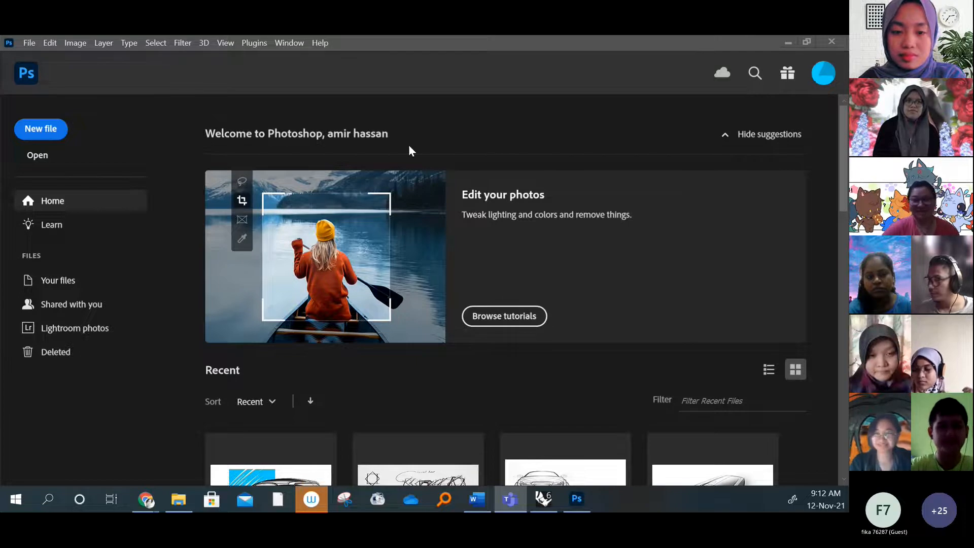
Create a new document from the sketchbook preset, 1920 x 1080 px at 150 ppi, and activate the Move tool
left_click(104, 127)
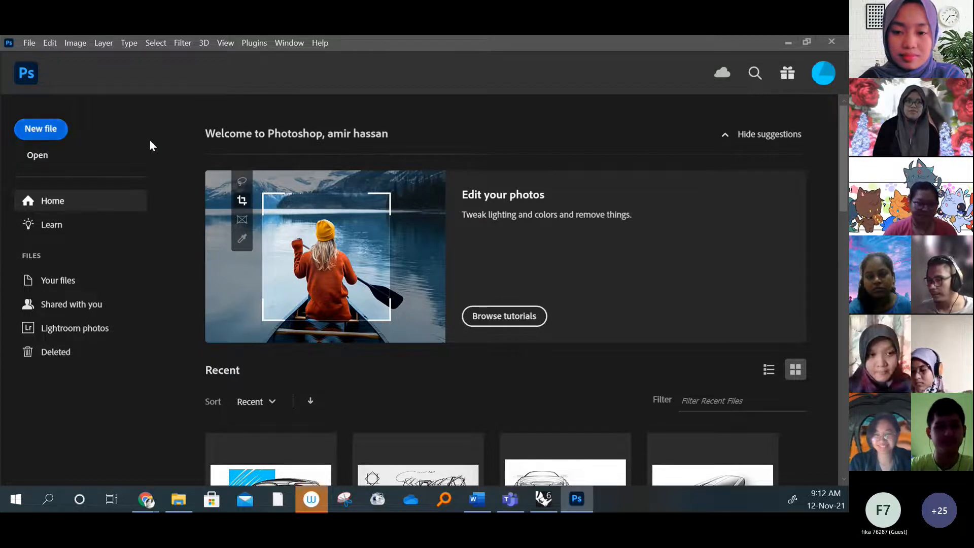
left_click(59, 135)
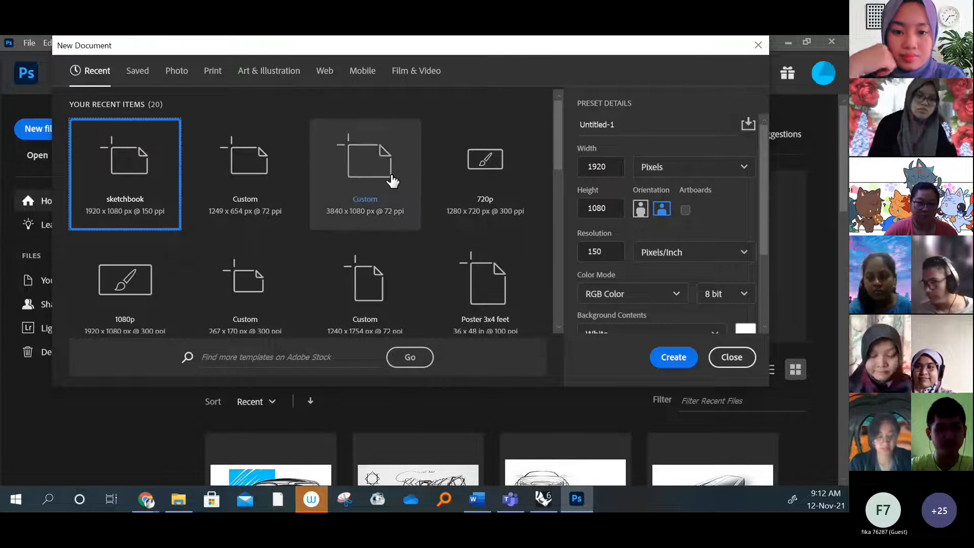
left_click(677, 360)
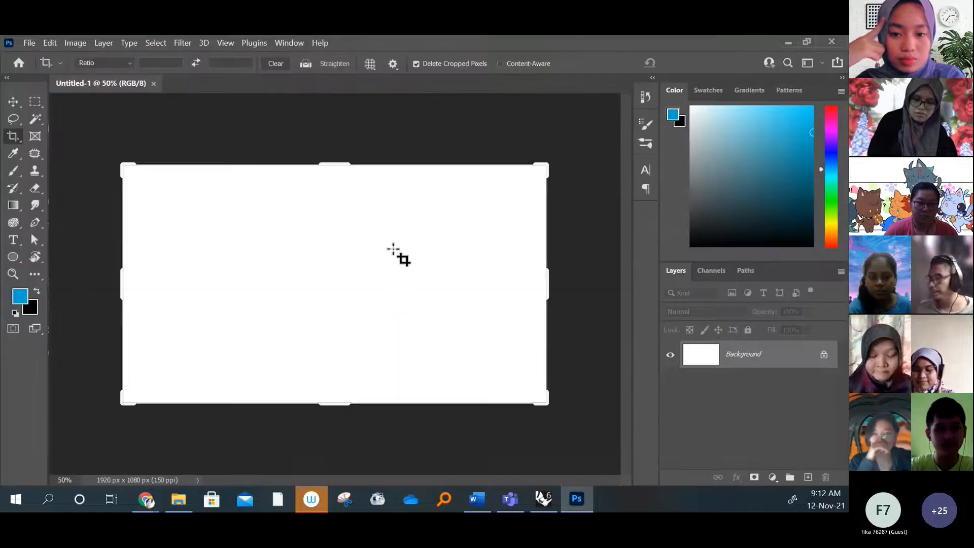
key("v")
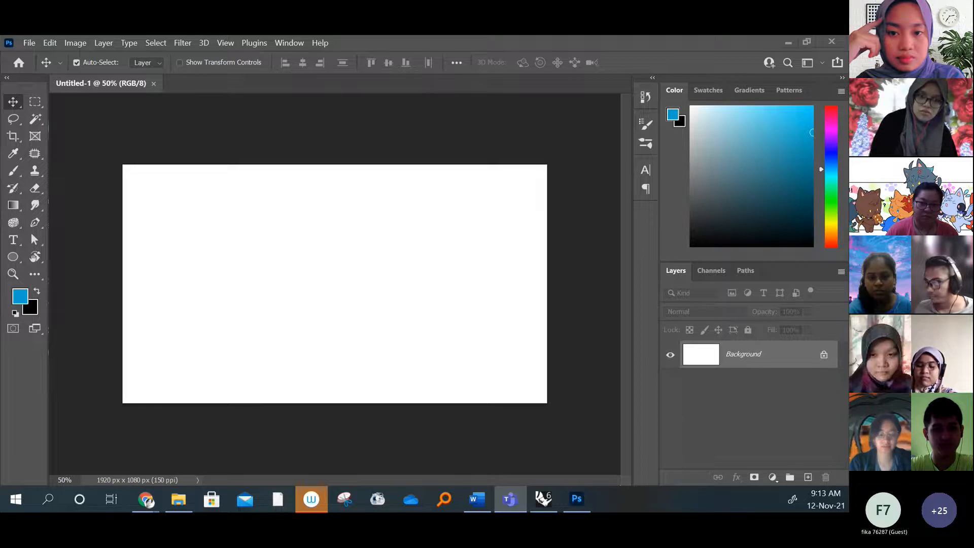
Switch to Chrome, locate the downloaded technical drawing.jpg in its folder, and place it into the blank Photoshop document
key("alt+Tab")
left_click(142, 467)
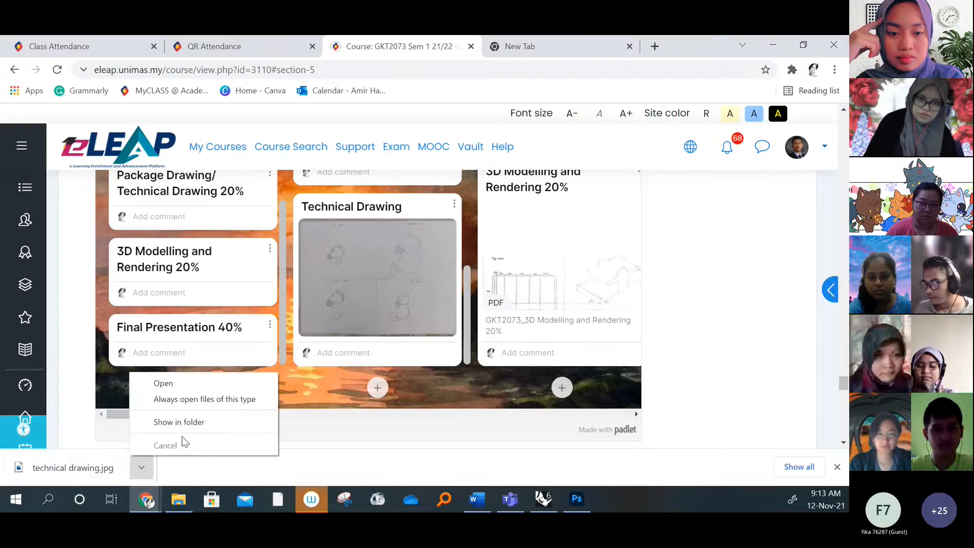
left_click(185, 421)
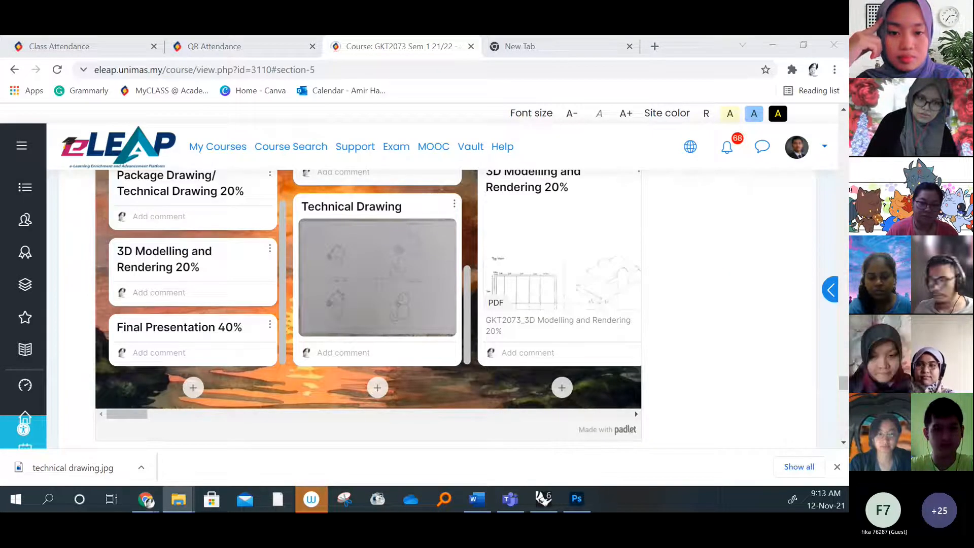
left_click(772, 44)
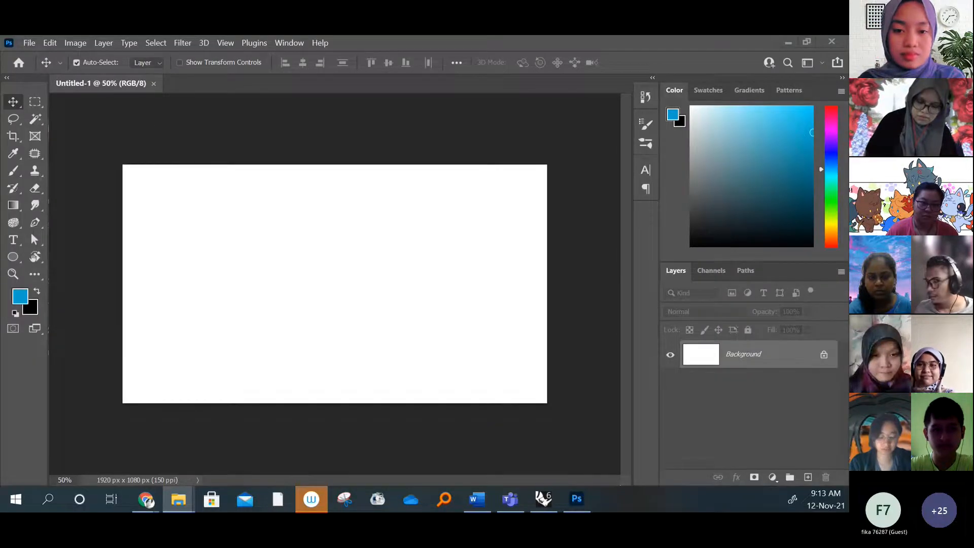
left_click_drag(312, 271, 311, 271)
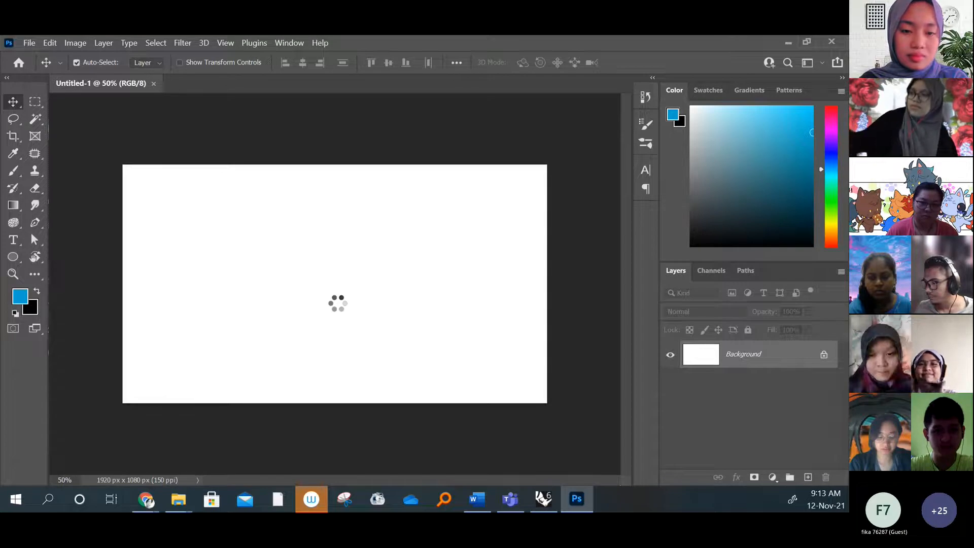
key("Return")
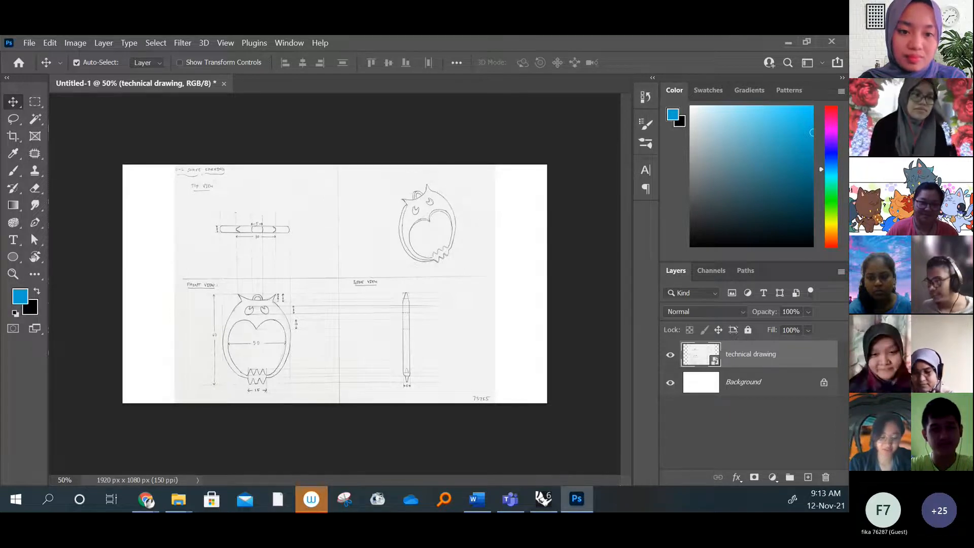
Shift the placed technical drawing slightly to the left on the canvas
left_click(558, 306)
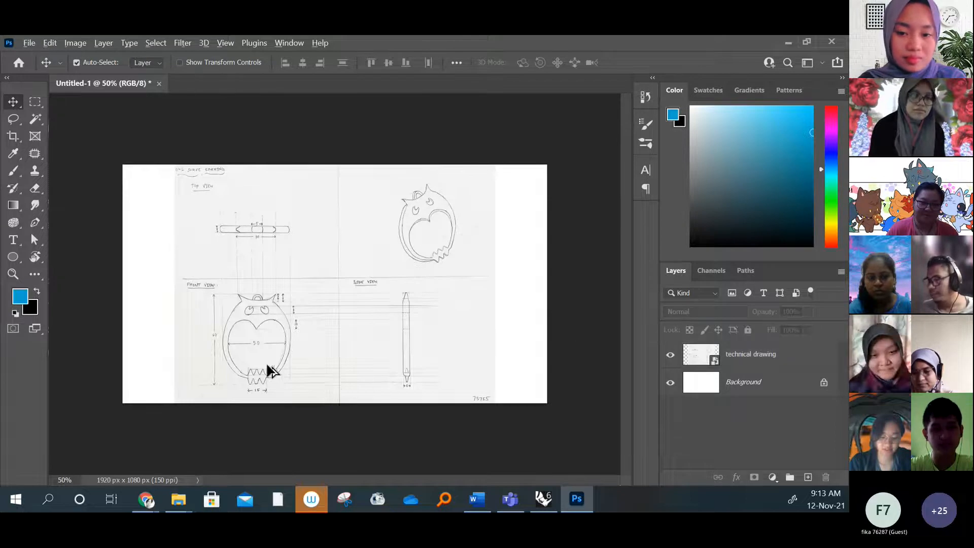
key("ctrl+plus")
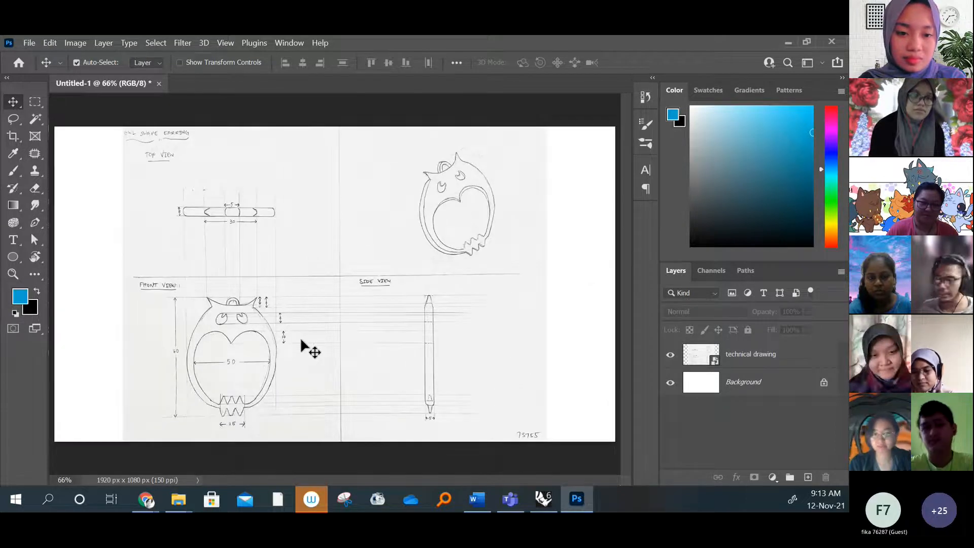
mouse_move(299, 337)
left_mouse_down()
mouse_move(314, 313)
mouse_move(293, 370)
mouse_move(295, 361)
left_mouse_up()
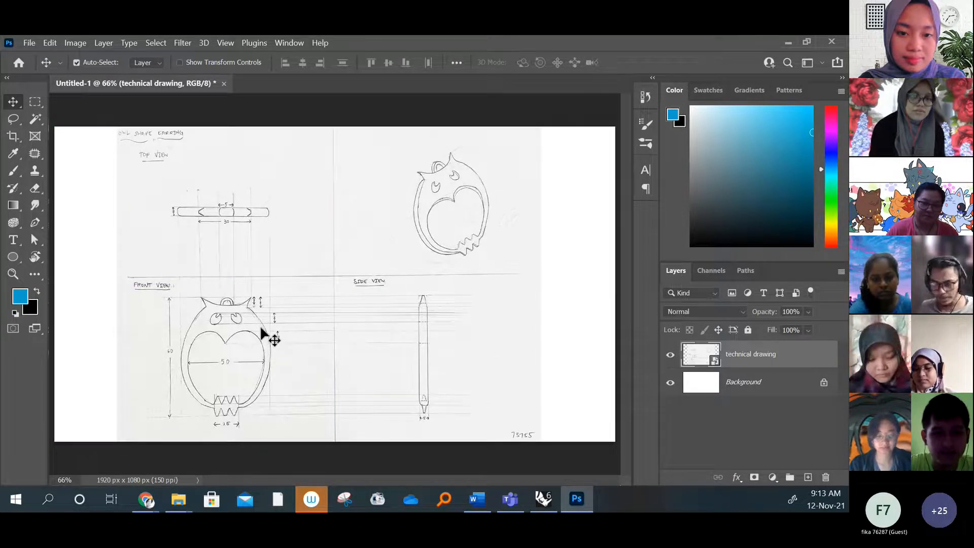
Select the owl's front view with a rectangular marquee of about 333 x 415 px
key("m")
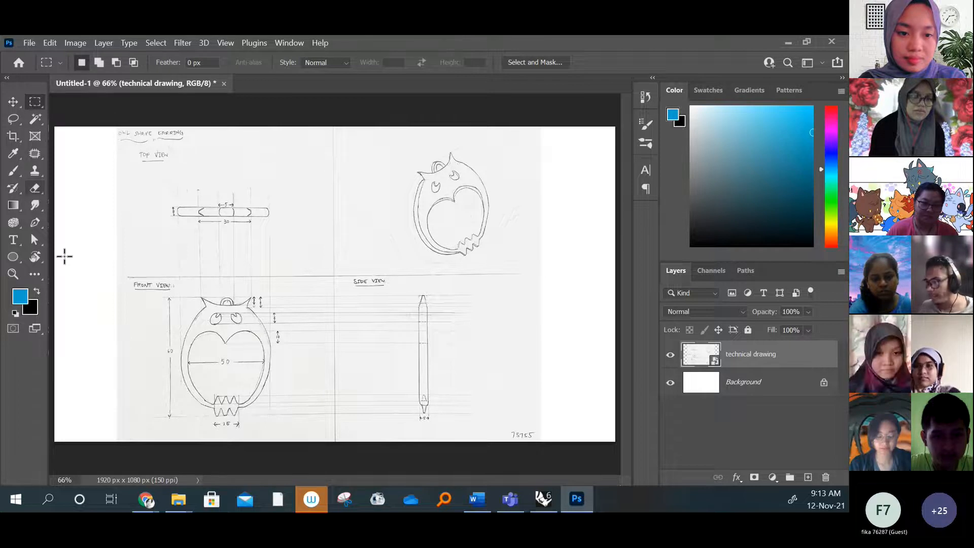
scroll(225, 300, "up", 3, "alt")
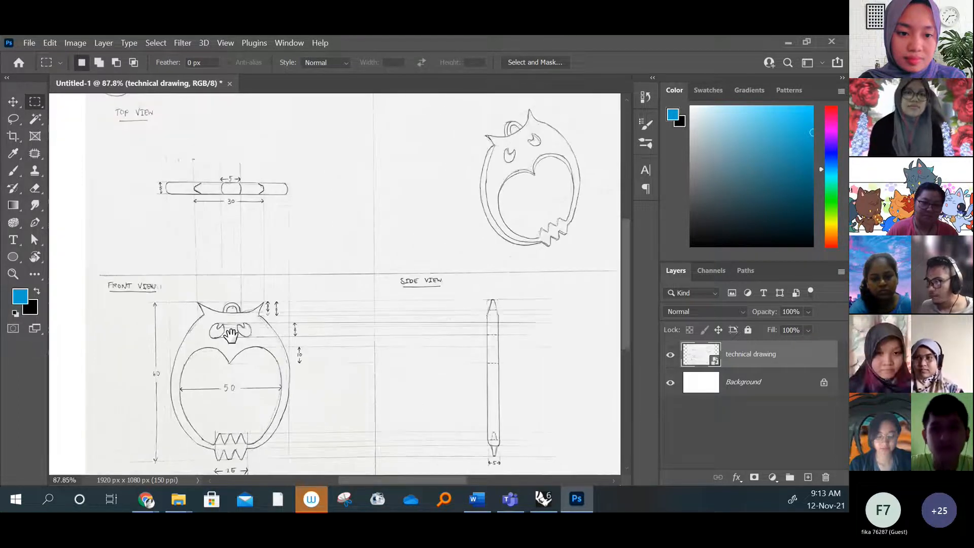
left_click_drag(231, 335, 241, 264)
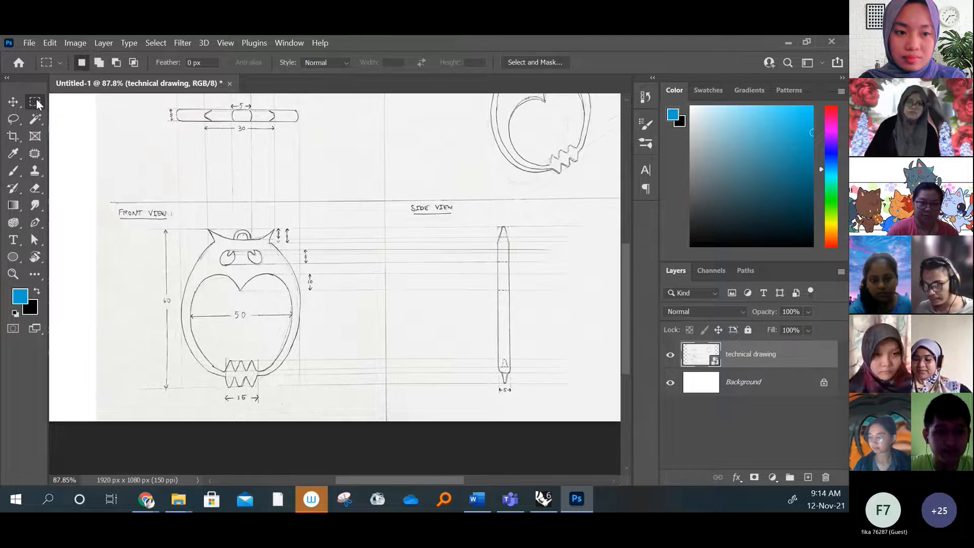
mouse_move(177, 227)
left_mouse_down()
mouse_move(197, 261)
mouse_move(277, 327)
mouse_move(306, 387)
left_mouse_up()
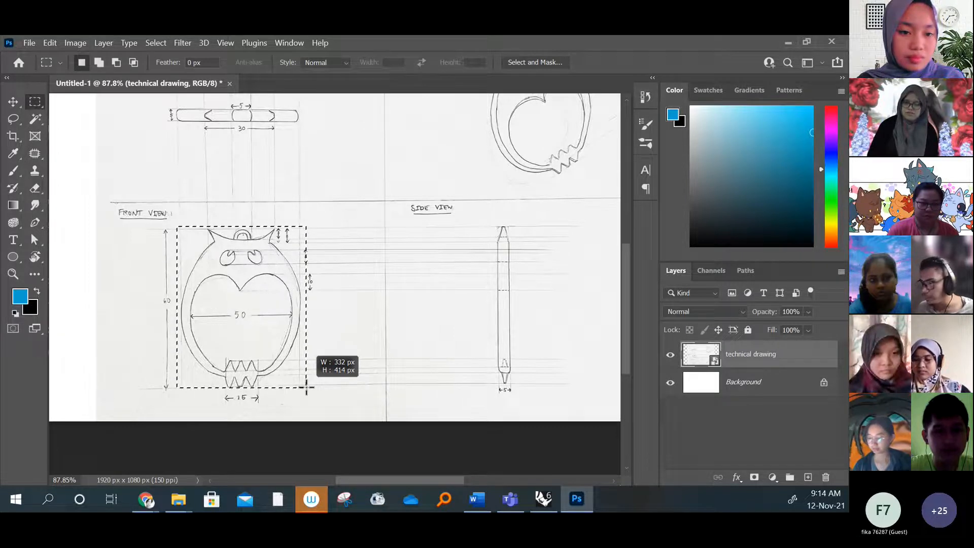
left_click_drag(306, 388, 307, 389)
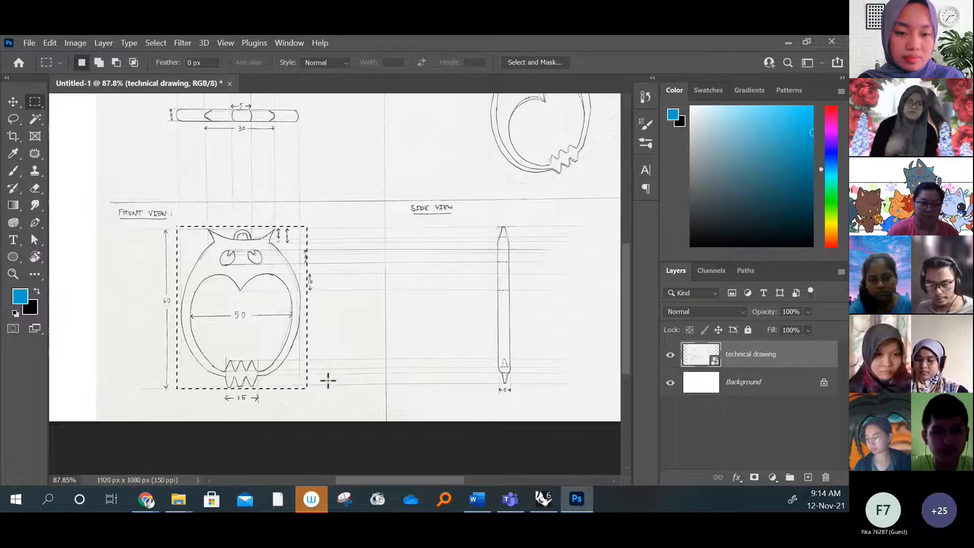
left_click(51, 43)
left_click(446, 47)
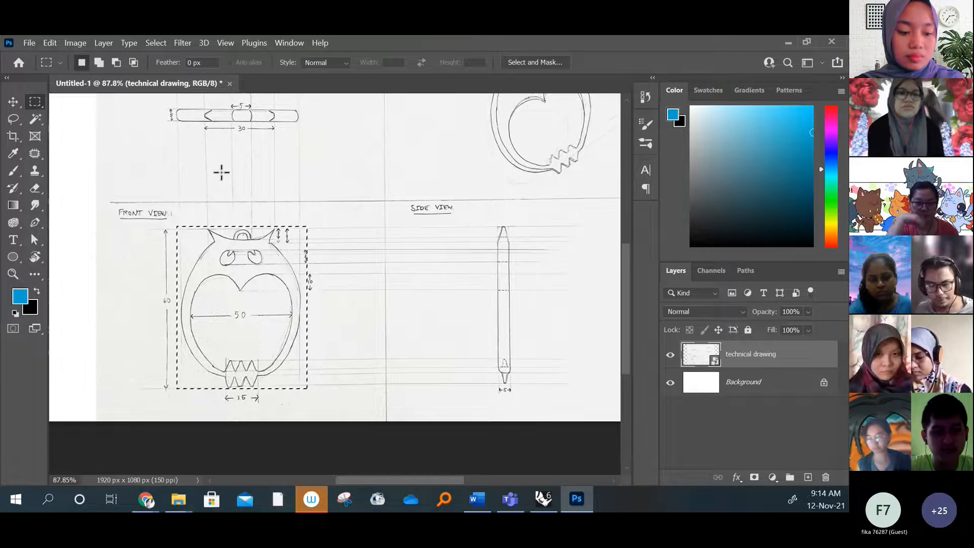
left_click(56, 43)
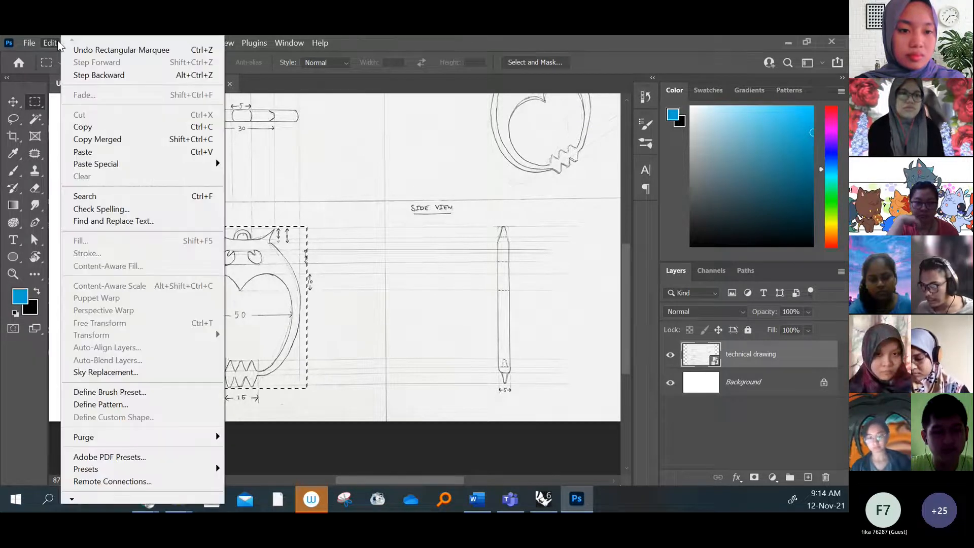
left_click(225, 42)
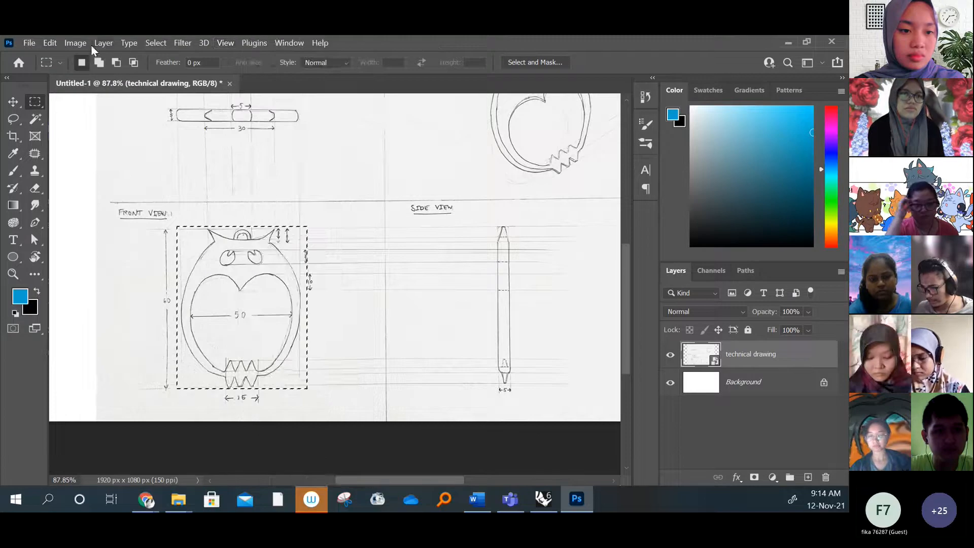
left_click(157, 42)
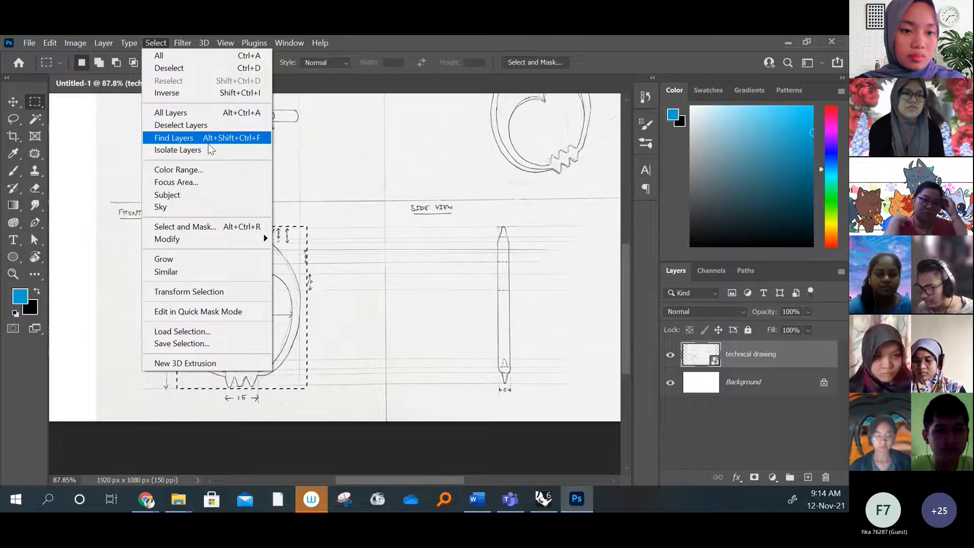
mouse_move(72, 48)
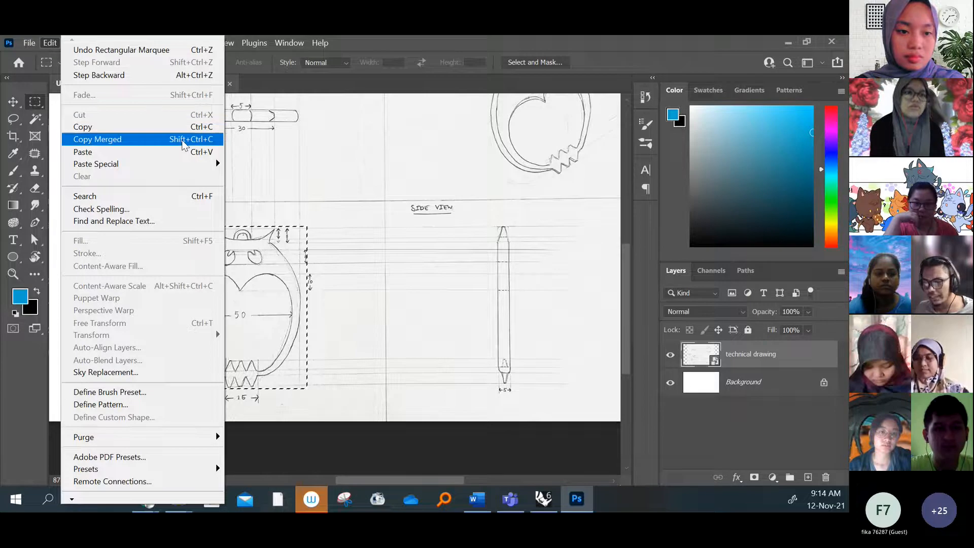
left_click(343, 83)
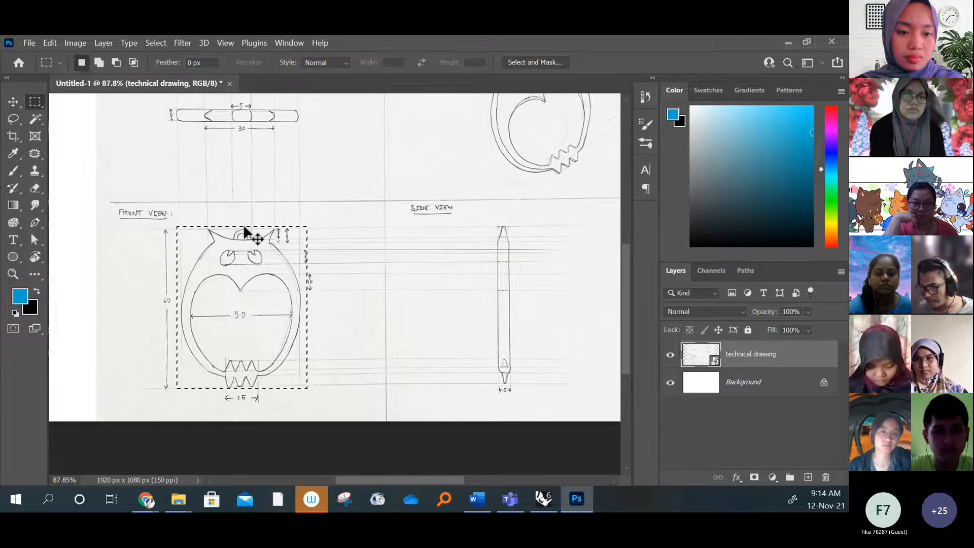
Paste a copy of the selected front view into a new clipboard-sized document, 333 x 415 px at 150 ppi
key("ctrl+n")
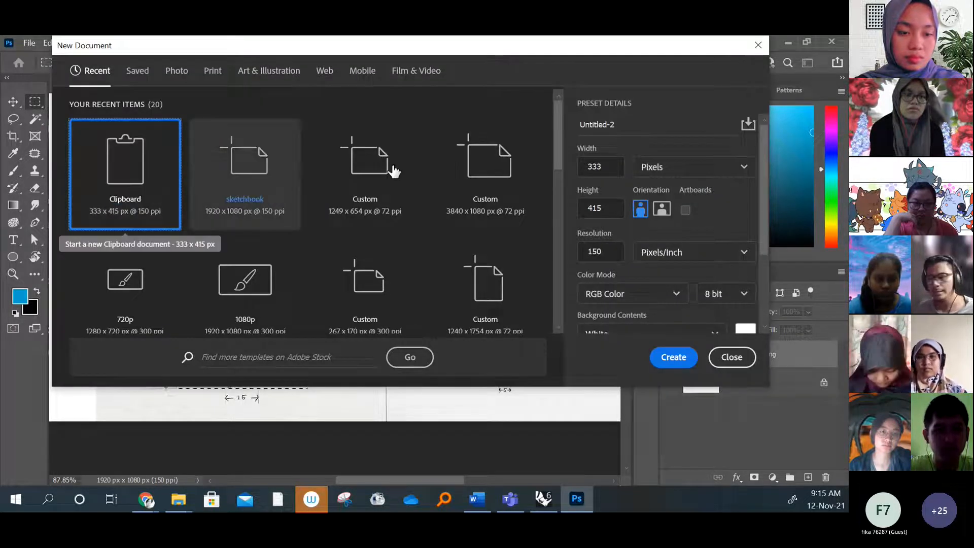
left_click(676, 362)
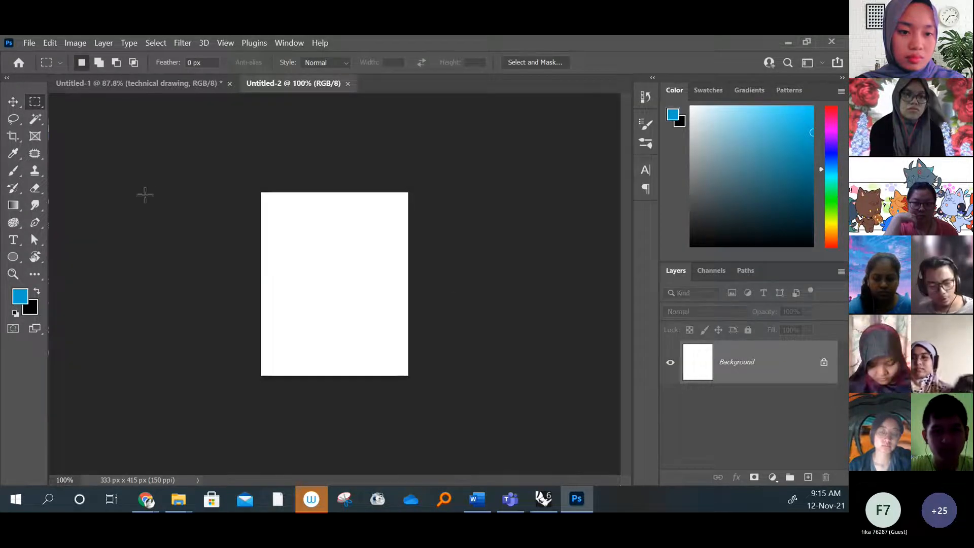
key("ctrl+v")
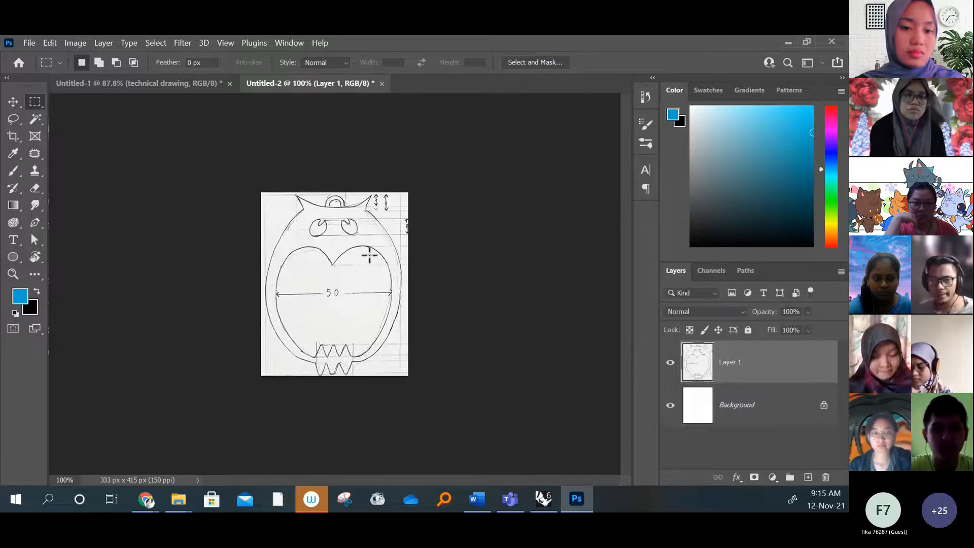
scroll(336, 263, "up", 4, "alt")
scroll(335, 263, "down", 1, "alt")
scroll(335, 259, "down", 1, "alt")
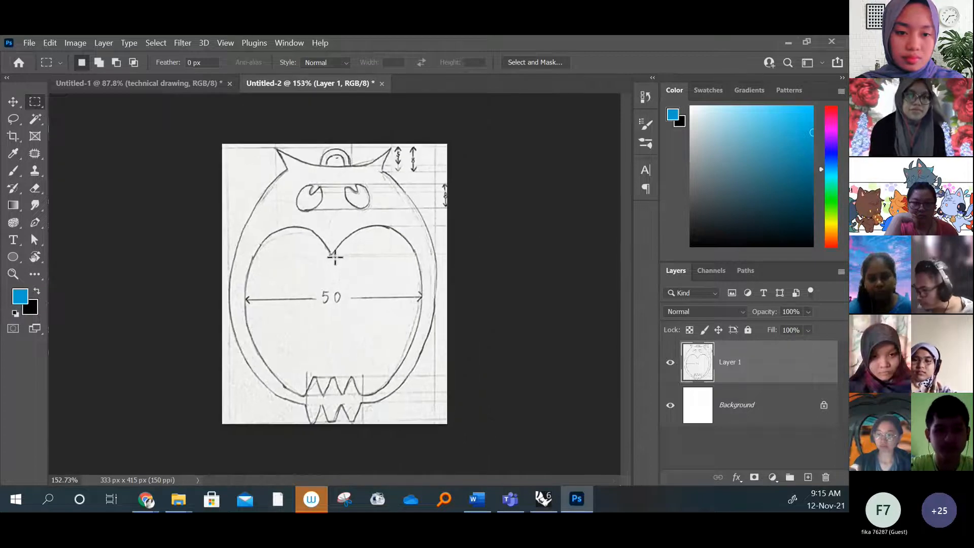
Select the top view in Untitled-1 and paste a copy into a new clipboard-sized document, 323 x 42 px at 150 ppi
left_click(159, 85)
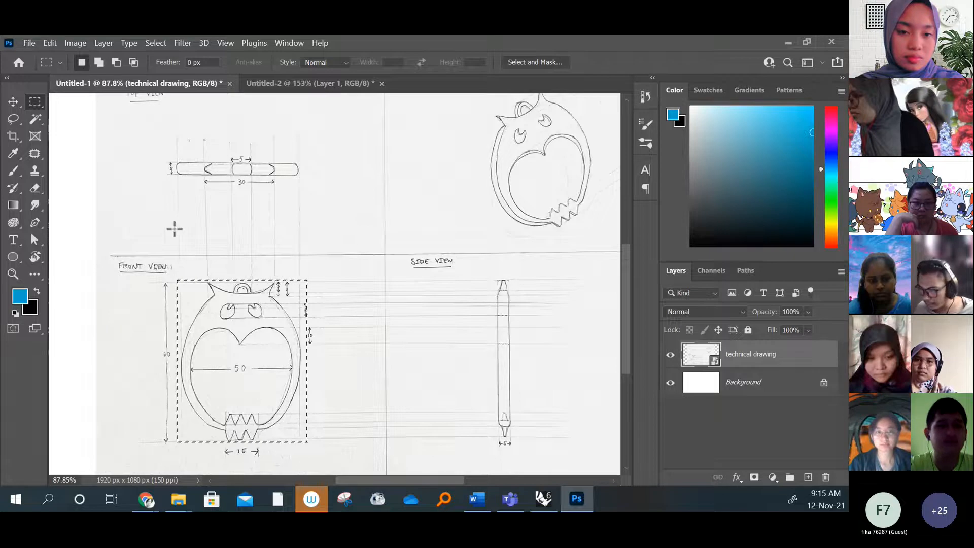
mouse_move(173, 161)
left_mouse_down()
mouse_move(201, 173)
mouse_move(300, 177)
left_mouse_up()
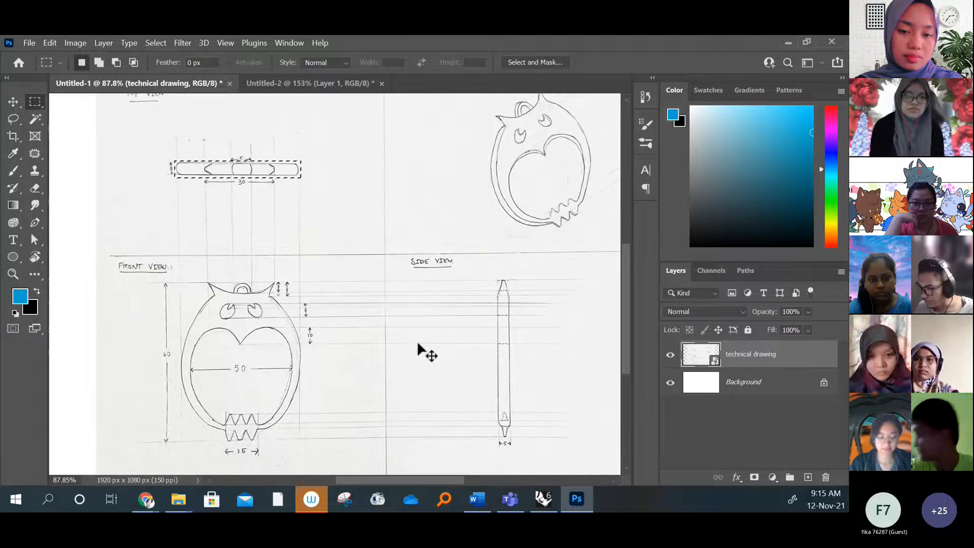
key("ctrl+n")
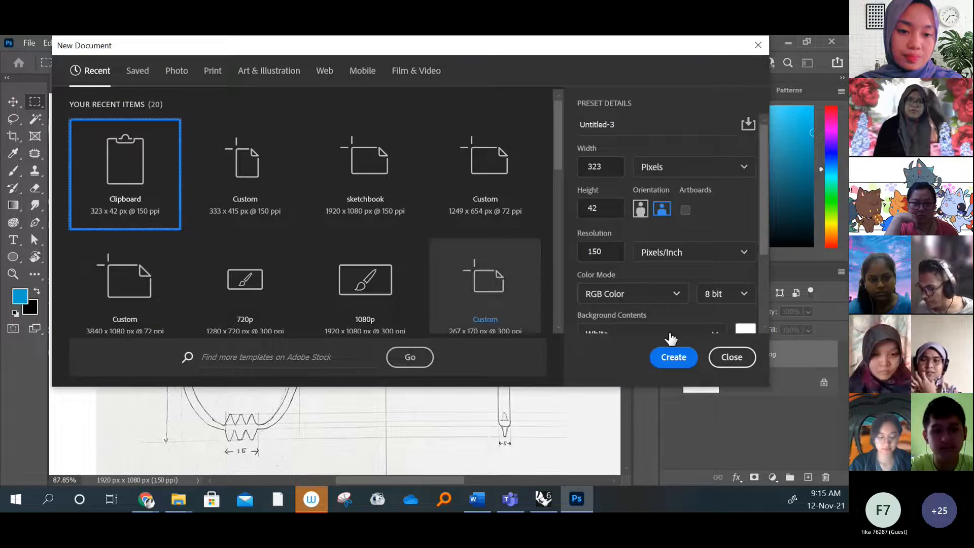
left_click(674, 359)
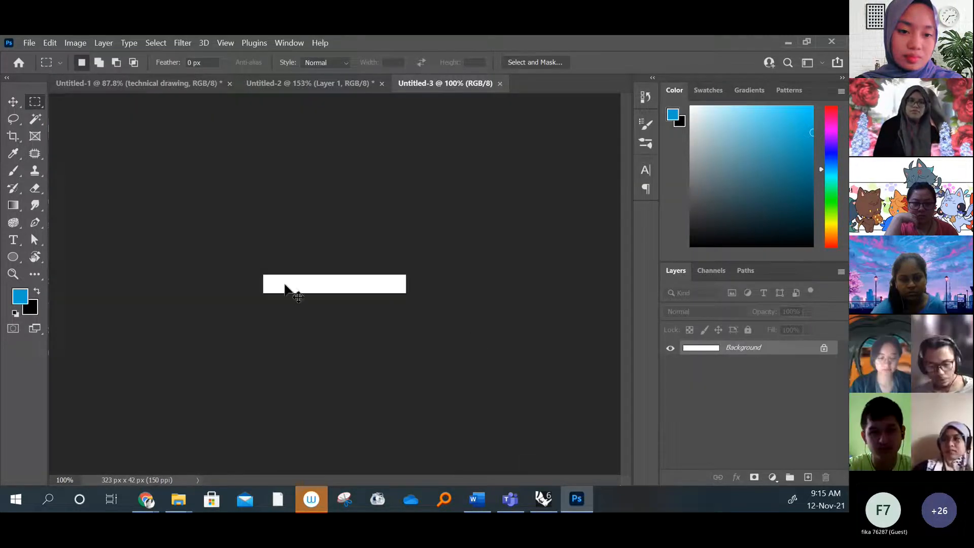
key("ctrl+v")
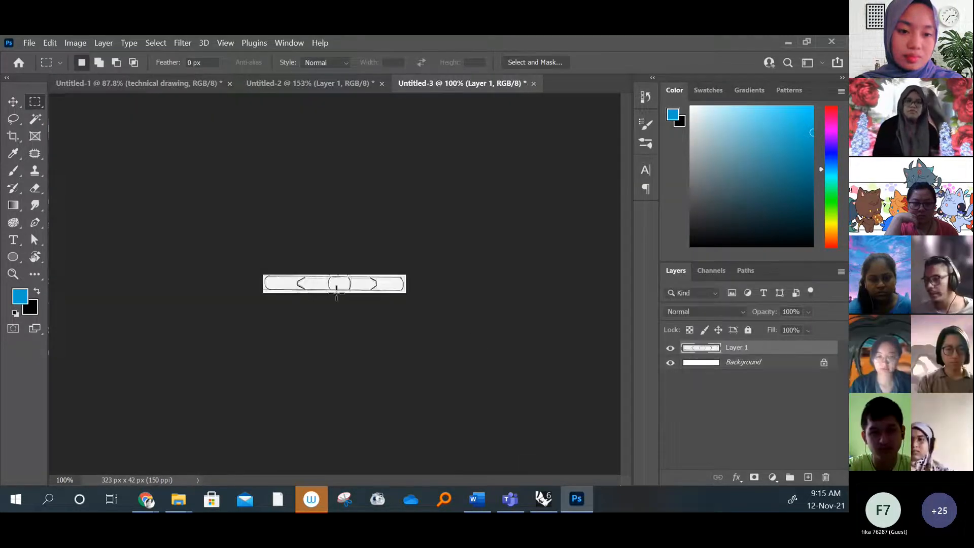
scroll(364, 294, "up", 8, "alt")
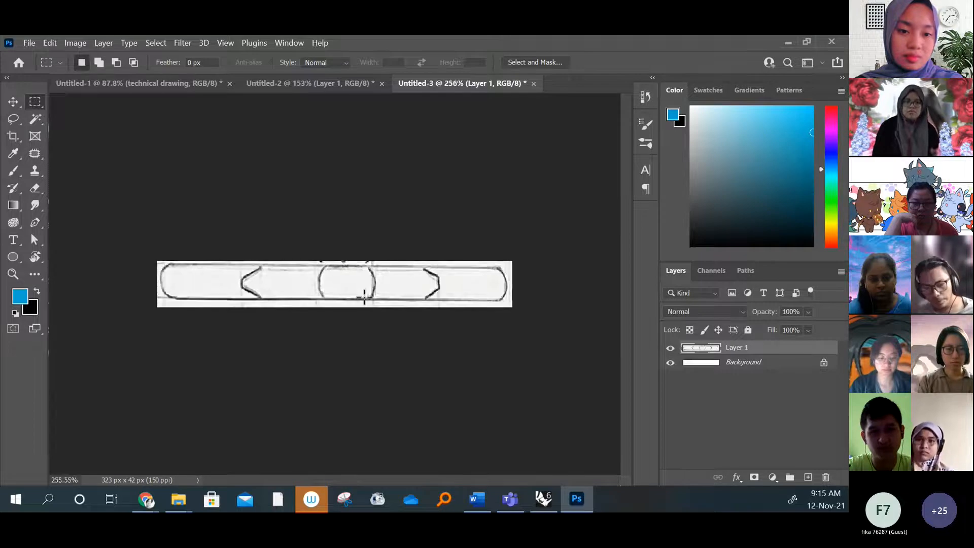
scroll(337, 274, "down", 3, "alt")
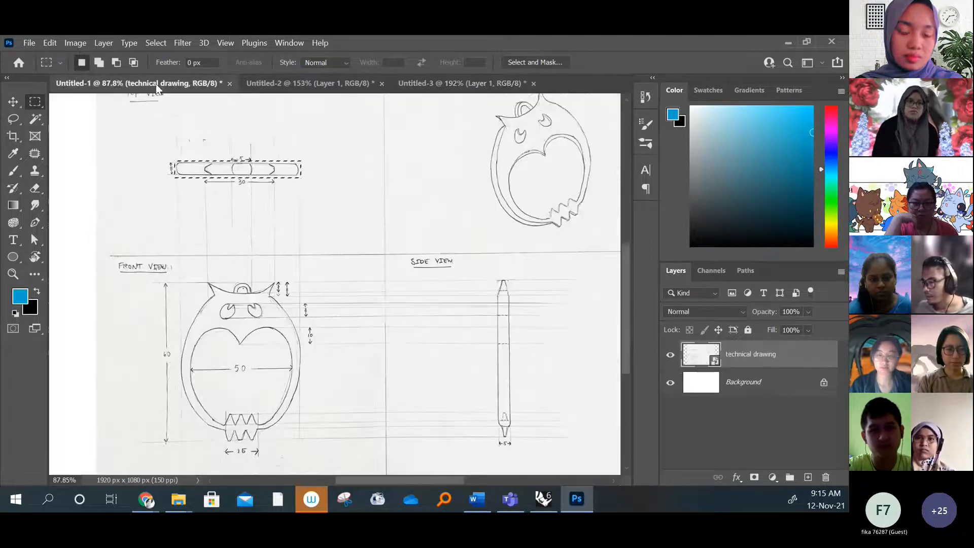
Select the owl's side view in Untitled-1 with a rectangular marquee of about 53 x 409 px
left_click(158, 81)
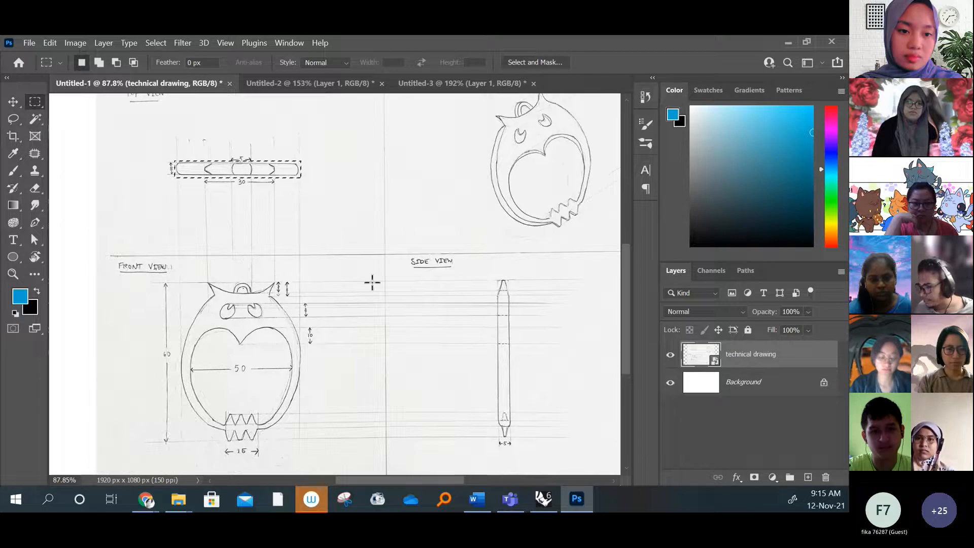
mouse_move(494, 277)
left_mouse_down()
mouse_move(510, 317)
mouse_move(523, 423)
mouse_move(514, 444)
left_mouse_up()
left_click(505, 282)
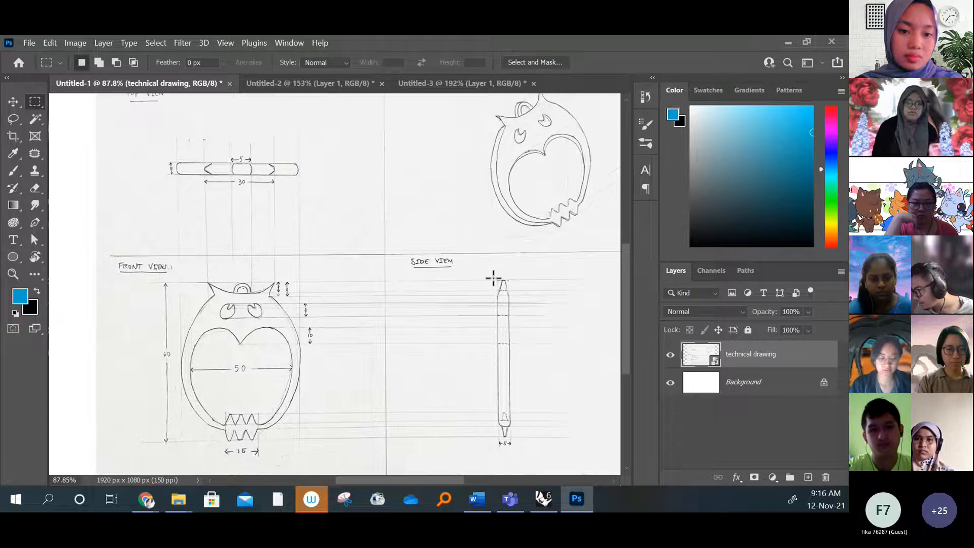
mouse_move(492, 278)
left_mouse_down()
mouse_move(522, 397)
mouse_move(518, 432)
left_mouse_up()
left_click(537, 357)
left_click_drag(493, 278, 514, 436)
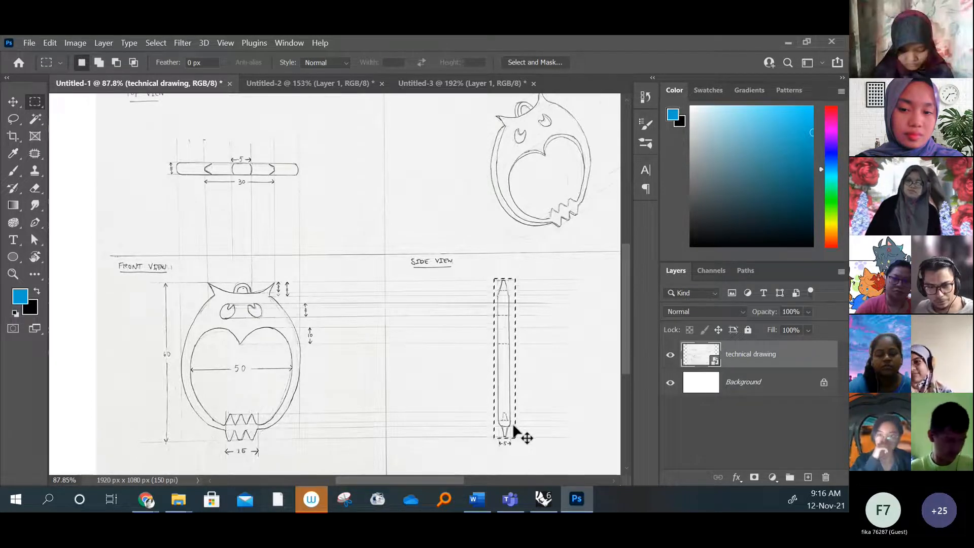
Paste a copy of the selected side view into a new clipboard-sized document, 53 x 409 px at 150 ppi
key("ctrl+n")
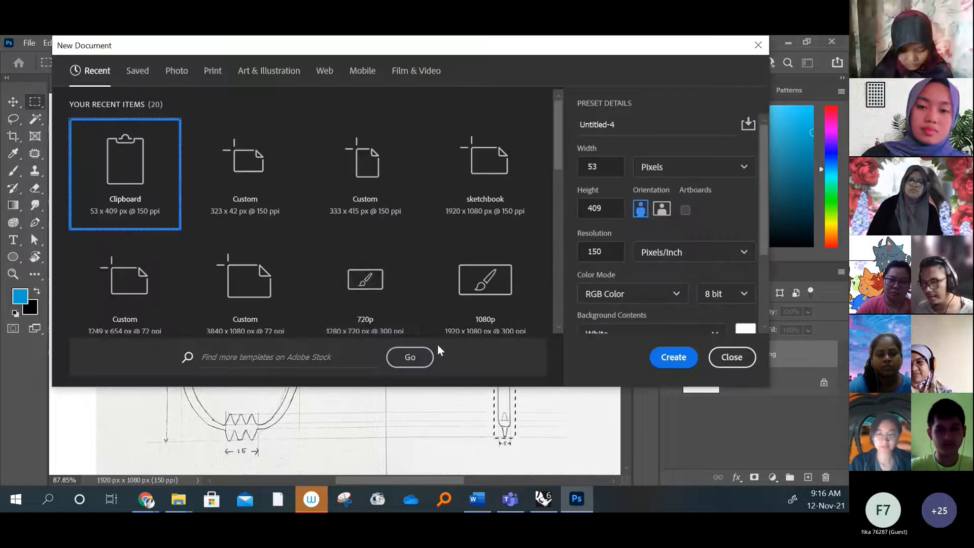
left_click(670, 363)
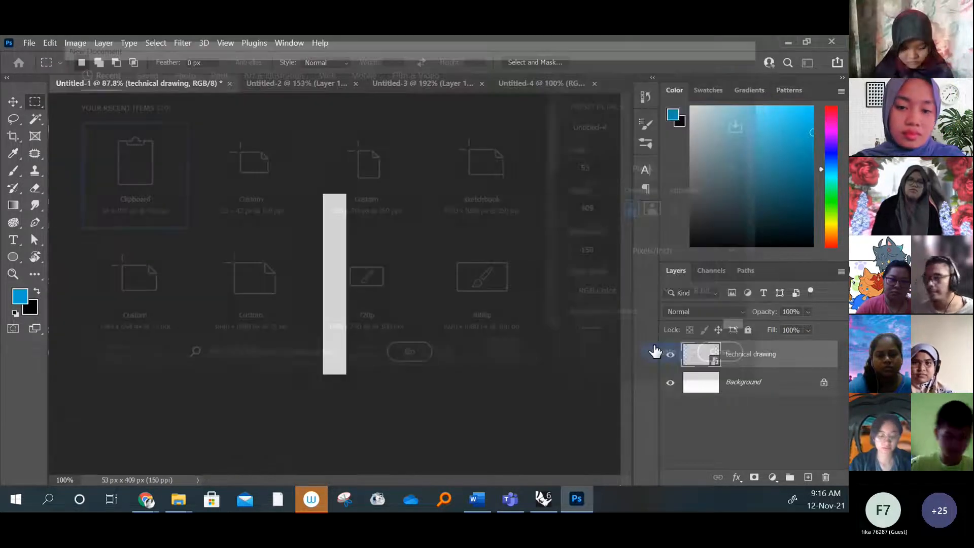
key("ctrl+v")
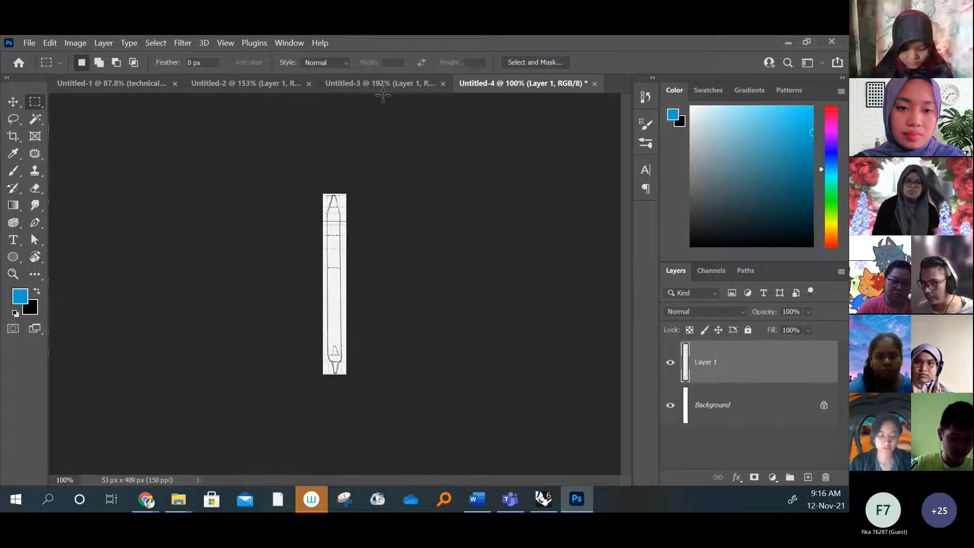
Return to the full technical drawing in Untitled-1 and clear the selection around the side view
left_click(345, 82)
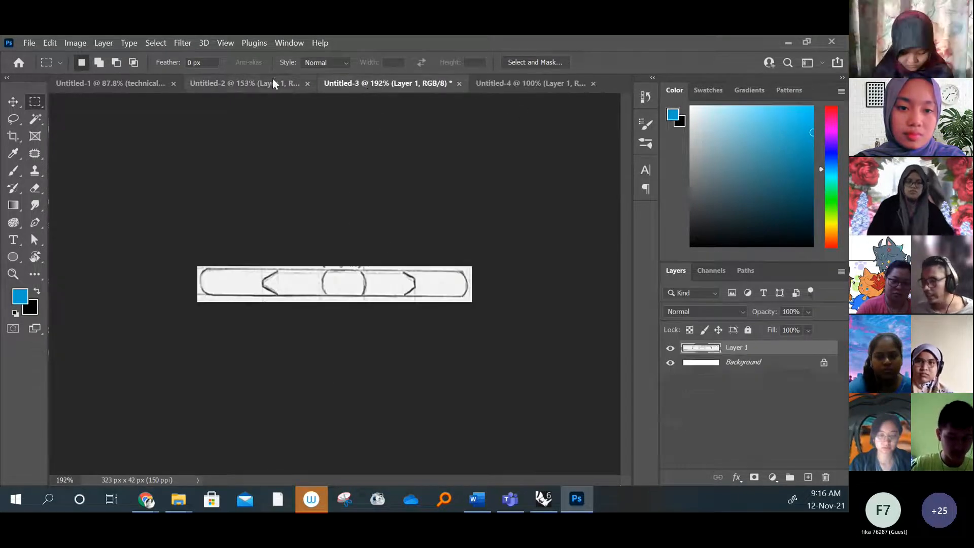
left_click(253, 83)
left_click(174, 81)
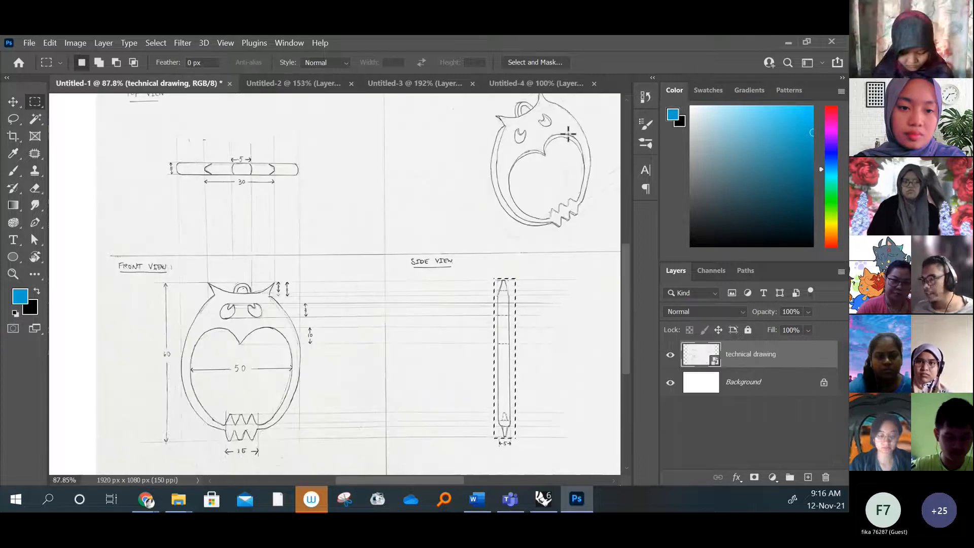
left_click_drag(570, 134, 469, 186)
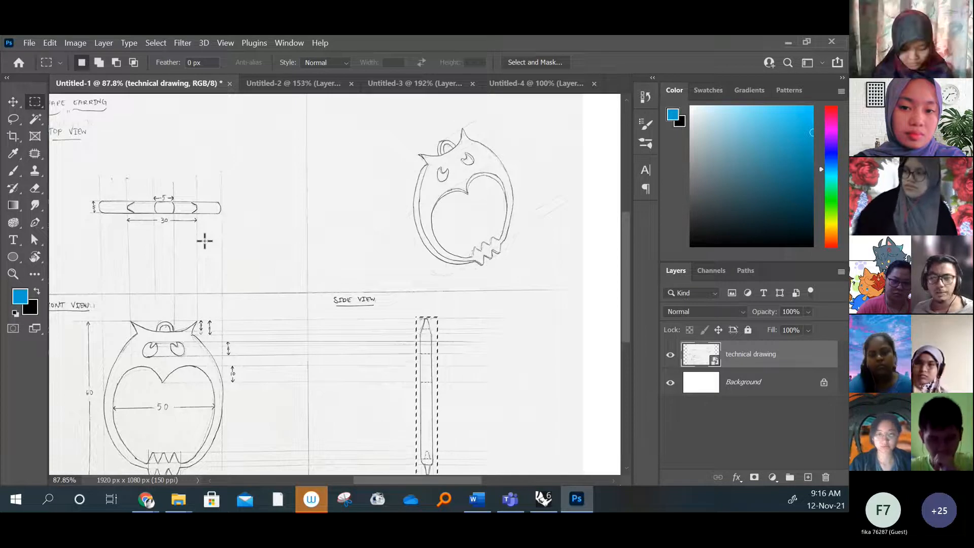
left_click(493, 348)
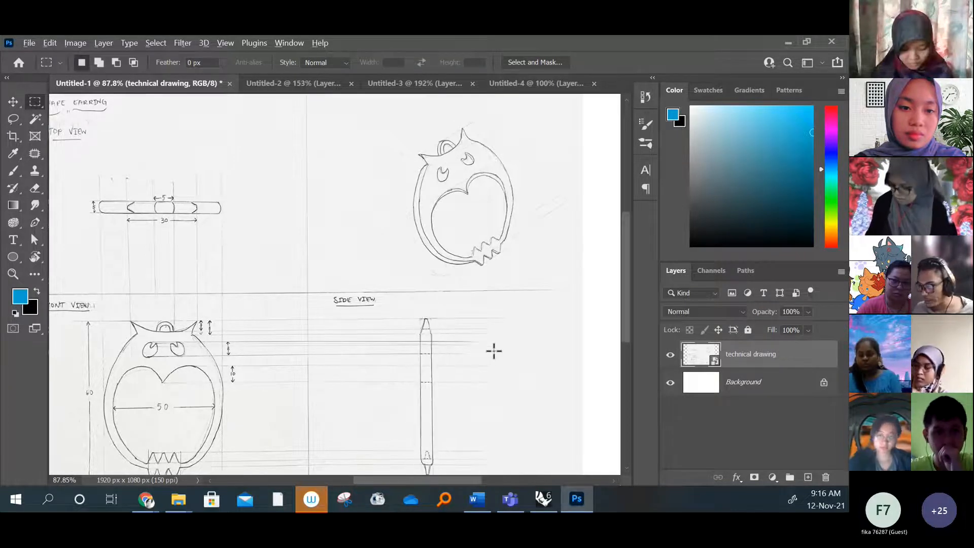
scroll(494, 348, "down", 1, "alt")
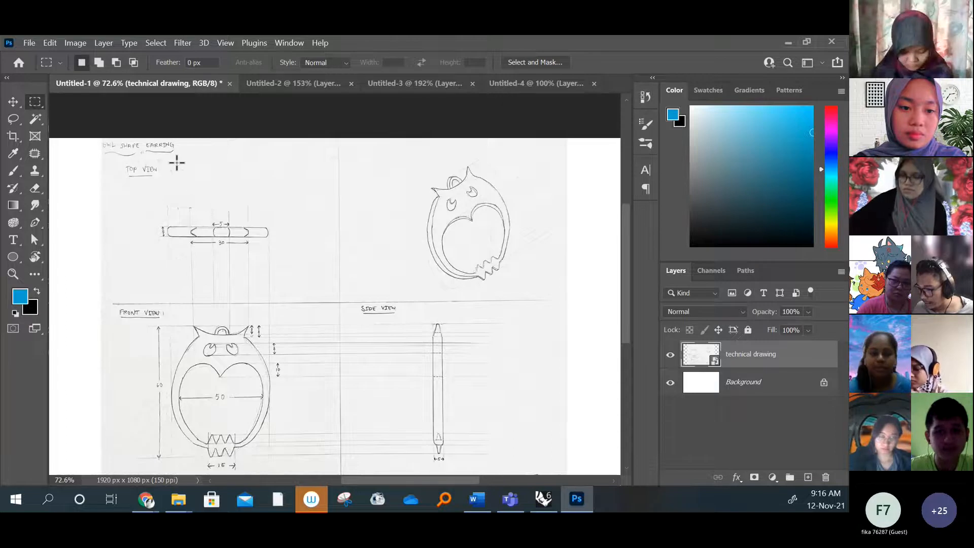
Look through the three separate view documents and open the Export As settings for the front view, Untitled-2
left_click(330, 86)
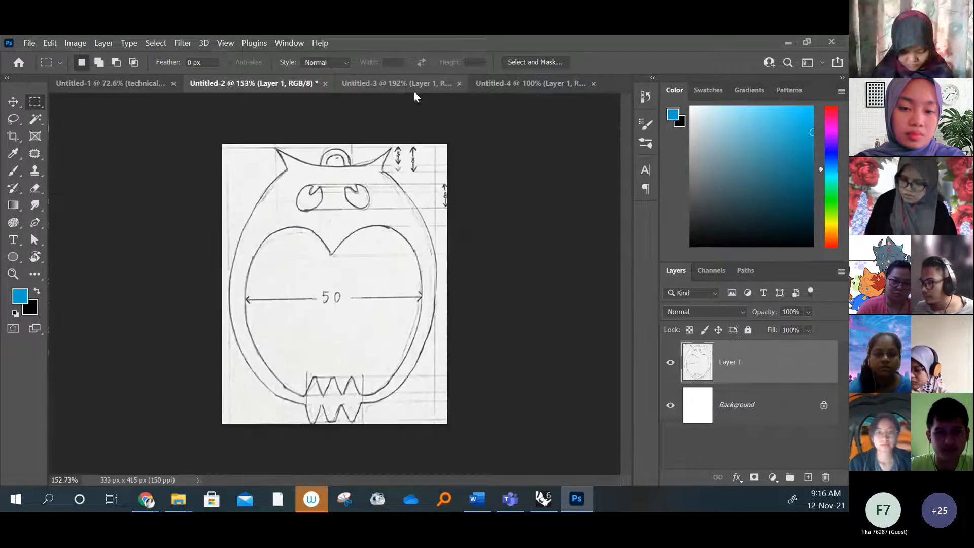
left_click(414, 90)
left_click(516, 90)
left_click(262, 82)
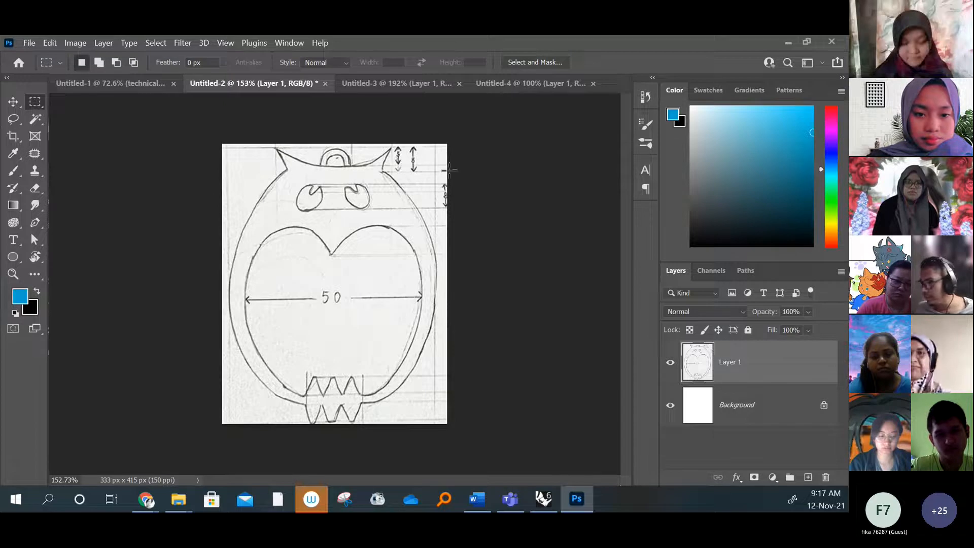
left_click(30, 44)
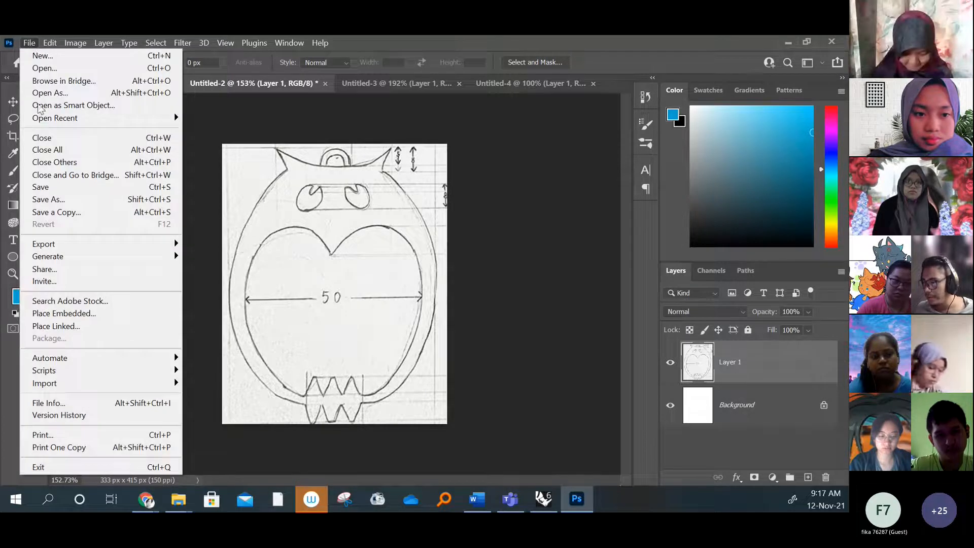
left_click(522, 261)
left_click(29, 43)
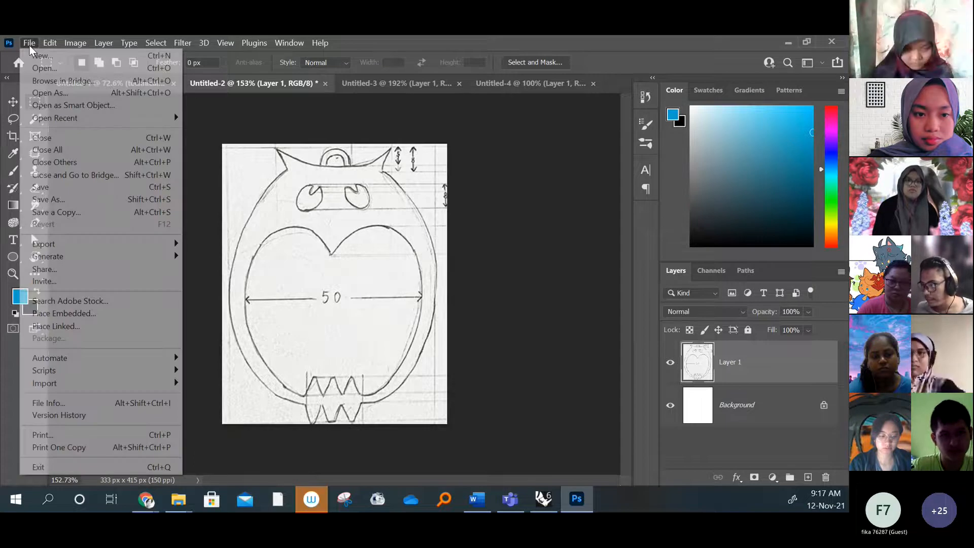
left_click(233, 255)
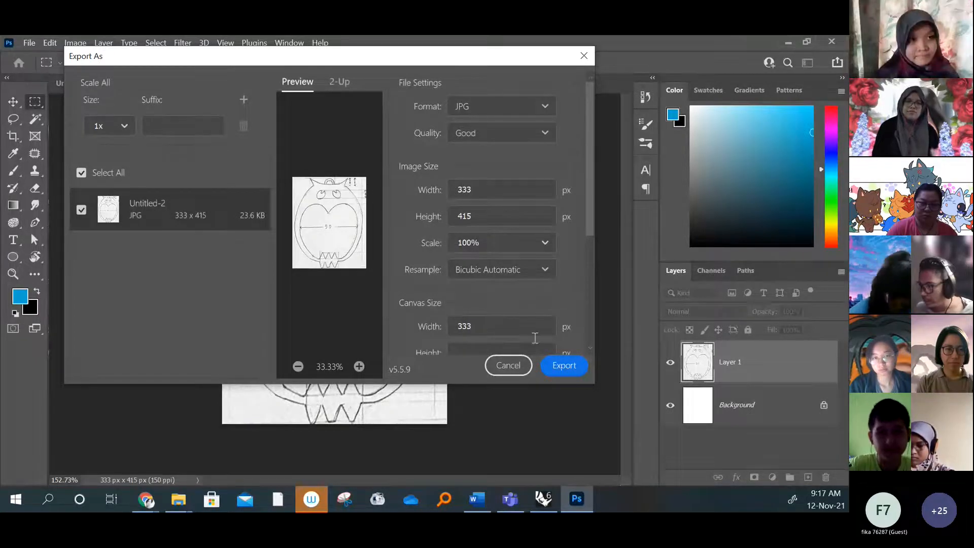
Choose JPG as the export format for the front view, leaving the quality at Good
left_click(545, 104)
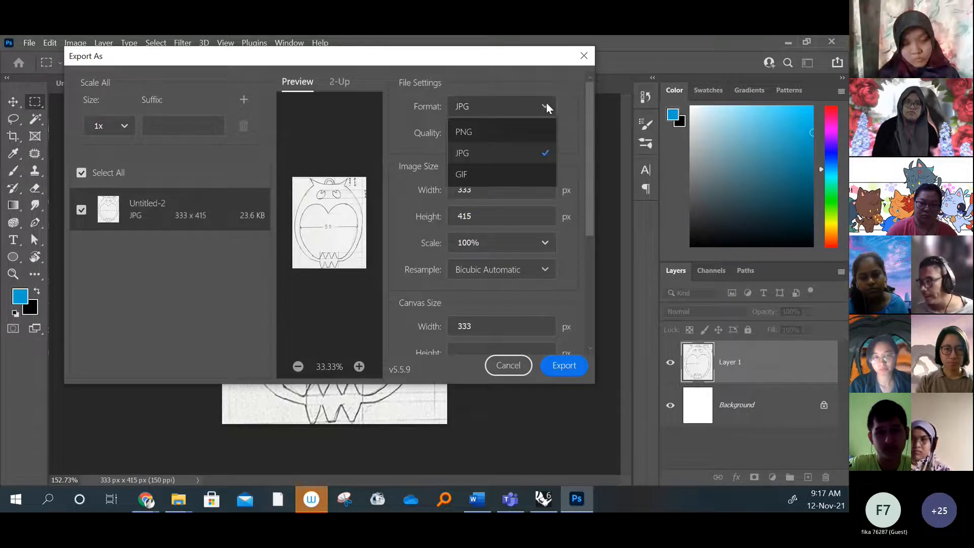
left_click(503, 151)
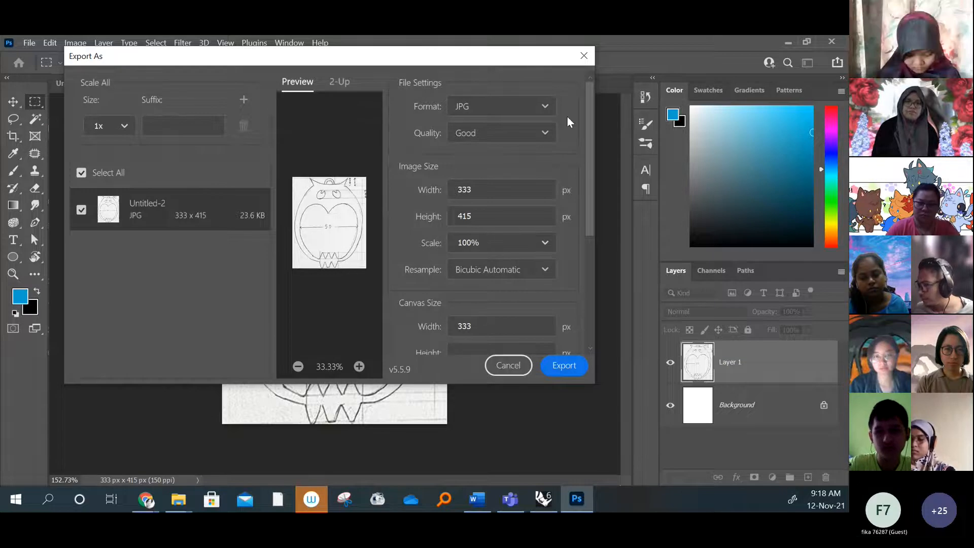
left_click(545, 106)
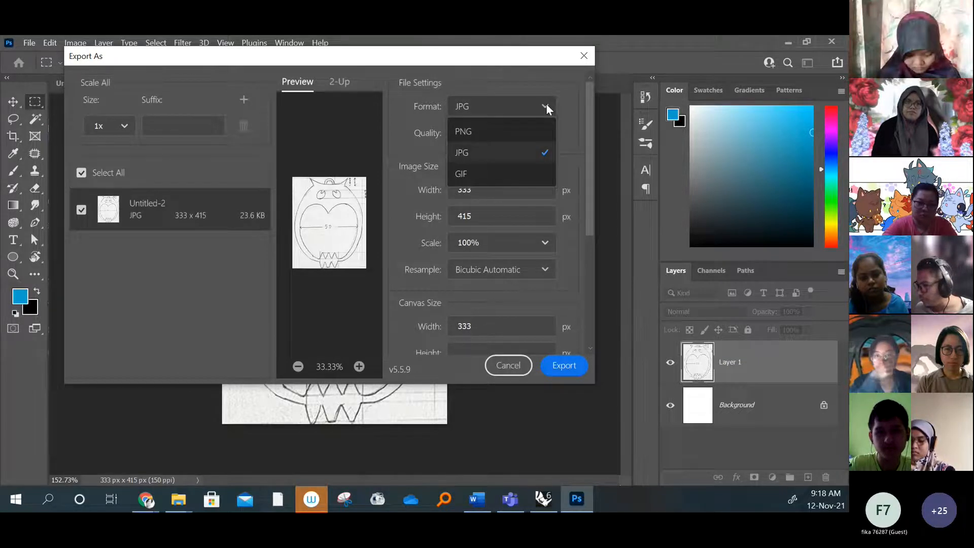
left_click(545, 104)
left_click(542, 102)
left_click(543, 103)
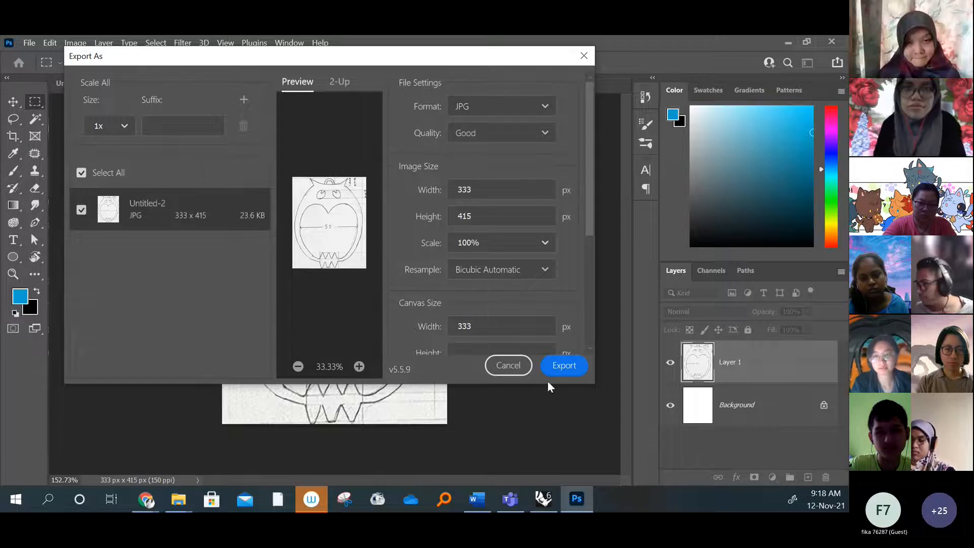
Export the front view to the EARING folder on the Desktop under the file name front
left_click(560, 368)
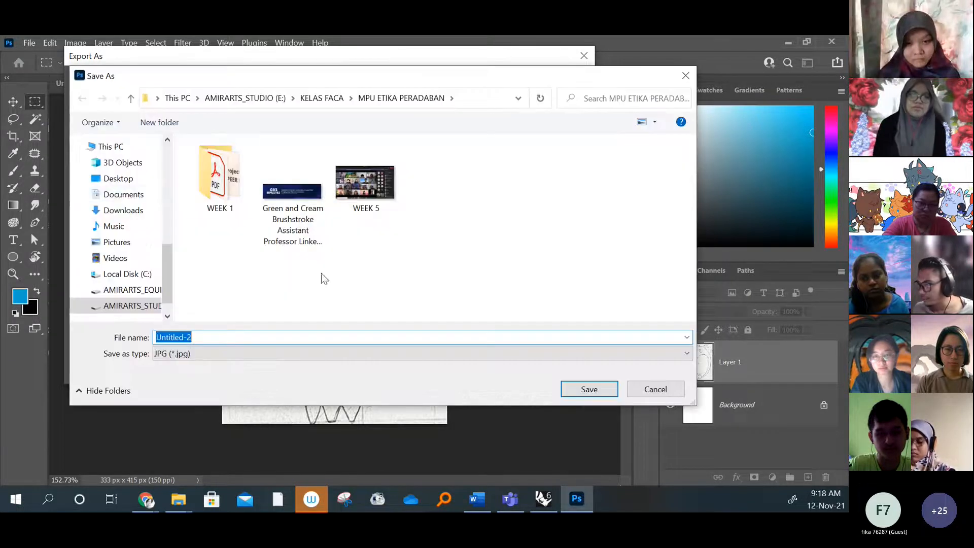
left_click(118, 179)
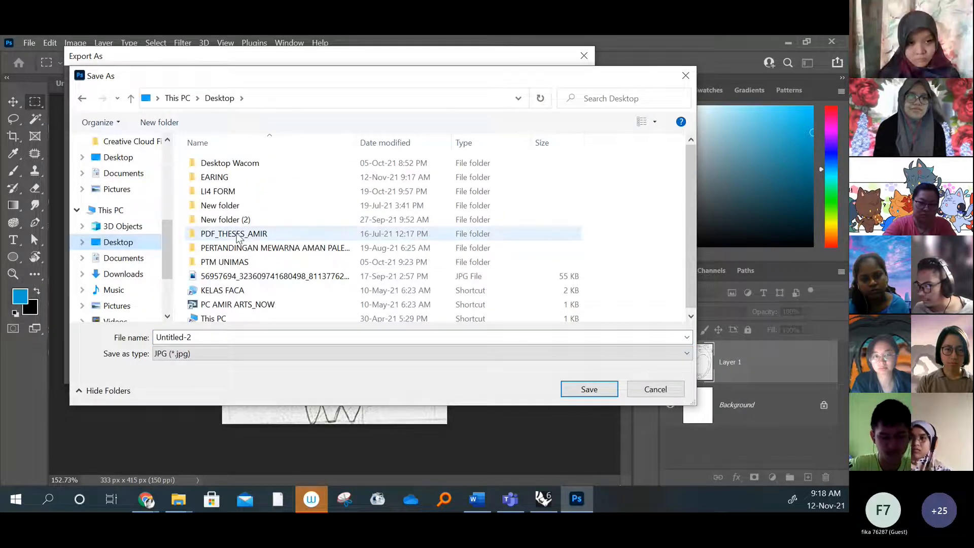
double_click(224, 177)
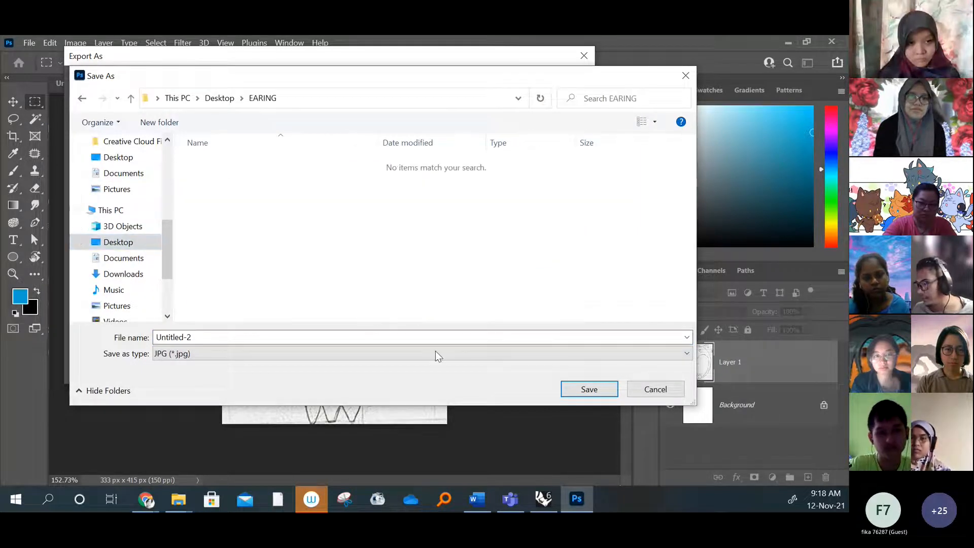
left_click(310, 335)
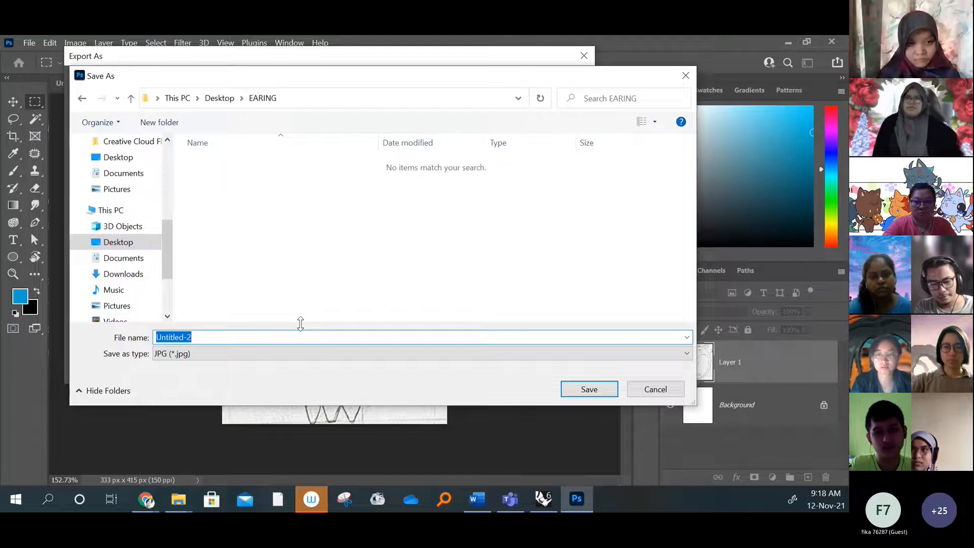
type("front")
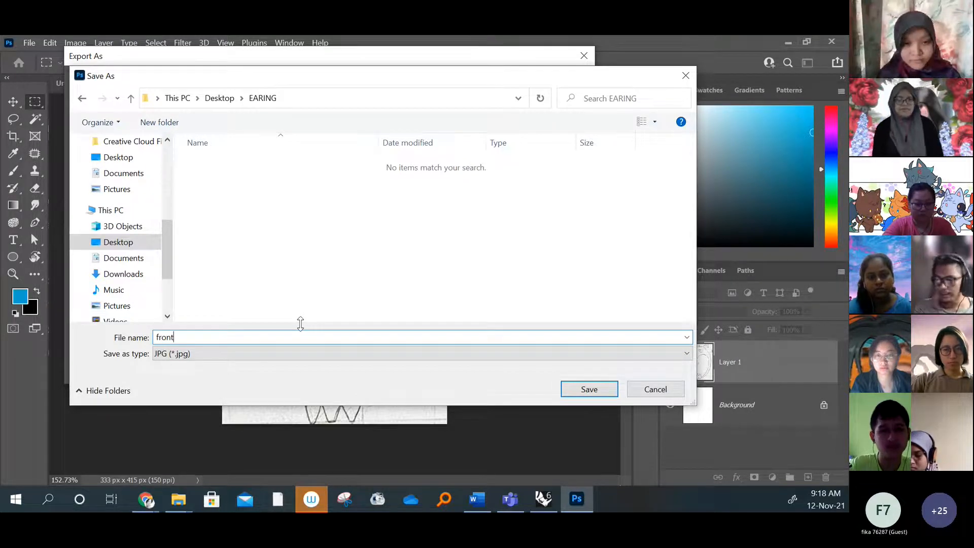
left_click(588, 388)
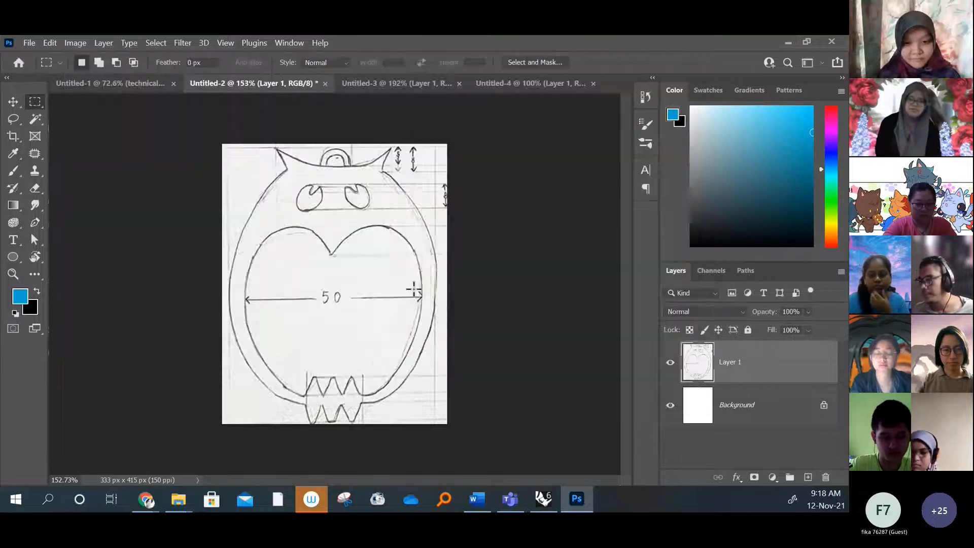
Export the top view document, Untitled-3, as a JPG named top in the EARING folder
left_click(385, 83)
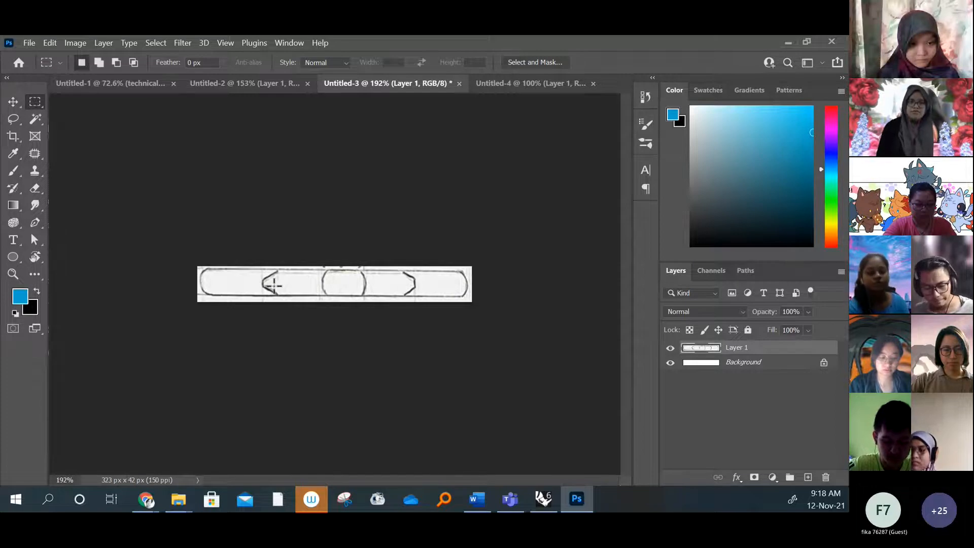
key("ctrl+alt+shift+w")
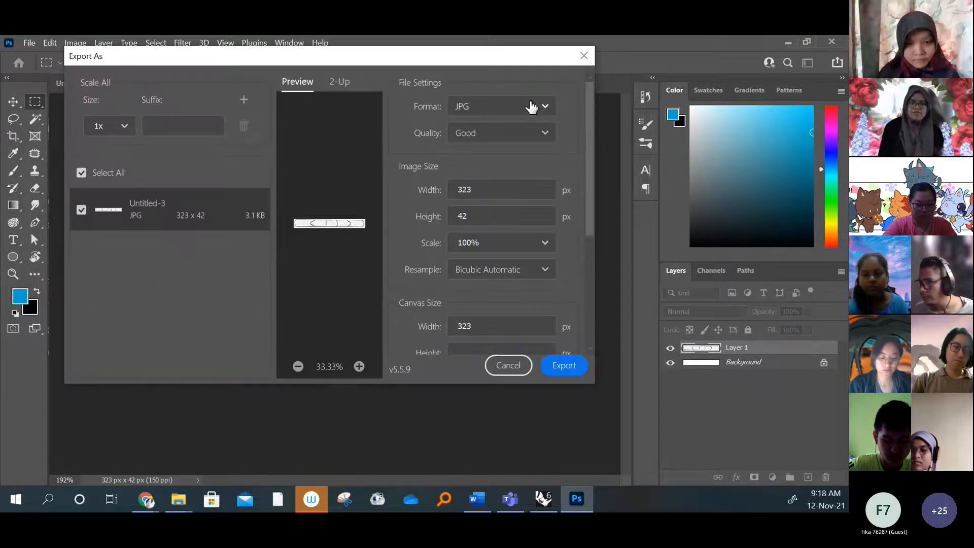
left_click(541, 105)
left_click(542, 108)
left_click(541, 108)
left_click(509, 156)
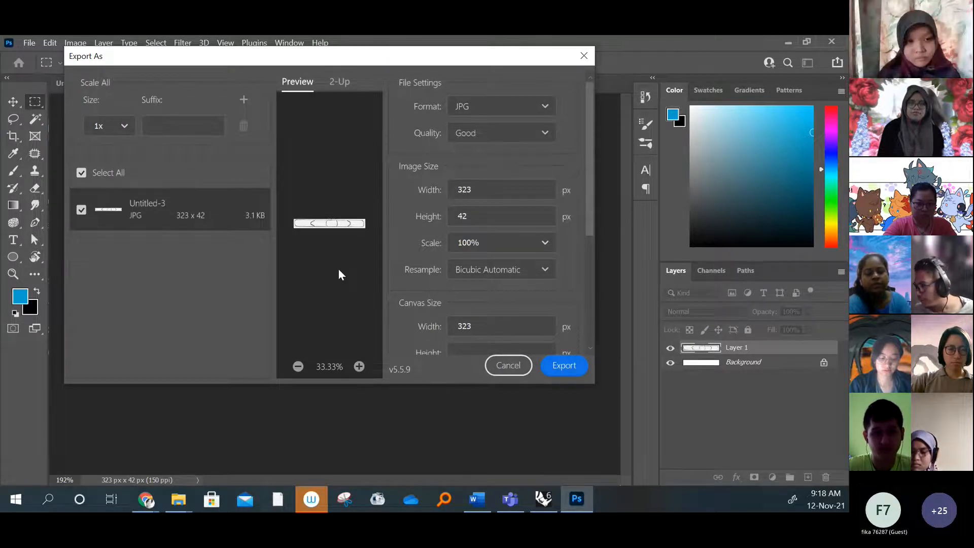
left_click(564, 368)
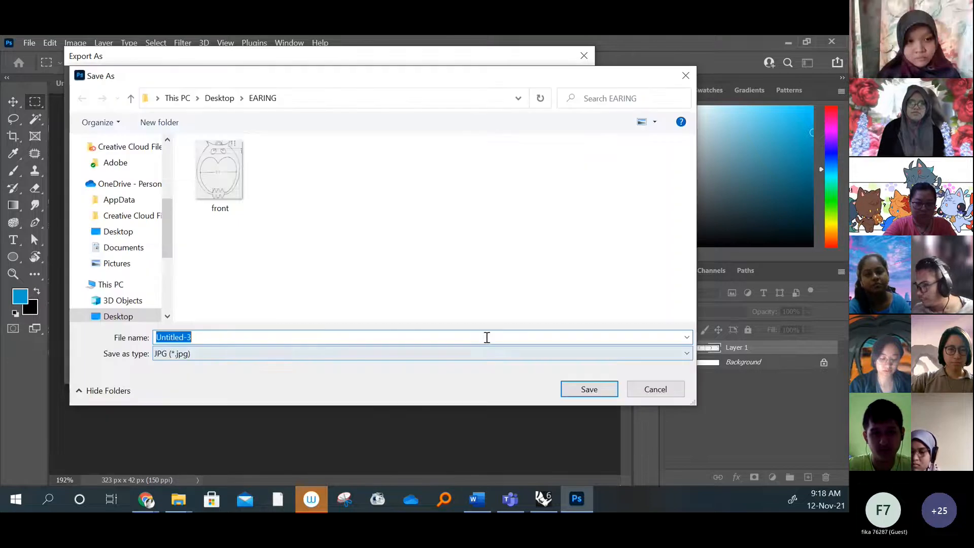
type("top")
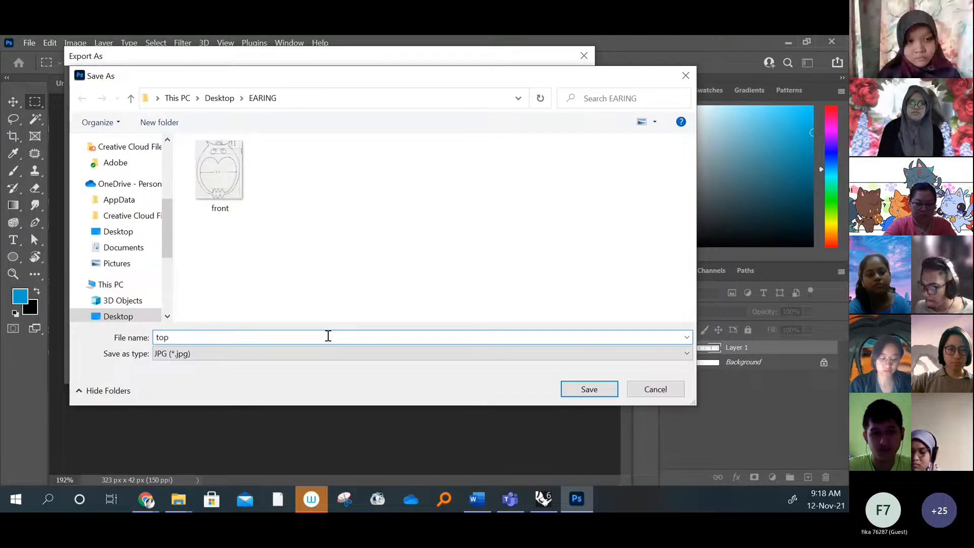
left_click(570, 390)
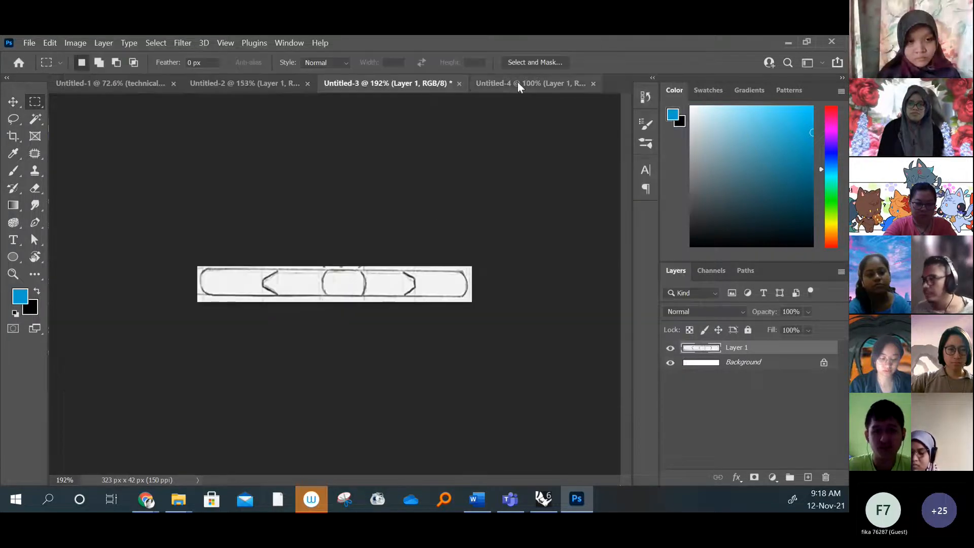
Export the side view document, Untitled-4, as a JPG named side in the EARING folder
left_click(518, 81)
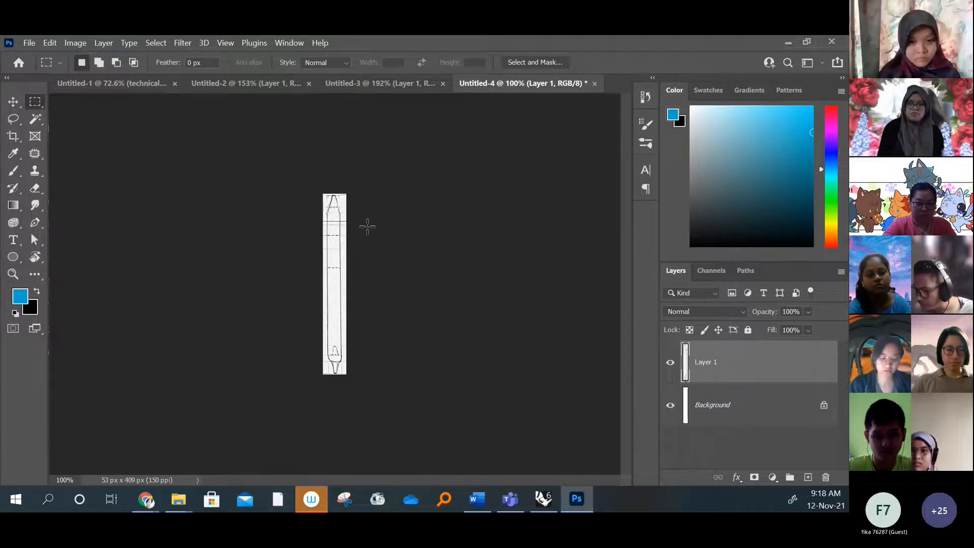
key("ctrl+alt+shift+w")
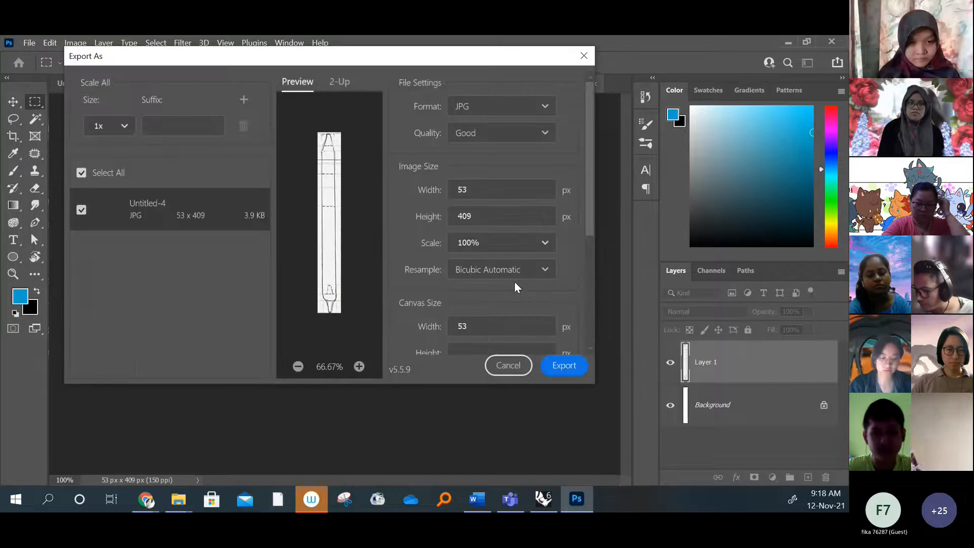
left_click(544, 105)
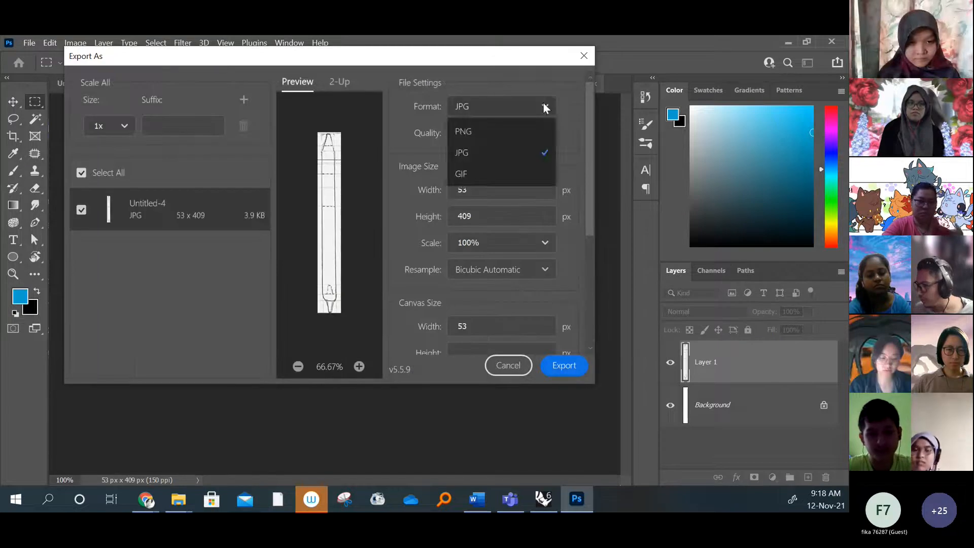
left_click(542, 102)
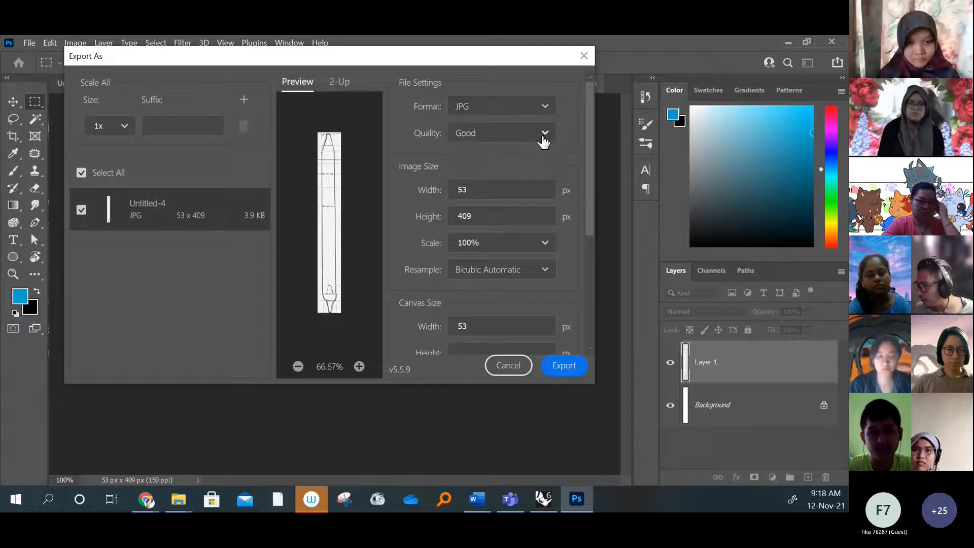
left_click(562, 369)
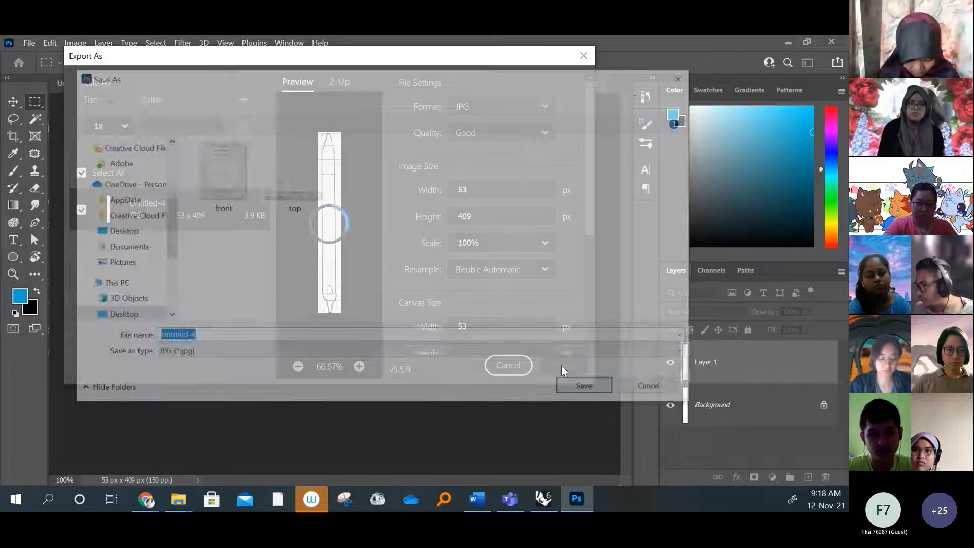
type("si")
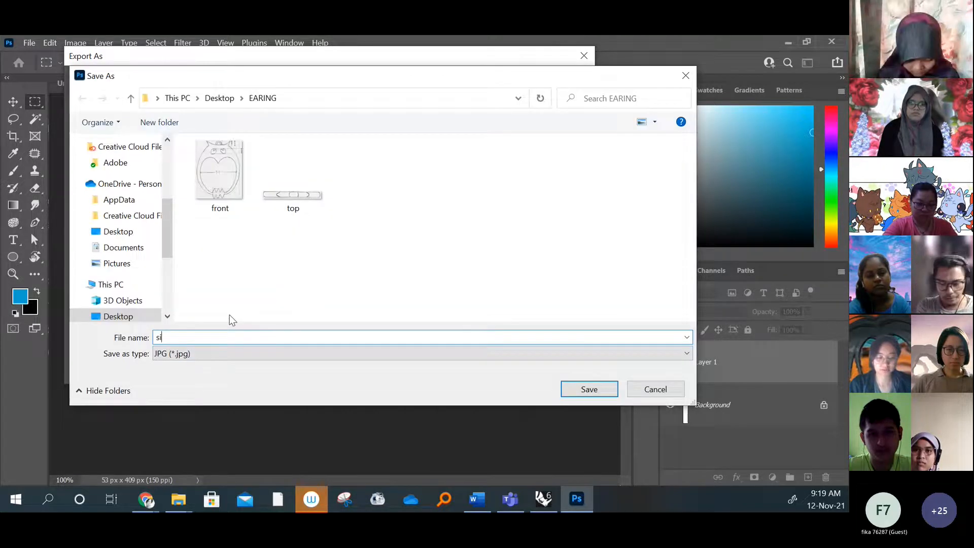
type("de")
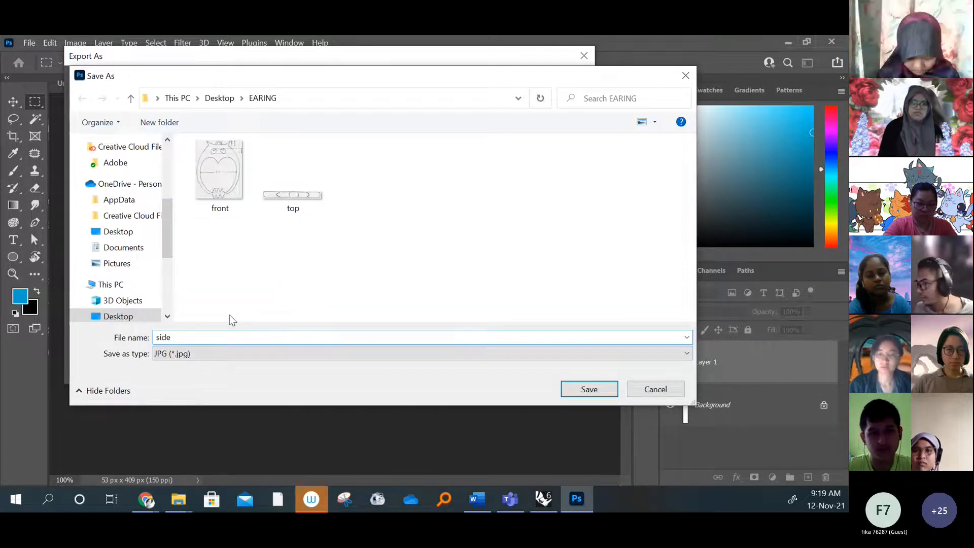
left_click(588, 389)
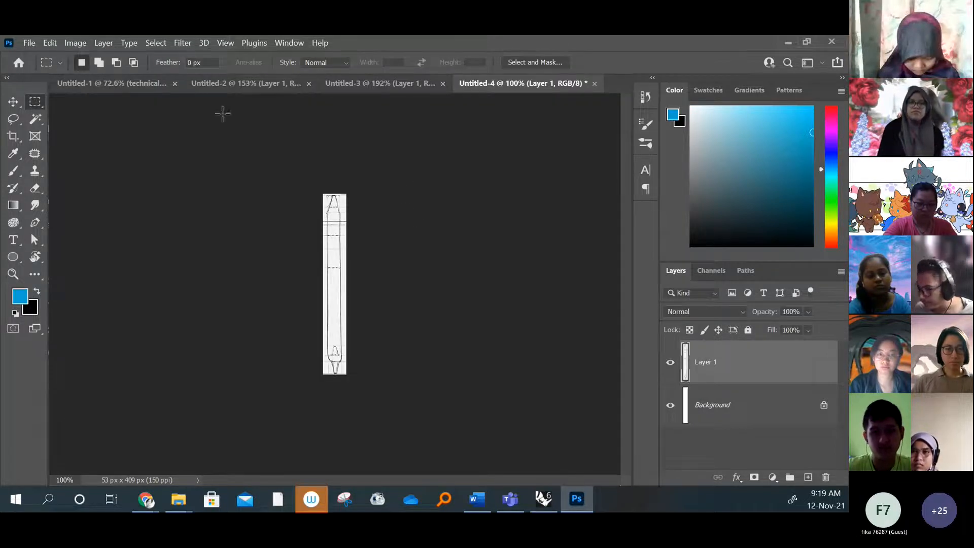
Look through the side, top and front view documents once more
left_click(246, 78)
left_click(515, 80)
left_click(383, 82)
left_click(255, 80)
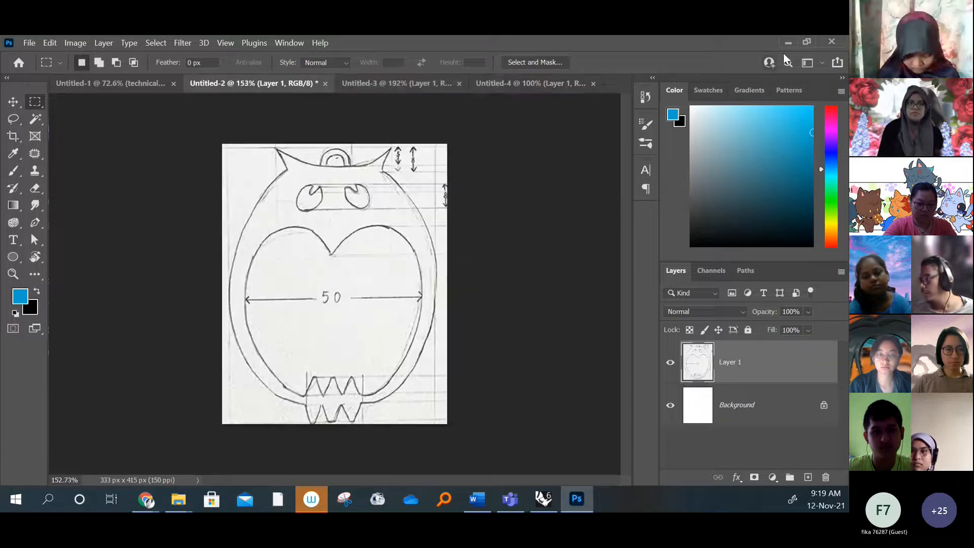
Minimize Photoshop, refresh the desktop and switch to Rhinoceros 6
left_click(787, 42)
right_click(471, 208)
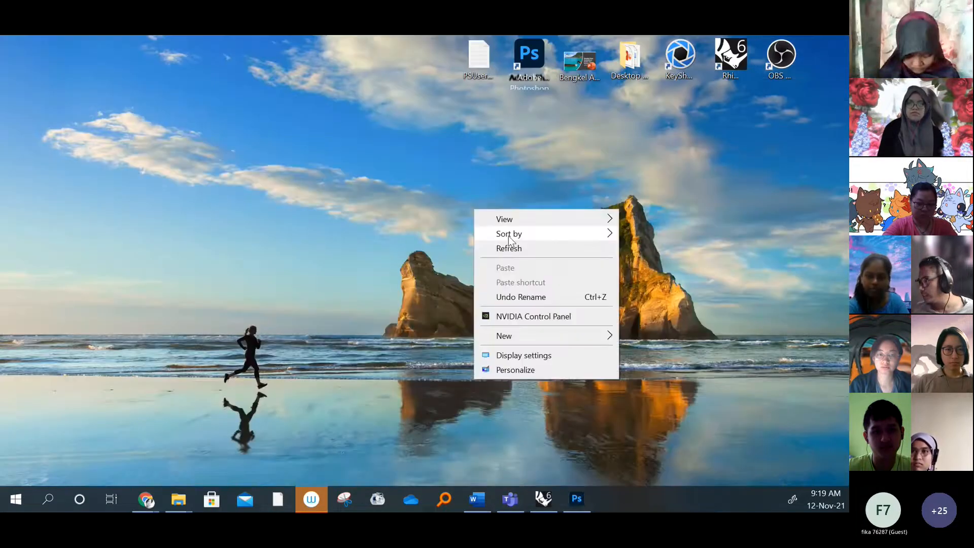
left_click(496, 248)
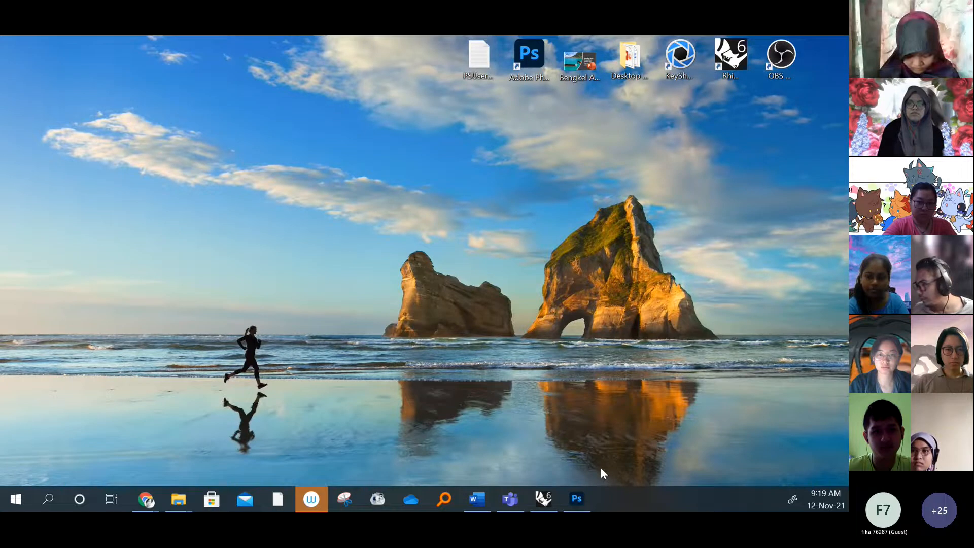
left_click(544, 499)
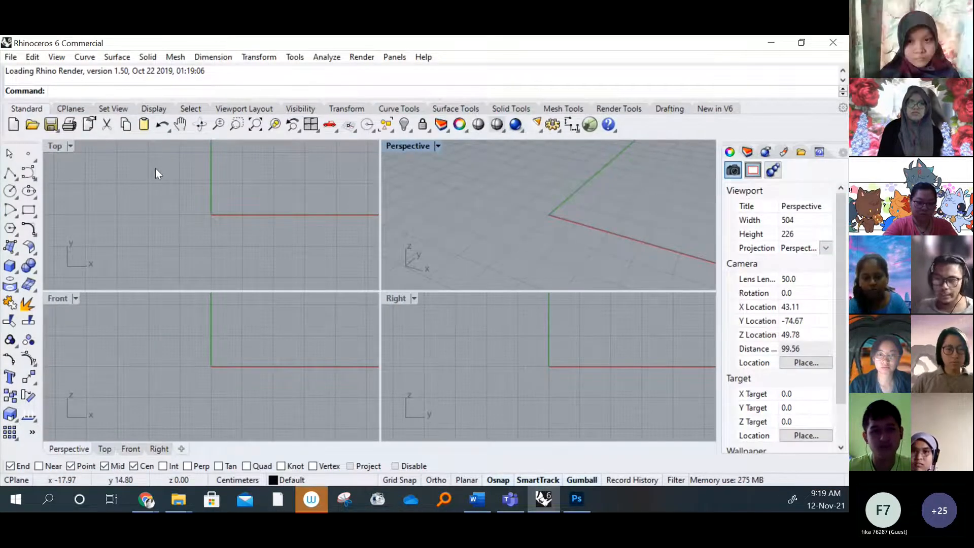
Examine the dimensions on the full technical drawing, Untitled-1, in Photoshop and return to Rhinoceros
left_click(592, 500)
left_click(122, 82)
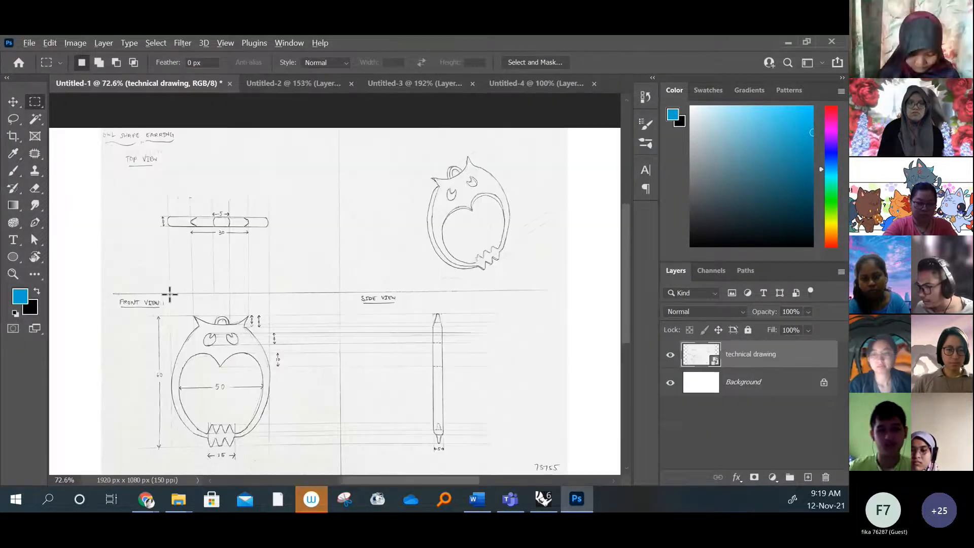
scroll(169, 293, "up", 2, "alt")
left_click_drag(237, 417, 258, 323)
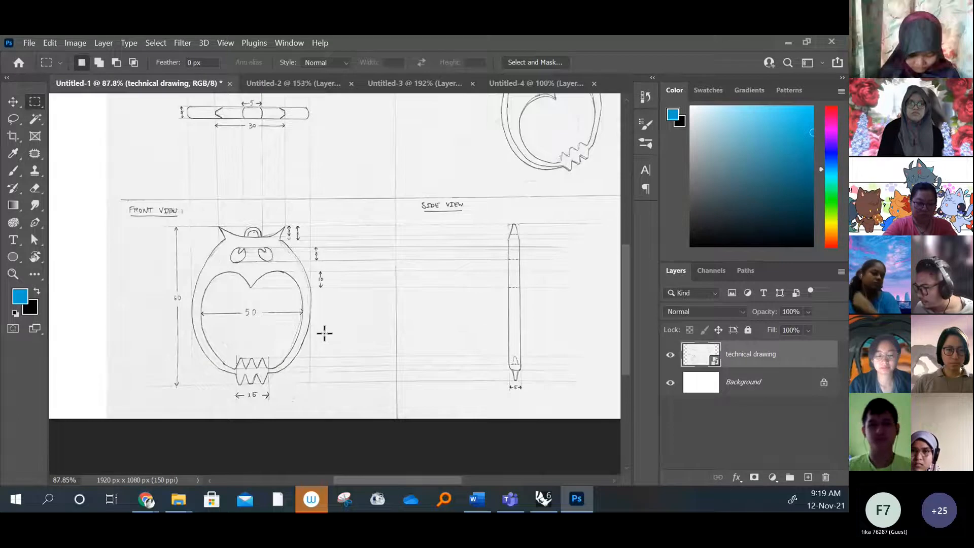
mouse_move(358, 192)
left_mouse_down()
mouse_move(287, 303)
mouse_move(354, 202)
left_mouse_up()
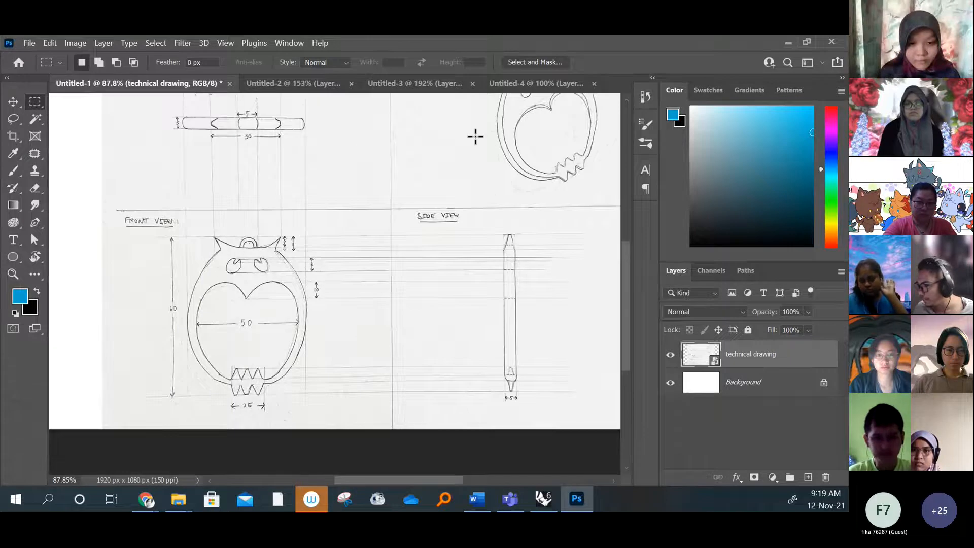
left_click(551, 498)
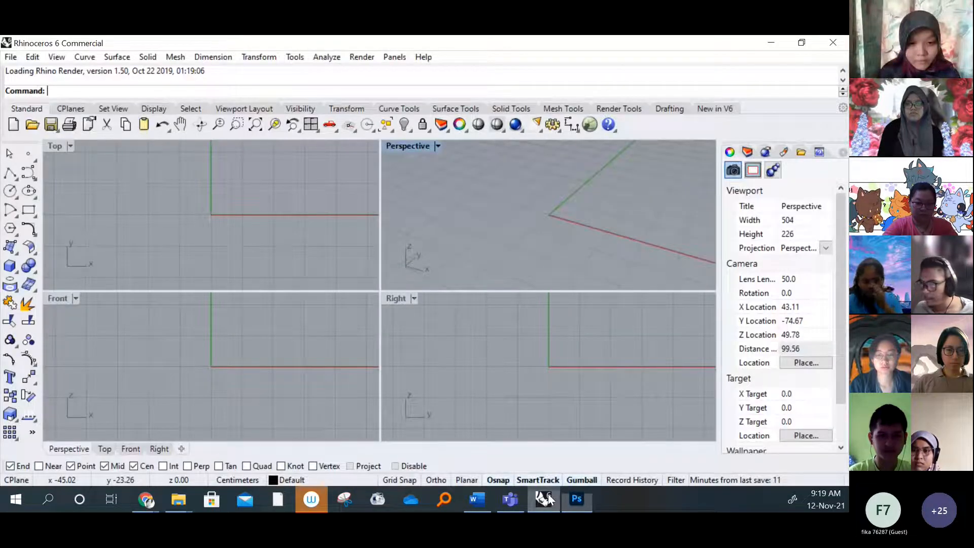
left_click(10, 57)
left_click(25, 69)
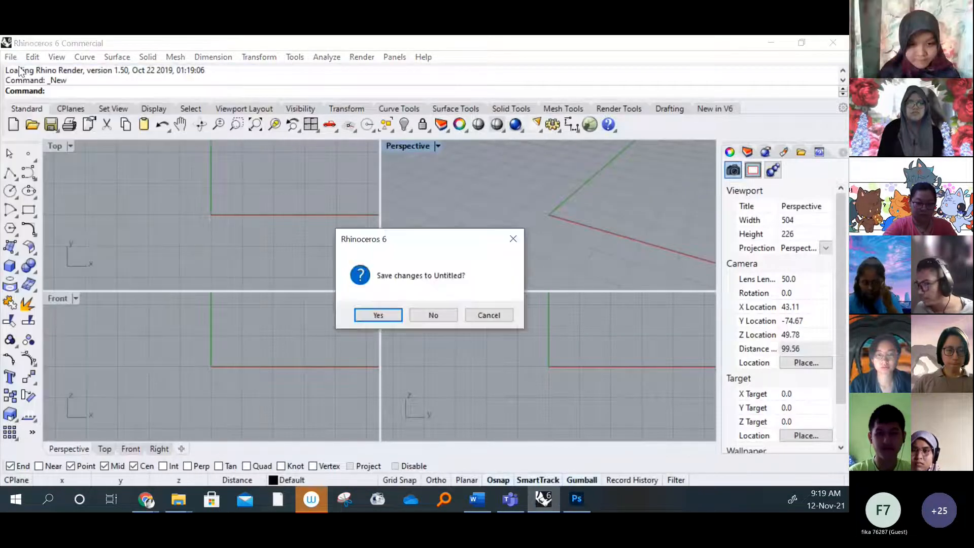
left_click(416, 314)
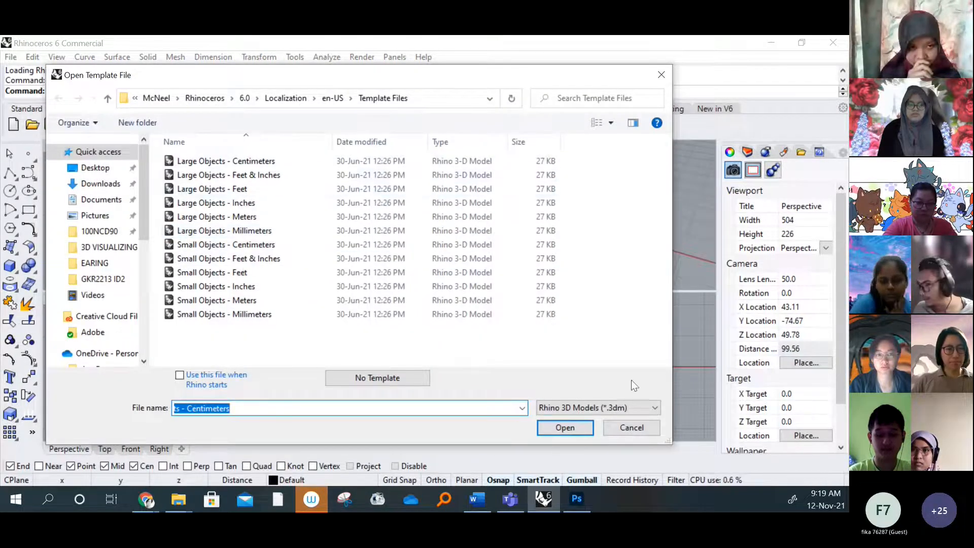
left_click(629, 427)
Create a new model from the Small Objects - Millimeters template without saving the current untitled one
left_click(11, 57)
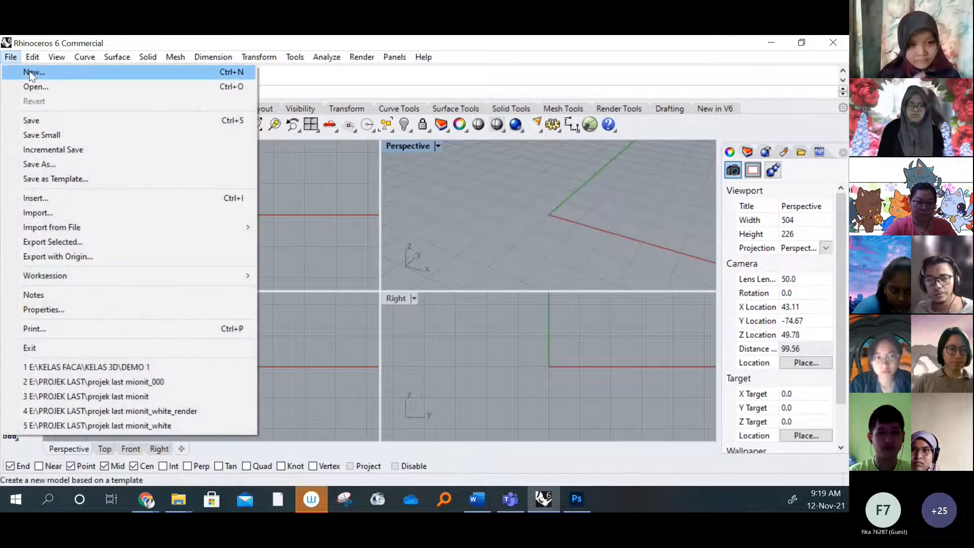
left_click(31, 71)
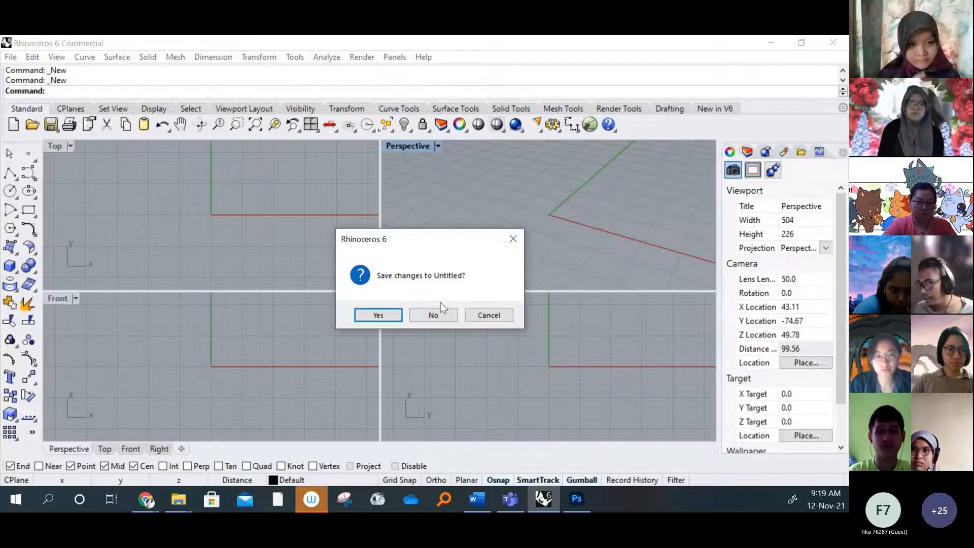
left_click(431, 321)
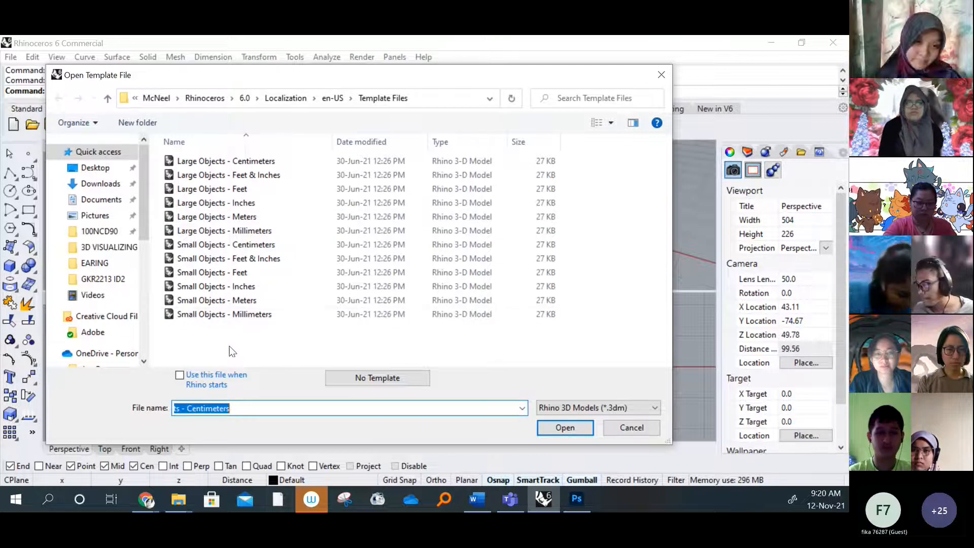
left_click(261, 315)
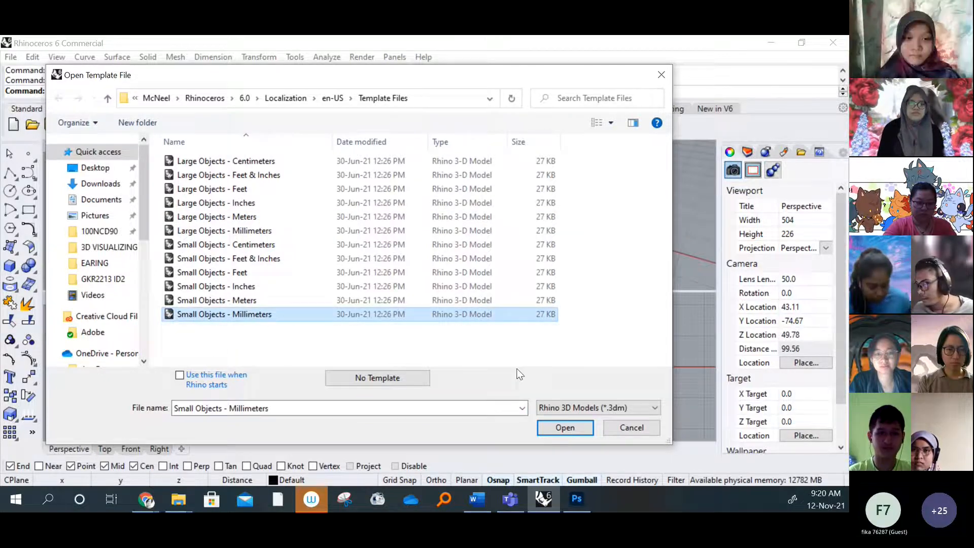
left_click(573, 430)
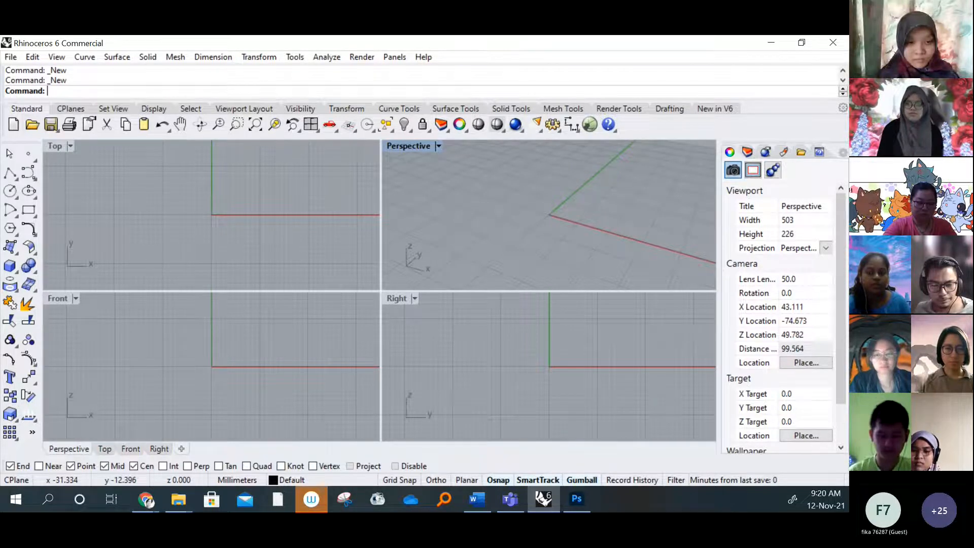
Check the exported front, top and side images in the EARING folder and return to the Rhinoceros model
left_click(181, 203)
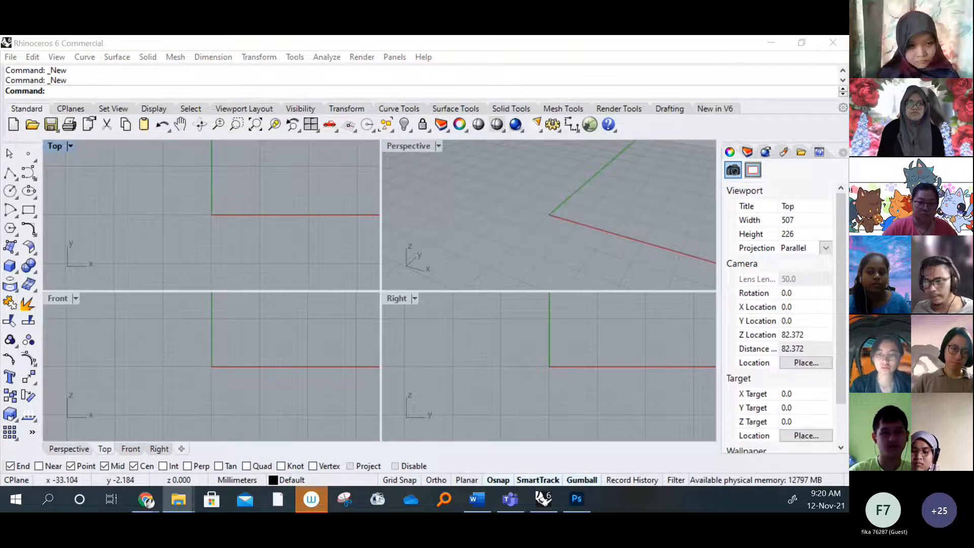
left_click_drag(0, 83, 489, 137)
left_click(664, 321)
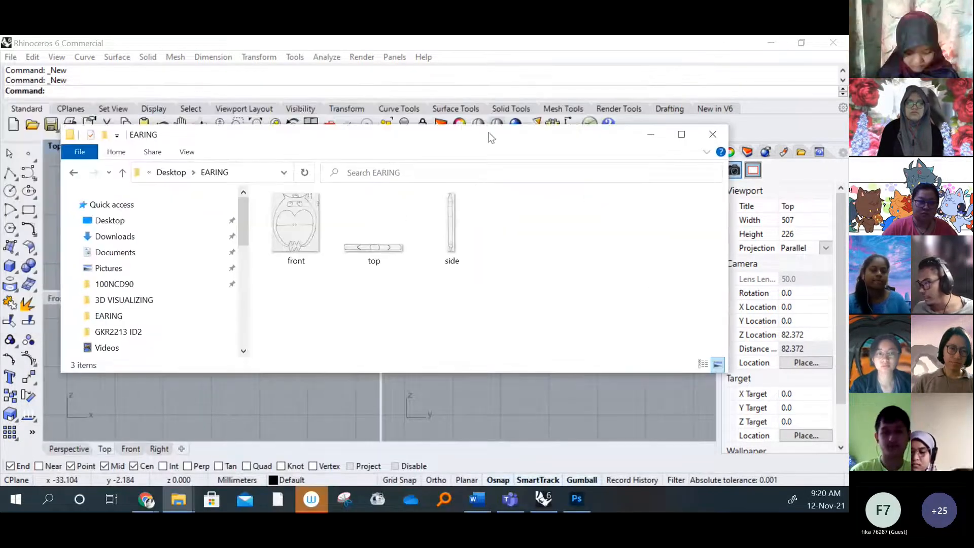
left_click(365, 238)
left_click(451, 230)
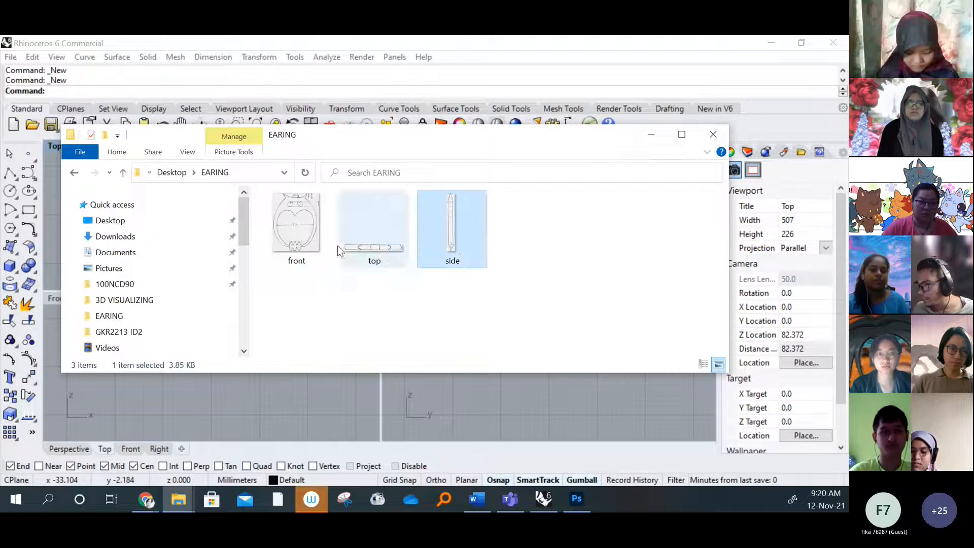
left_click(310, 241)
left_click(405, 260)
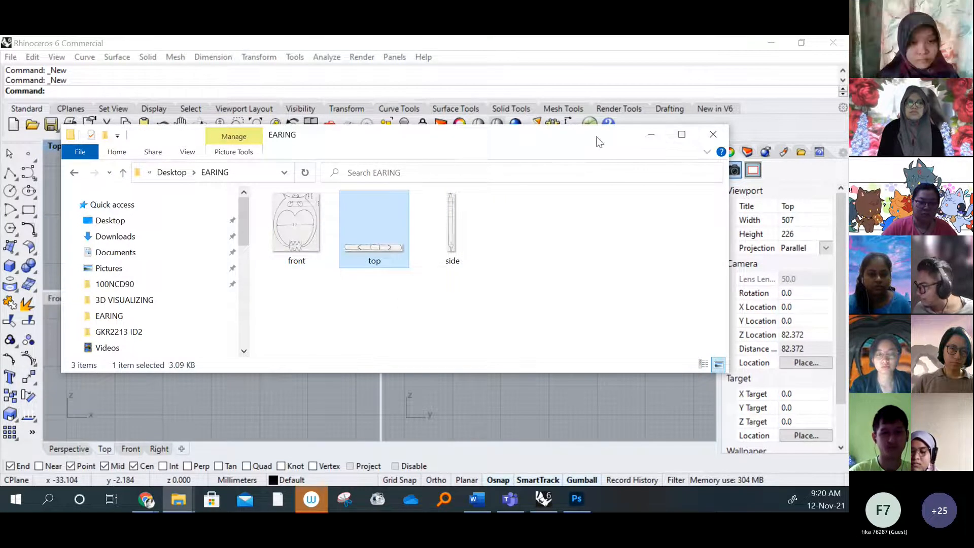
left_click_drag(510, 143, 515, 153)
left_click(656, 144)
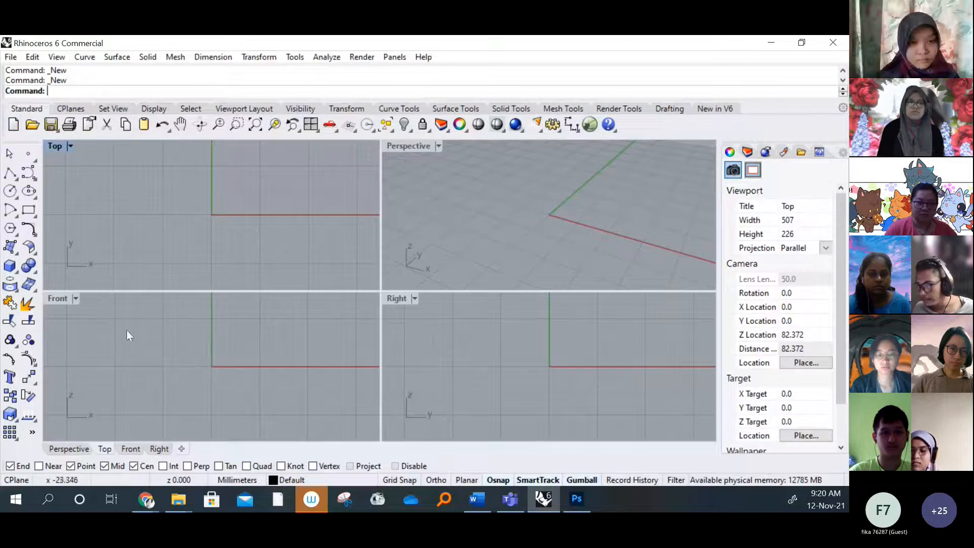
mouse_move(158, 341)
right_mouse_down()
mouse_move(168, 342)
mouse_move(158, 329)
right_mouse_up()
scroll(188, 355, "down", 4)
right_click_drag(193, 361, 180, 362)
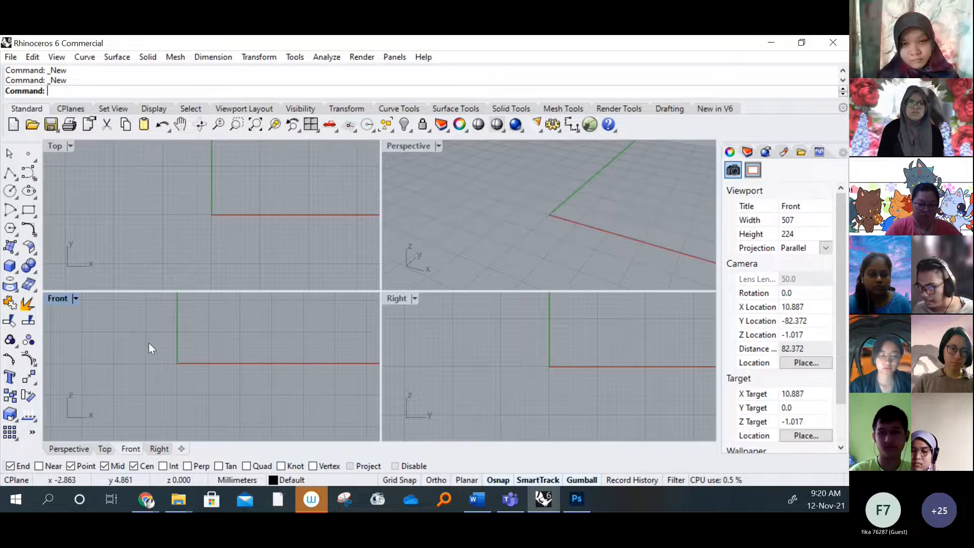
left_click(75, 298)
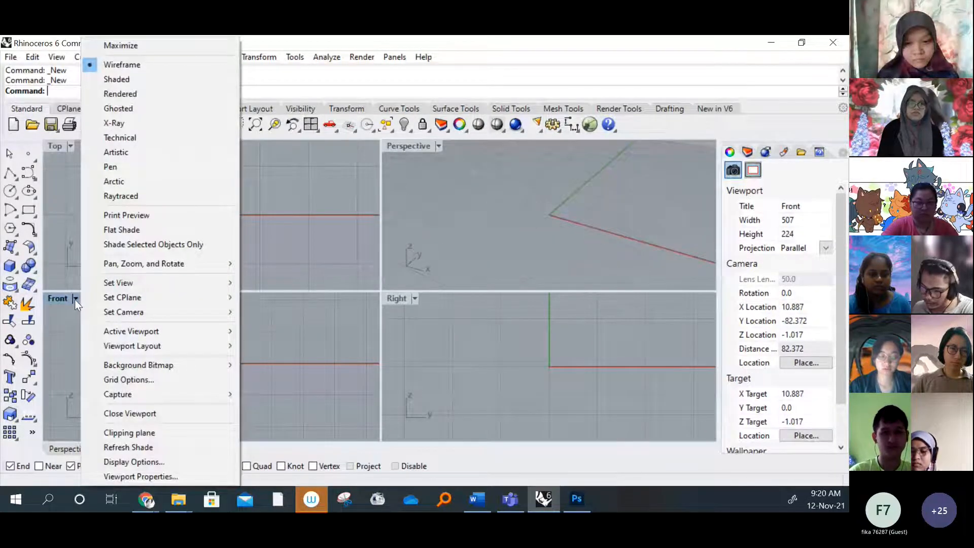
left_click(75, 300)
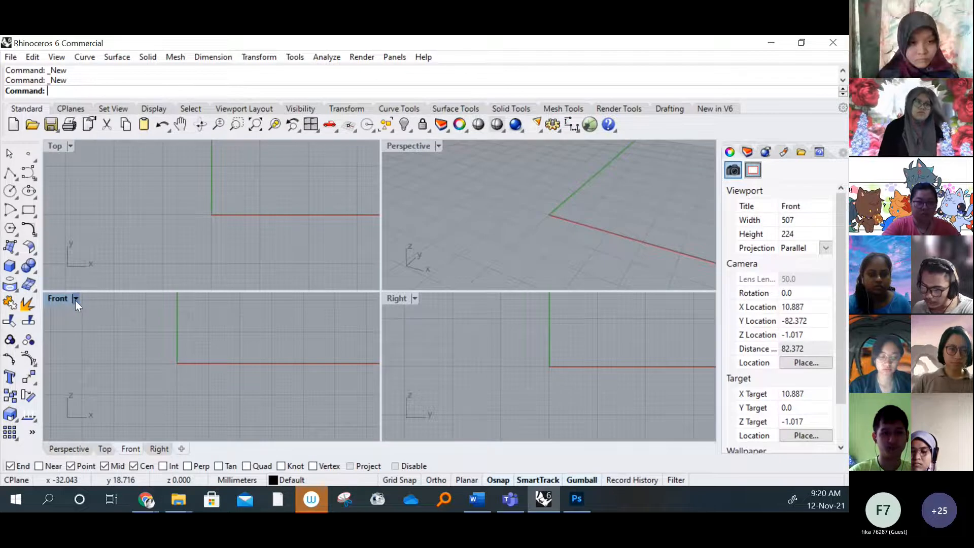
Start placing a background bitmap in the Front viewport, using the front image from the EARING folder on the Desktop
left_click(75, 298)
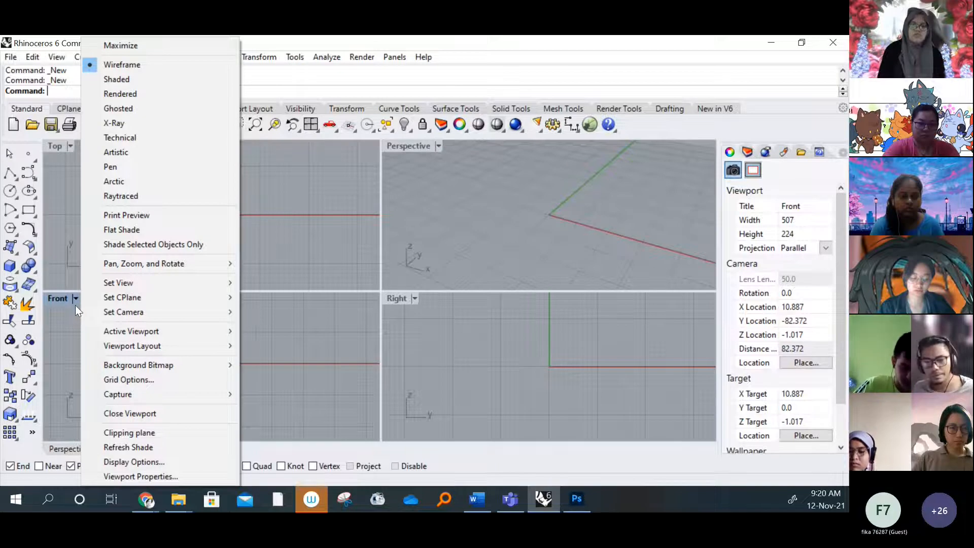
mouse_move(197, 373)
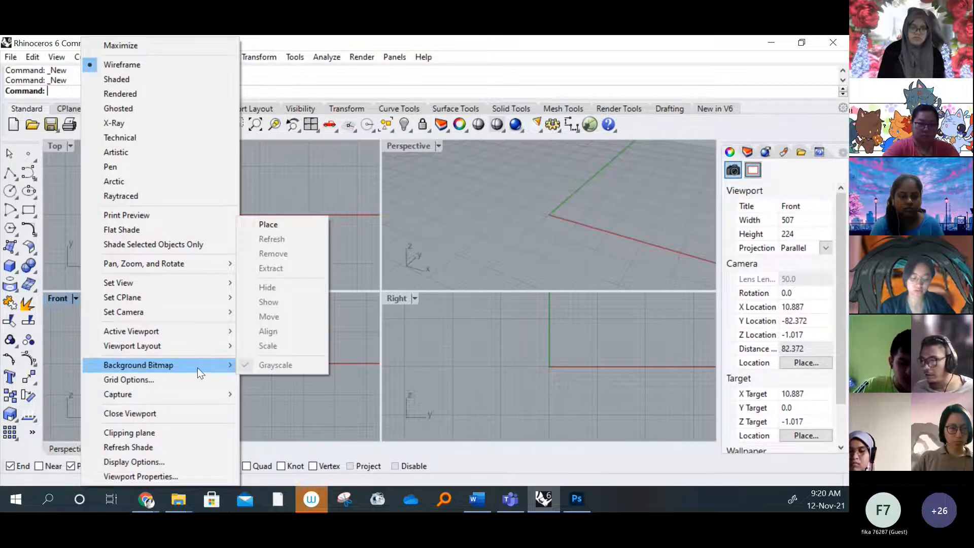
left_click(281, 227)
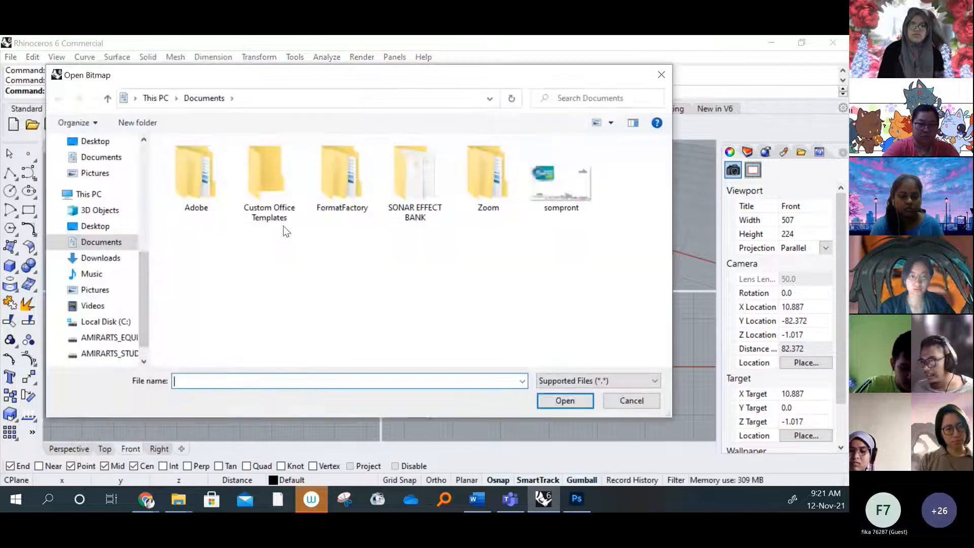
scroll(101, 181, "up", 1)
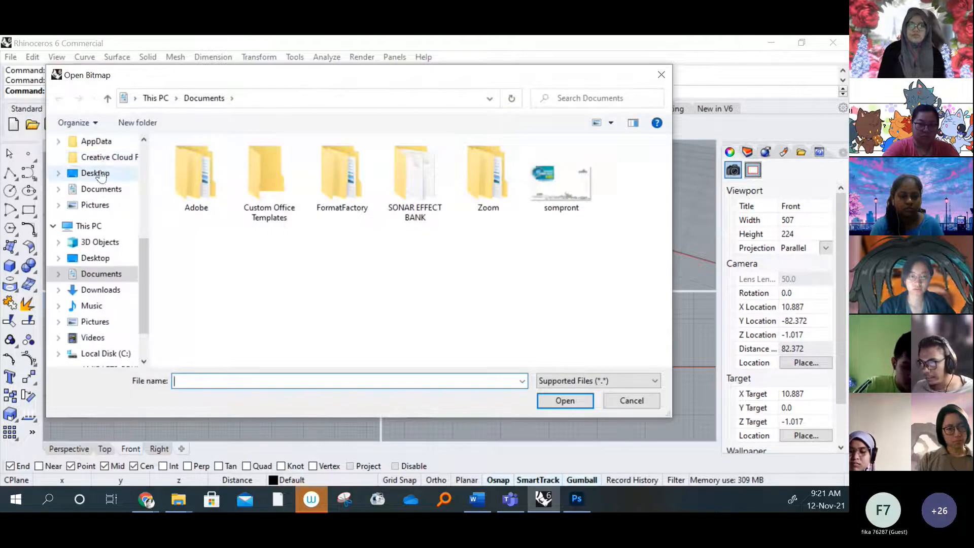
left_click(96, 174)
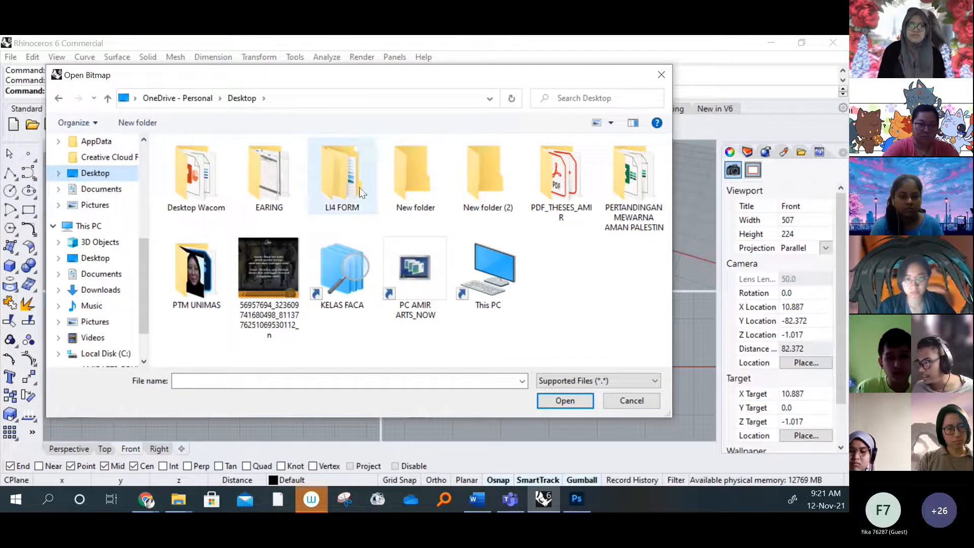
double_click(269, 188)
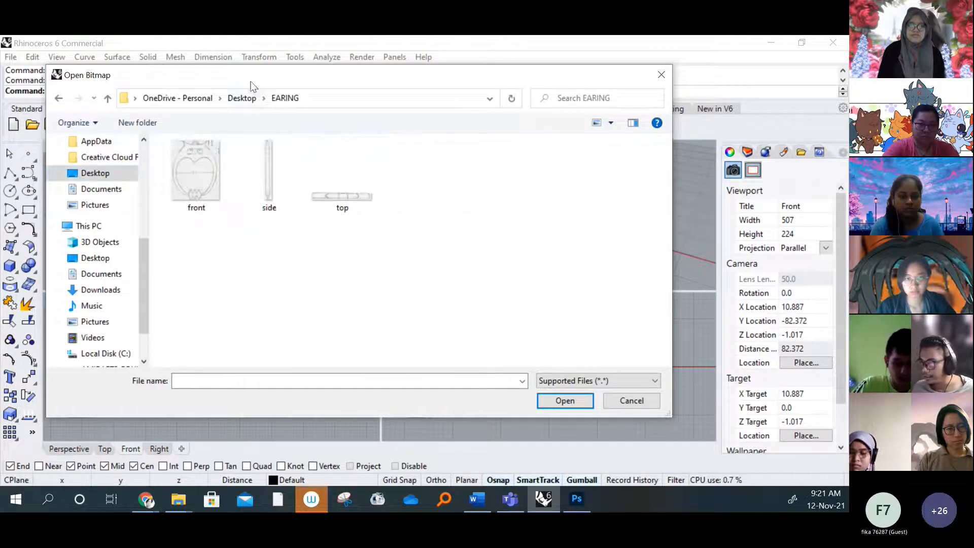
left_click_drag(252, 75, 360, 116)
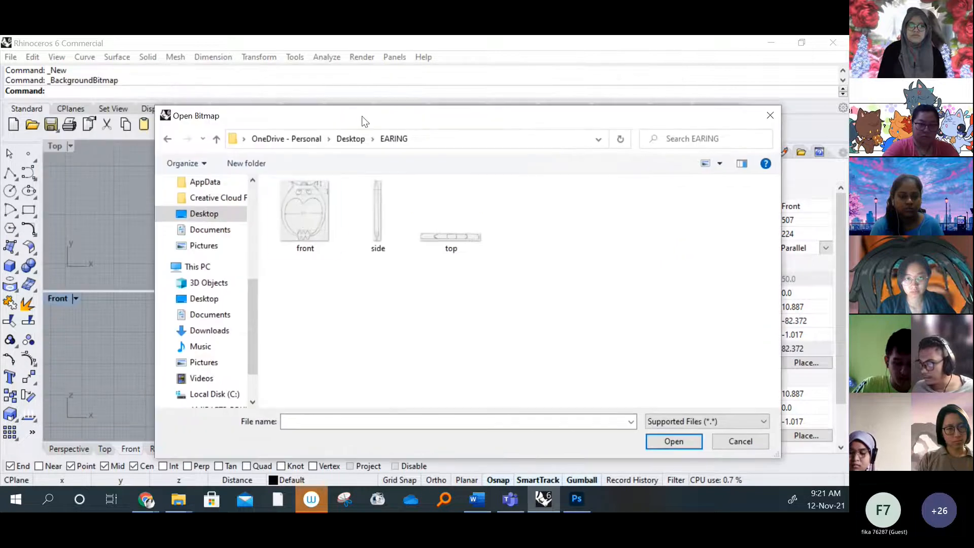
left_click(304, 218)
left_click(674, 440)
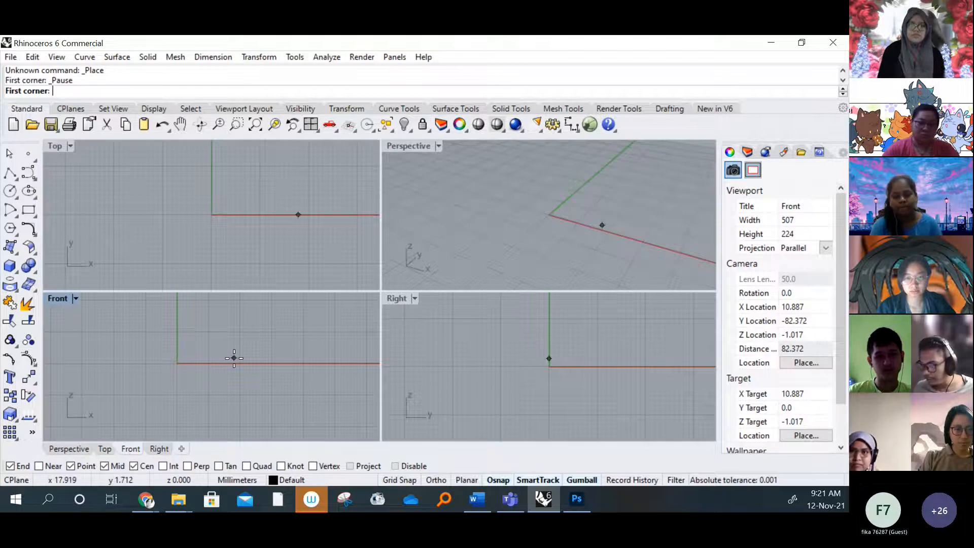
Turn on Grid Snap and set the first corner of the front bitmap at the origin in the Front viewport
left_click(10, 466)
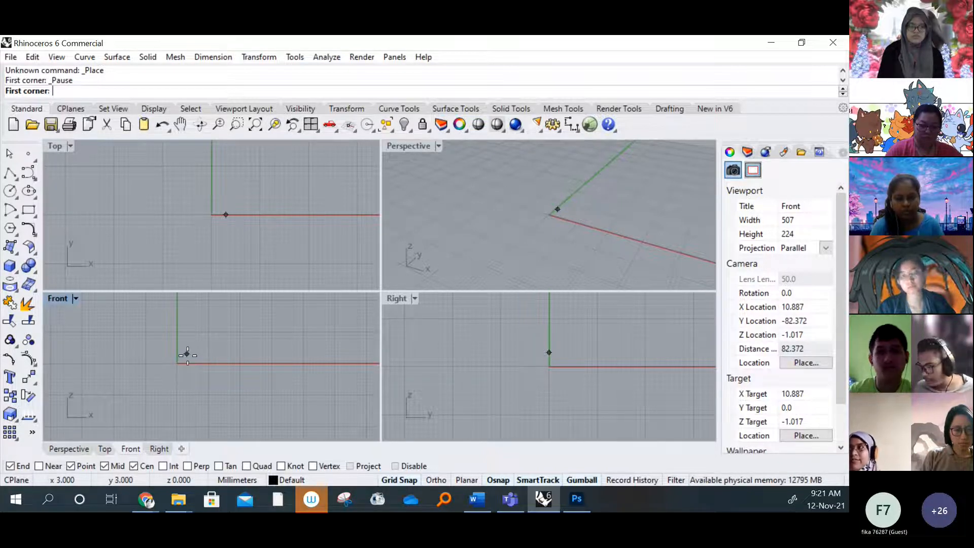
scroll(172, 365, "up", 3)
scroll(175, 363, "up", 10)
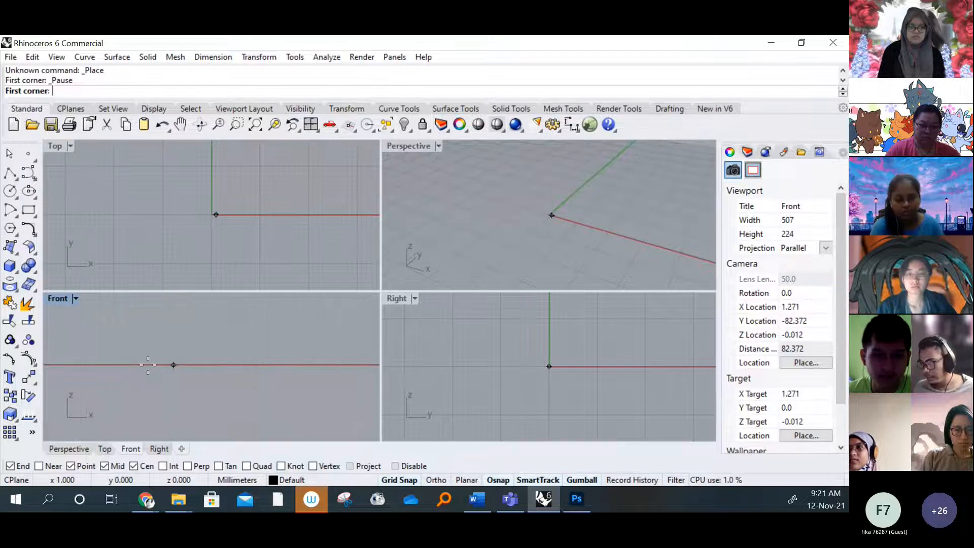
right_click_drag(151, 369, 331, 378)
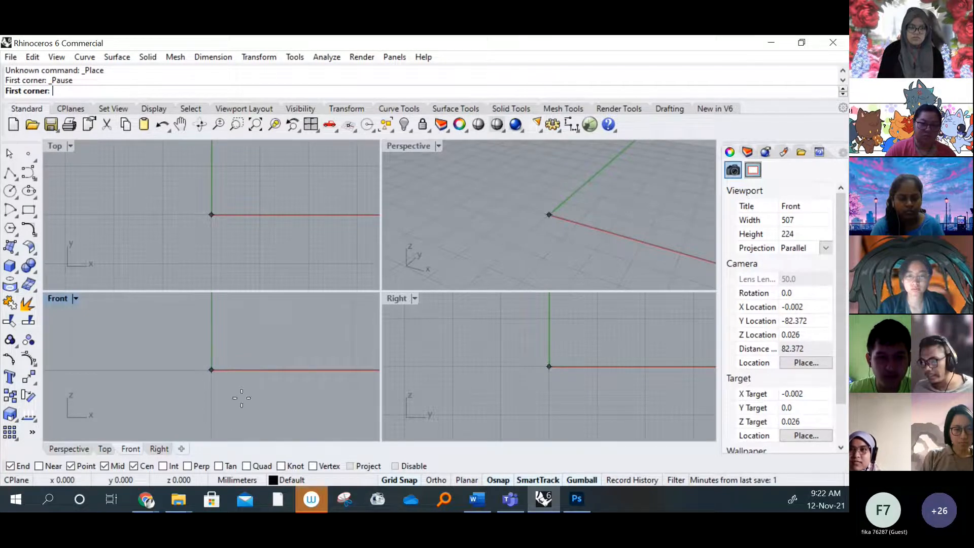
scroll(218, 374, "down", 20)
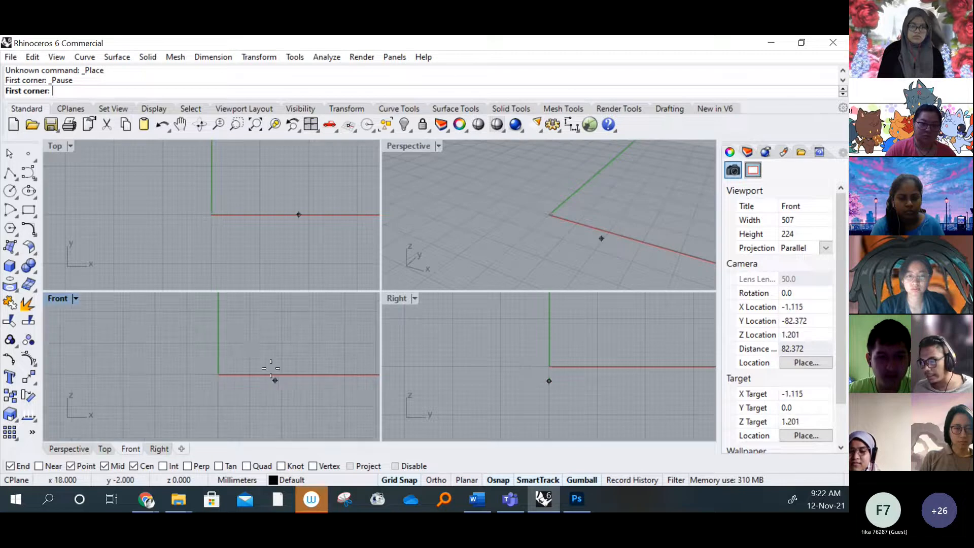
scroll(231, 367, "up", 15)
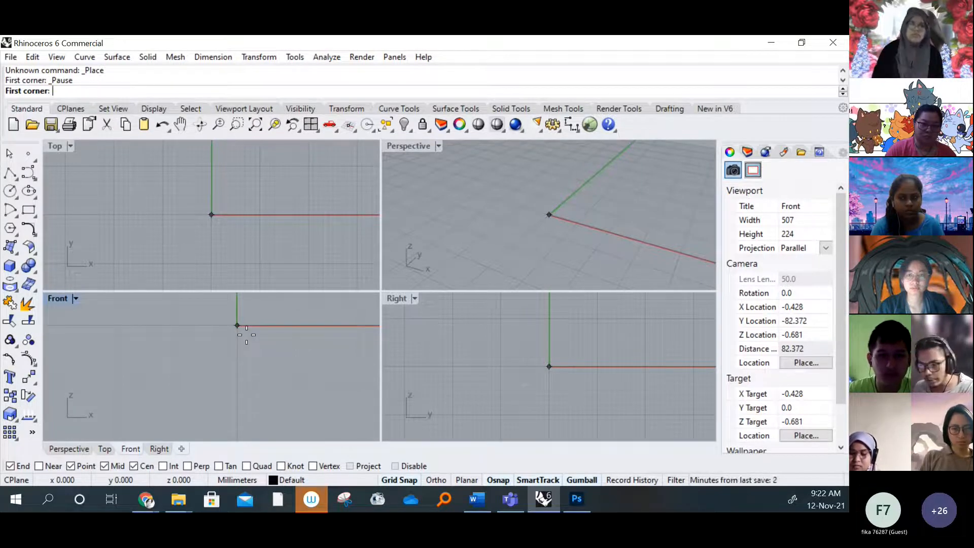
right_click_drag(247, 335, 181, 378)
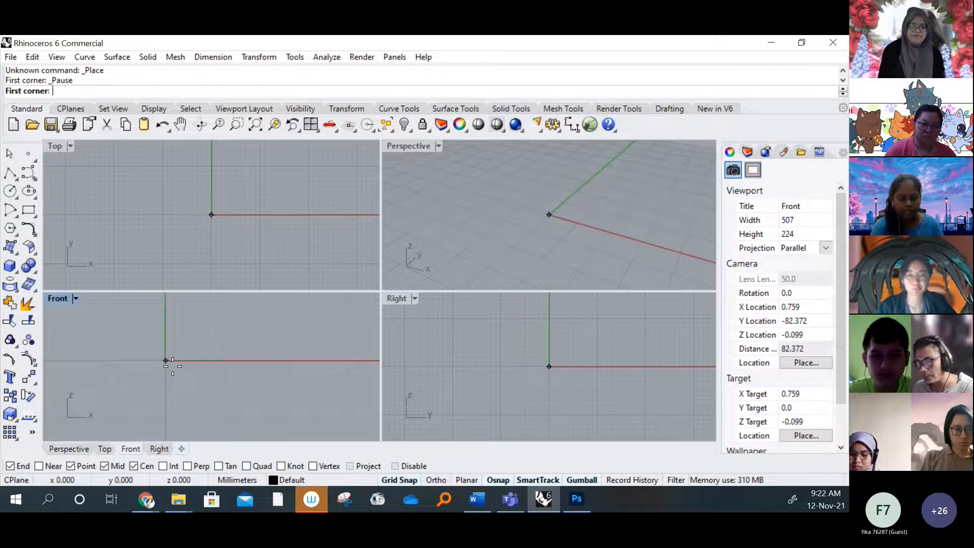
left_click(165, 361)
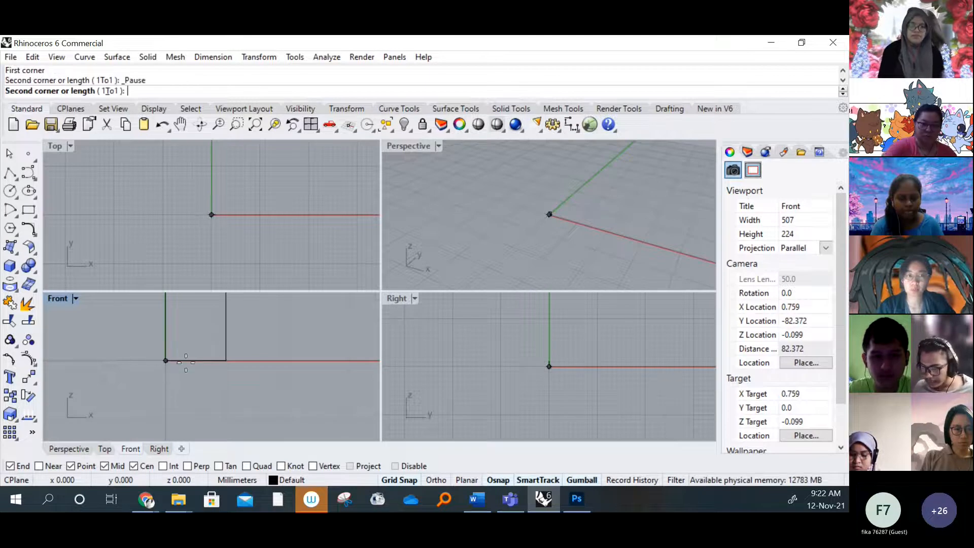
Check the front view's dimensions on the technical drawing in Photoshop and return to the Rhinoceros model
scroll(186, 362, "down", 8)
right_click_drag(244, 347, 188, 383)
scroll(237, 362, "down", 4)
right_click_drag(238, 362, 155, 412)
scroll(196, 391, "down", 4)
scroll(209, 384, "down", 2)
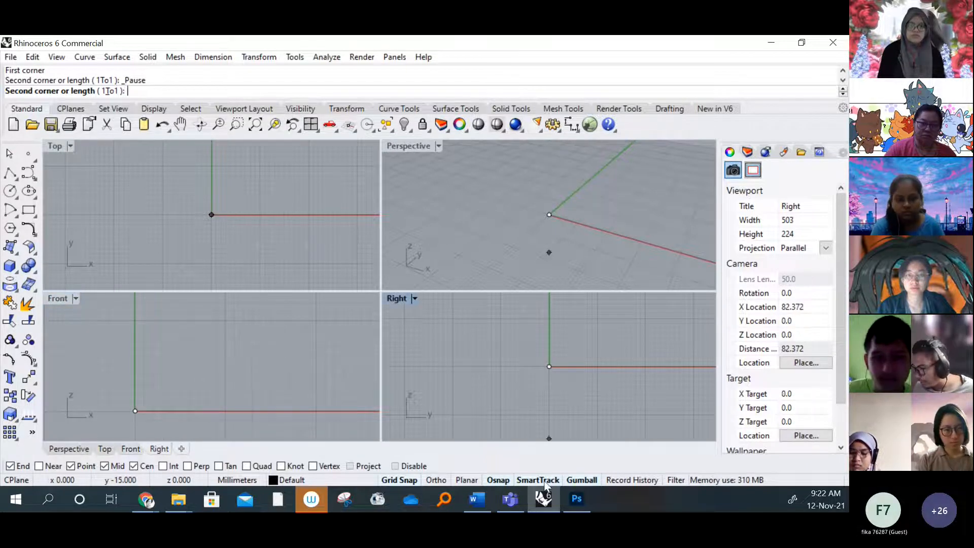
left_click(575, 500)
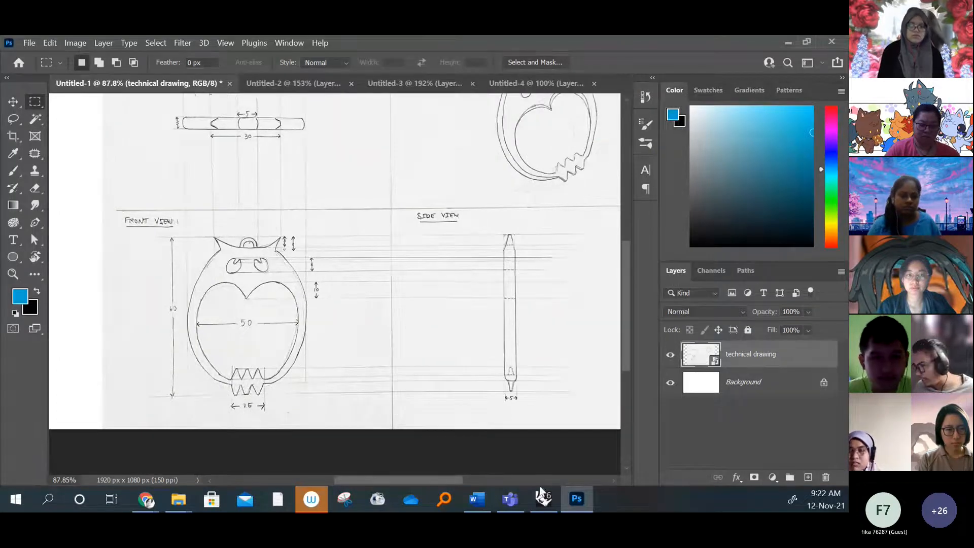
left_click(555, 505)
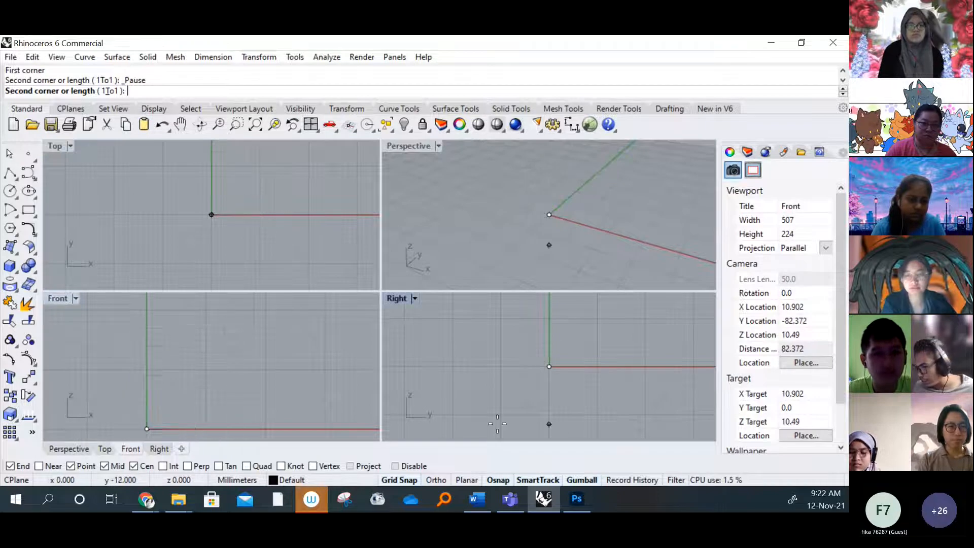
left_click(574, 505)
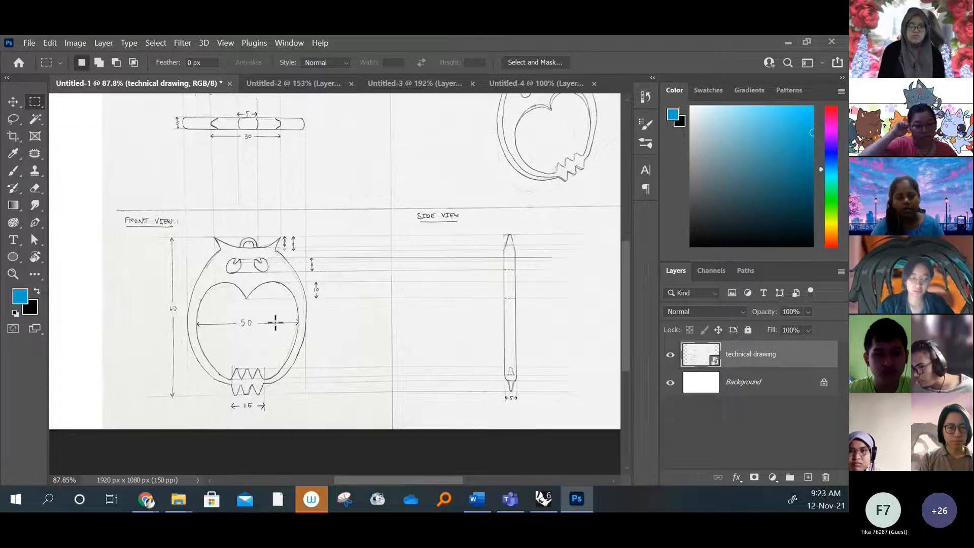
left_click(577, 501)
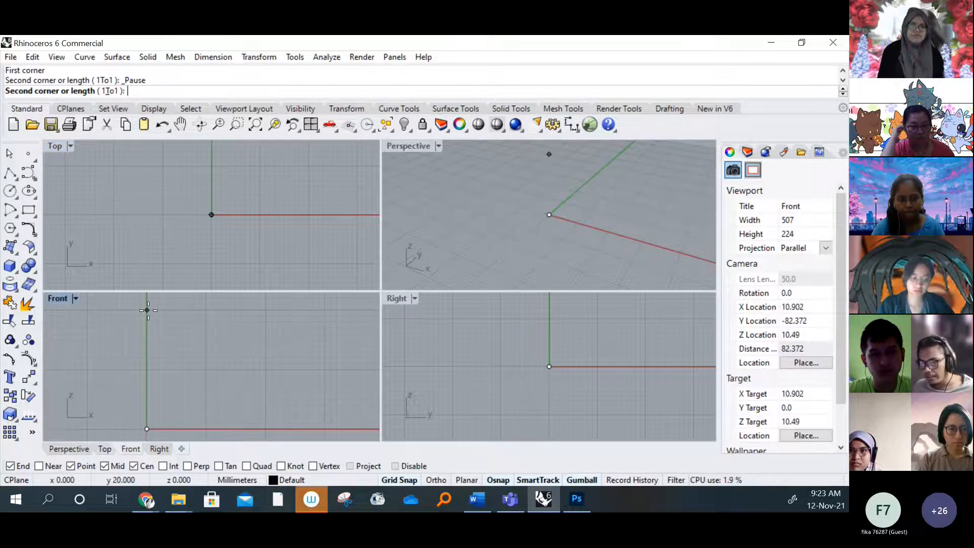
Finish placing the owl front bitmap in the Front viewport with a length of 60 mm
scroll(171, 355, "down", 2)
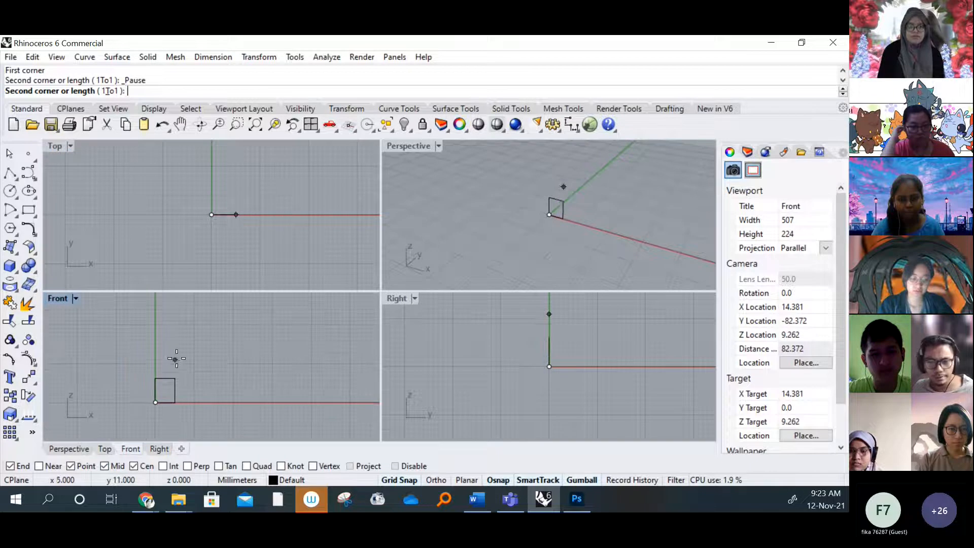
right_click_drag(206, 356, 193, 379)
type("60")
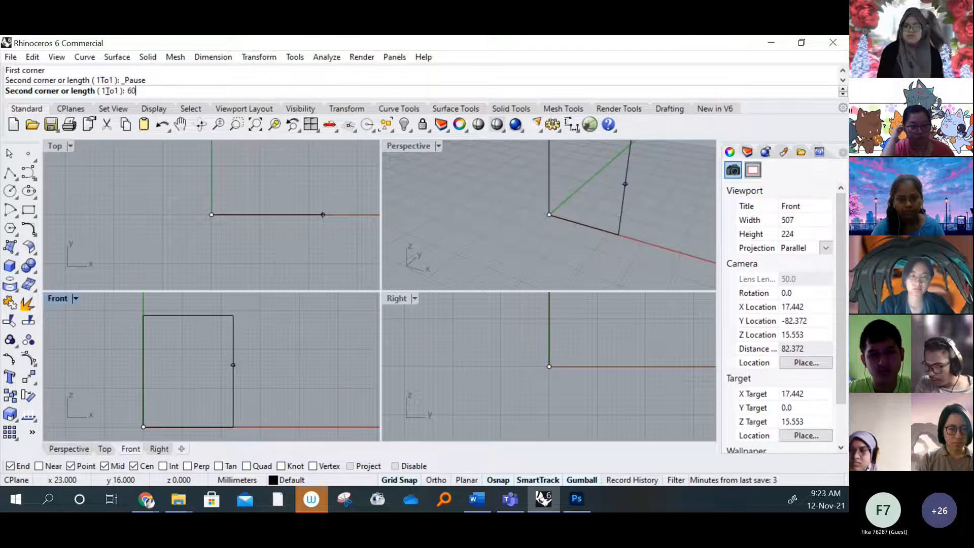
key("Return")
scroll(252, 363, "down", 6)
right_click_drag(272, 350, 265, 379)
scroll(260, 367, "down", 4)
scroll(244, 340, "up", 2)
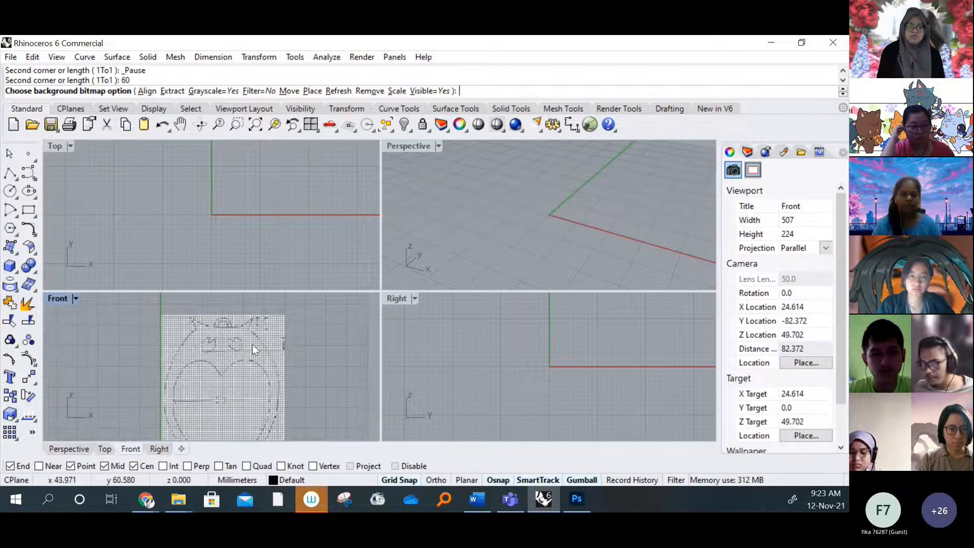
scroll(230, 342, "up", 1)
scroll(239, 350, "down", 2)
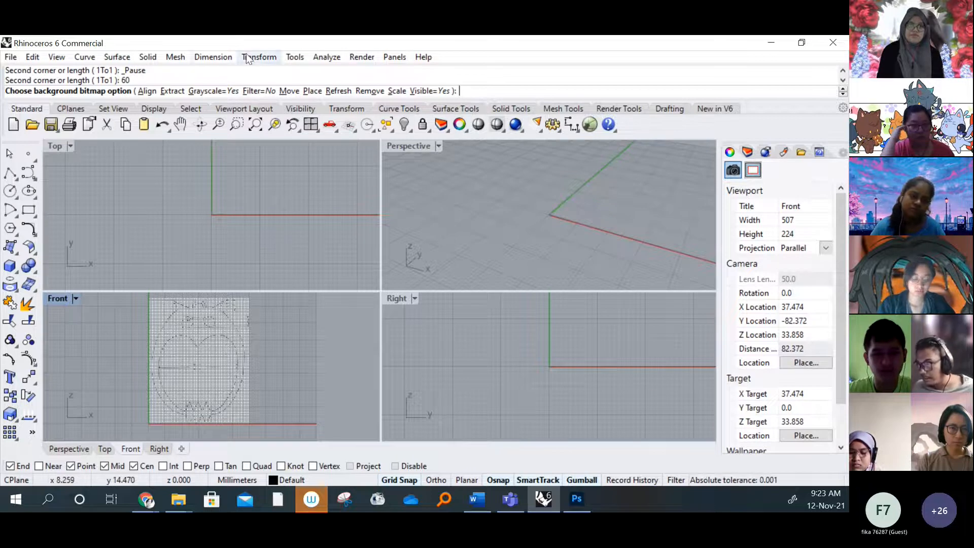
Start a linear dimension in the Front viewport with its first point at the tip of the owl's left ear
left_click(217, 55)
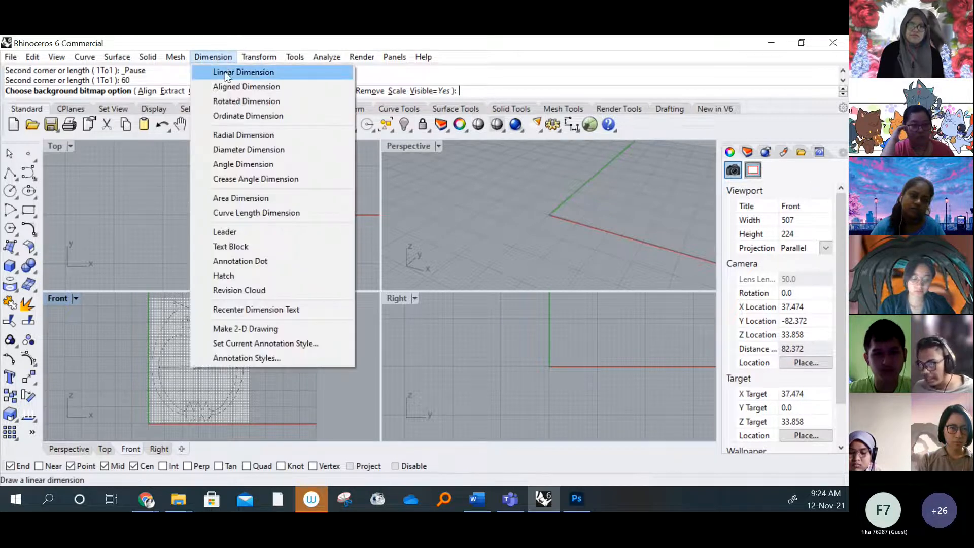
left_click(223, 70)
scroll(136, 348, "up", 8)
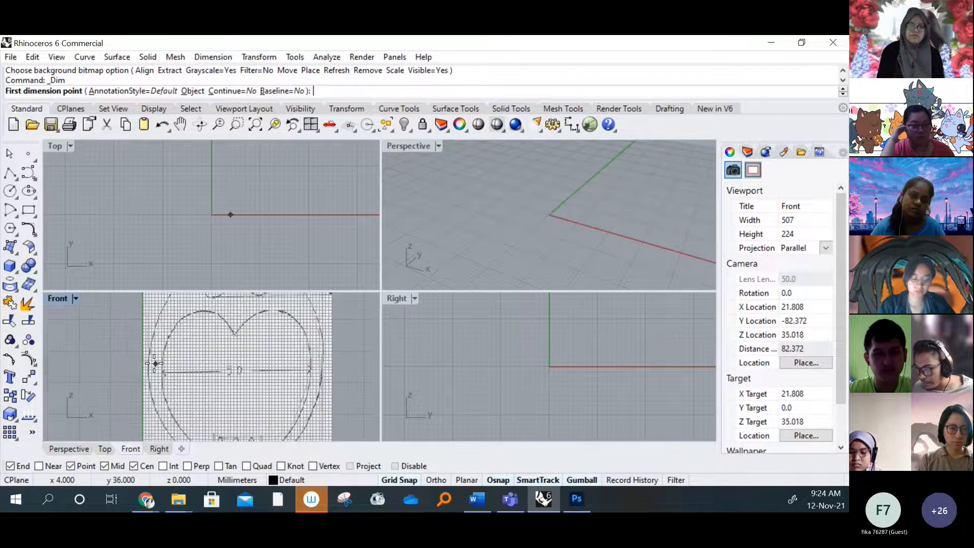
scroll(177, 365, "down", 4)
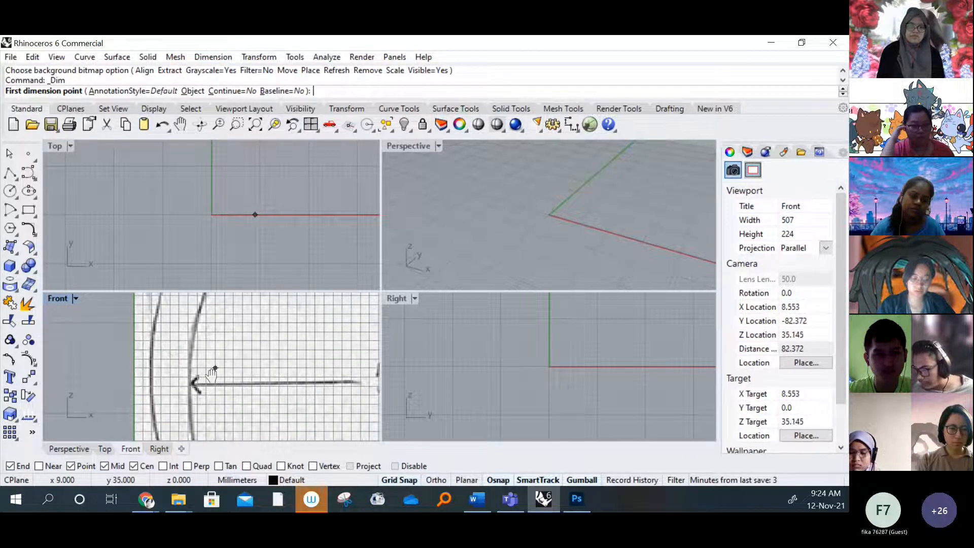
right_click_drag(213, 372, 173, 367)
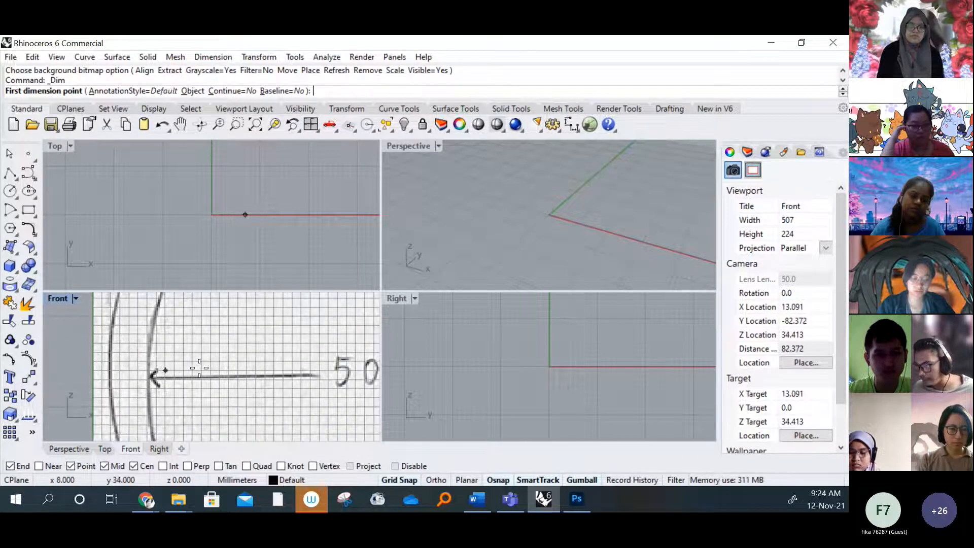
scroll(198, 366, "down", 5)
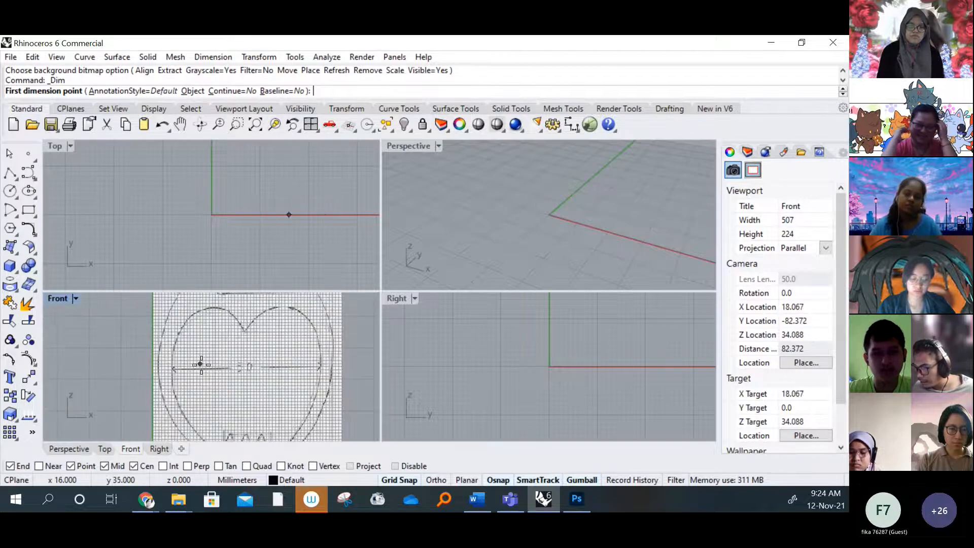
scroll(189, 366, "up", 6)
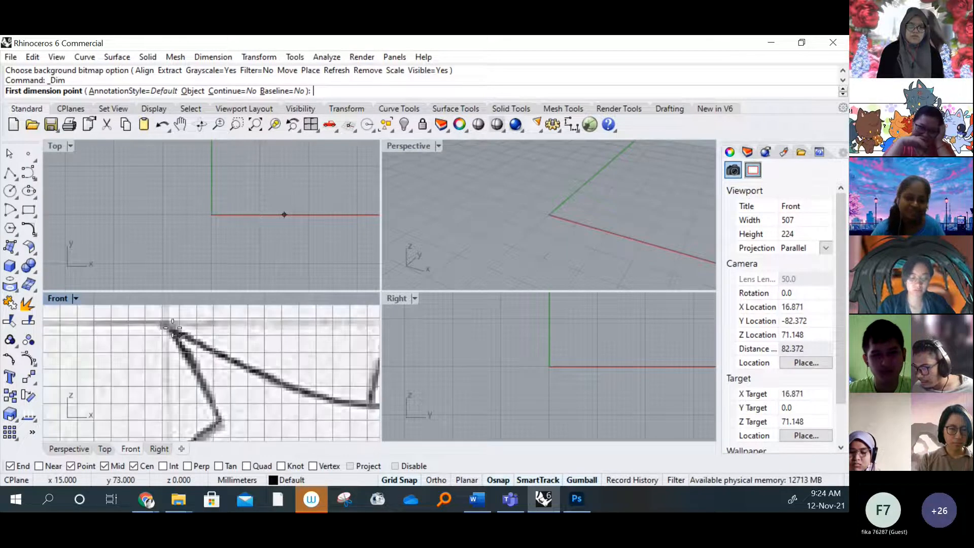
left_click(163, 318)
Dimension the owl's full height from the left ear tip down to the foot's base, with the dimension line beside the bitmap
scroll(179, 326, "down", 4)
scroll(183, 327, "down", 5)
scroll(185, 412, "up", 12)
right_click_drag(226, 418, 264, 335)
scroll(236, 414, "up", 6)
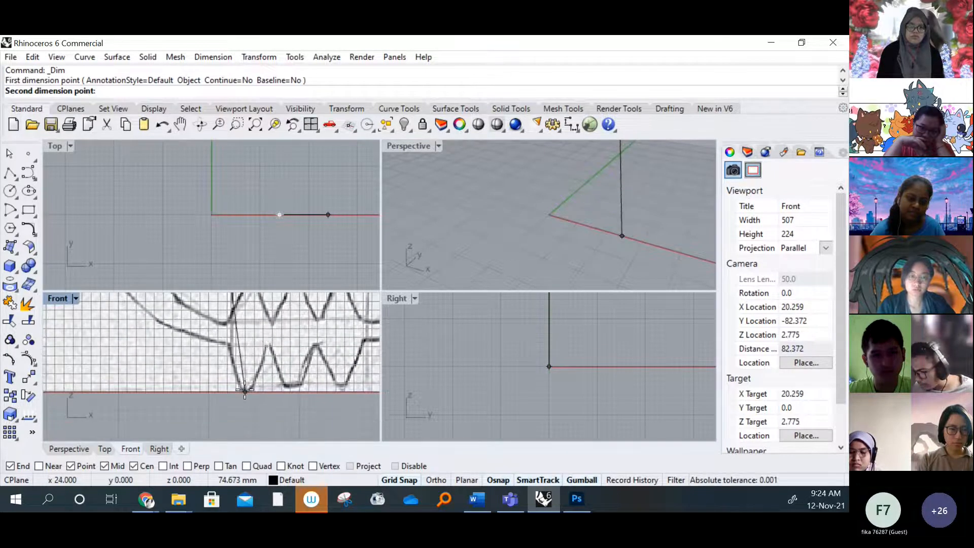
left_click(245, 390)
scroll(165, 374, "down", 4)
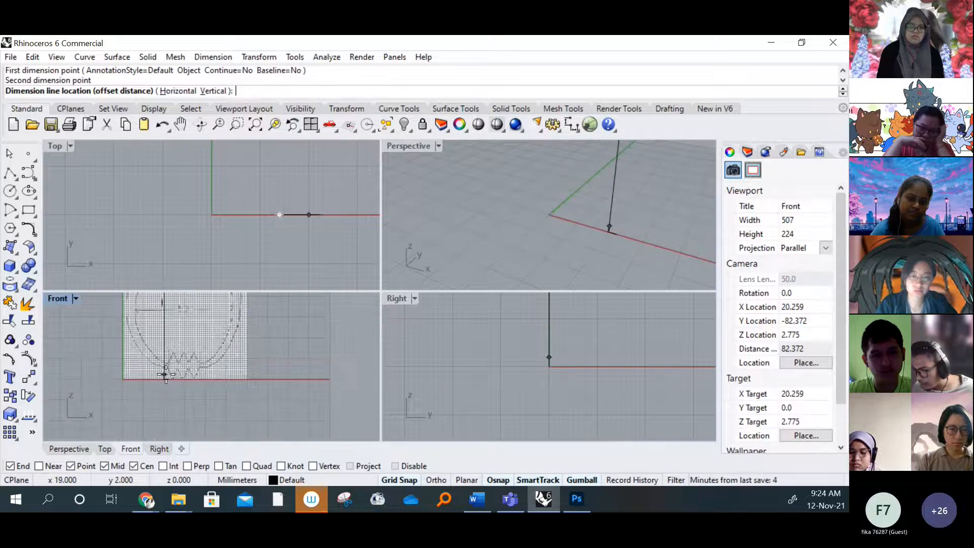
scroll(126, 366, "up", 8)
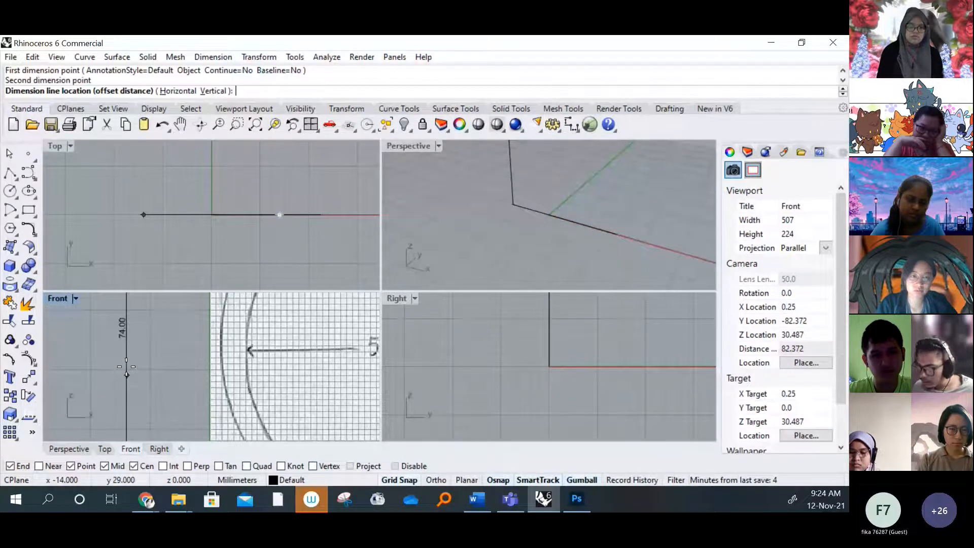
scroll(131, 367, "up", 4)
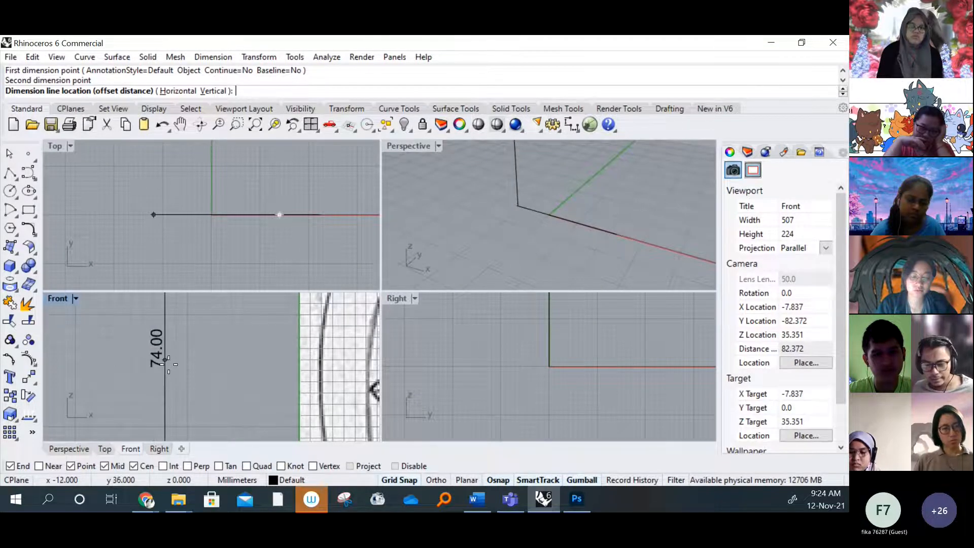
scroll(166, 359, "down", 4)
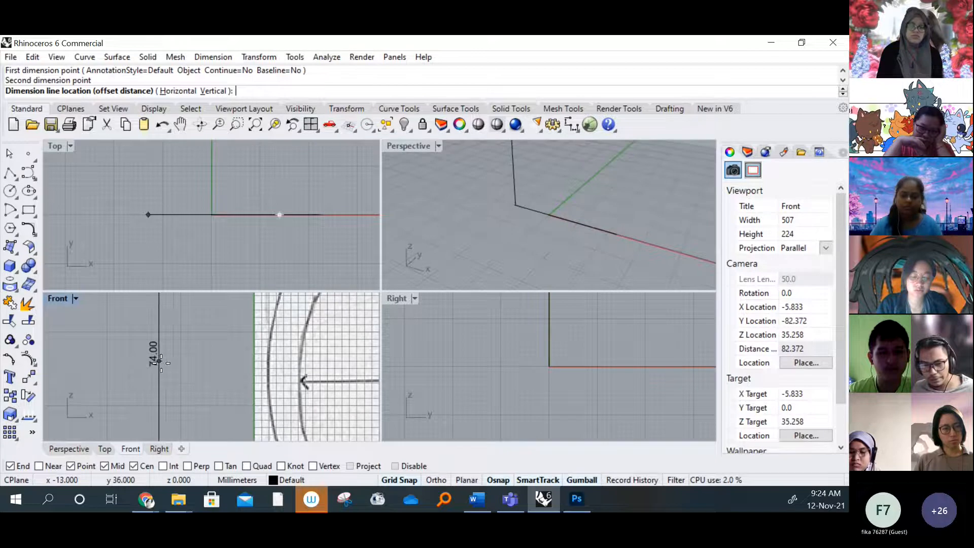
left_click(151, 363)
Maximize the Front viewport to show the whole owl bitmap and its height dimension
scroll(178, 364, "down", 8)
right_click_drag(232, 363, 190, 376)
right_click_drag(242, 371, 214, 397)
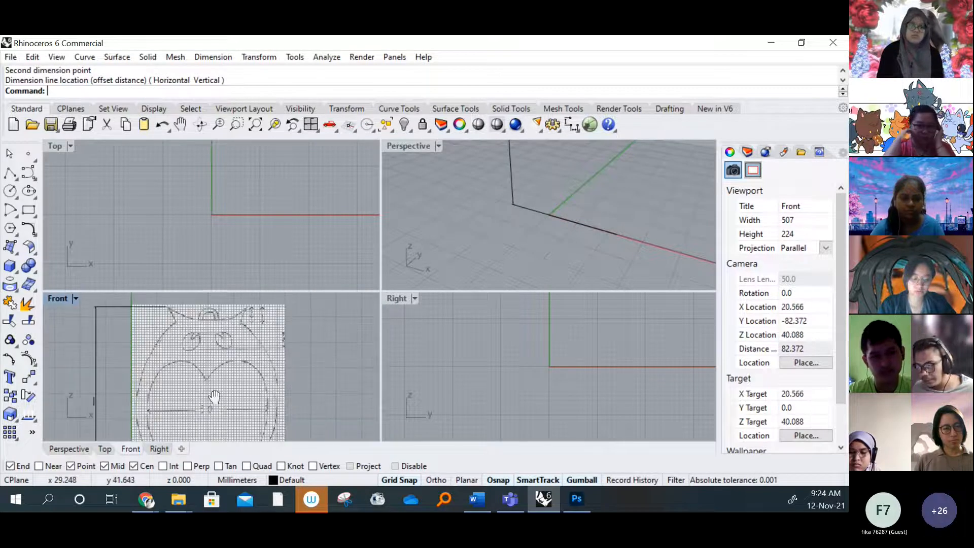
right_click_drag(175, 363, 232, 355)
scroll(232, 354, "down", 3)
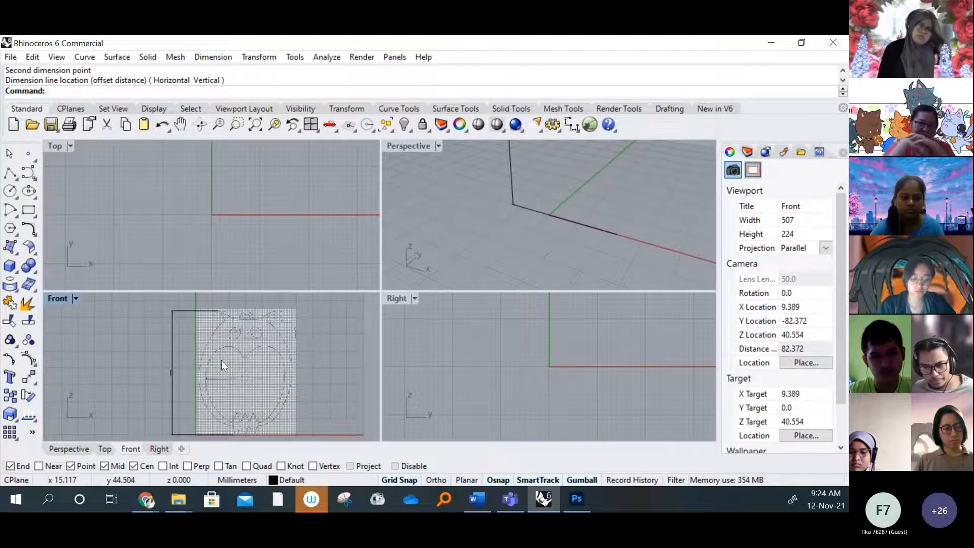
scroll(220, 357, "down", 2)
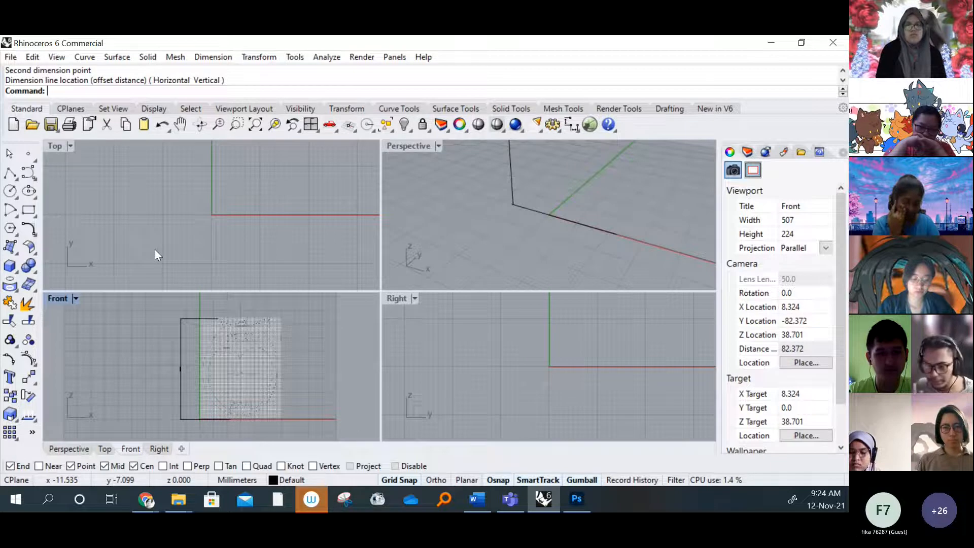
double_click(57, 299)
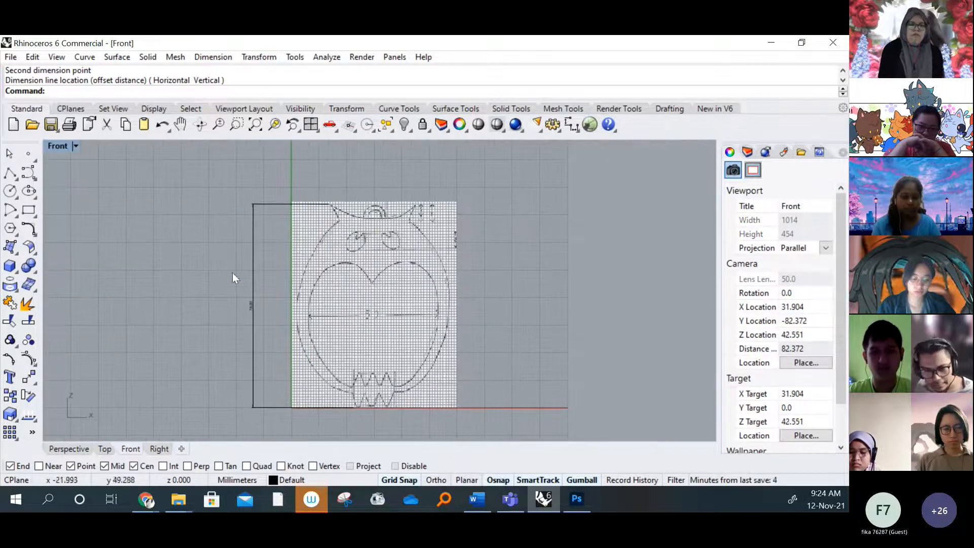
Add a 60 mm vertical reference dimension upward from the base of the owl's foot, placed outside the full-height dimension
right_click(301, 354)
scroll(345, 387, "up", 5)
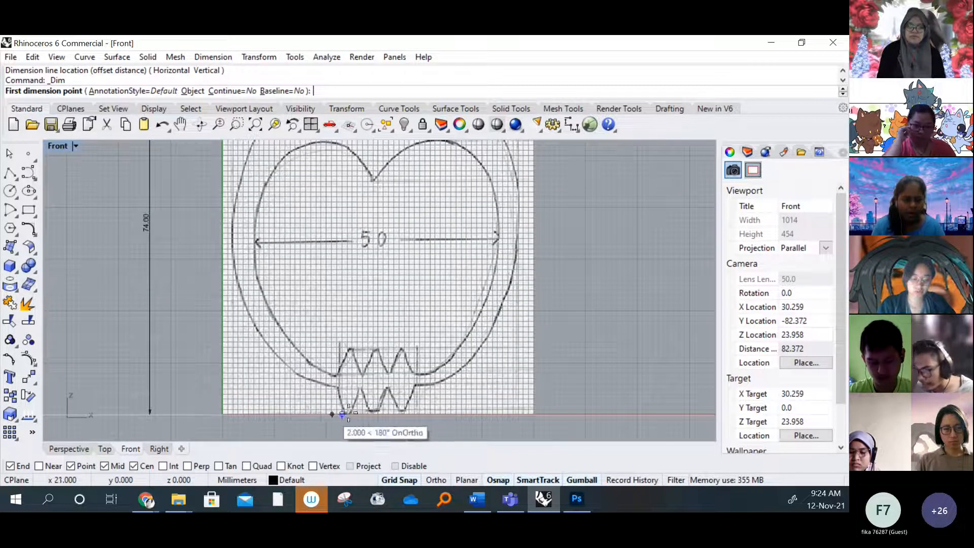
left_click(344, 413)
scroll(337, 256, "down", 3)
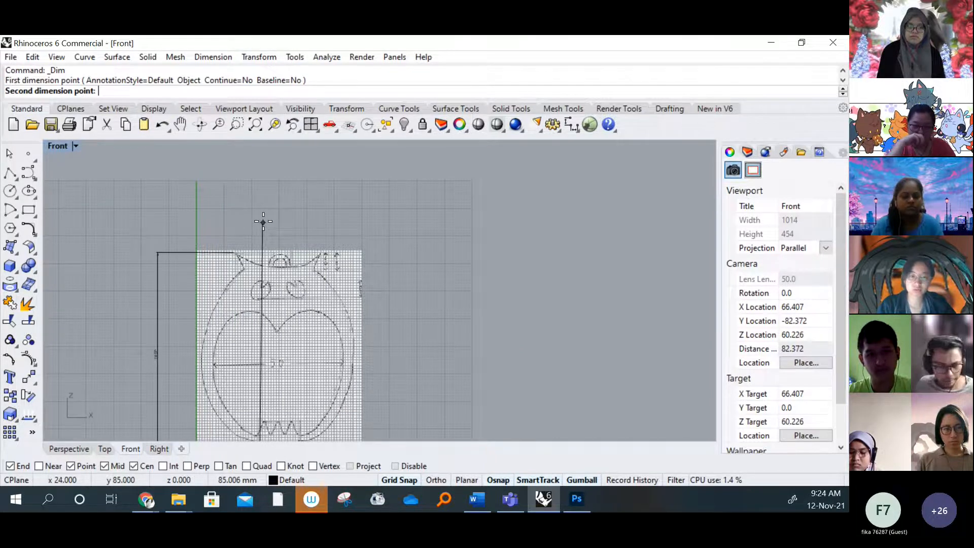
type("60")
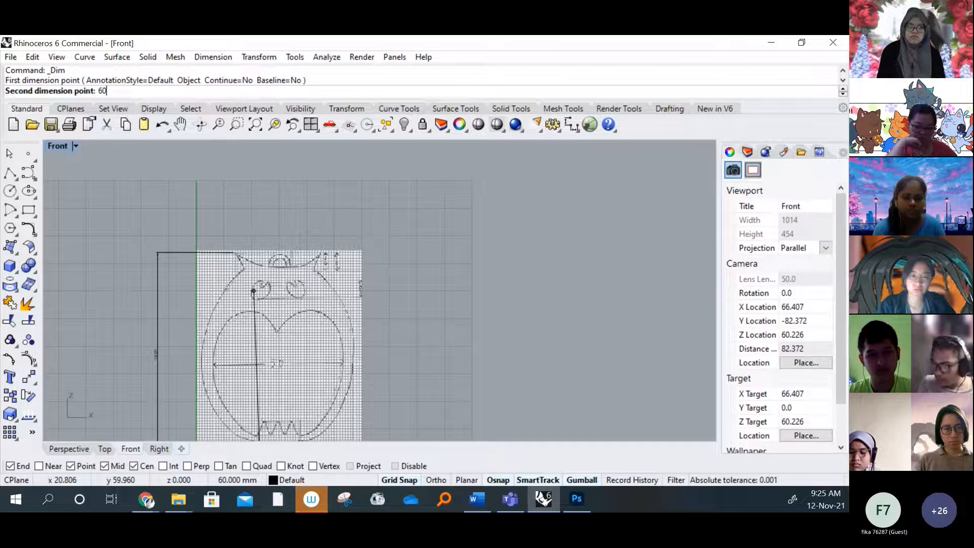
key("Return")
key("shift")
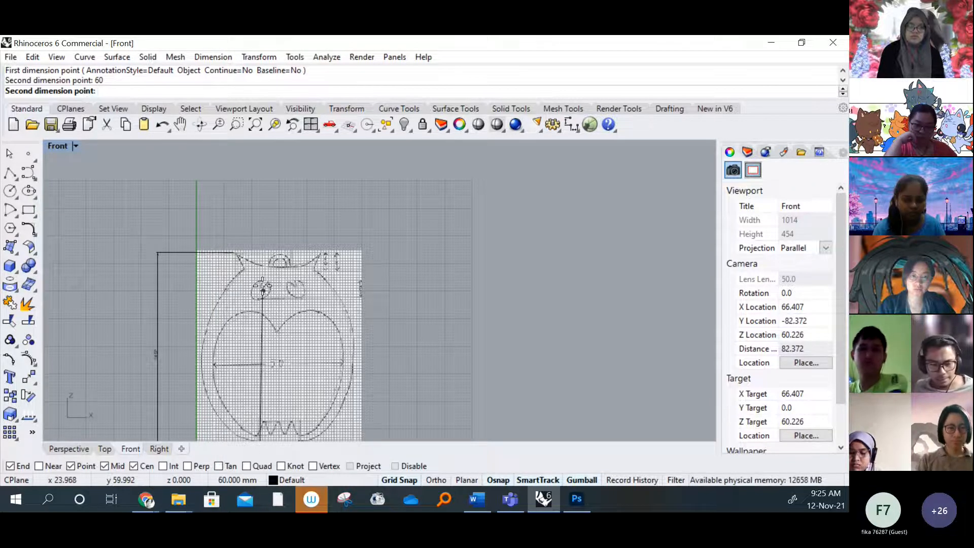
key("shift")
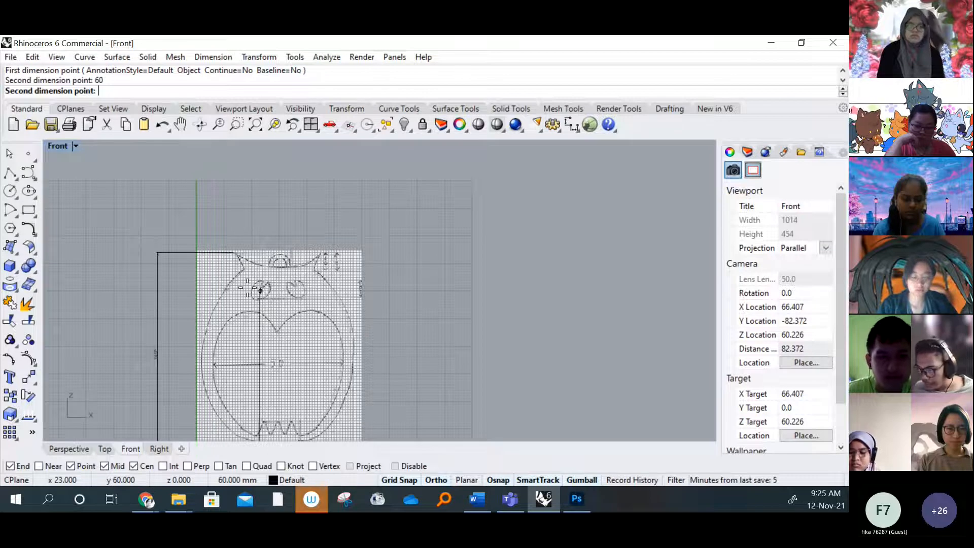
left_click(261, 291)
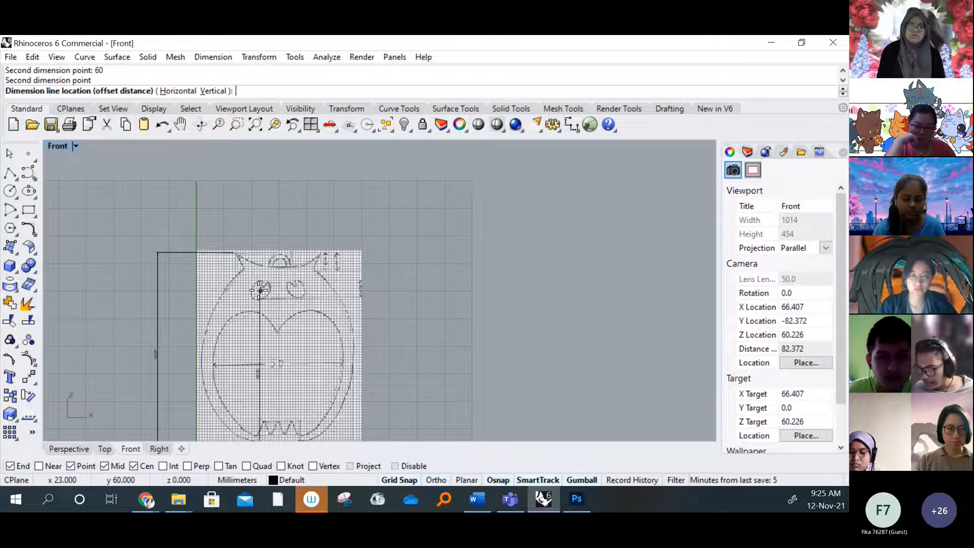
left_click(133, 289)
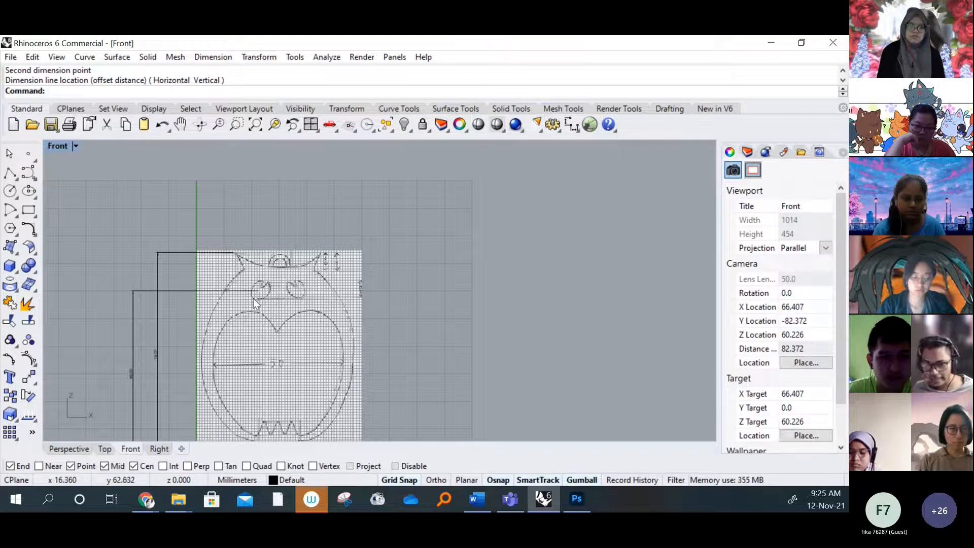
Compare the 60 mm reference dimension with the owl's full-height dimension beside the bitmap
right_click_drag(266, 291, 307, 213)
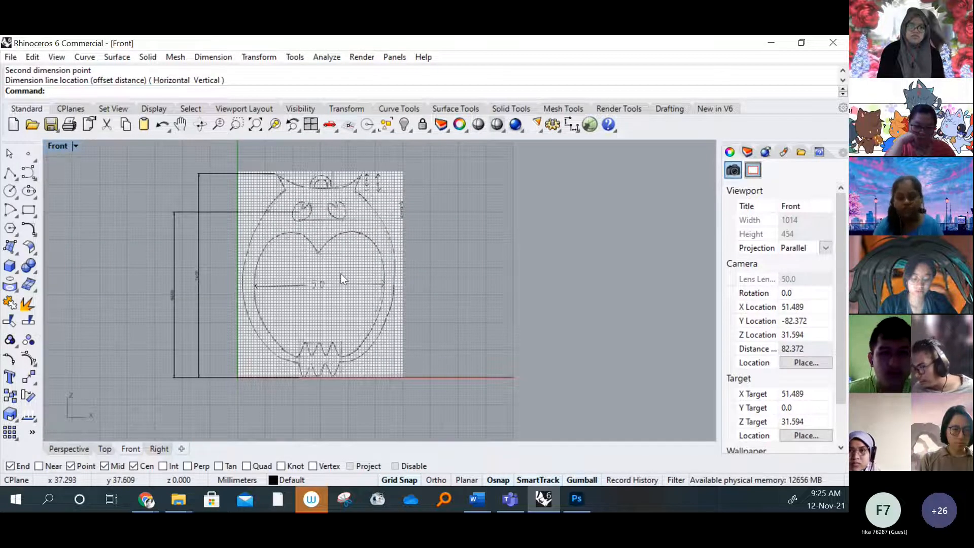
scroll(309, 209, "up", 2)
scroll(309, 209, "up", 2)
scroll(331, 245, "down", 1)
mouse_move(267, 274)
right_mouse_down()
mouse_move(293, 241)
mouse_move(352, 210)
right_mouse_up()
scroll(192, 300, "up", 5)
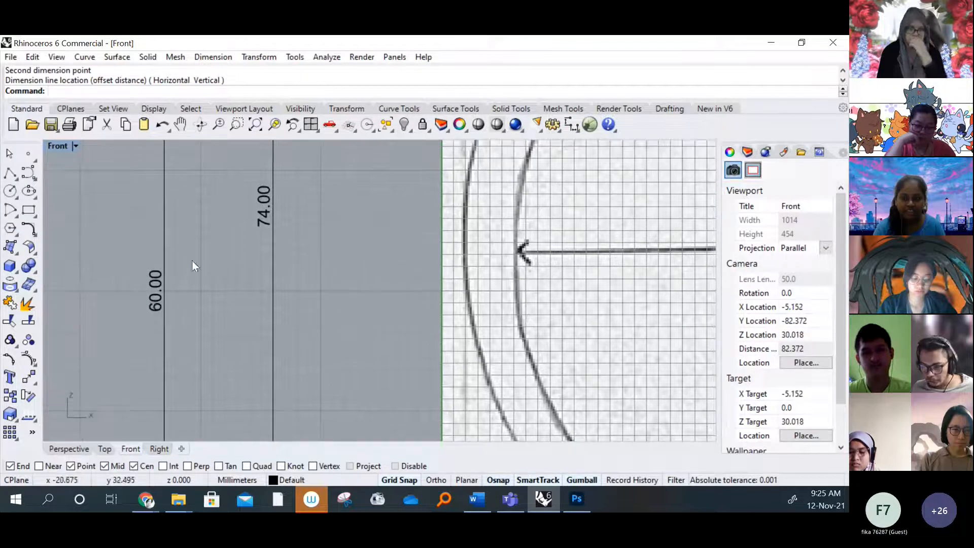
scroll(173, 281, "down", 2)
scroll(167, 289, "down", 4)
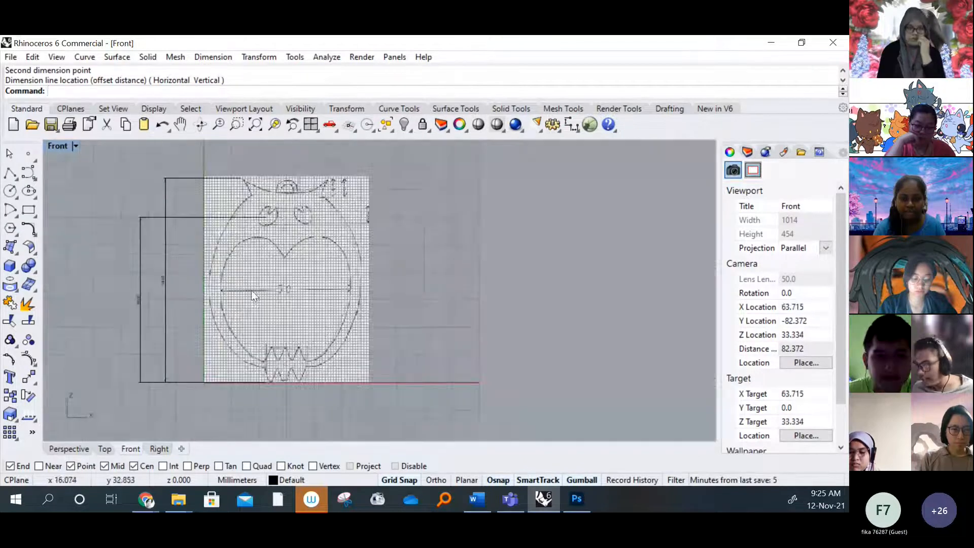
left_click(76, 146)
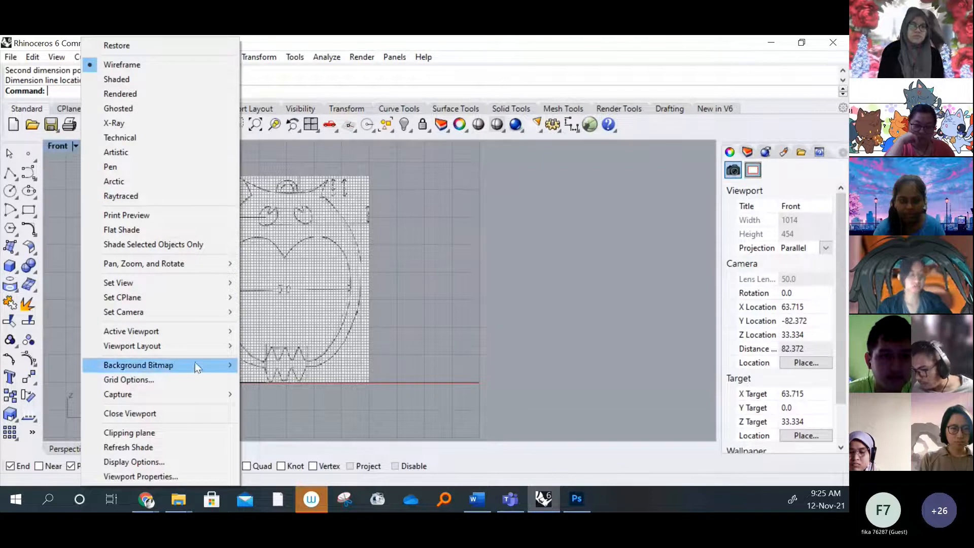
mouse_move(196, 365)
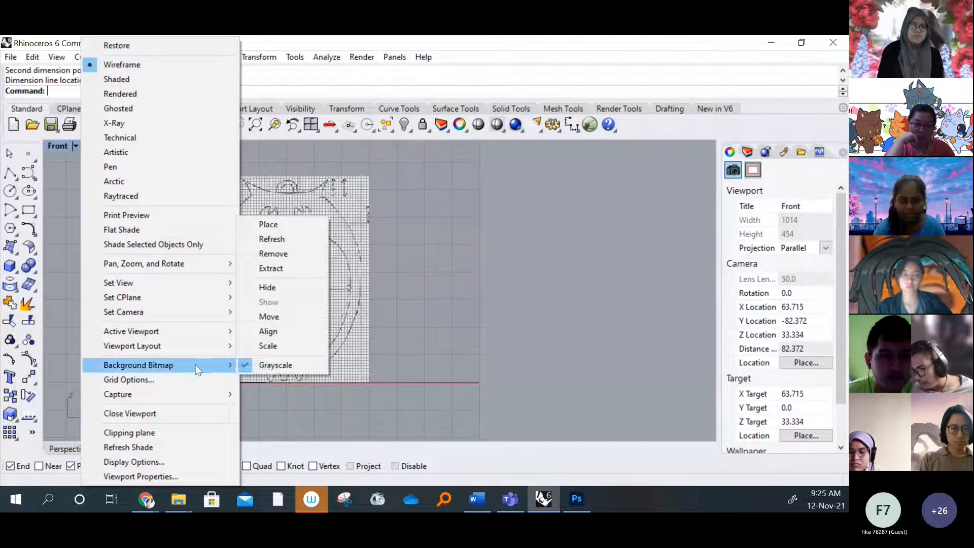
left_click(275, 345)
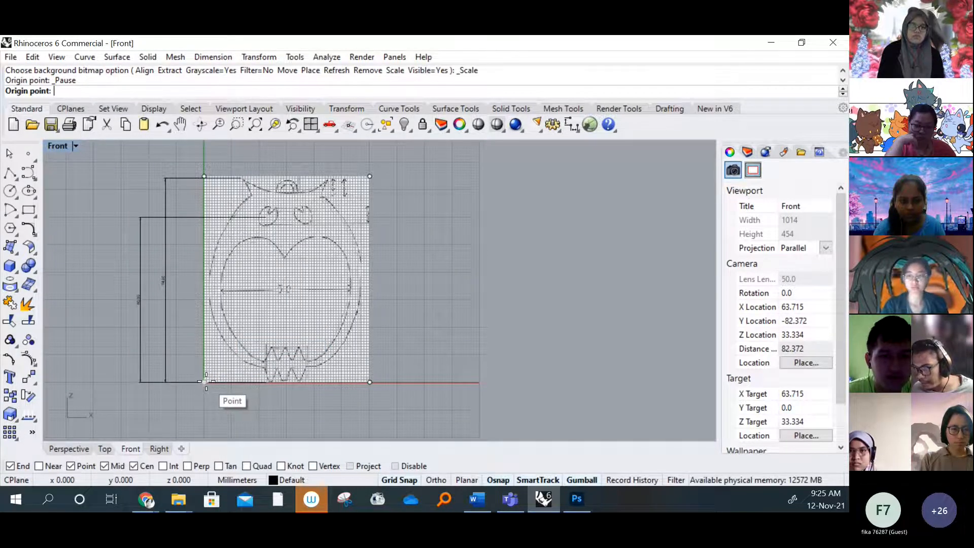
key("Escape")
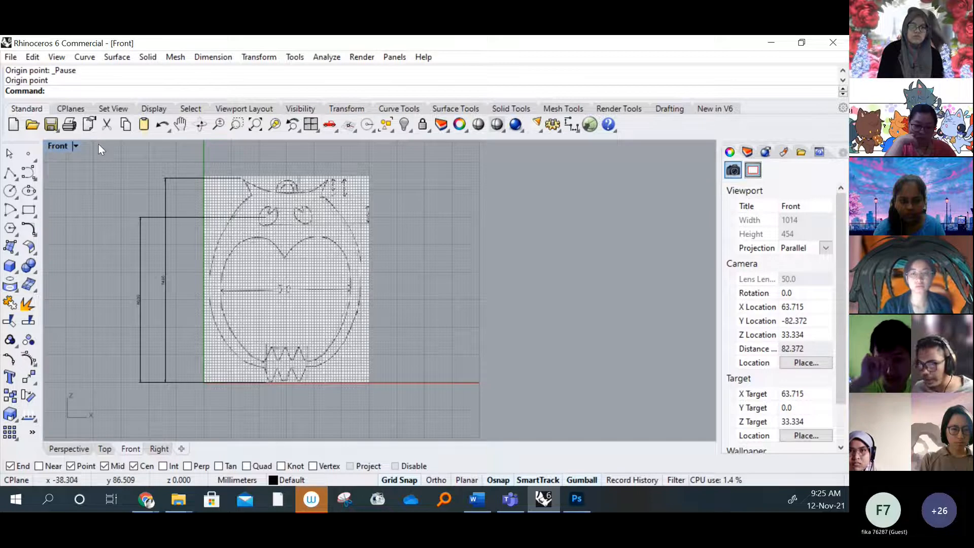
left_click(75, 146)
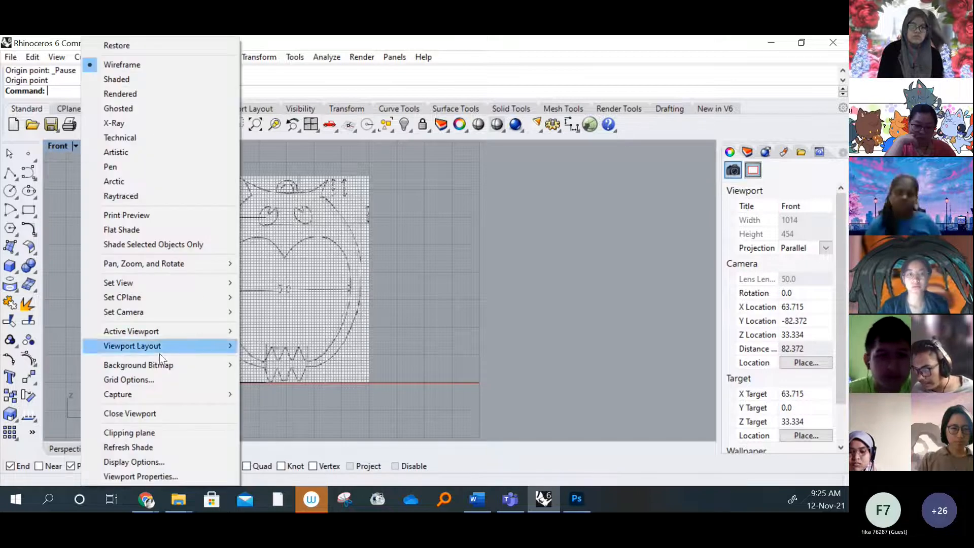
left_click(69, 178)
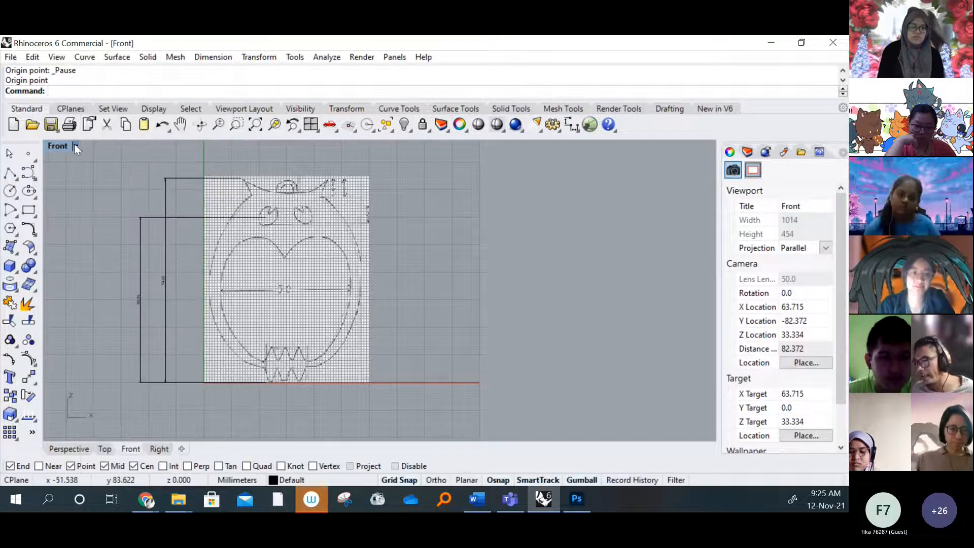
Scale the front background bitmap from the origin, bringing its upper-left corner down to the top of the 60 mm reference dimension
left_click(75, 147)
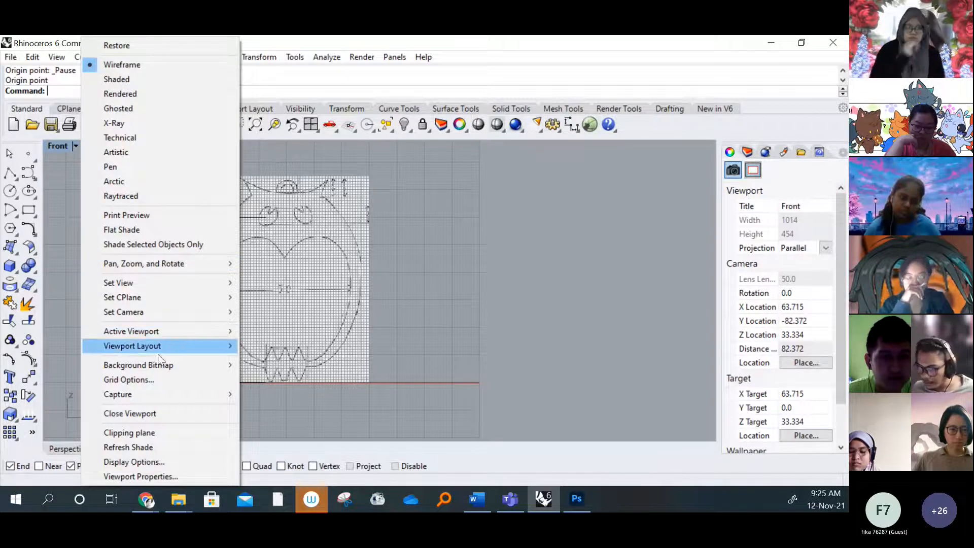
mouse_move(159, 366)
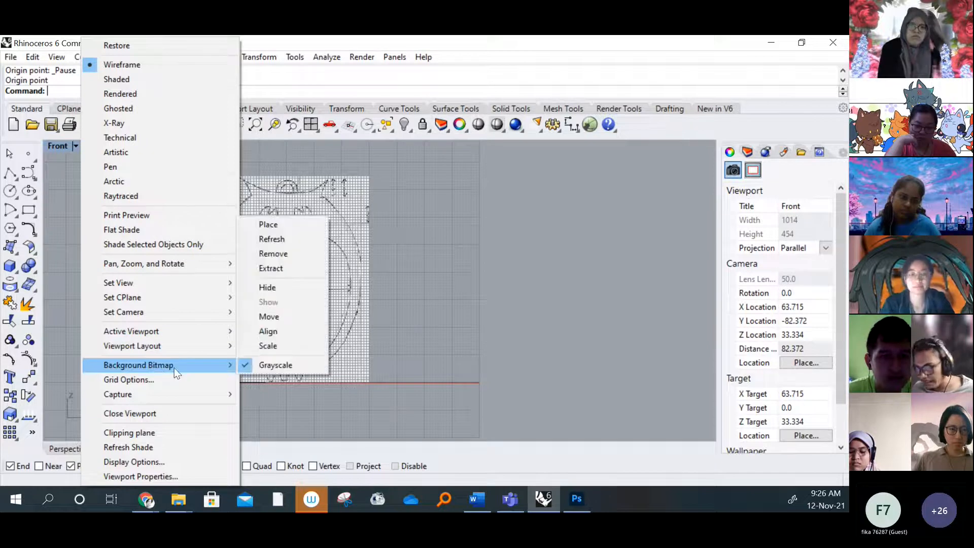
left_click(282, 345)
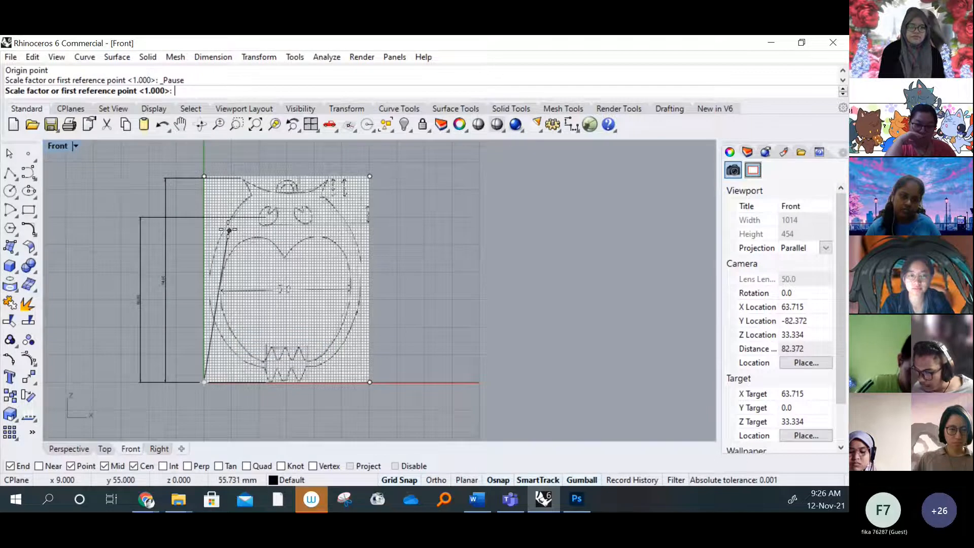
scroll(202, 381, "up", 6)
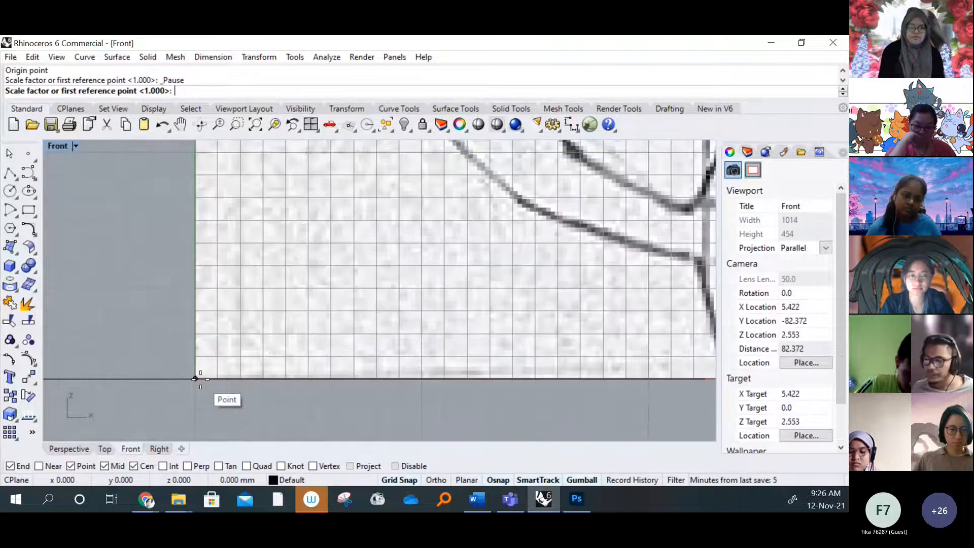
scroll(200, 379, "down", 6)
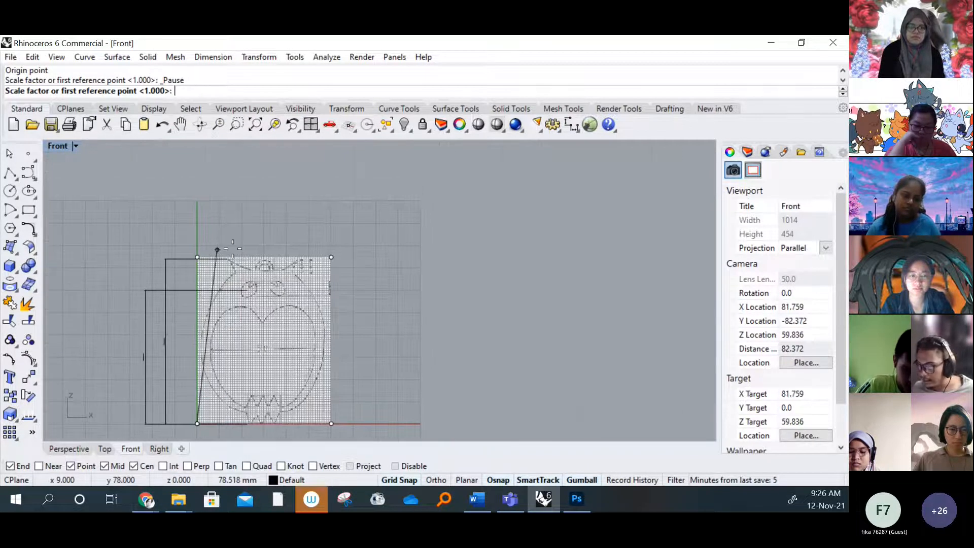
scroll(233, 248, "up", 5)
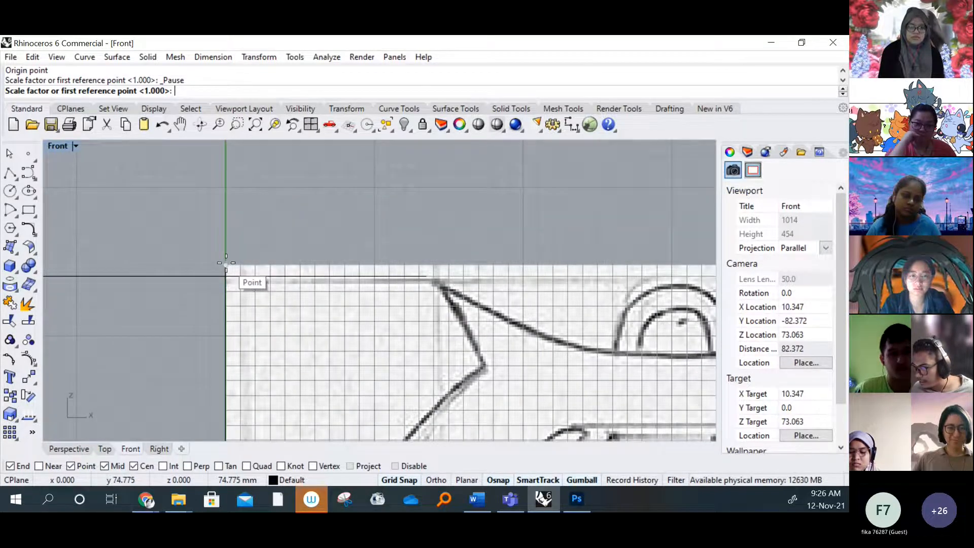
left_click(226, 262)
scroll(233, 213, "down", 5)
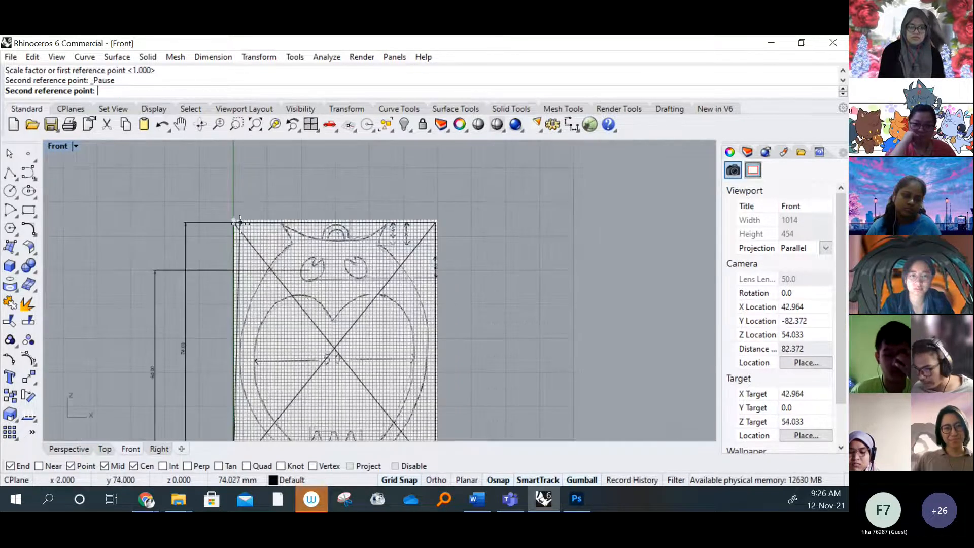
scroll(239, 223, "up", 4)
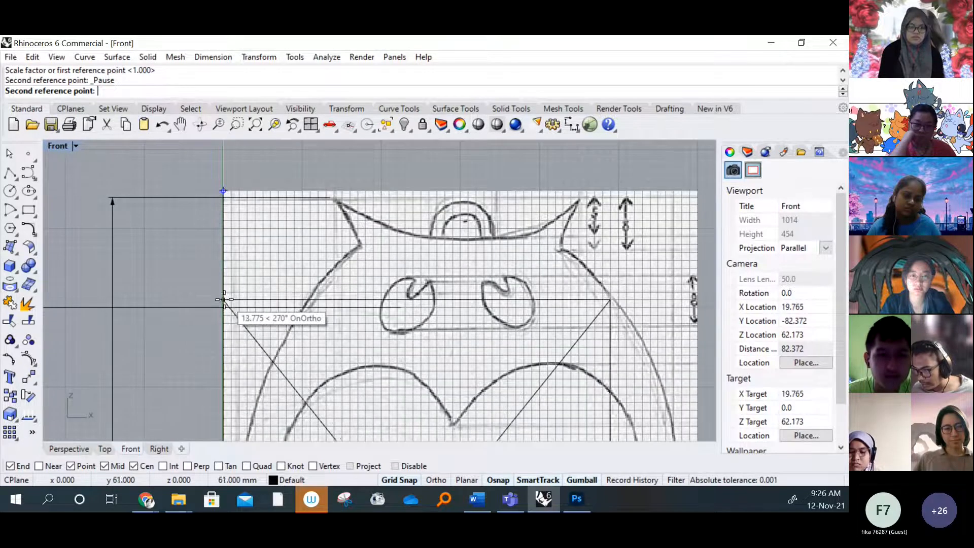
right_click_drag(223, 307, 249, 272)
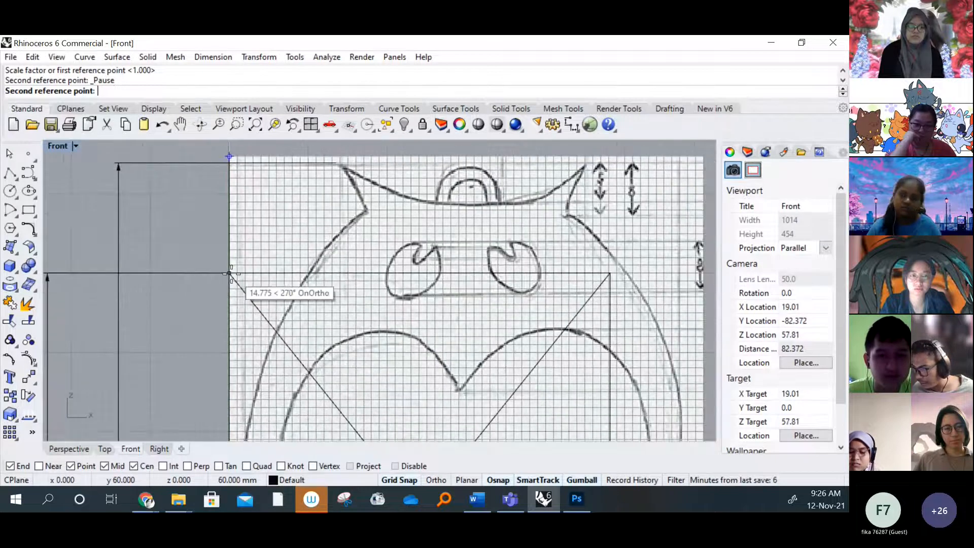
left_click(230, 274)
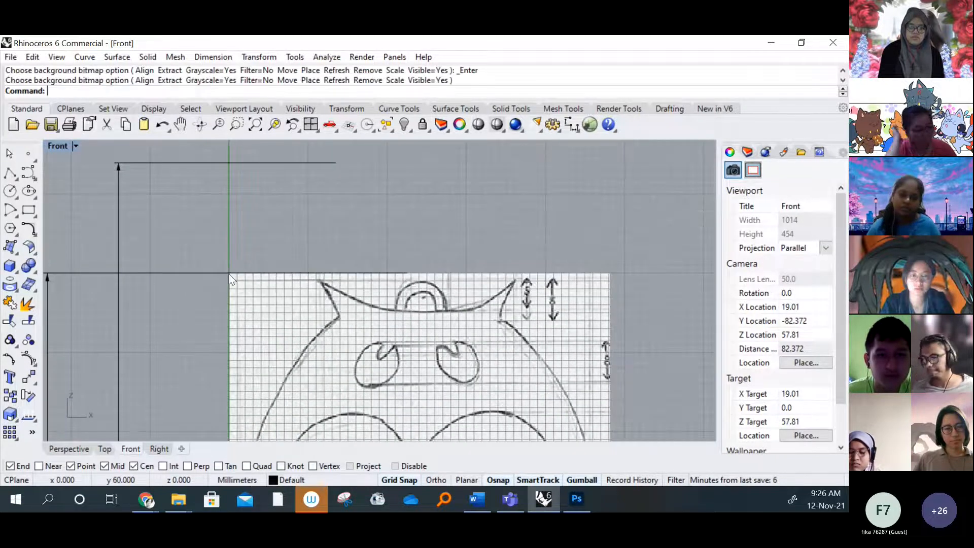
Dimension the owl's belly width horizontally between the tips of the sketched 50 arrows, placing the dimension below the front bitmap
scroll(306, 345, "down", 5)
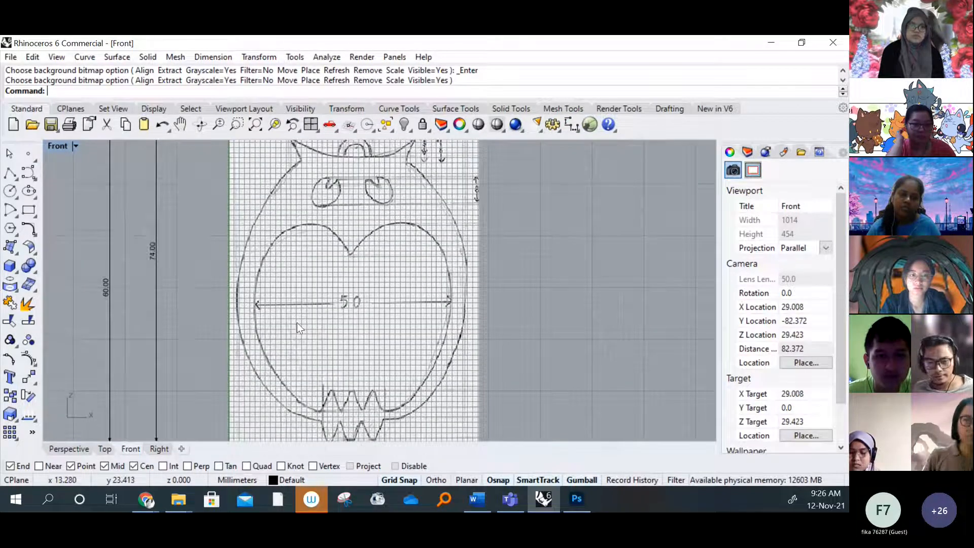
scroll(297, 321, "down", 1)
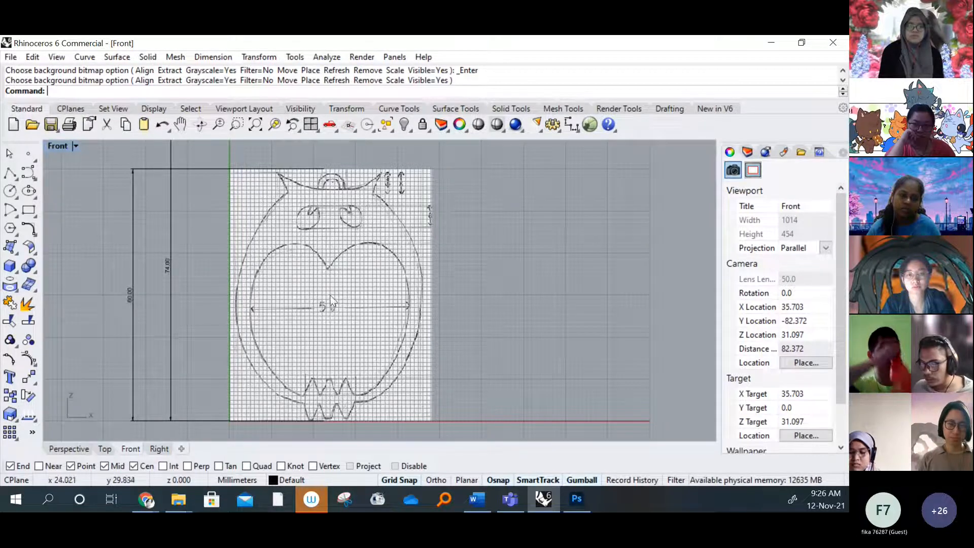
right_click_drag(328, 297, 287, 291)
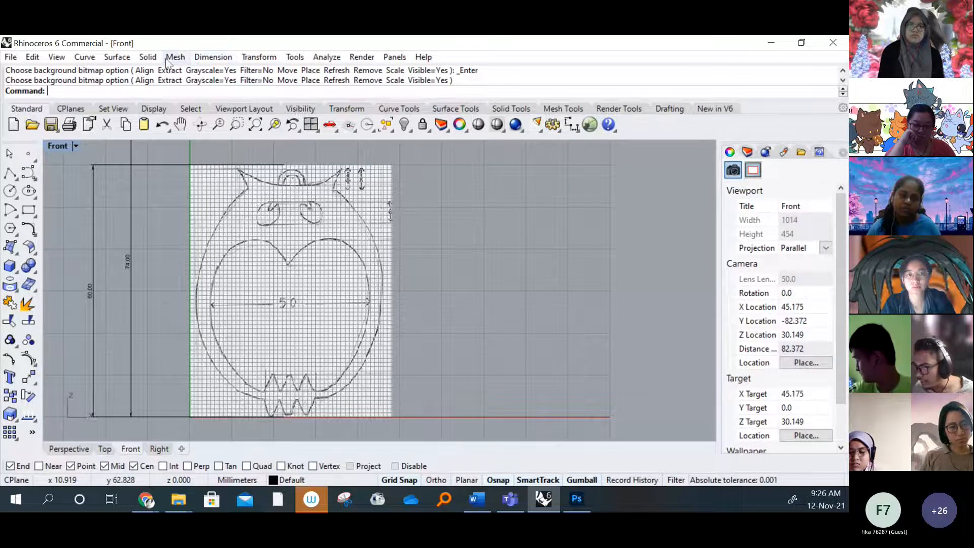
left_click(229, 57)
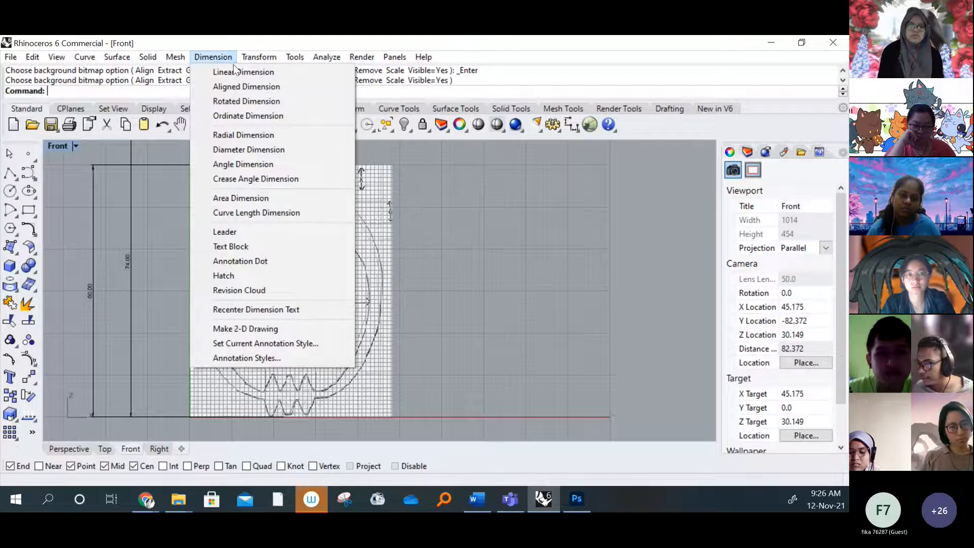
left_click(234, 71)
scroll(191, 296, "up", 5)
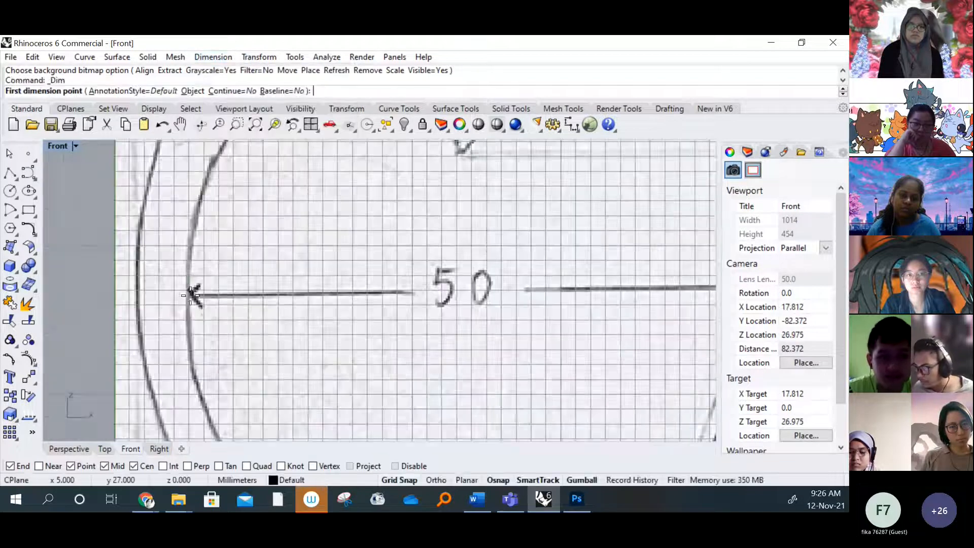
left_click(189, 291)
scroll(474, 282, "down", 3)
scroll(452, 269, "up", 3)
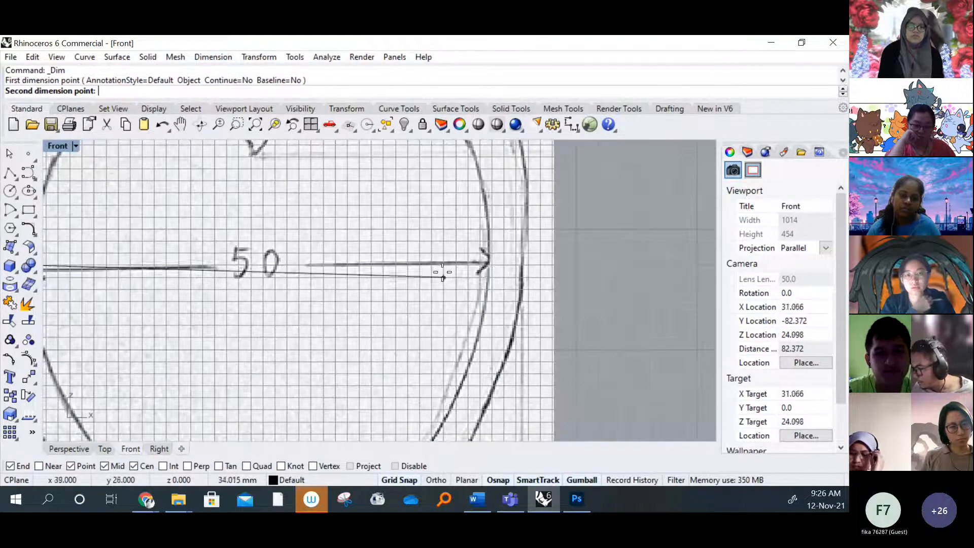
left_click(489, 265)
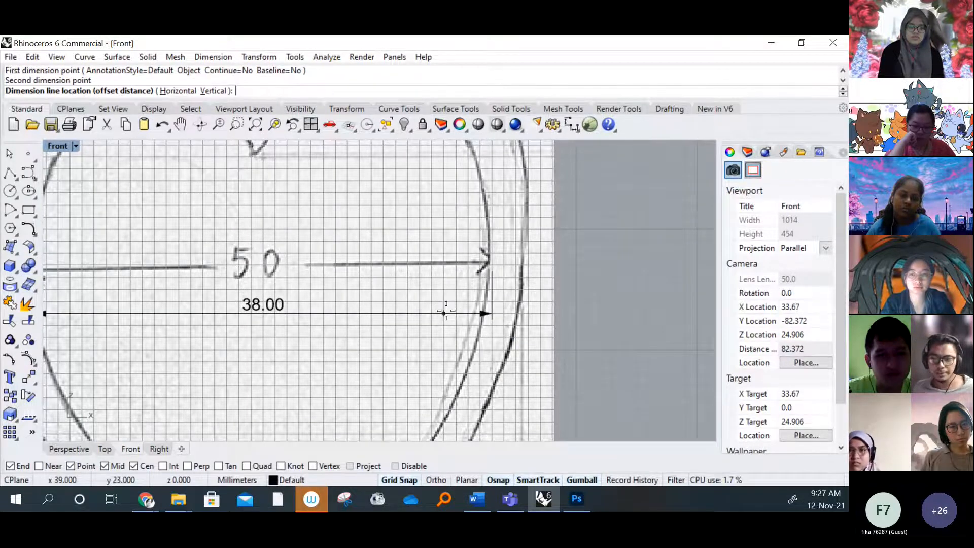
scroll(454, 297, "down", 3)
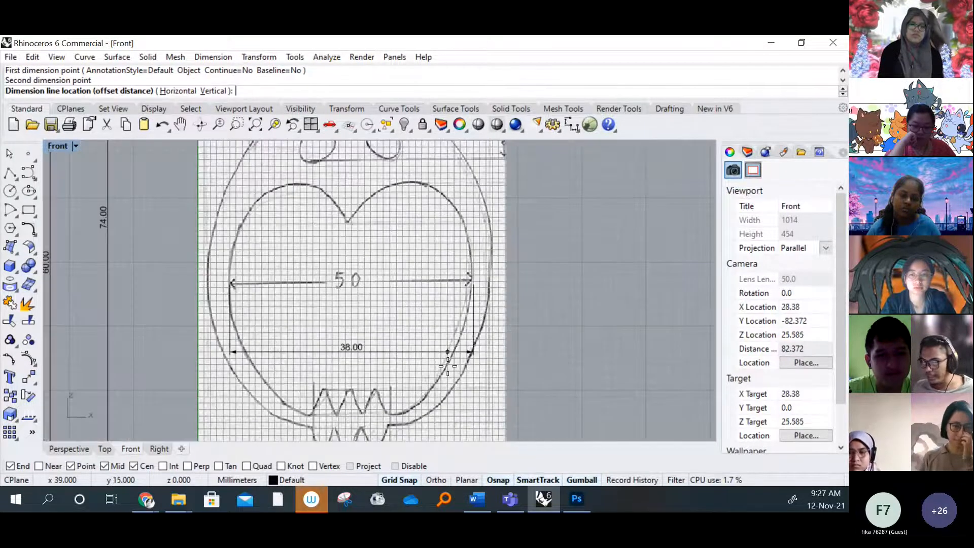
scroll(453, 299, "up", 2)
left_click(453, 299)
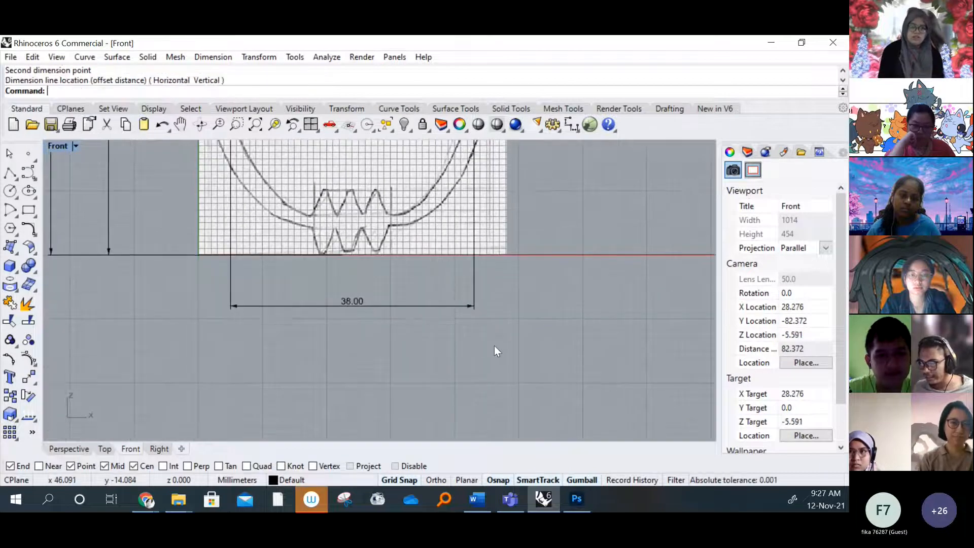
Examine the belly-width dimension against the owl's inner and outer outlines in the front bitmap
scroll(324, 302, "down", 4)
scroll(312, 318, "up", 2)
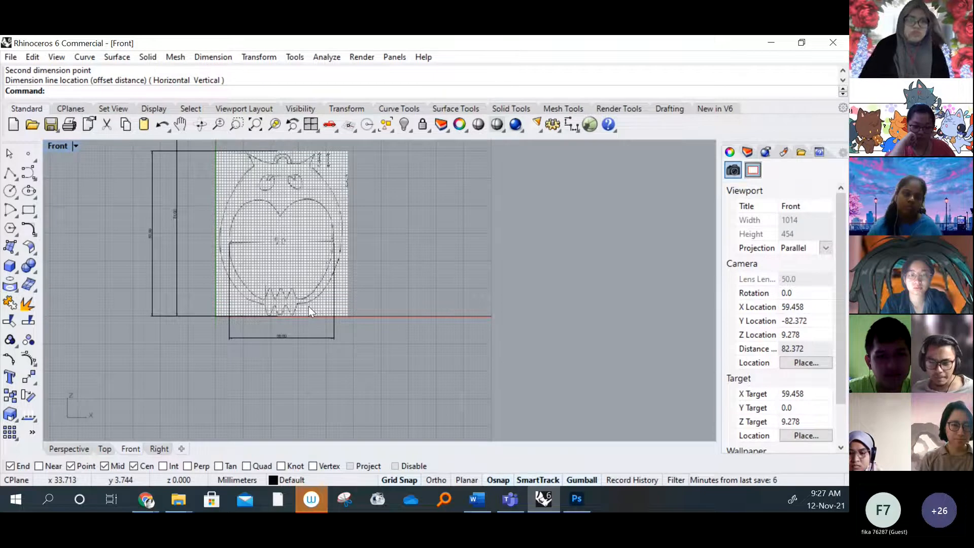
scroll(300, 291, "up", 5)
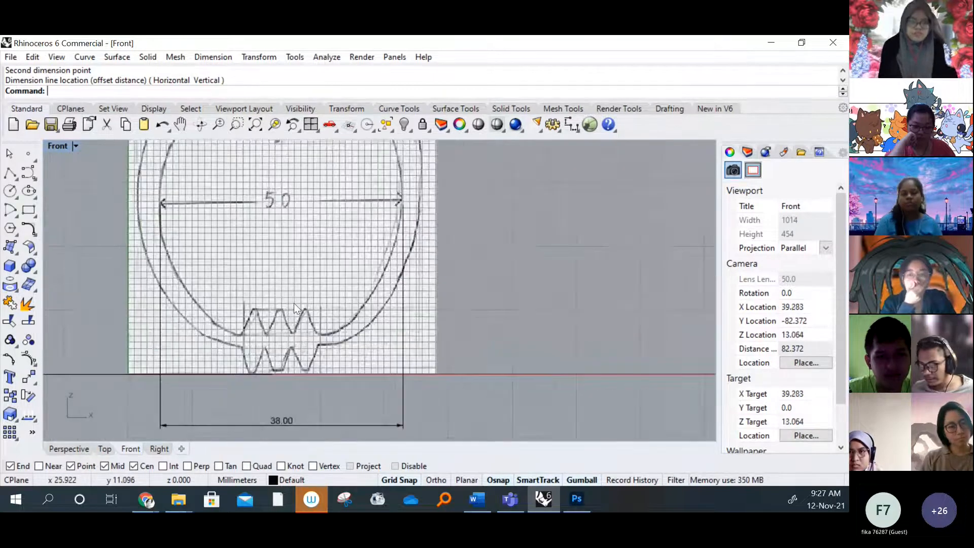
scroll(294, 303, "down", 3)
right_click_drag(259, 210, 252, 259)
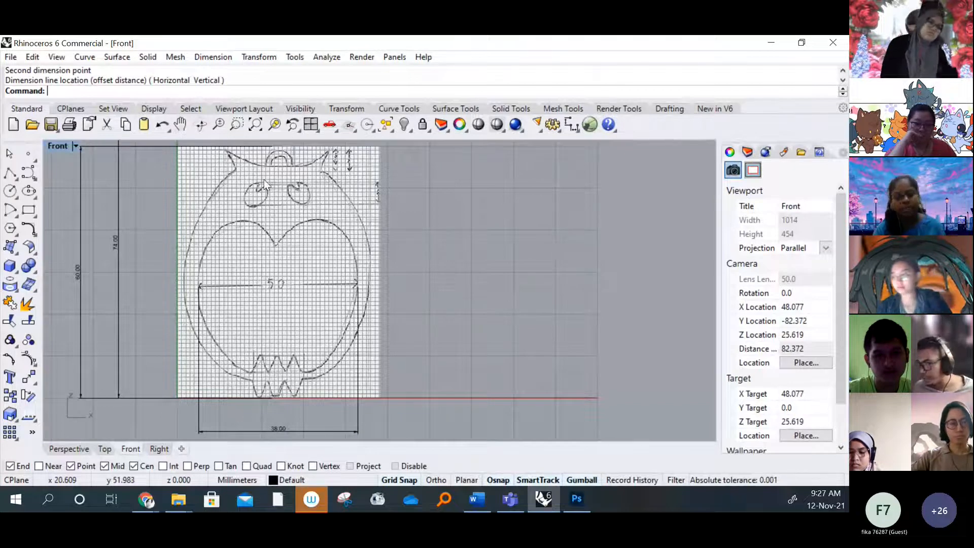
scroll(272, 309, "down", 2)
scroll(276, 317, "up", 4)
mouse_move(280, 329)
right_mouse_down()
mouse_move(287, 237)
mouse_move(320, 209)
right_mouse_up()
scroll(335, 264, "down", 4)
scroll(342, 263, "up", 5)
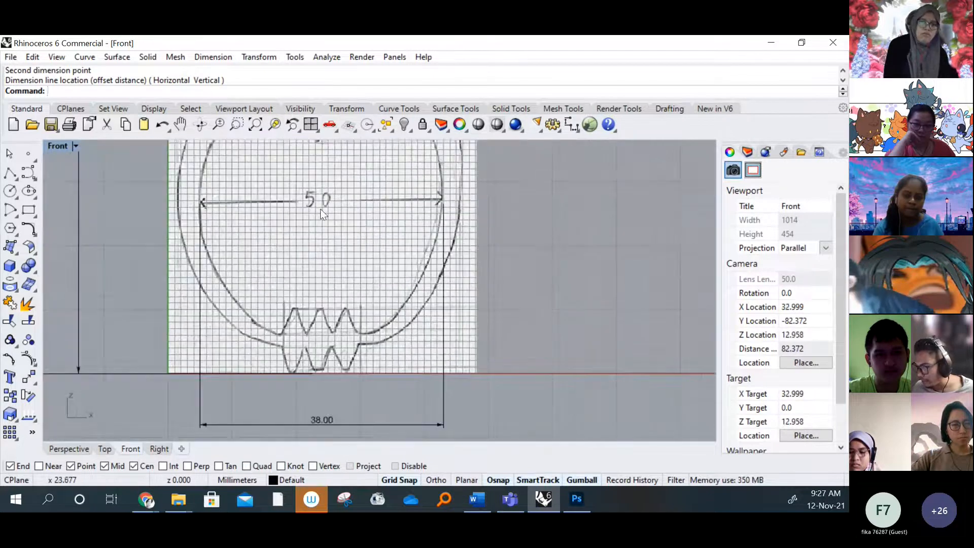
Add a horizontal linear dimension across the owl's outer body at its widest point, placed below the belly-width dimension
left_click(215, 57)
left_click(220, 74)
scroll(234, 159, "up", 6)
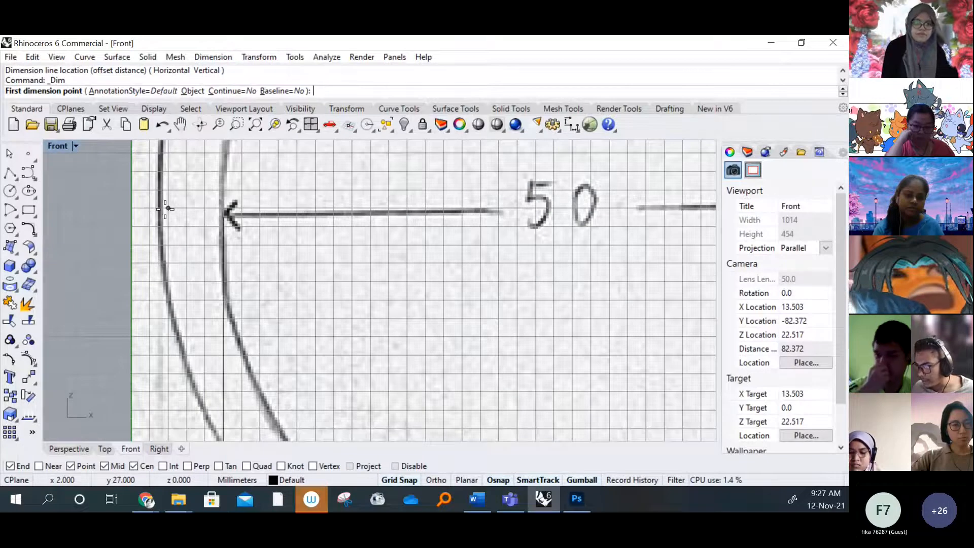
scroll(157, 205, "up", 3)
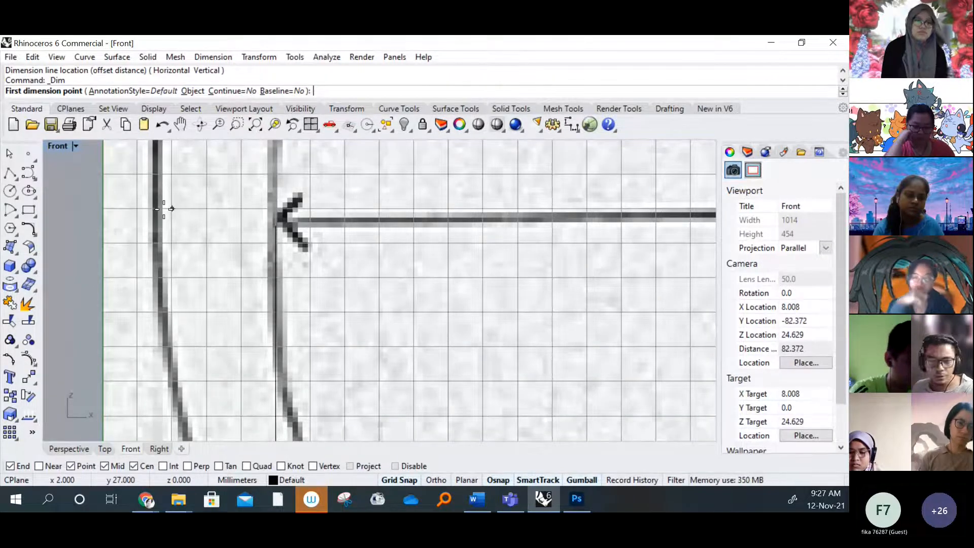
scroll(172, 208, "down", 4)
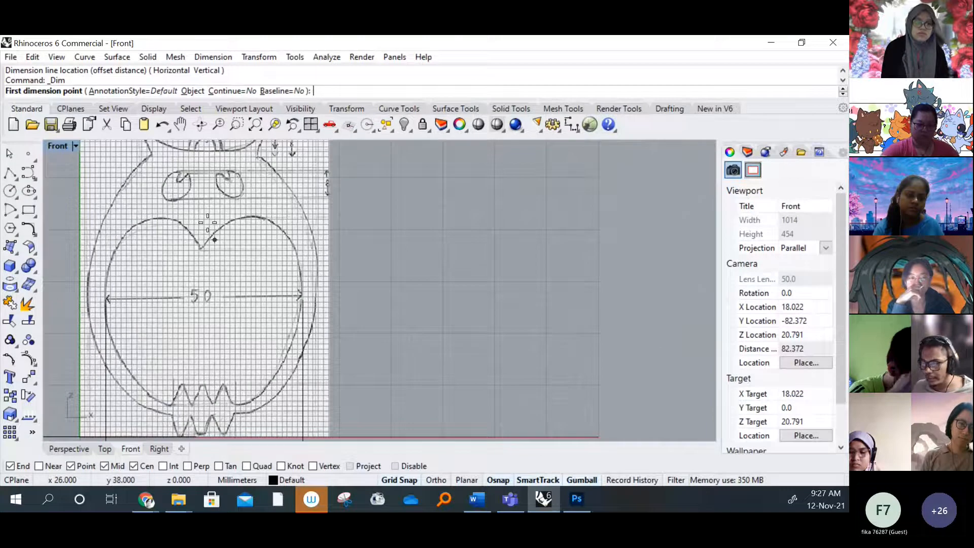
scroll(167, 284, "up", 5)
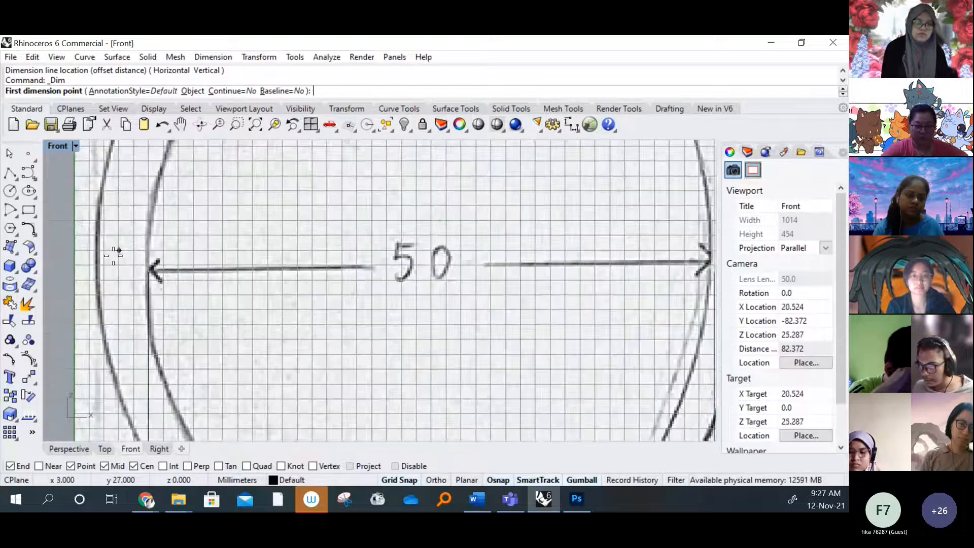
right_click_drag(141, 264, 197, 263)
scroll(175, 255, "up", 7)
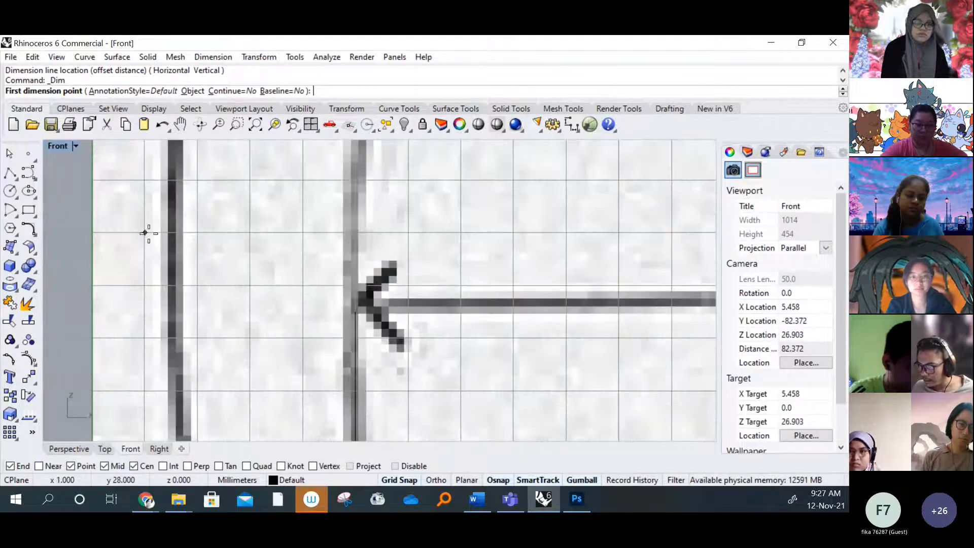
left_click(145, 233)
scroll(208, 188, "down", 3)
scroll(238, 213, "down", 3)
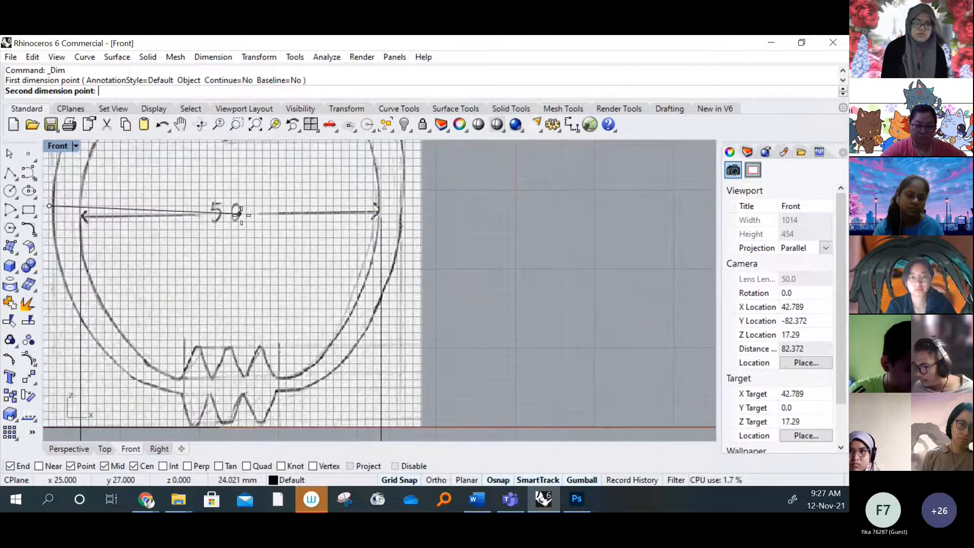
scroll(420, 209, "up", 7)
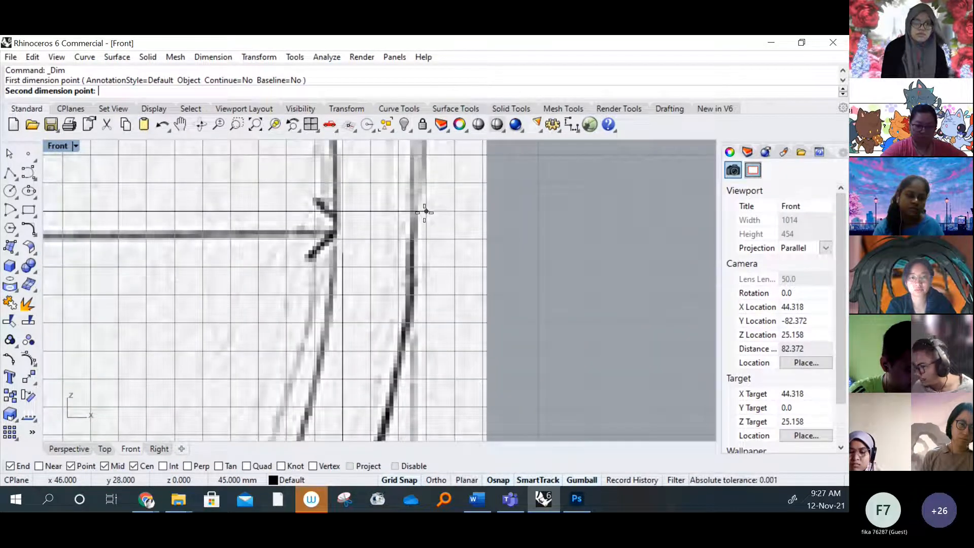
left_click(425, 211)
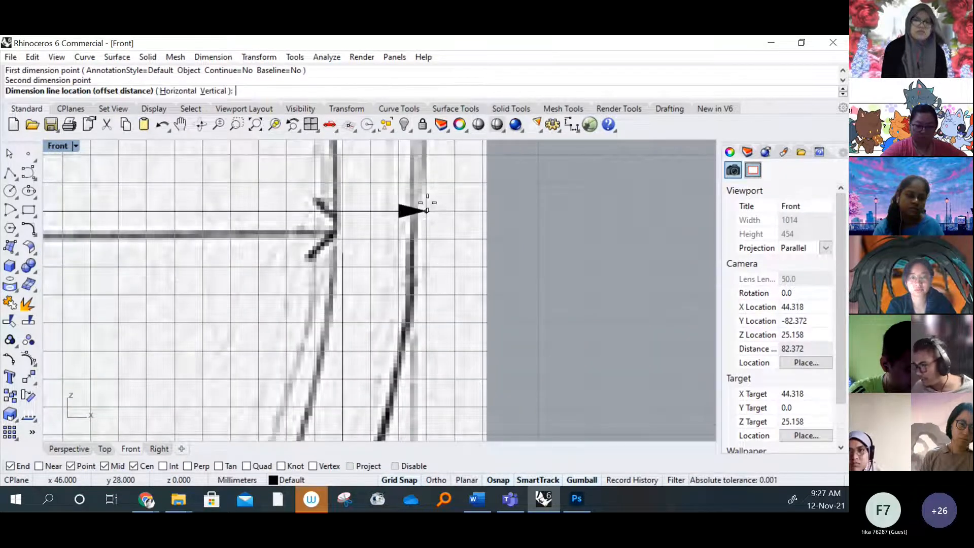
scroll(421, 209, "down", 7)
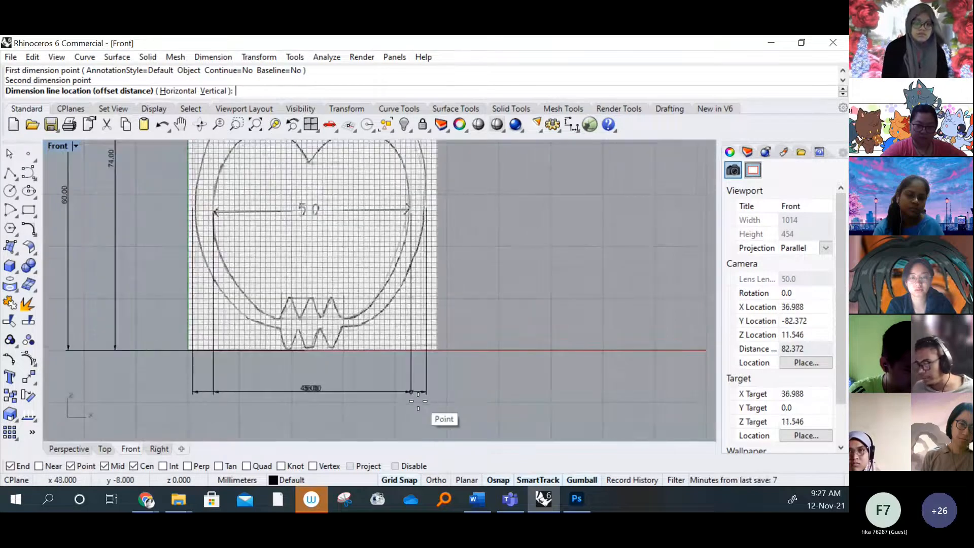
right_click_drag(414, 399, 421, 351)
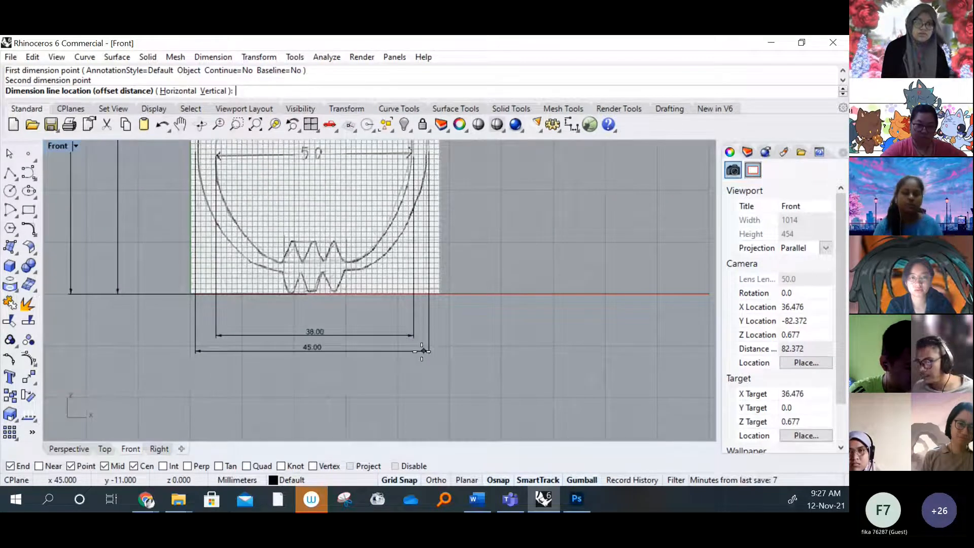
left_click(421, 371)
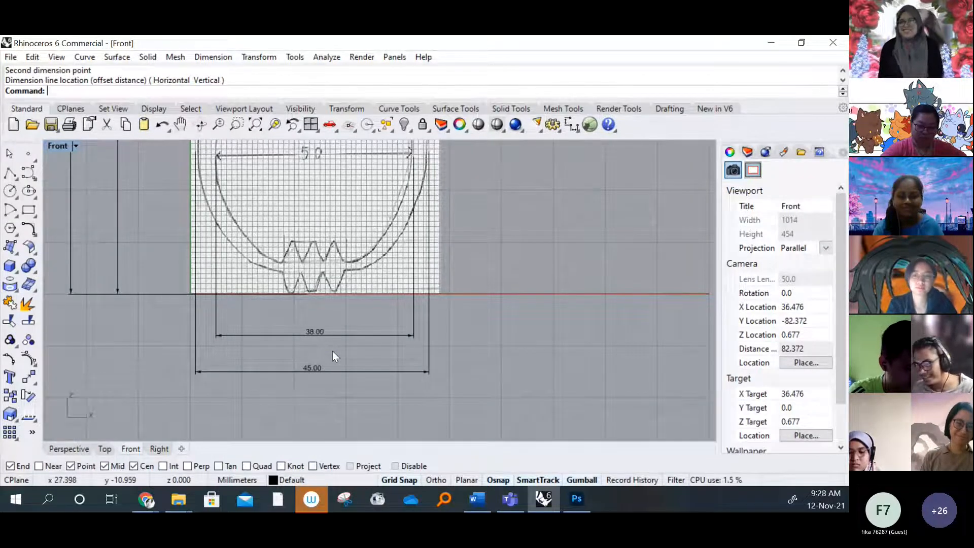
Delete the belly-width dimension and the 74 mm height dimension, keeping only the 60 mm height and overall body-width dimensions
left_click(309, 335)
key("Delete")
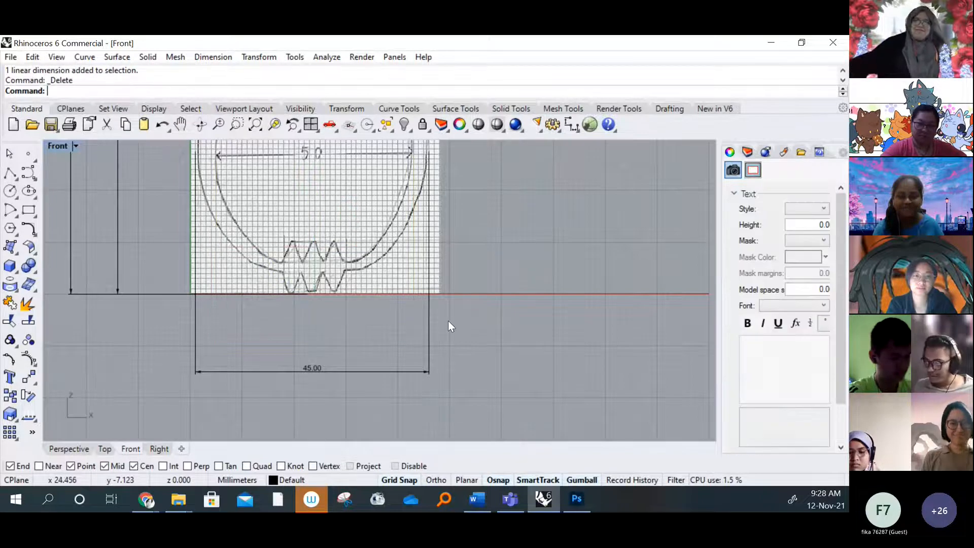
scroll(345, 321, "down", 2)
right_click_drag(305, 277, 251, 309)
mouse_move(255, 271)
right_mouse_down()
mouse_move(241, 325)
mouse_move(322, 277)
right_mouse_up()
mouse_move(229, 280)
right_mouse_down()
mouse_move(224, 322)
mouse_move(236, 284)
right_mouse_up()
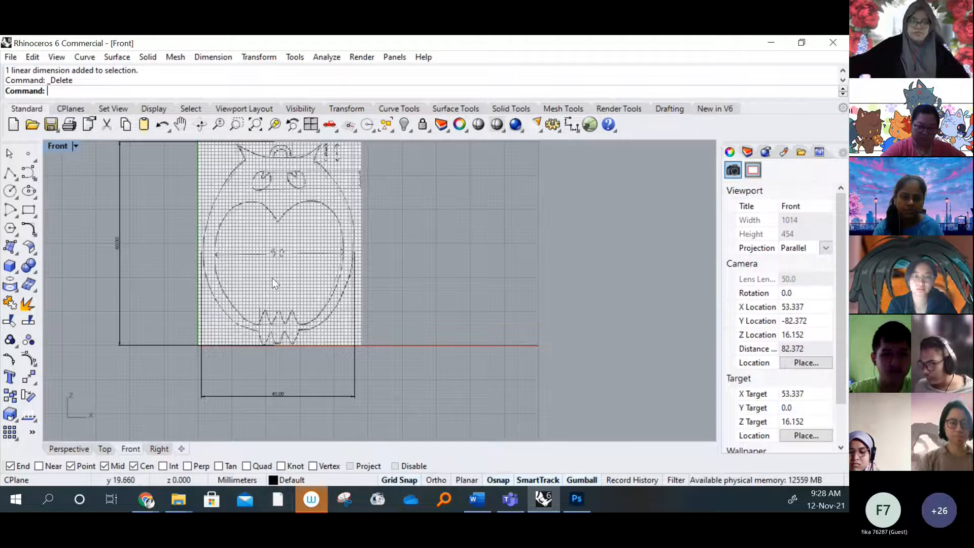
right_click_drag(298, 284, 312, 308)
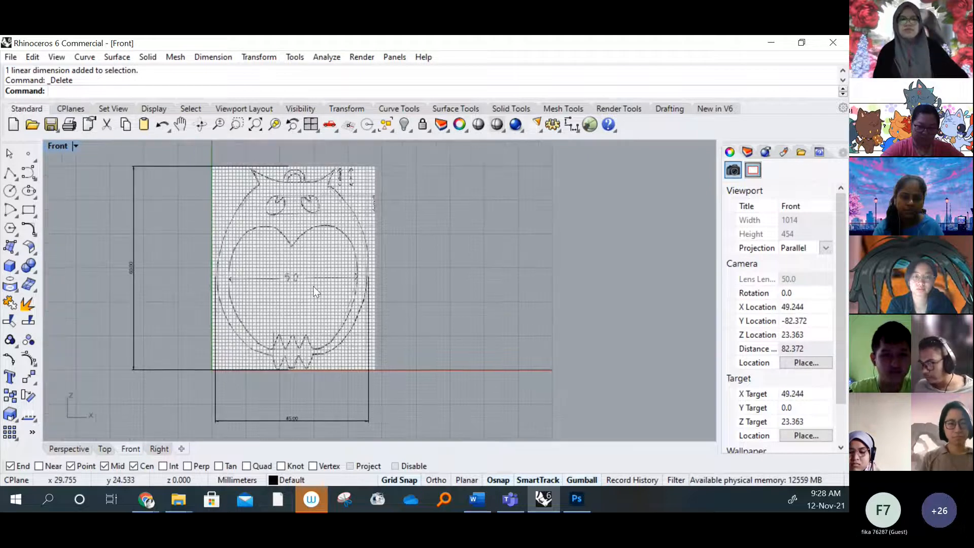
Restore the four-viewport layout and frame the owl bitmap in the Front viewport and the origin in the Top viewport
double_click(57, 146)
right_click_drag(236, 226, 147, 241)
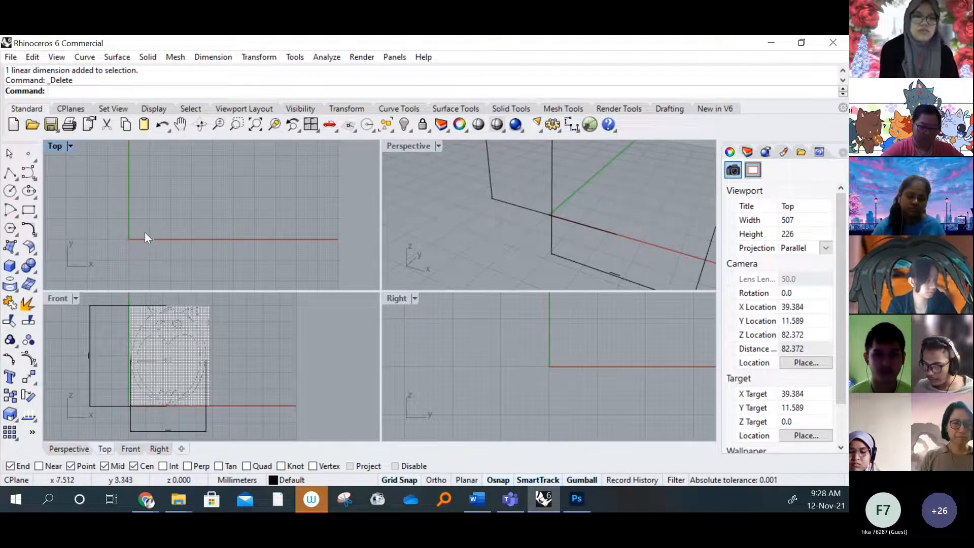
mouse_move(137, 372)
right_mouse_down()
mouse_move(204, 357)
mouse_move(223, 411)
mouse_move(179, 388)
right_mouse_up()
scroll(155, 374, "up", 6)
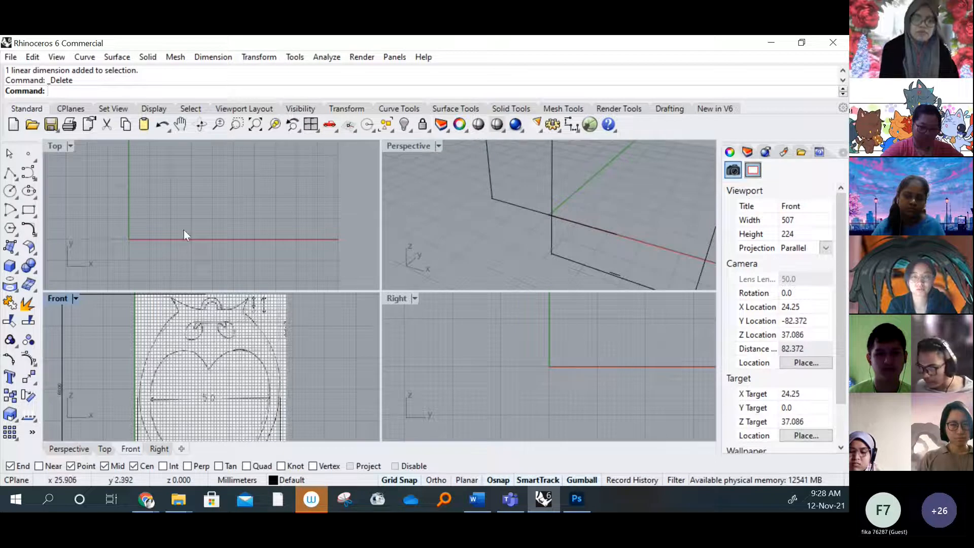
right_click_drag(165, 239, 185, 240)
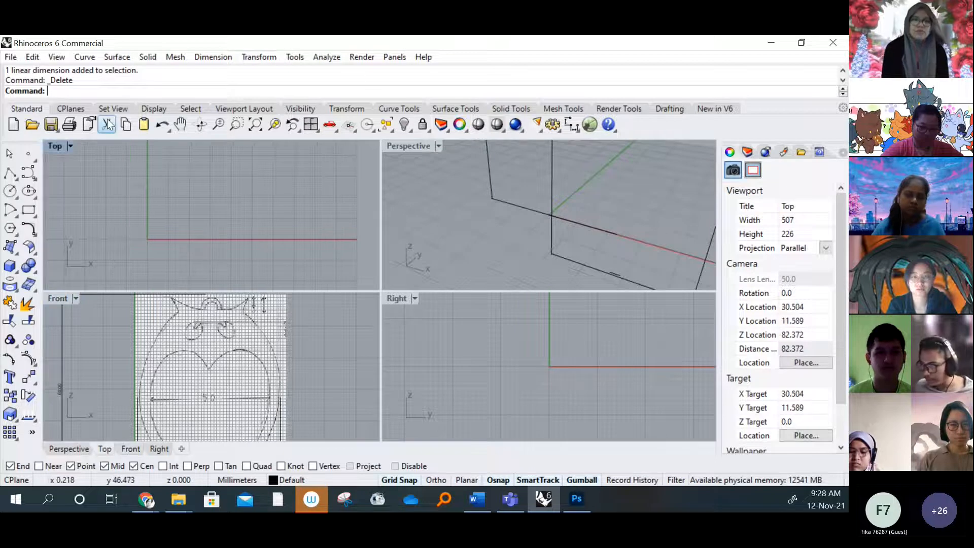
left_click(228, 56)
left_click(232, 72)
scroll(162, 426, "down", 4)
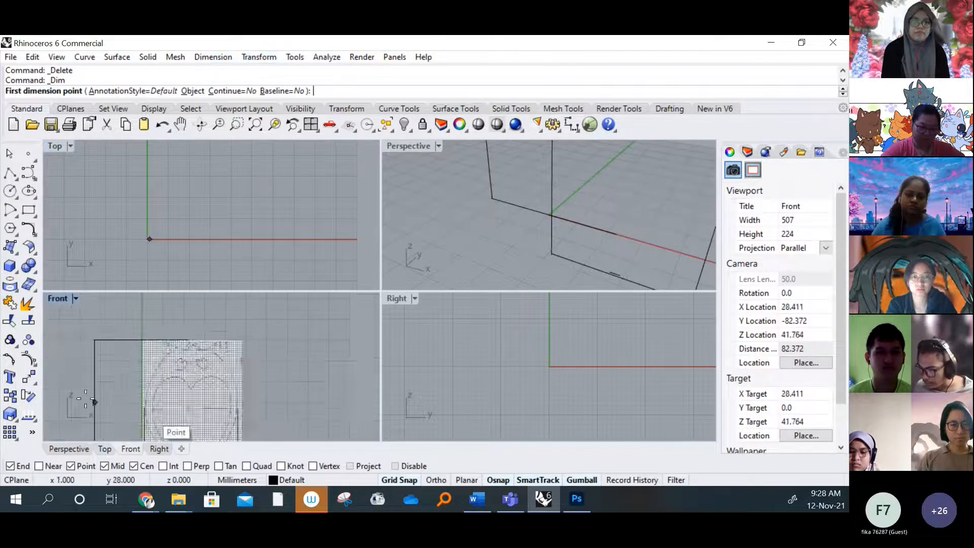
scroll(88, 401, "up", 6)
scroll(88, 401, "down", 2)
right_click_drag(281, 430, 235, 339)
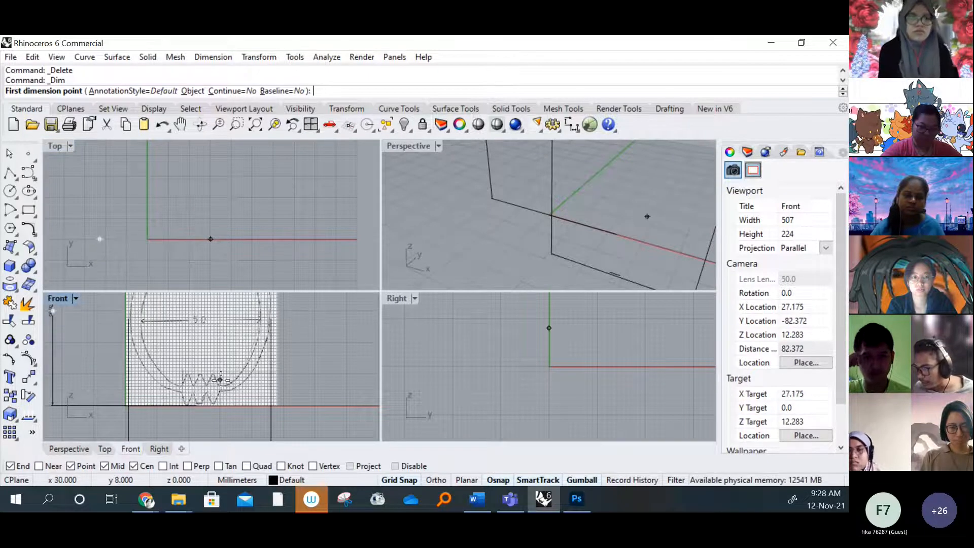
right_click_drag(220, 380, 254, 334)
scroll(141, 237, "up", 8)
scroll(161, 245, "up", 8)
scroll(160, 240, "up", 6)
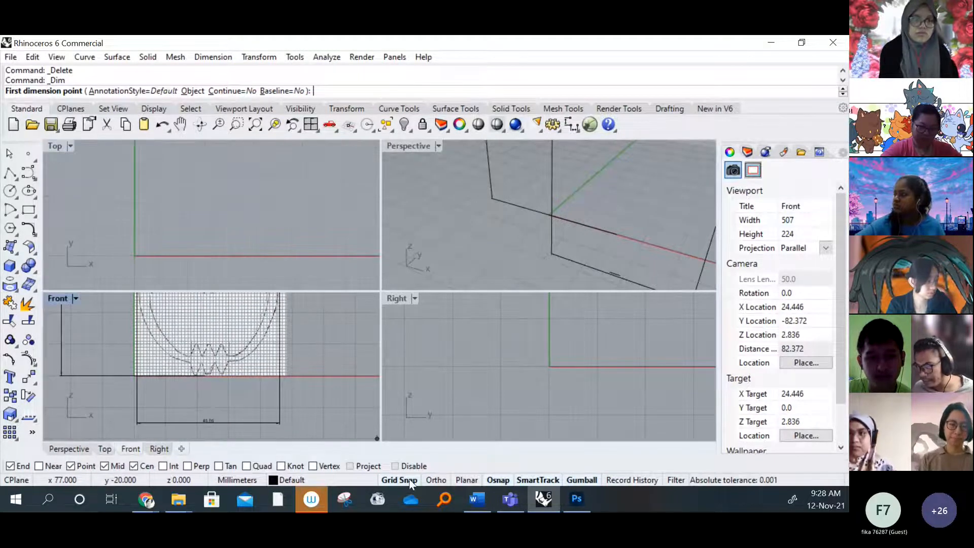
left_click(136, 255)
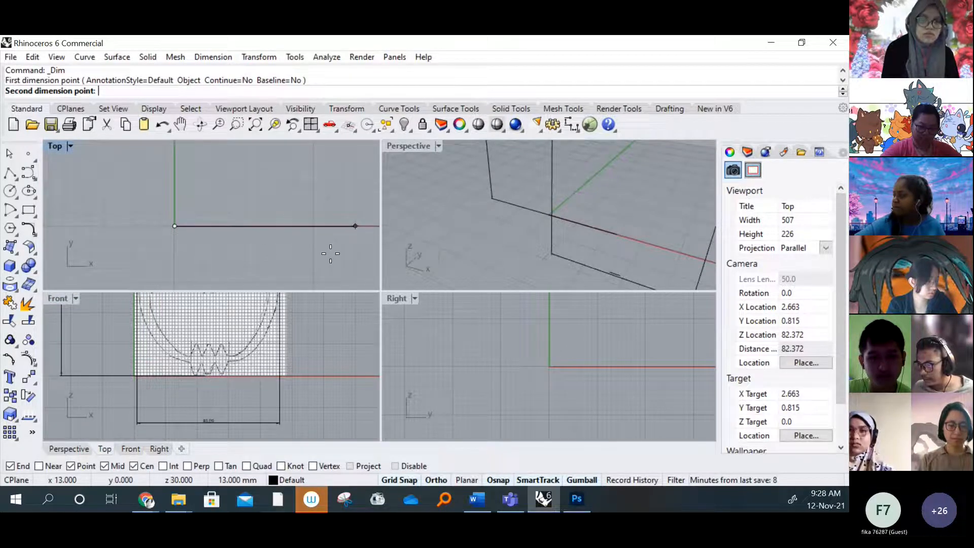
scroll(329, 255, "down", 6)
scroll(294, 390, "up", 2)
scroll(285, 390, "down", 4)
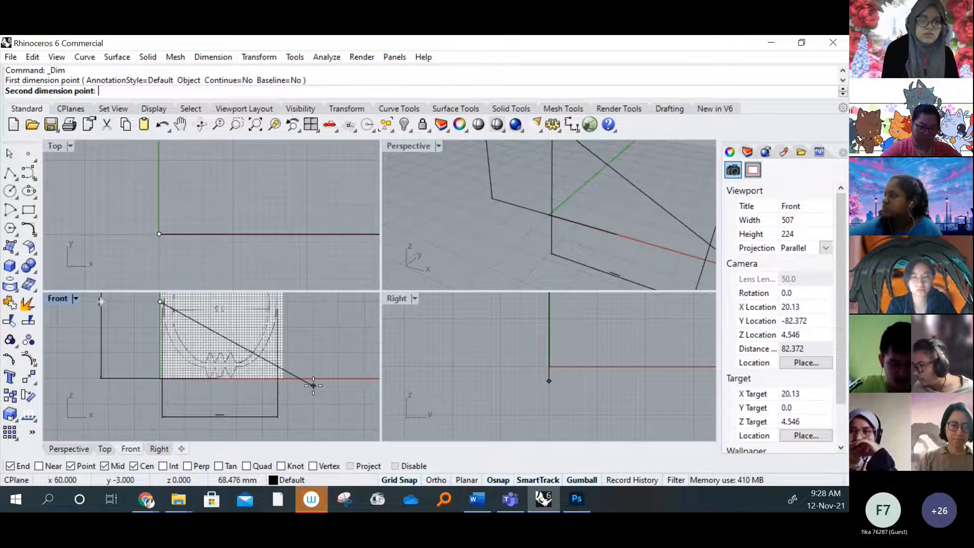
scroll(272, 234, "down", 8)
right_click_drag(273, 235, 150, 239)
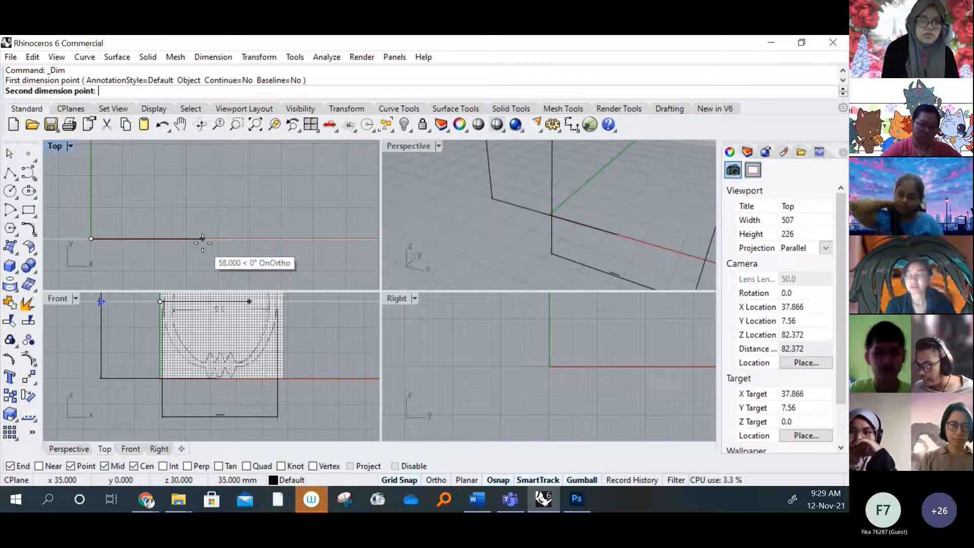
right_click_drag(219, 253, 237, 231)
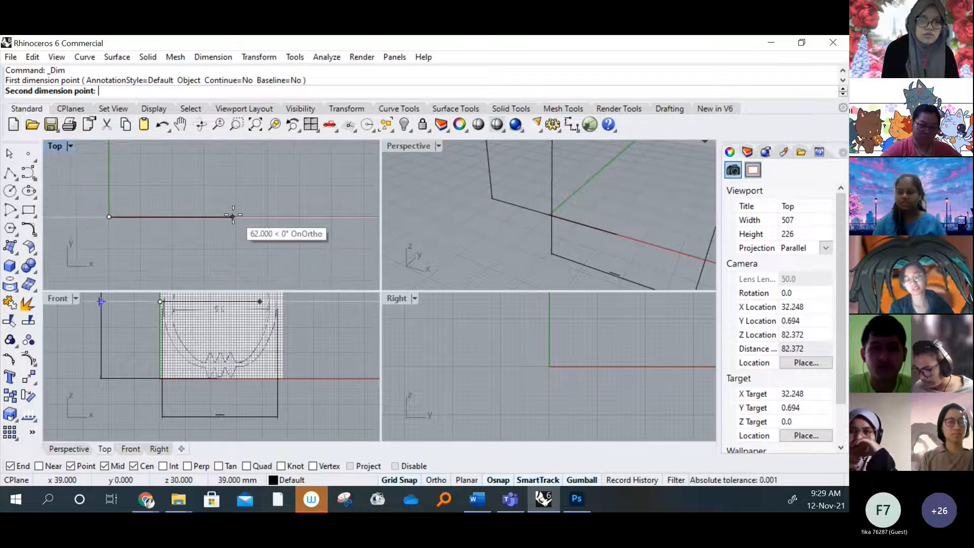
type("45")
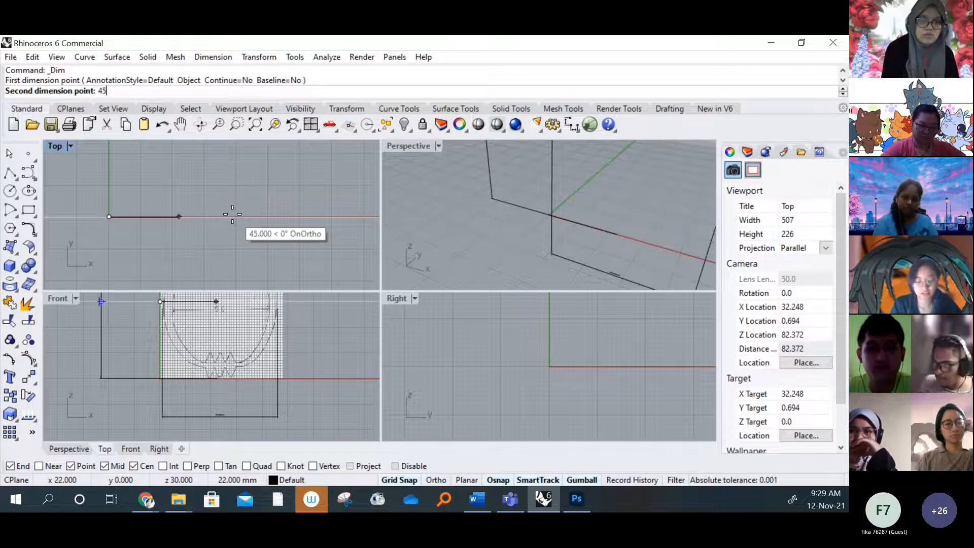
key("Return")
right_click_drag(217, 227, 181, 213)
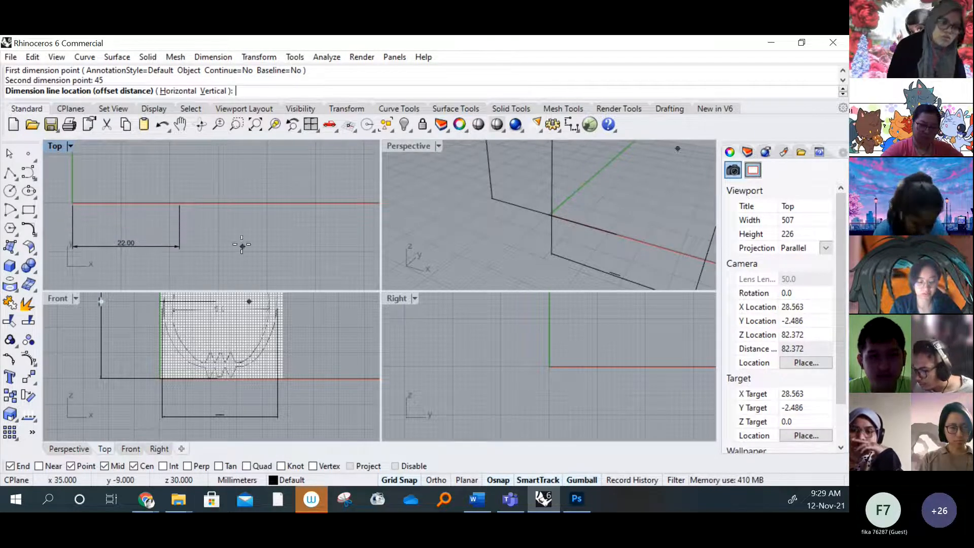
scroll(242, 244, "down", 3)
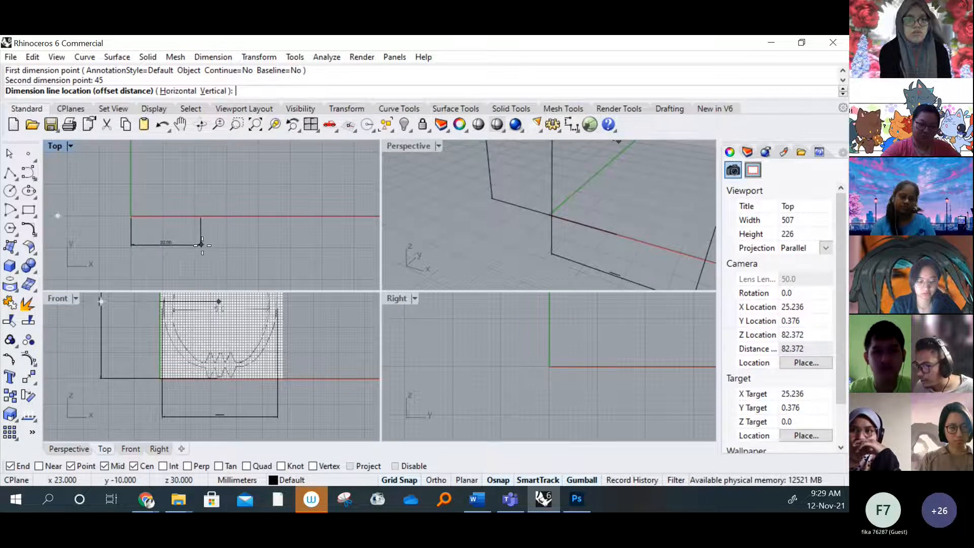
scroll(241, 370, "down", 2)
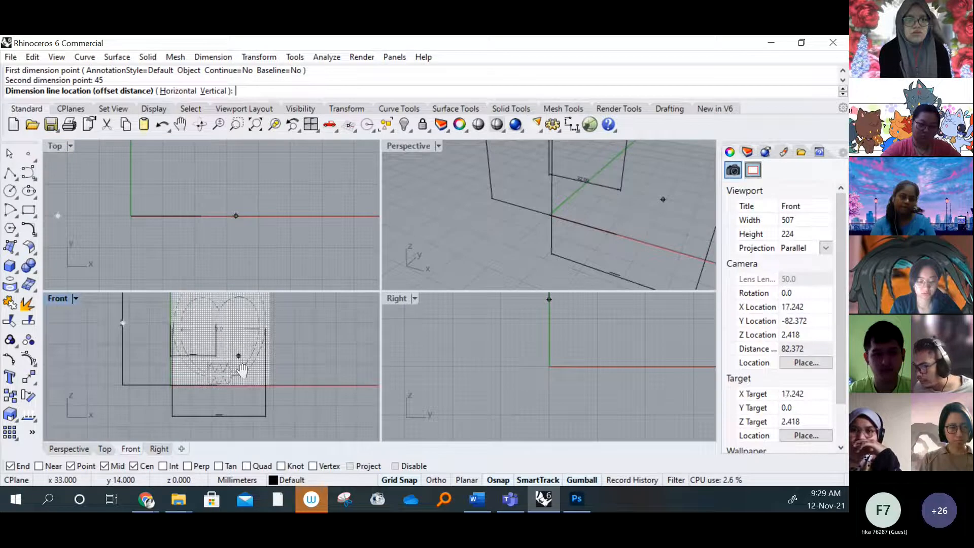
scroll(242, 370, "down", 1)
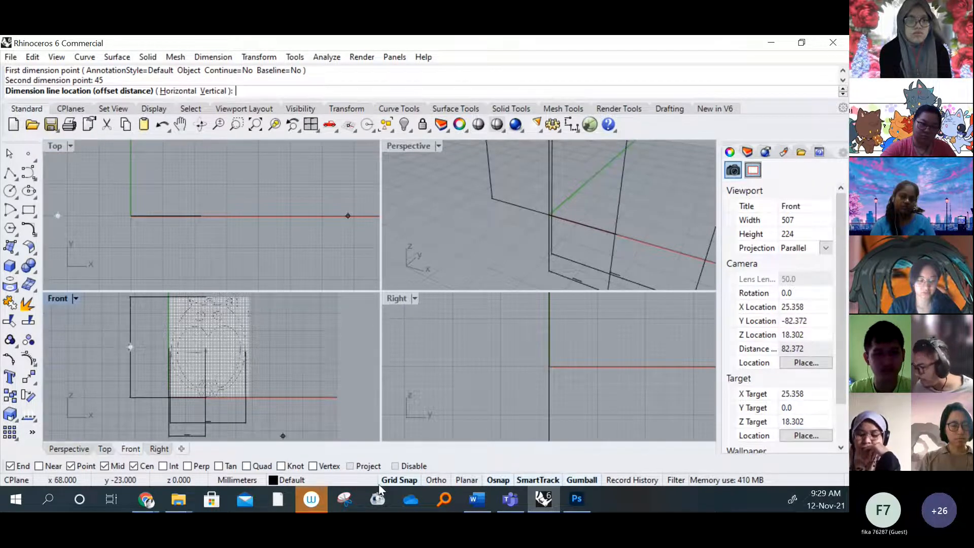
Switch to Photoshop to check the side view's thickness dimension in the owl technical drawing, and return to Rhino
left_click(588, 504)
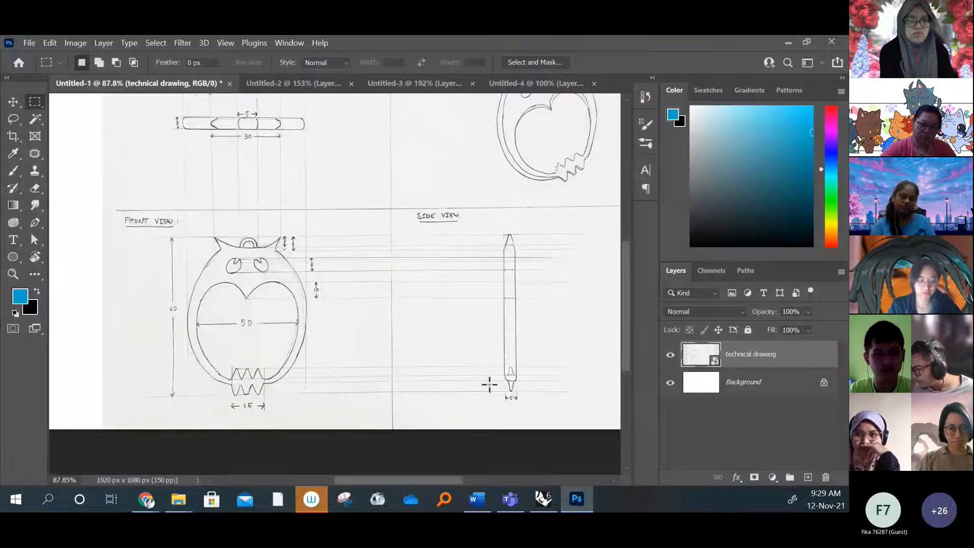
scroll(517, 393, "up", 2, "alt")
scroll(523, 397, "up", 2, "alt")
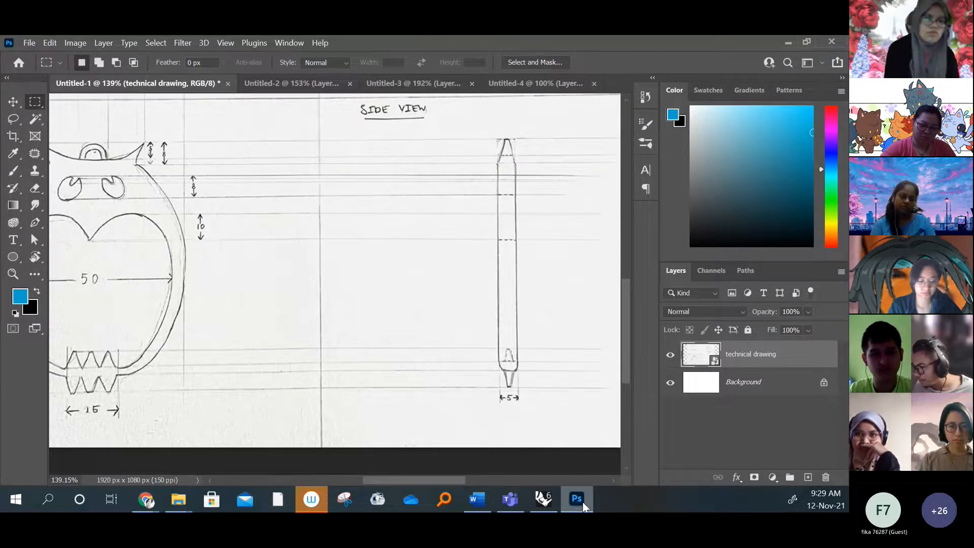
left_click(543, 500)
type("45")
key("Return")
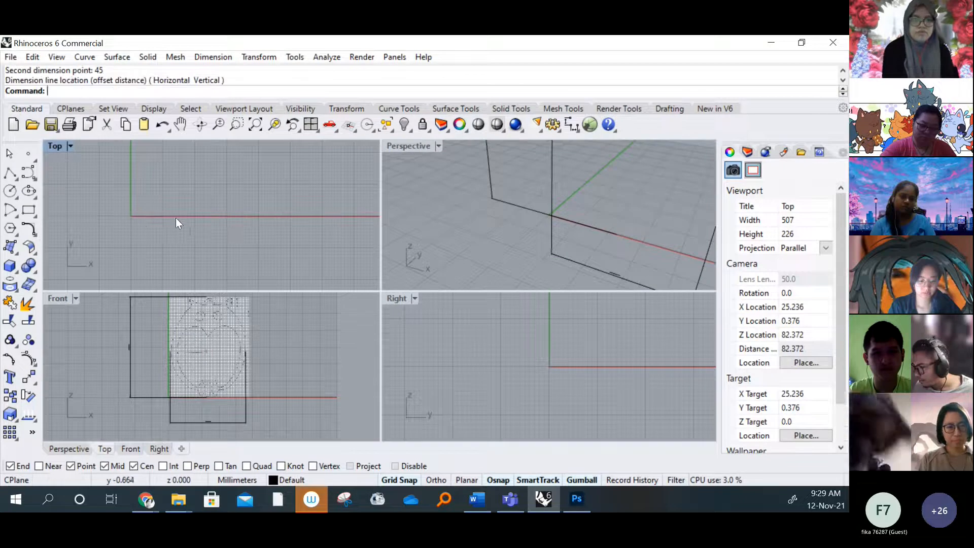
Add a 5 mm linear dimension from the origin along the X axis in the Top viewport, with its dimension line below the axis
right_click(148, 219)
scroll(130, 216, "up", 15)
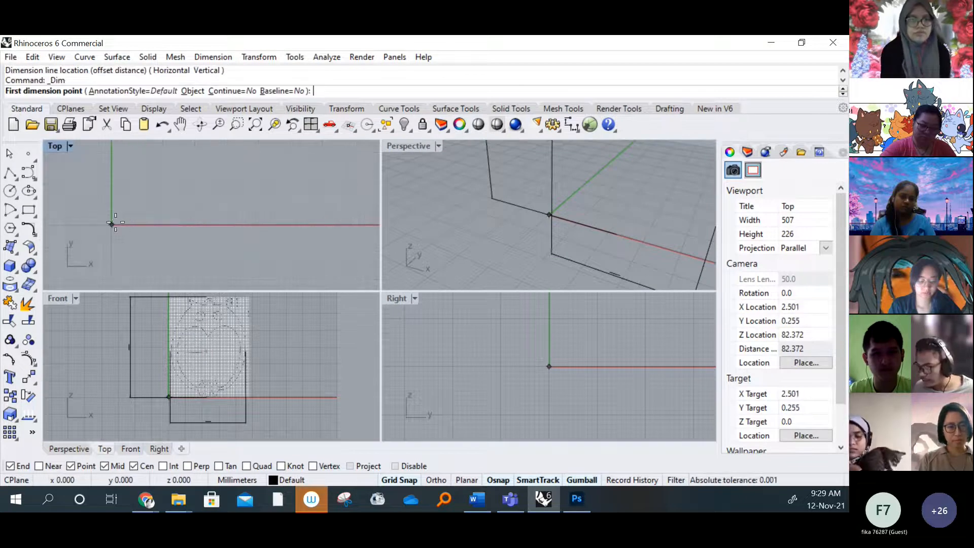
left_click(110, 223)
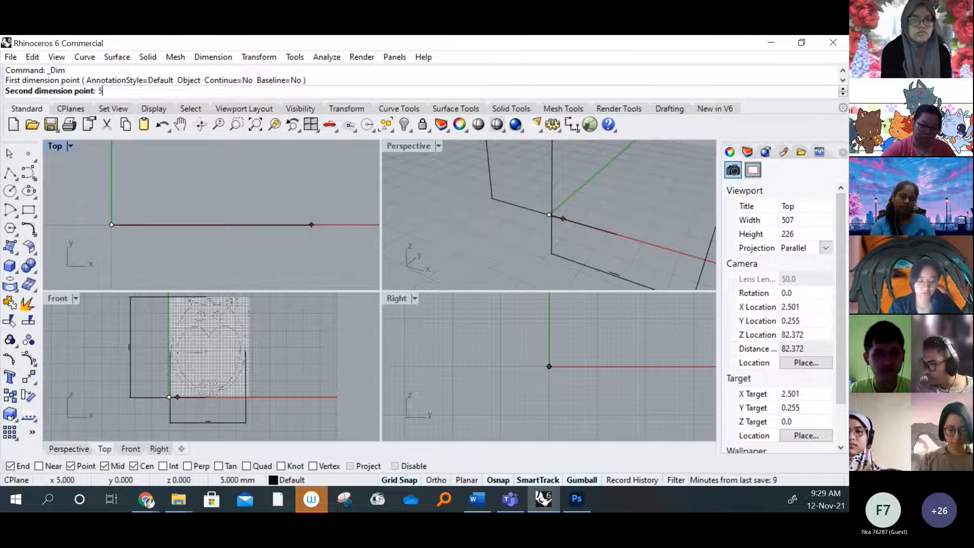
key("Return")
scroll(304, 223, "down", 4)
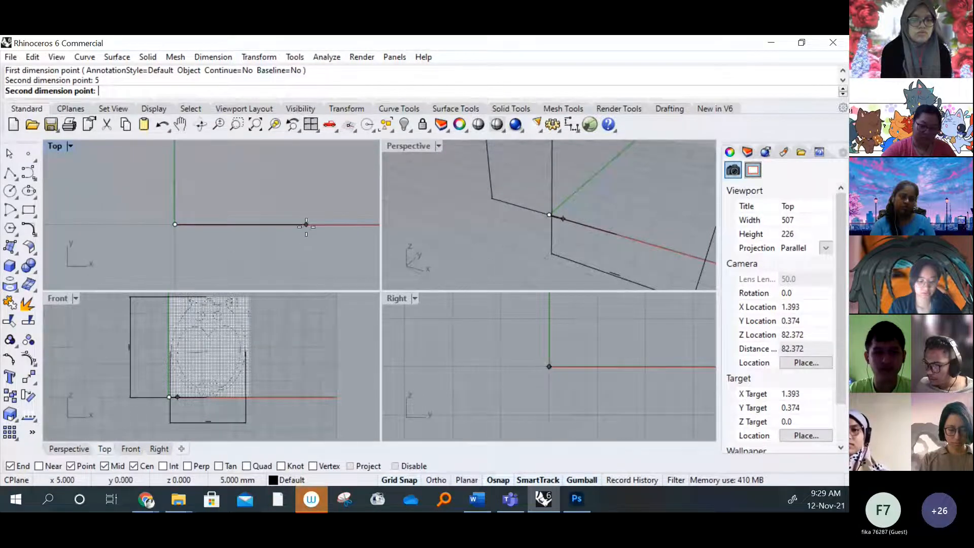
left_click(307, 223)
scroll(307, 250, "down", 4)
right_click_drag(306, 250, 275, 200)
scroll(203, 208, "down", 3)
left_click(247, 242)
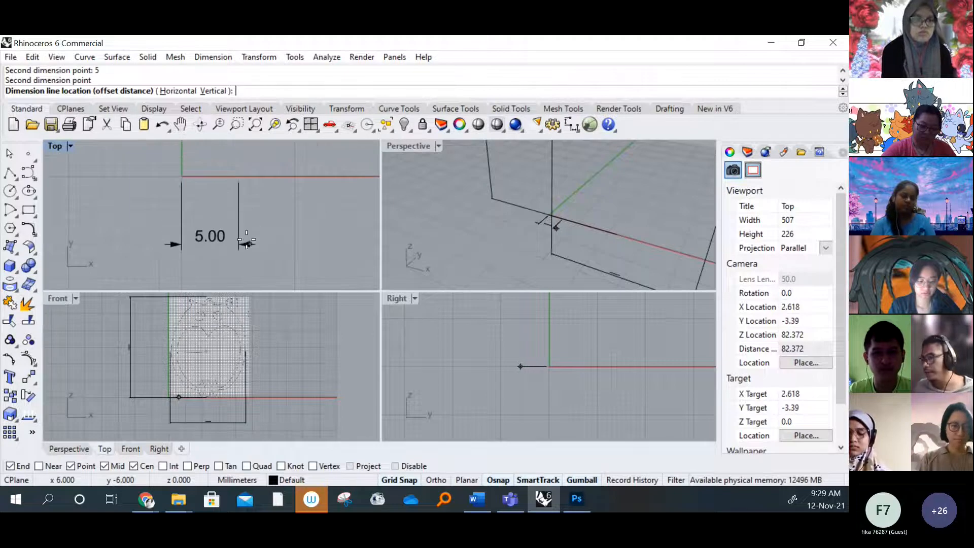
right_click_drag(309, 220, 244, 220)
scroll(244, 214, "down", 3)
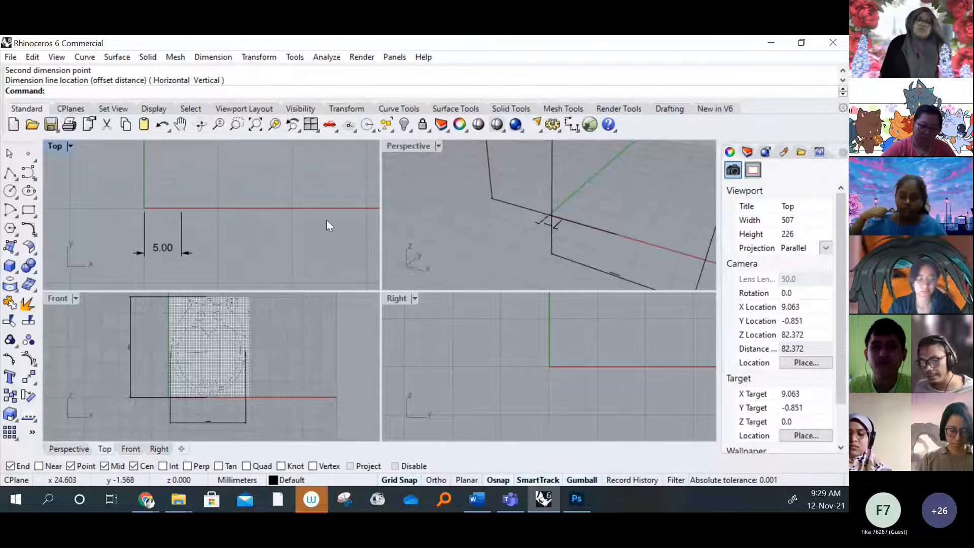
Load the top image from the EARING folder as a background bitmap for the Top viewport
right_click_drag(187, 238, 202, 235)
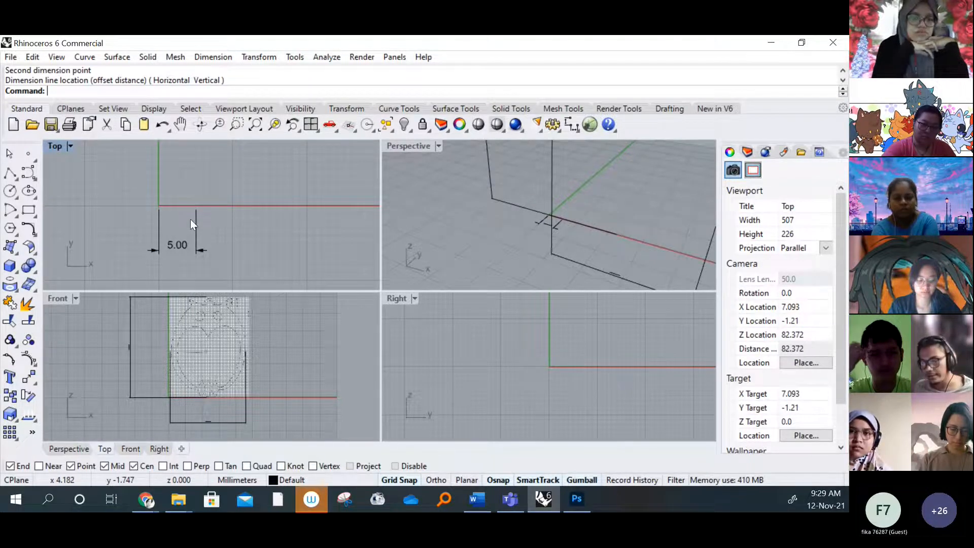
right_click_drag(190, 219, 222, 236)
scroll(221, 219, "down", 2)
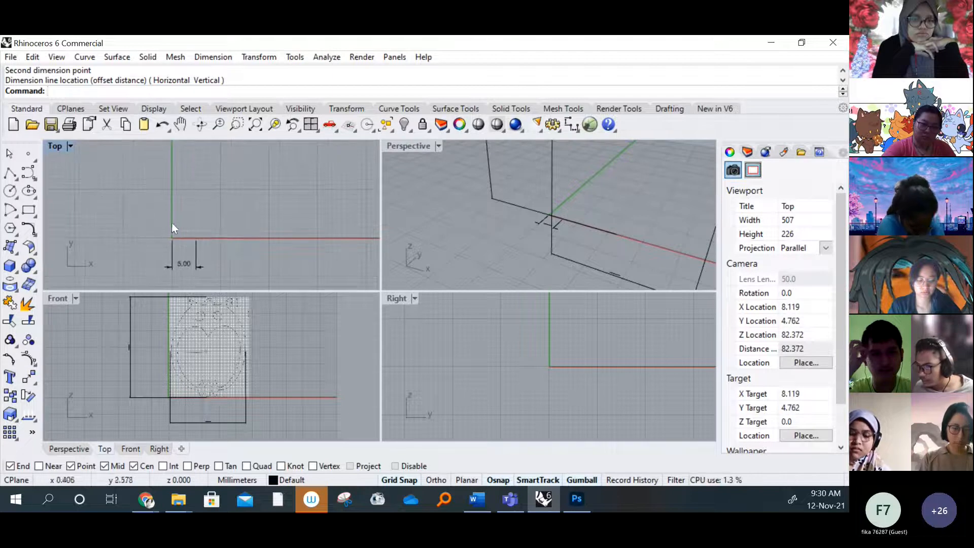
left_click(70, 145)
mouse_move(146, 369)
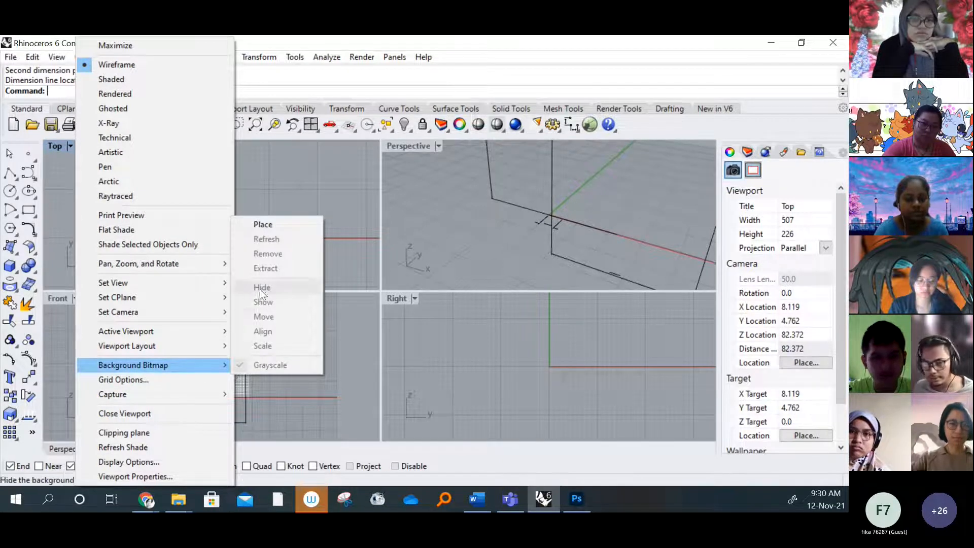
left_click(276, 226)
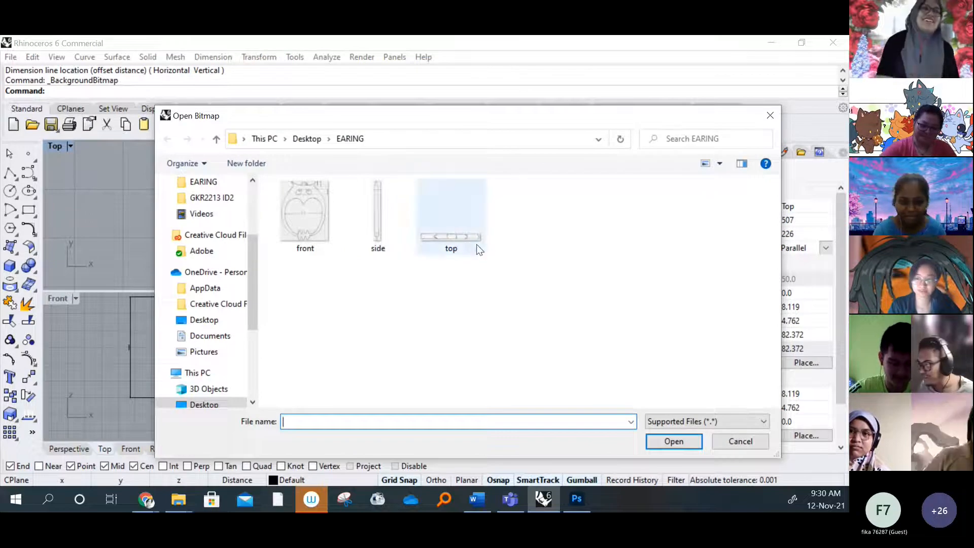
left_click_drag(516, 120, 511, 120)
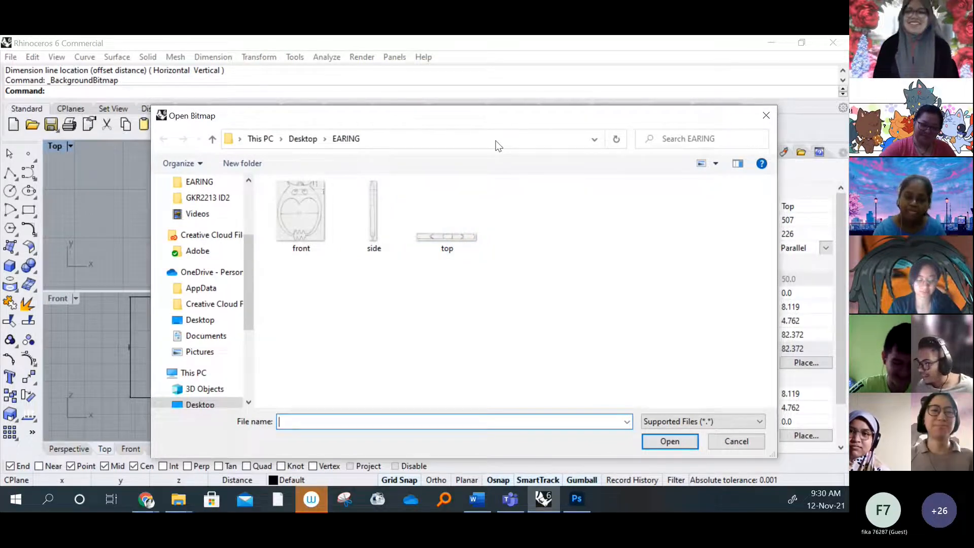
left_click(451, 247)
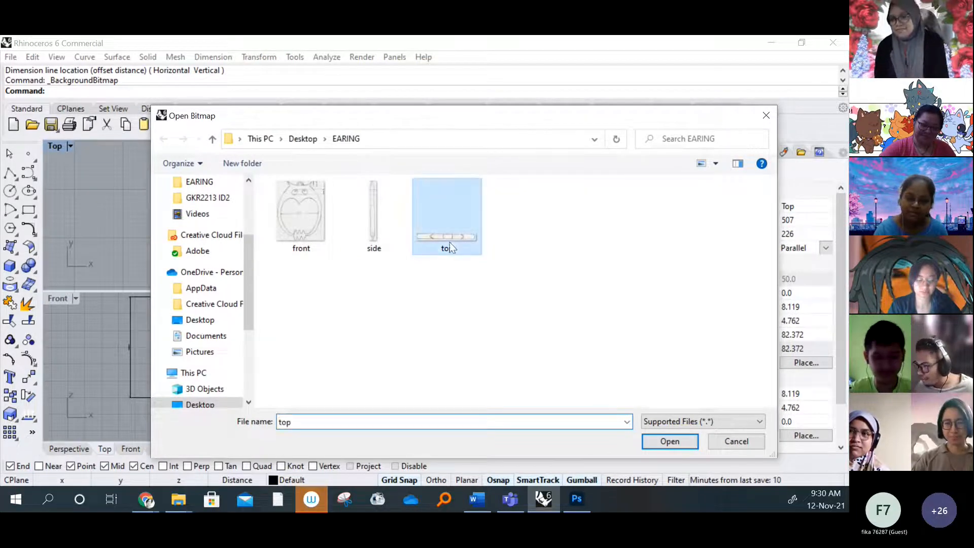
left_click(674, 444)
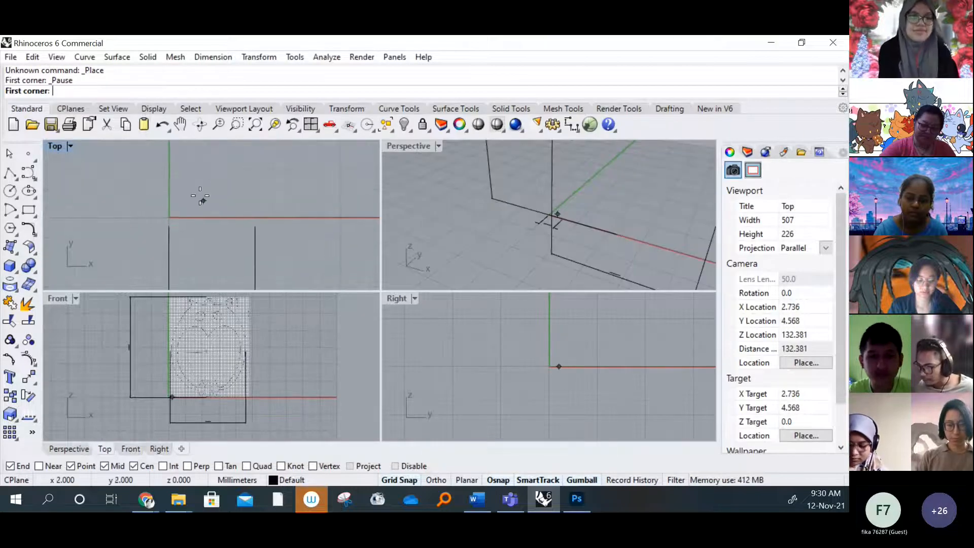
Place the top-view bitmap along the X axis from the origin to the end of the 5 mm dimension
scroll(182, 212, "up", 5)
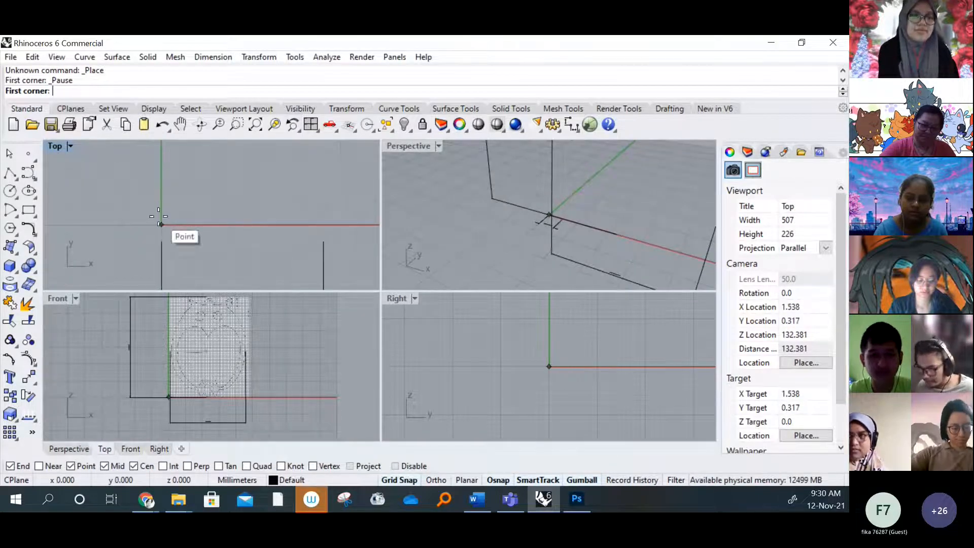
left_click(160, 224)
right_click_drag(241, 223, 283, 203)
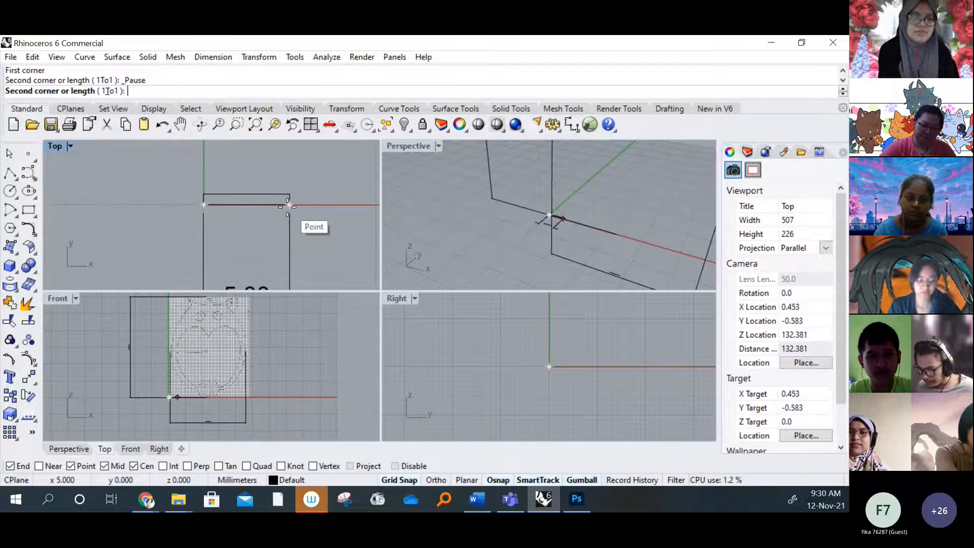
left_click(288, 205)
scroll(288, 201, "up", 2)
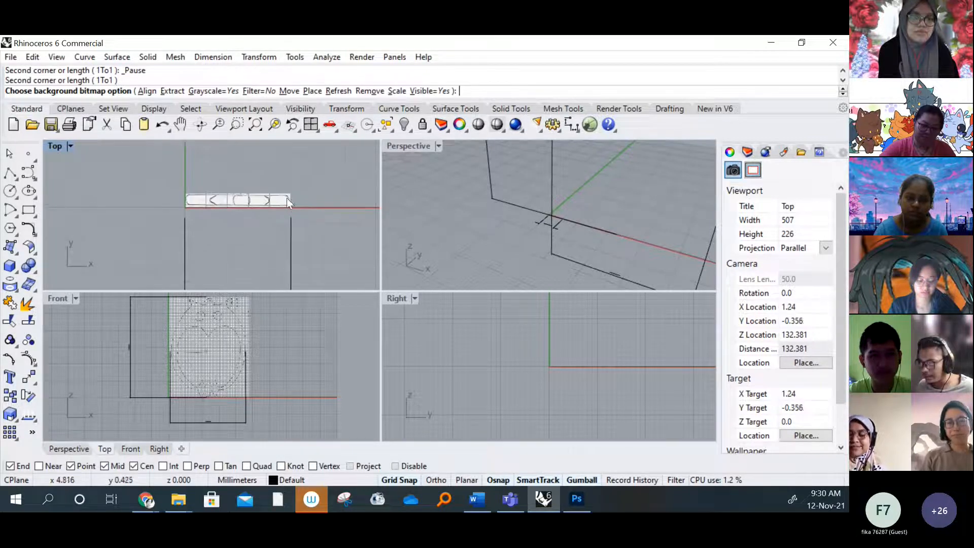
right_click_drag(270, 202, 212, 192)
scroll(212, 193, "up", 6)
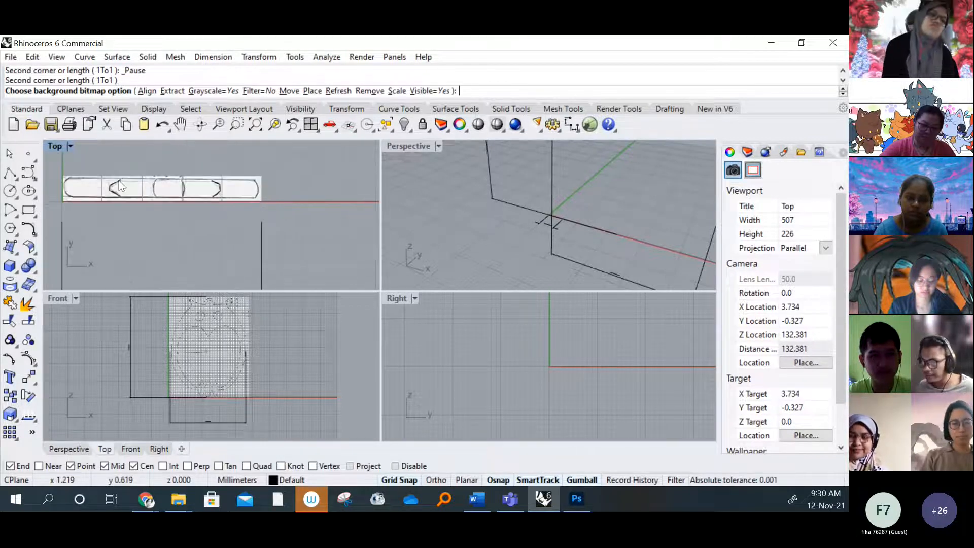
right_click_drag(118, 181, 130, 183)
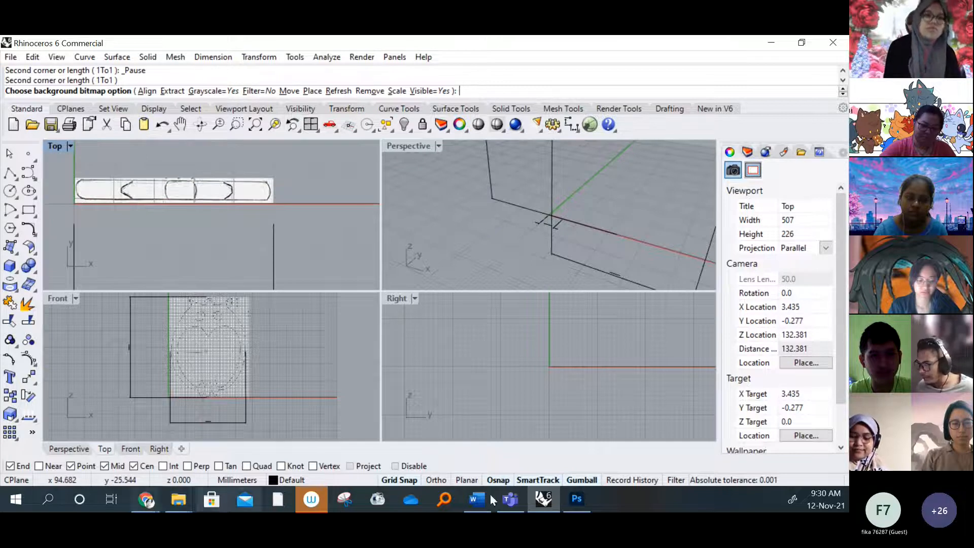
Switch to the EARING folder in File Explorer and rotate the top image 90 degrees so it stands upright
mouse_move(187, 494)
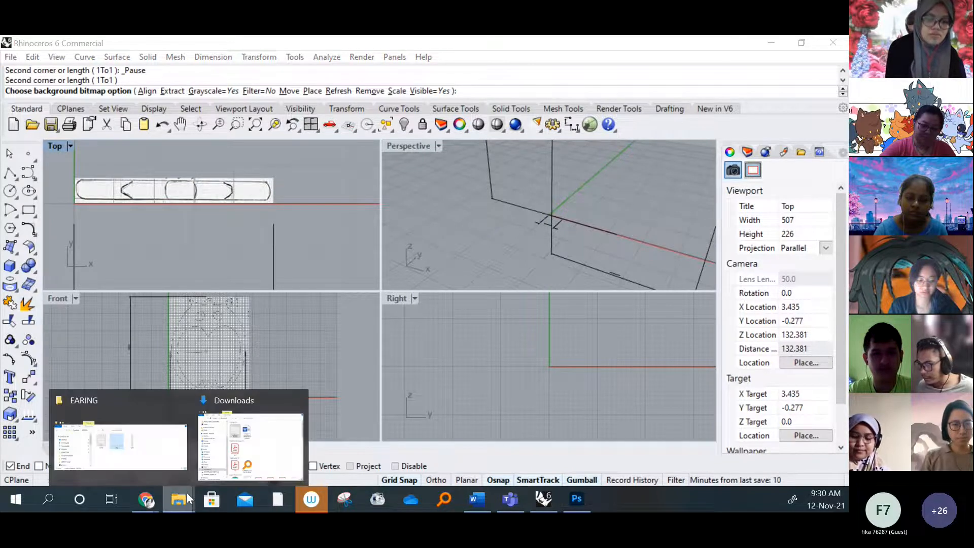
left_click(120, 436)
double_click(385, 261)
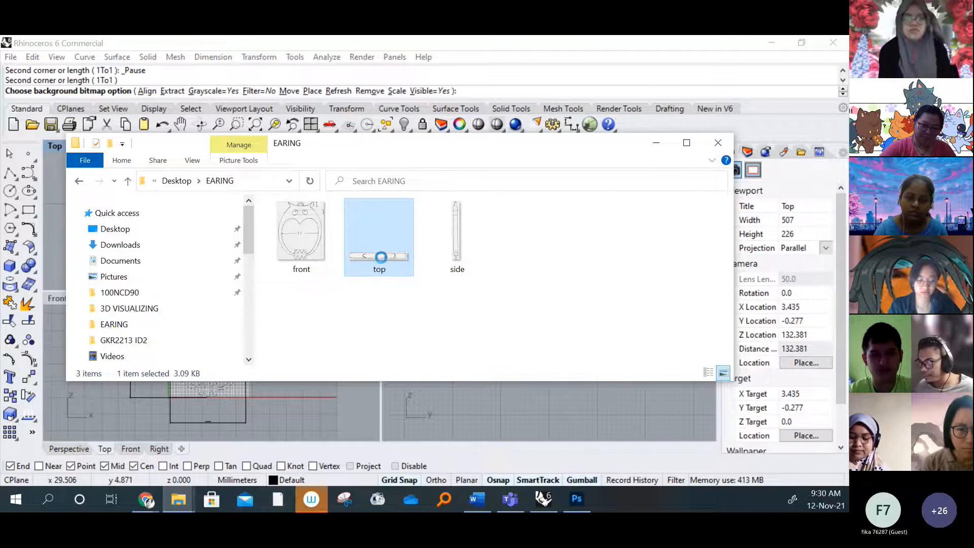
right_click(377, 263)
left_click(426, 175)
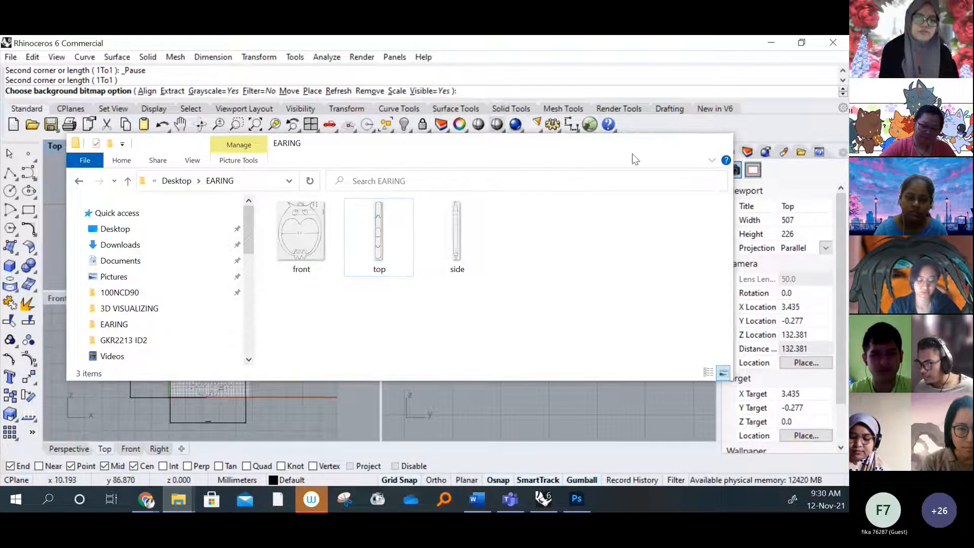
Switch back to Rhino and remove the top-view background bitmap from the Top viewport
left_click(656, 143)
scroll(221, 214, "down", 4)
right_click_drag(241, 236, 240, 203)
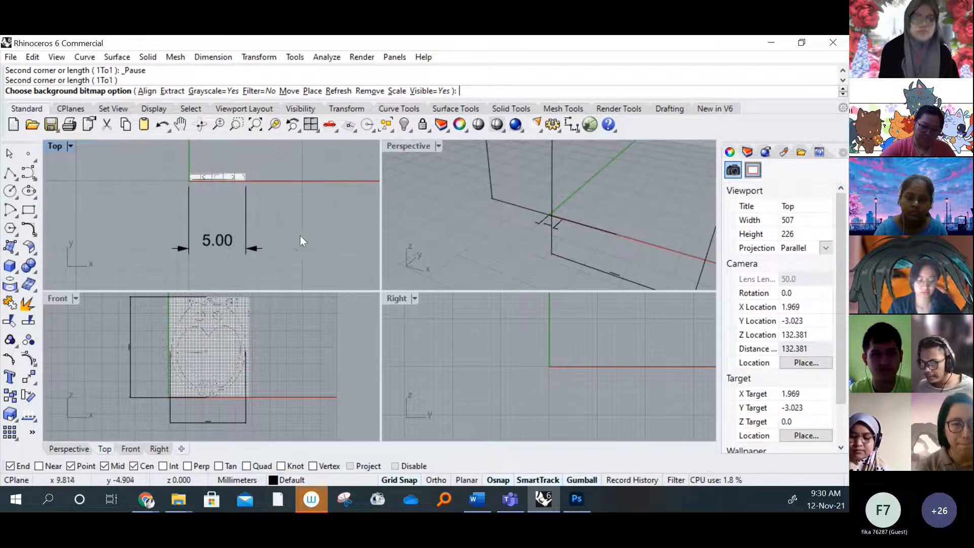
right_click_drag(220, 179, 206, 189)
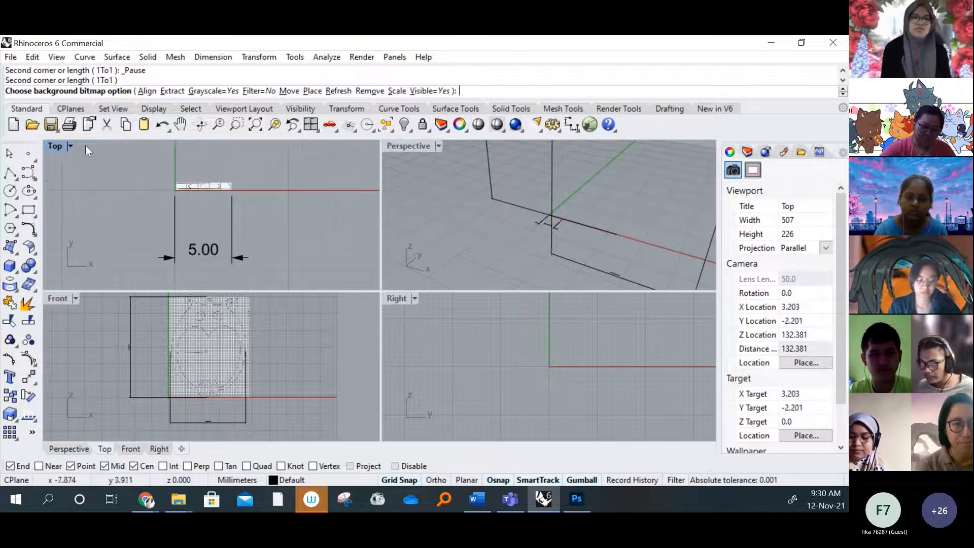
left_click(75, 146)
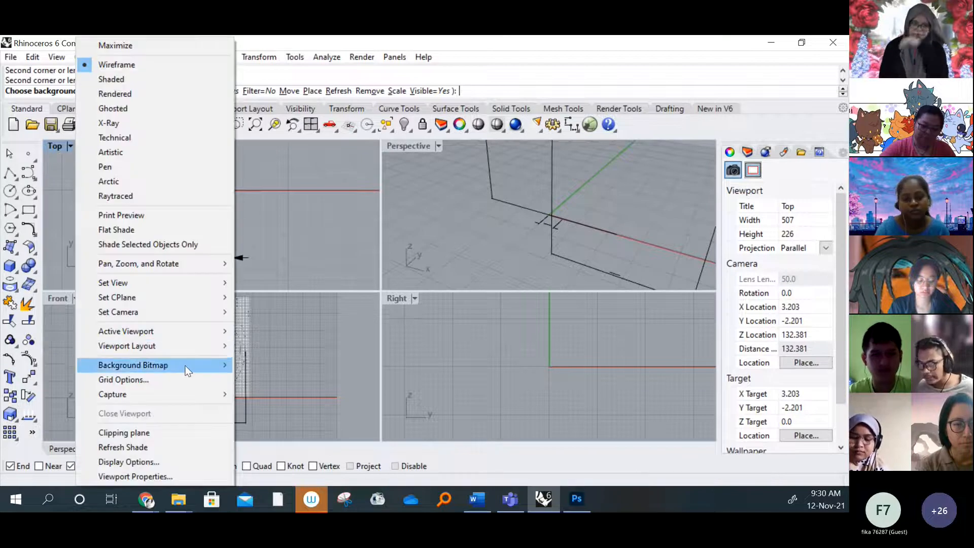
mouse_move(186, 365)
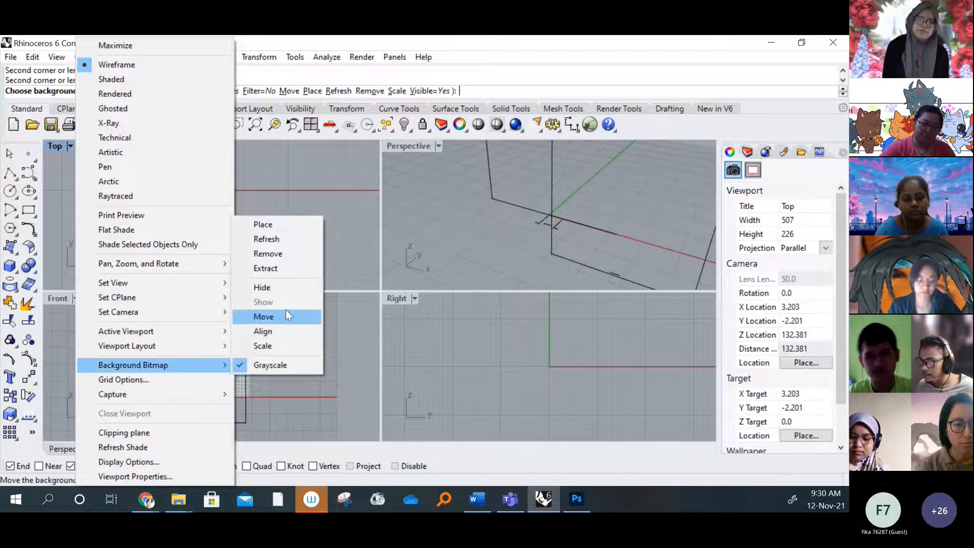
left_click(282, 251)
right_click_drag(177, 186, 184, 199)
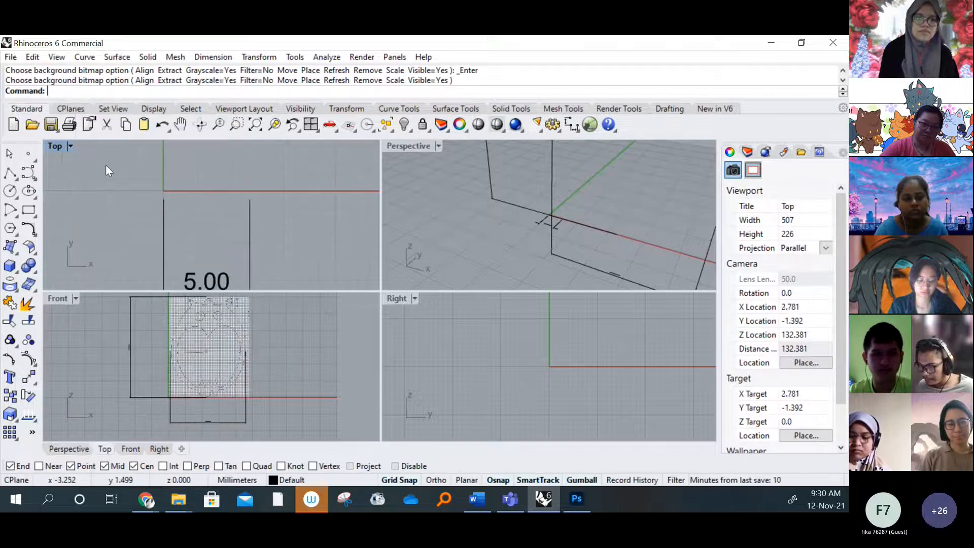
Place the rotated top image from the EARING folder as the Top viewport's background bitmap, from the origin to the end of the 5 mm dimension
left_click(70, 146)
mouse_move(162, 365)
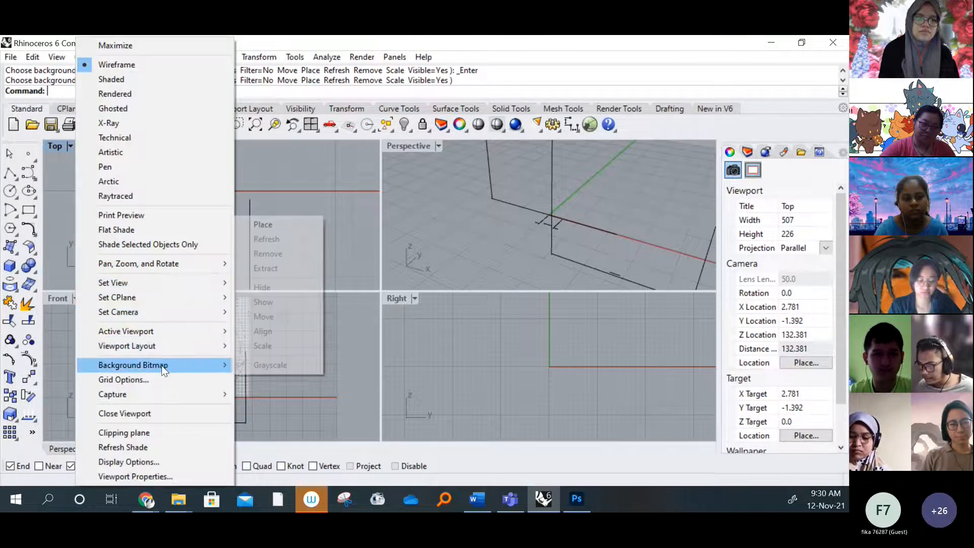
left_click(293, 225)
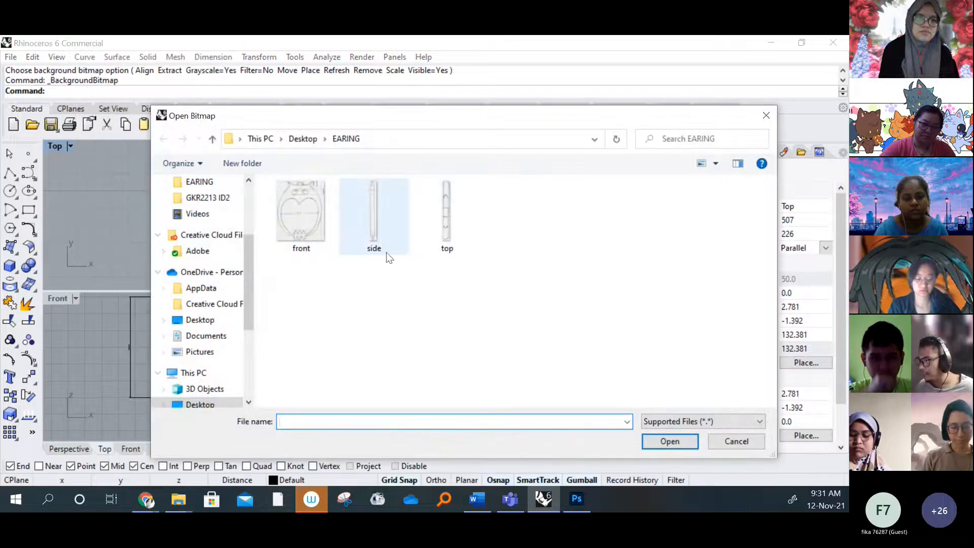
left_click(443, 237)
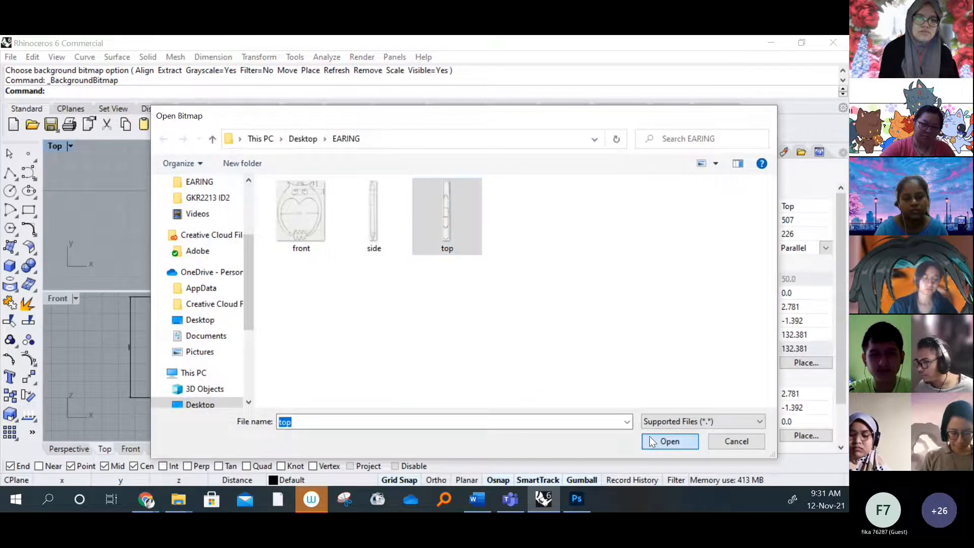
left_click(650, 439)
left_click(157, 191)
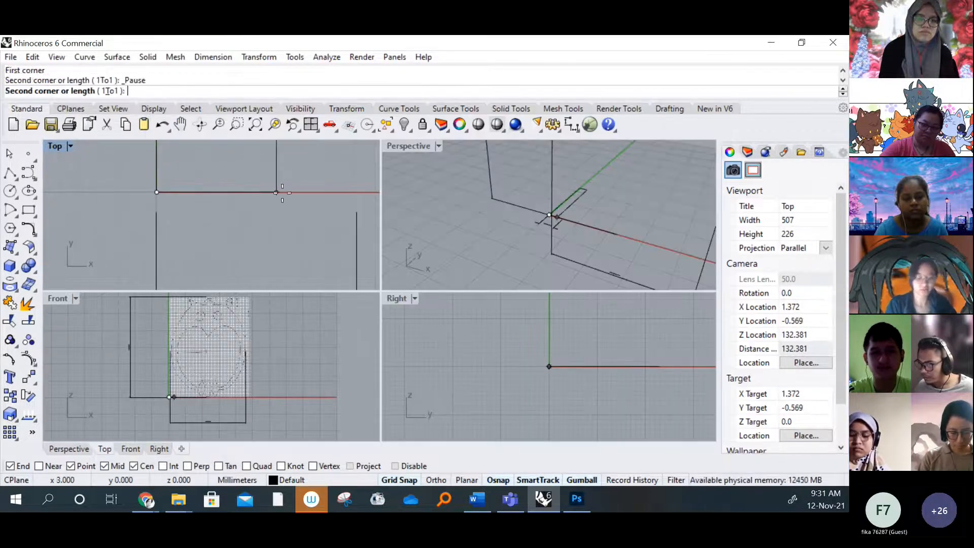
left_click(356, 197)
Examine the upright top-view bitmap's fit against the 5 mm dimension and the axes in the Top viewport
scroll(211, 212, "down", 10)
scroll(220, 220, "up", 10)
scroll(210, 222, "up", 2)
scroll(211, 224, "down", 3)
scroll(210, 230, "up", 3)
scroll(222, 209, "down", 2)
scroll(221, 213, "up", 2)
scroll(223, 218, "down", 2)
scroll(221, 221, "up", 4)
right_click_drag(229, 220, 233, 205)
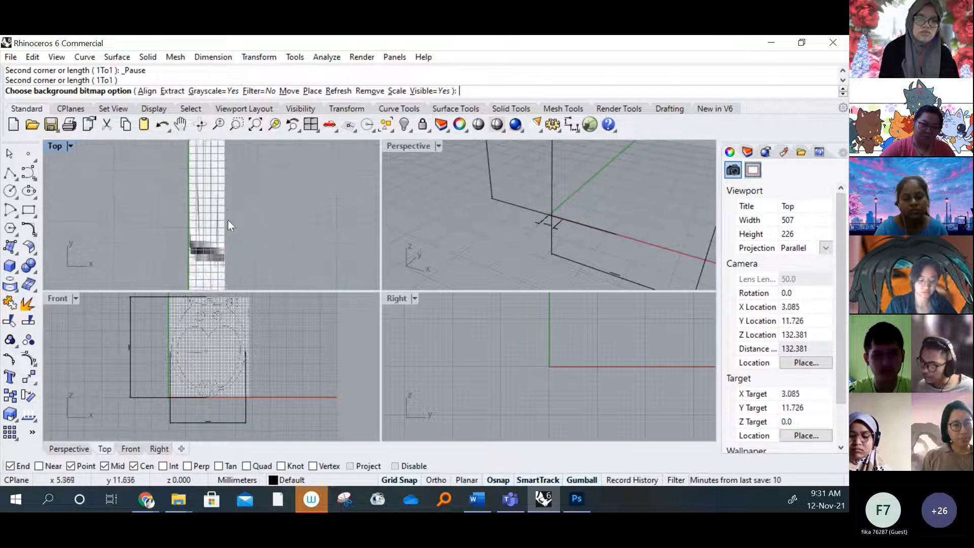
scroll(226, 221, "up", 5)
right_click_drag(206, 244, 212, 225)
scroll(212, 225, "up", 9)
scroll(213, 225, "down", 11)
scroll(212, 224, "down", 3)
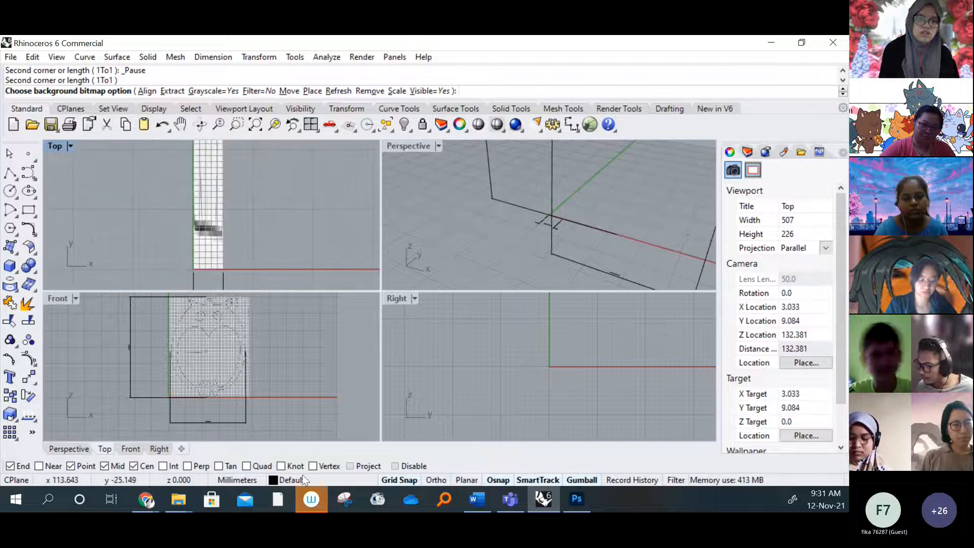
Check the top image in File Explorer's EARING folder, then compare it with the placed bitmap in Rhino's Top viewport
left_click(178, 502)
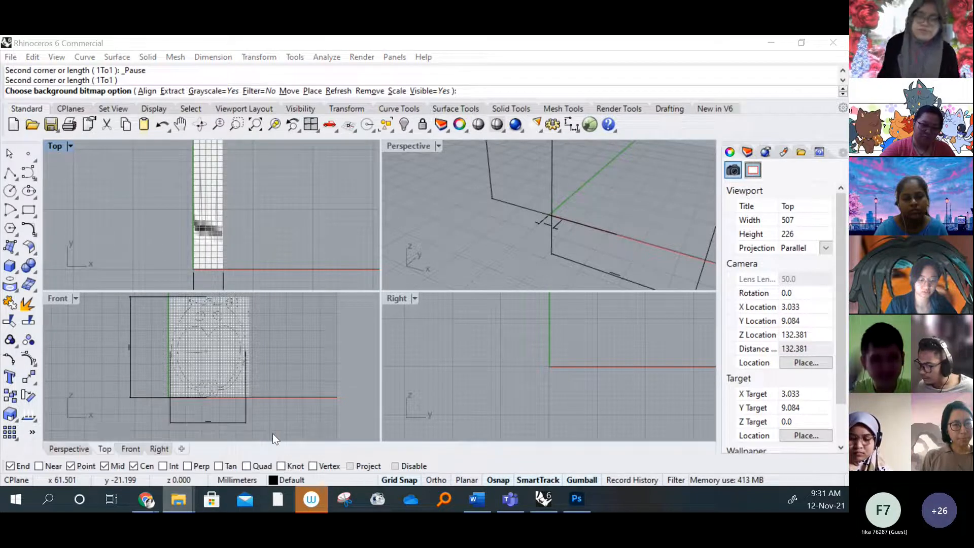
left_click(178, 499)
left_click(120, 447)
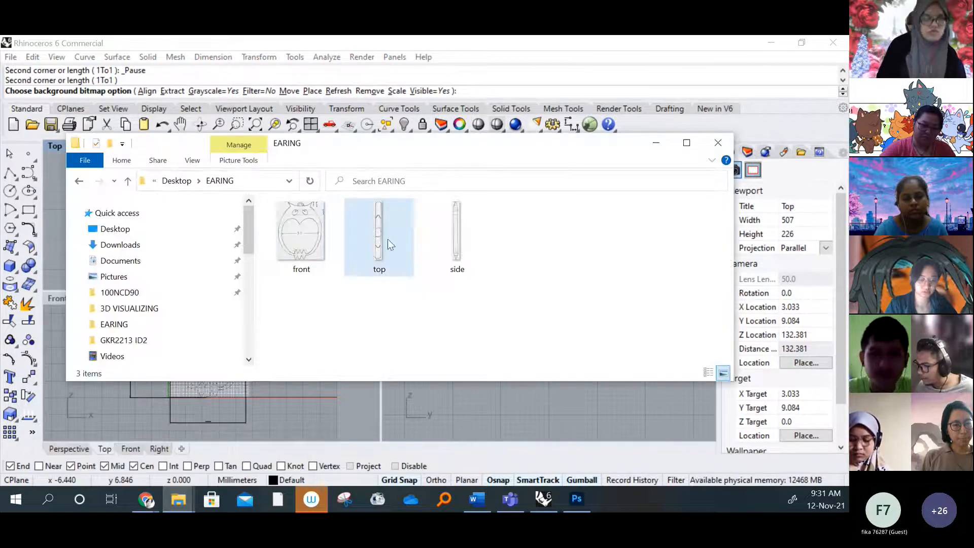
left_click(655, 142)
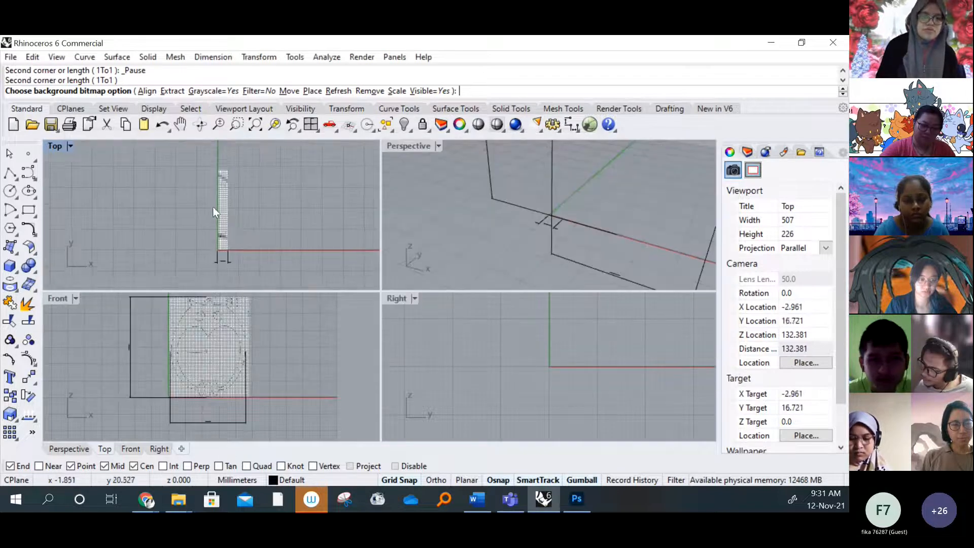
scroll(212, 206, "up", 5)
scroll(213, 233, "down", 5)
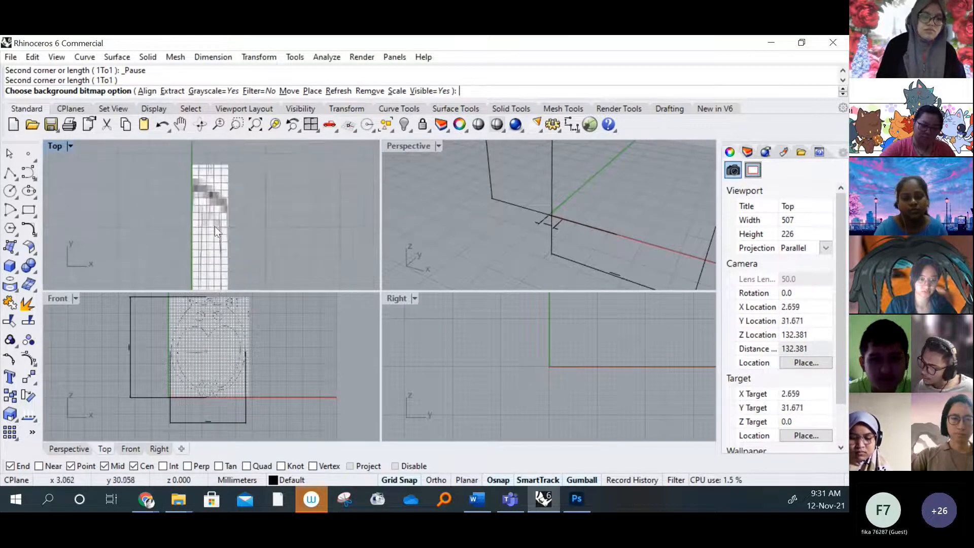
right_click_drag(205, 238, 206, 218)
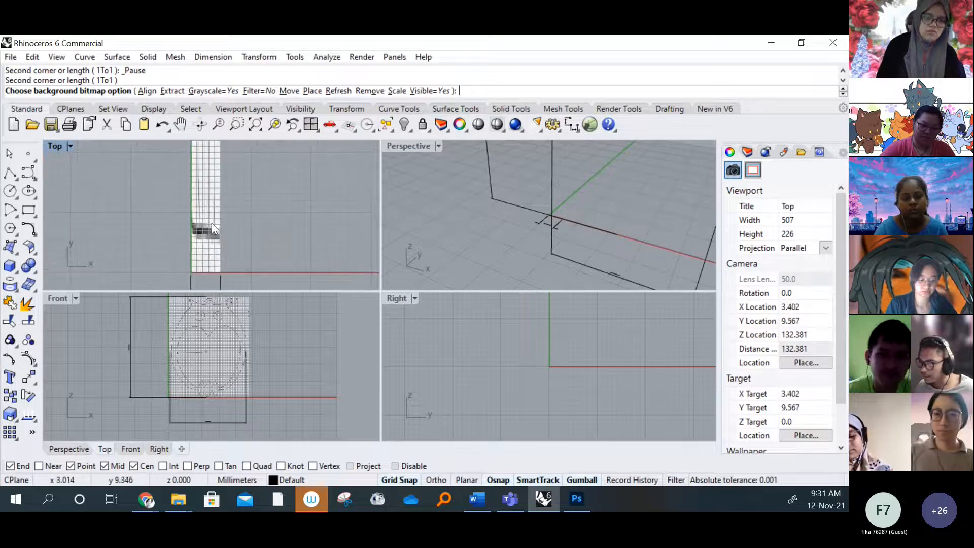
scroll(205, 231, "down", 8)
scroll(208, 231, "up", 4)
right_click_drag(191, 191, 195, 234)
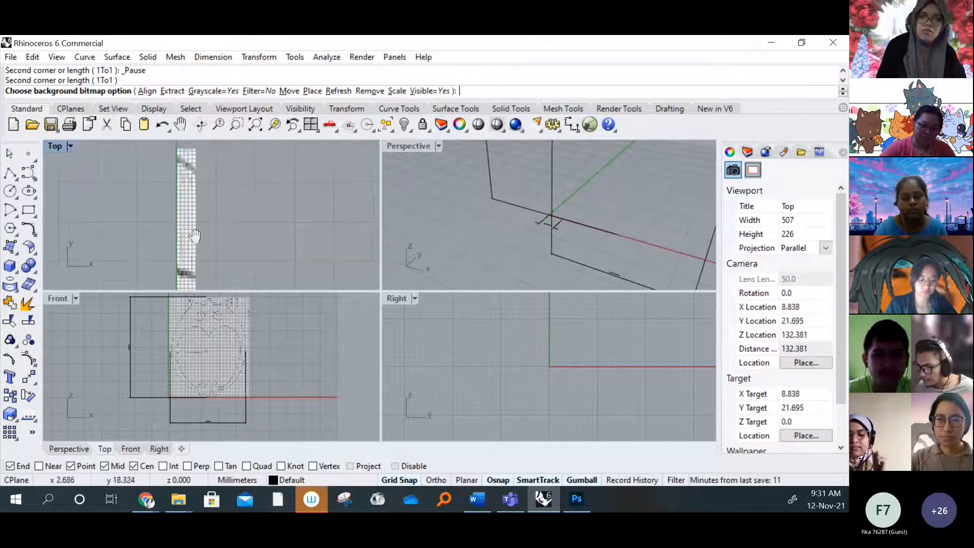
Scale up the top-view bitmap from its upper-left corner, using its lower-left corner at the origin as the reference point
left_click(70, 147)
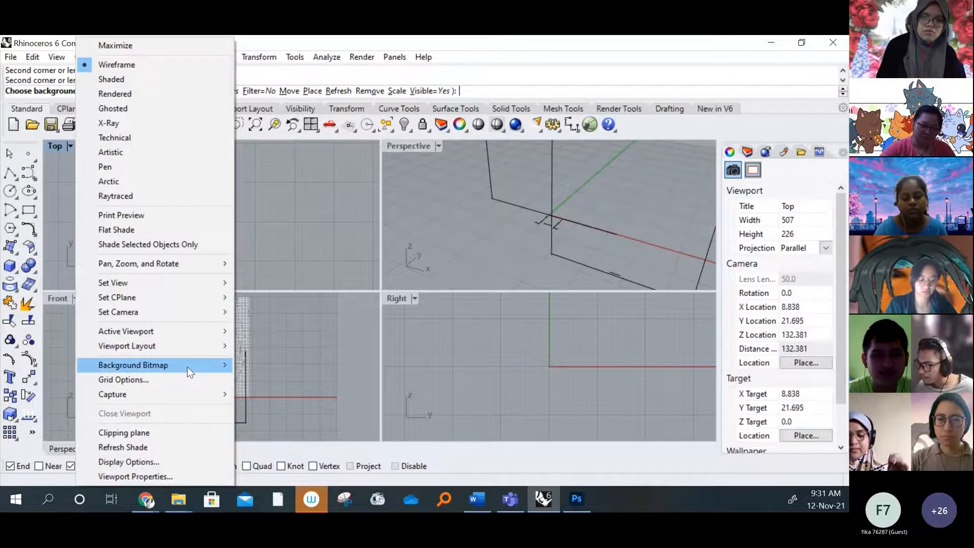
mouse_move(188, 366)
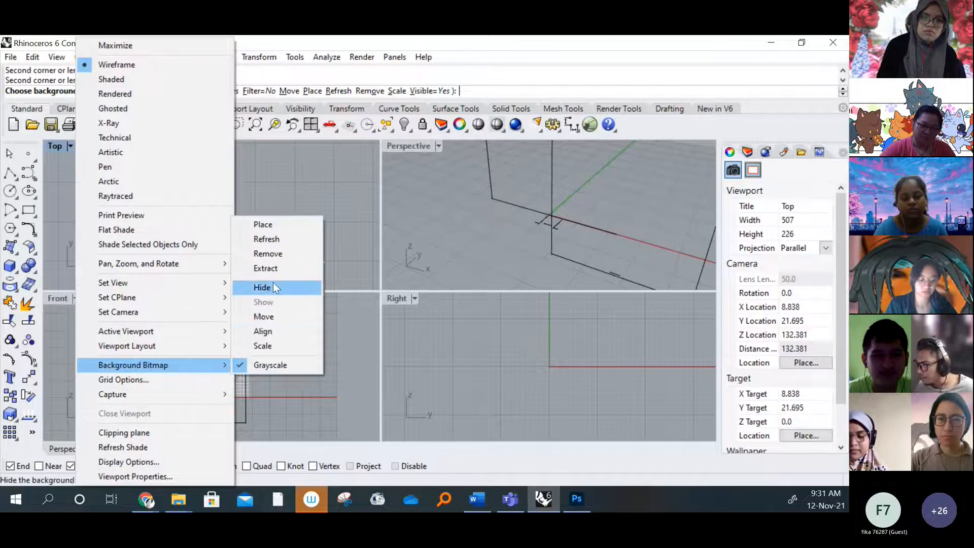
left_click(263, 345)
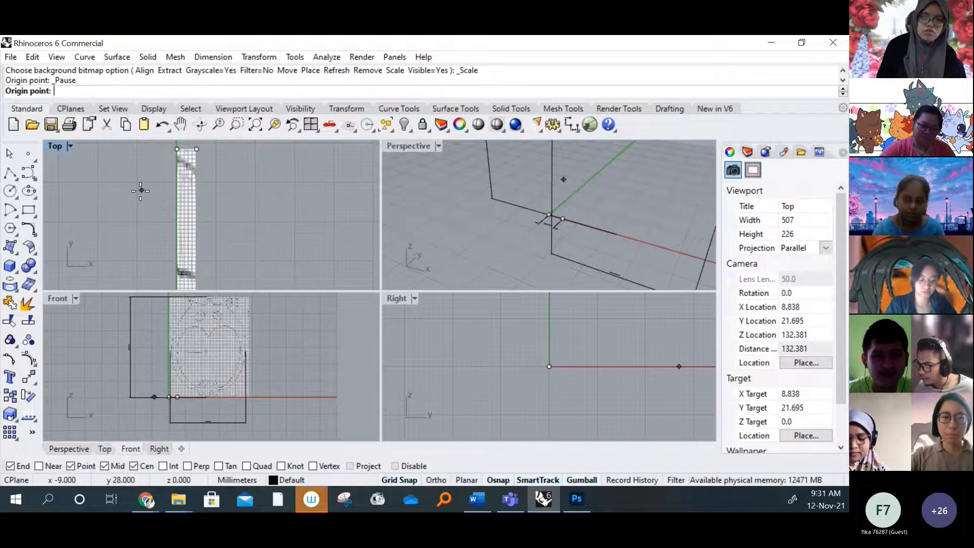
left_click(177, 149)
scroll(196, 190, "down", 4)
left_click(184, 262)
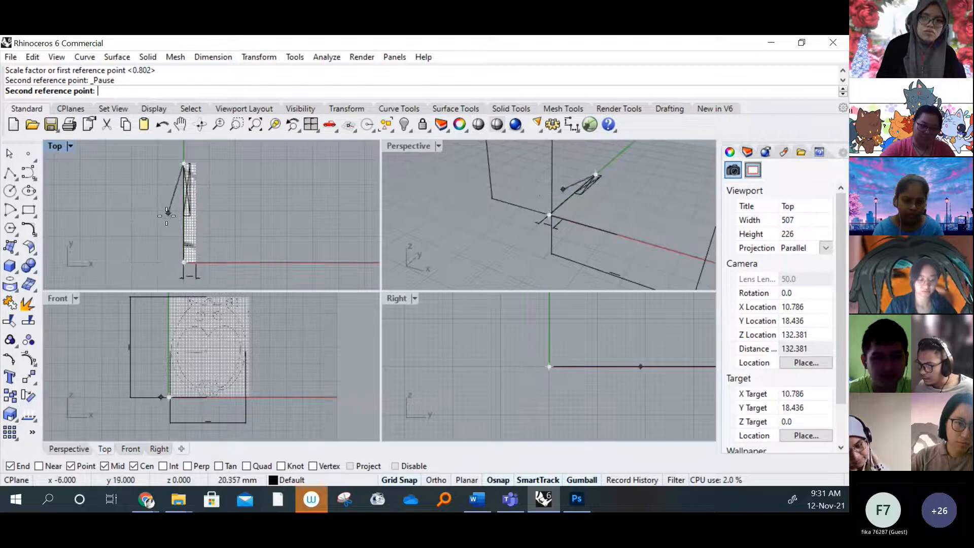
scroll(191, 217, "down", 8)
left_click(159, 263)
scroll(225, 251, "up", 2)
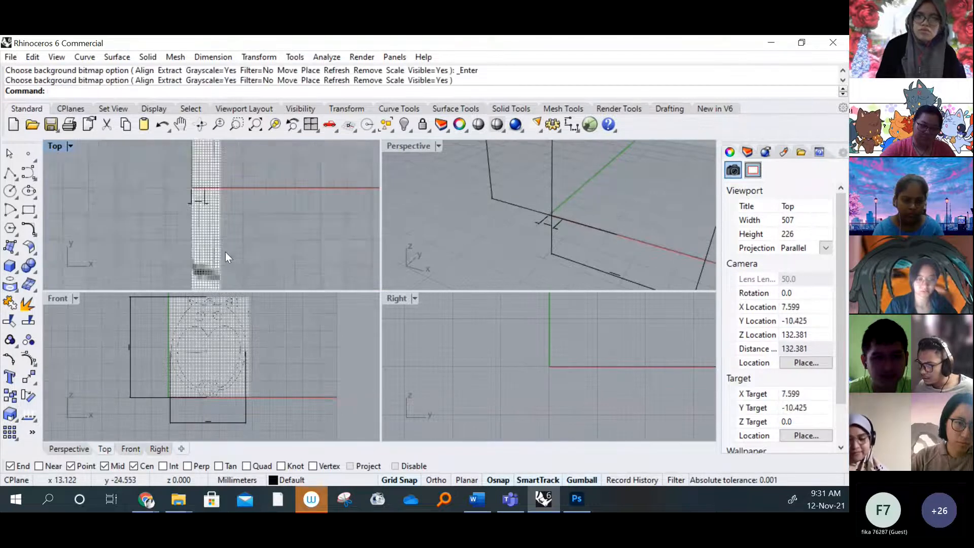
scroll(215, 238, "up", 3)
Undo the last change and redo it to restore the 5 mm dimension
key("ctrl+z")
left_click(71, 147)
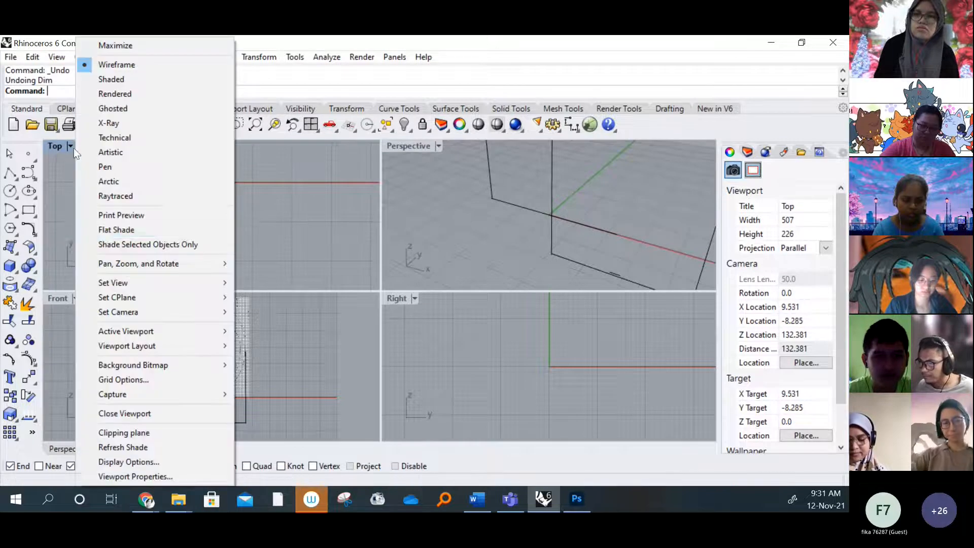
left_click(293, 248)
left_click(32, 57)
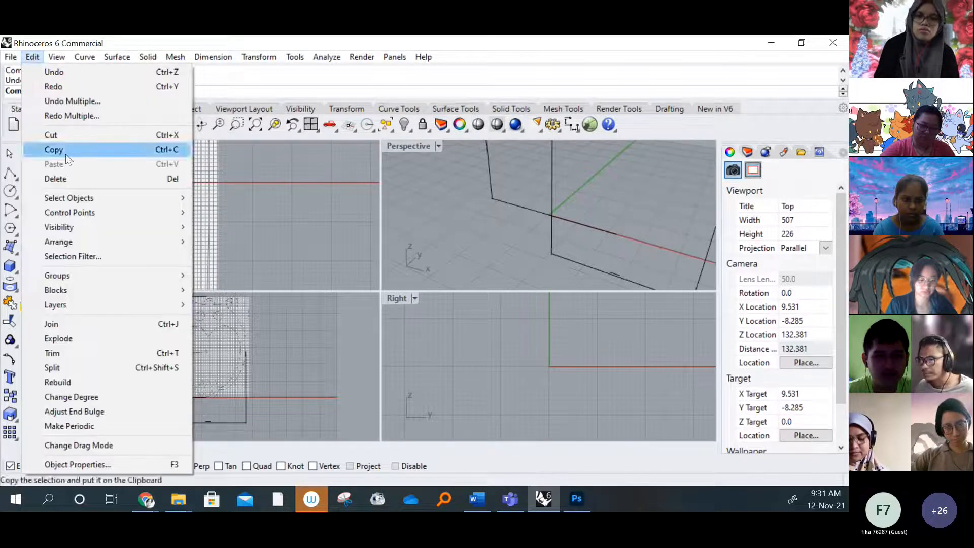
left_click(60, 87)
scroll(218, 229, "up", 3)
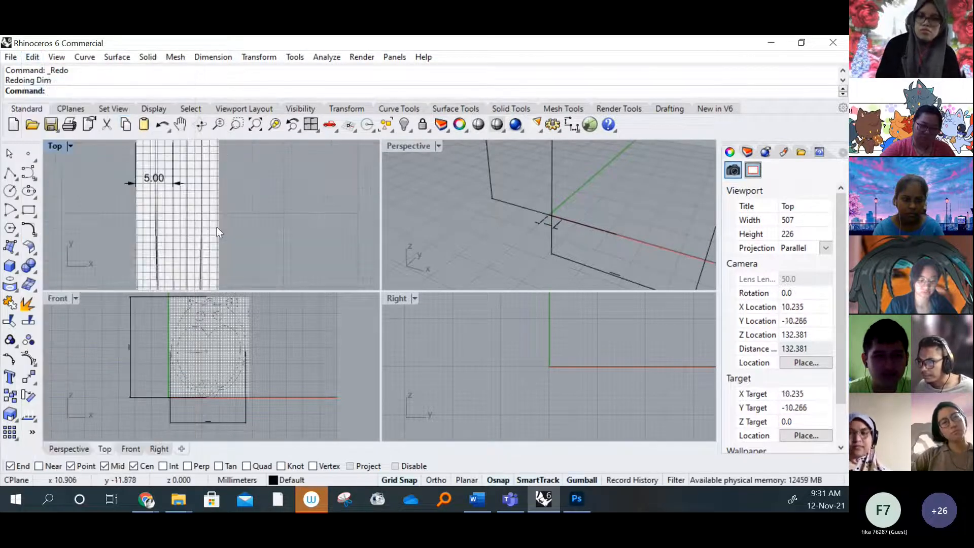
Remove the enlarged top-view background bitmap from the Top viewport, leaving the 5 mm dimension in place
left_click(71, 147)
mouse_move(210, 367)
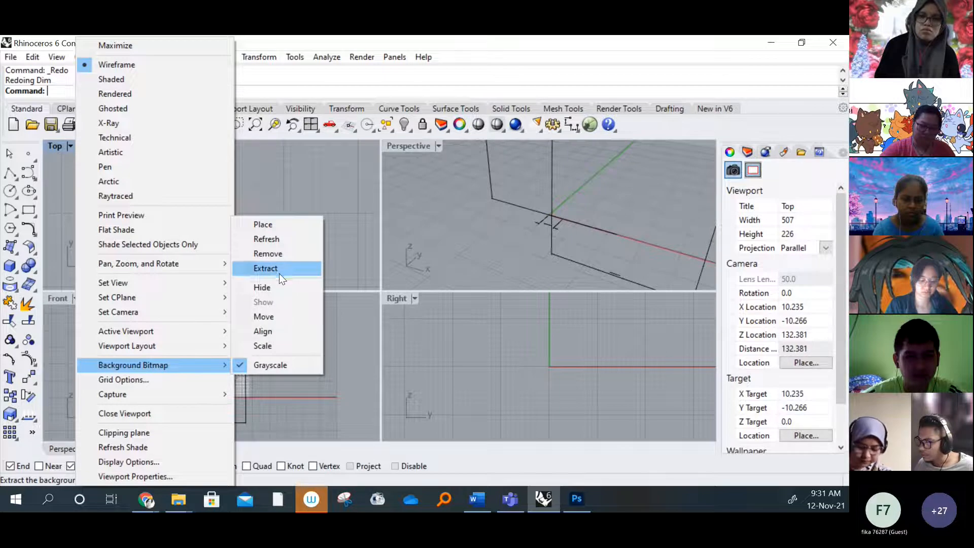
left_click(280, 257)
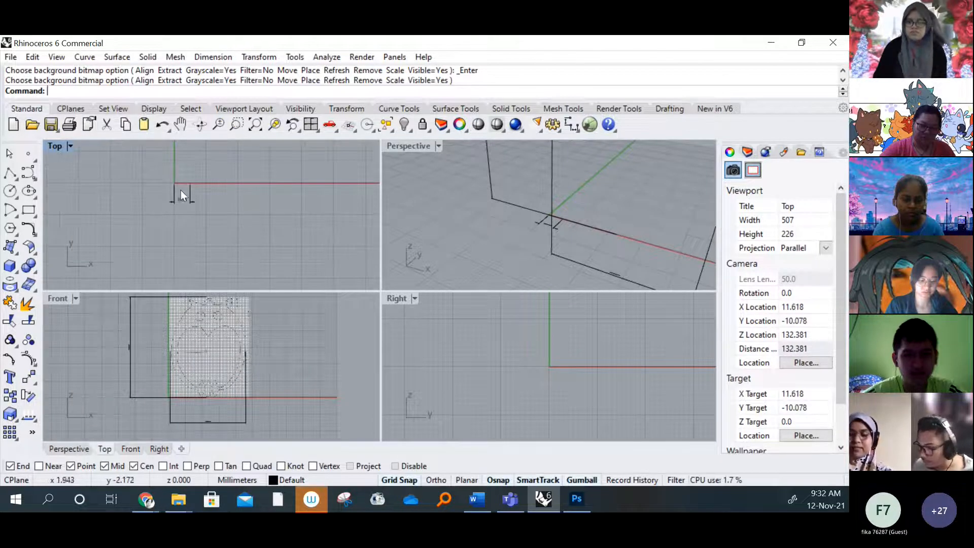
scroll(185, 191, "up", 12)
right_click_drag(187, 219, 222, 231)
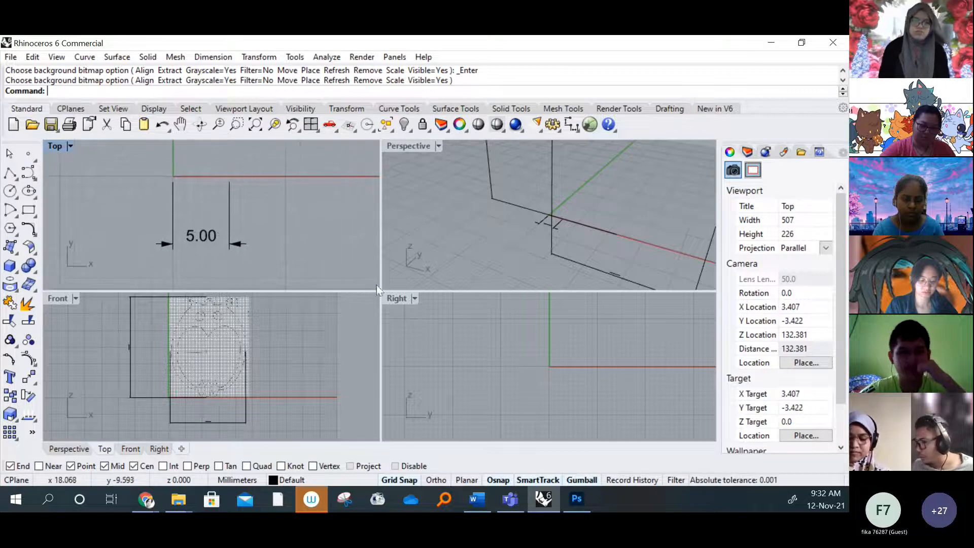
Start placing a background bitmap in the Right viewport
left_click(400, 300)
right_click_drag(589, 347, 508, 347)
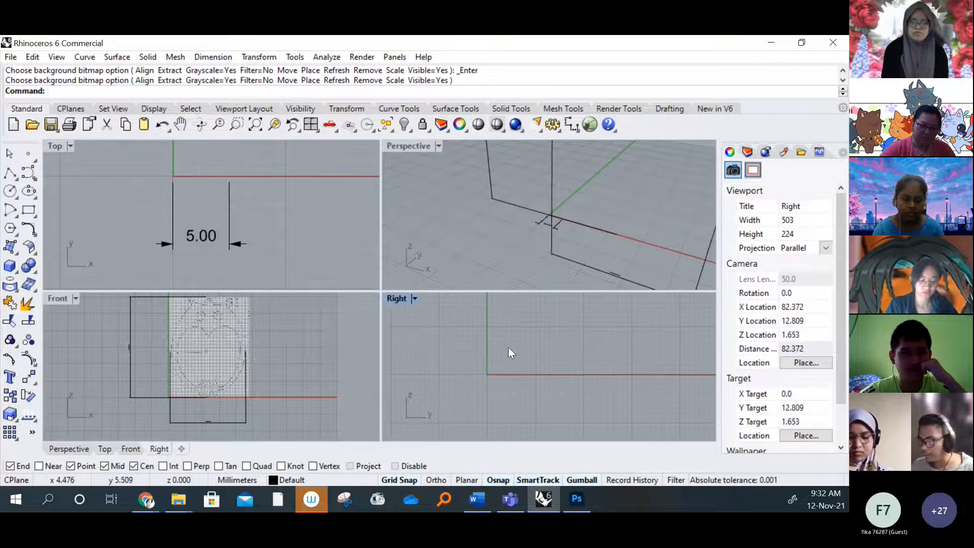
left_click(415, 299)
mouse_move(522, 366)
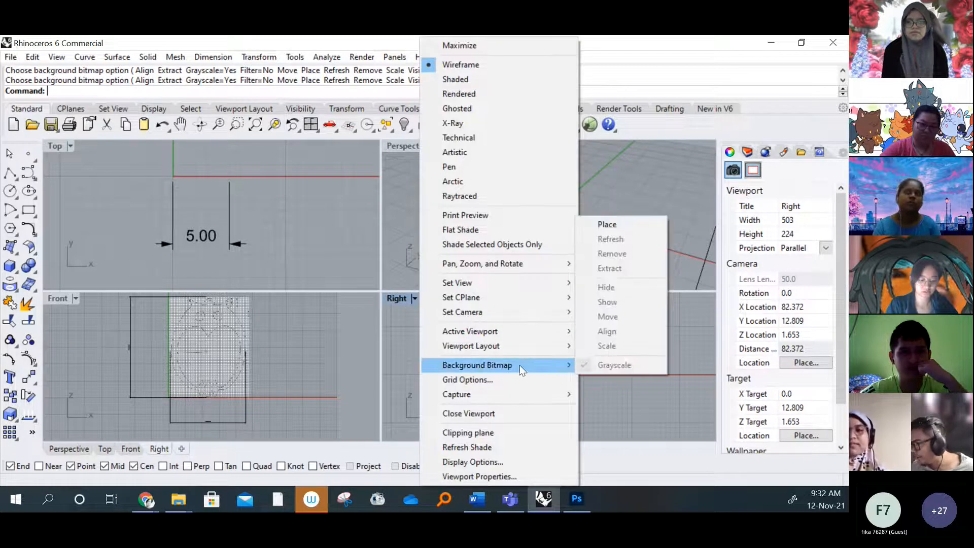
left_click(608, 226)
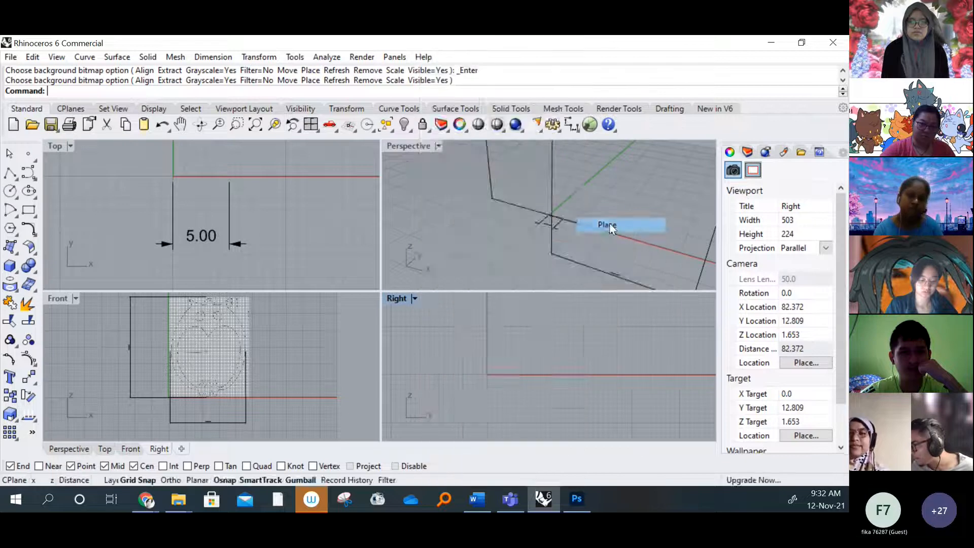
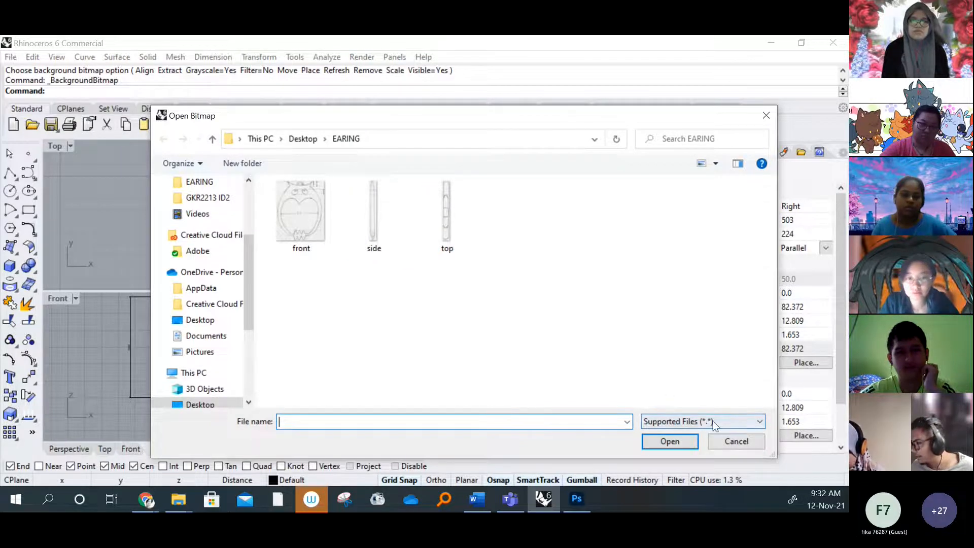
Load the top image as a background bitmap in the Top viewport, with its first corner at the origin
left_click(736, 441)
left_click(67, 149)
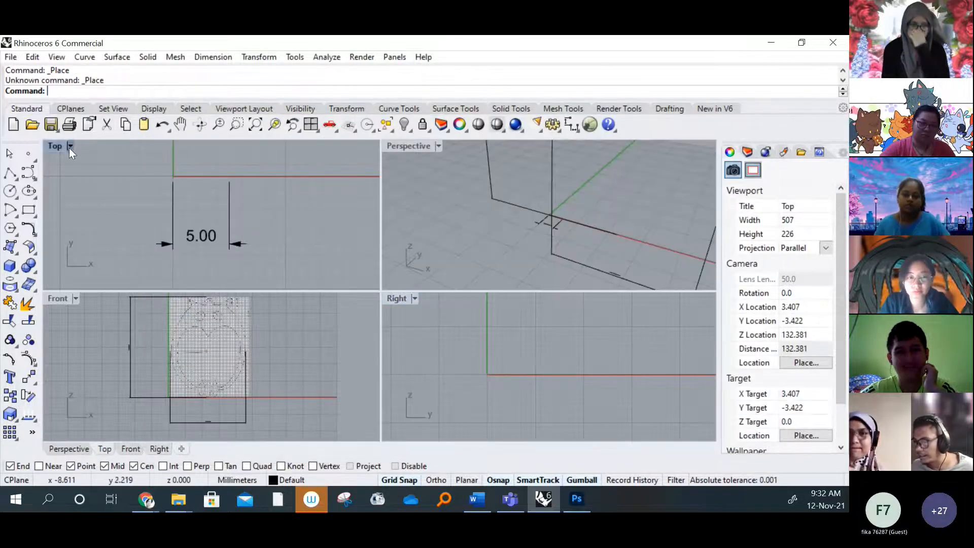
left_click(70, 147)
mouse_move(208, 368)
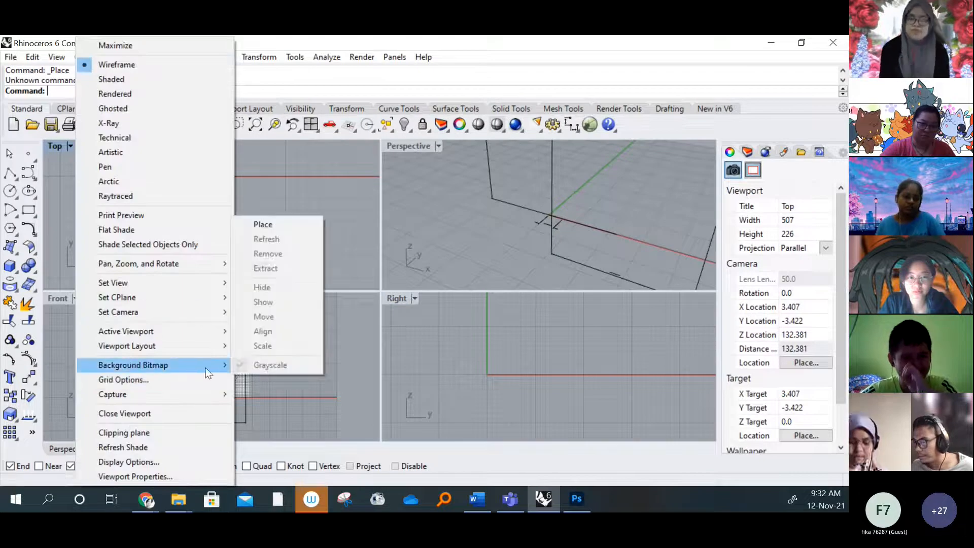
left_click(268, 226)
left_click(448, 230)
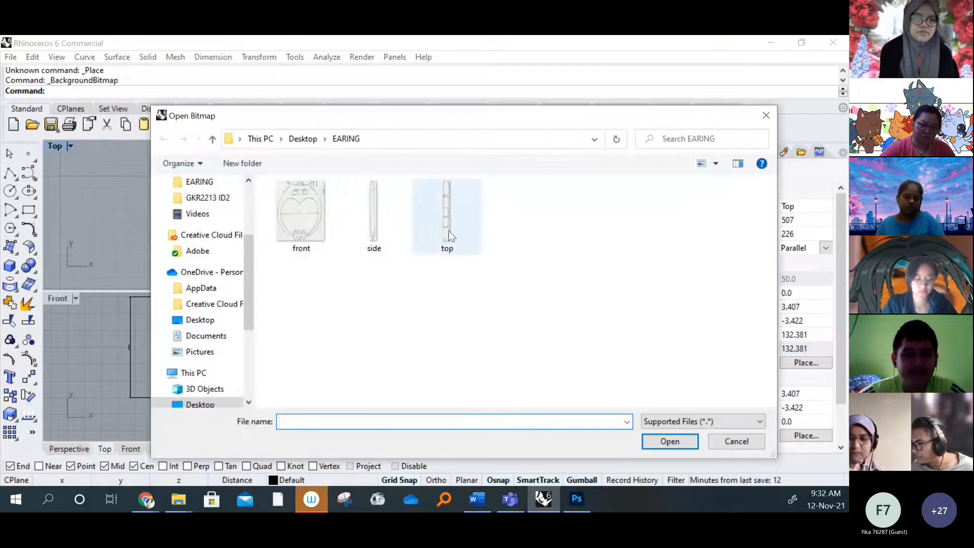
left_click(668, 441)
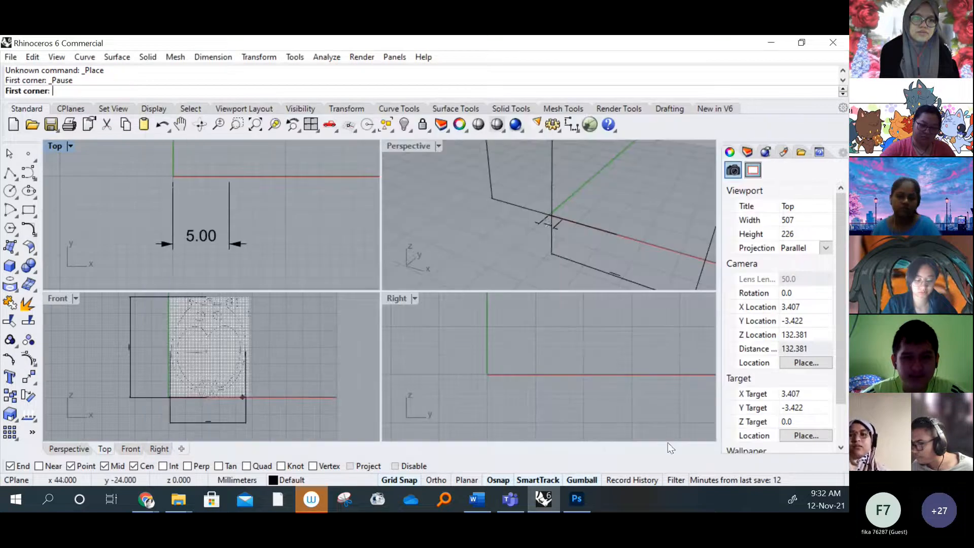
scroll(174, 178, "up", 4)
left_click(170, 173)
Set the top-view bitmap's second corner so the image extends upward with its width matching the 5 mm dimension
scroll(237, 223, "down", 8)
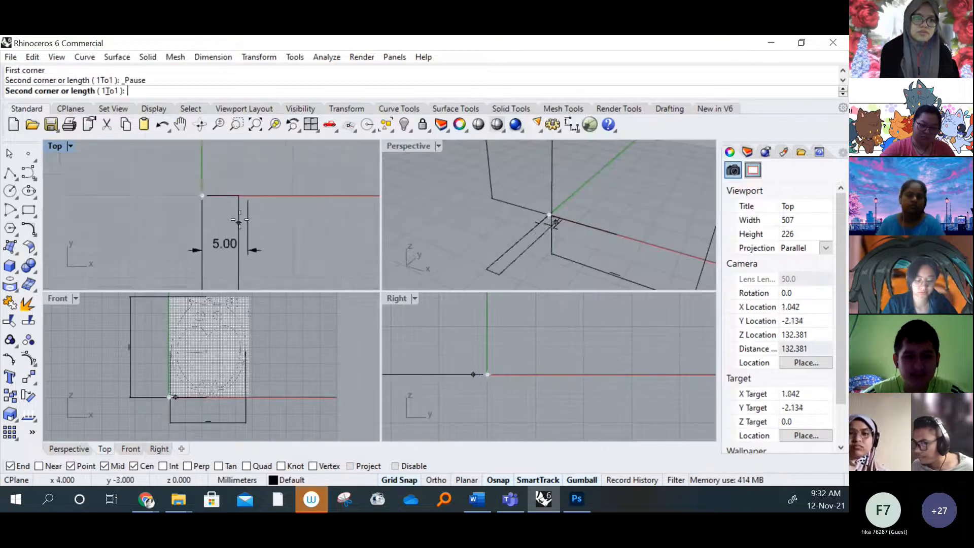
right_click_drag(259, 177, 234, 241)
scroll(235, 234, "down", 8)
right_click_drag(236, 200, 219, 248)
scroll(220, 248, "down", 6)
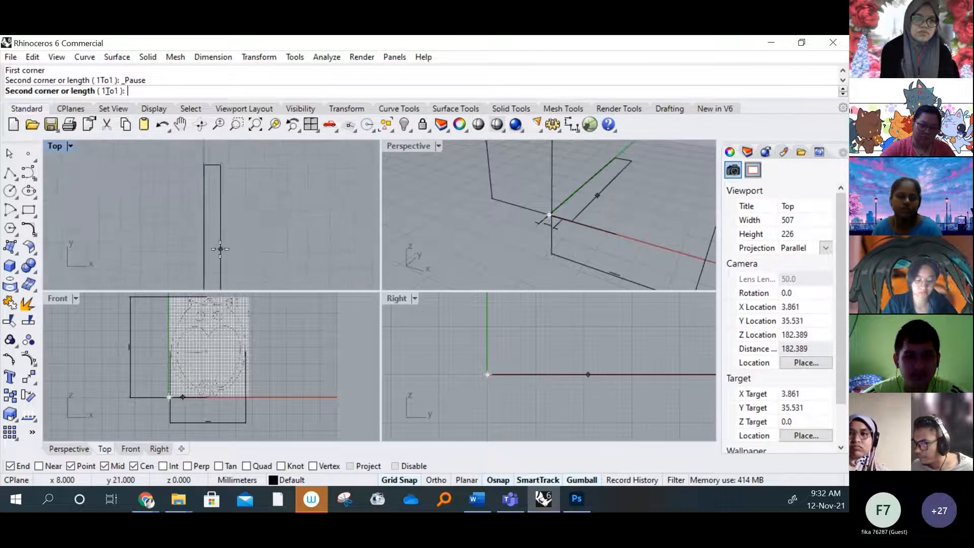
scroll(213, 236, "up", 8)
scroll(213, 234, "up", 2)
left_click(212, 237)
scroll(254, 224, "down", 8)
scroll(254, 224, "up", 6)
right_click_drag(183, 147, 223, 233)
scroll(248, 194, "down", 6)
scroll(246, 192, "up", 8)
right_click_drag(245, 192, 150, 157)
scroll(284, 216, "down", 6)
Examine the placed bitmap in the Top viewport and the vertical height dimension beside the owl in the Front viewport
right_click_drag(457, 331, 473, 341)
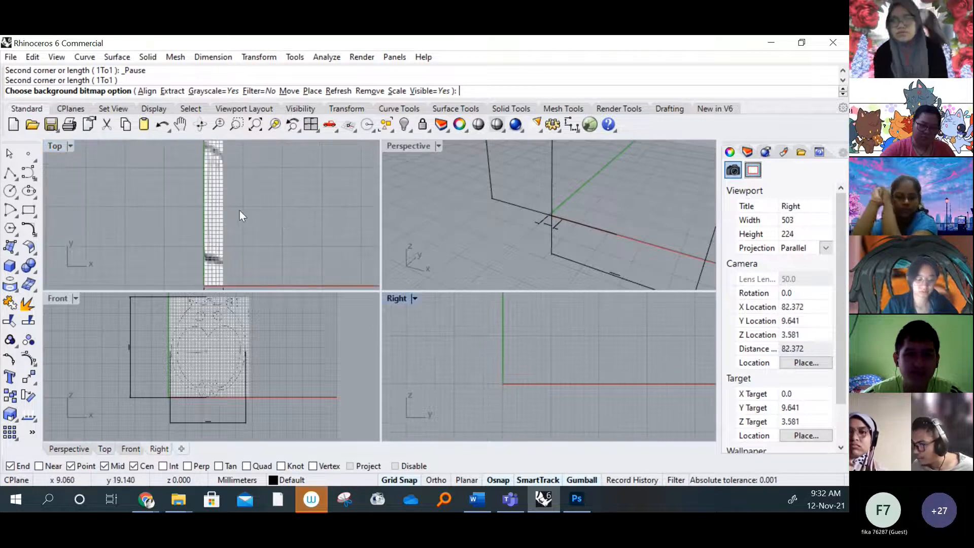
scroll(239, 210, "down", 4)
right_click_drag(240, 210, 218, 210)
left_click(402, 296)
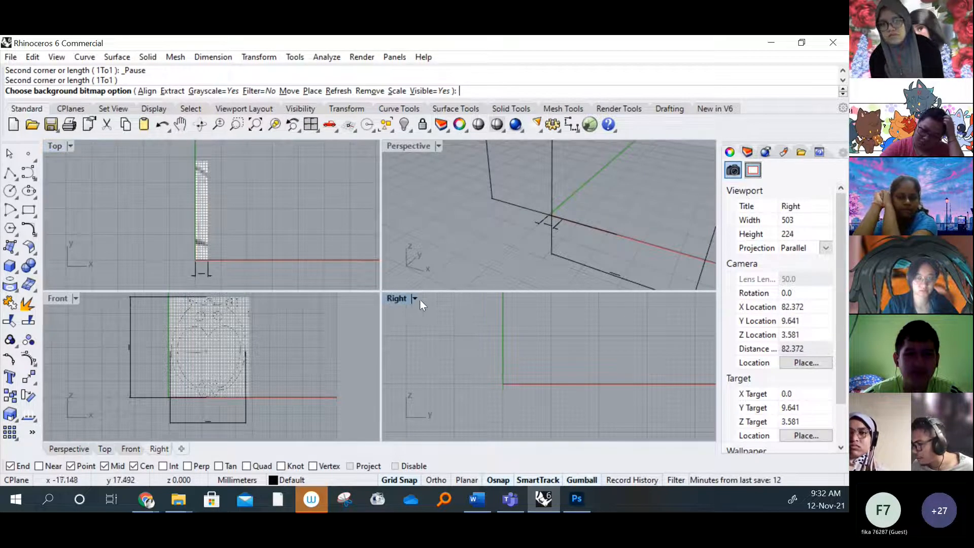
right_click_drag(519, 381, 501, 382)
scroll(154, 338, "up", 3)
right_click_drag(154, 339, 190, 350)
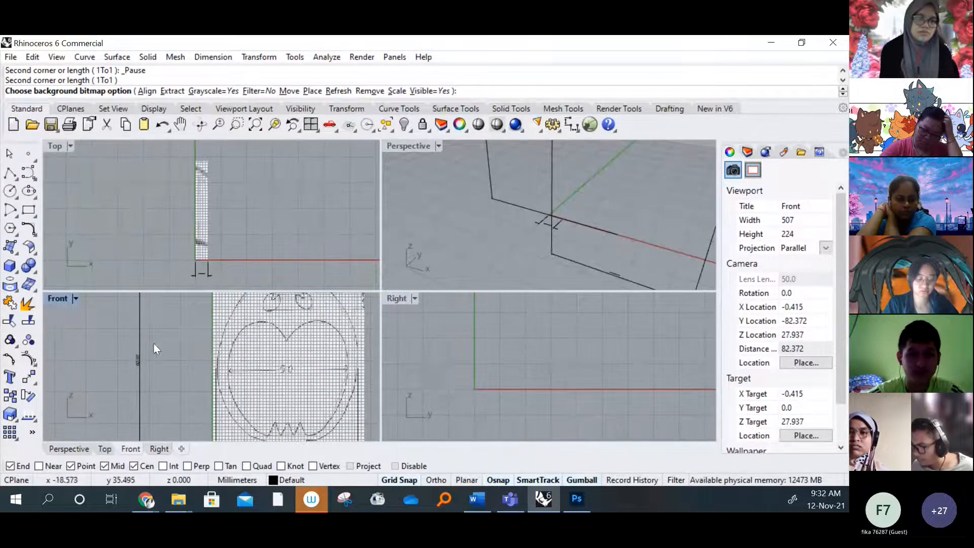
scroll(139, 378, "up", 10)
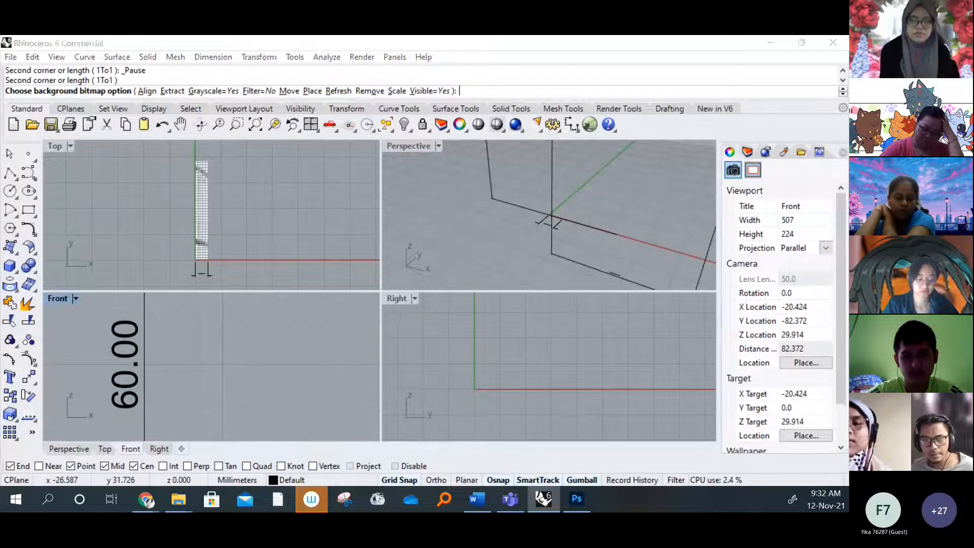
scroll(211, 311, "down", 5)
Add a 60 mm vertical dimension upward from the origin in the Right viewport, with the dimension line about 16 mm outside the vertical axis
left_click(403, 309)
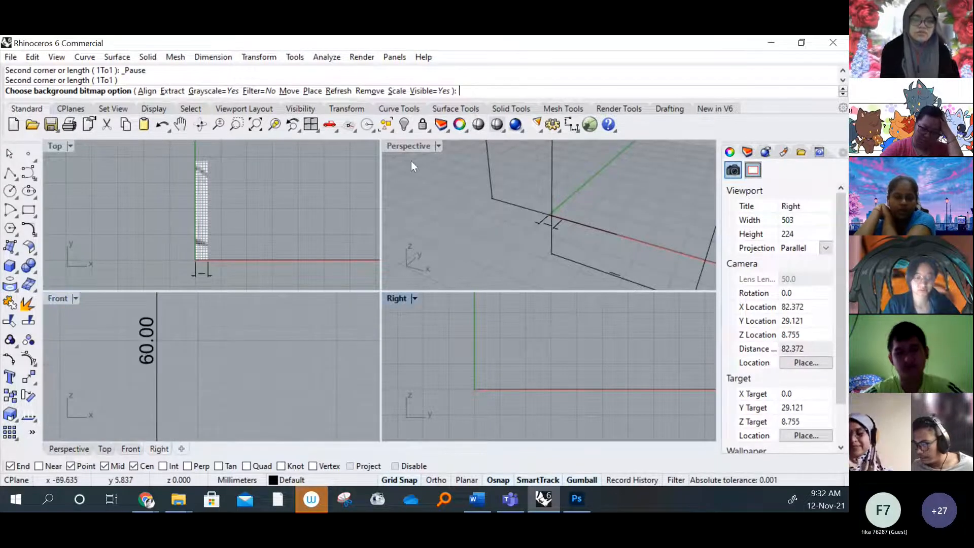
left_click(214, 59)
left_click(238, 72)
scroll(475, 385, "up", 15)
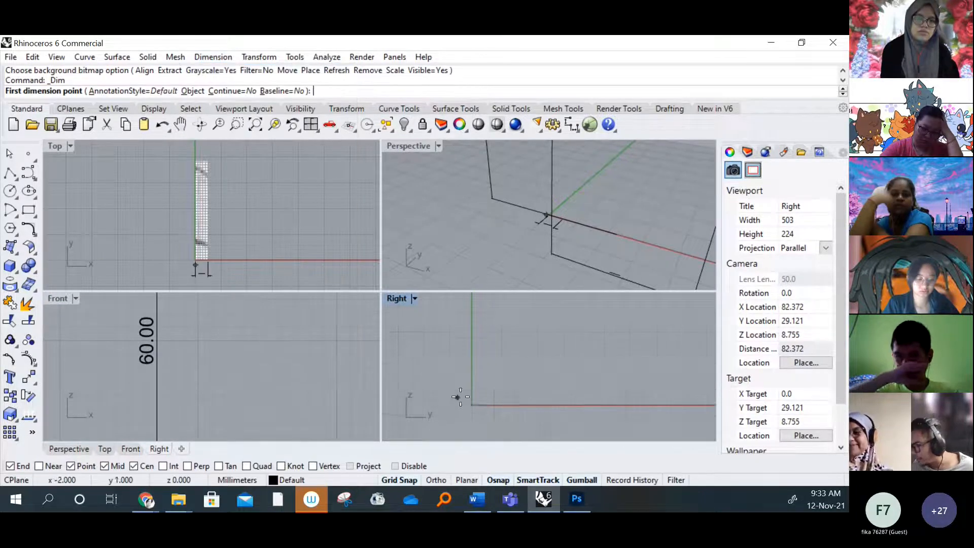
left_click(496, 415)
scroll(521, 364, "down", 5)
scroll(505, 344, "up", 3)
scroll(497, 343, "down", 2)
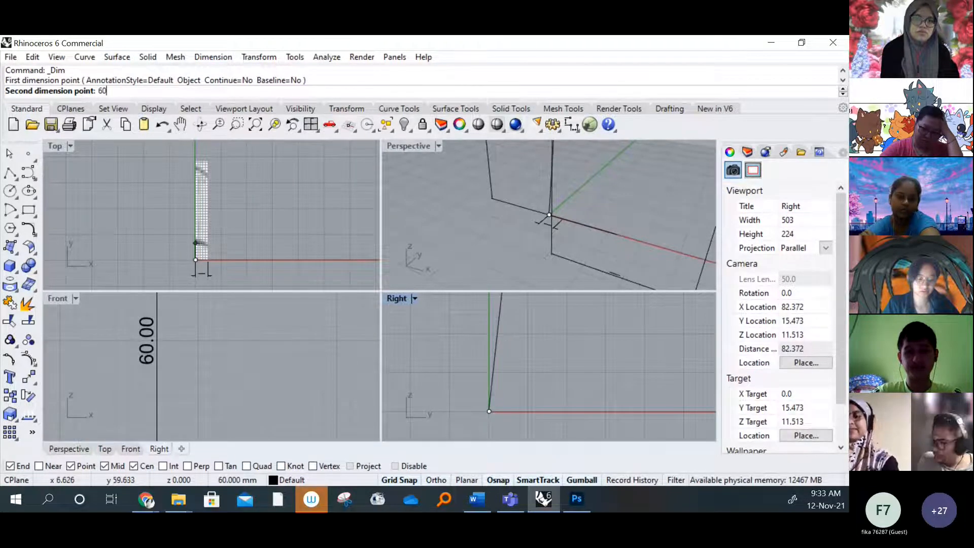
scroll(467, 345, "down", 13)
right_click_drag(483, 348, 457, 394)
key("Return")
left_click(426, 347)
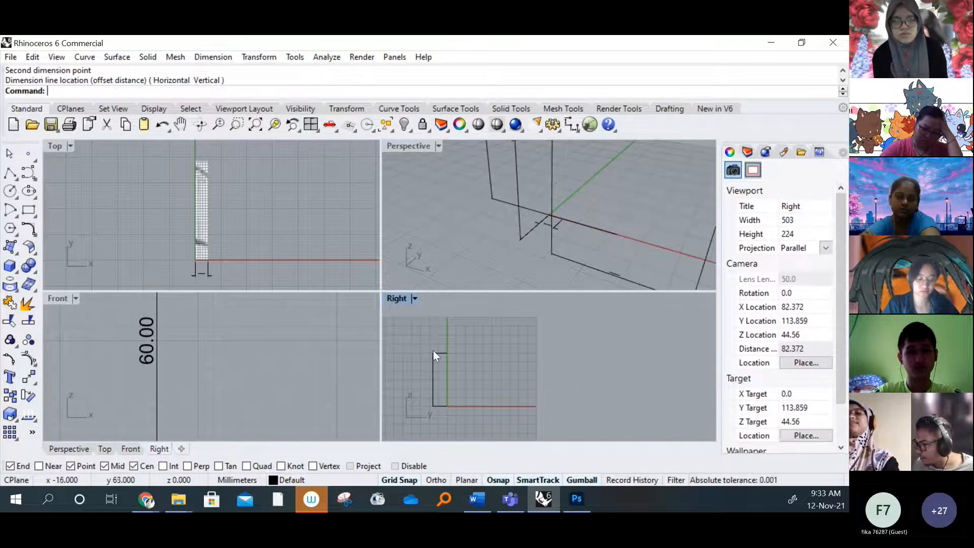
scroll(434, 378, "up", 3)
scroll(446, 382, "down", 4)
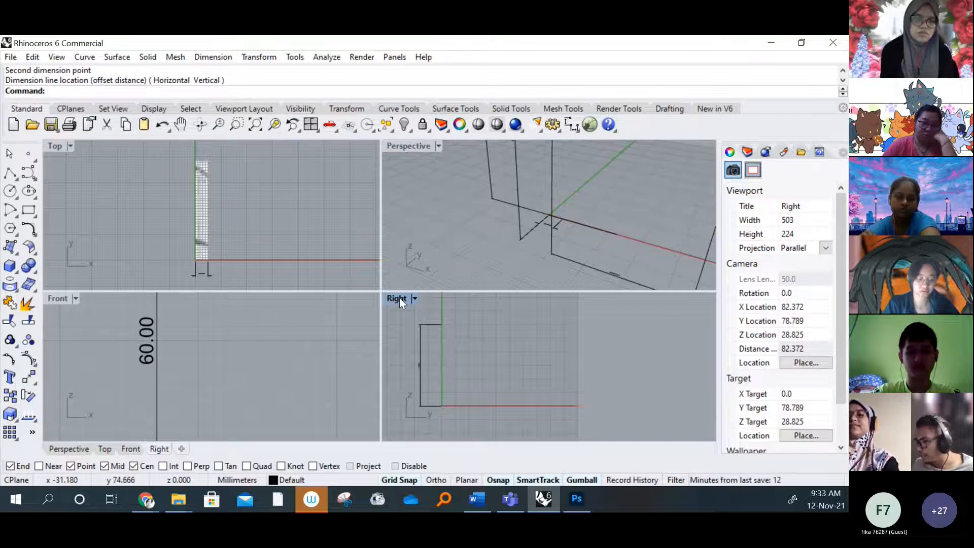
Load the side image as a background bitmap in the Right viewport, with its first corner at the origin
left_click(414, 298)
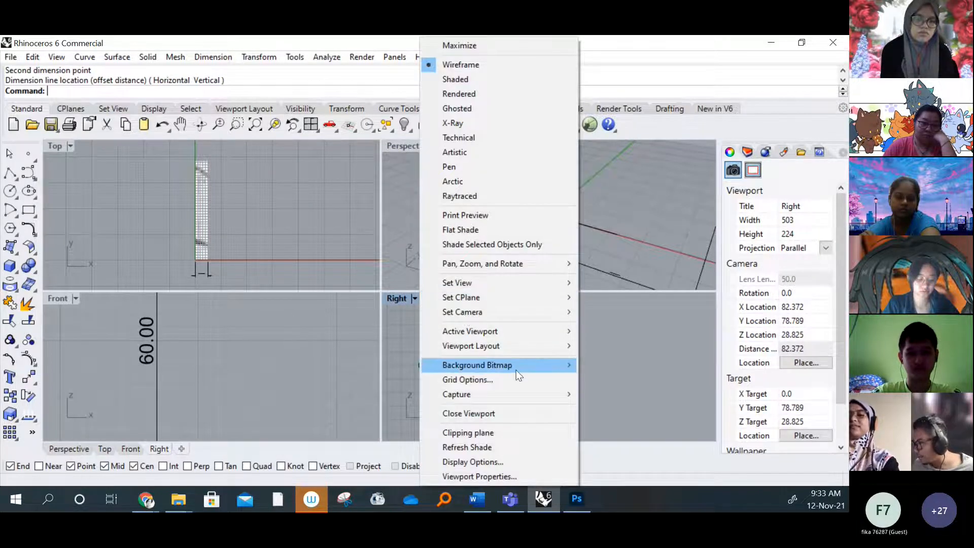
mouse_move(516, 370)
left_click(601, 225)
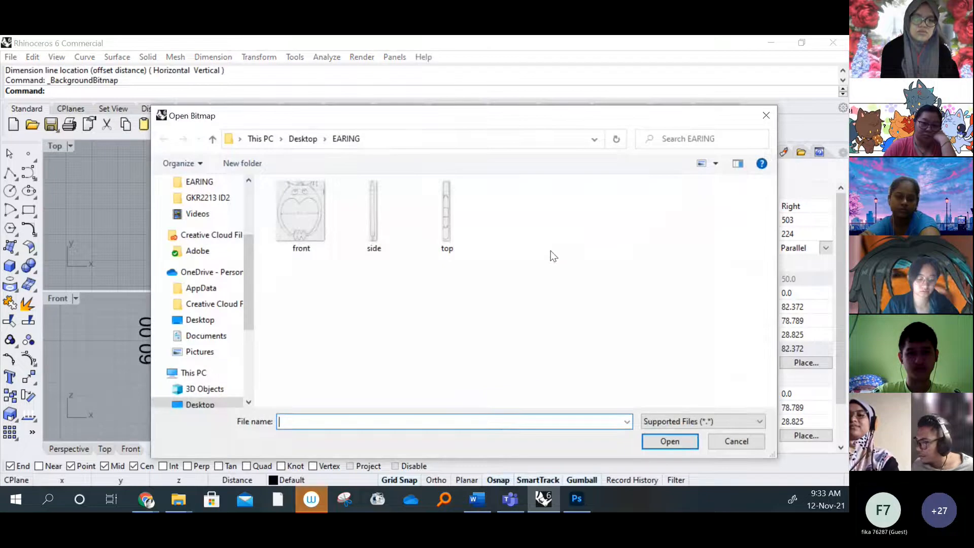
left_click(375, 222)
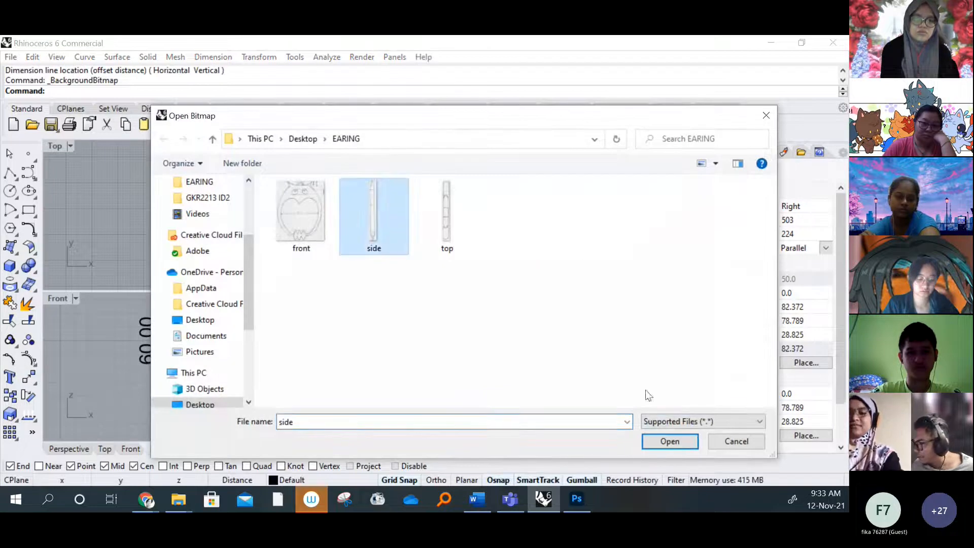
left_click(669, 442)
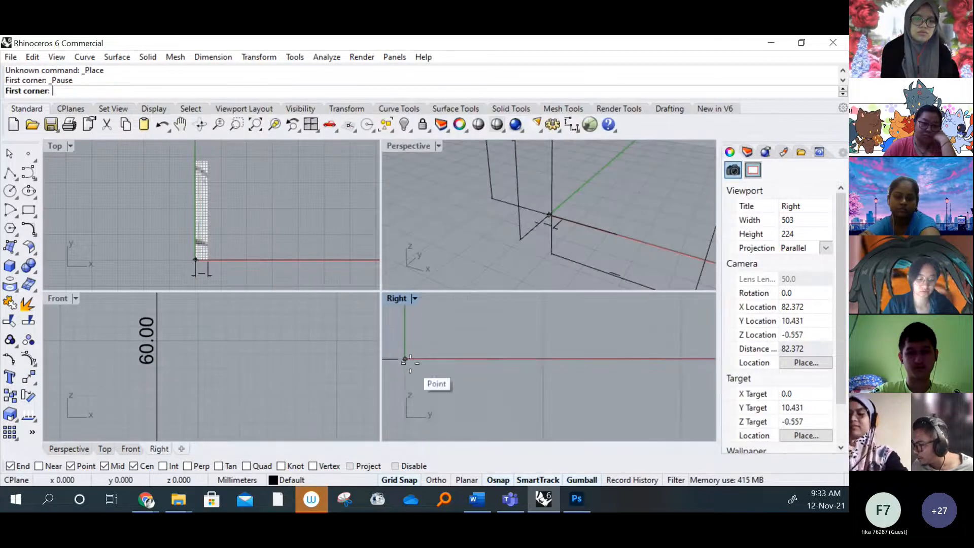
left_click(409, 363)
Try to size the side-view bitmap by setting its second corner at the upper end of the 60 mm dimension
scroll(526, 342, "down", 6)
right_click_drag(527, 341, 500, 385)
scroll(507, 378, "down", 8)
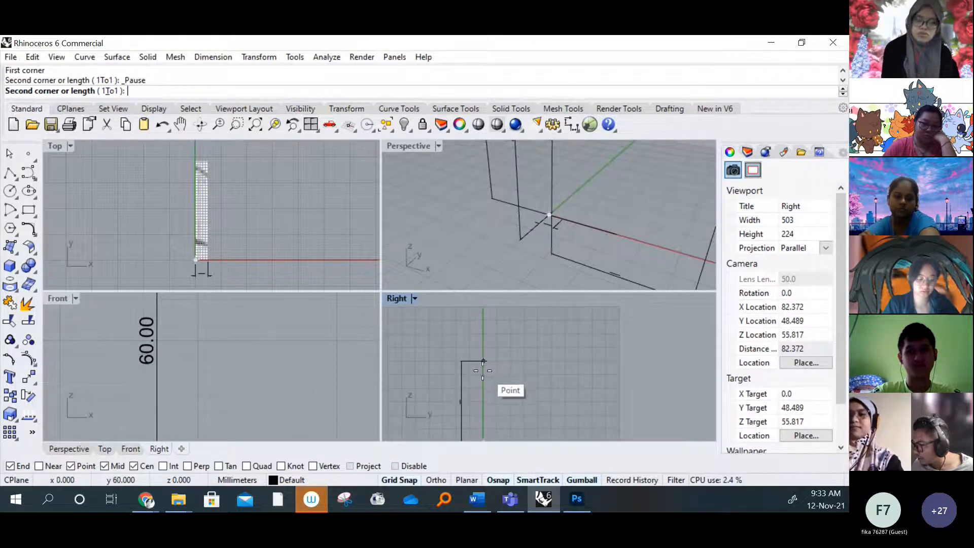
scroll(490, 360, "down", 8)
scroll(483, 402, "up", 6)
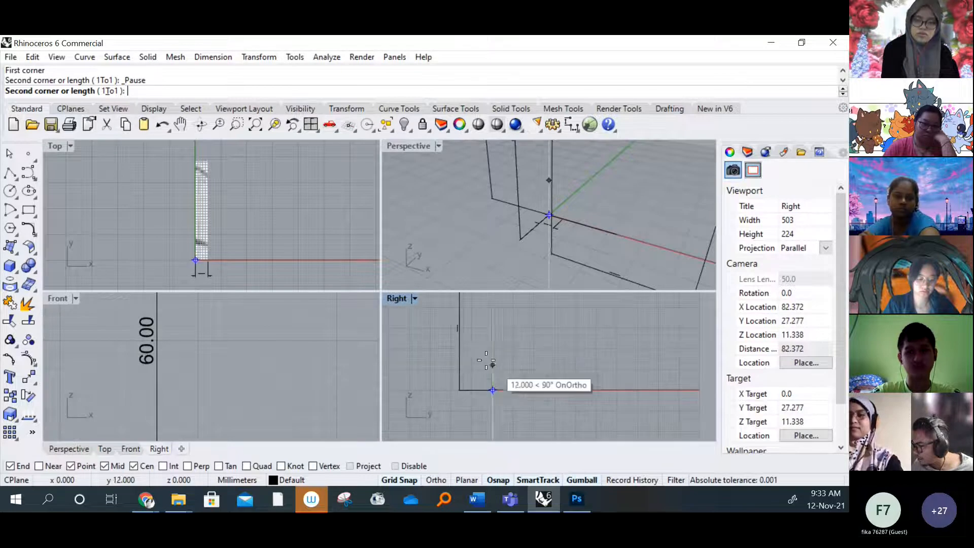
scroll(467, 345, "up", 4)
scroll(480, 375, "down", 4)
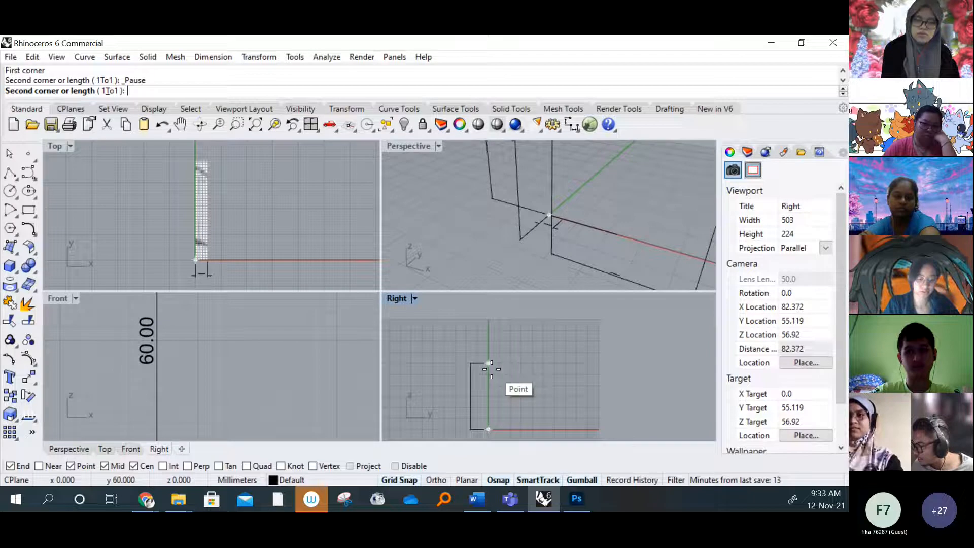
left_click(491, 369)
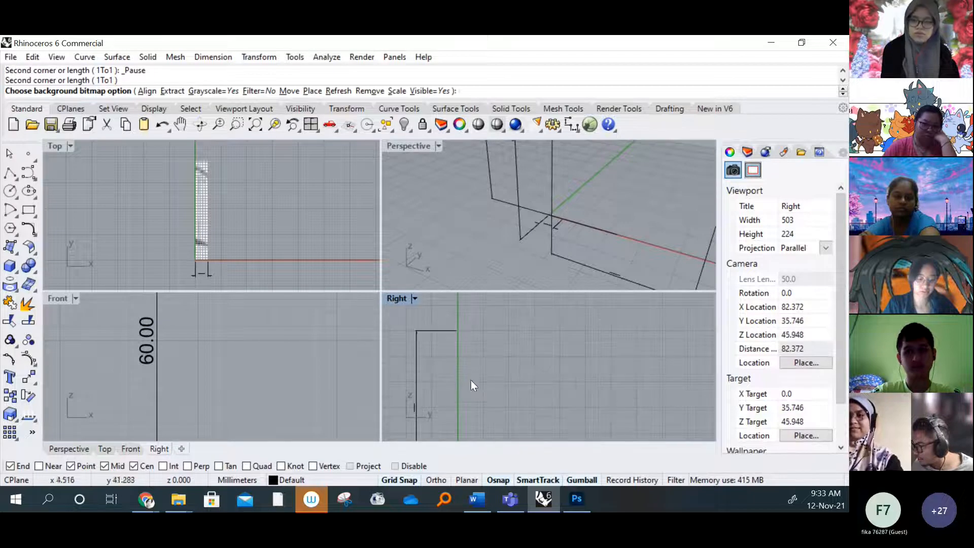
scroll(476, 352, "down", 8)
right_click_drag(483, 391, 463, 381)
scroll(463, 381, "up", 4)
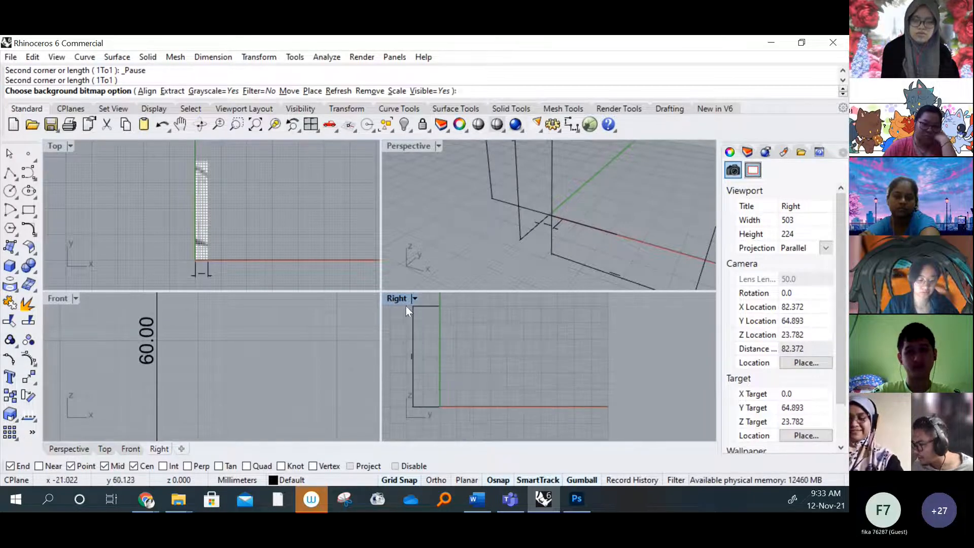
right_click_drag(416, 308, 436, 311)
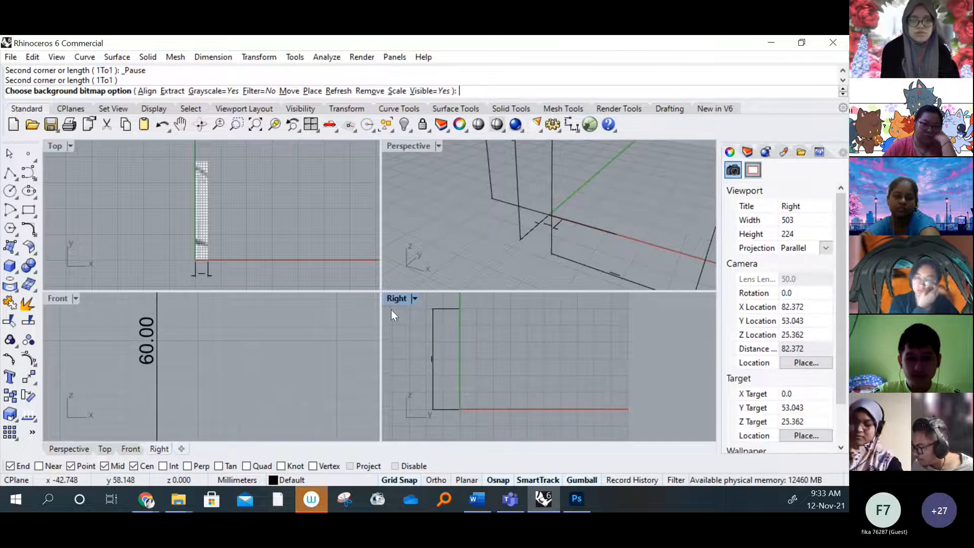
left_click(414, 299)
left_click(686, 364)
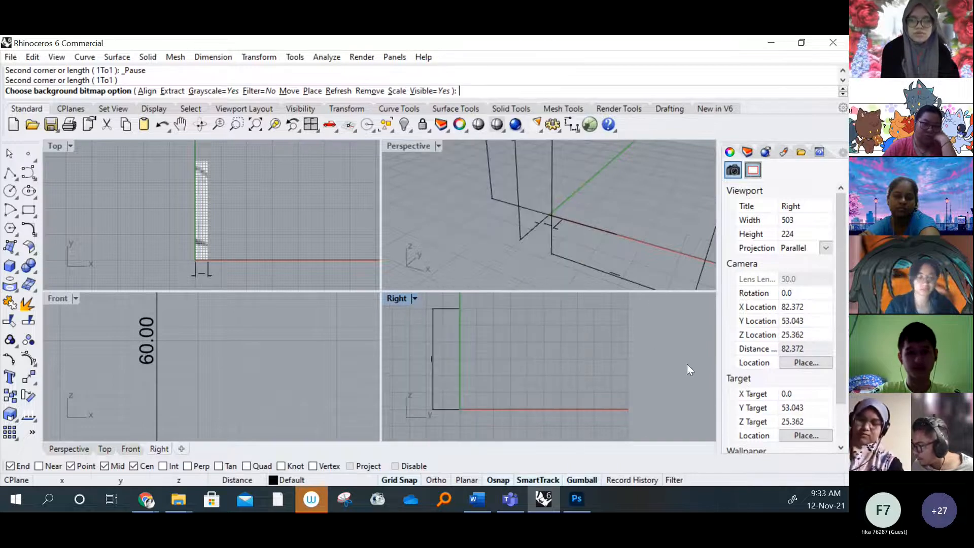
Switch the Perspective viewport to Rendered display and back to Wireframe
left_click(439, 146)
left_click(494, 94)
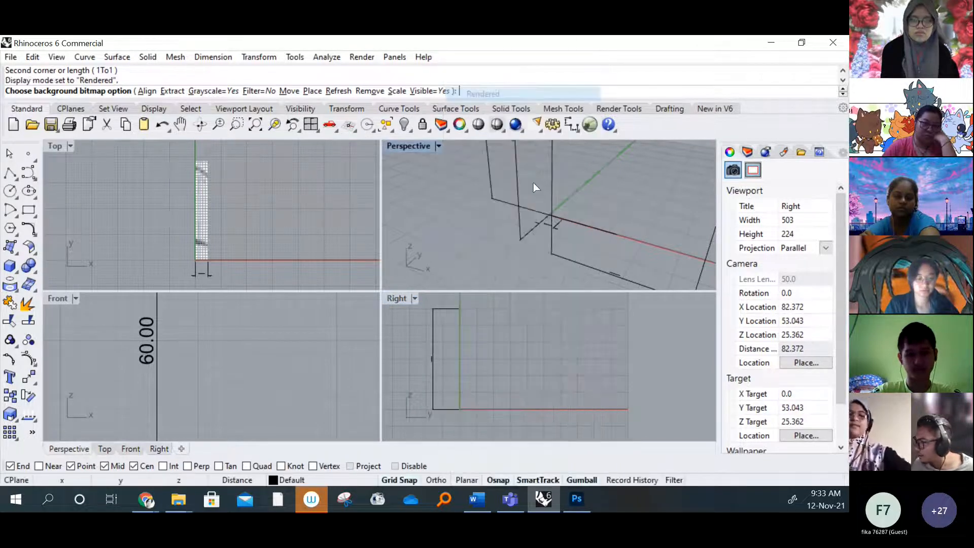
right_click_drag(535, 187, 542, 208)
left_click(438, 146)
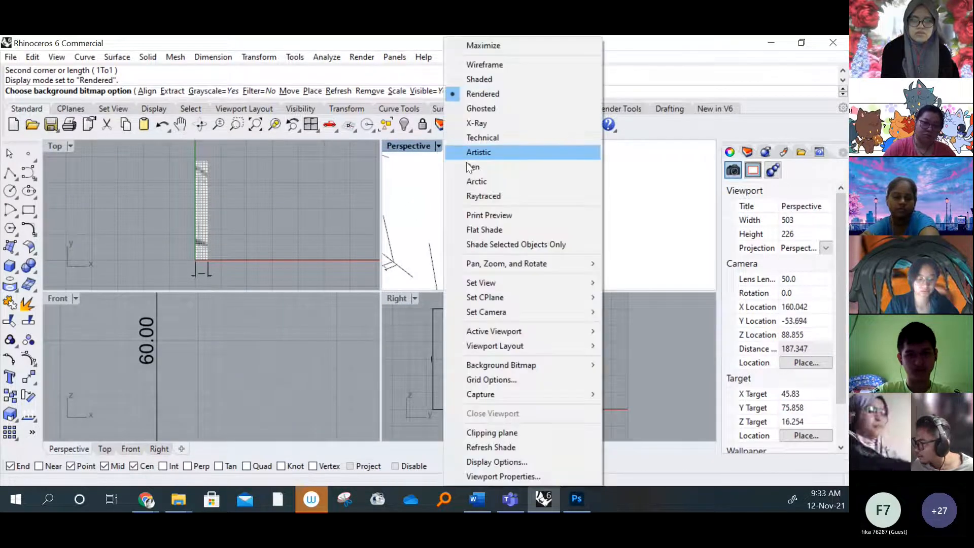
left_click(485, 66)
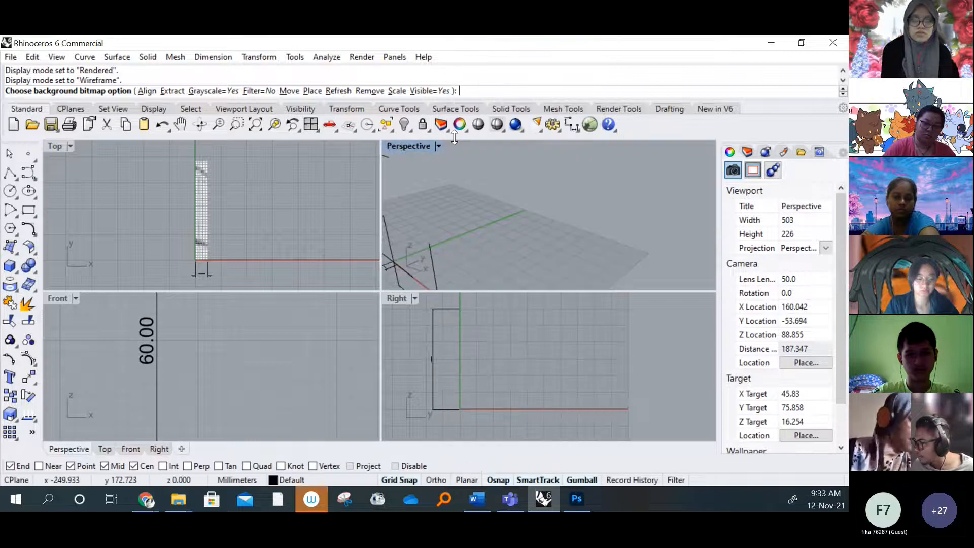
right_click_drag(503, 241, 576, 211, "shift")
Examine the height dimension in the Right viewport and compare it with the bitmaps in the Top and Front viewports
right_click_drag(458, 386, 480, 381)
scroll(471, 378, "up", 5)
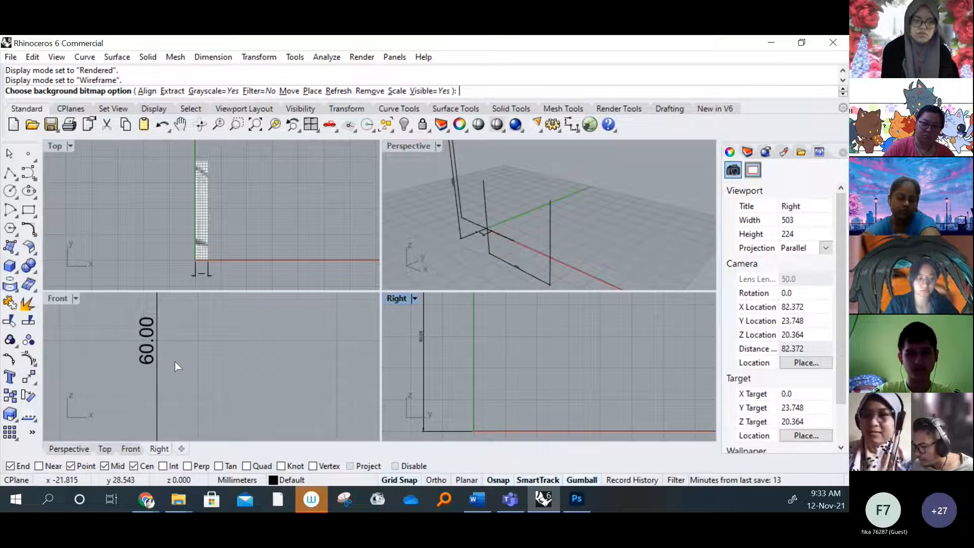
scroll(175, 366, "up", 6)
scroll(180, 242, "up", 3)
right_click_drag(458, 358, 470, 354)
scroll(470, 354, "down", 5)
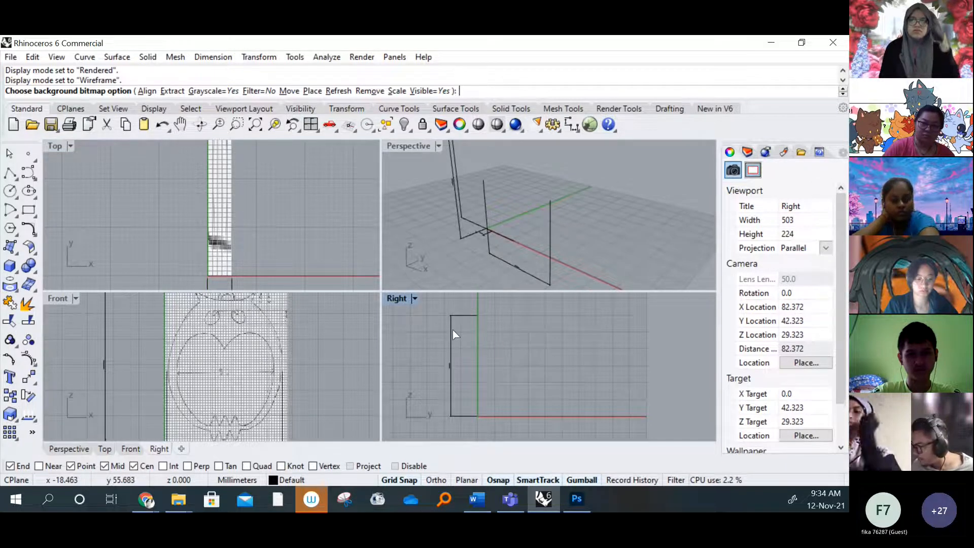
scroll(480, 369, "up", 5)
scroll(480, 369, "down", 5)
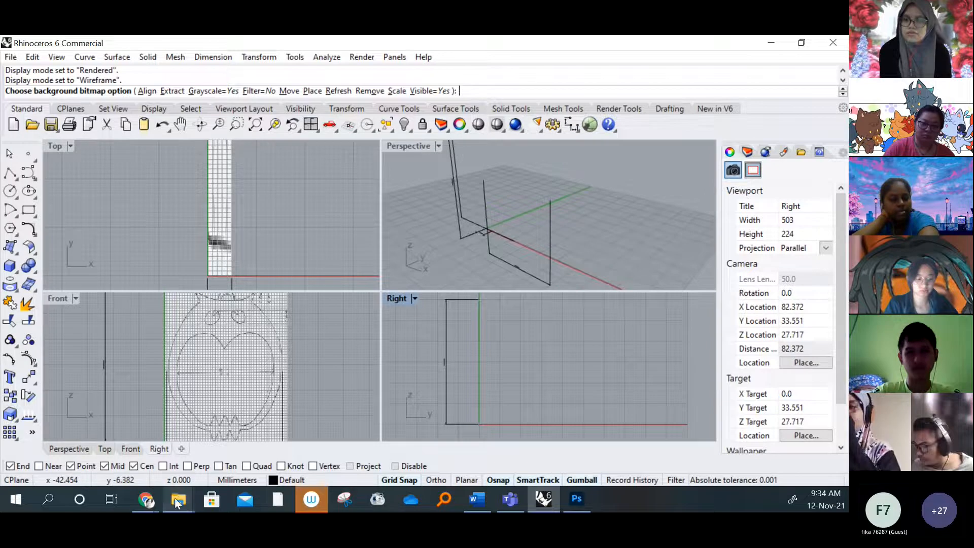
Open the side image from the EARING folder to inspect it, and return to Rhino's Right viewport
mouse_move(177, 501)
left_click(121, 441)
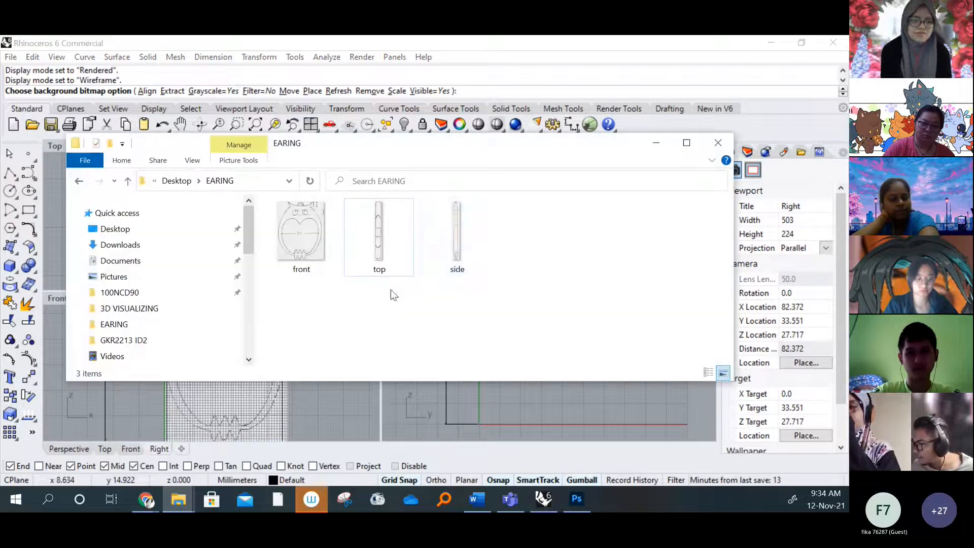
double_click(455, 249)
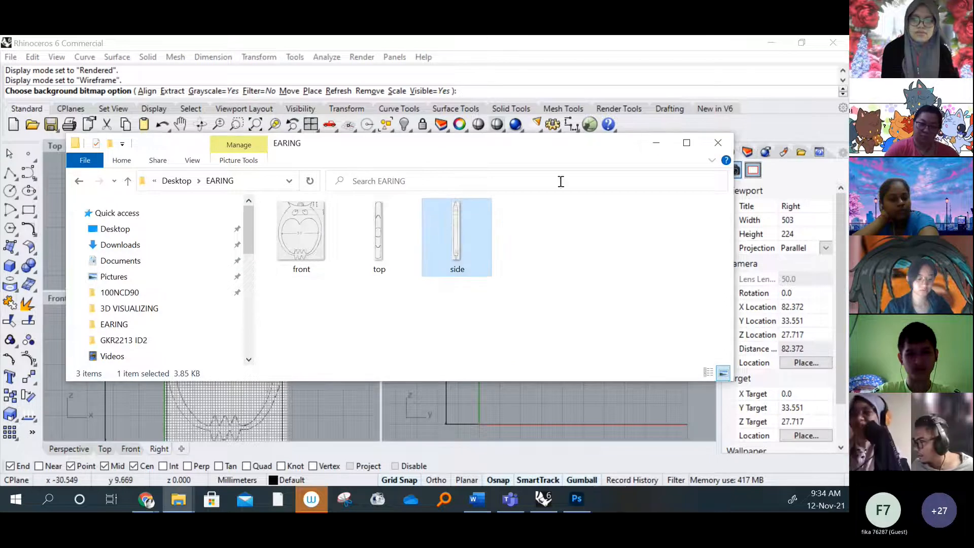
left_click(652, 146)
scroll(476, 373, "down", 8)
right_click_drag(479, 380, 479, 399)
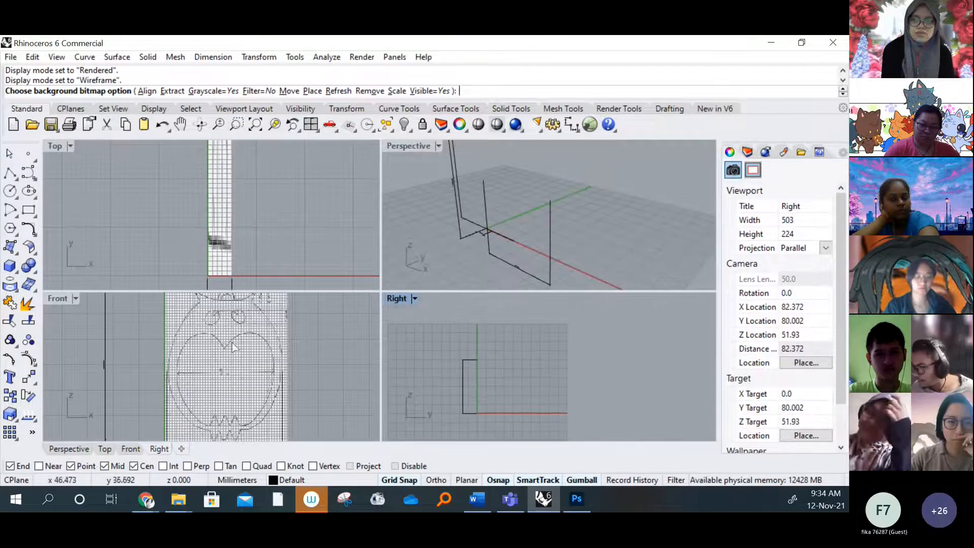
Compare the Front and Top bitmaps with their reference dimensions, and inspect the 45 mm width dimension in the Perspective viewport
scroll(239, 379, "down", 5)
scroll(260, 374, "up", 3)
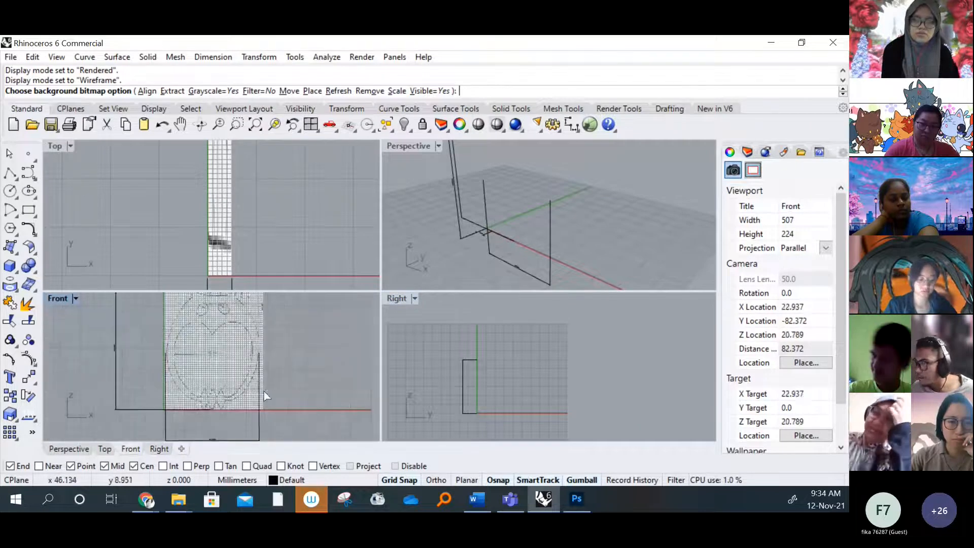
scroll(226, 210, "down", 3)
right_click_drag(252, 193, 205, 228)
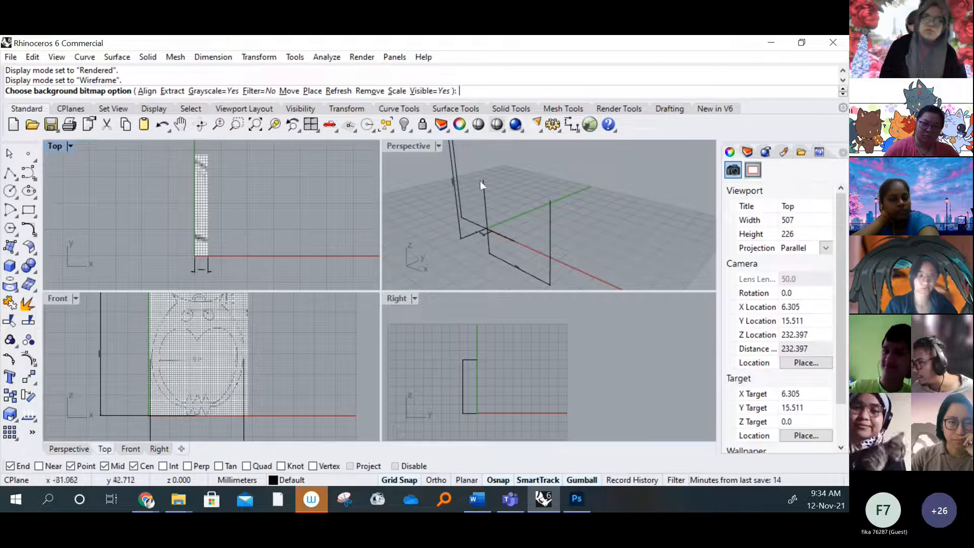
right_click_drag(597, 236, 650, 204)
right_click_drag(536, 265, 586, 264)
scroll(593, 255, "up", 5)
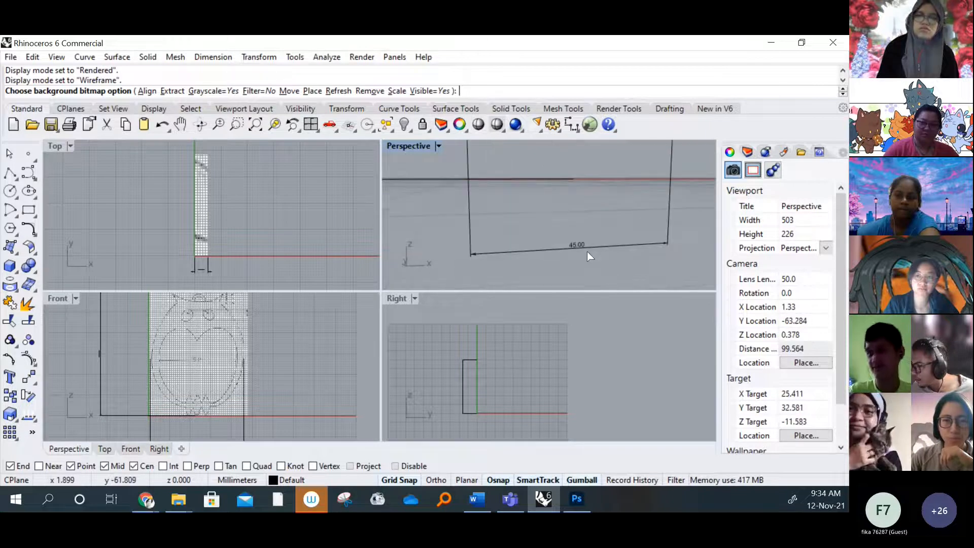
scroll(583, 250, "down", 2)
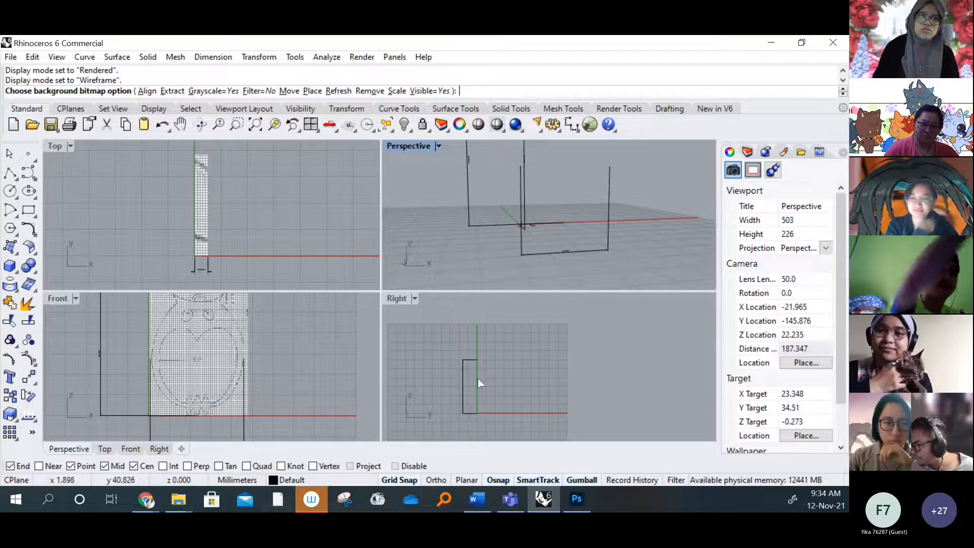
End the background bitmap command and select the 60 mm height dimension in the Right viewport to check its position in the other viewports
left_click(454, 358)
key("Escape")
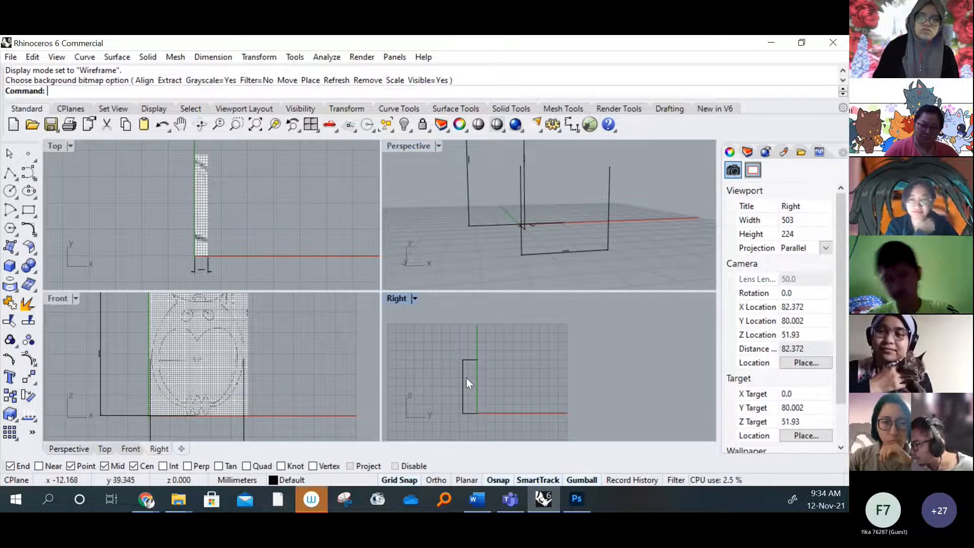
left_click(466, 377)
left_click(592, 223)
right_click_drag(592, 223, 549, 342)
left_click(463, 199)
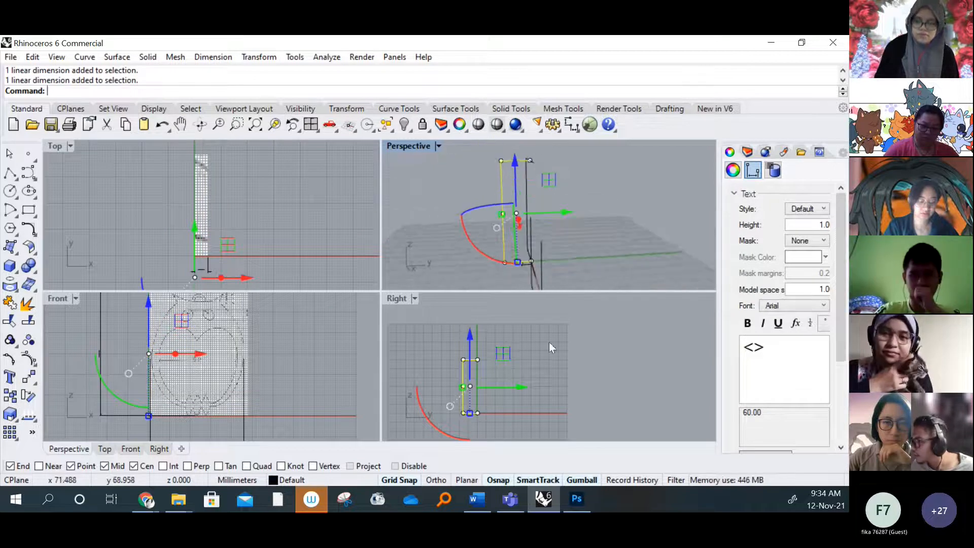
left_click(567, 239)
left_click(504, 229)
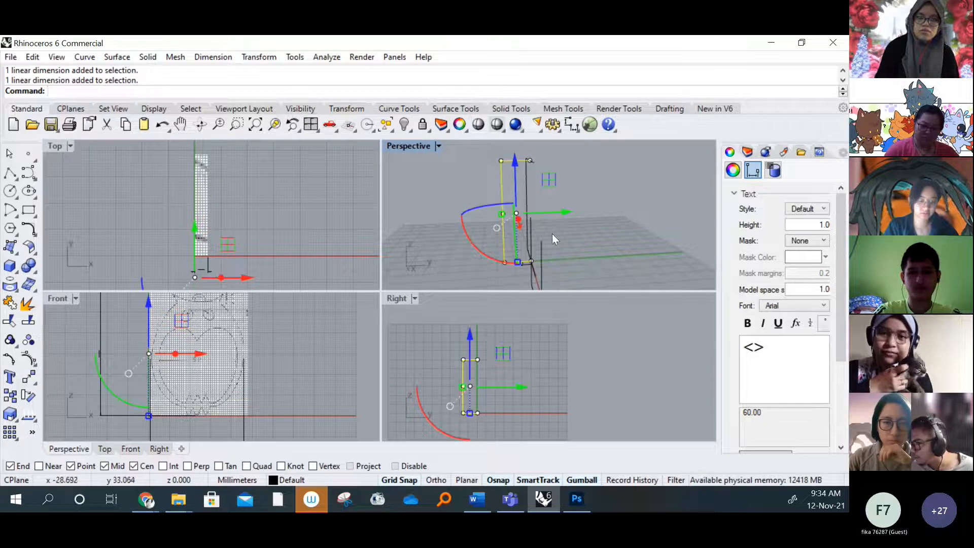
left_click(121, 321)
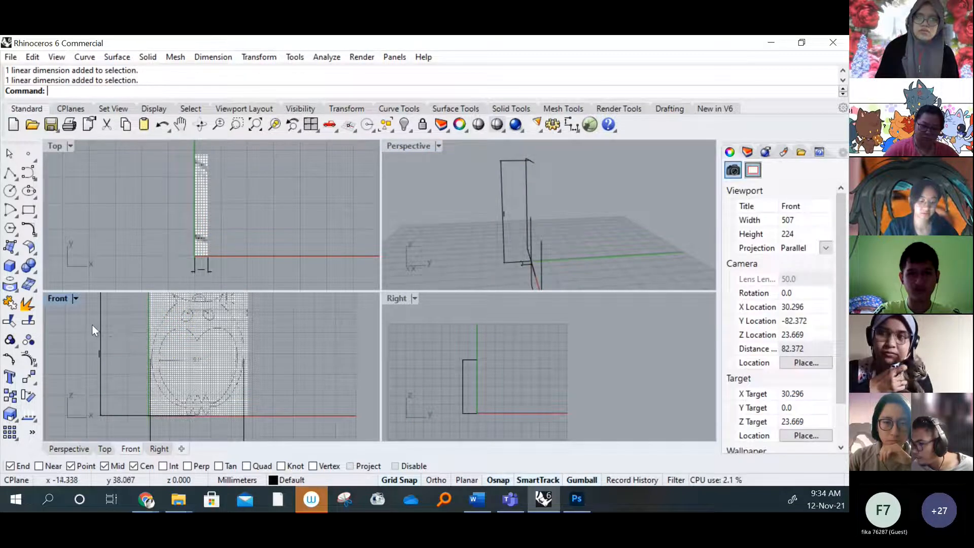
left_click(100, 325)
Examine the orientation of the reference dimensions in the Perspective viewport and compare it with the Right viewport
left_click(596, 178)
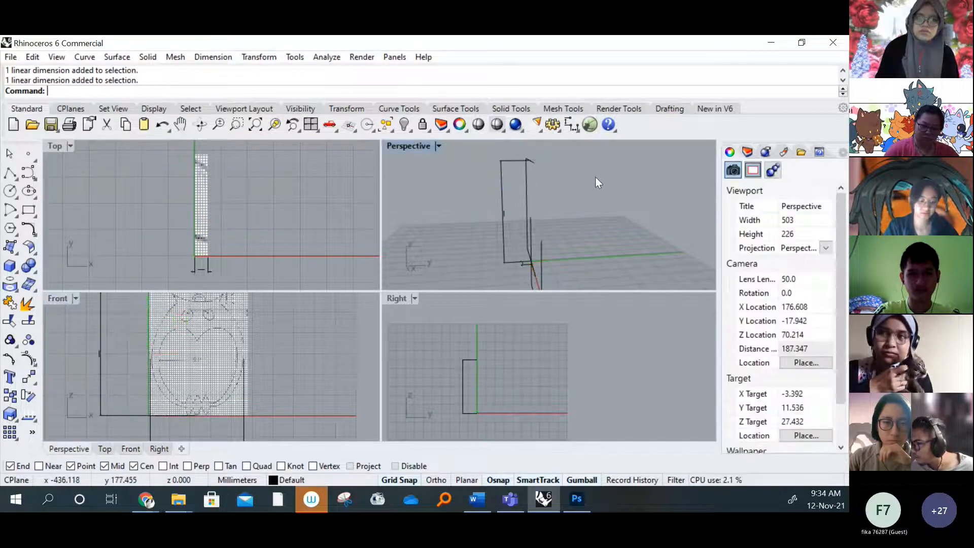
left_click(560, 194)
right_click_drag(560, 193, 470, 195)
left_click(630, 191)
right_click_drag(630, 191, 500, 239)
scroll(480, 413, "up", 10)
right_click_drag(453, 409, 503, 412)
scroll(490, 415, "up", 2)
scroll(488, 389, "down", 3)
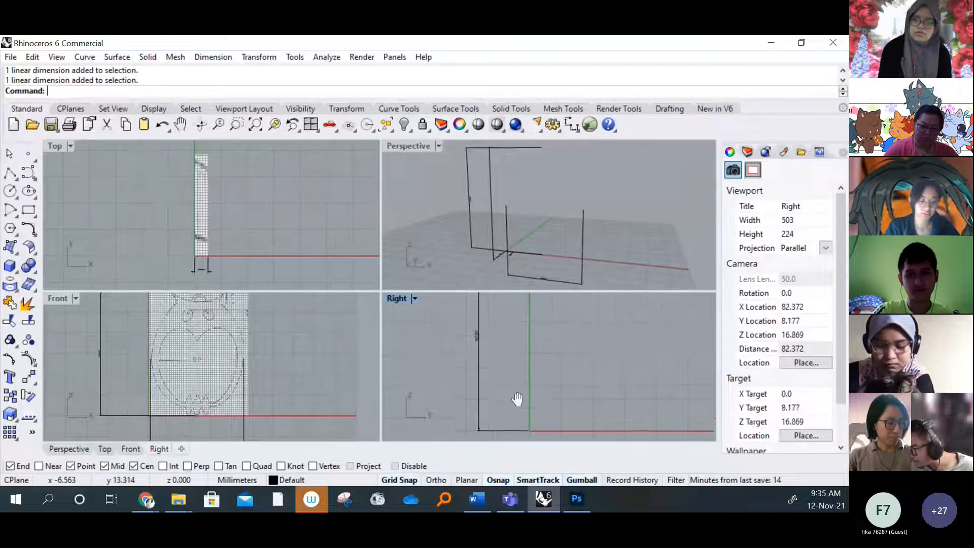
right_click_drag(518, 372, 534, 383)
right_click_drag(589, 271, 540, 212)
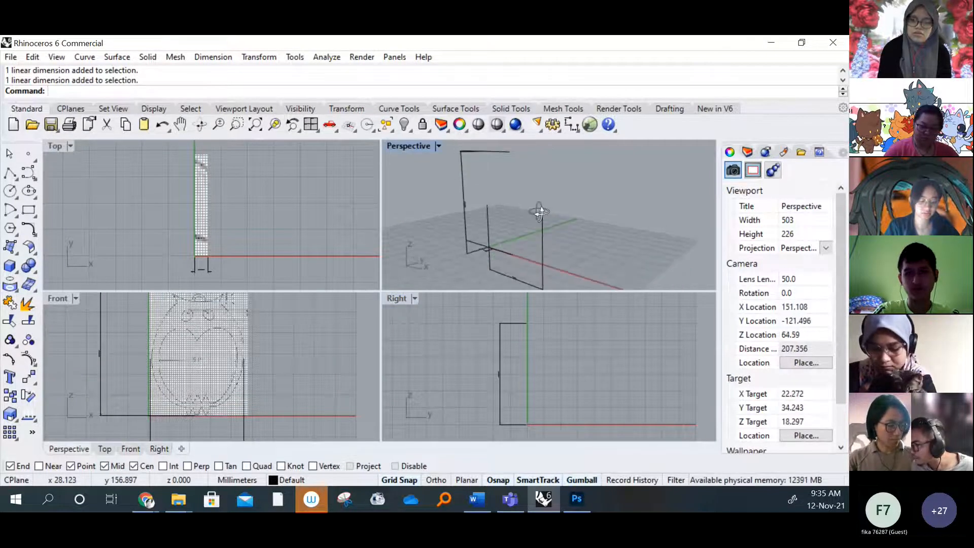
Rotate the side image in the EARING folder to the right and return to Rhino
left_click(415, 298)
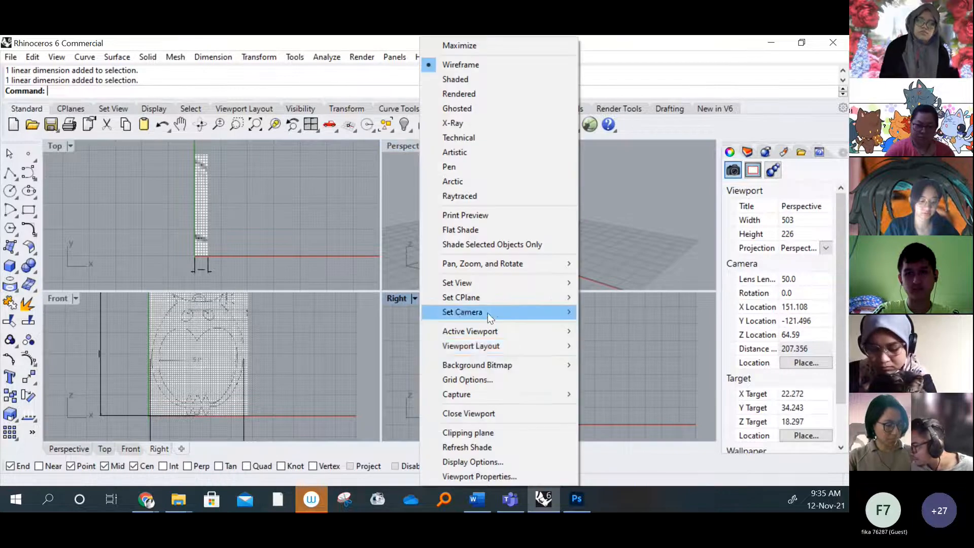
left_click(646, 405)
mouse_move(179, 499)
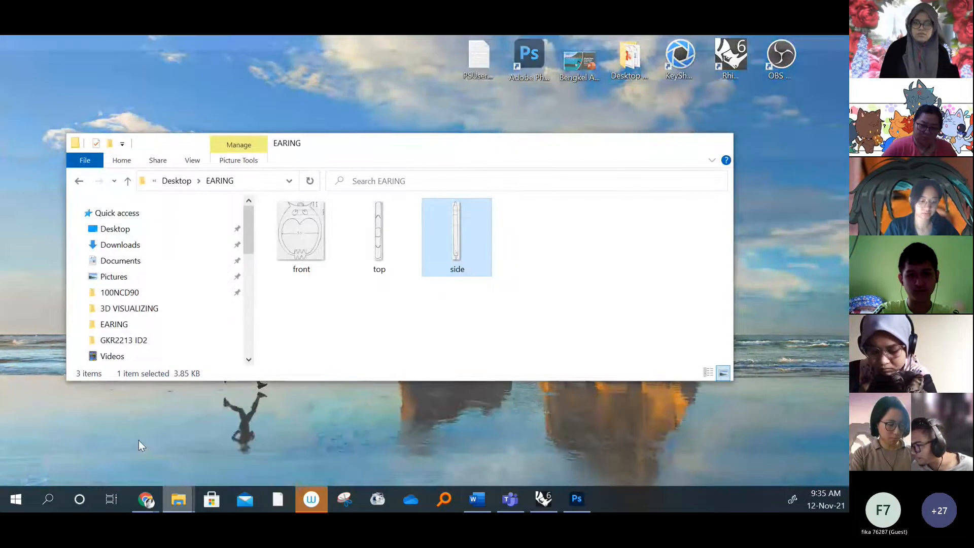
left_click(138, 439)
right_click(460, 237)
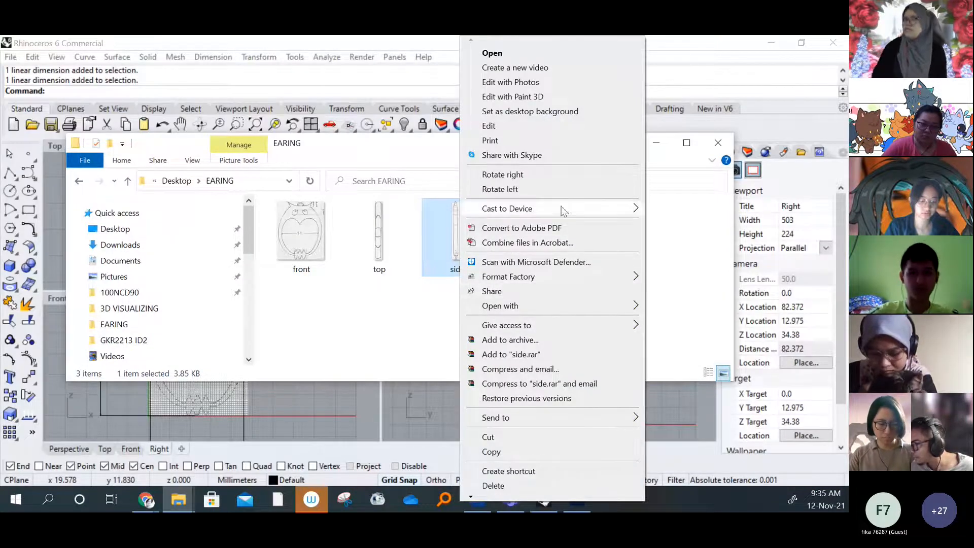
left_click(516, 175)
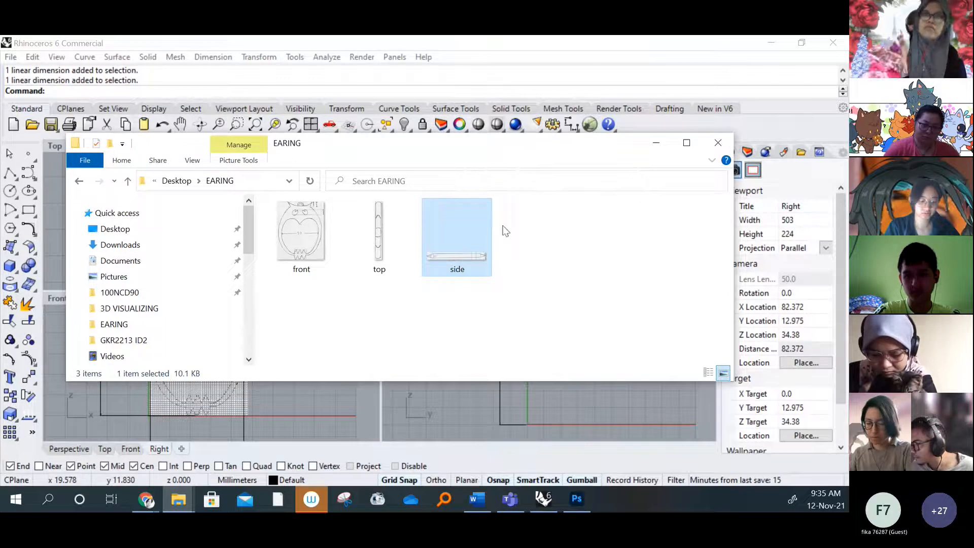
left_click(655, 142)
Remove the existing background bitmap from the Right viewport
right_click_drag(479, 325, 457, 321)
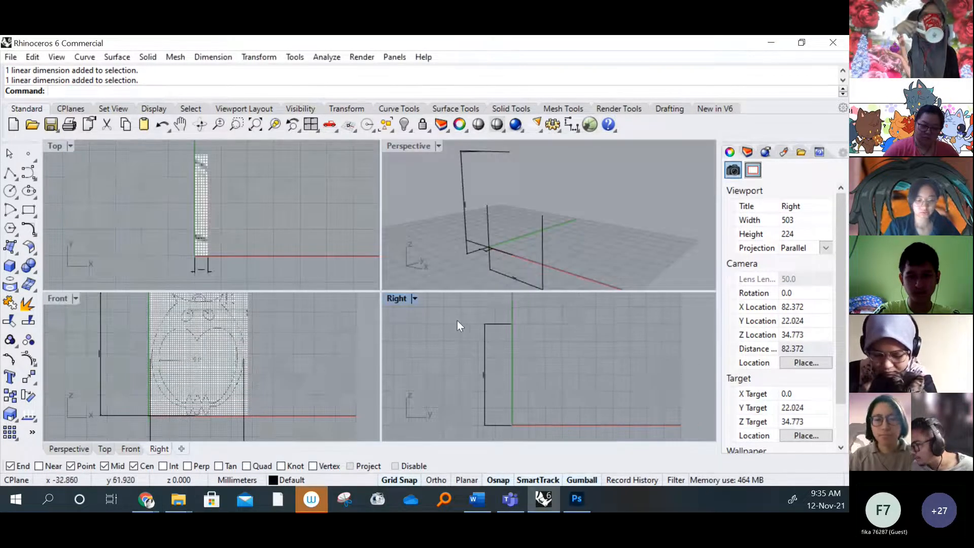
left_click(415, 299)
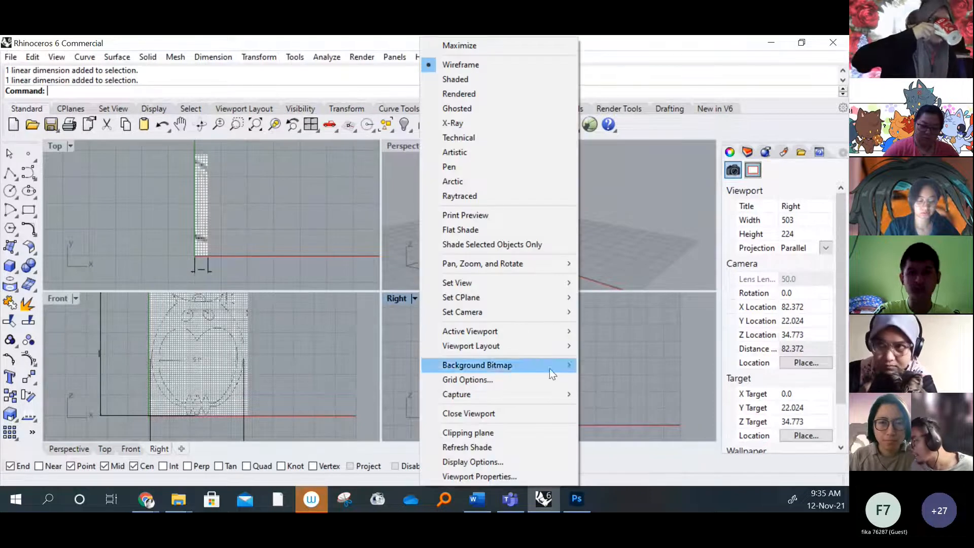
mouse_move(550, 365)
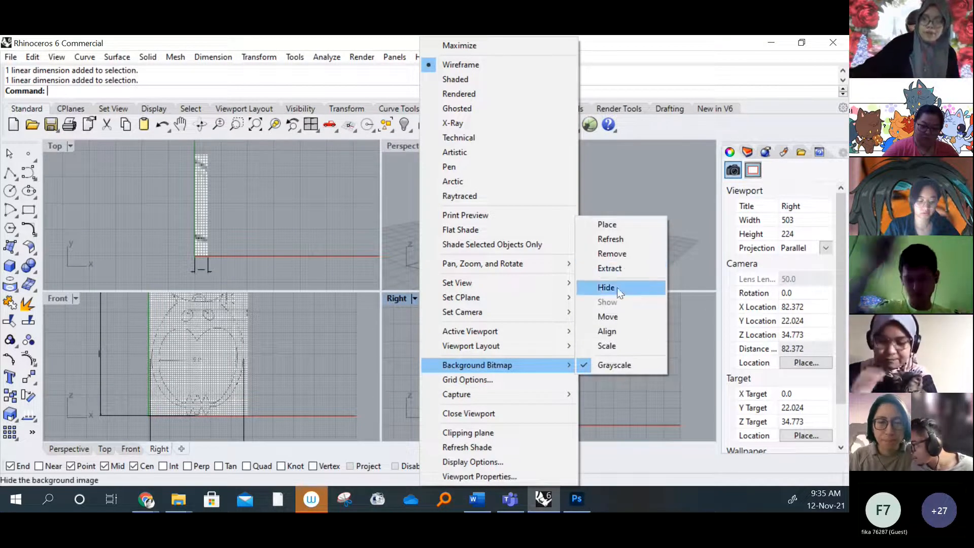
left_click(611, 253)
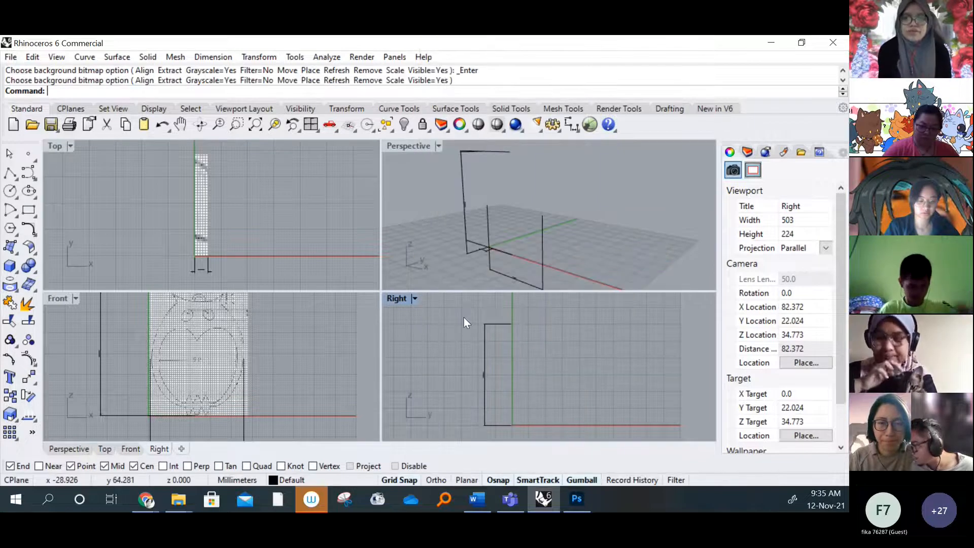
Load the side image from the EARING folder as the Right viewport's background bitmap
left_click(415, 298)
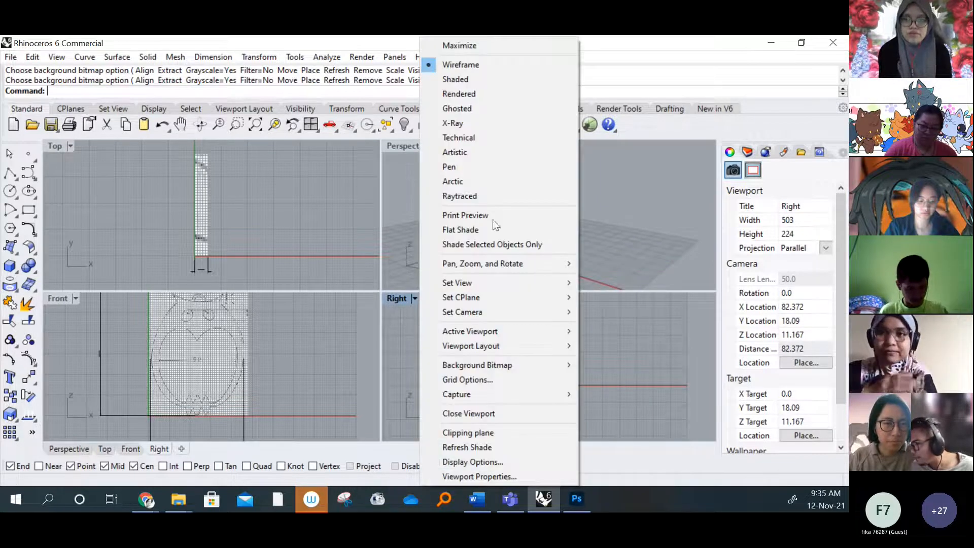
mouse_move(520, 364)
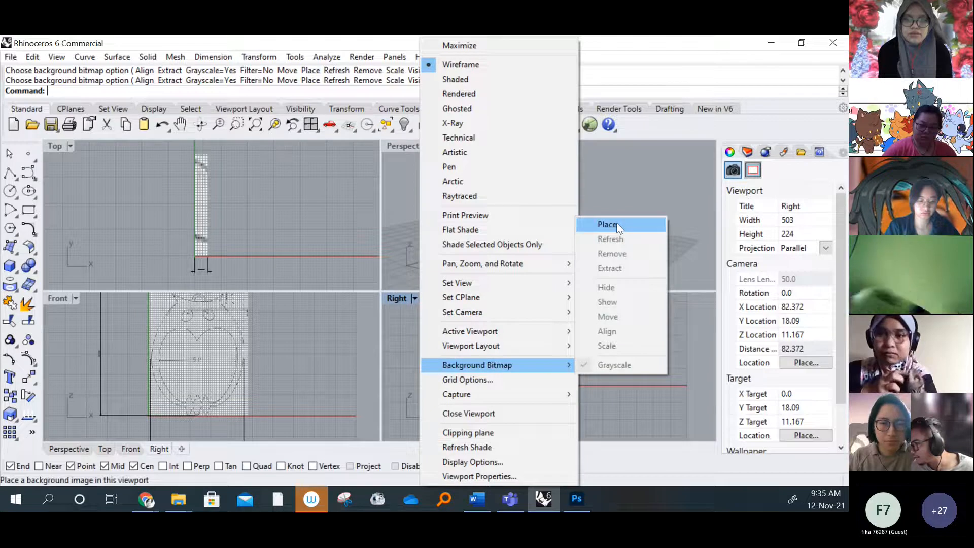
left_click(616, 223)
left_click(375, 243)
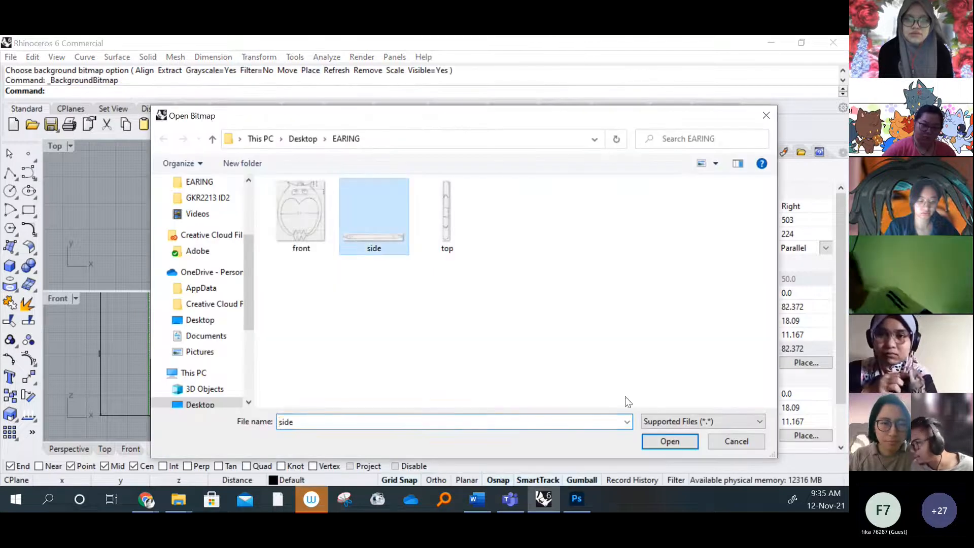
left_click(662, 441)
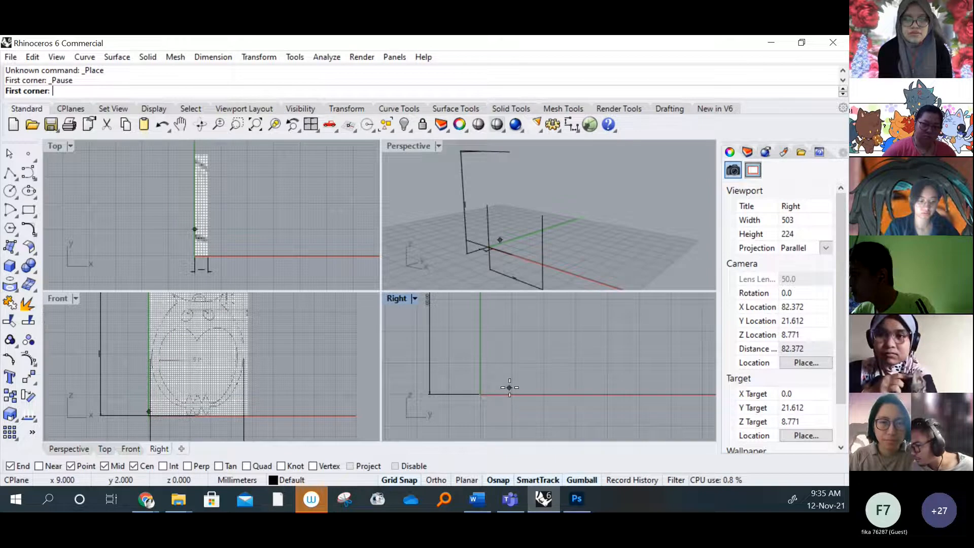
Place the side bitmap in the Right viewport from the origin along the horizontal axis, about 69 mm long
left_click(478, 394)
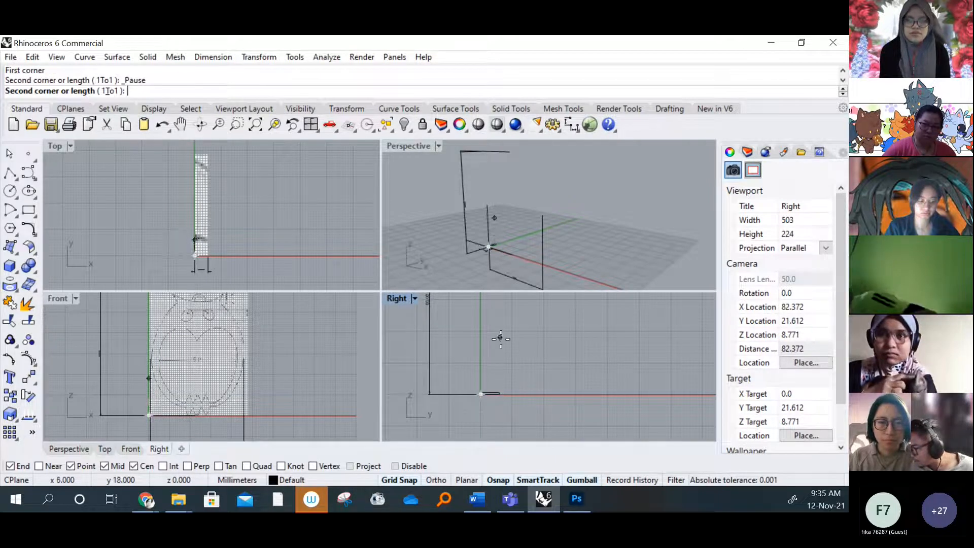
scroll(589, 361, "down", 6)
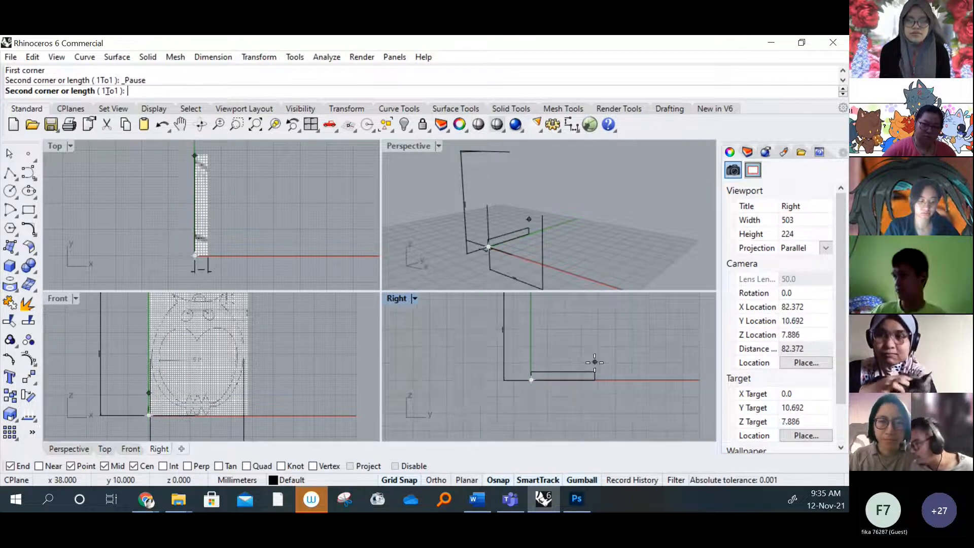
right_click_drag(613, 361, 549, 390)
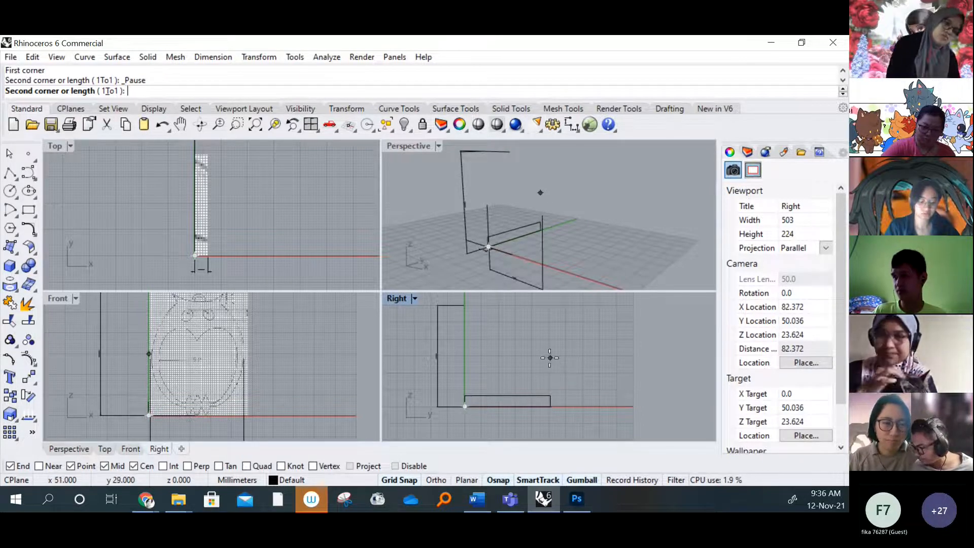
right_click_drag(546, 355, 568, 349)
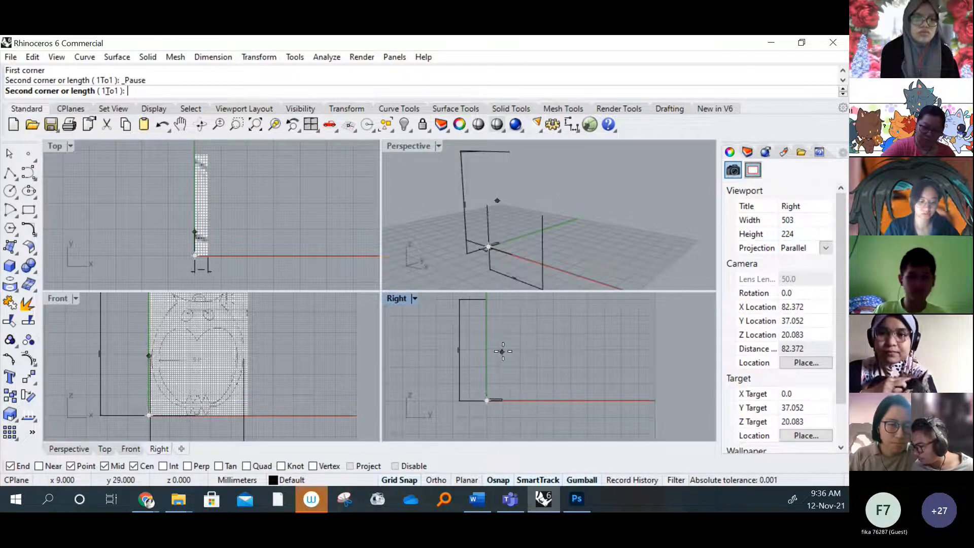
left_click(603, 338)
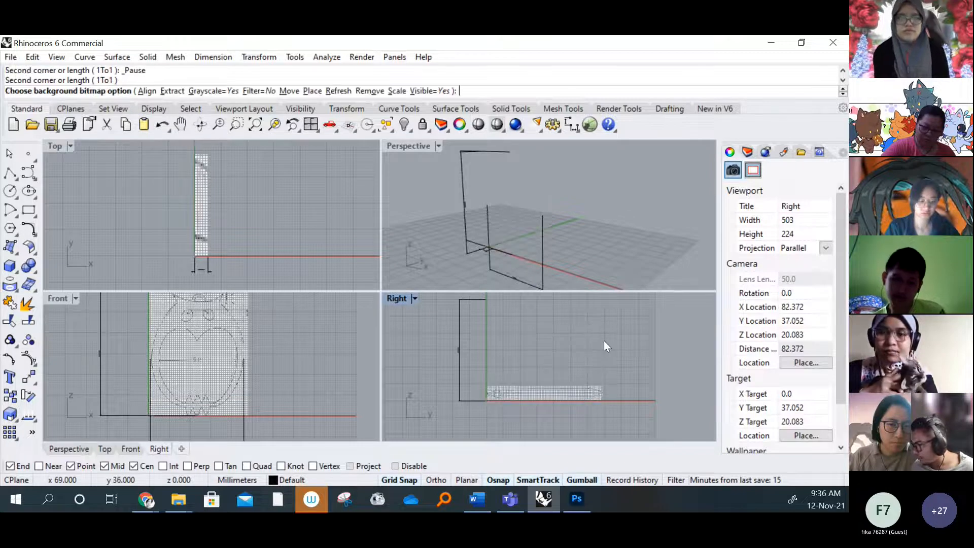
Inspect the placed side bitmap in the Right viewport and compare it with the Front and Top bitmaps
scroll(550, 388, "down", 4)
right_click_drag(560, 390, 563, 391)
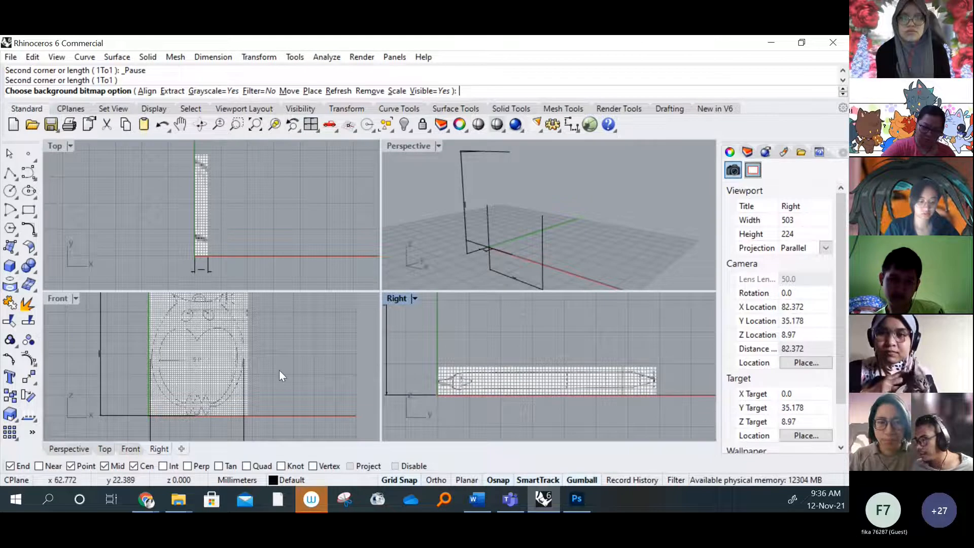
right_click_drag(279, 370, 262, 368)
scroll(502, 399, "down", 4)
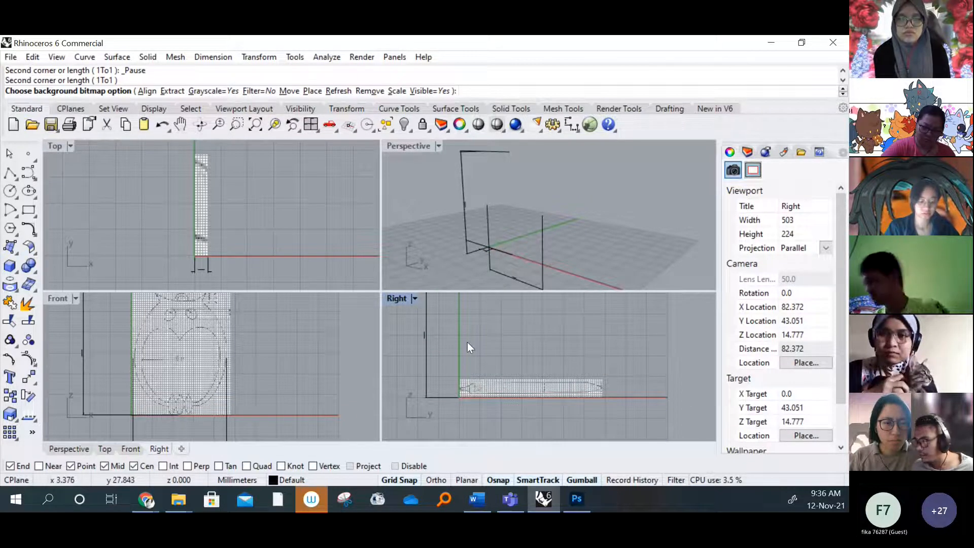
right_click_drag(468, 342, 474, 343)
right_click_drag(223, 193, 193, 214)
Load the side image from the EARING folder as the Top viewport's background bitmap
left_click(71, 147)
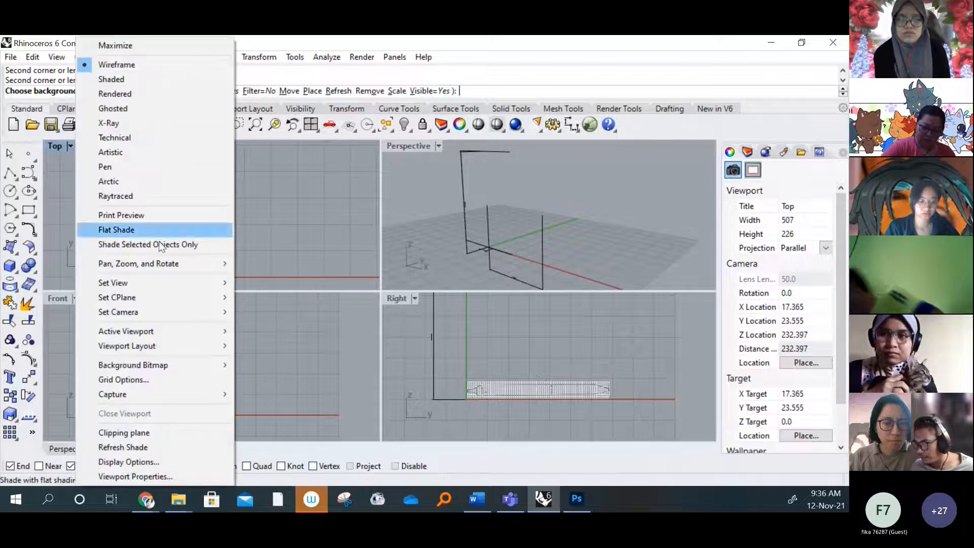
mouse_move(200, 370)
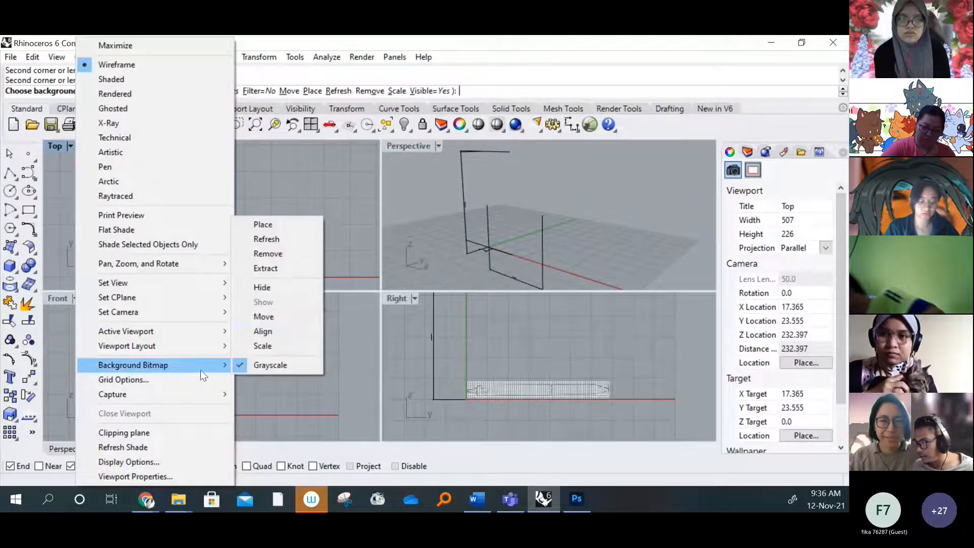
left_click(301, 228)
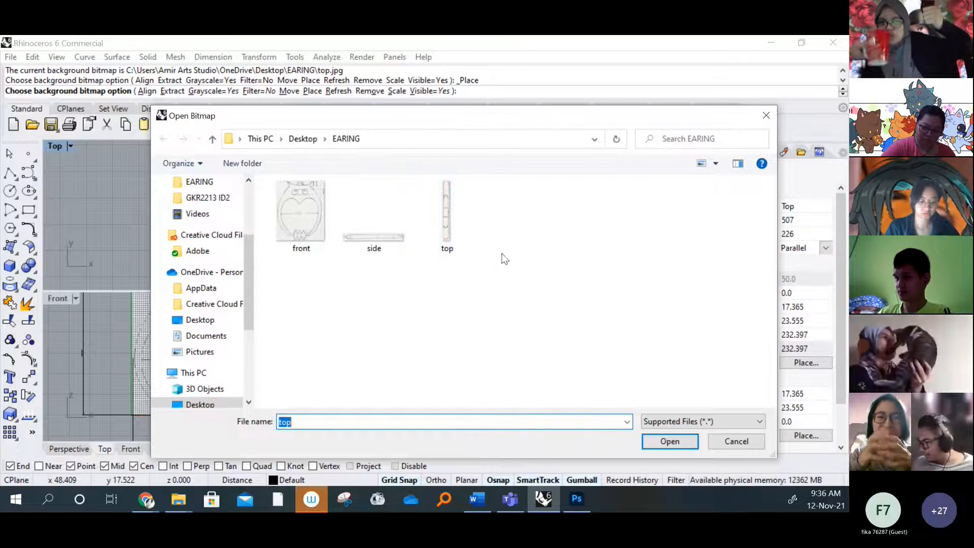
left_click(540, 270)
left_click_drag(464, 118, 486, 136)
left_click(451, 226)
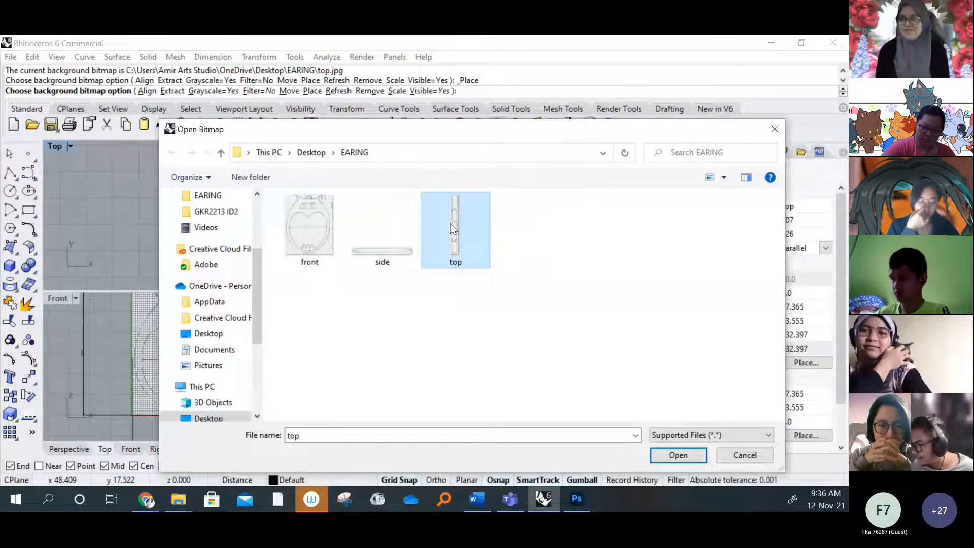
left_click(369, 245)
left_click(437, 236)
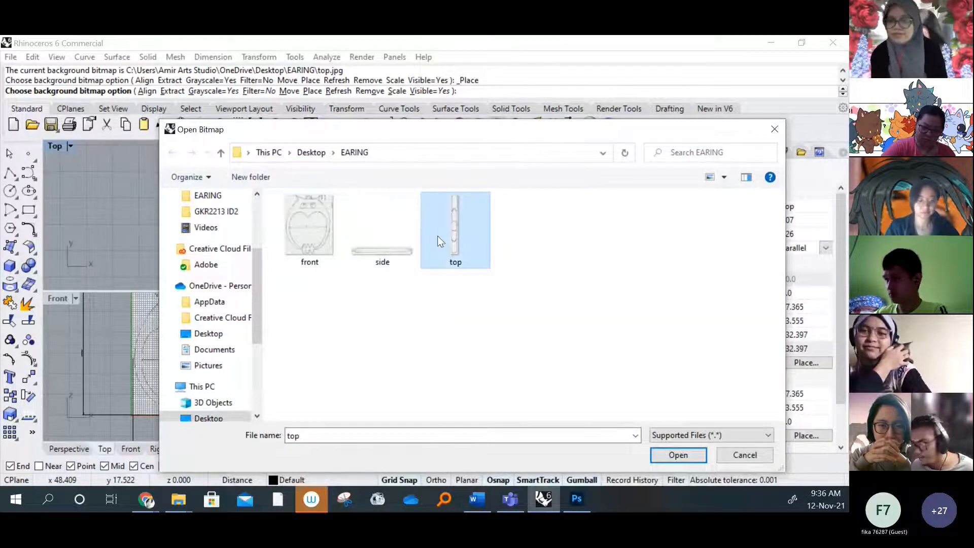
left_click(401, 262)
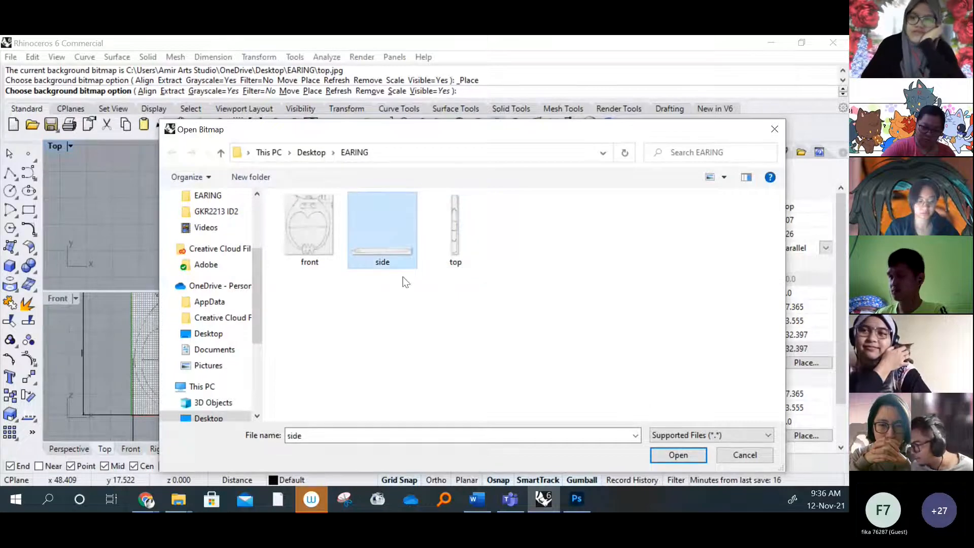
left_click(678, 455)
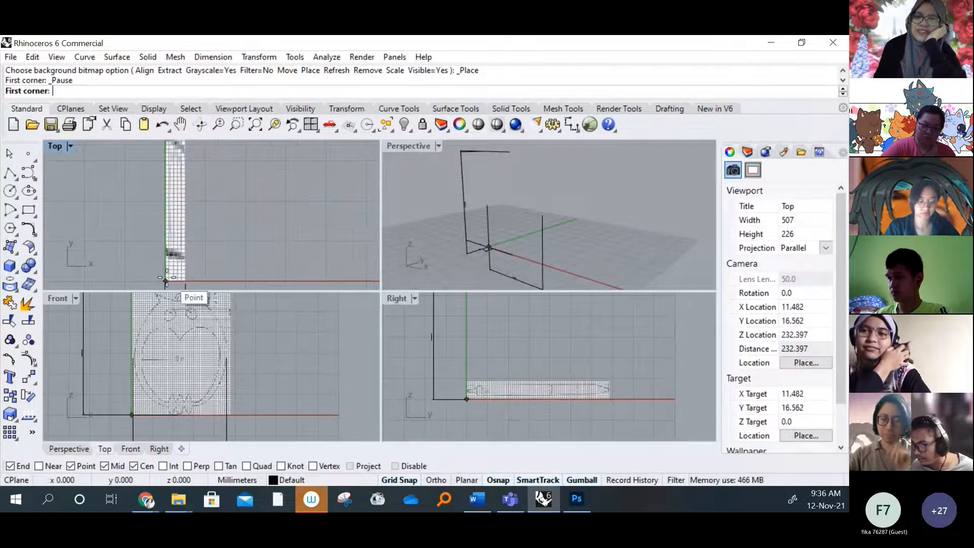
Place the side bitmap in the Top viewport from the origin along the horizontal axis and inspect its orientation
left_click(167, 280)
scroll(255, 219, "down", 5)
left_click(313, 212)
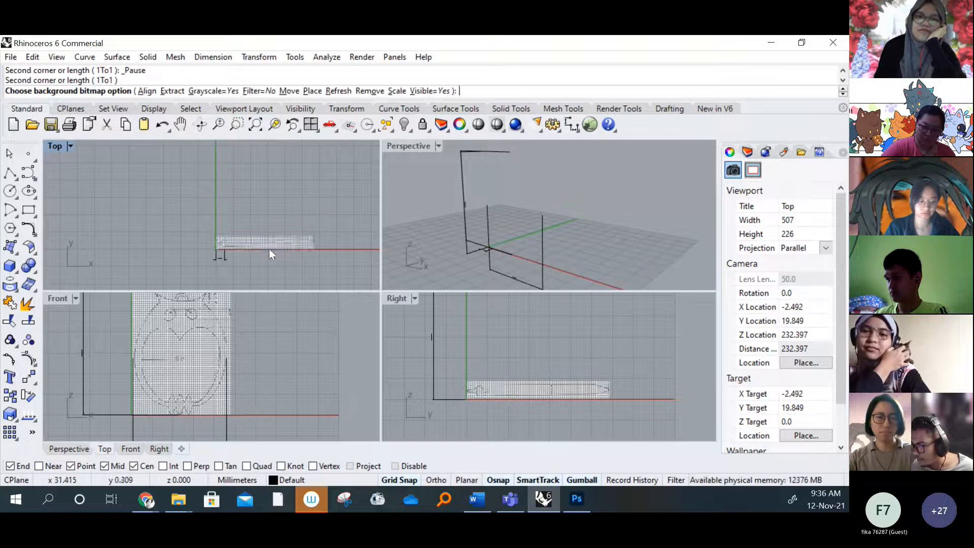
scroll(268, 248, "up", 5)
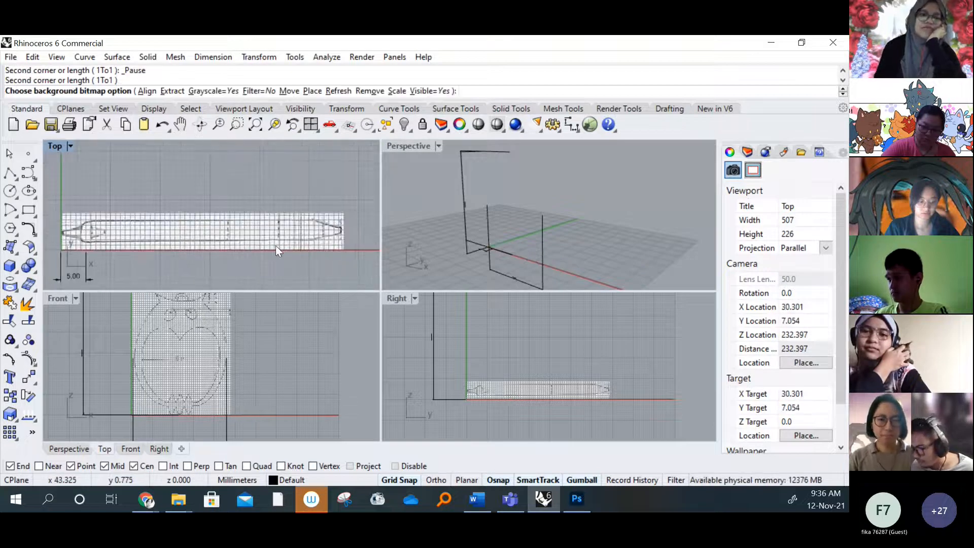
scroll(263, 240, "down", 1)
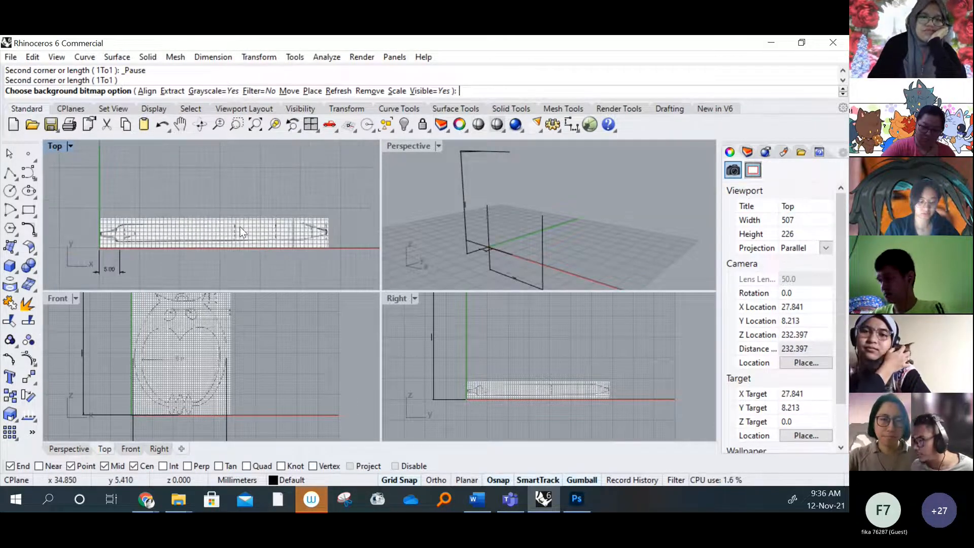
scroll(240, 242, "down", 2)
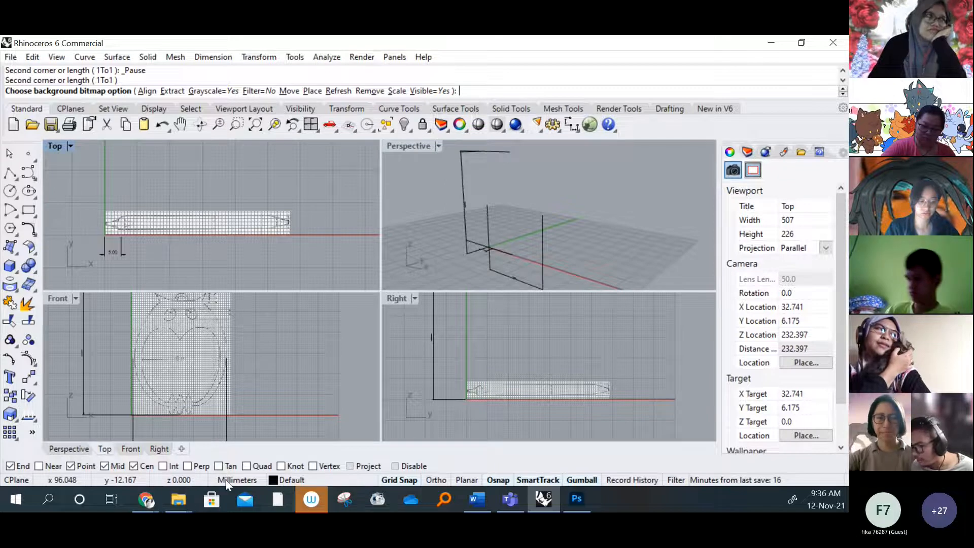
Switch to the EARING folder in File Explorer, rotate the top image 90° counterclockwise, and return to Rhino
left_click(178, 499)
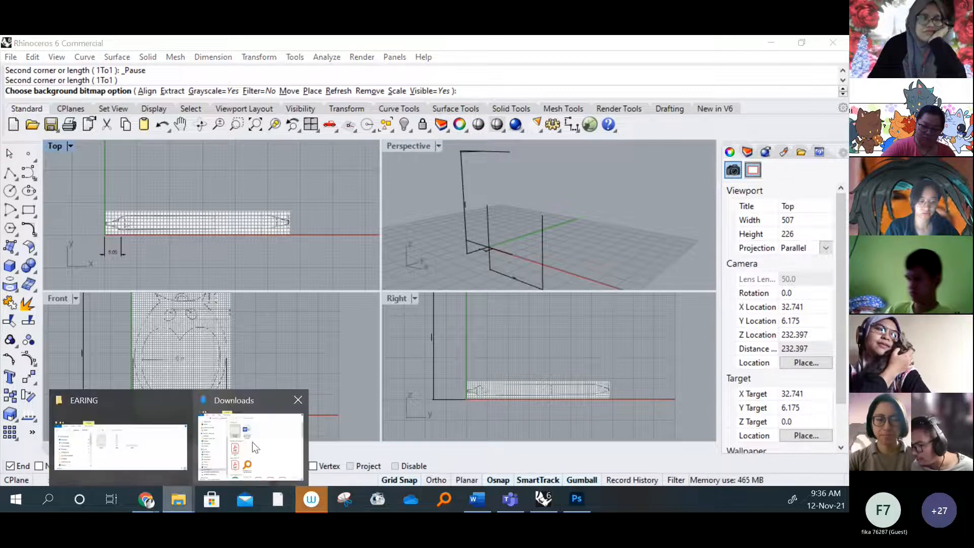
left_click(135, 436)
right_click(382, 231)
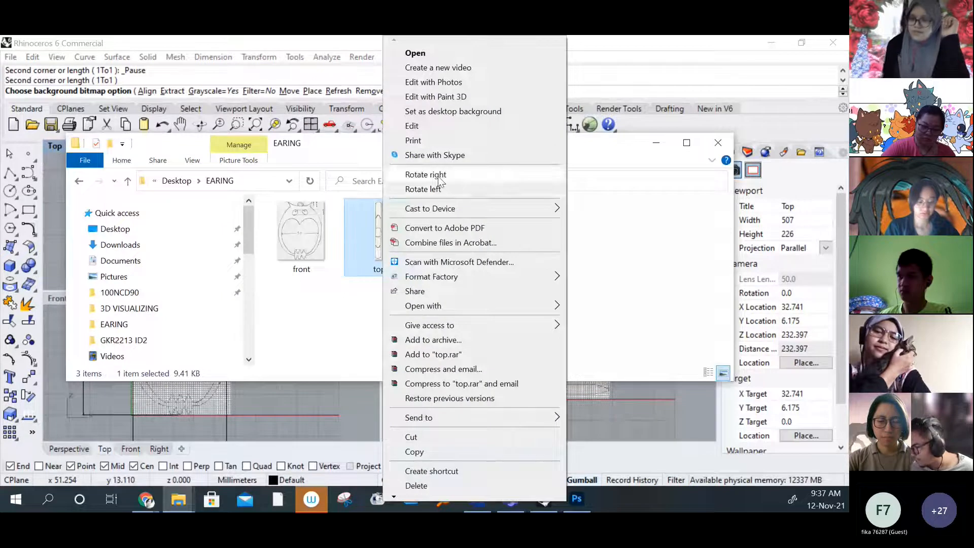
left_click(441, 188)
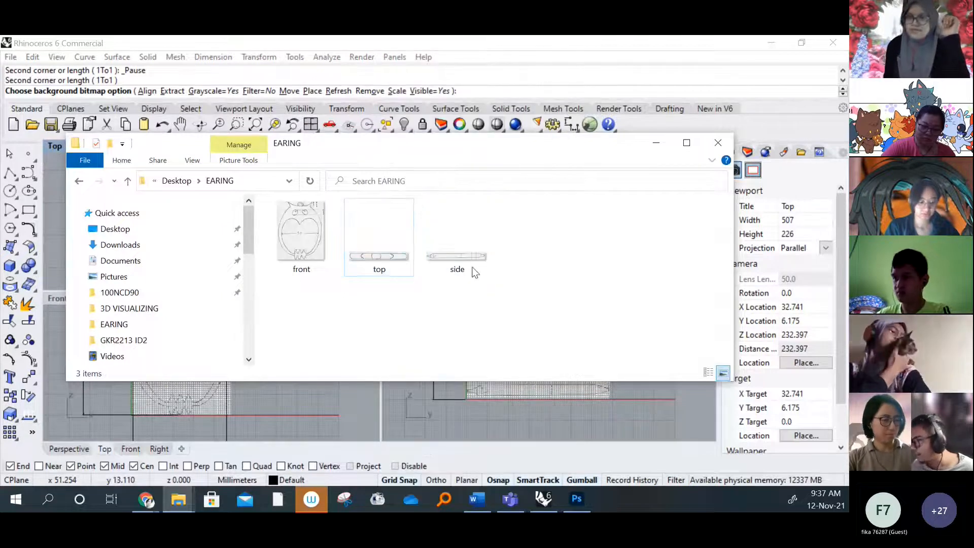
left_click(656, 142)
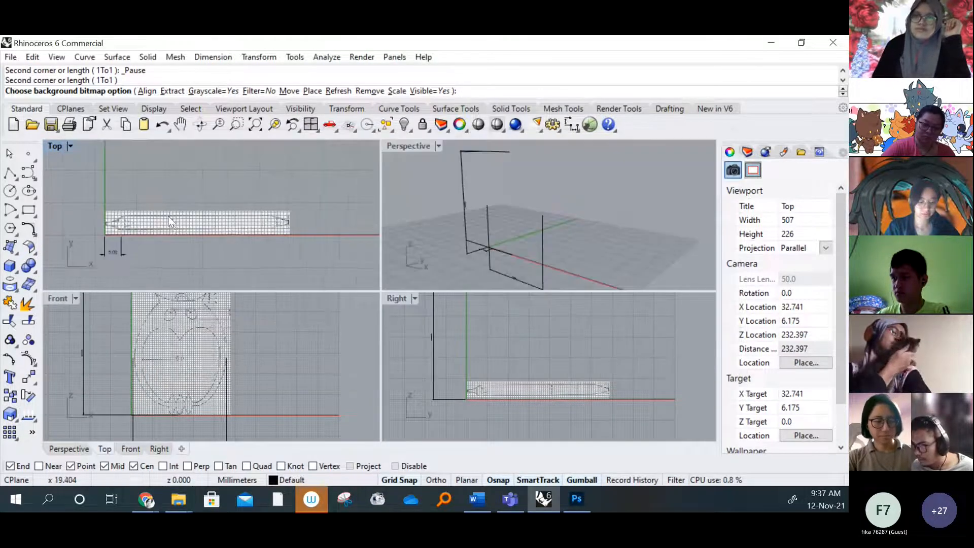
Load the rotated top image from the EARING folder as the Top viewport's background bitmap
left_click(70, 147)
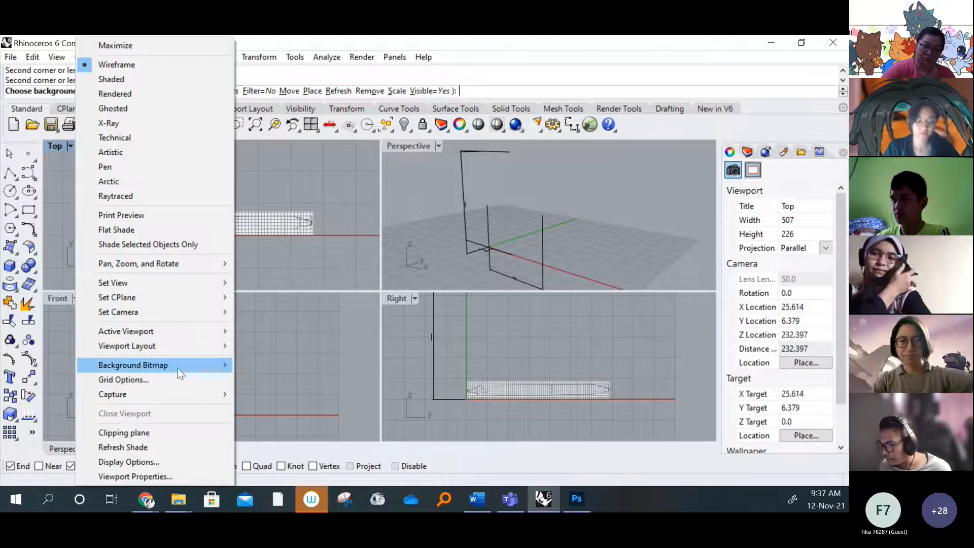
mouse_move(177, 365)
left_click(285, 224)
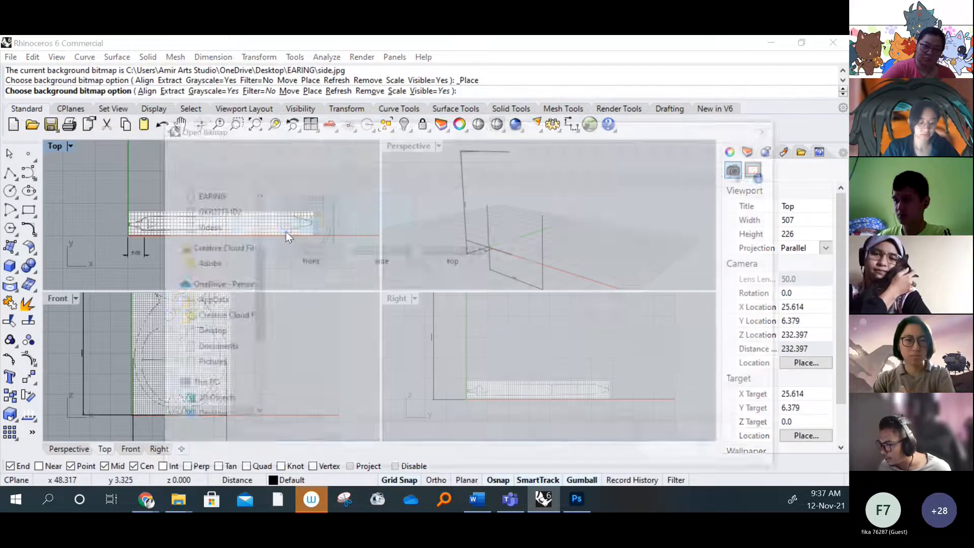
left_click(449, 260)
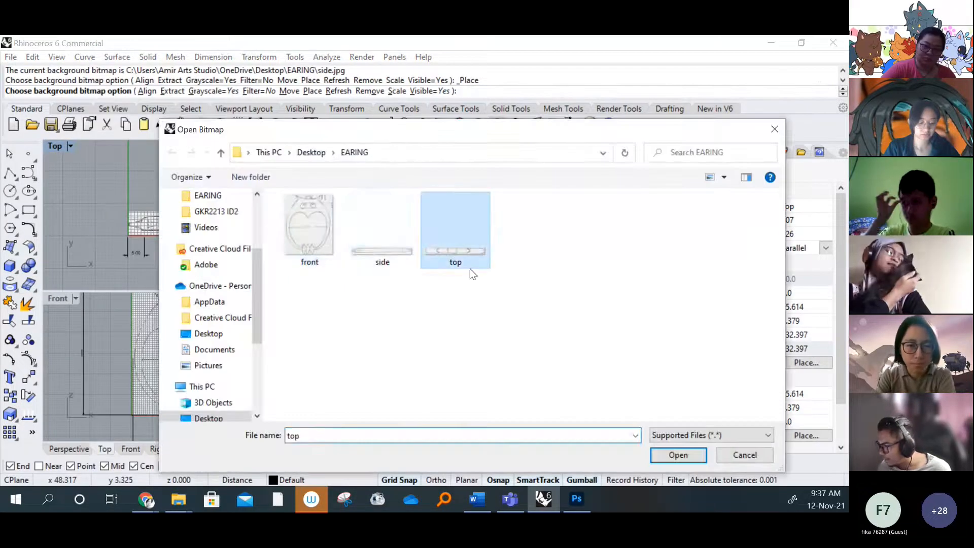
left_click(679, 456)
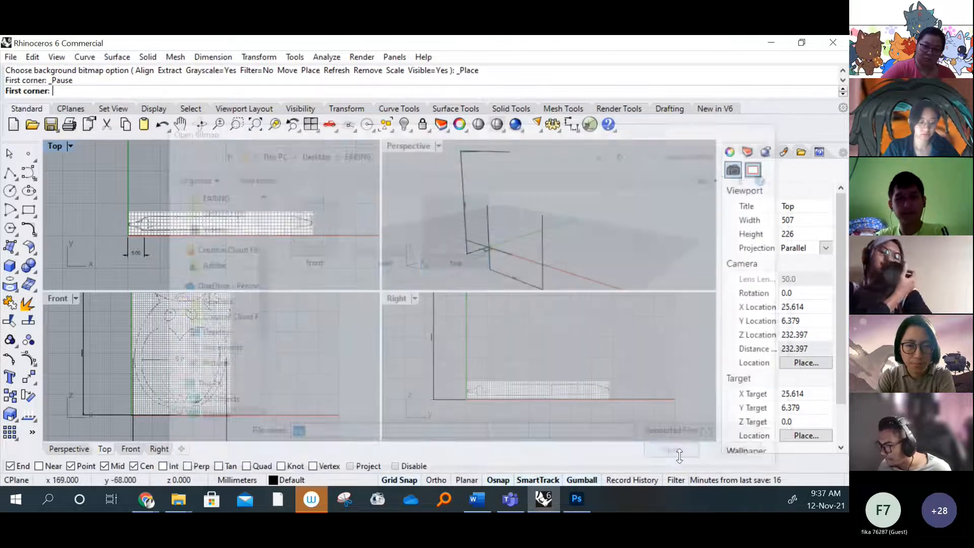
Place the top bitmap from the origin, 46 mm long, snapping its second corner to the Front view's width dimension
scroll(126, 231, "up", 3)
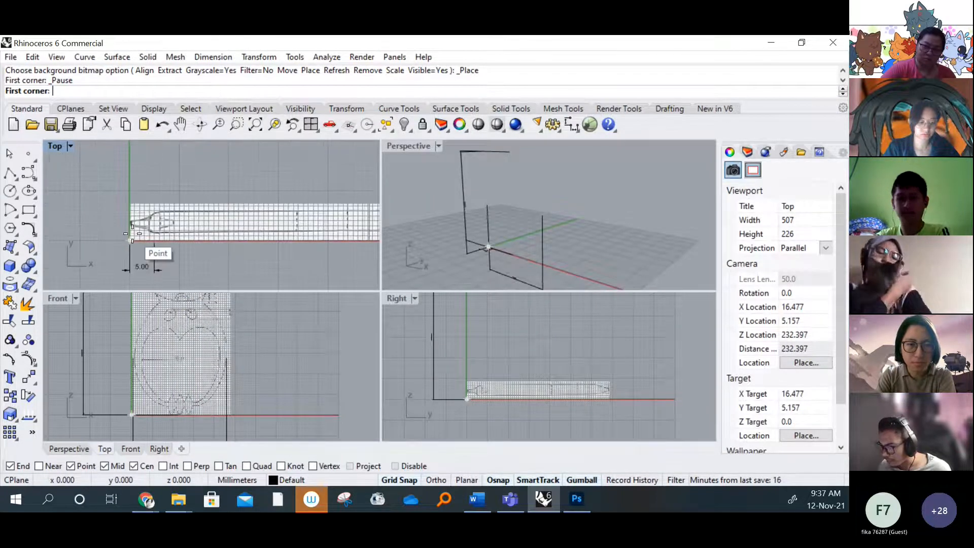
left_click(132, 234)
scroll(207, 263, "down", 2)
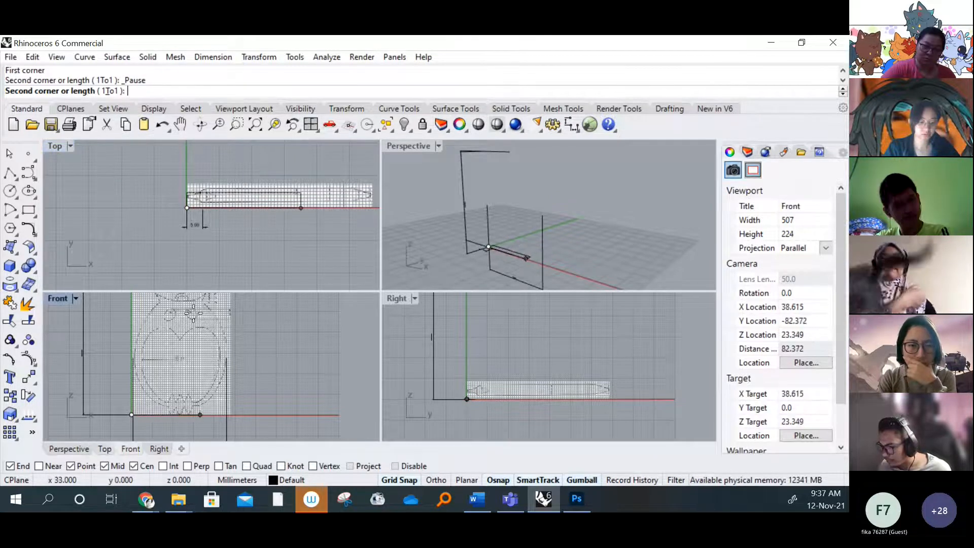
right_click_drag(202, 264, 169, 258)
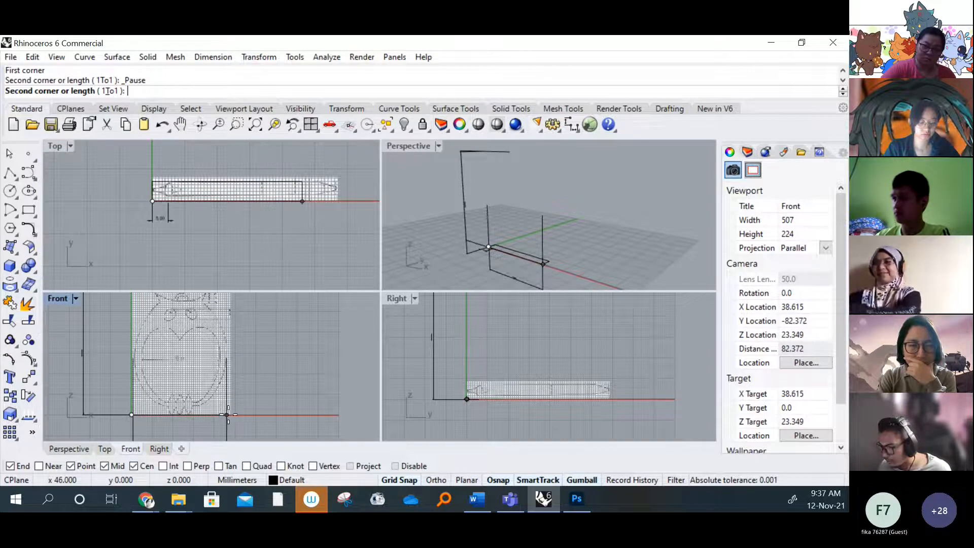
right_click_drag(226, 424, 246, 349)
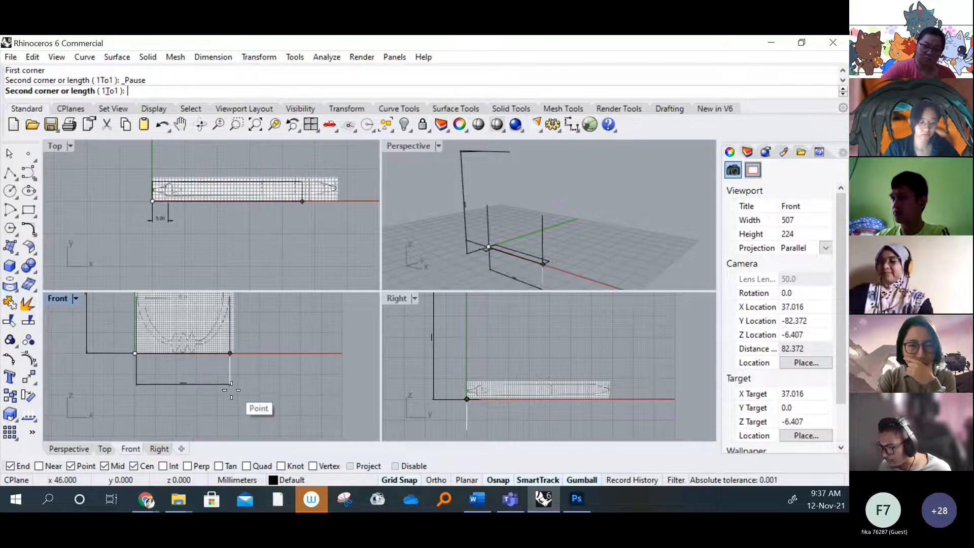
left_click(232, 389)
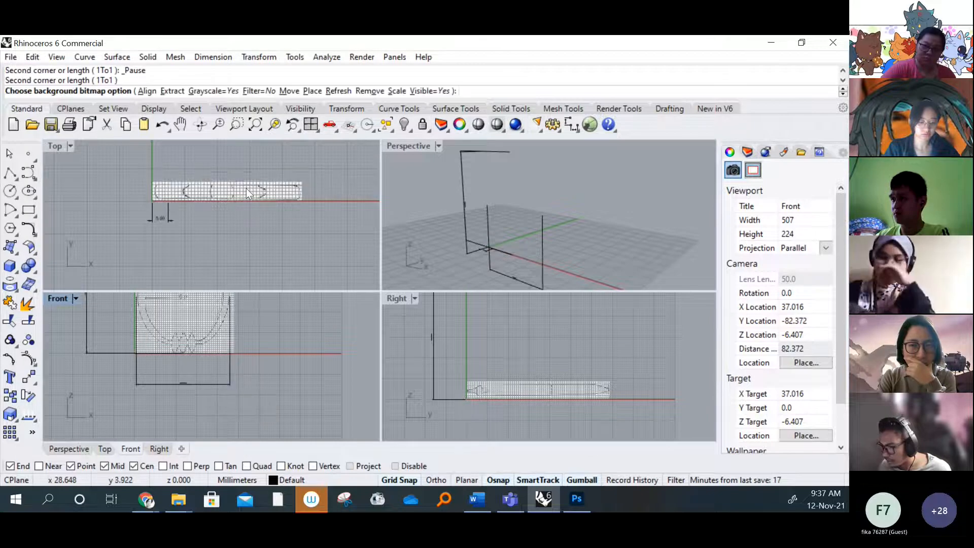
scroll(218, 200, "up", 4)
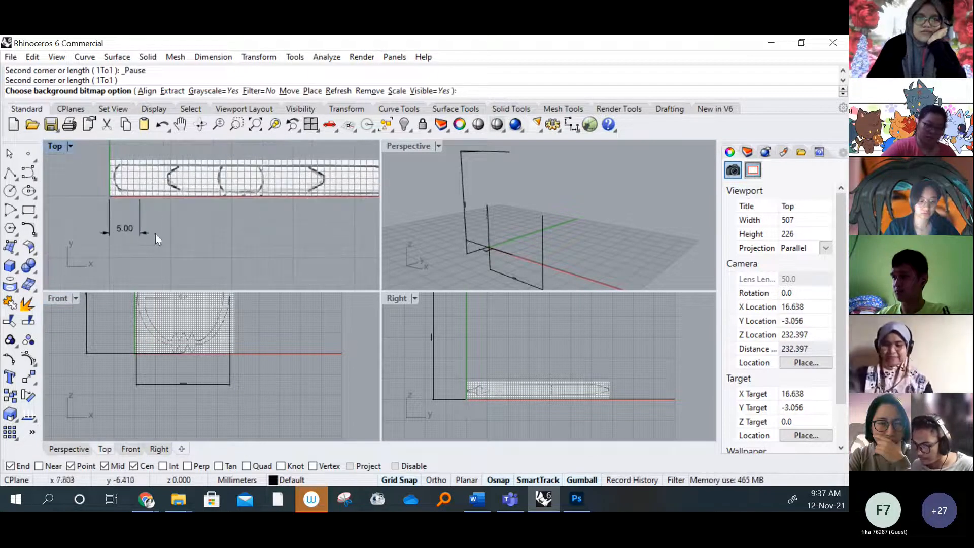
End the background bitmap command and delete the 5.00 linear dimension below the bitmap in the Top viewport
key("Escape")
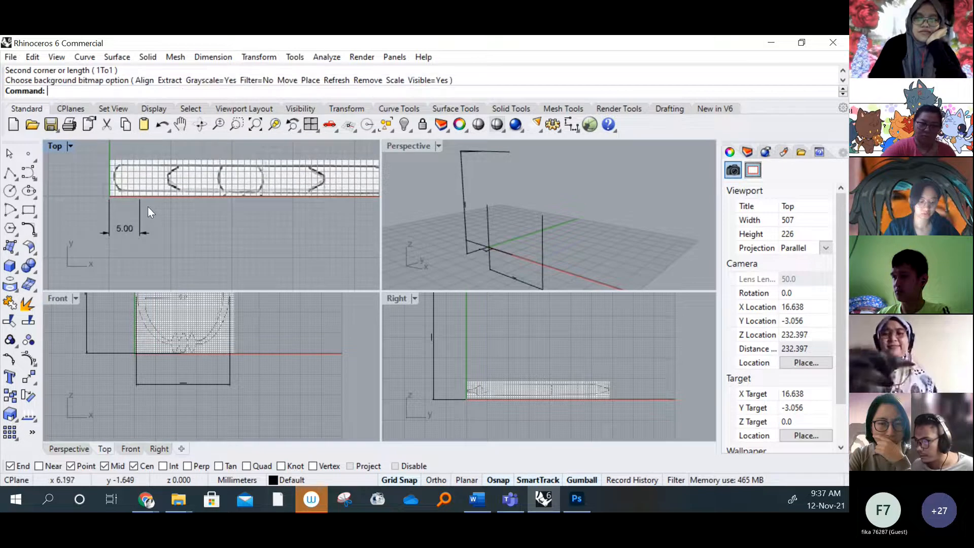
left_click(116, 231)
key("Delete")
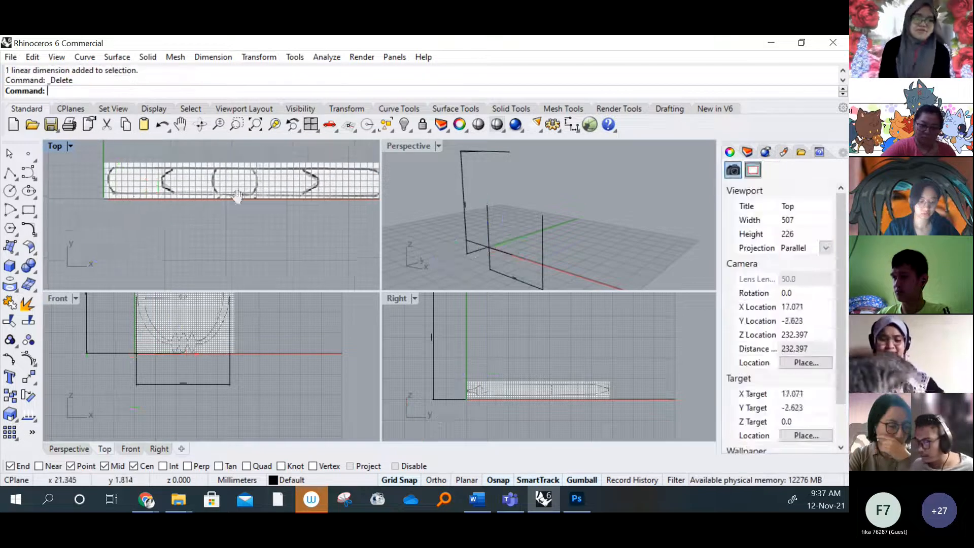
Add a horizontal linear dimension along the full length of the top bitmap, placed below it in the Top viewport
scroll(215, 231, "down", 3)
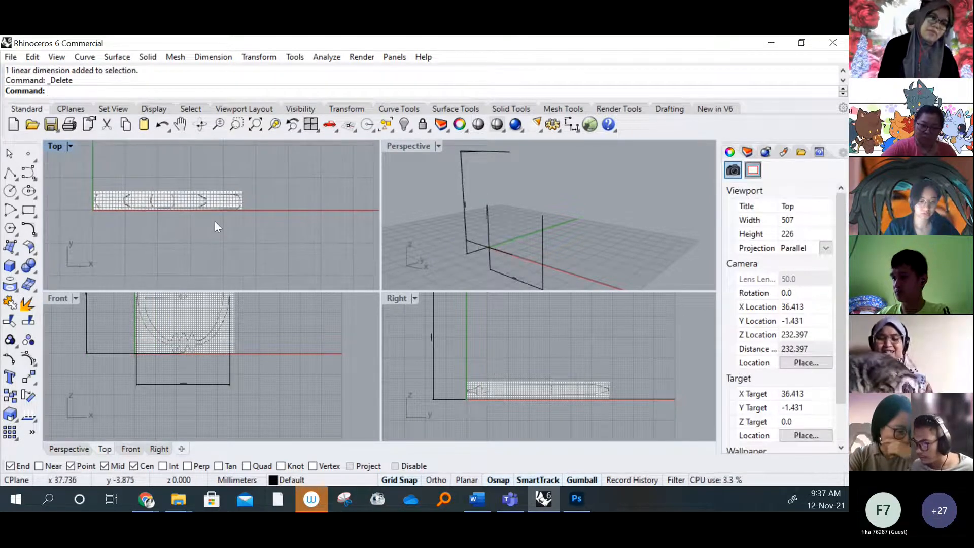
left_click(213, 57)
left_click(239, 72)
scroll(92, 197, "up", 5)
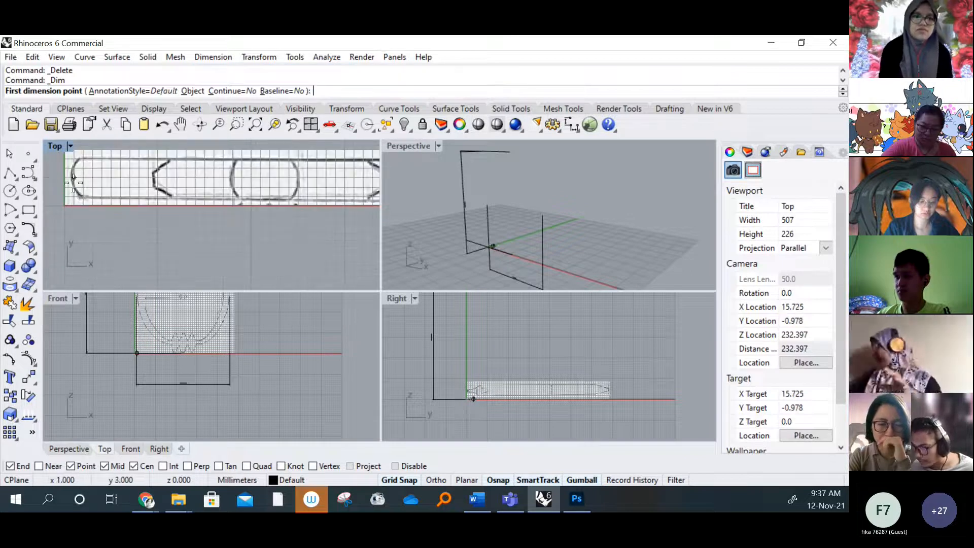
left_click(63, 204)
scroll(238, 203, "down", 3)
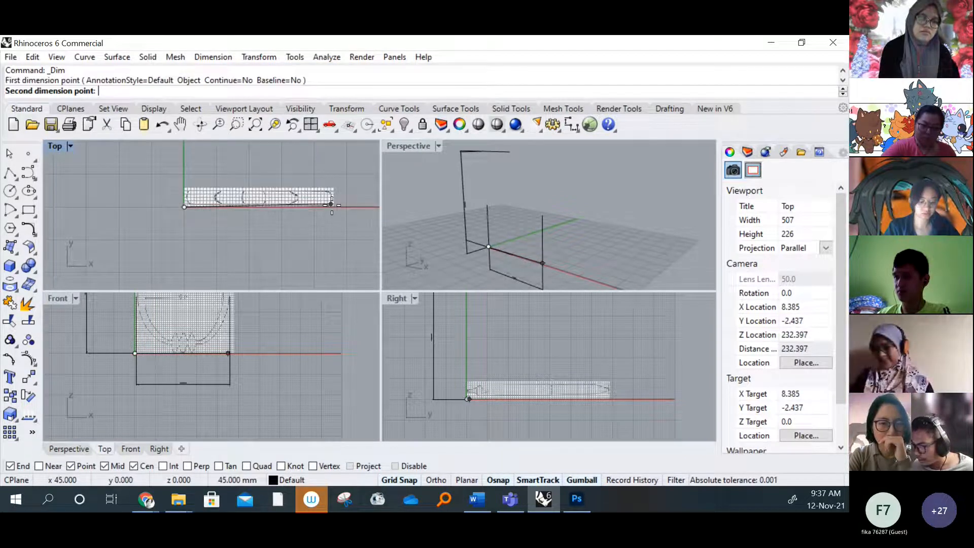
scroll(333, 208, "up", 2)
left_click(333, 209)
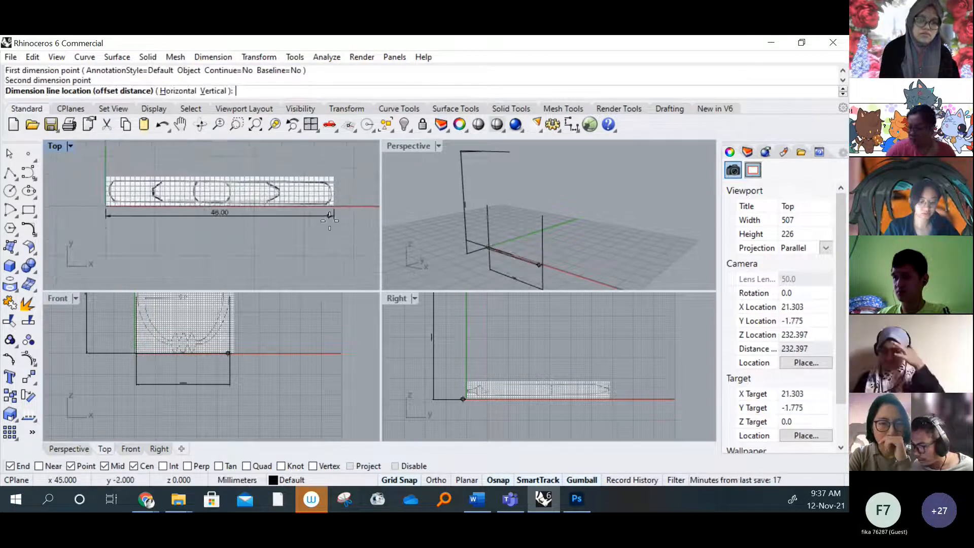
left_click(329, 228)
Switch to the EARING folder in File Explorer and rotate the side image 90° clockwise so it stands upright
right_click_drag(306, 239, 224, 243)
scroll(246, 244, "down", 10)
right_click_drag(531, 348, 526, 336)
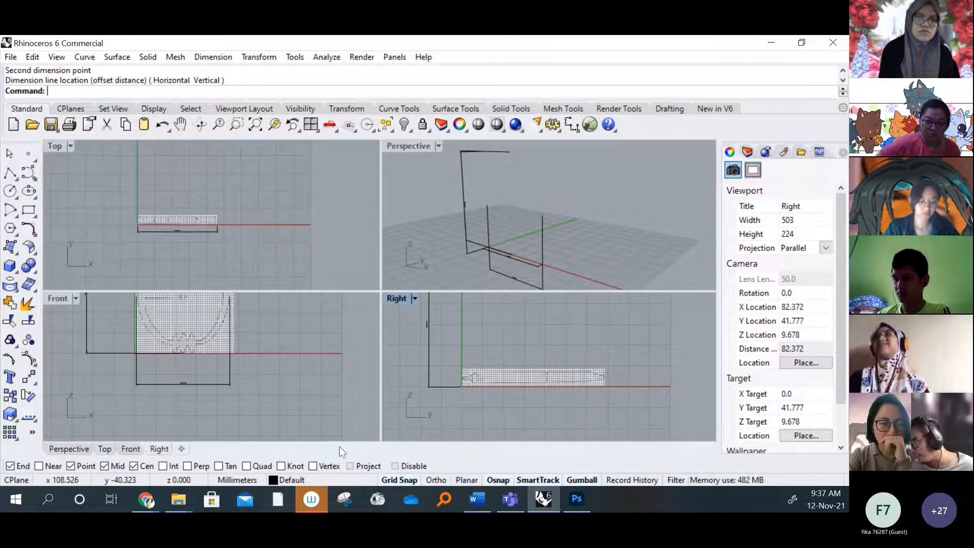
mouse_move(173, 503)
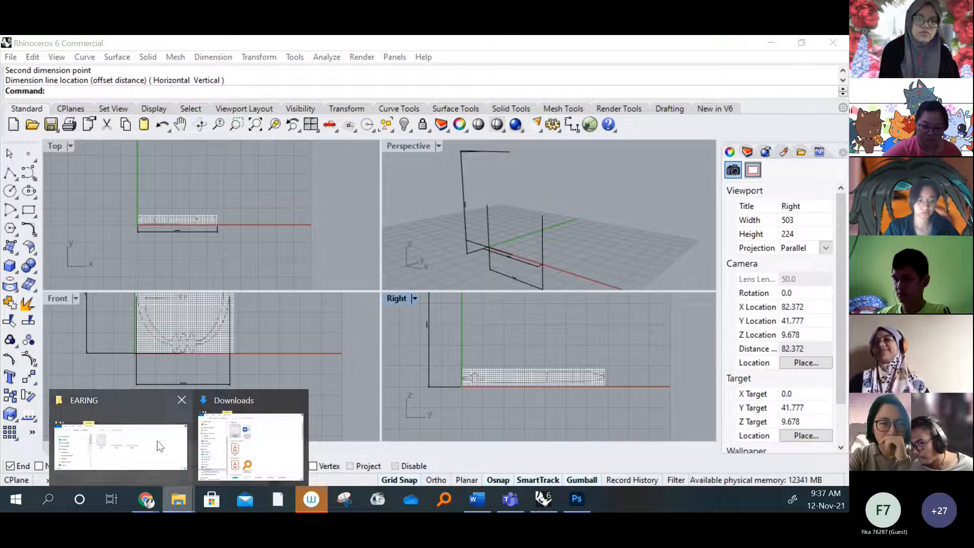
left_click(120, 446)
left_click(449, 263)
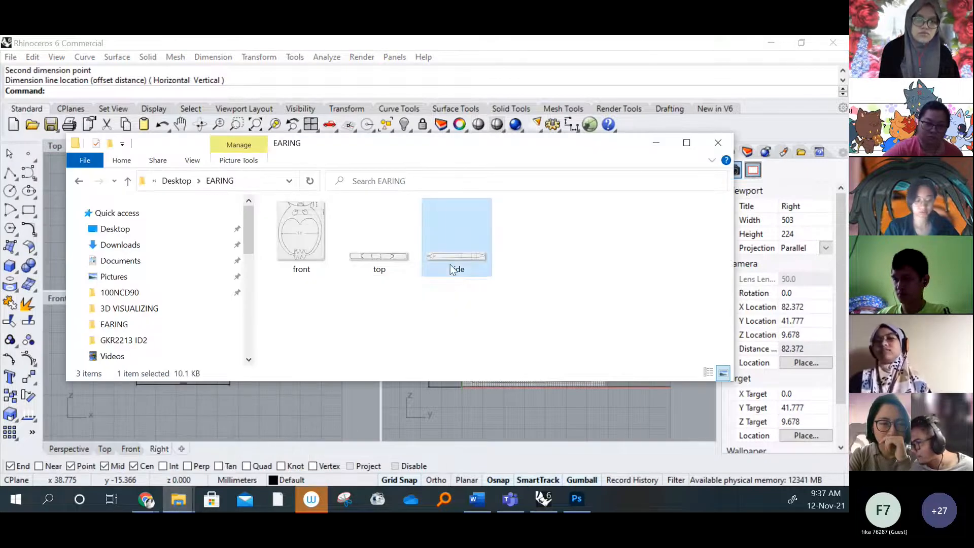
right_click(450, 264)
left_click(507, 176)
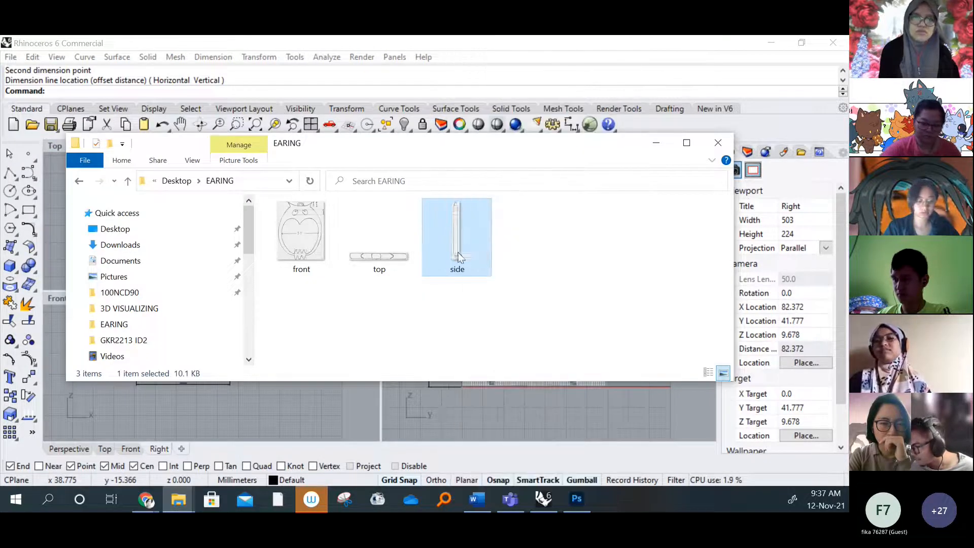
Return to Rhino and load the rotated side image as a new background bitmap for the Right viewport
left_click(554, 235)
left_click(655, 143)
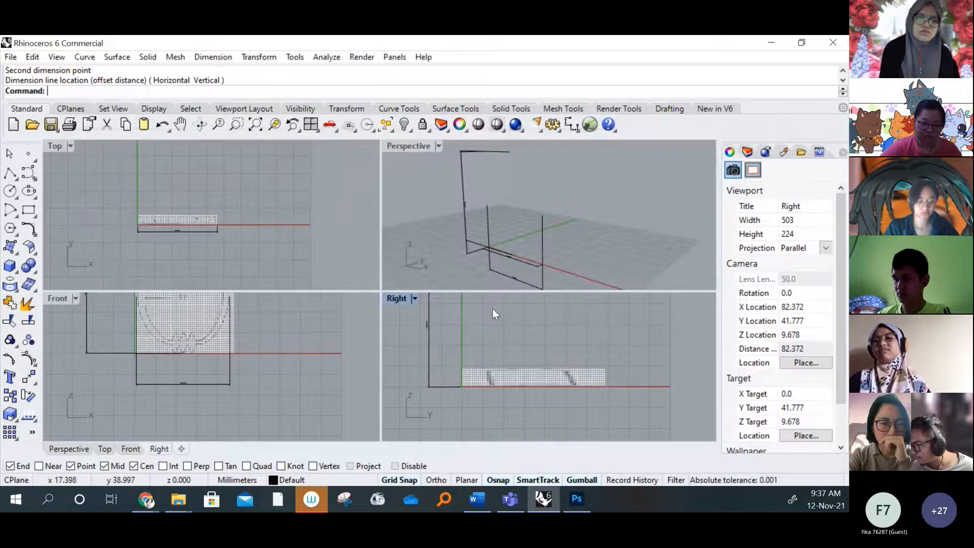
left_click(415, 298)
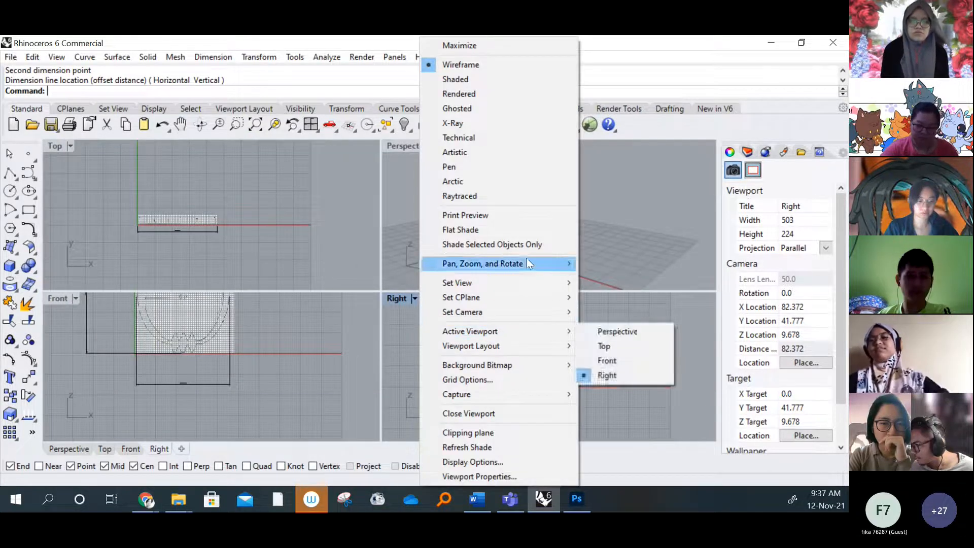
mouse_move(512, 369)
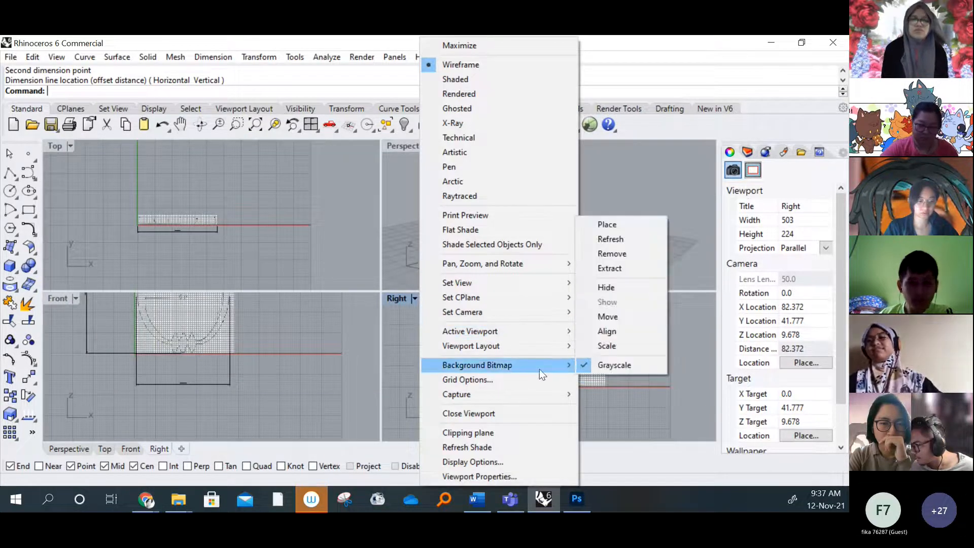
left_click(615, 229)
left_click(366, 234)
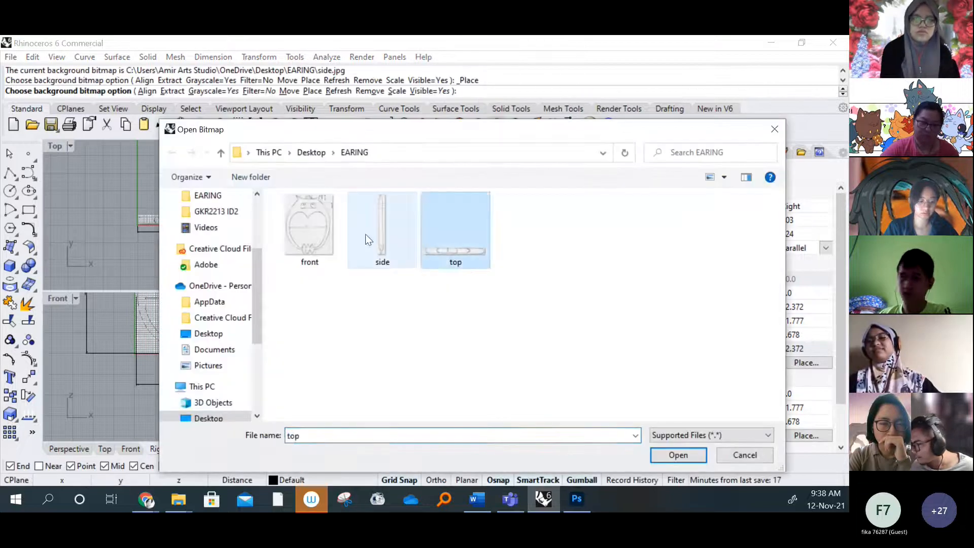
left_click(669, 455)
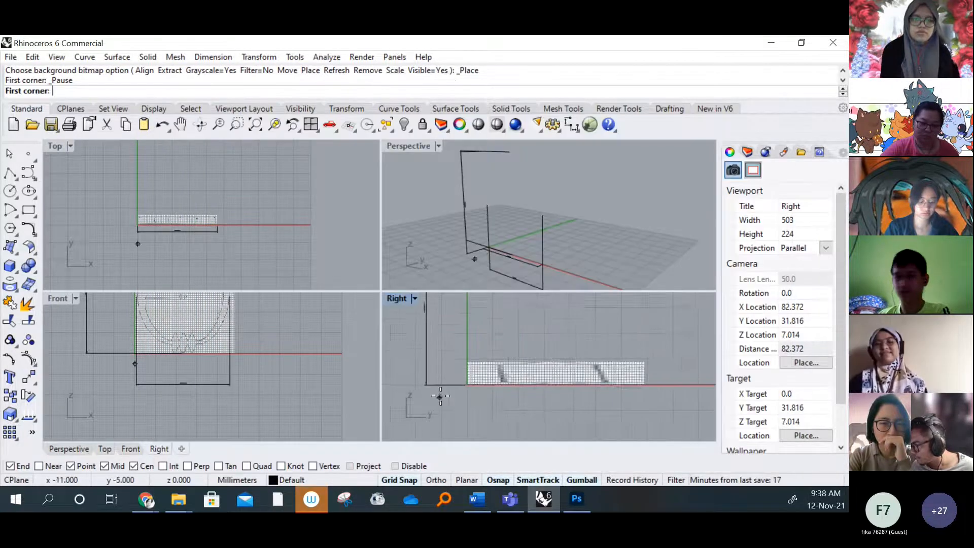
Place the side bitmap from the origin of the Right viewport with a length of 5 mm
left_click(474, 377)
scroll(475, 365, "down", 3)
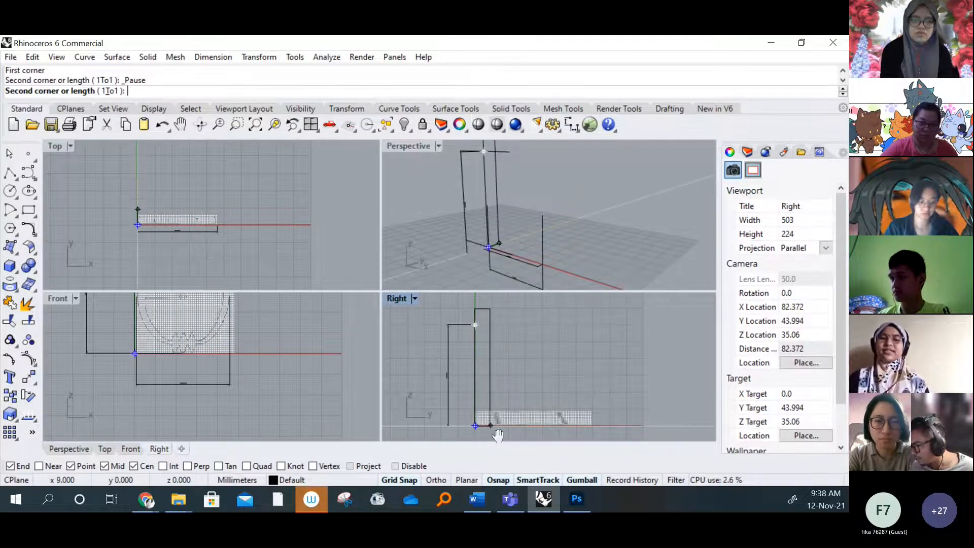
right_click_drag(498, 435, 502, 425)
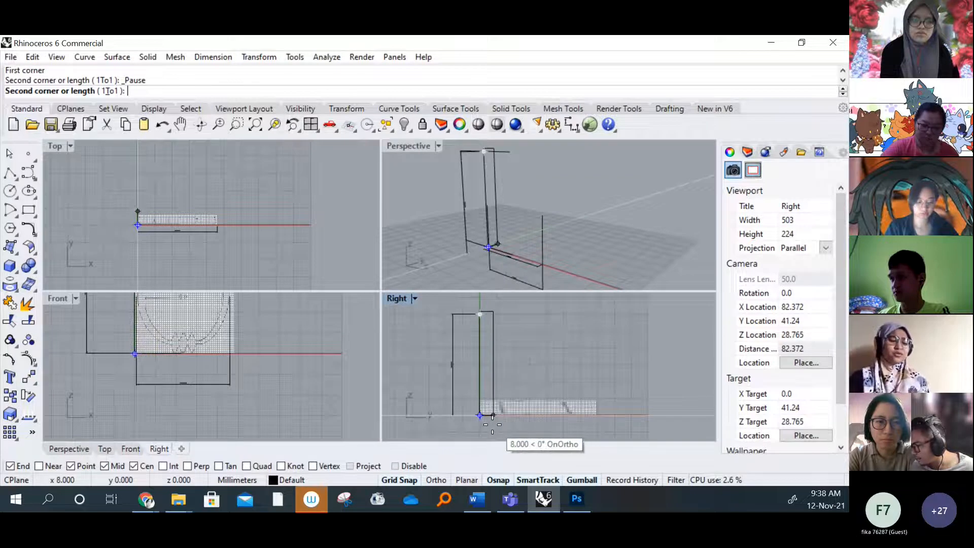
scroll(492, 423, "up", 6)
scroll(489, 417, "up", 3)
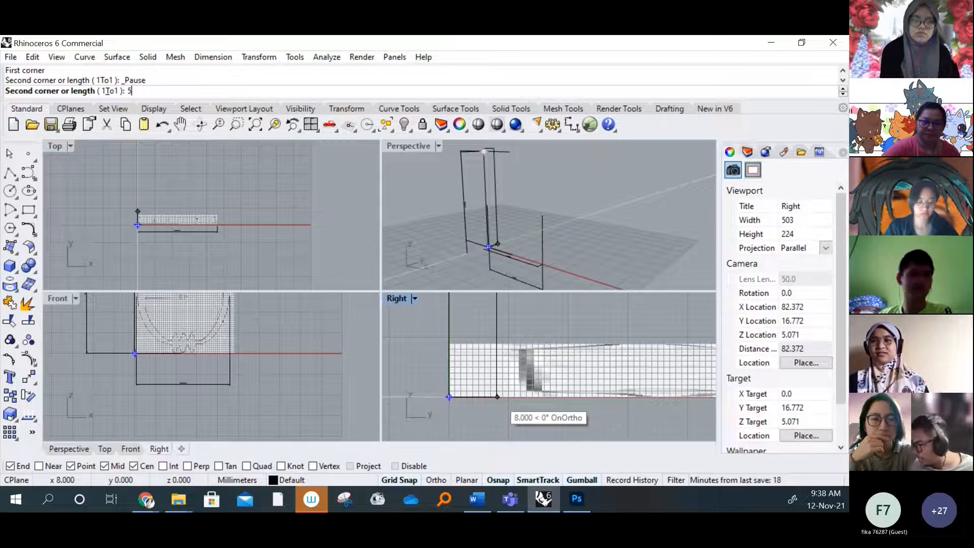
key("Return")
scroll(507, 345, "up", 3)
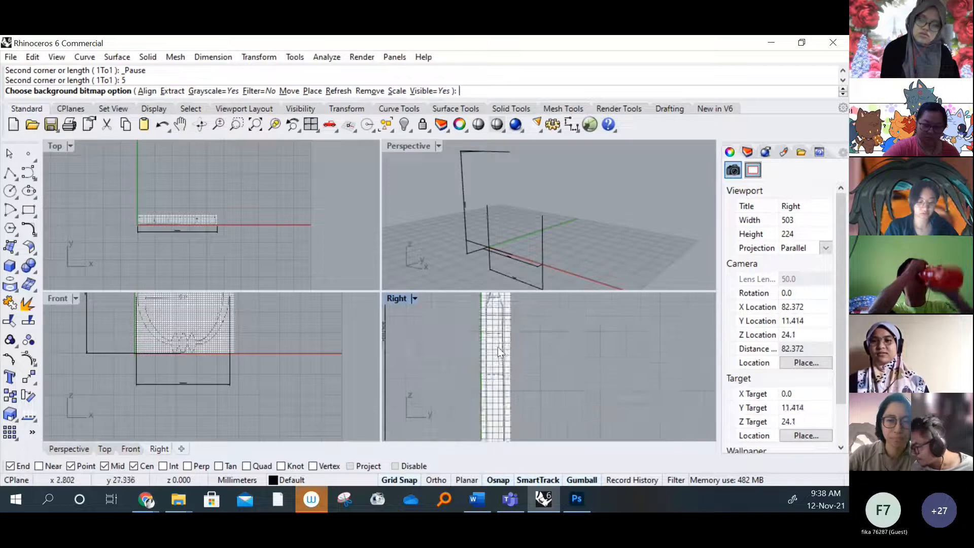
scroll(495, 355, "up", 2)
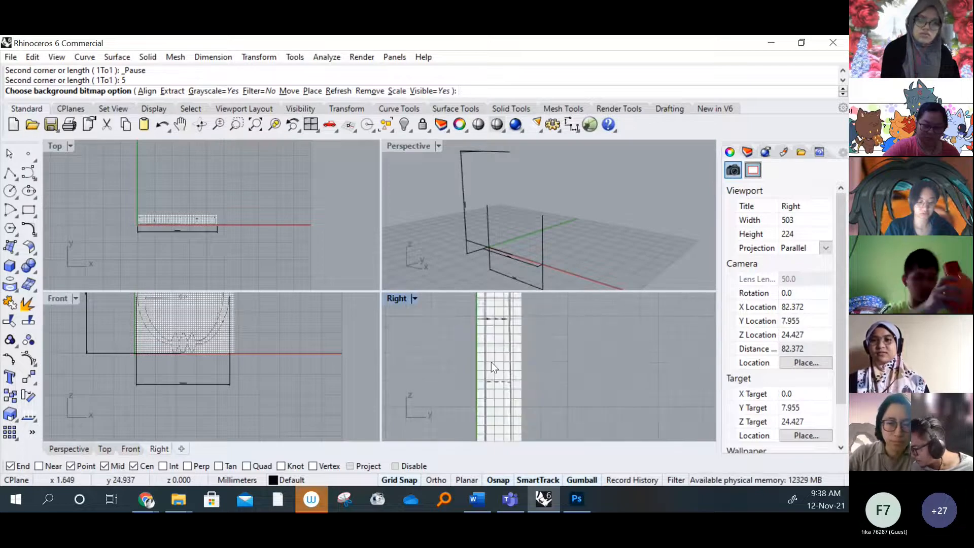
scroll(491, 361, "down", 5)
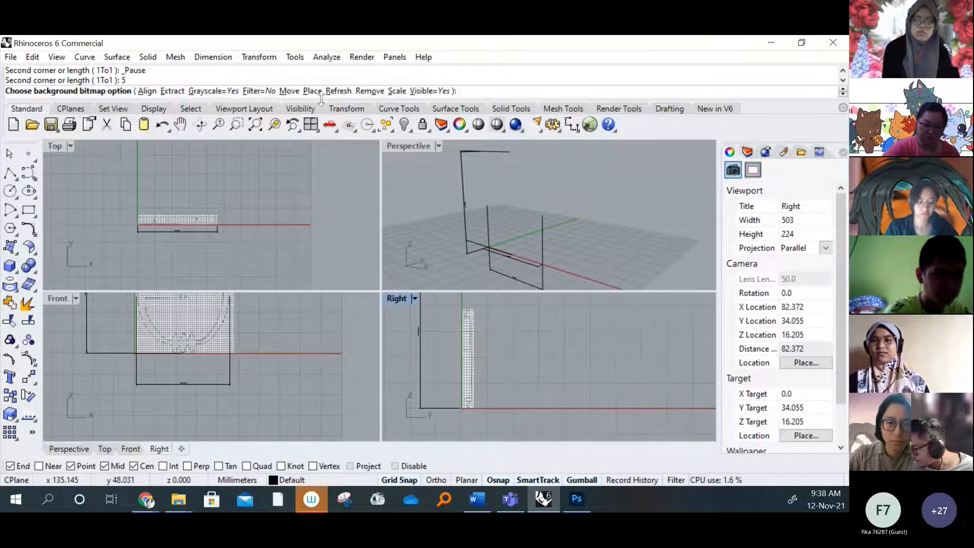
Check the side bitmap's height with a temporary vertical dimension beside it, and delete that dimension
left_click(214, 57)
left_click(216, 73)
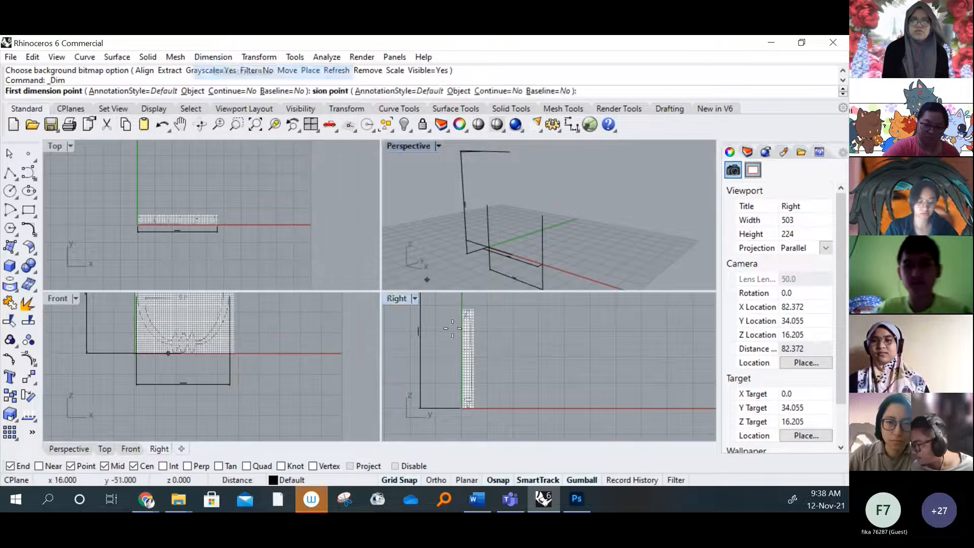
left_click(474, 407)
left_click(474, 311)
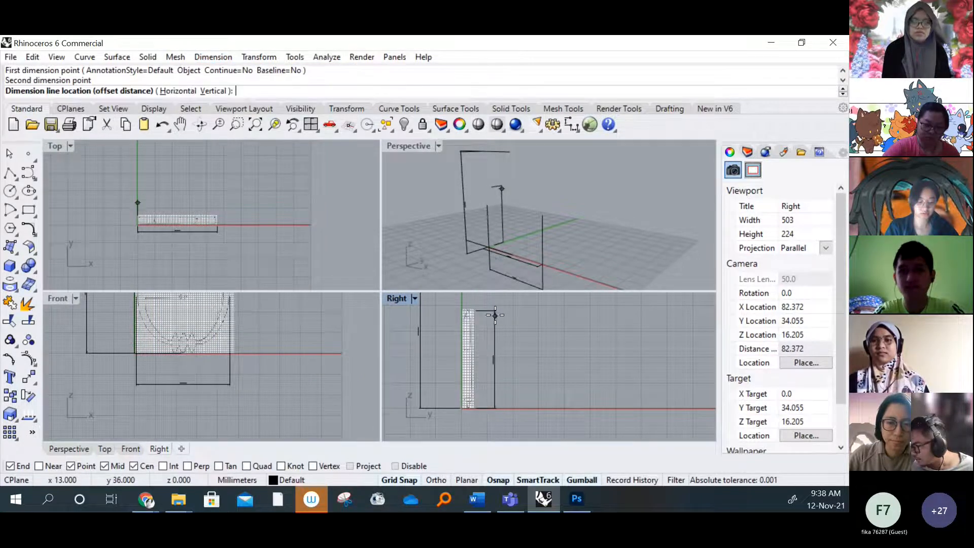
left_click(497, 353)
scroll(496, 357, "up", 5)
scroll(509, 366, "down", 3)
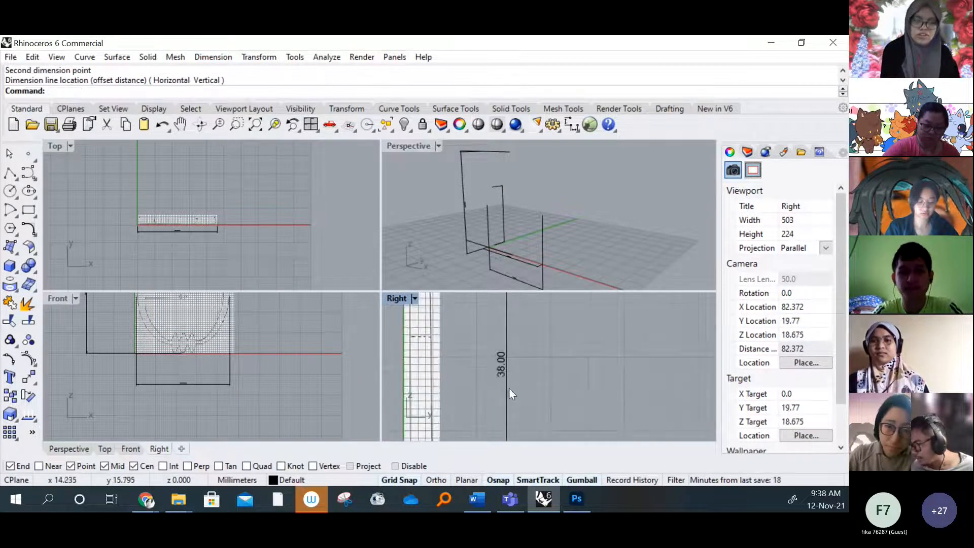
left_click(499, 369)
key("Delete")
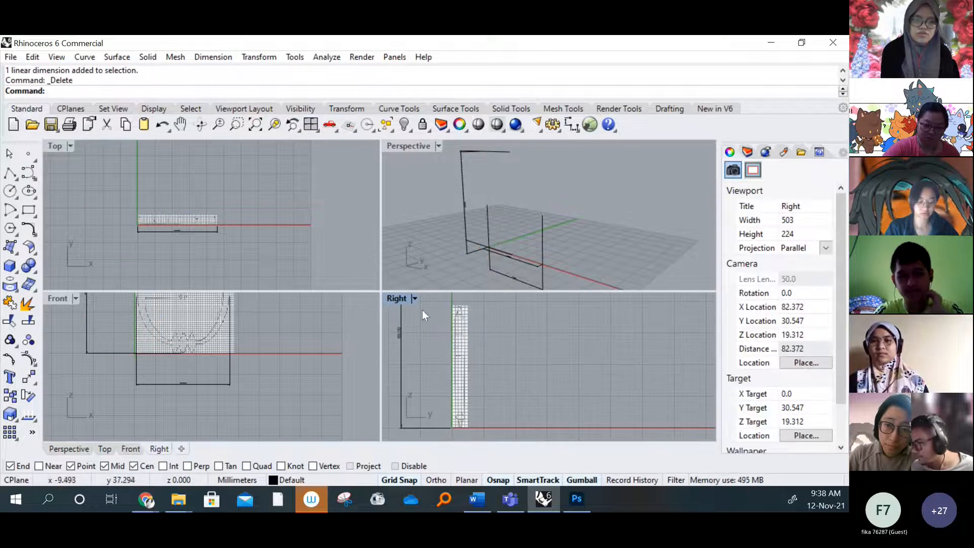
Place the side image again as the Right viewport's background bitmap, from the origin with a length of 60 mm
left_click(415, 298)
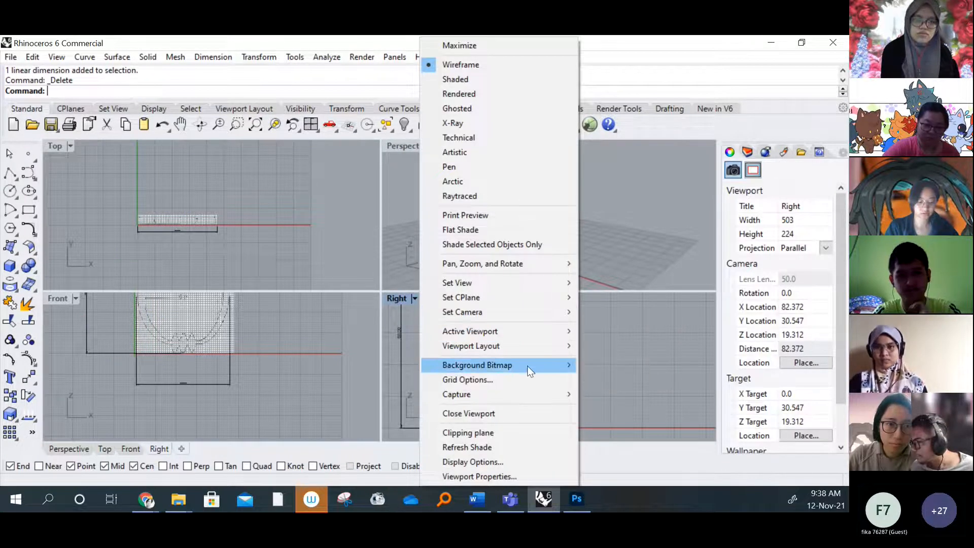
mouse_move(528, 369)
left_click(606, 224)
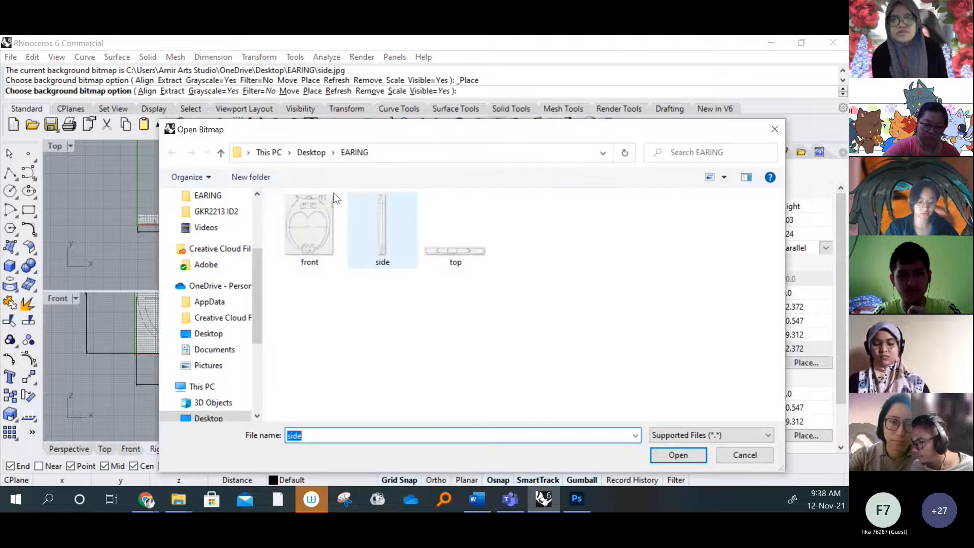
left_click(380, 236)
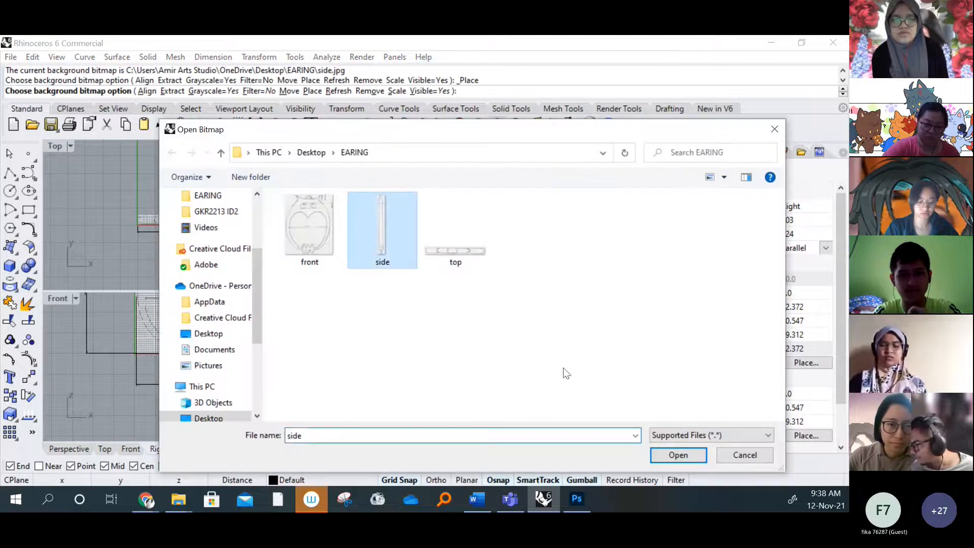
left_click(677, 455)
left_click(452, 427)
scroll(461, 358, "down", 4)
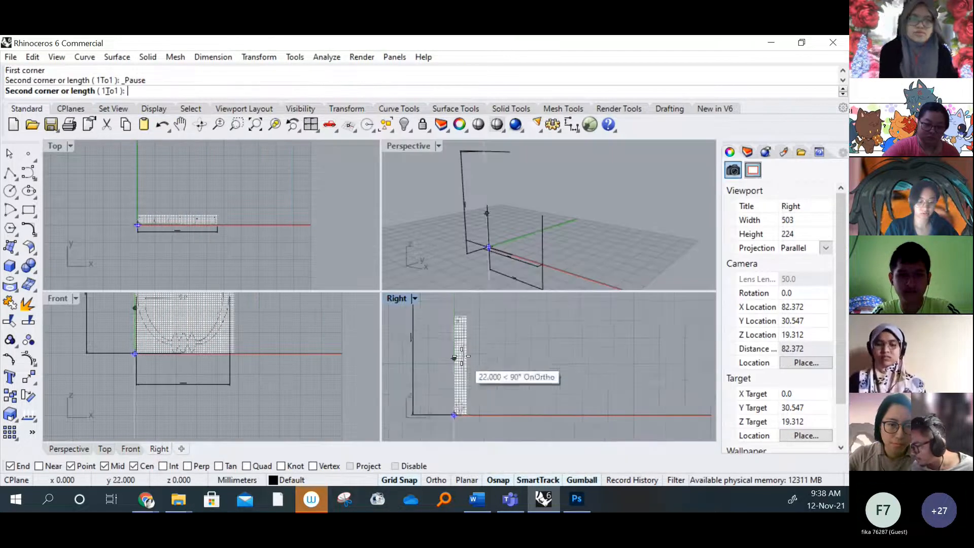
right_click_drag(463, 349, 466, 408)
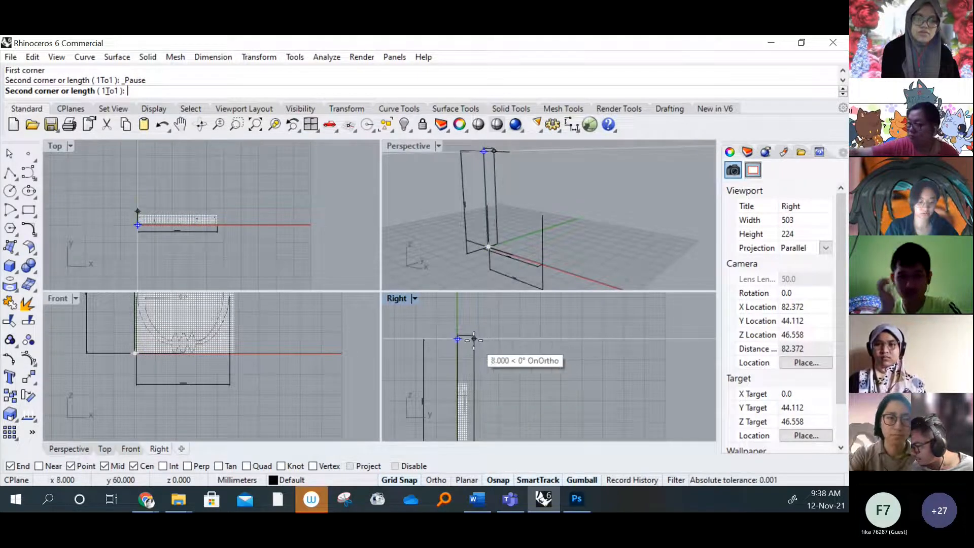
scroll(472, 339, "up", 8)
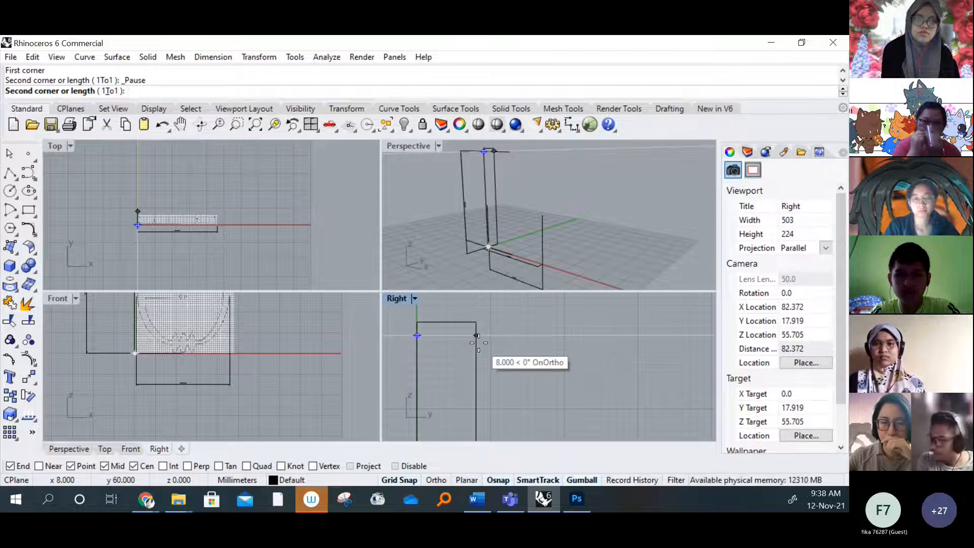
key("Return")
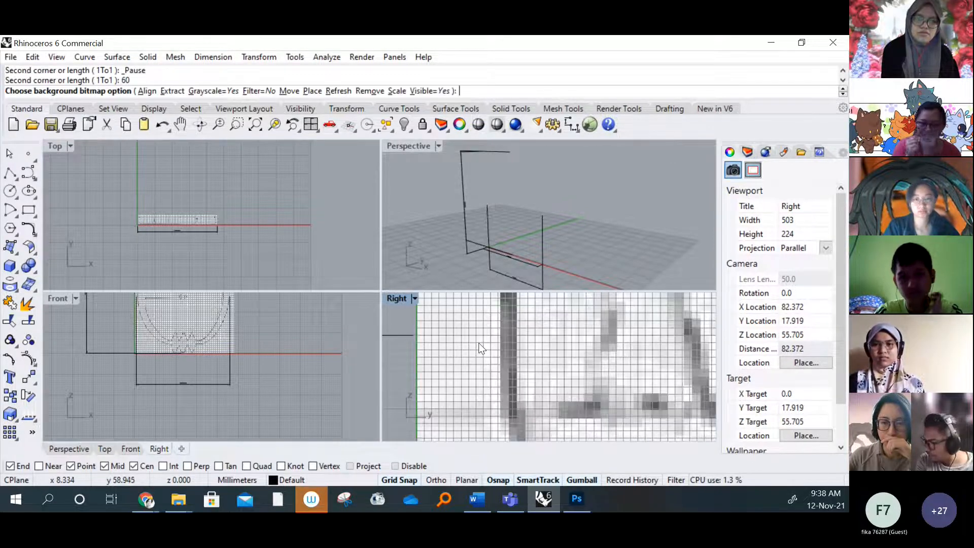
Examine the size of the placed side bitmap and compare it with the Top and Front viewport bitmaps
scroll(498, 349, "down", 6)
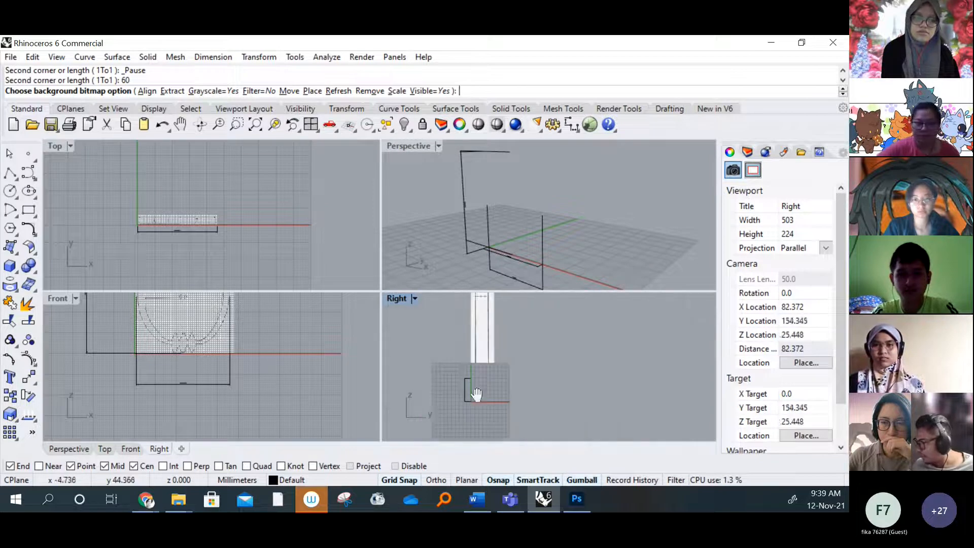
right_click_drag(496, 362, 491, 385)
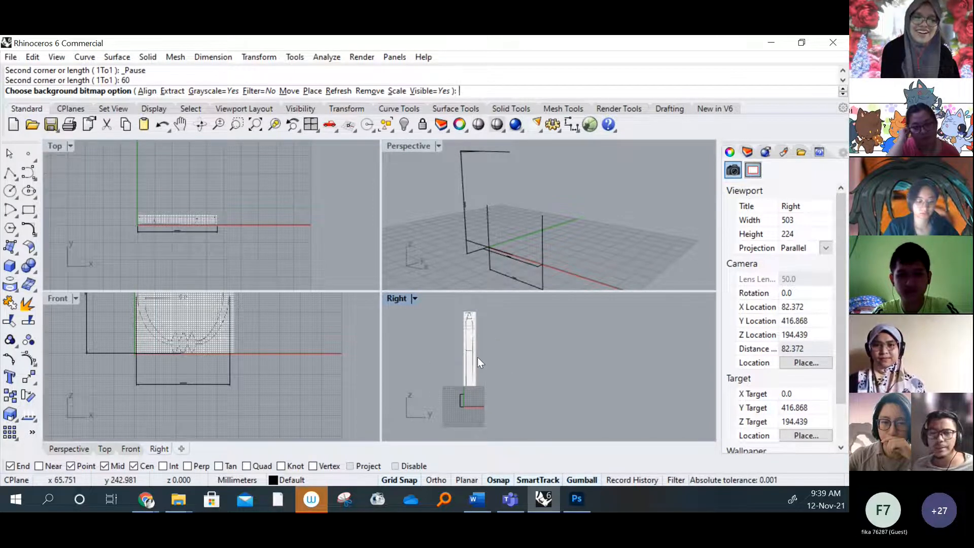
scroll(449, 420, "up", 8)
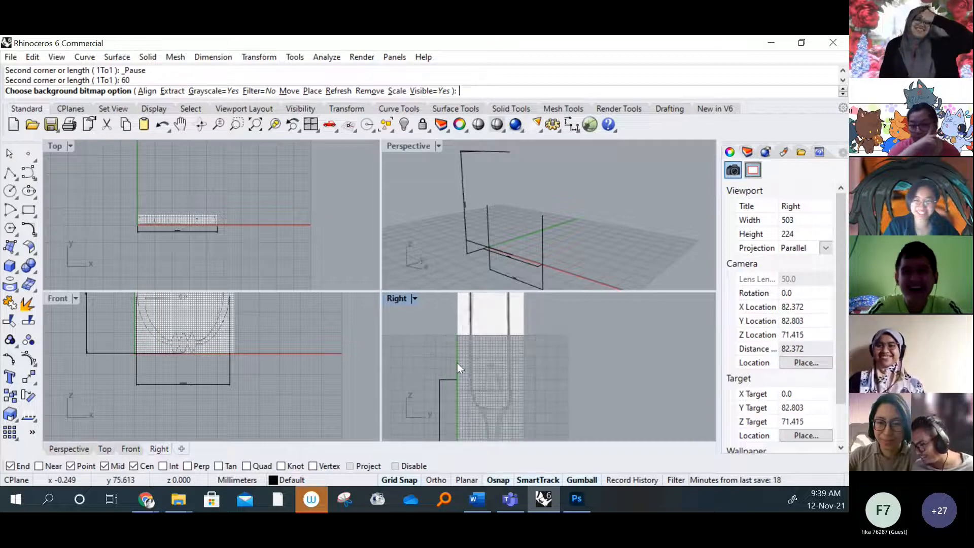
scroll(458, 364, "down", 2)
right_click_drag(218, 215, 240, 234)
scroll(232, 238, "up", 10)
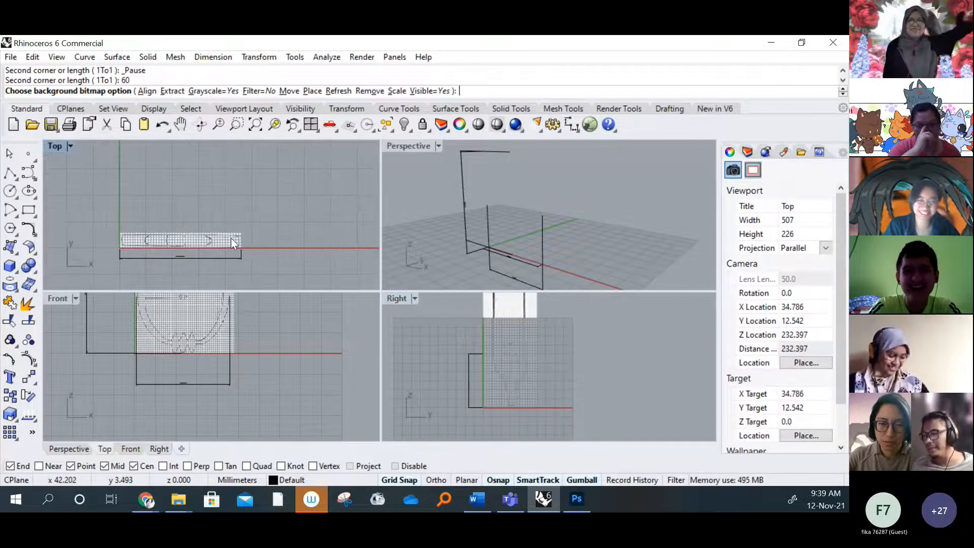
right_click_drag(202, 333, 188, 367)
scroll(191, 364, "up", 2)
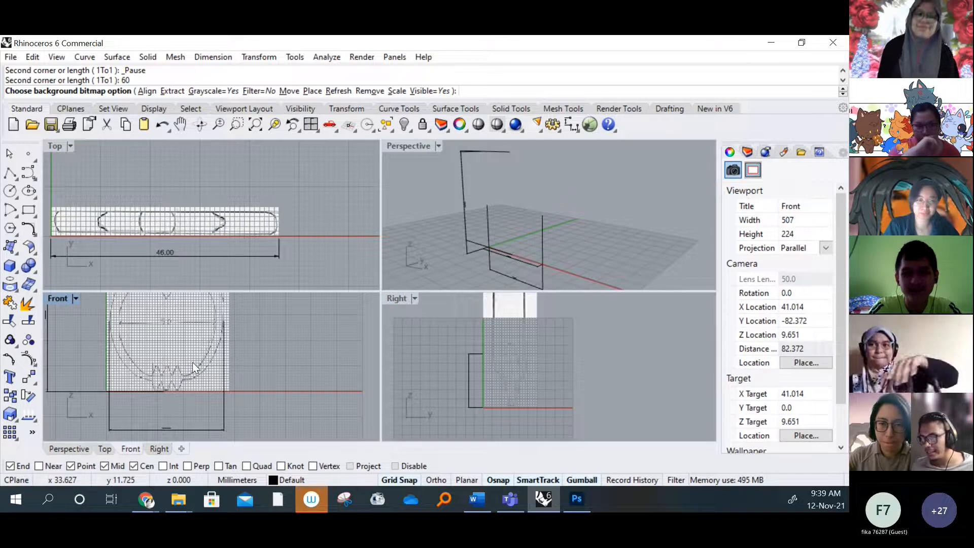
right_click_drag(501, 354, 486, 386)
Remove the side background bitmap from the Right viewport
left_click(412, 298)
mouse_move(525, 366)
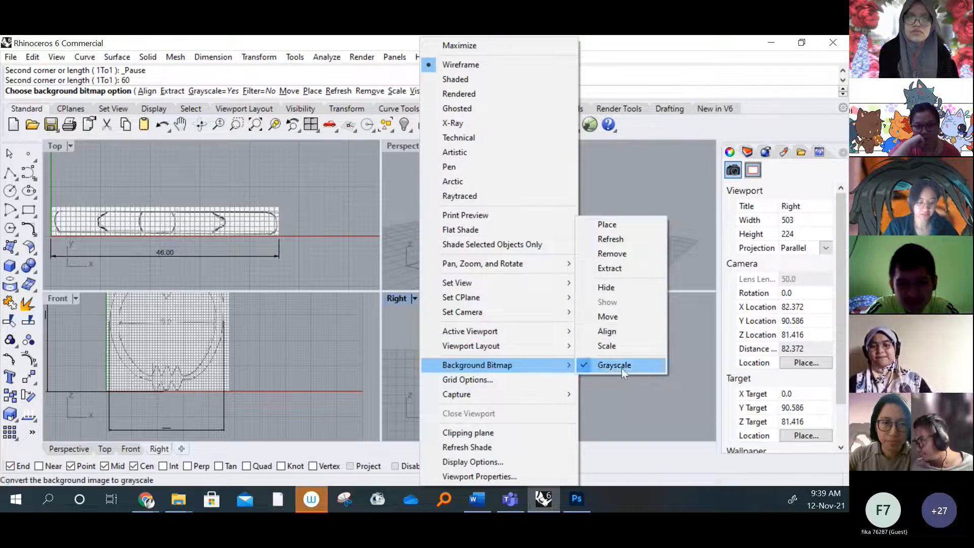
left_click(612, 253)
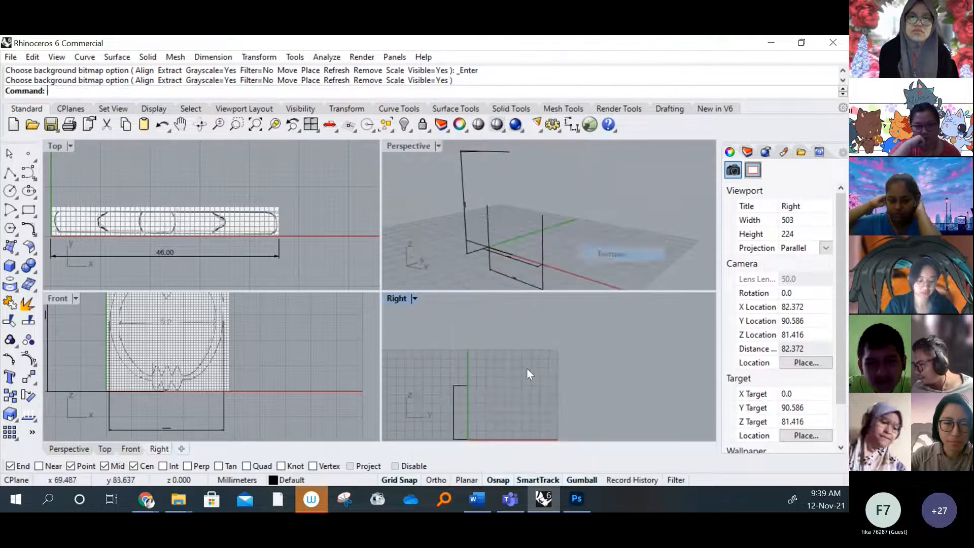
Compare the height dimensions in the Right and Front viewports, and maximize the Right viewport
right_click_drag(470, 410, 495, 363)
scroll(495, 363, "up", 2)
right_click_drag(244, 333, 228, 401)
scroll(236, 369, "down", 2)
scroll(236, 369, "down", 2)
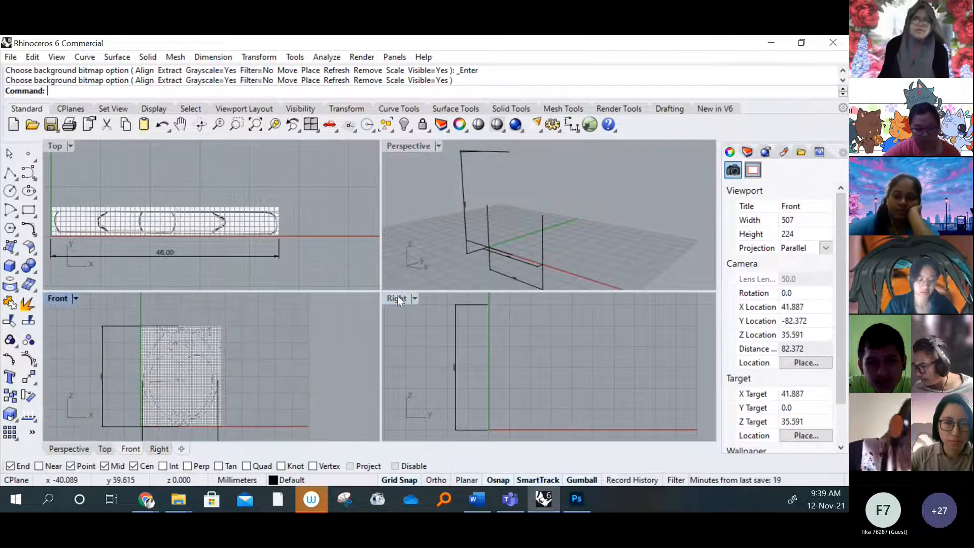
double_click(399, 297)
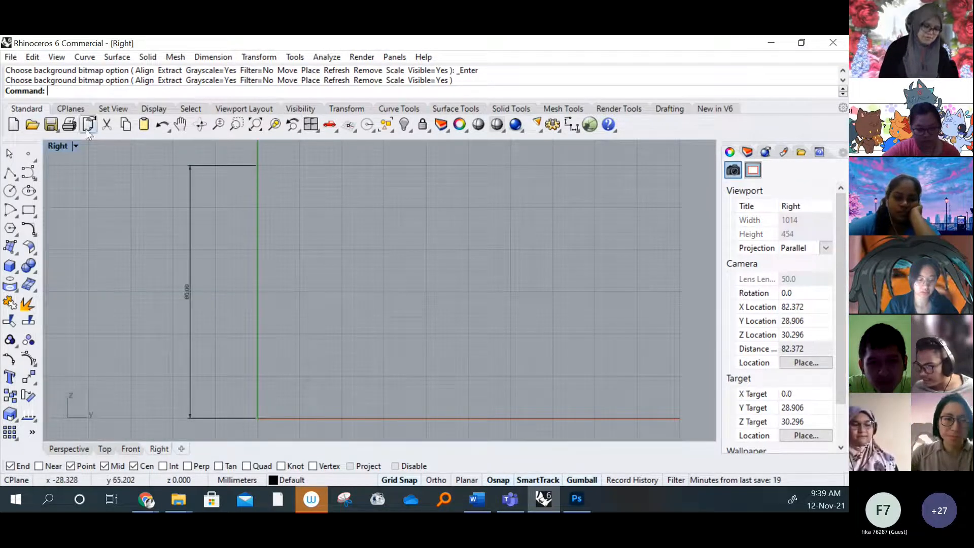
Load the side image as the Right viewport's background bitmap, with its first corner at the upper end of the 60 mm height dimension
left_click(75, 147)
mouse_move(211, 364)
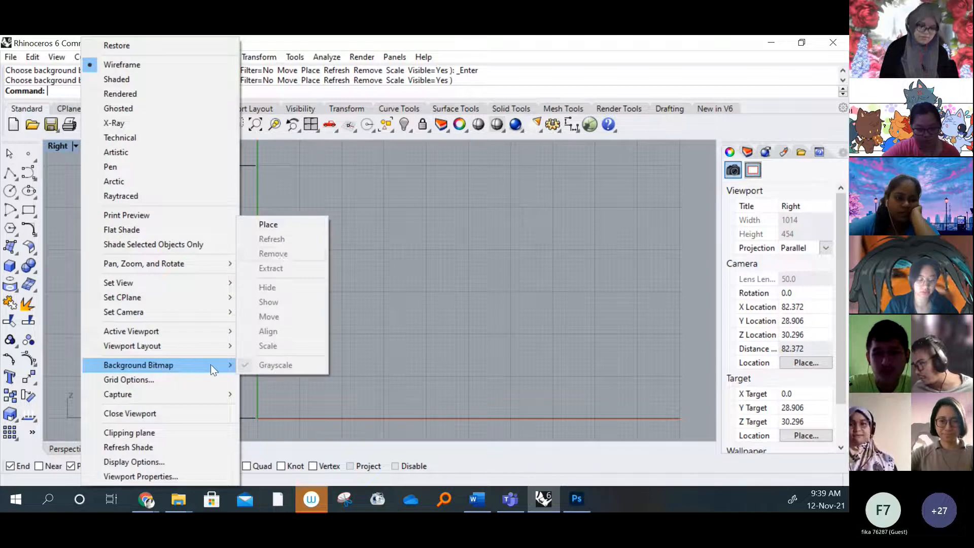
left_click(275, 226)
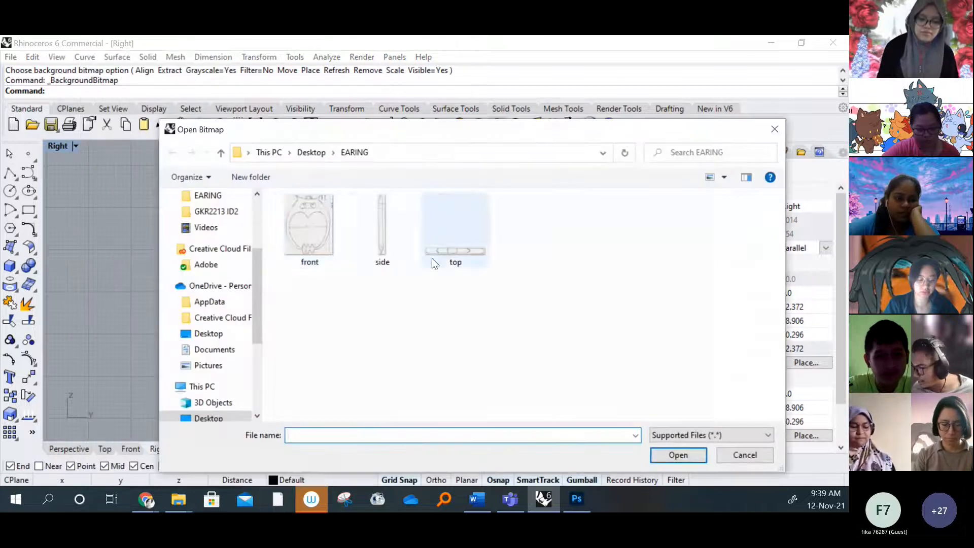
left_click(384, 231)
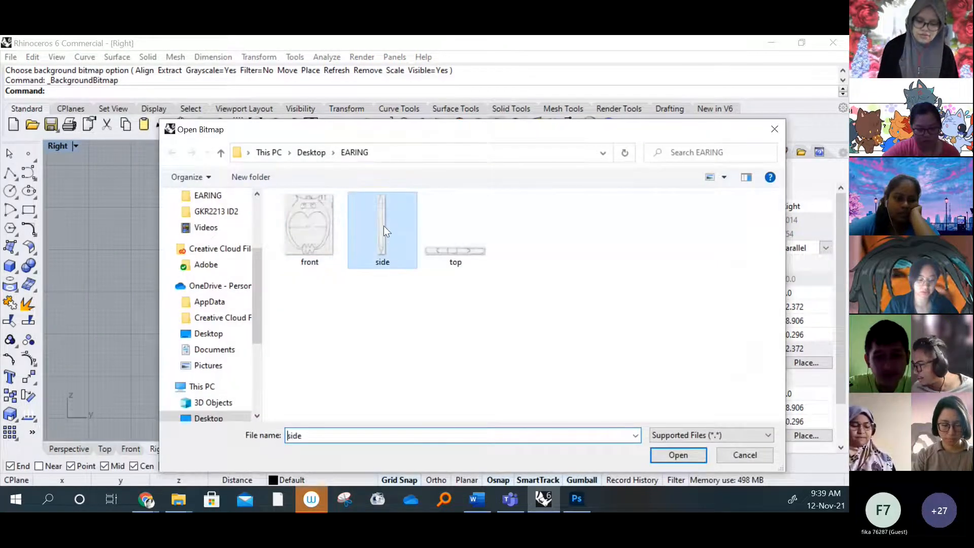
left_click(655, 461)
left_click(257, 166)
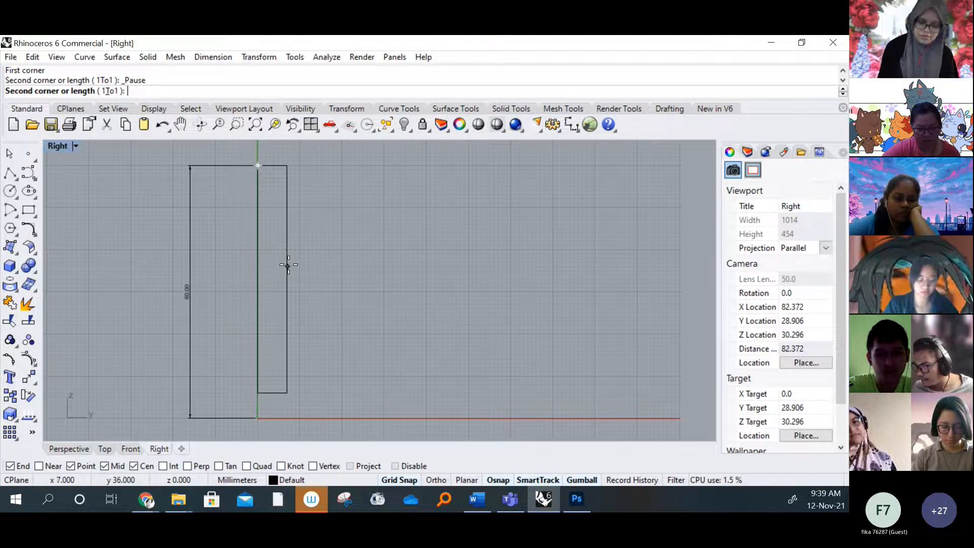
Finish placing the side bitmap with a length of 60, extending it down to the lower end of the height dimension
type("60")
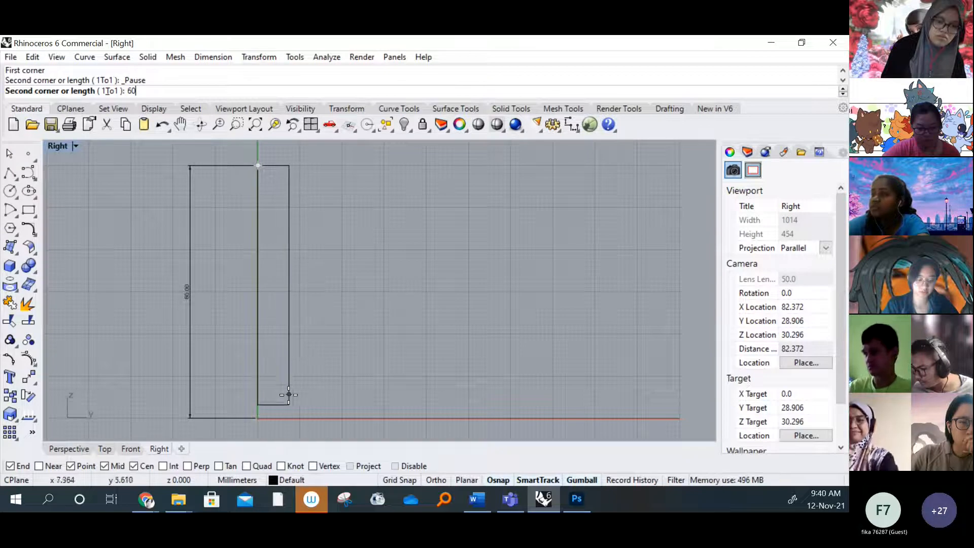
scroll(285, 399, "up", 6)
right_click_drag(285, 402, 302, 278)
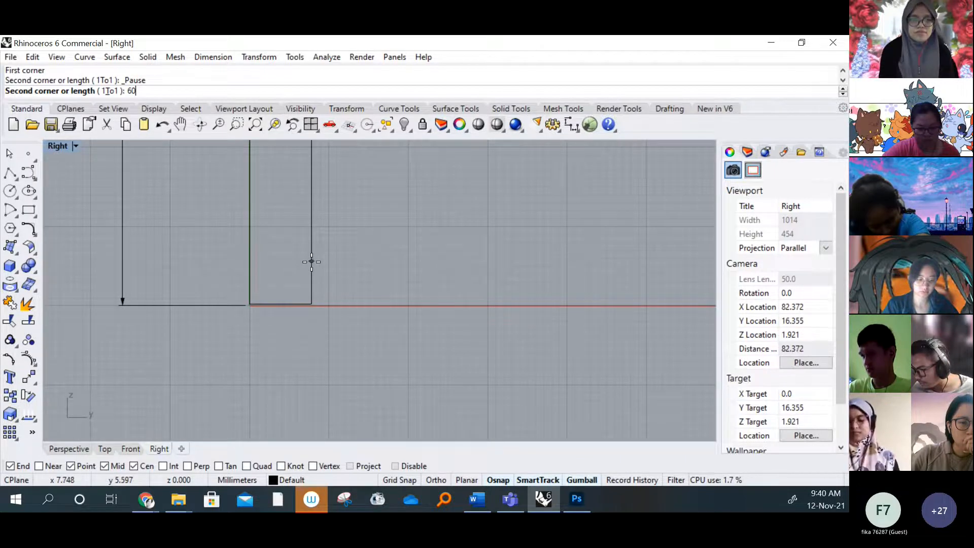
key("Return")
scroll(321, 282, "down", 5)
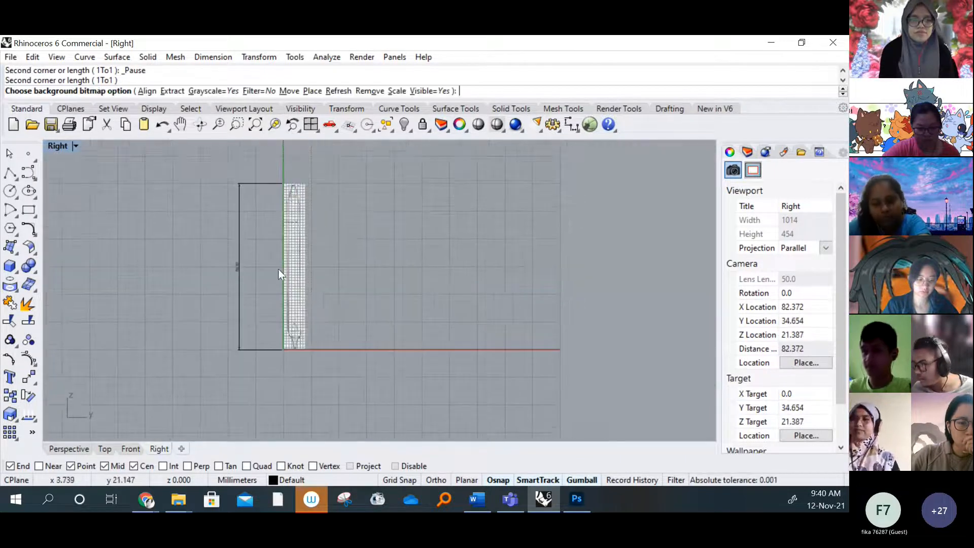
scroll(291, 191, "up", 7)
scroll(215, 162, "down", 2)
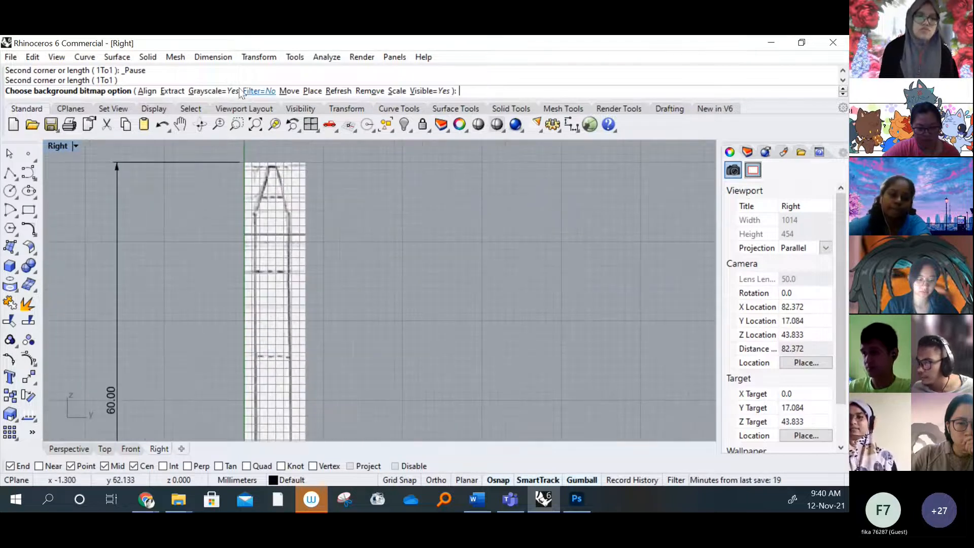
Add a vertical dimension between the upper and lower tips of the side drawing, placed on the side opposite the 60 mm dimension
left_click(214, 57)
left_click(235, 70)
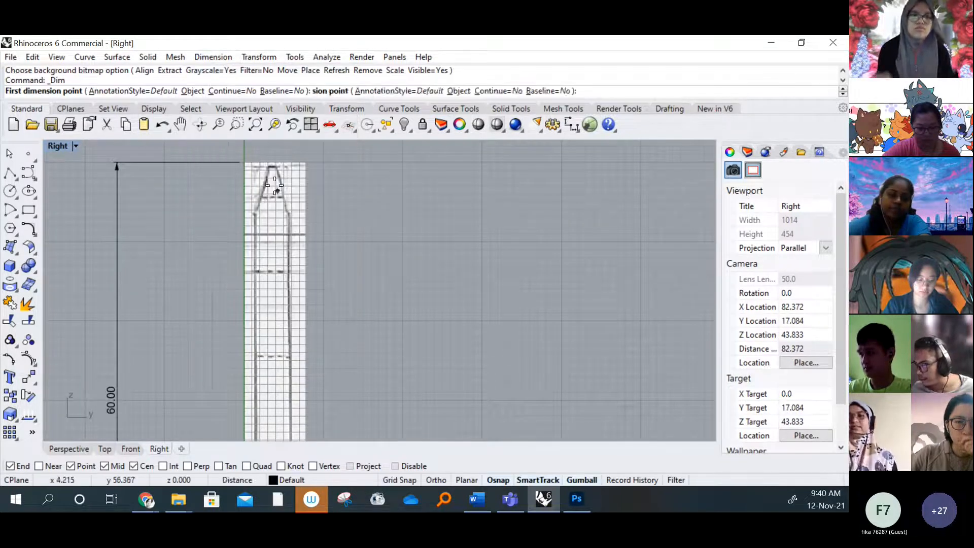
left_click(272, 167)
scroll(299, 340, "down", 3)
scroll(302, 335, "up", 2)
scroll(303, 331, "up", 1)
left_click(297, 359)
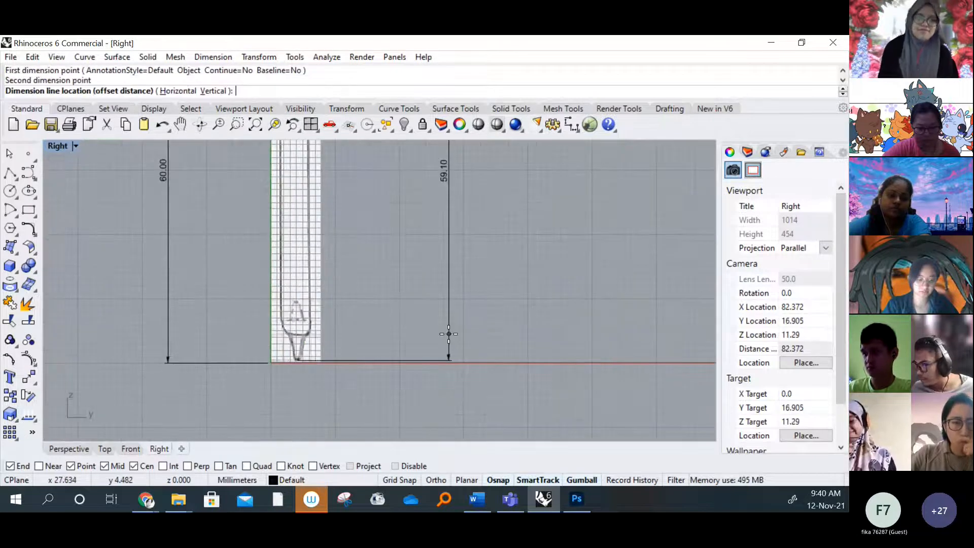
left_click(449, 335)
scroll(436, 294, "up", 2)
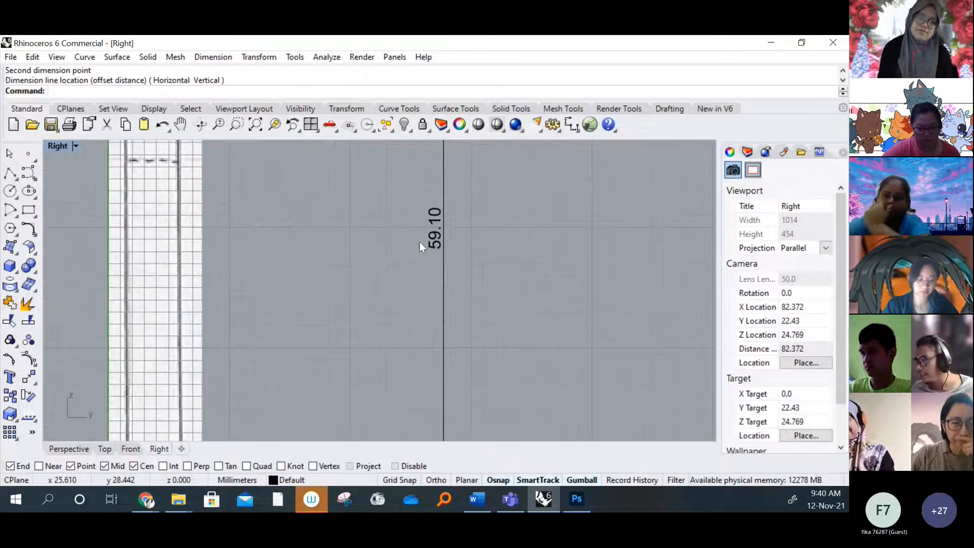
scroll(428, 269, "down", 2)
scroll(383, 231, "down", 4)
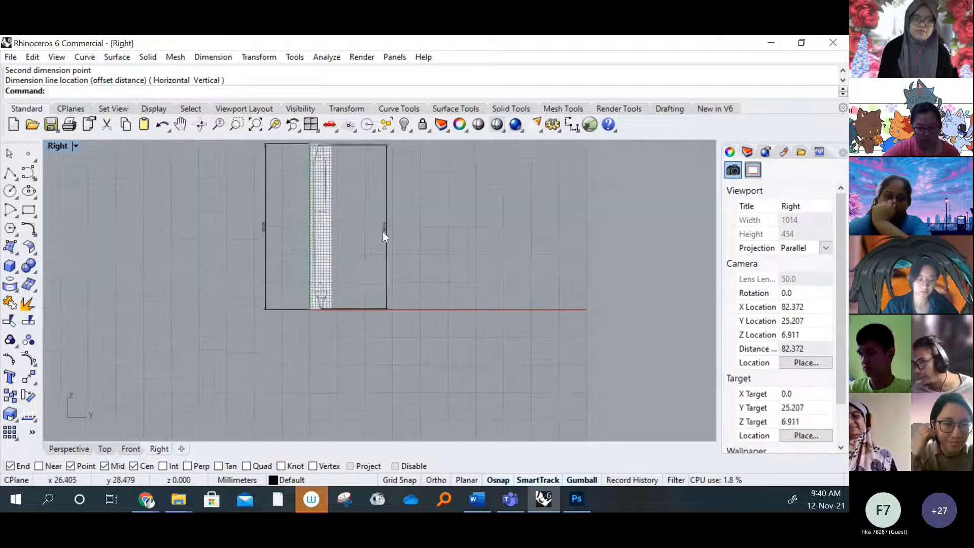
Delete the tip-to-tip height dimension of the side drawing
left_click(355, 150)
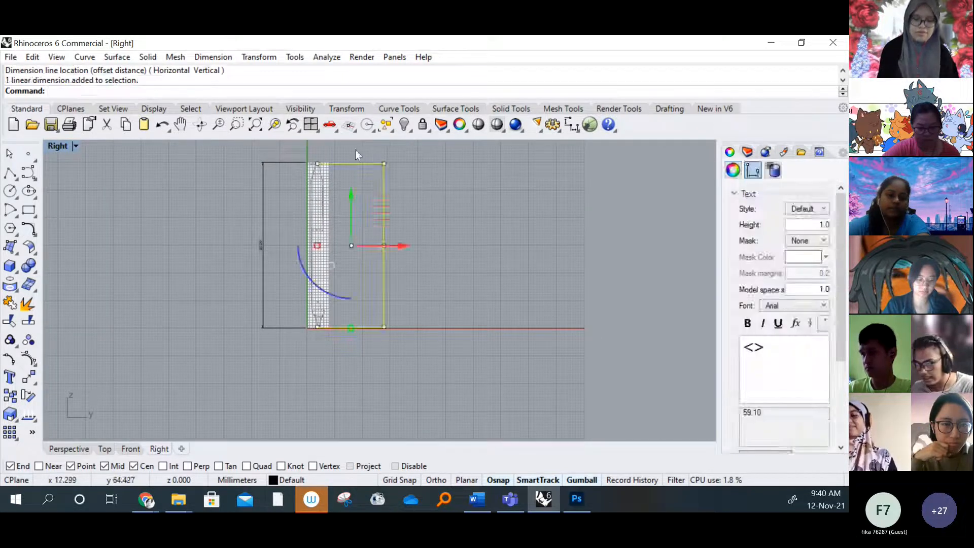
key("Delete")
right_click_drag(307, 230, 294, 276)
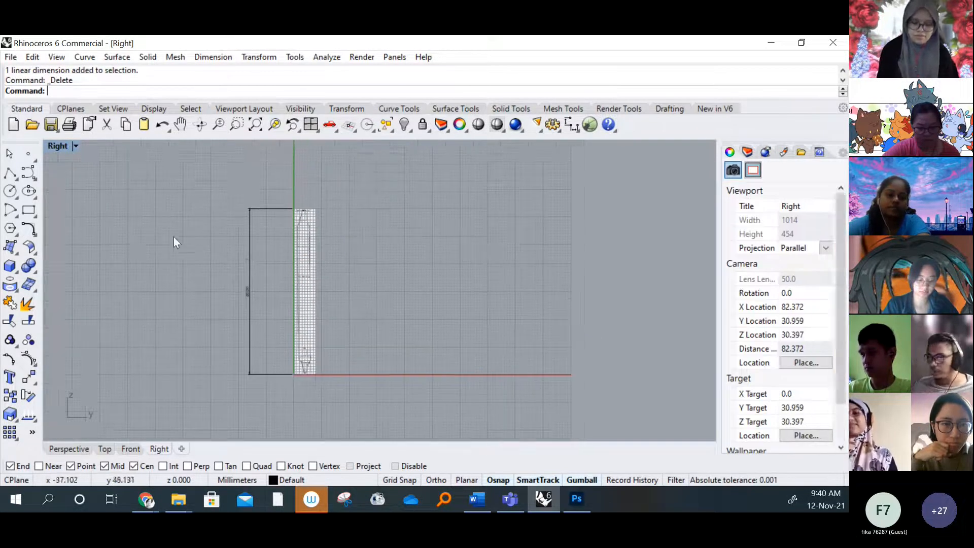
scroll(306, 317, "up", 2)
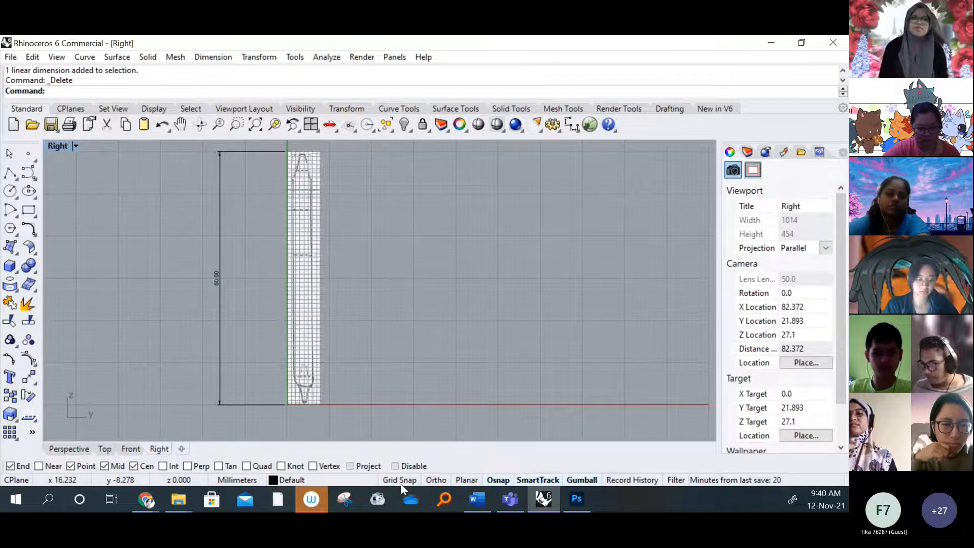
right_click_drag(312, 256, 294, 260)
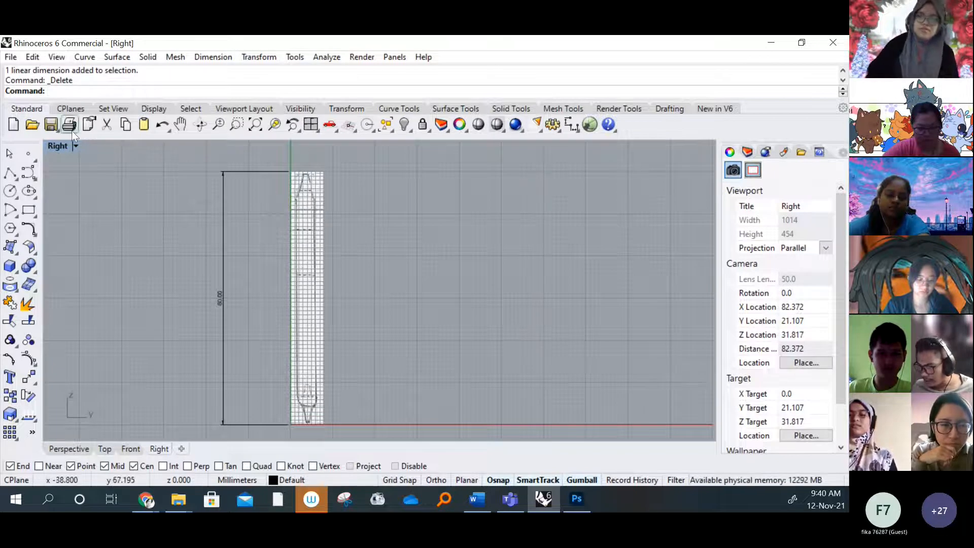
Remove the side background bitmap from the Right viewport
left_click(76, 146)
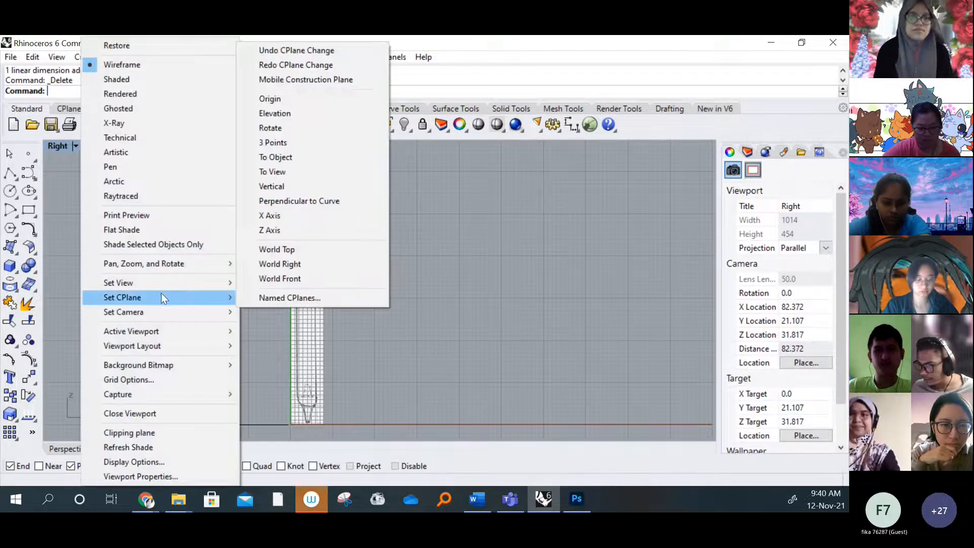
mouse_move(169, 367)
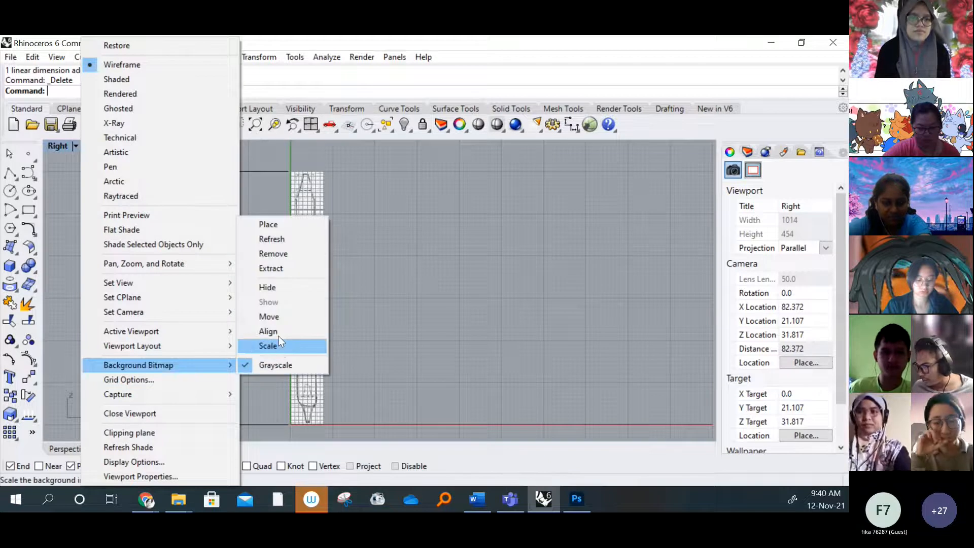
left_click(284, 255)
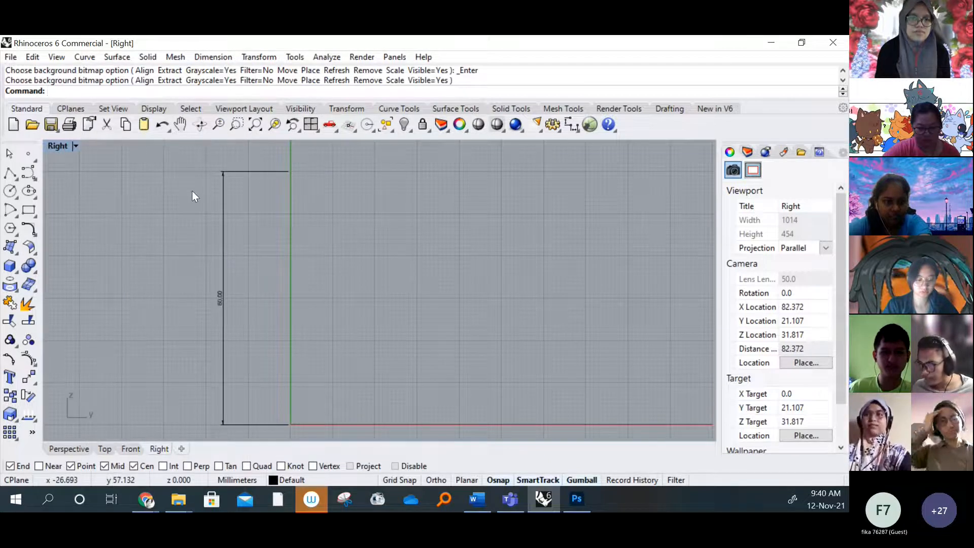
Load the side image again as the Right viewport's background bitmap and, with Grid Snap on, set its first corner at the origin
scroll(225, 283, "up", 3)
right_click_drag(233, 297, 219, 300)
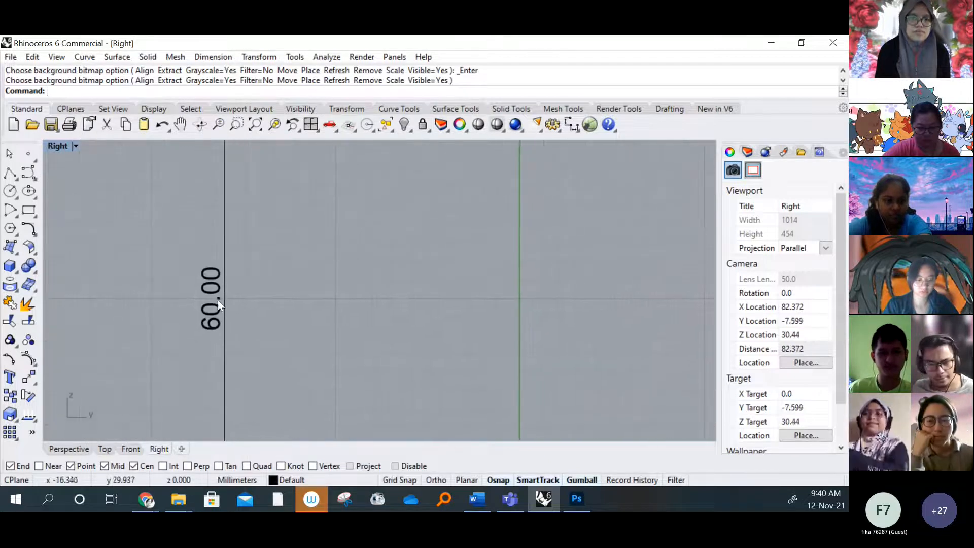
left_click(75, 145)
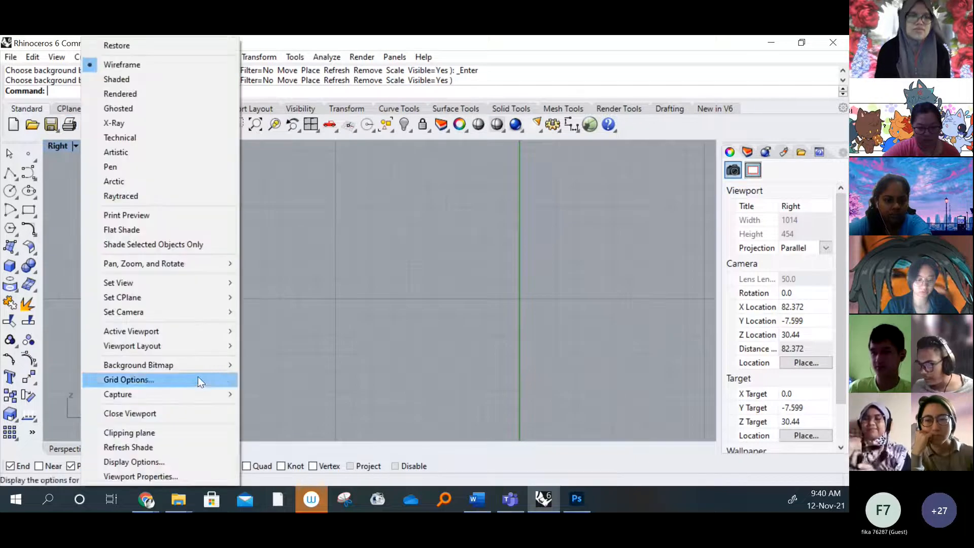
mouse_move(218, 365)
left_click(268, 224)
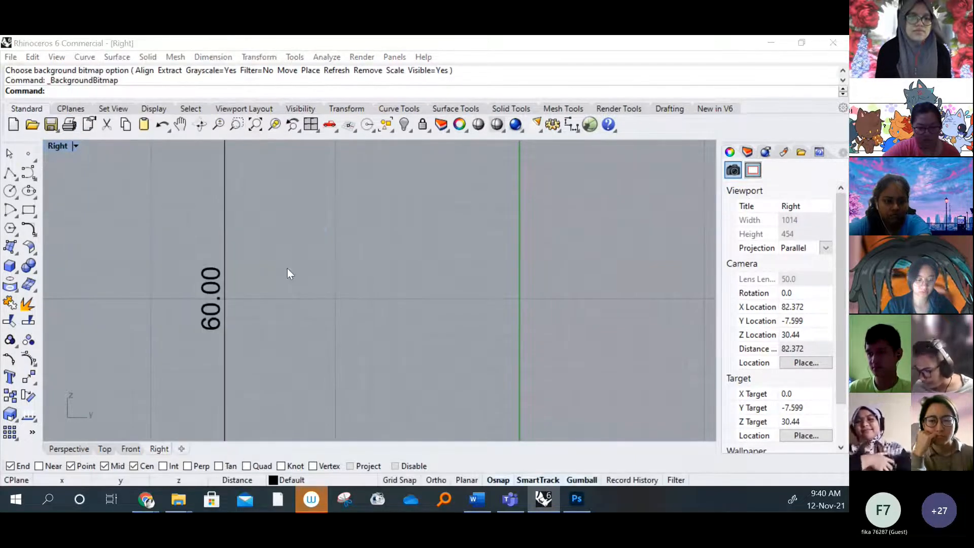
double_click(382, 226)
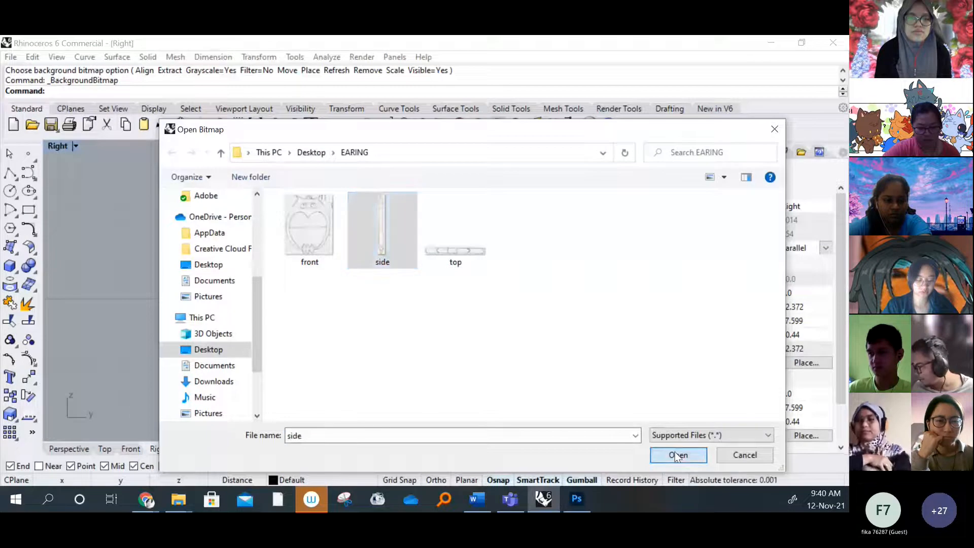
left_click(398, 479)
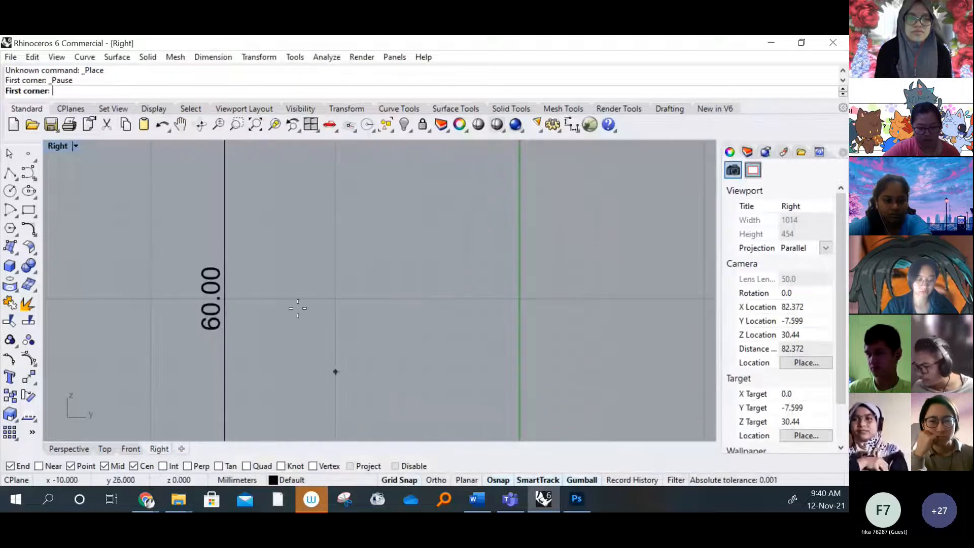
scroll(300, 327, "down", 4)
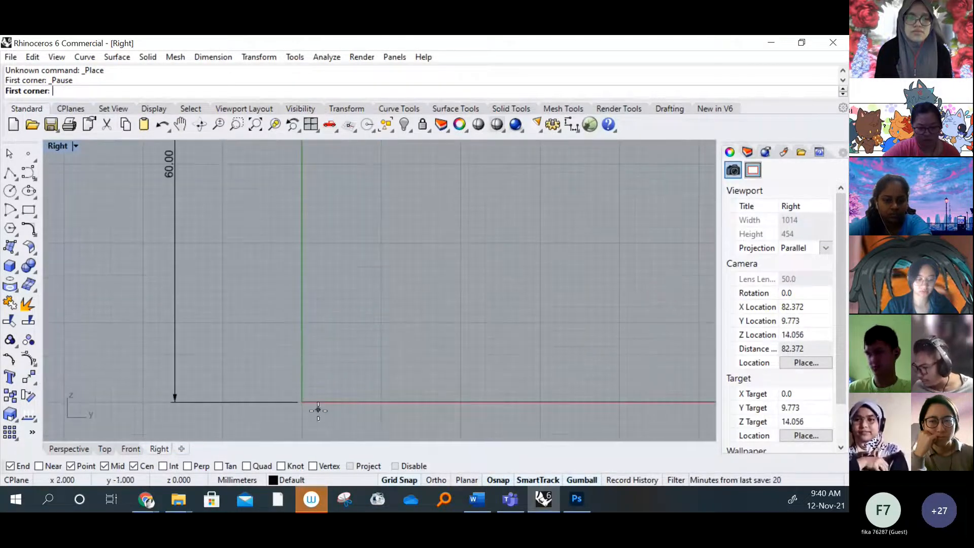
left_click(306, 403)
Turn off Grid Snap and set the side bitmap's second corner level with the upper end of the 60 mm dimension
scroll(335, 263, "down", 3)
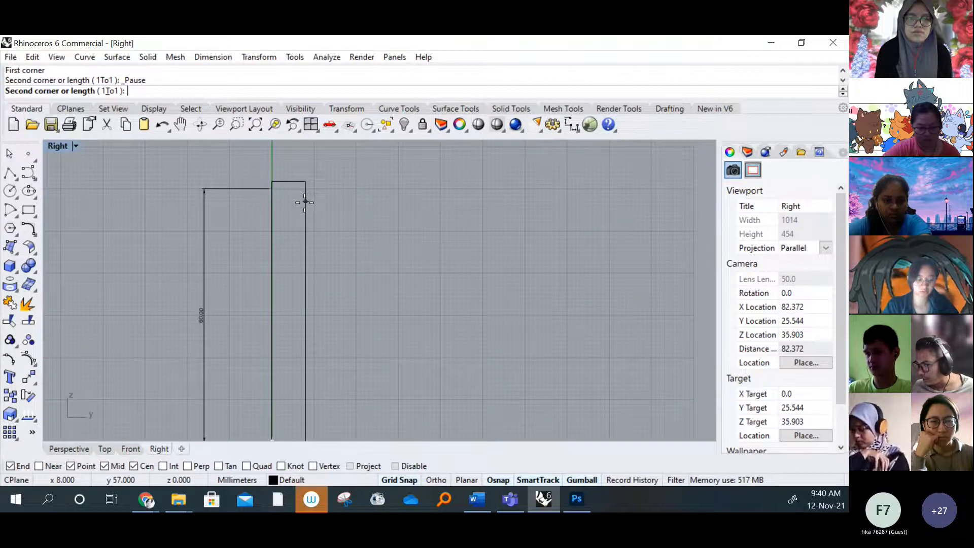
scroll(306, 197, "up", 3)
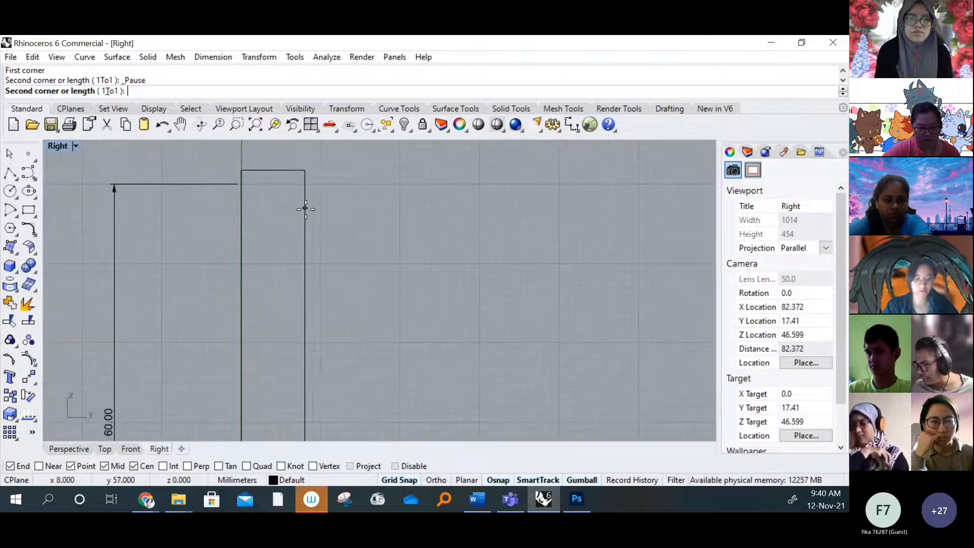
left_click(399, 480)
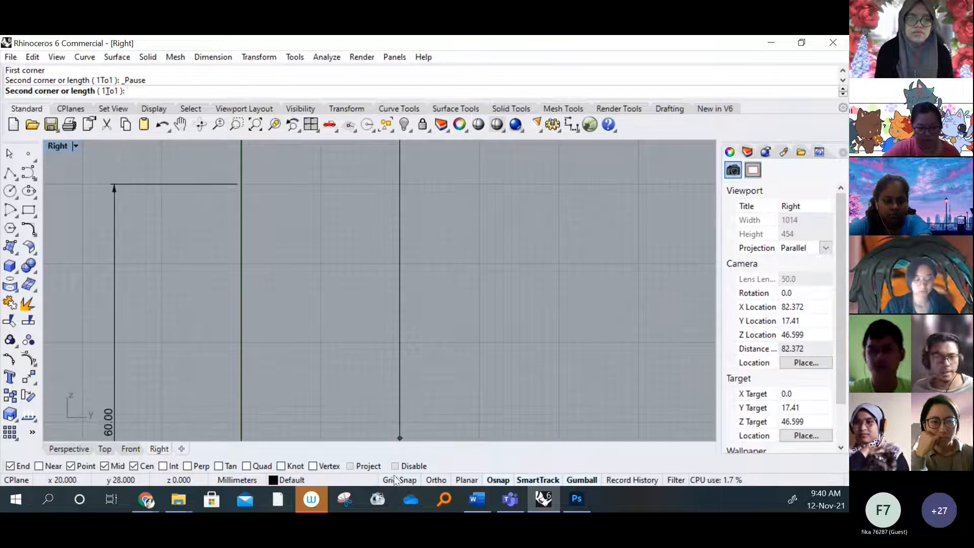
scroll(303, 184, "up", 5)
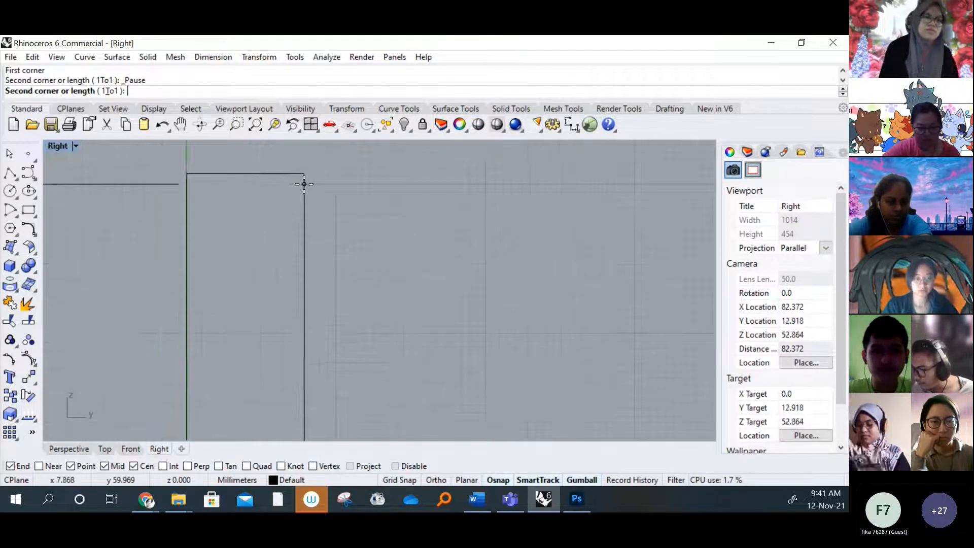
left_click(303, 185)
scroll(313, 198, "down", 10)
scroll(364, 263, "up", 2)
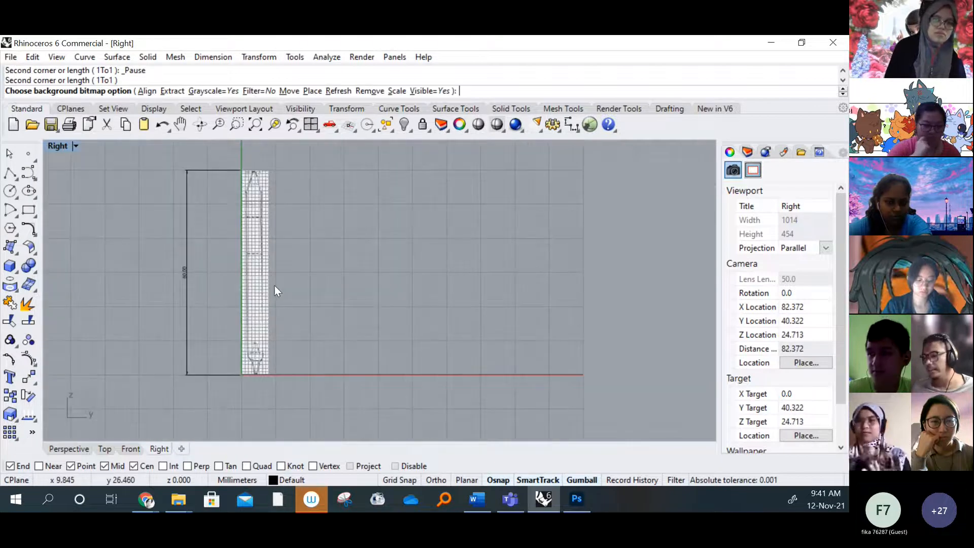
Restore the four-viewport layout and compare the newly placed side bitmap with the bitmaps in the Top and Front viewports
double_click(58, 146)
right_click_drag(269, 353, 309, 335)
right_click_drag(273, 220, 319, 216)
mouse_move(491, 359)
right_mouse_down()
mouse_move(479, 357)
mouse_move(483, 369)
right_mouse_up()
scroll(477, 360, "up", 2)
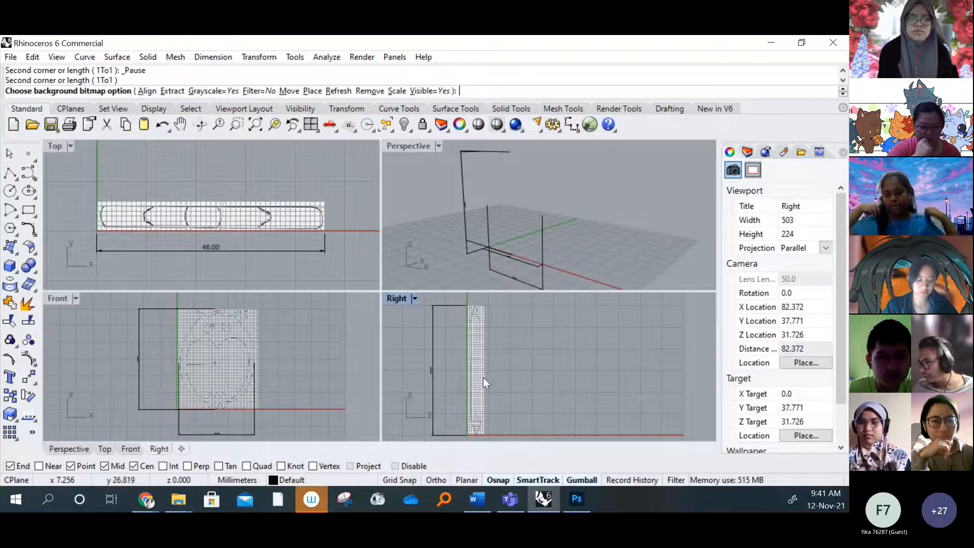
scroll(482, 377, "up", 2)
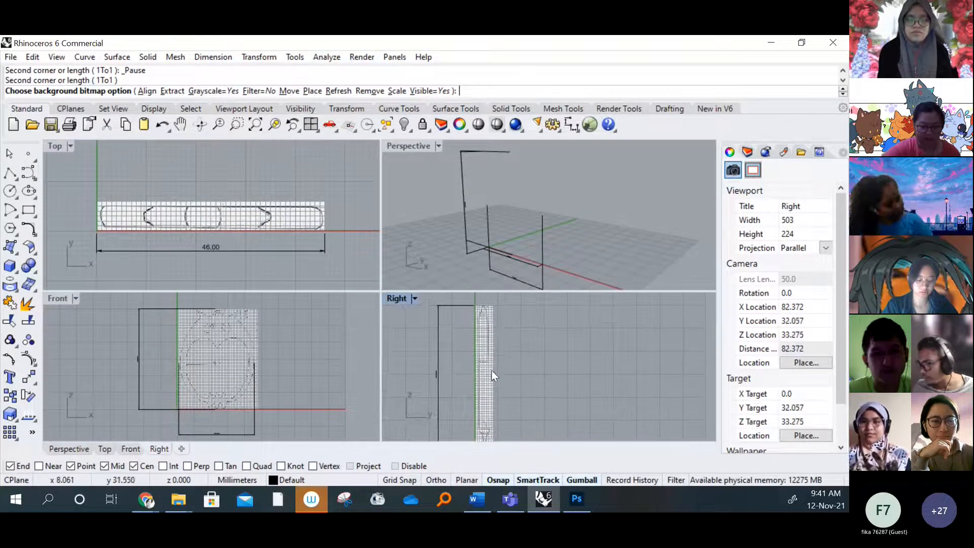
scroll(260, 364, "up", 3)
right_click_drag(257, 366, 266, 369)
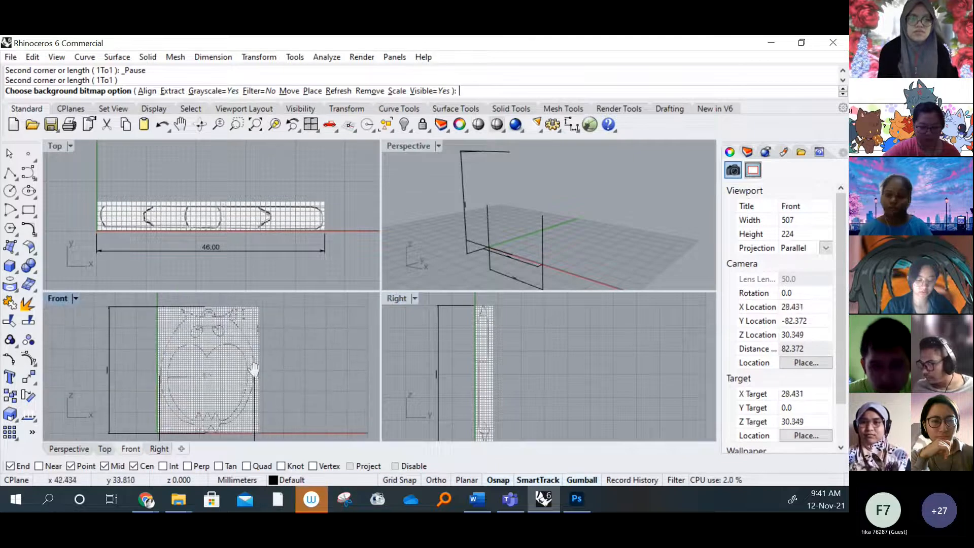
scroll(257, 214, "up", 1)
right_click_drag(315, 239, 311, 234)
right_click_drag(512, 373, 510, 356)
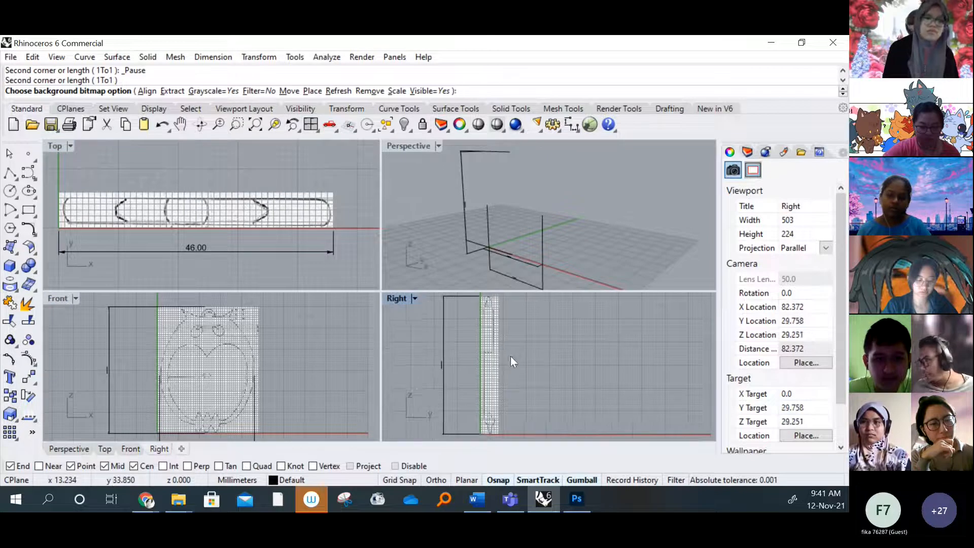
scroll(509, 359, "down", 1)
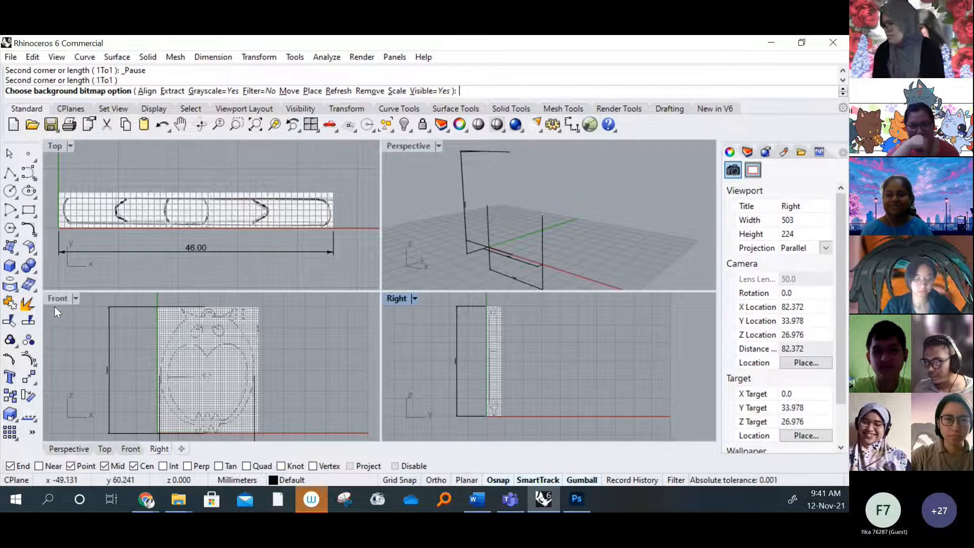
Maximize the Front viewport to check the owl bitmap and show the model's layer list
right_click_drag(204, 354, 209, 345)
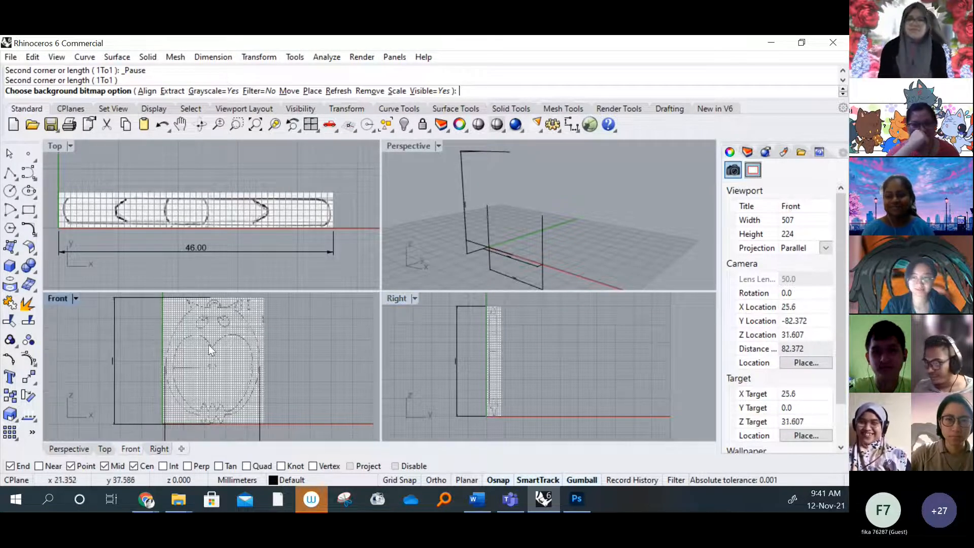
double_click(57, 299)
scroll(355, 286, "up", 4)
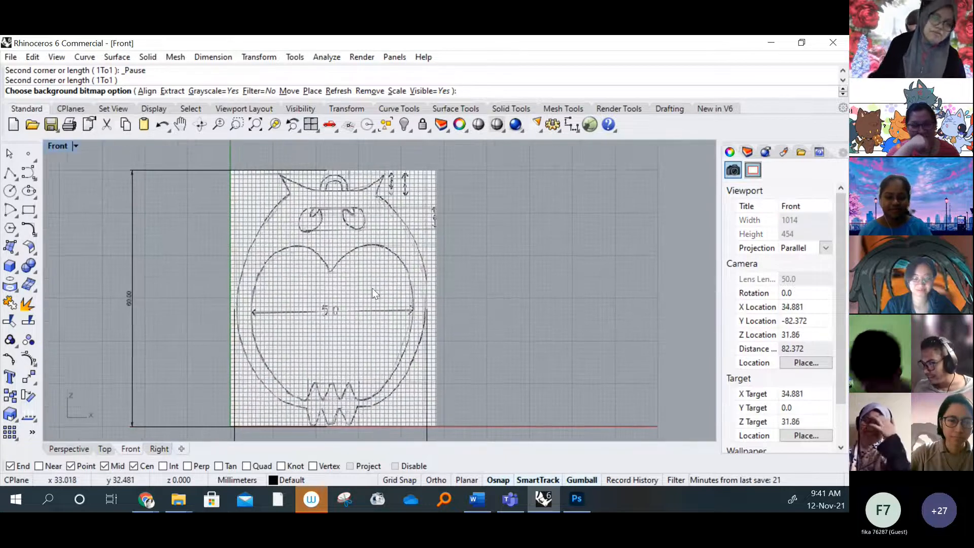
scroll(354, 285, "down", 2)
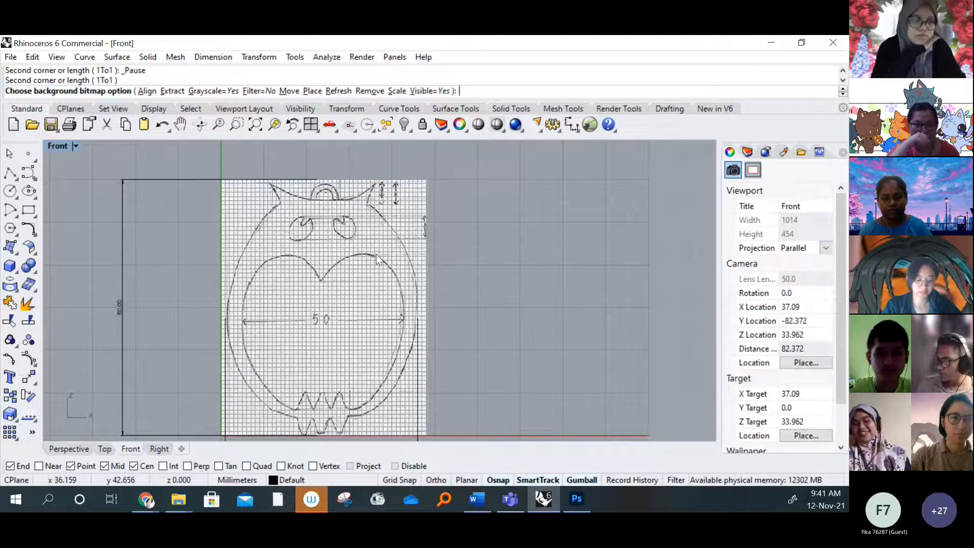
left_click(748, 153)
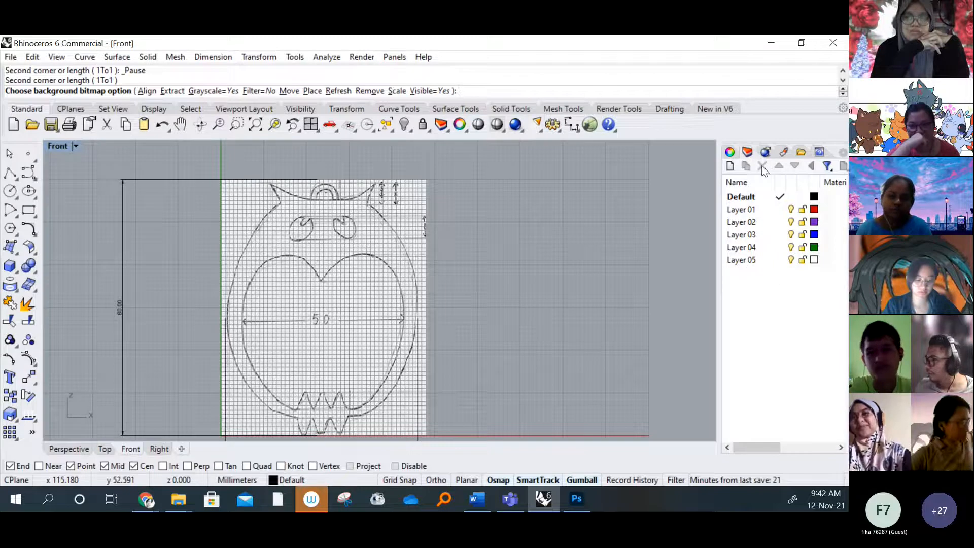
left_click(756, 198)
right_click(755, 199)
left_click(714, 211)
right_click(750, 197)
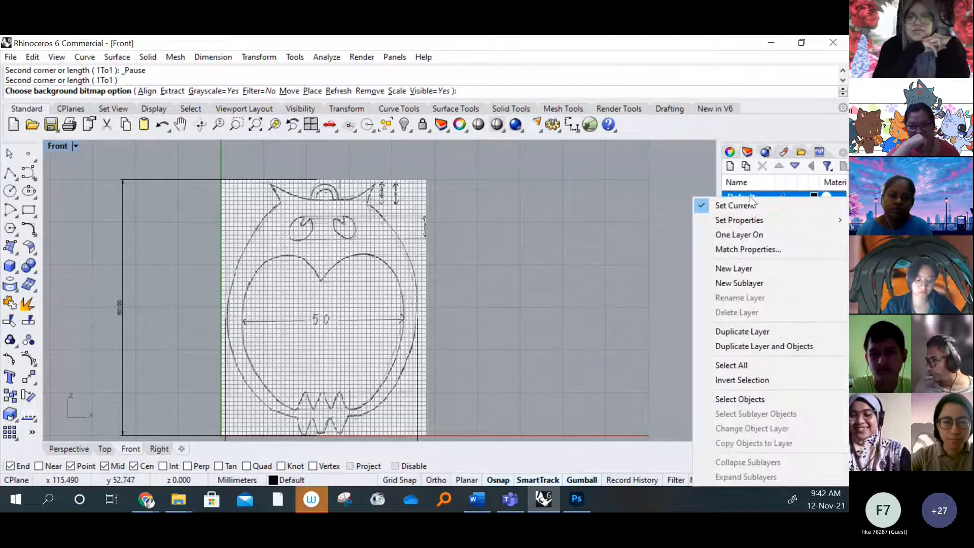
left_click(627, 325)
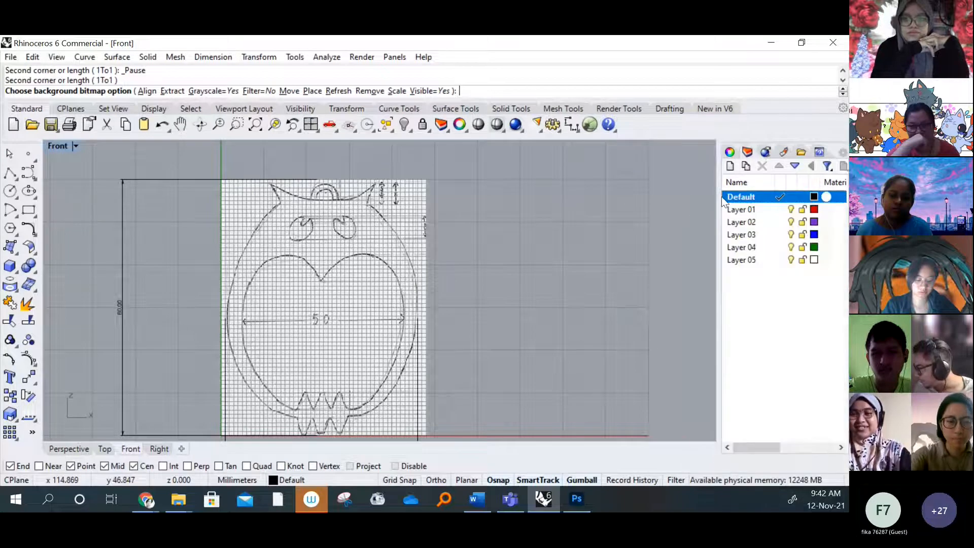
Make Layer 01 the current layer
double_click(749, 208)
right_click(748, 208)
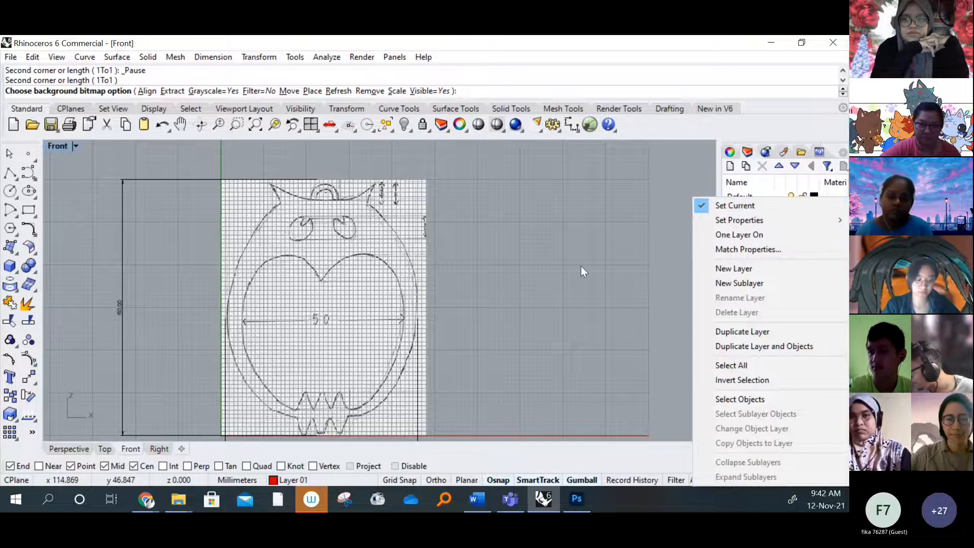
left_click(587, 259)
scroll(779, 373, "right", 2)
scroll(780, 325, "left", 2)
left_click(745, 200)
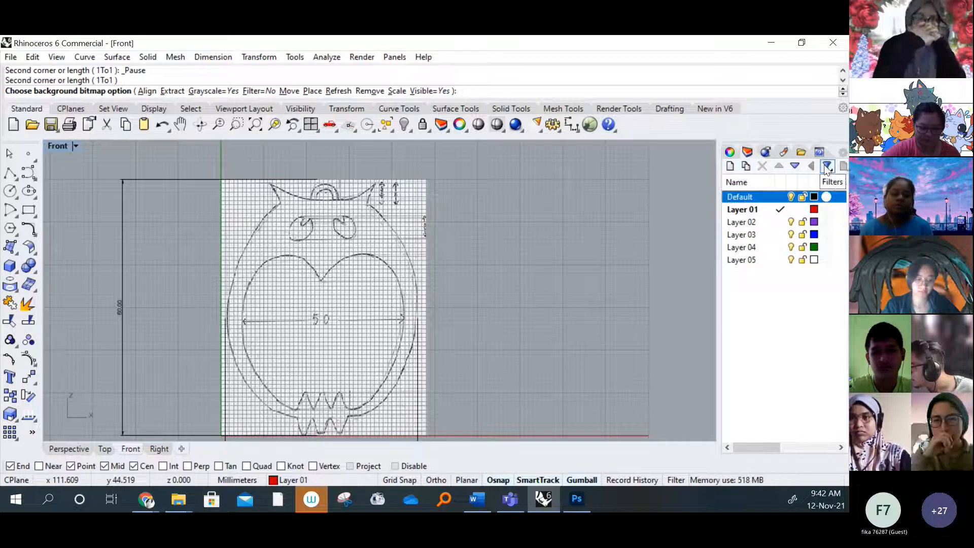
right_click(749, 208)
mouse_move(759, 220)
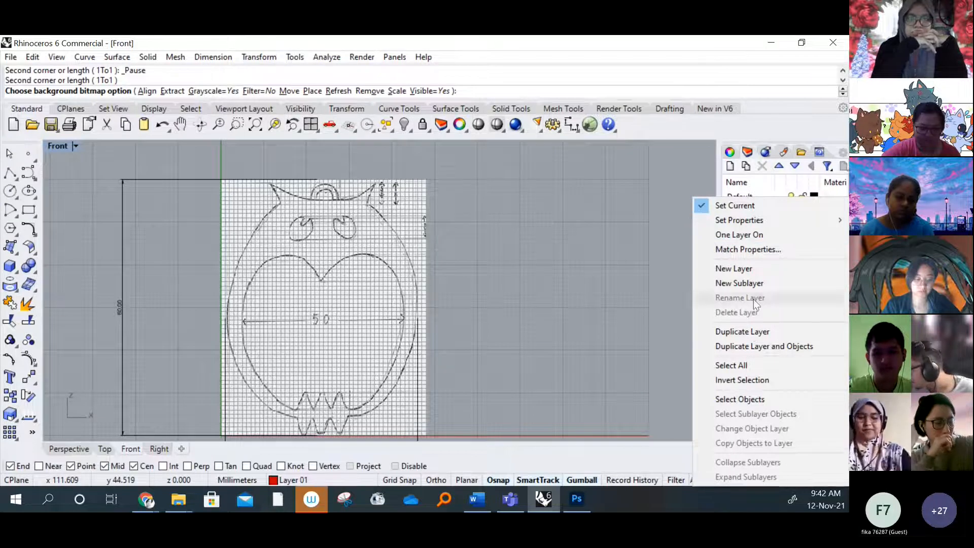
left_click(630, 285)
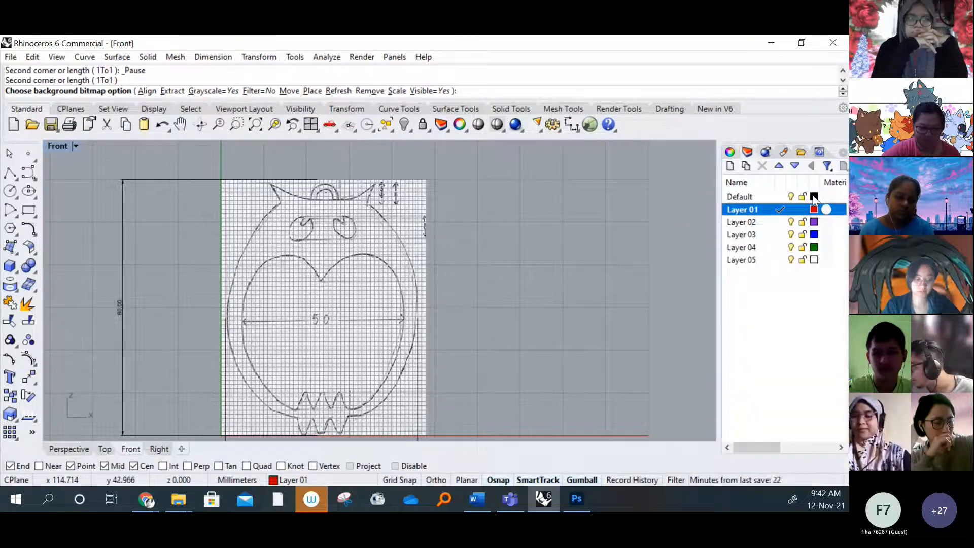
right_click(758, 210)
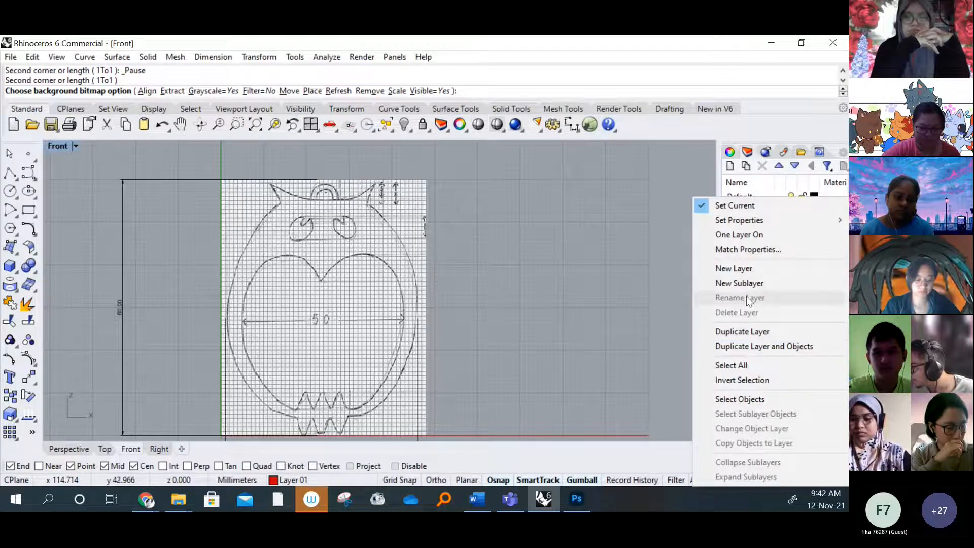
left_click(629, 218)
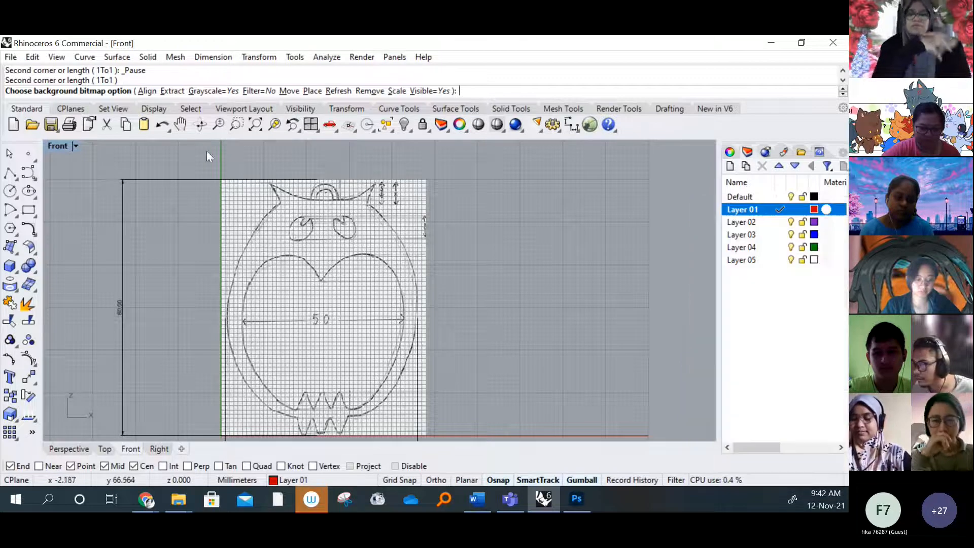
Restore the four-viewport layout and end the background bitmap command in the Right viewport
double_click(58, 147)
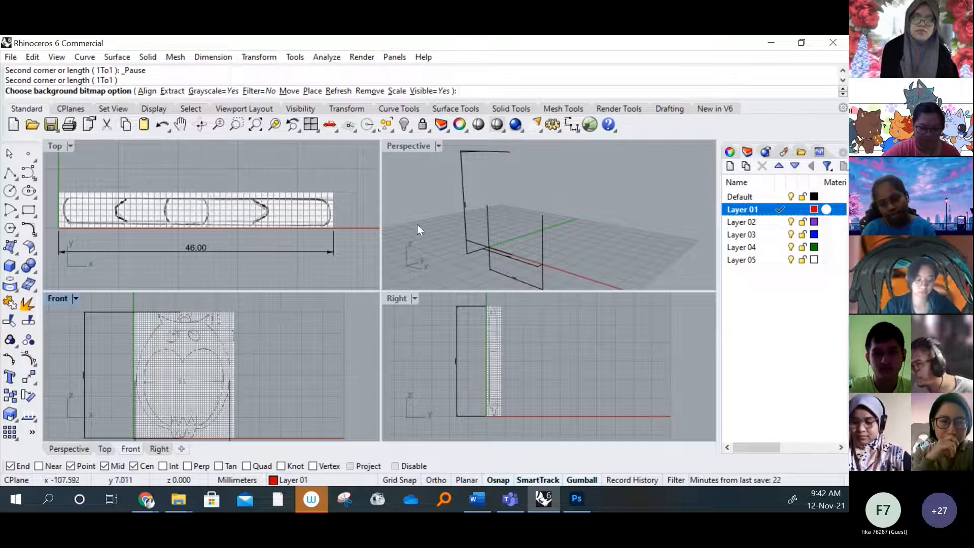
left_click(536, 354)
right_click(531, 352)
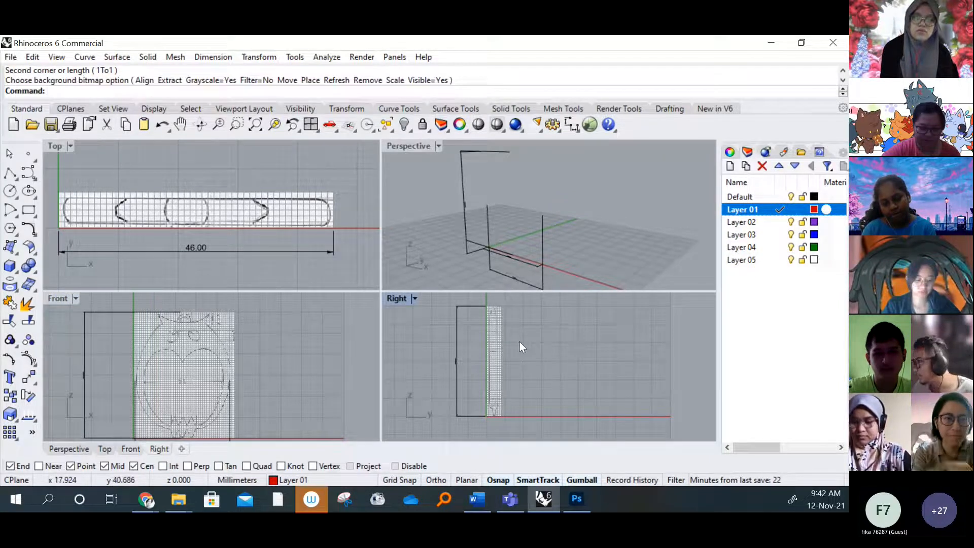
Rename the Default layer as "bitmap dimens"
left_click(757, 200)
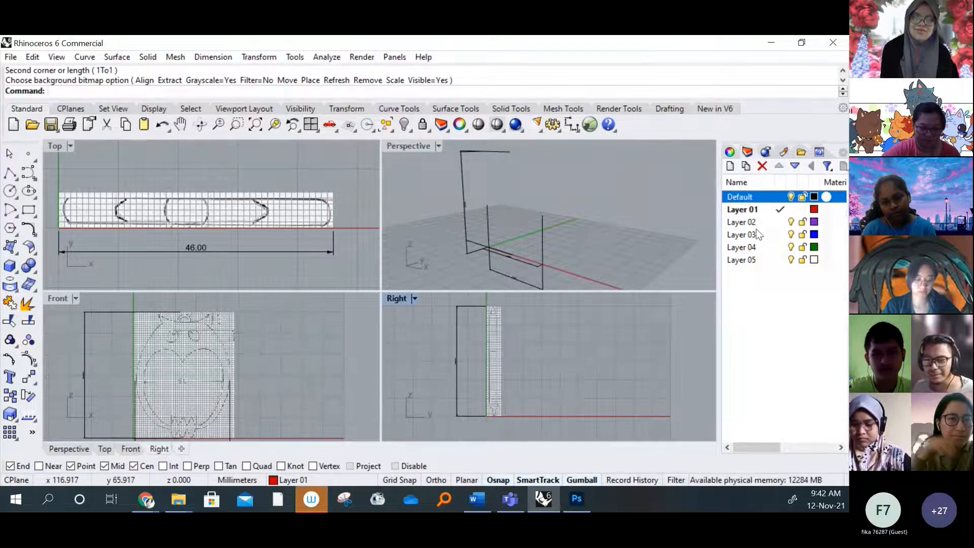
right_click(755, 202)
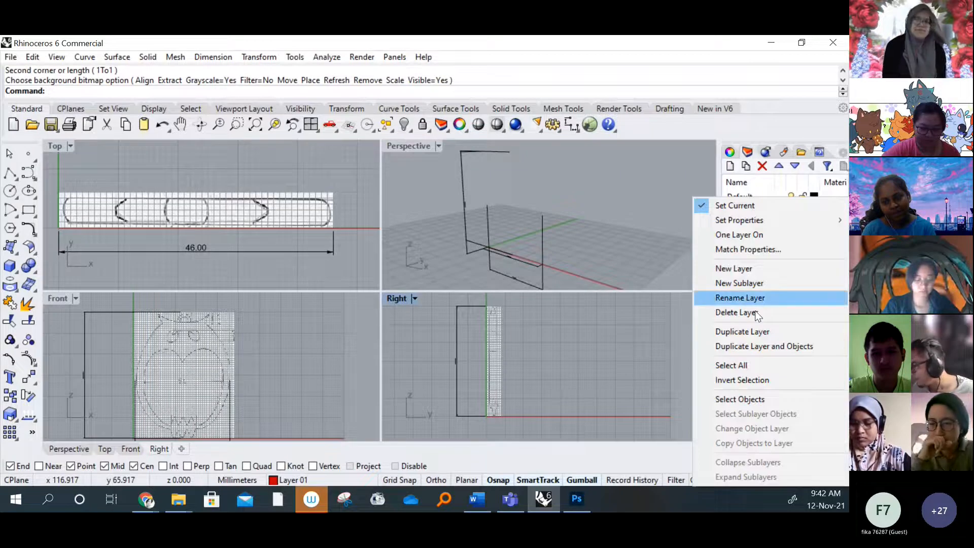
left_click(747, 298)
right_click(750, 191)
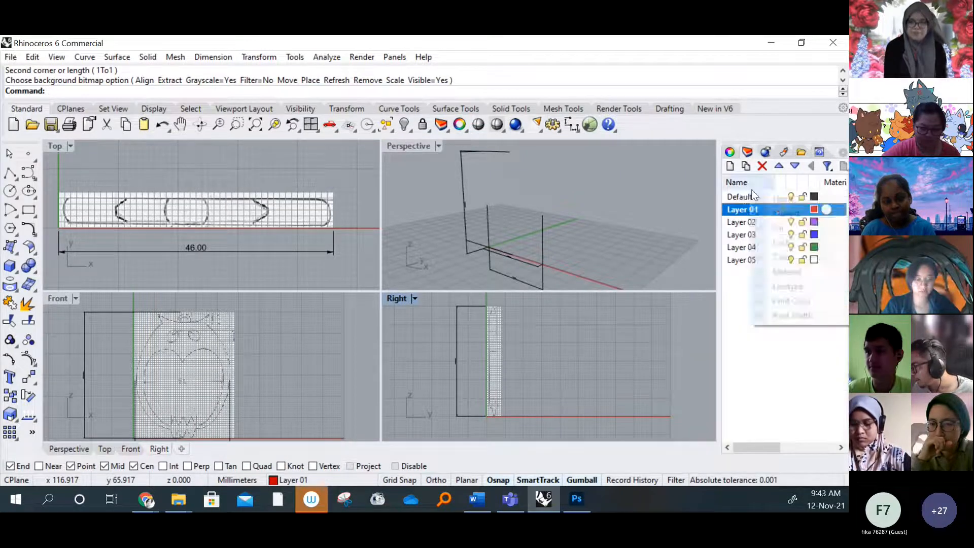
right_click(743, 196)
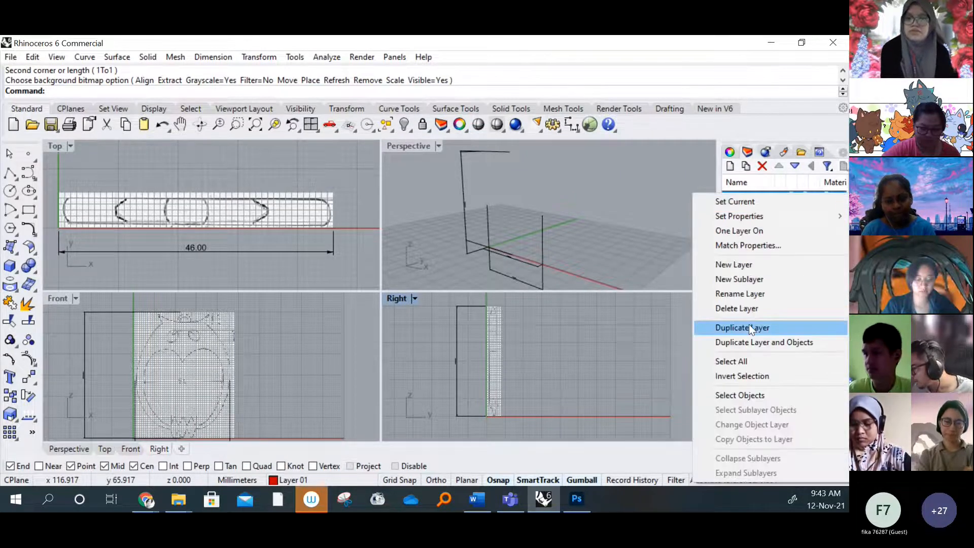
left_click(747, 293)
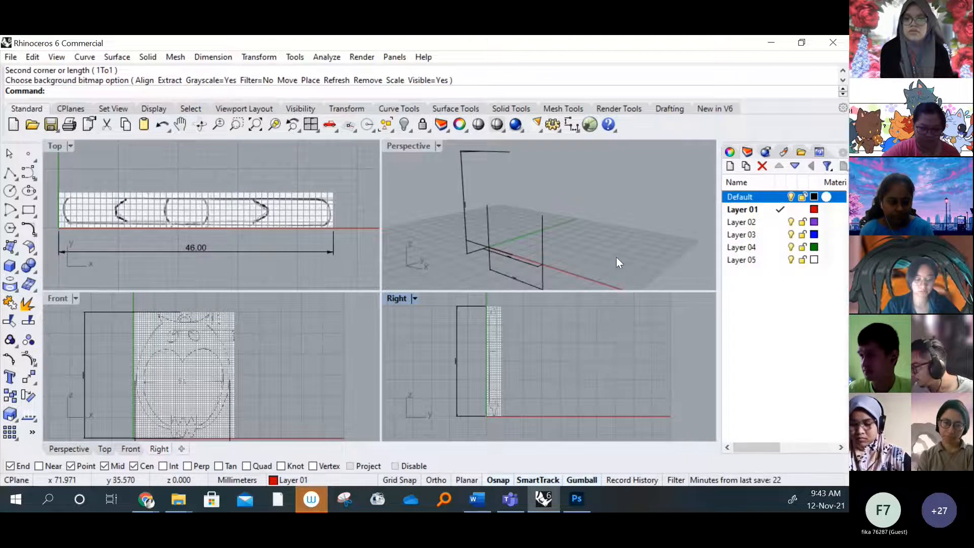
right_click(750, 199)
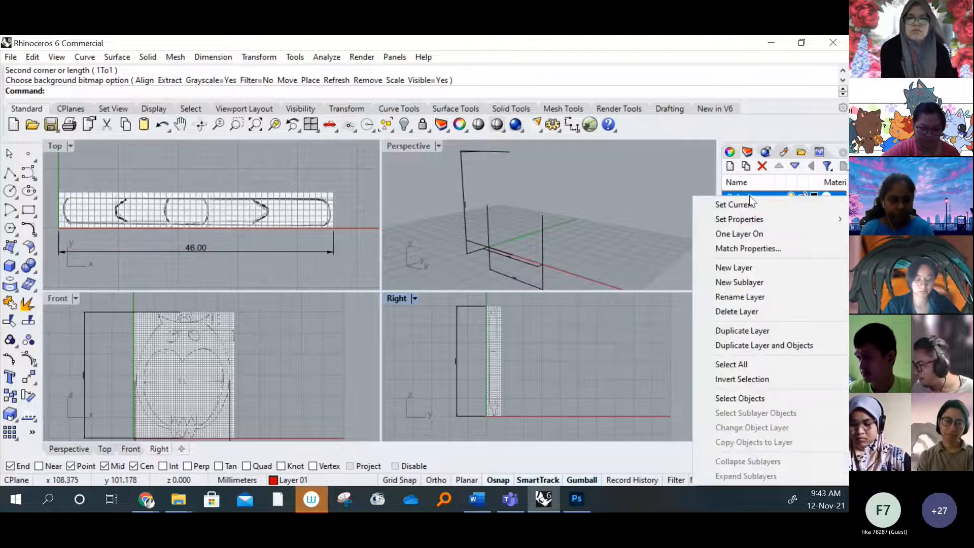
left_click(746, 300)
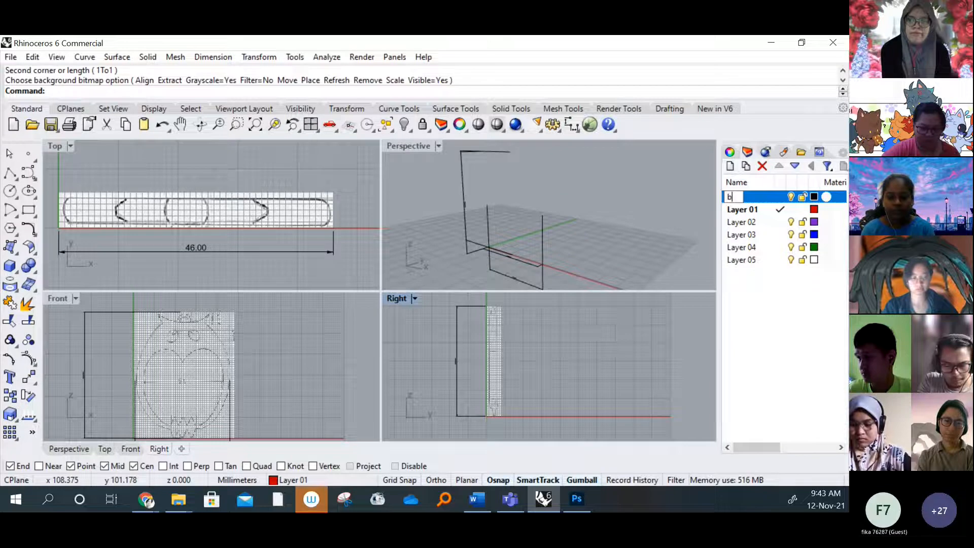
type("itmap")
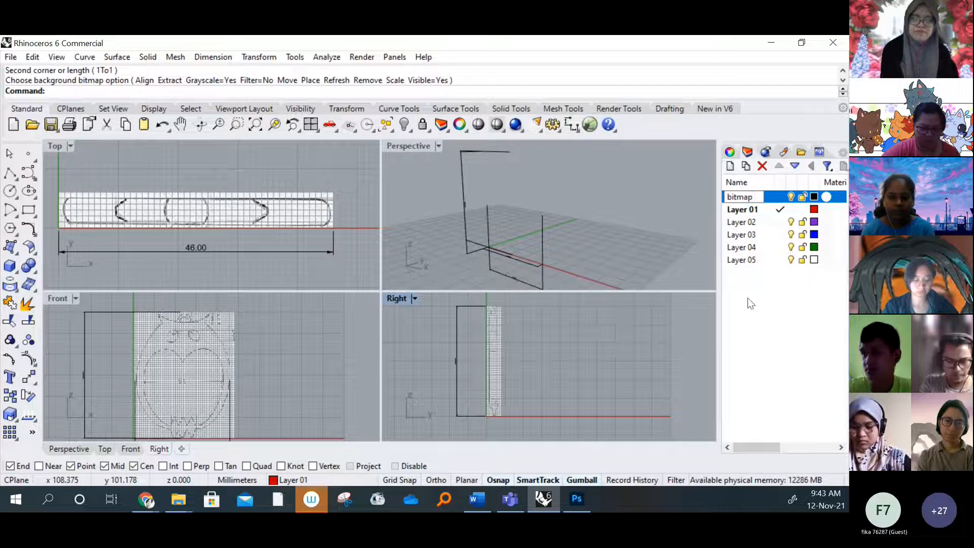
type(" dimens")
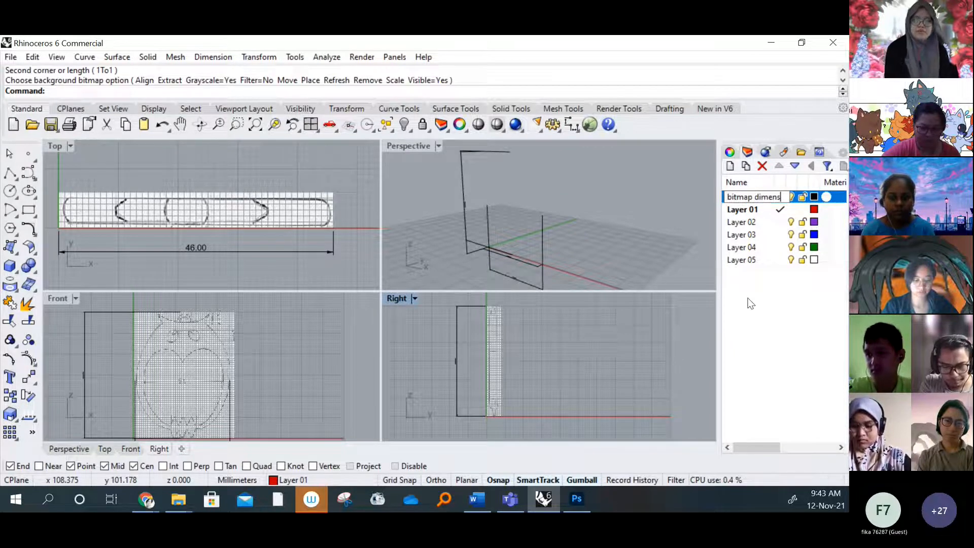
key("Return")
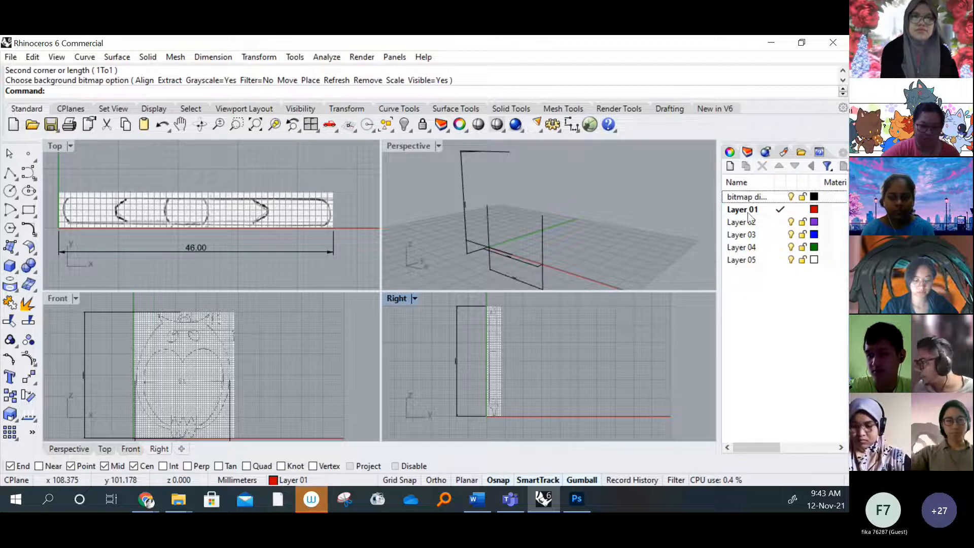
Rename Layer 01 as "outline"
left_click(761, 212)
right_click(749, 209)
left_click(676, 212)
right_click(747, 212)
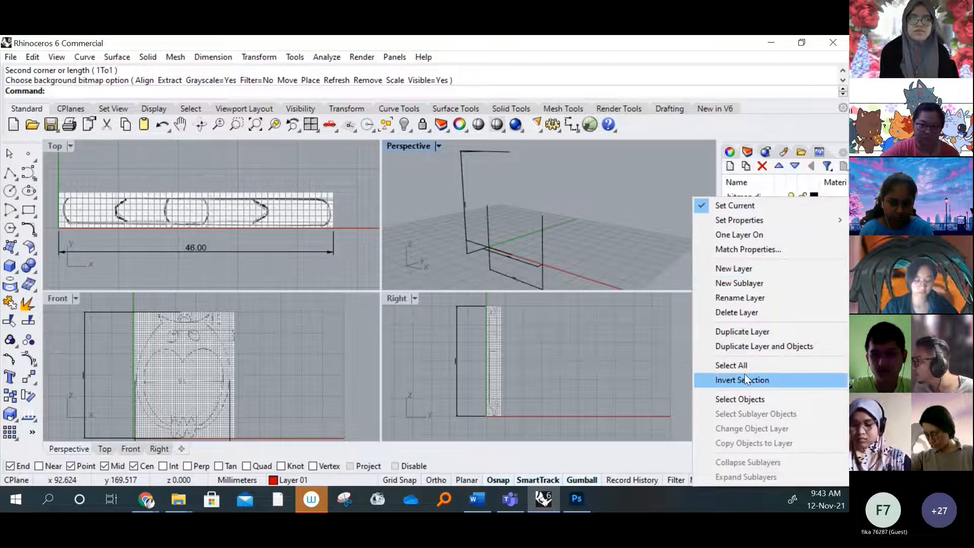
left_click(741, 299)
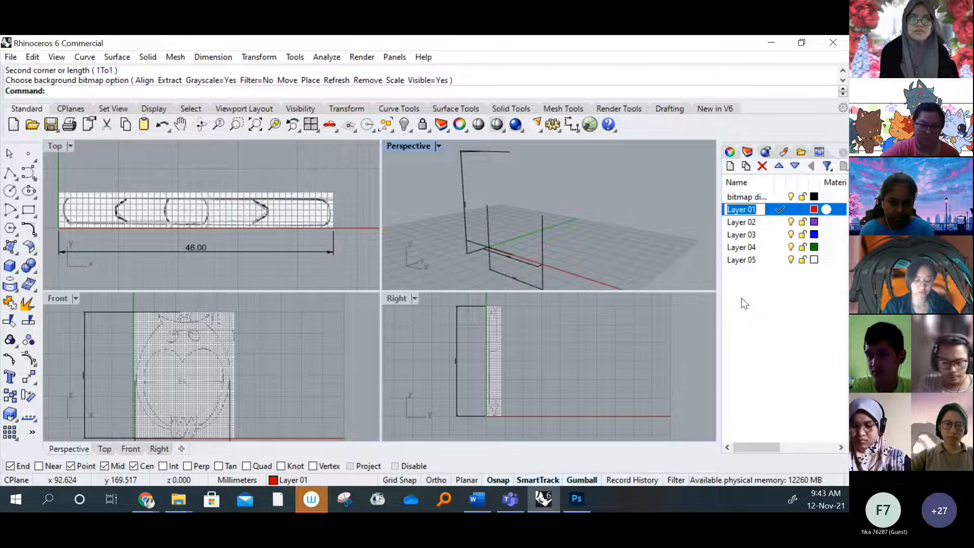
type("ou")
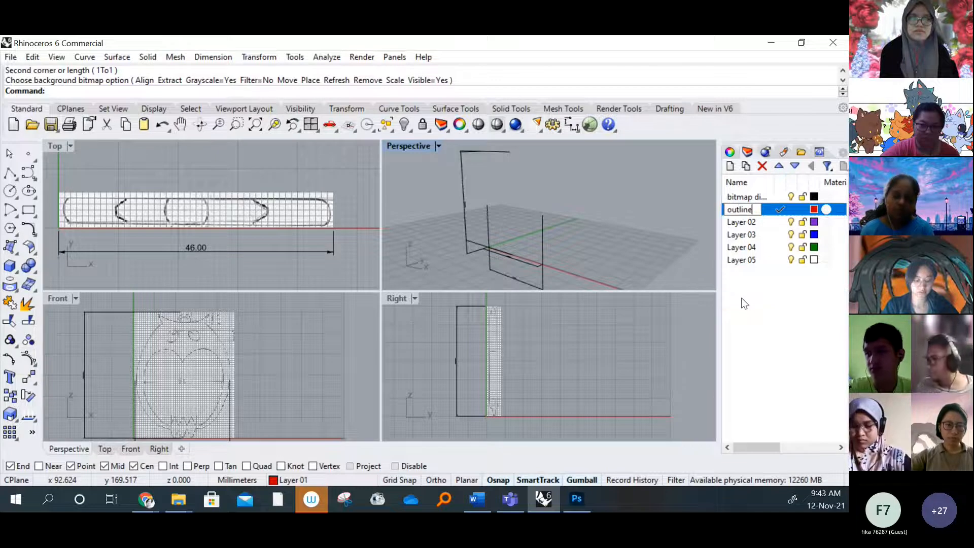
type("tline")
key("Return")
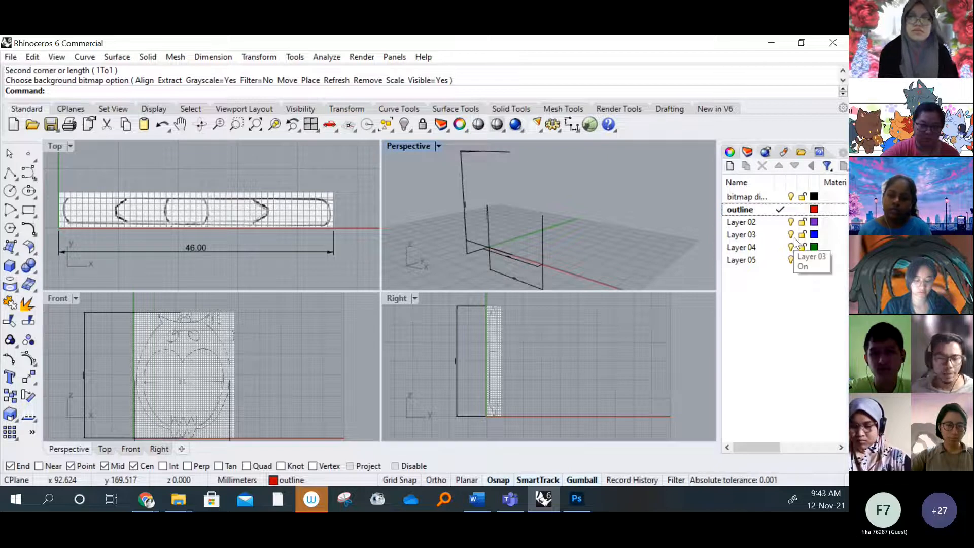
Sketch a trial polyline over the Top viewport's bitmap on the outline layer and discard it
left_click(168, 171)
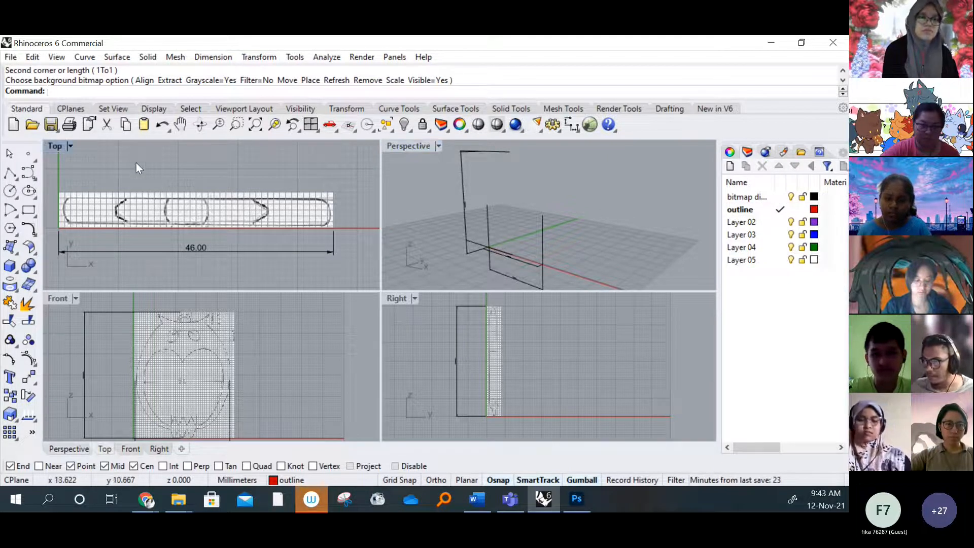
left_click(10, 173)
left_click(220, 181)
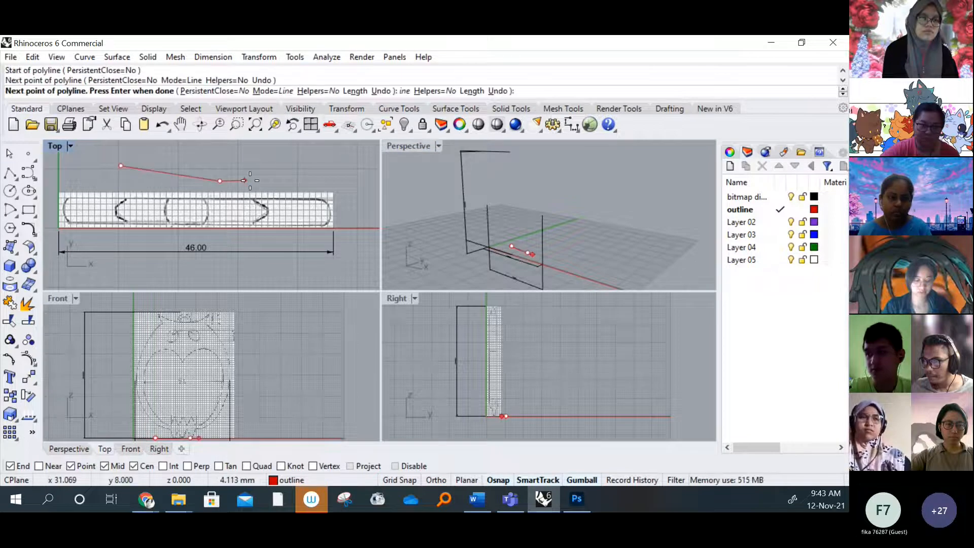
left_click(254, 182)
left_click(267, 231)
left_click(255, 251)
key("Escape")
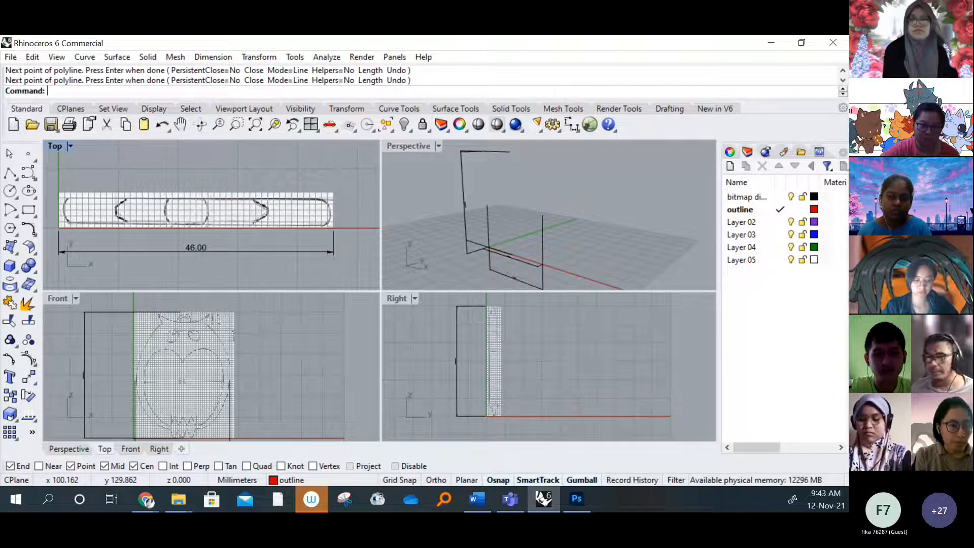
Change the outline layer's color to purple, RGB 161, 0, 200
left_click(814, 210)
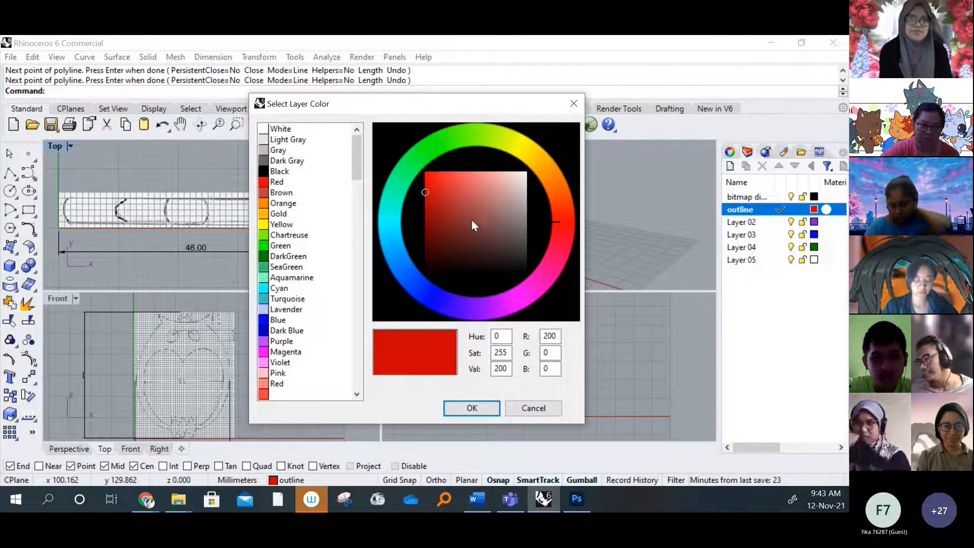
left_click(506, 306)
left_click_drag(506, 306, 508, 312)
left_click(472, 408)
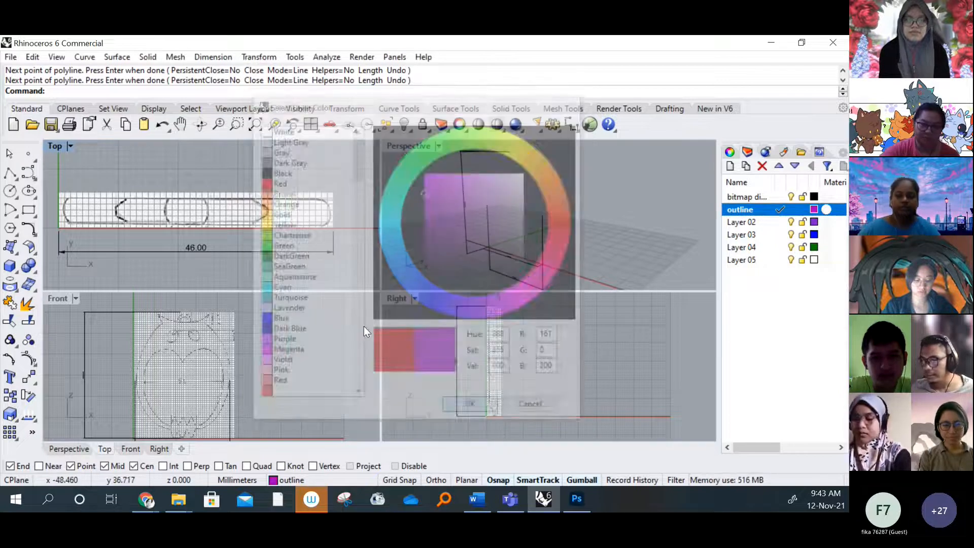
Try out the outline layer's purple color with a five-point polyline in the Top viewport and discard it
left_click(10, 173)
left_click(166, 158)
left_click(216, 179)
left_click(248, 240)
left_click(228, 261)
left_click(190, 261)
key("Escape")
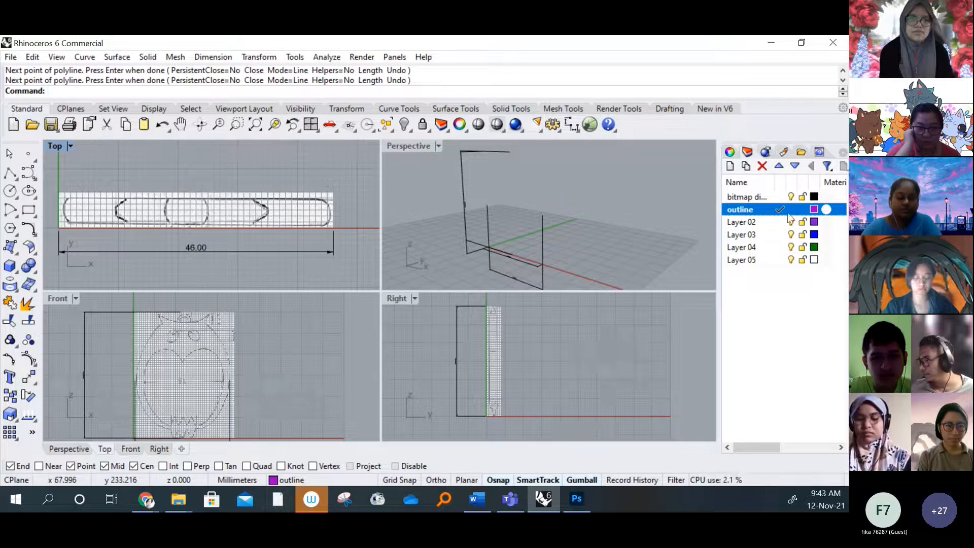
Change the outline layer's color to the preset Red, RGB 255, 0, 0
left_click(814, 210)
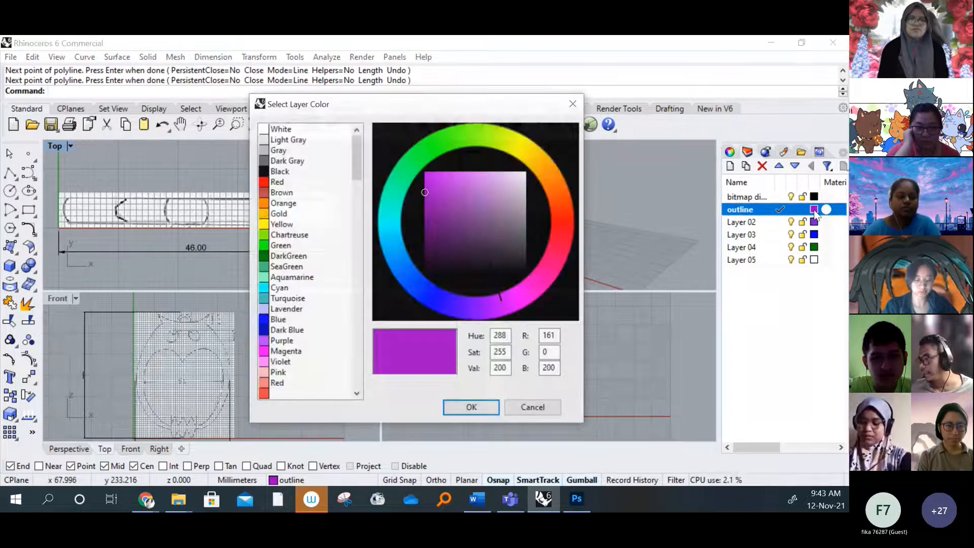
left_click(284, 182)
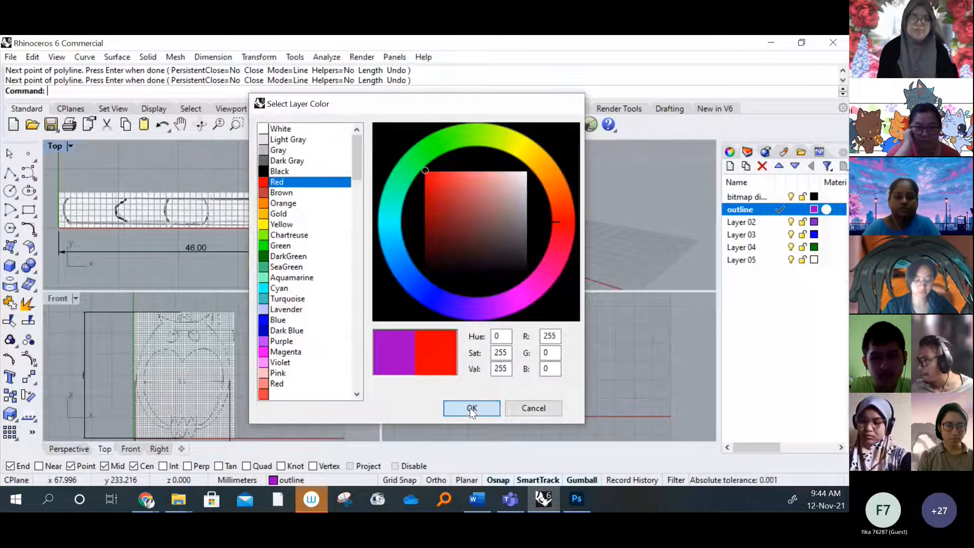
left_click(472, 409)
left_click(585, 245)
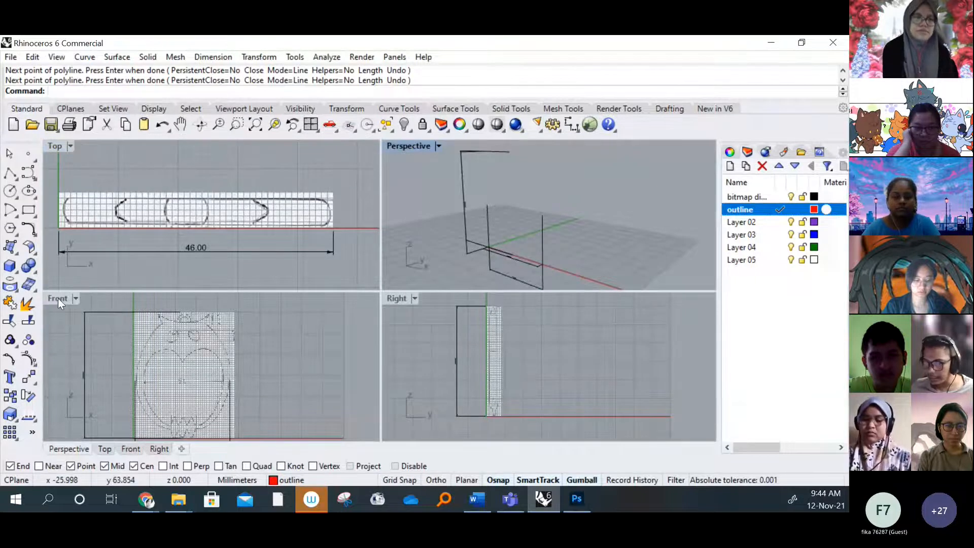
Maximize the Front viewport around the owl bitmap and start a curve that interpolates points
double_click(58, 298)
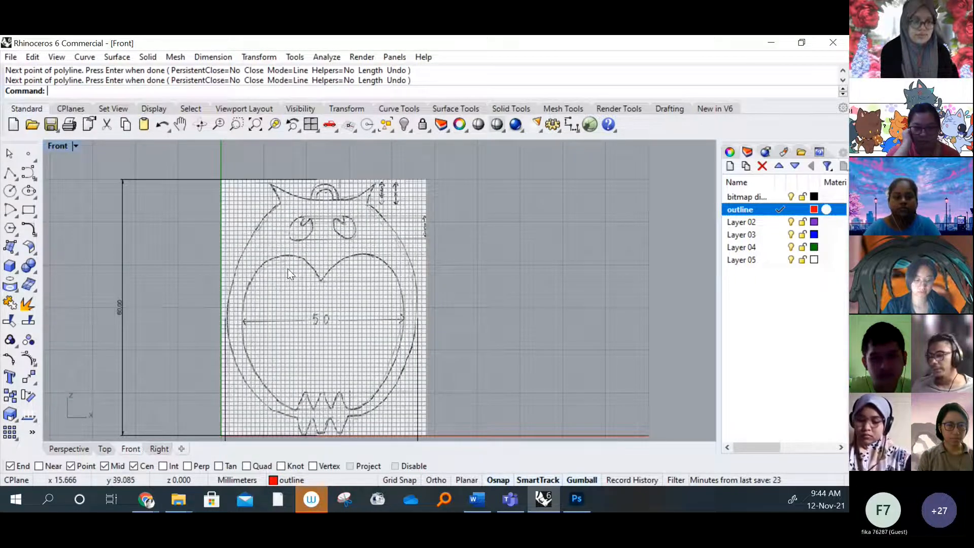
right_click_drag(348, 241, 339, 240)
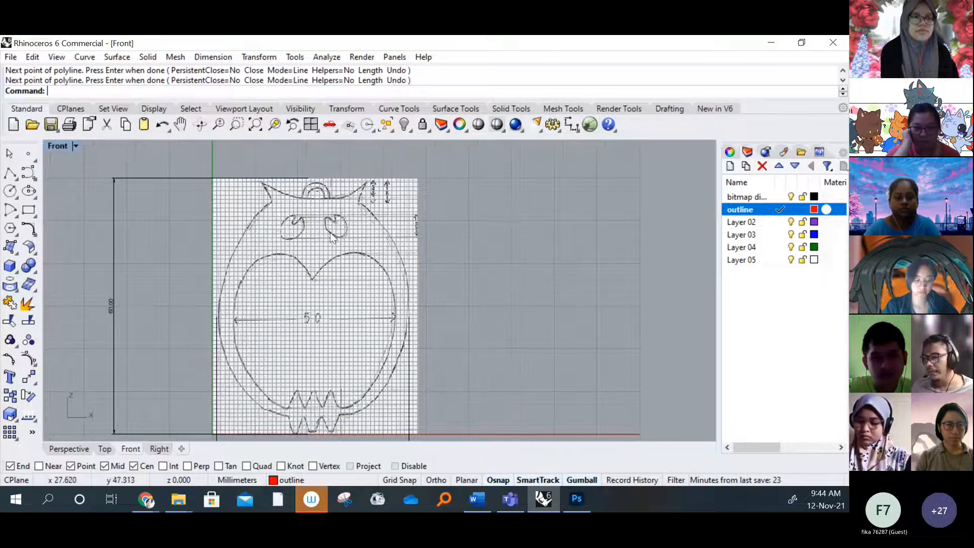
left_click(30, 172)
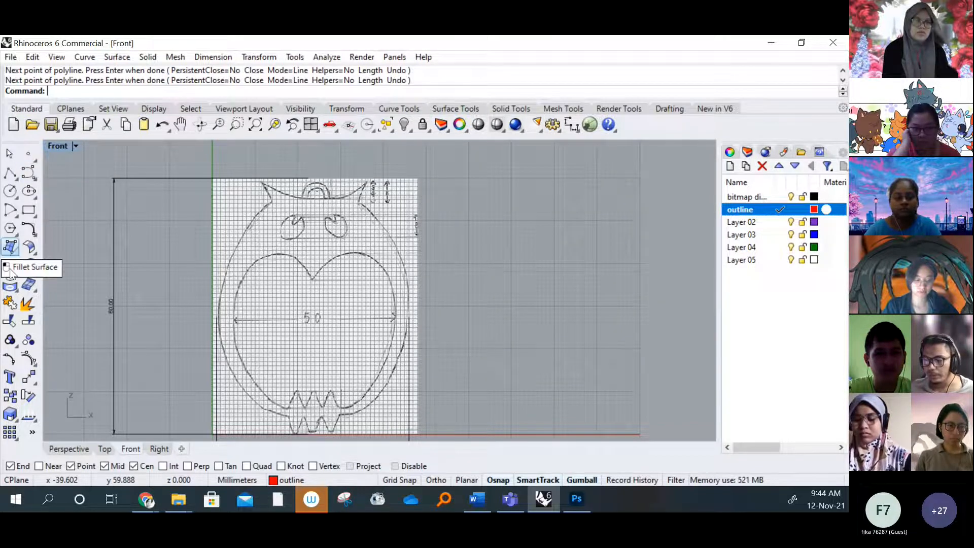
left_click(30, 176)
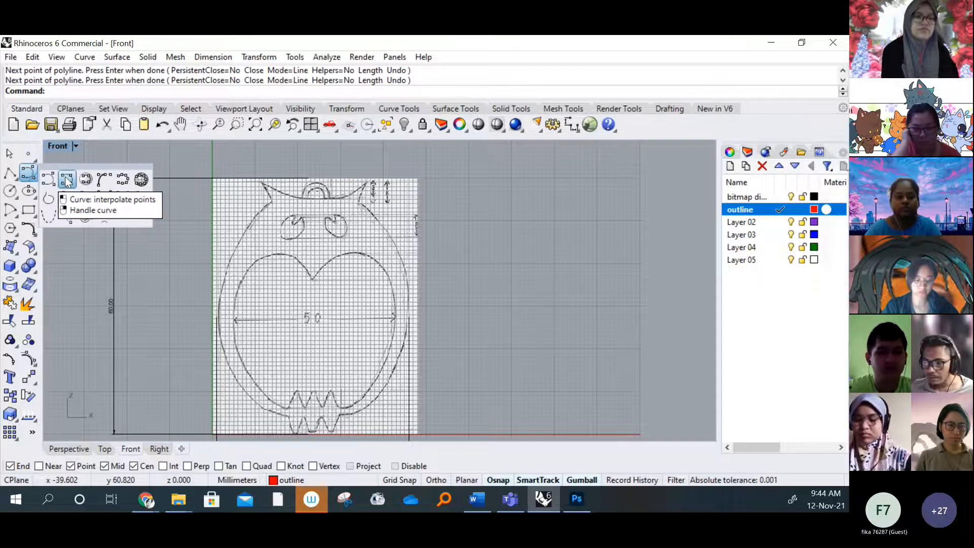
left_click(66, 181)
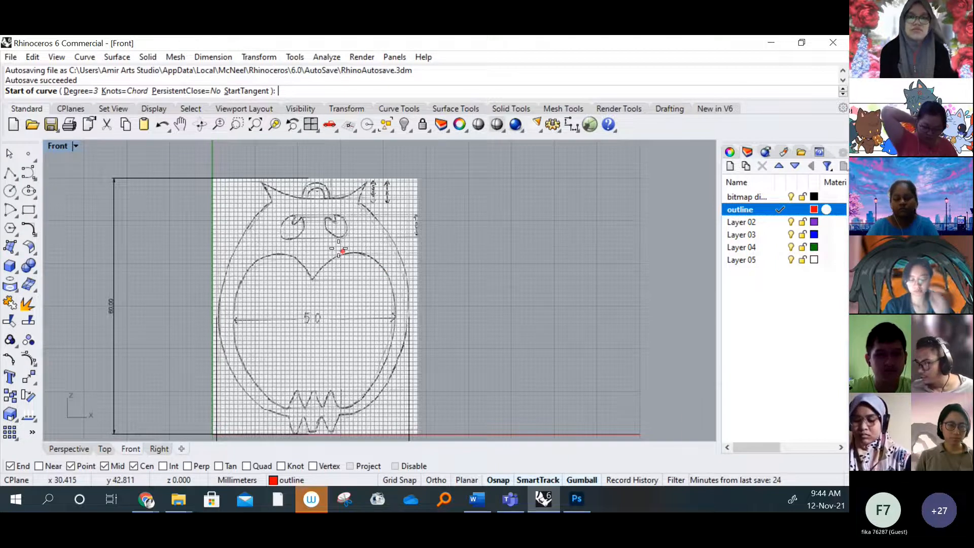
Lock the bitmap dimension layer while keeping the interpolated curve command running
scroll(299, 194, "up", 5)
scroll(299, 193, "down", 5)
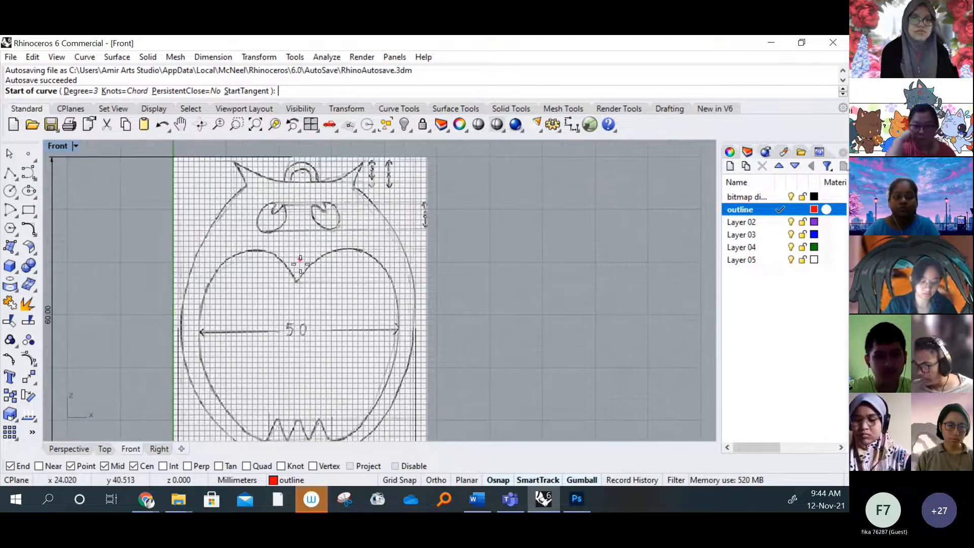
right_click_drag(300, 262, 282, 278)
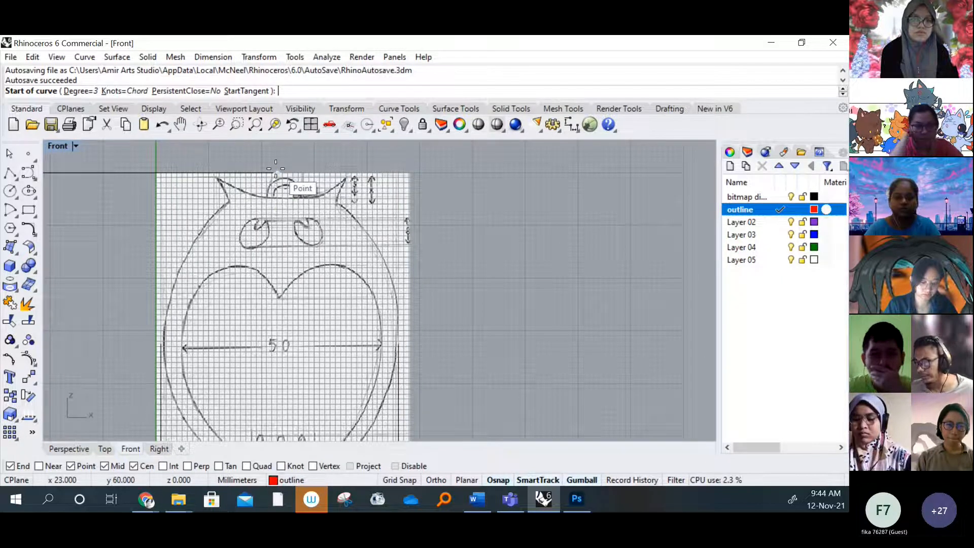
left_click(802, 197)
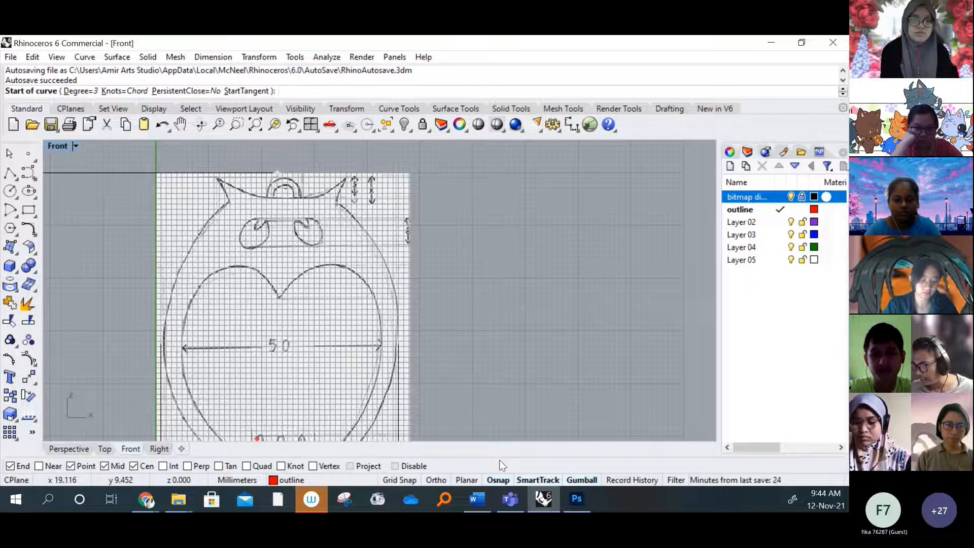
Draw a vertical centre line about 60 mm long through the owl, from the bitmap's upper edge down to the red baseline
scroll(282, 179, "up", 5)
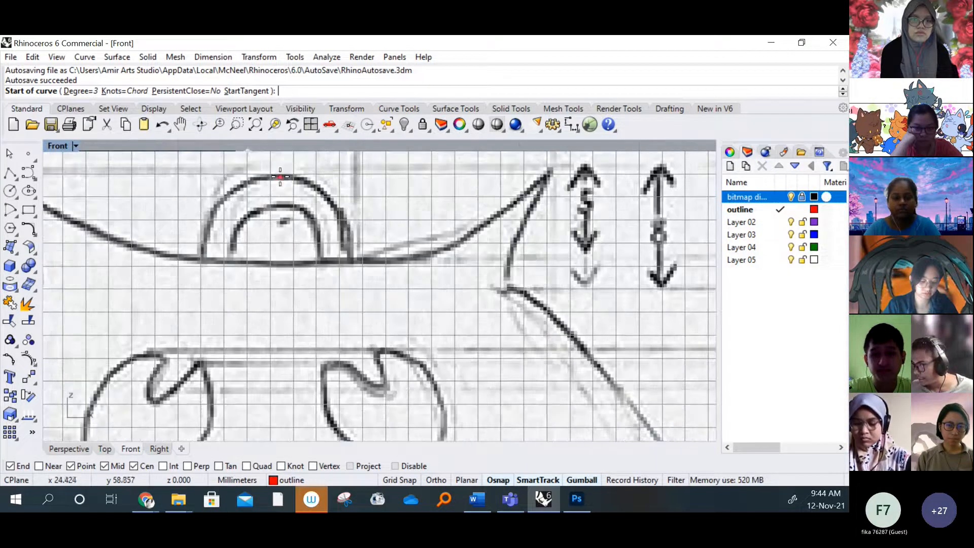
right_click_drag(274, 173, 264, 202)
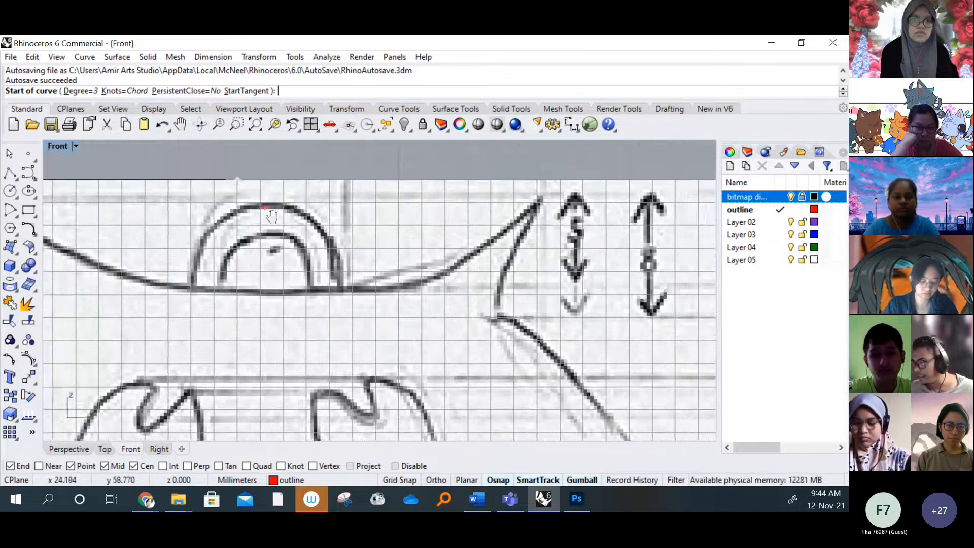
left_click(264, 179)
scroll(265, 180, "down", 5)
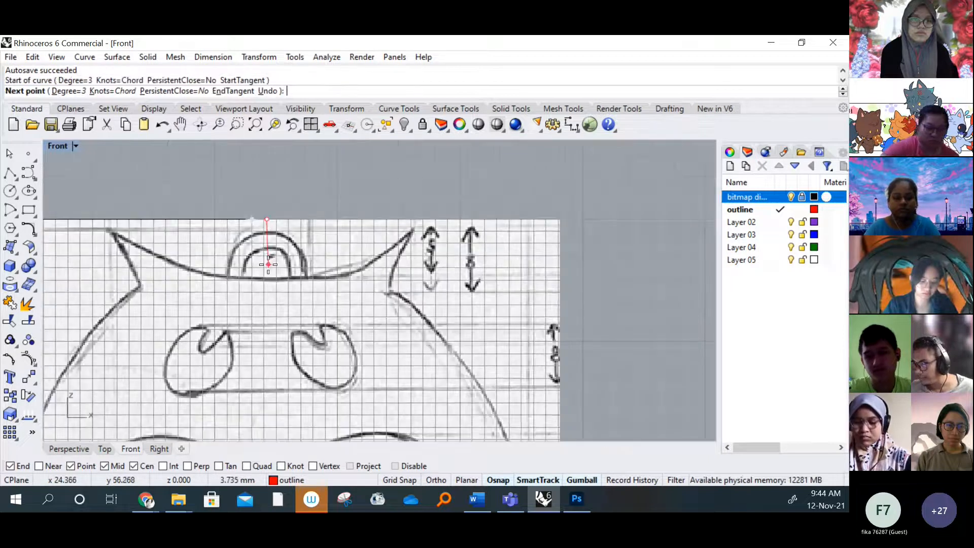
right_click_drag(266, 354, 287, 261)
right_click_drag(274, 385, 274, 279)
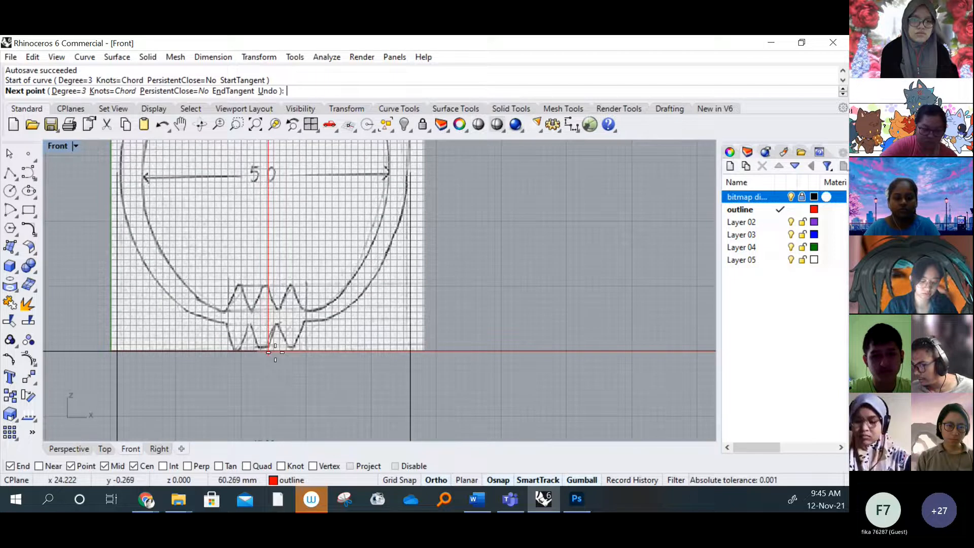
scroll(271, 347, "up", 5)
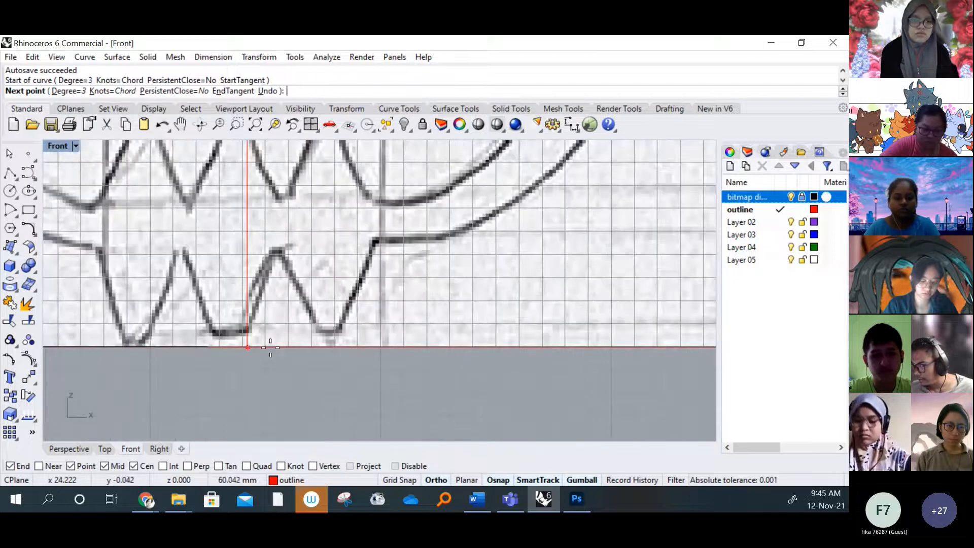
left_click(271, 347)
key("Return")
scroll(279, 349, "down", 6)
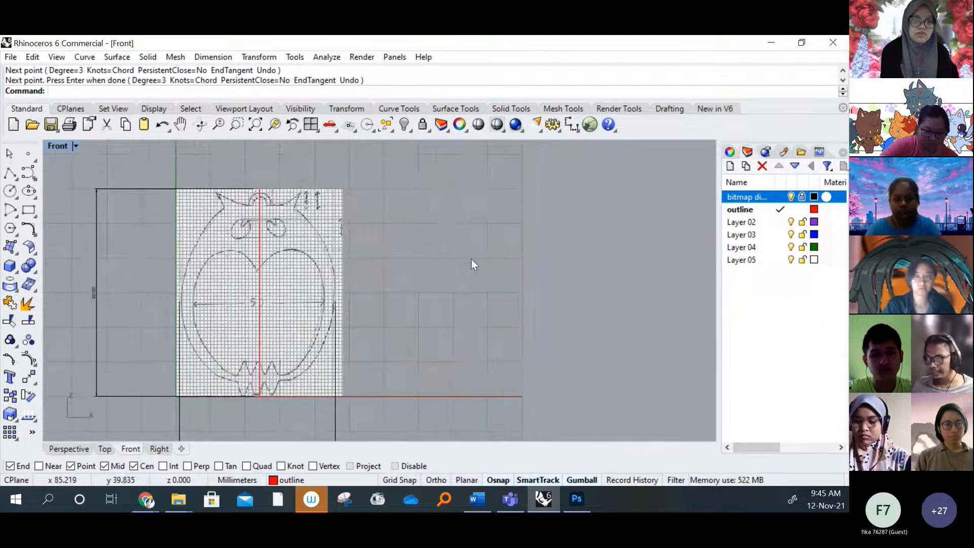
Pull out the set of curve tools and dock it beneath the standard tools
scroll(266, 195, "up", 3)
scroll(266, 196, "up", 2)
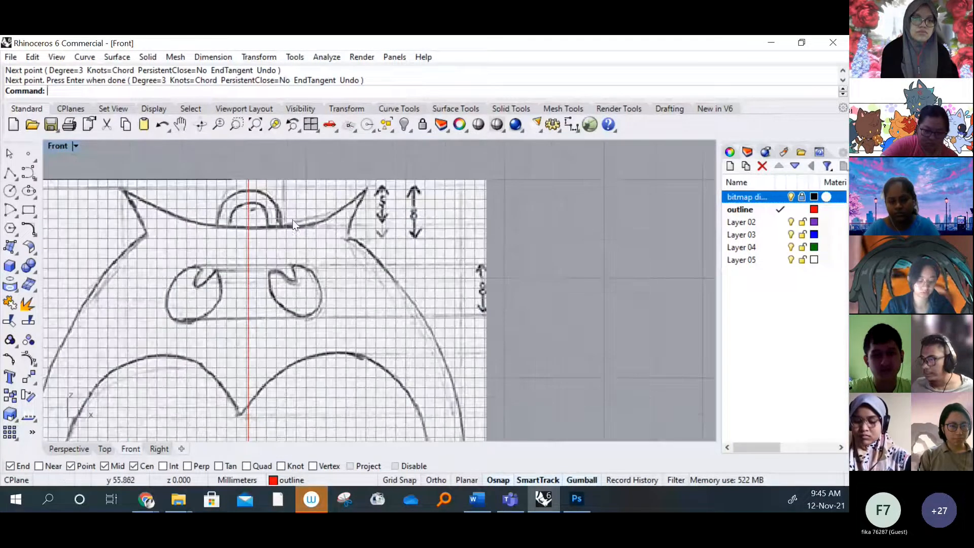
left_click(29, 173)
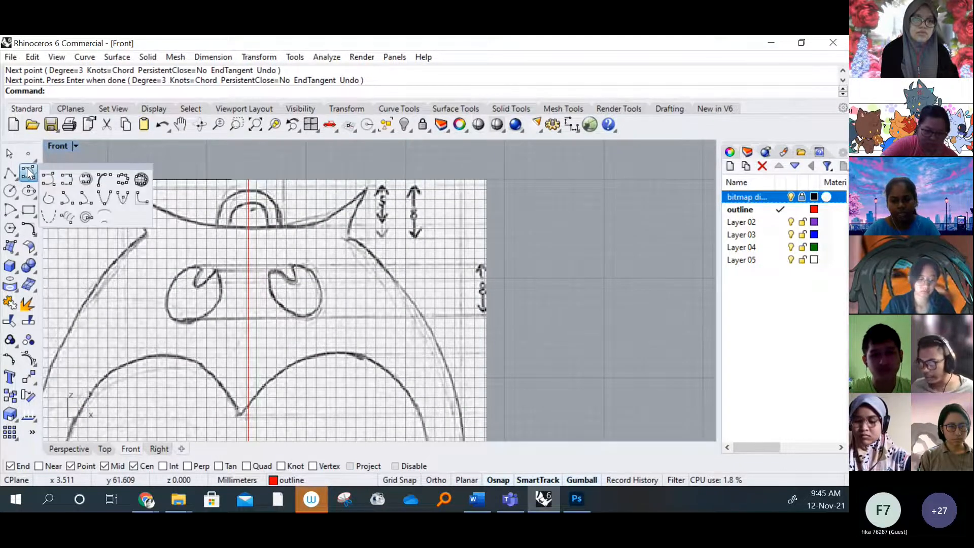
right_click(29, 174)
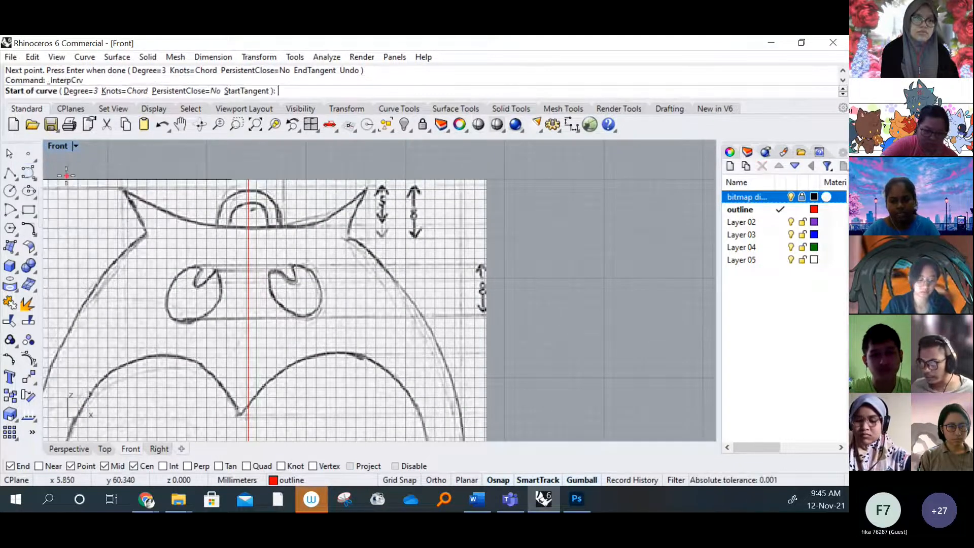
left_click(32, 176)
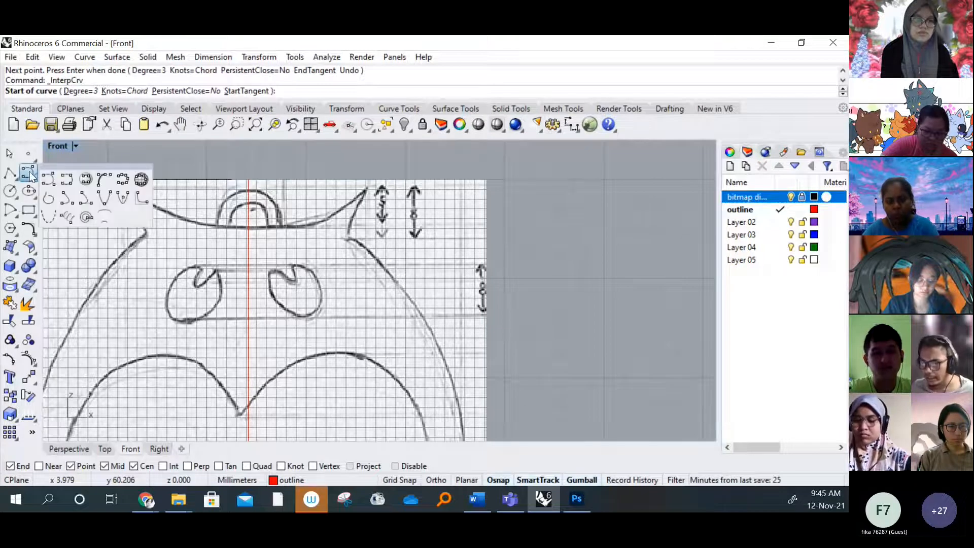
left_click_drag(78, 164, 107, 138)
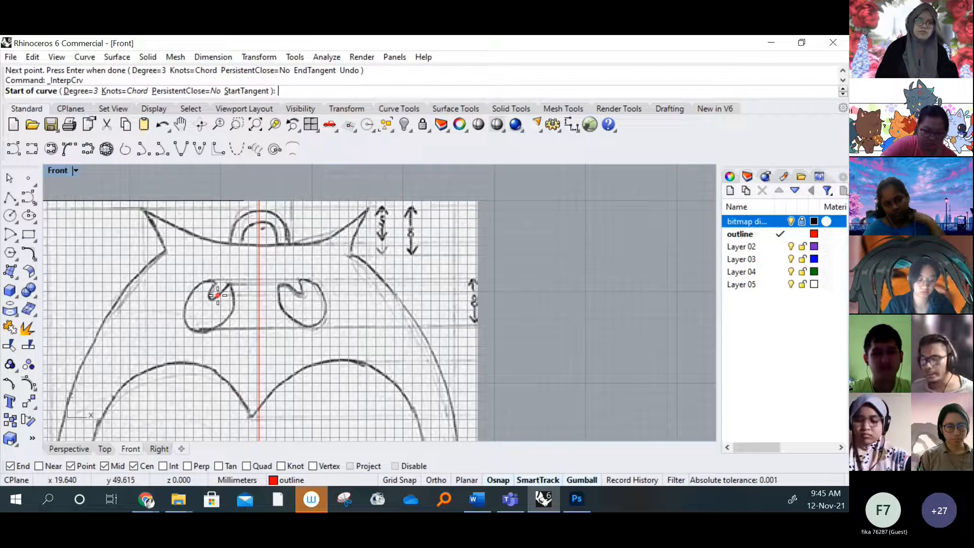
Start an interpolated curve on the outline layer for tracing the owl's head in the Front viewport
right_click_drag(243, 281, 301, 265)
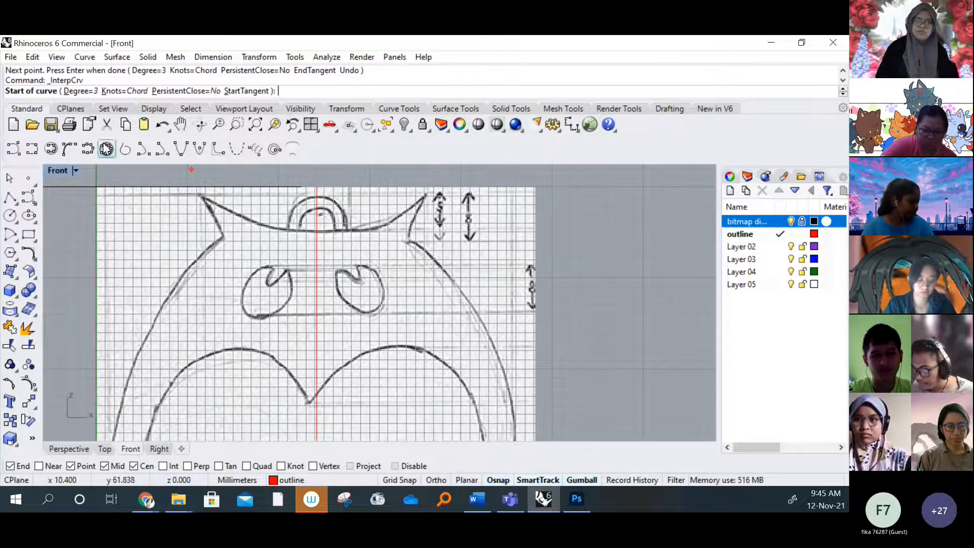
left_click(32, 148)
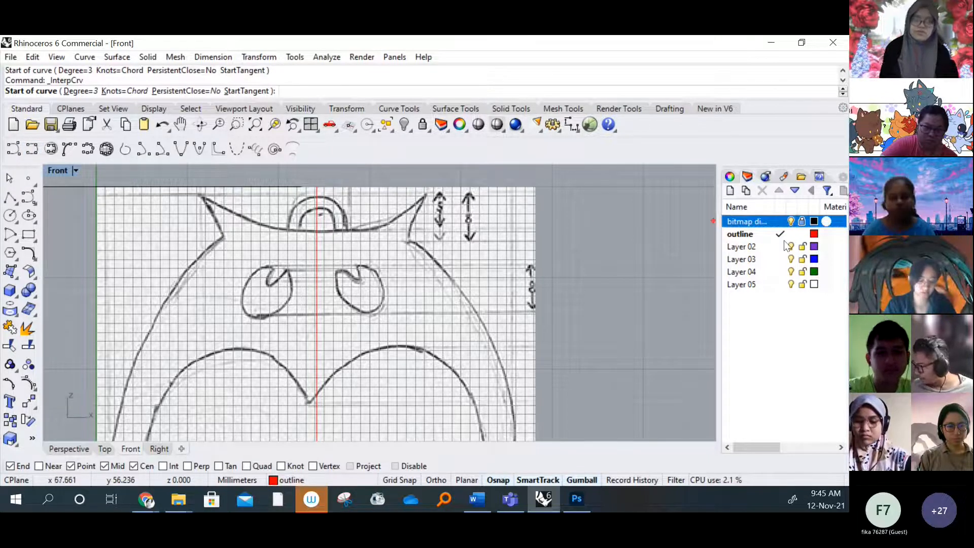
left_click(755, 234)
scroll(522, 247, "down", 3)
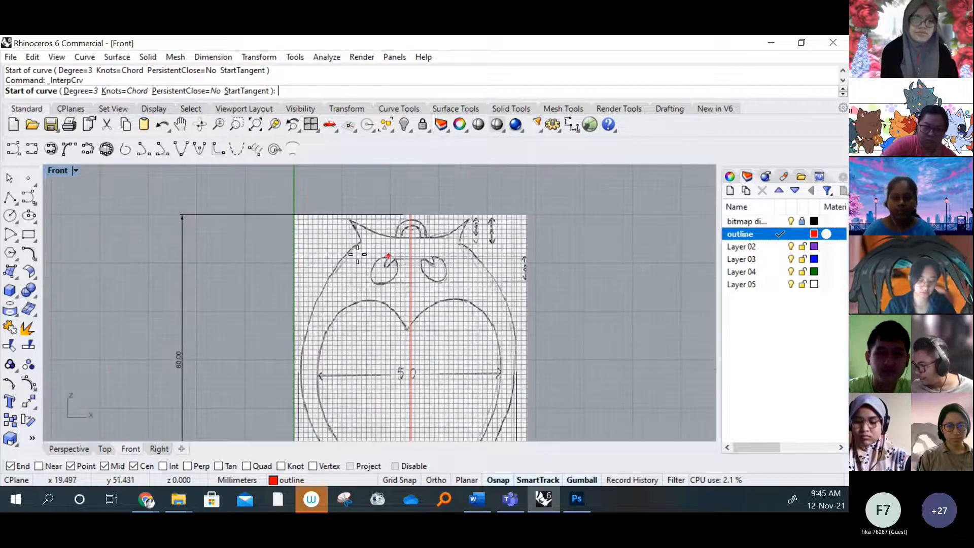
scroll(370, 261, "up", 4)
scroll(370, 269, "down", 2)
scroll(370, 269, "down", 1)
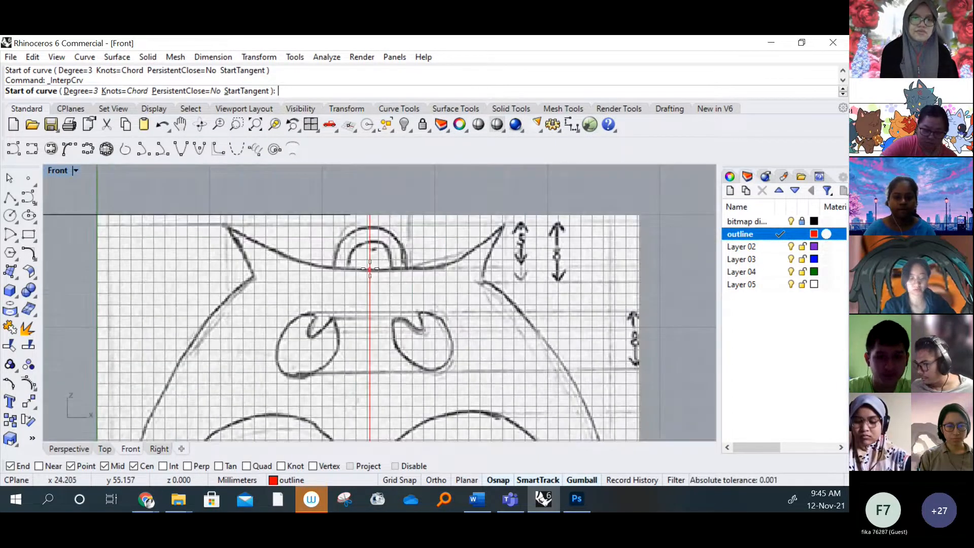
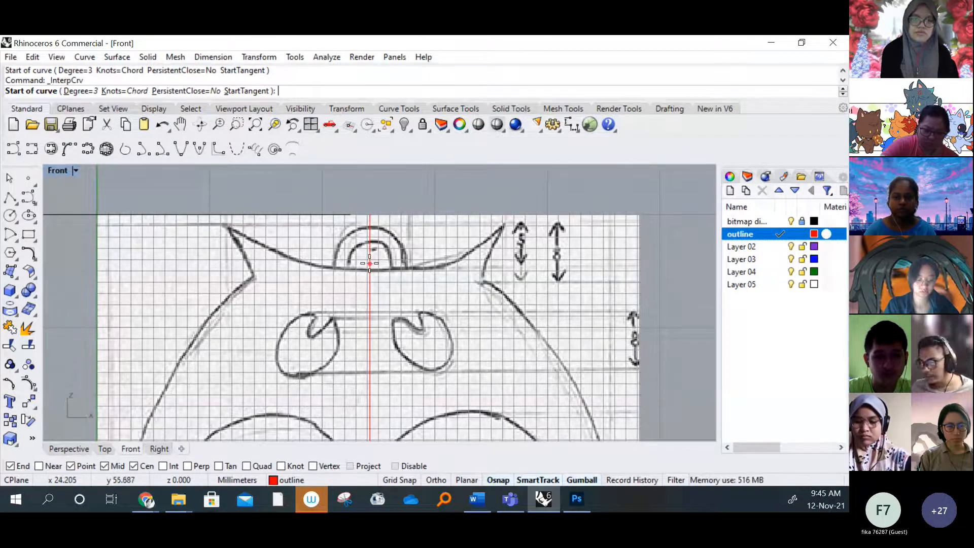
Enable the Near snap and draw curves from the centre line to the left ear tip, about 13 mm, and on to the ear's base
left_click(38, 466)
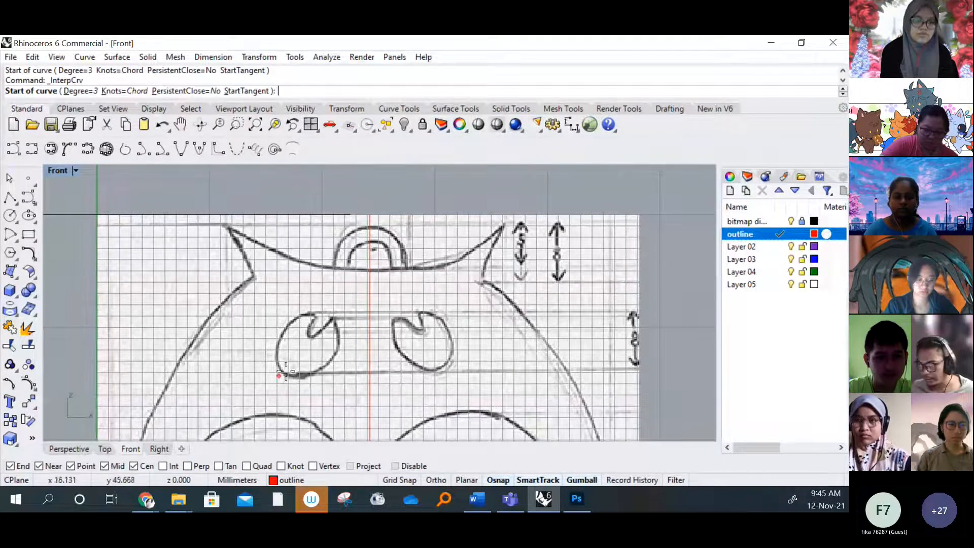
left_click(370, 270)
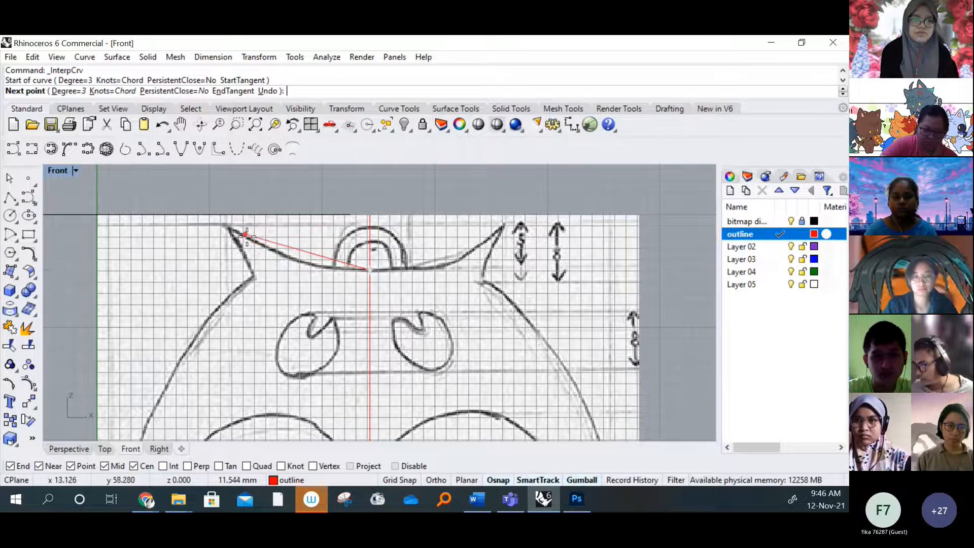
scroll(284, 233, "up", 2)
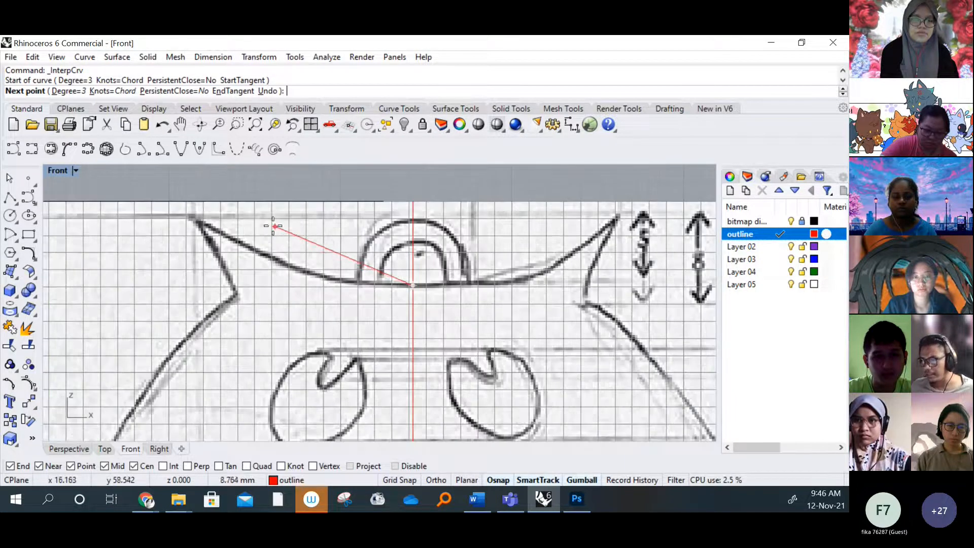
left_click(194, 217)
key("Return")
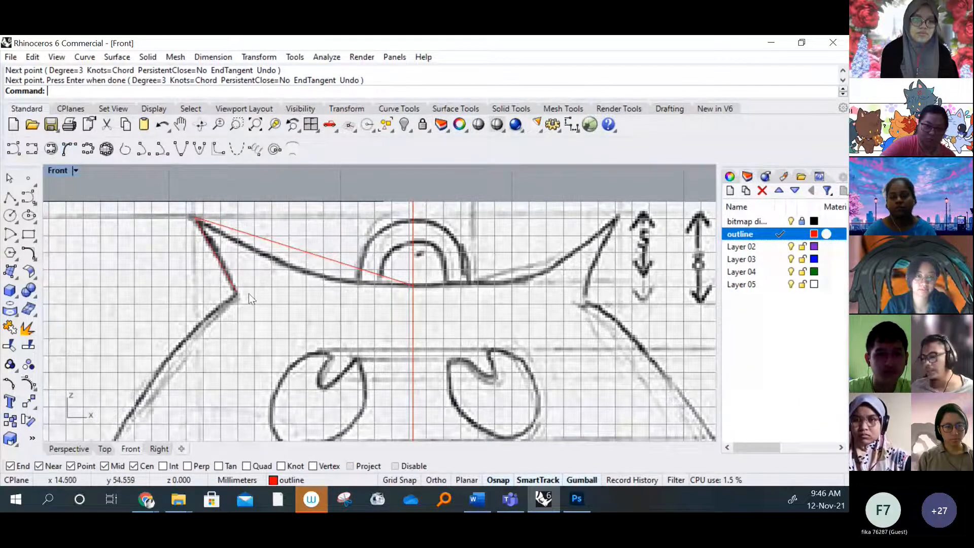
Draw a two-point interpolated curve about 51 mm long from the left ear's base down to the outer corner of the feet
right_click_drag(266, 282, 287, 274)
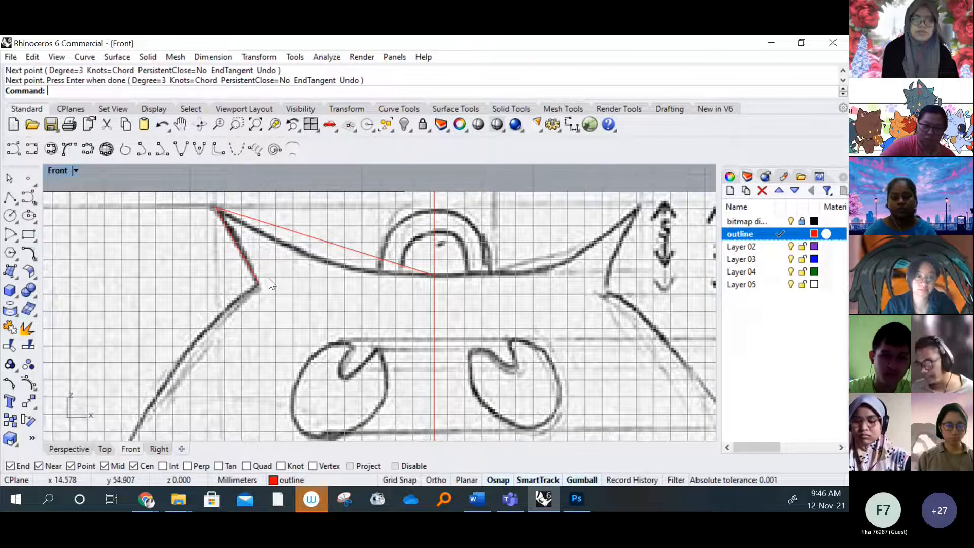
scroll(304, 259, "down", 5)
scroll(306, 257, "down", 3)
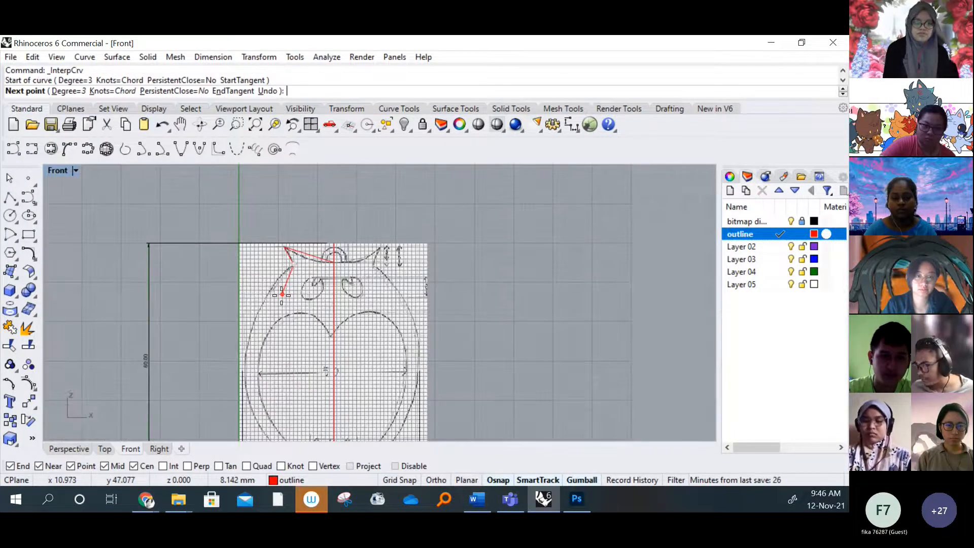
scroll(273, 316, "up", 6)
right_click_drag(274, 316, 279, 317)
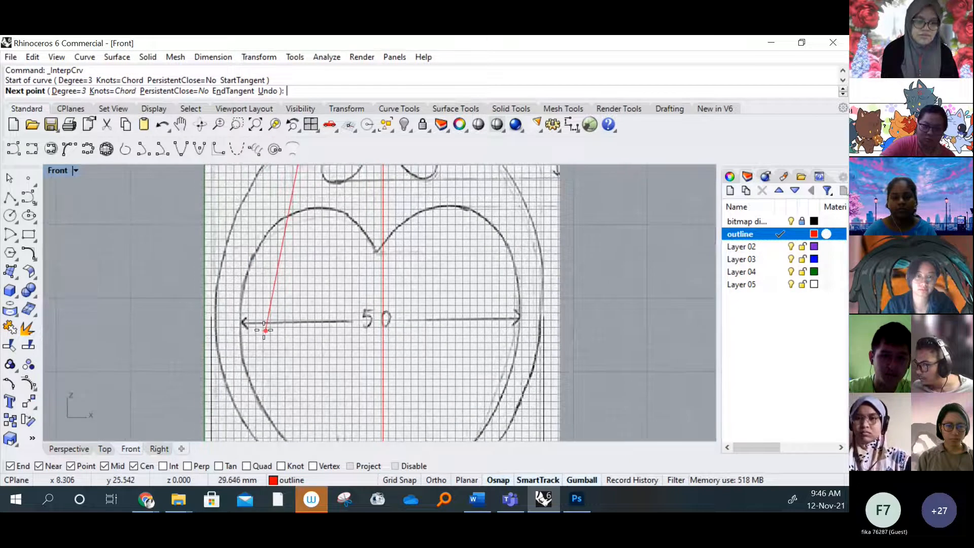
scroll(248, 326, "down", 3)
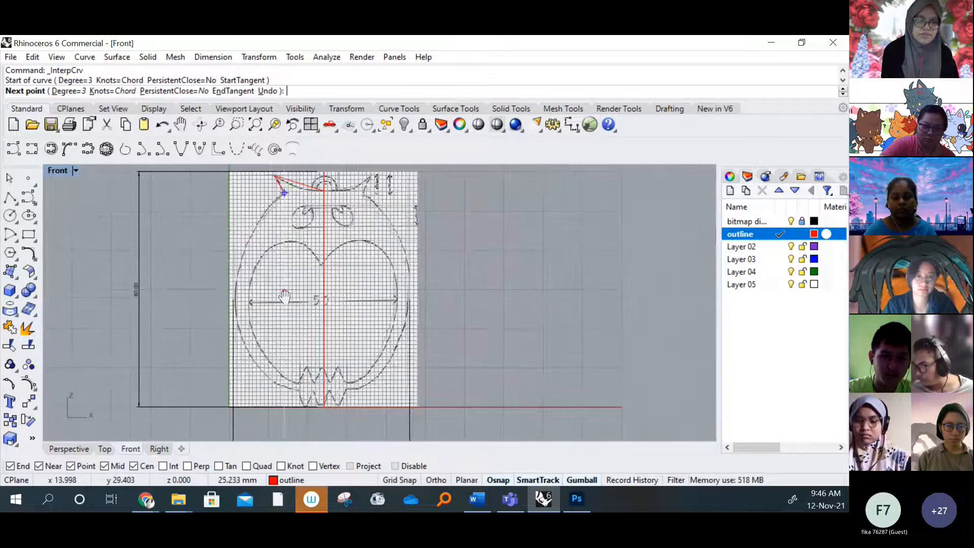
scroll(311, 406, "up", 4)
right_click_drag(311, 406, 317, 310)
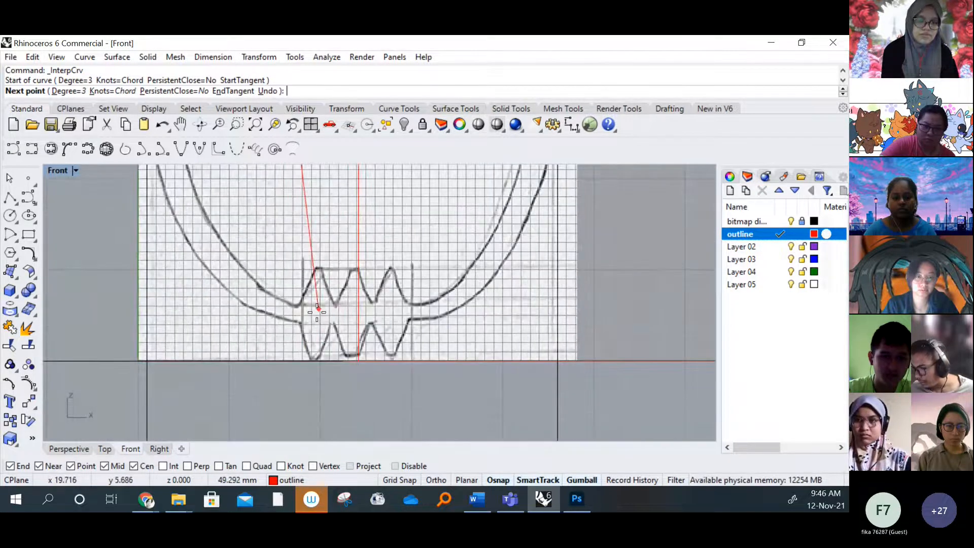
scroll(317, 308, "up", 5)
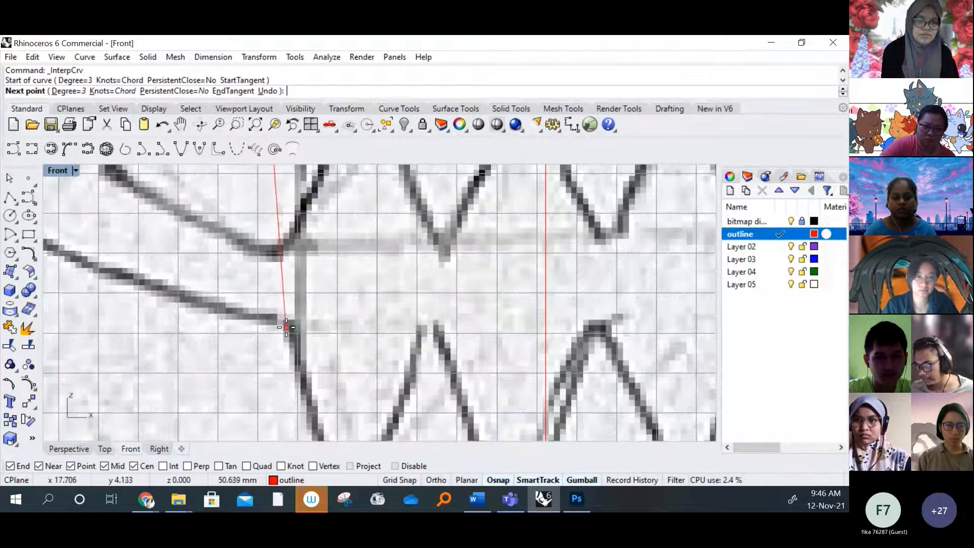
left_click(285, 327)
key("Return")
Draw a two-point interpolated curve from the feet's left outer corner down to the first claw tip on the baseline
scroll(322, 291, "down", 5)
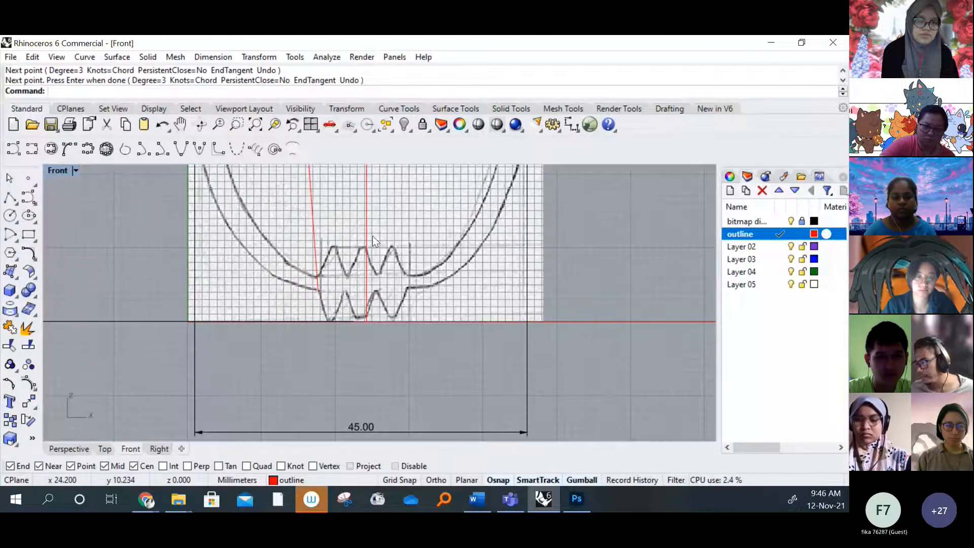
scroll(373, 236, "down", 3)
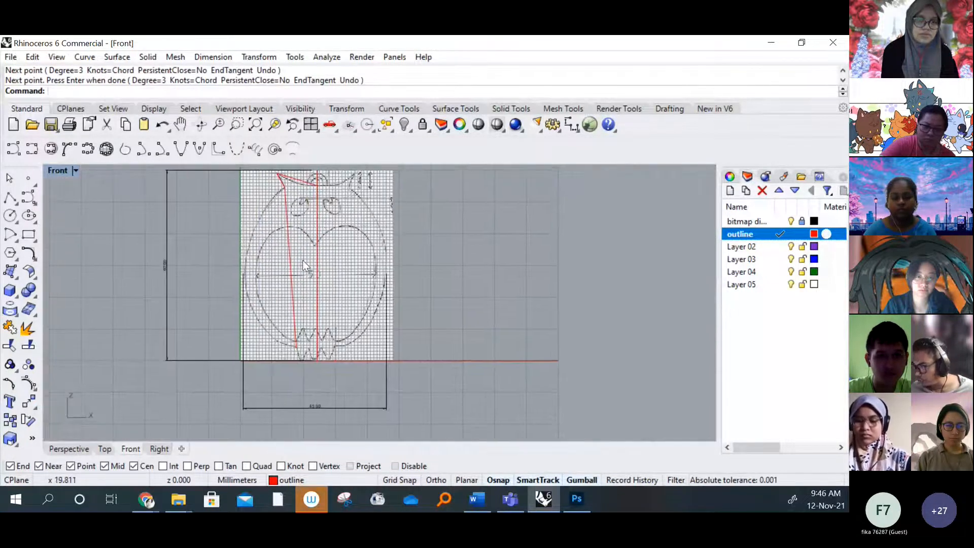
scroll(296, 287, "up", 1)
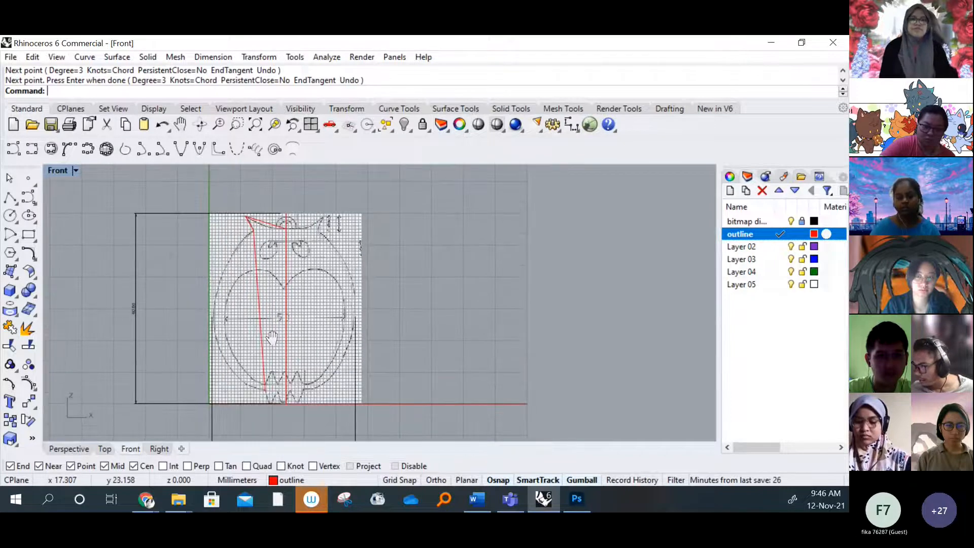
scroll(268, 361, "up", 1)
scroll(259, 329, "up", 3)
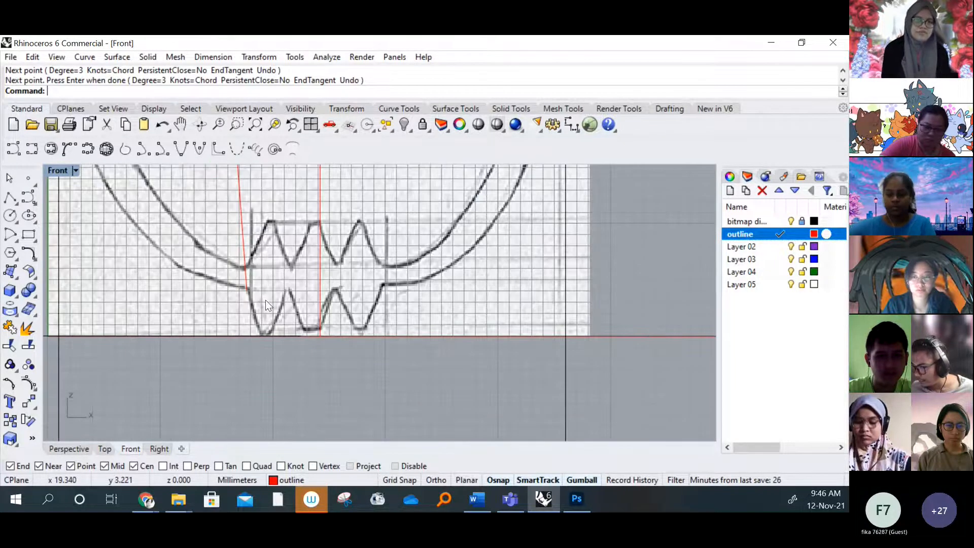
scroll(266, 300, "up", 1)
key("Return")
scroll(256, 294, "up", 1)
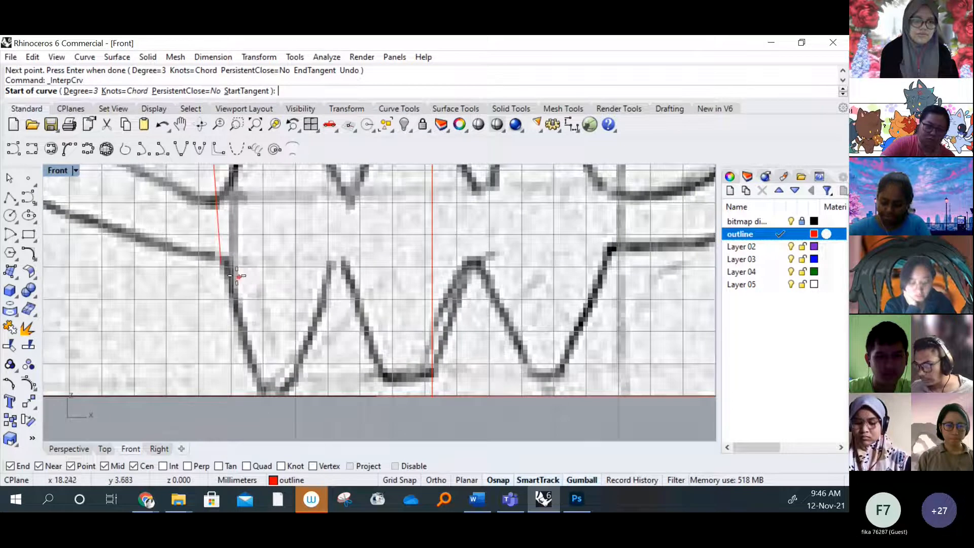
left_click(227, 267)
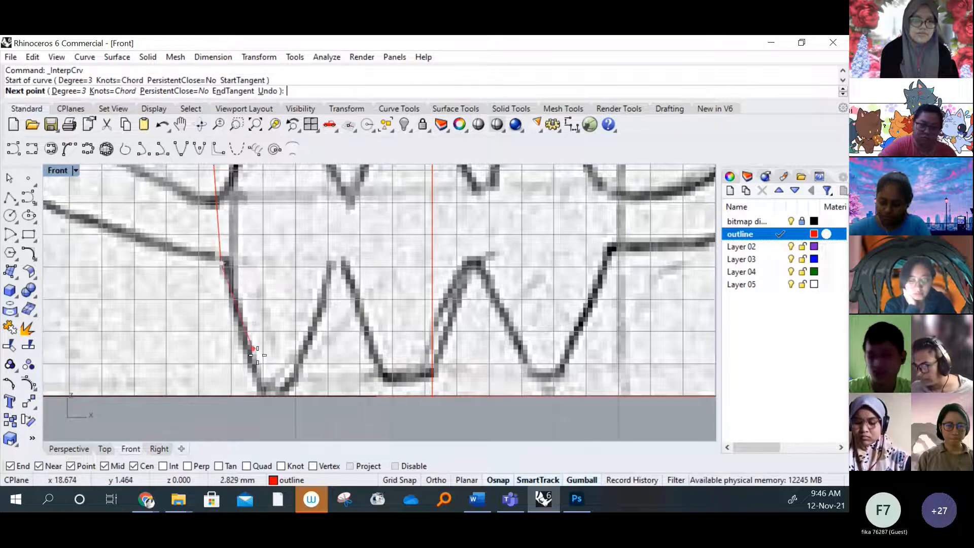
left_click(280, 395)
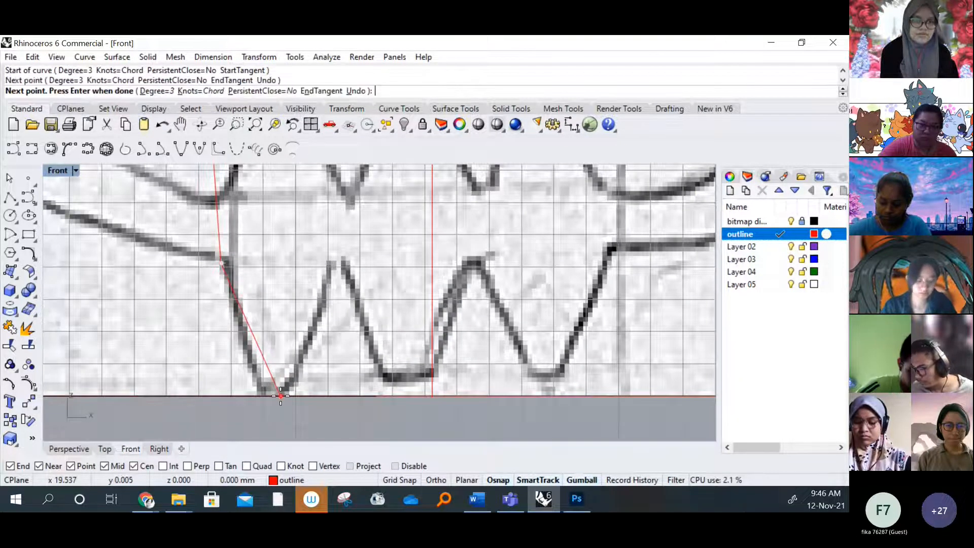
key("Return")
Continue the claws with curves from the first tip up to the notch and down to the centre line's lower end, about 5 mm
key("Return")
left_click(280, 395)
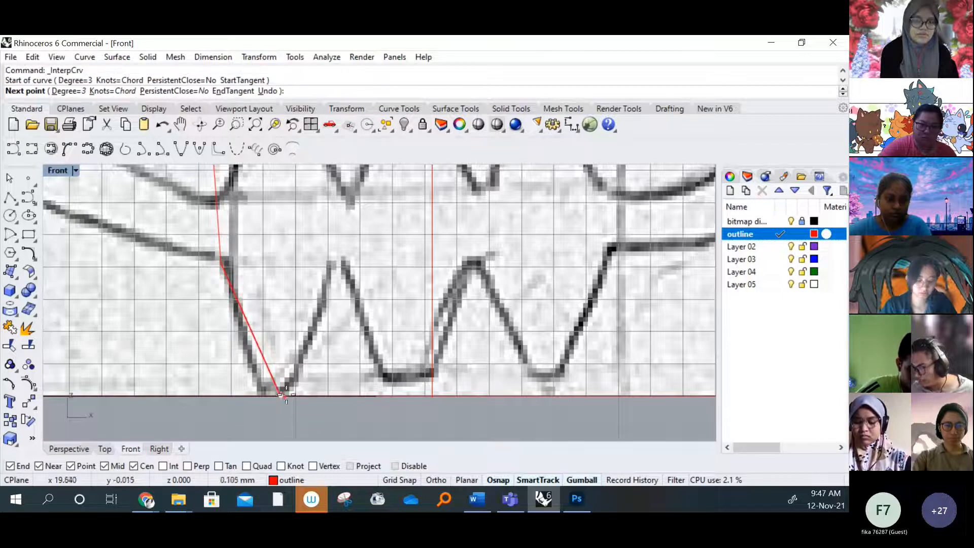
left_click(339, 265)
key("Return")
key("Return")
left_click(338, 265)
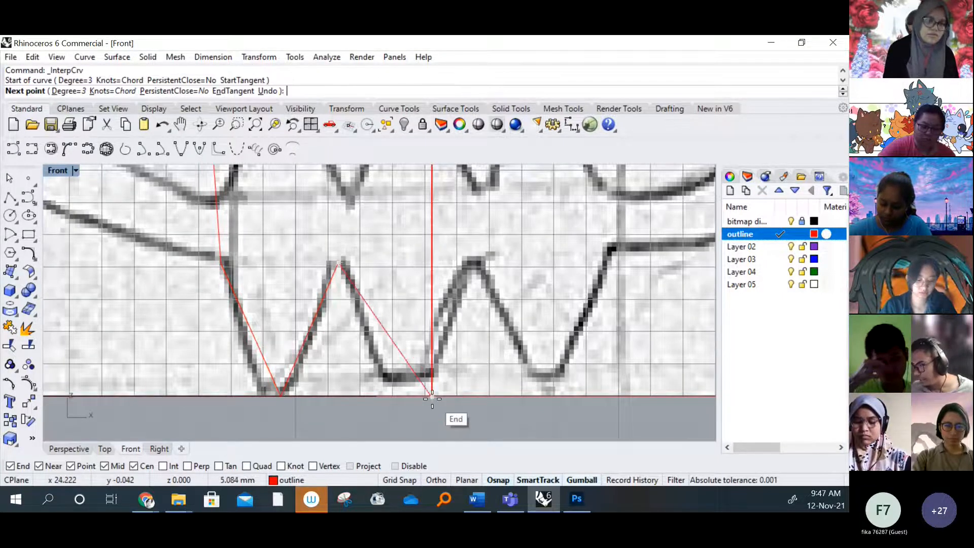
left_click(432, 396)
key("Return")
Inspect the traced outline in the four-viewport layout from several angles in Perspective, and return to the maximized Front viewport
scroll(272, 355, "down", 5)
scroll(321, 322, "down", 6)
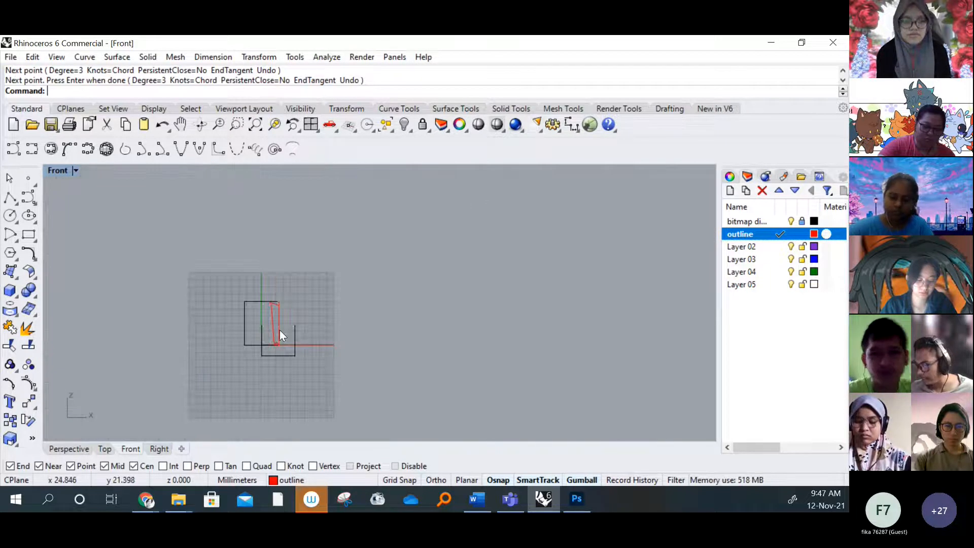
scroll(280, 331, "up", 2)
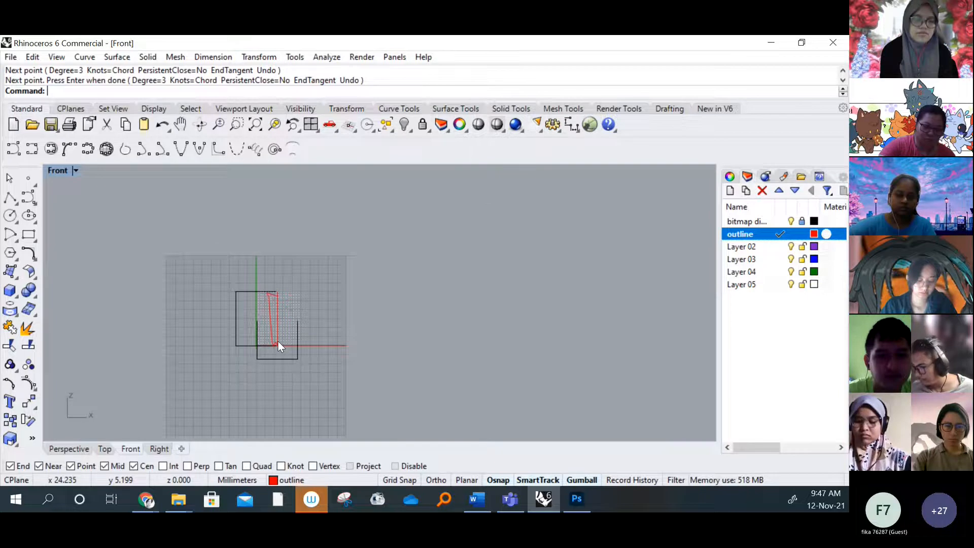
scroll(274, 338, "up", 10)
double_click(58, 170)
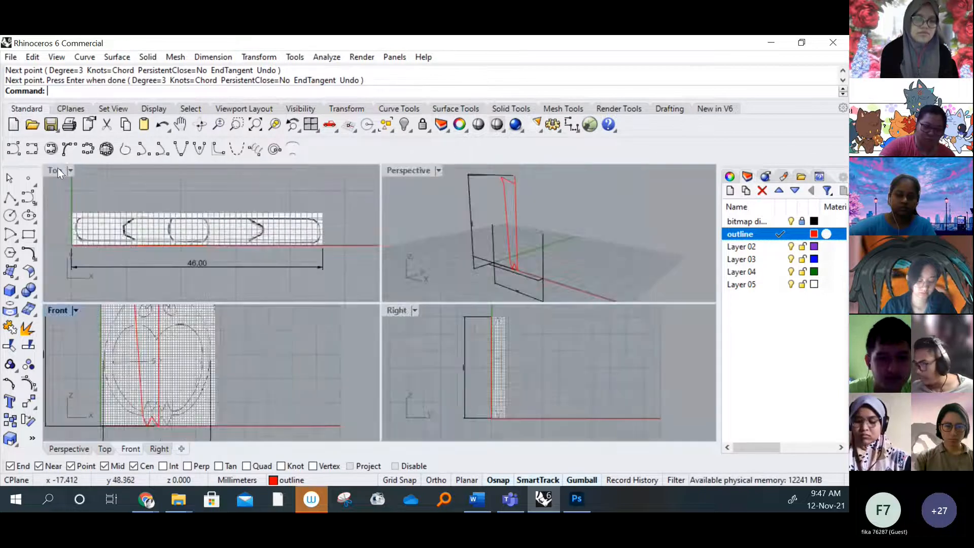
right_click_drag(534, 232, 456, 222)
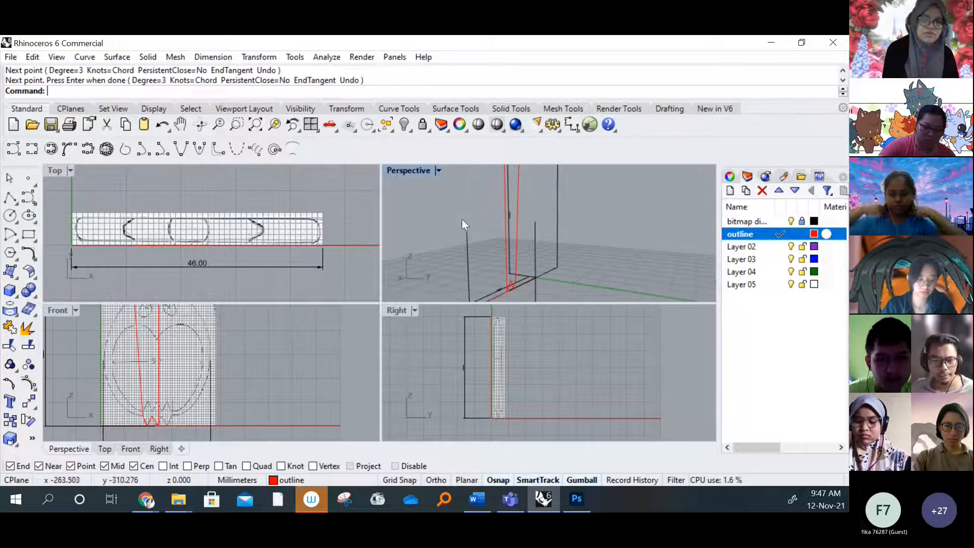
right_click_drag(547, 223, 527, 246)
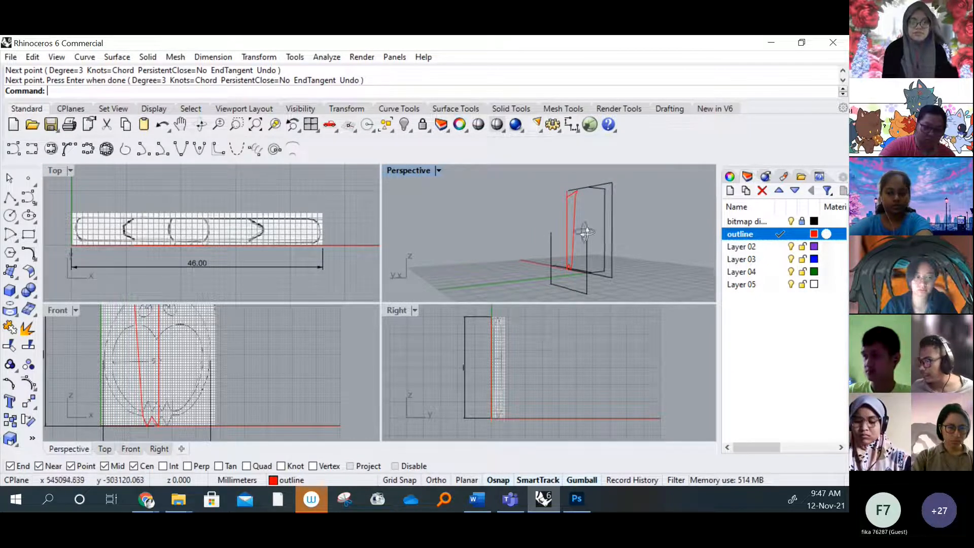
scroll(574, 209, "up", 5)
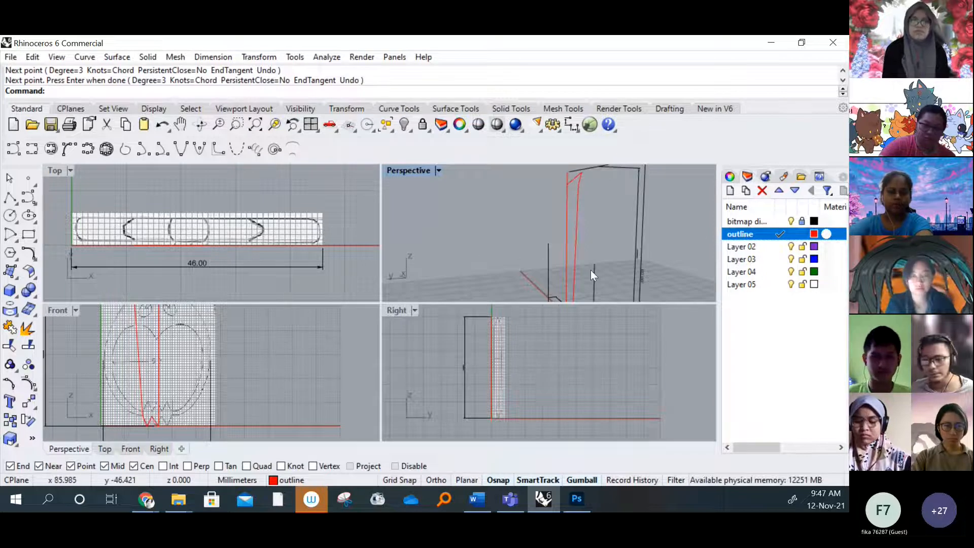
scroll(590, 270, "down", 3)
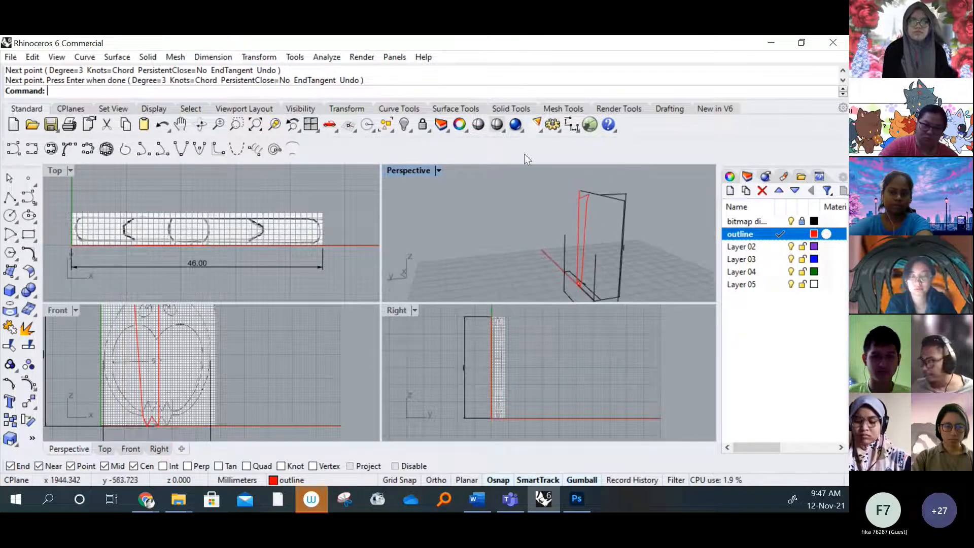
double_click(60, 310)
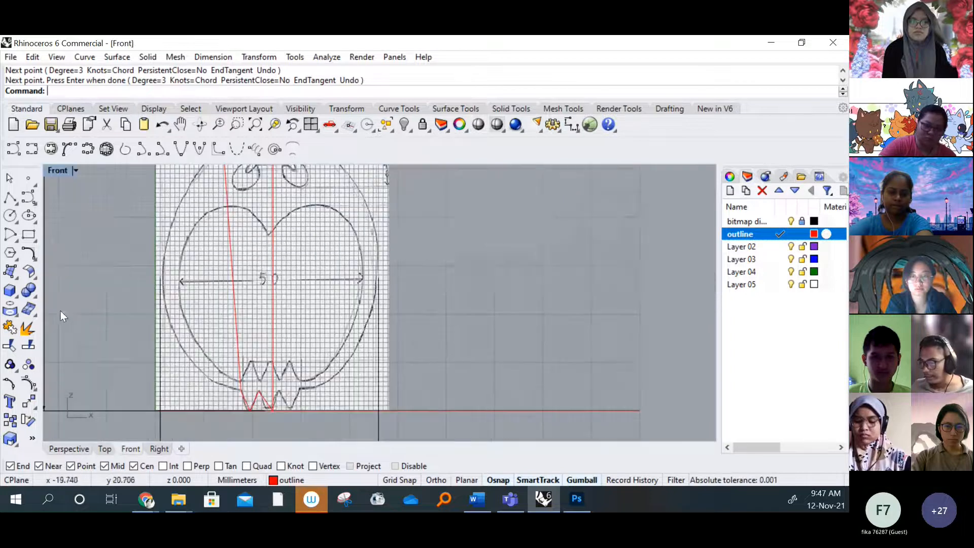
Turn on the control points of the head curve running from the left ear tip to the centre line
scroll(236, 254, "up", 3)
scroll(235, 255, "up", 5)
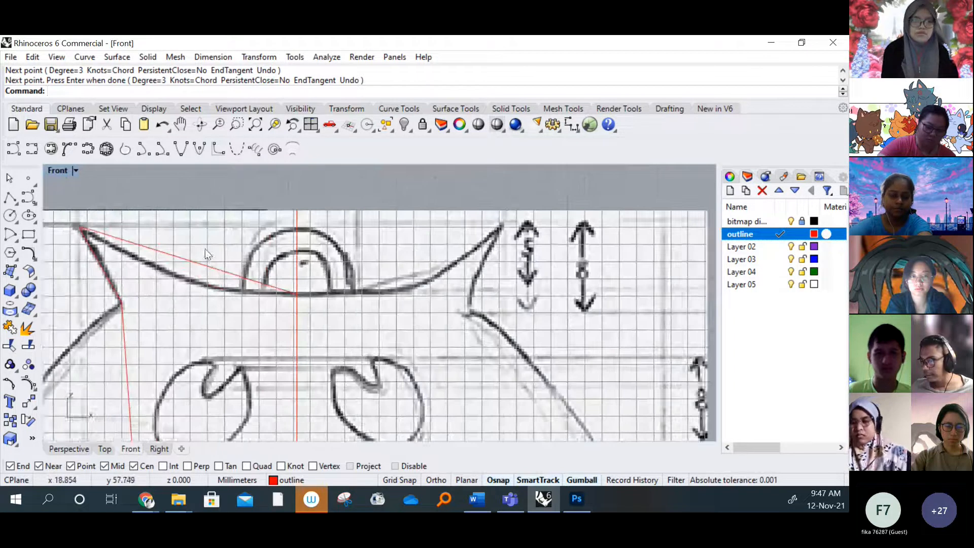
left_click(224, 278)
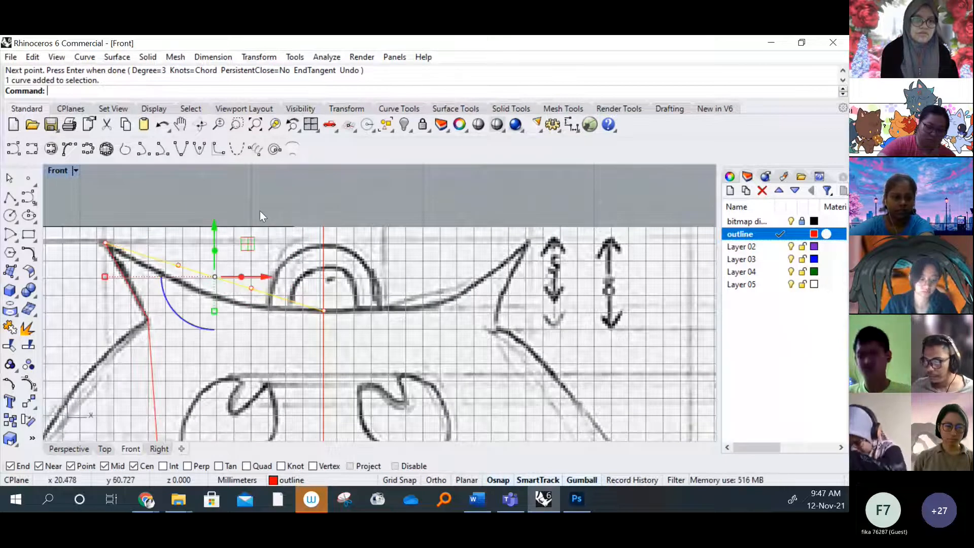
left_click(218, 278)
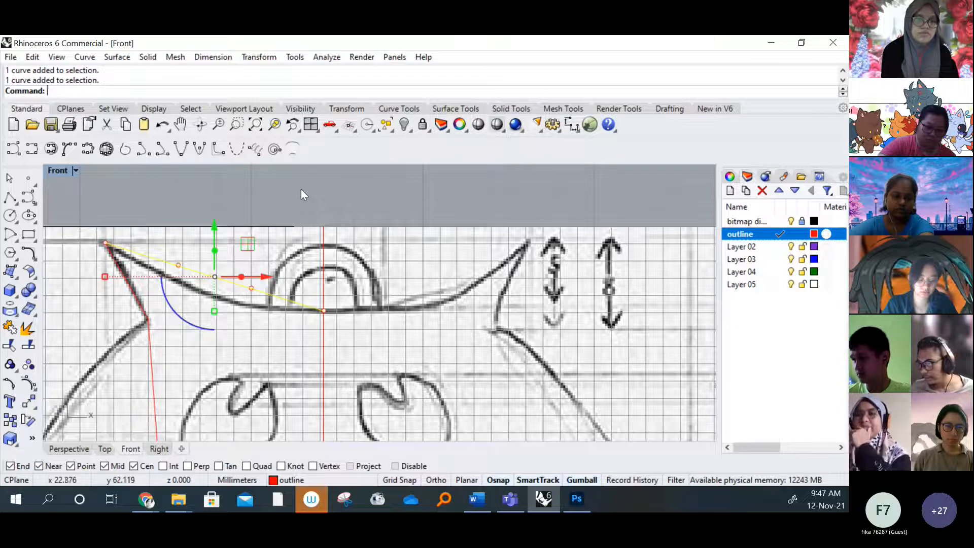
left_click(252, 288)
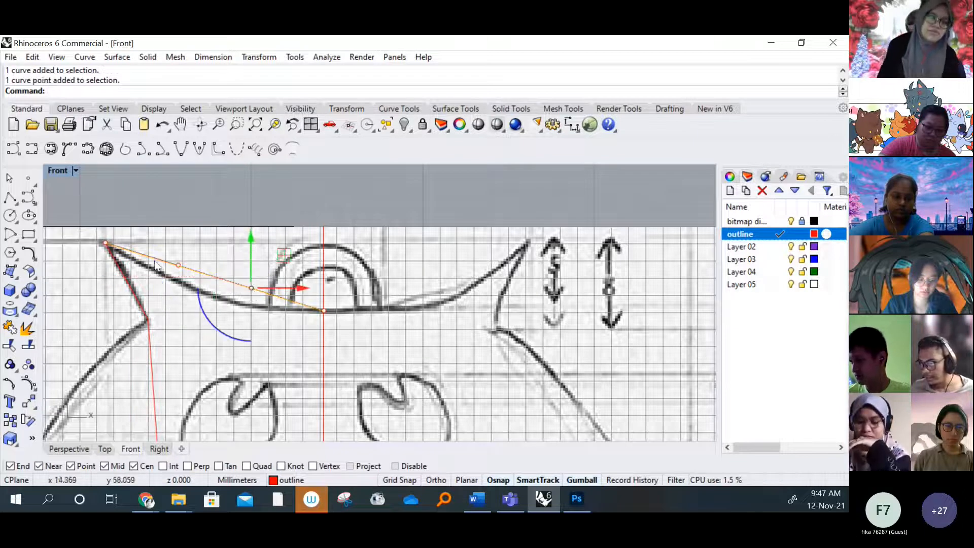
key("Escape")
left_click(245, 288)
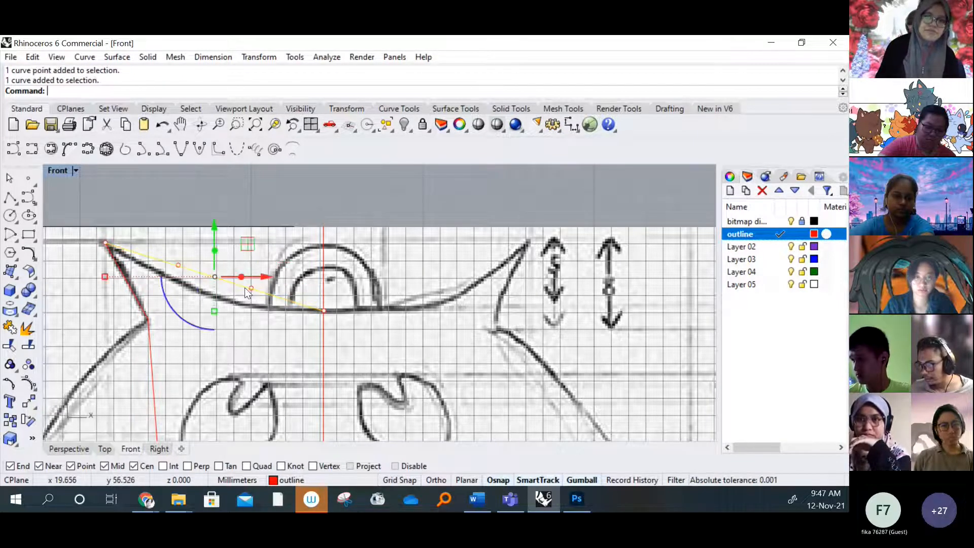
key("Escape")
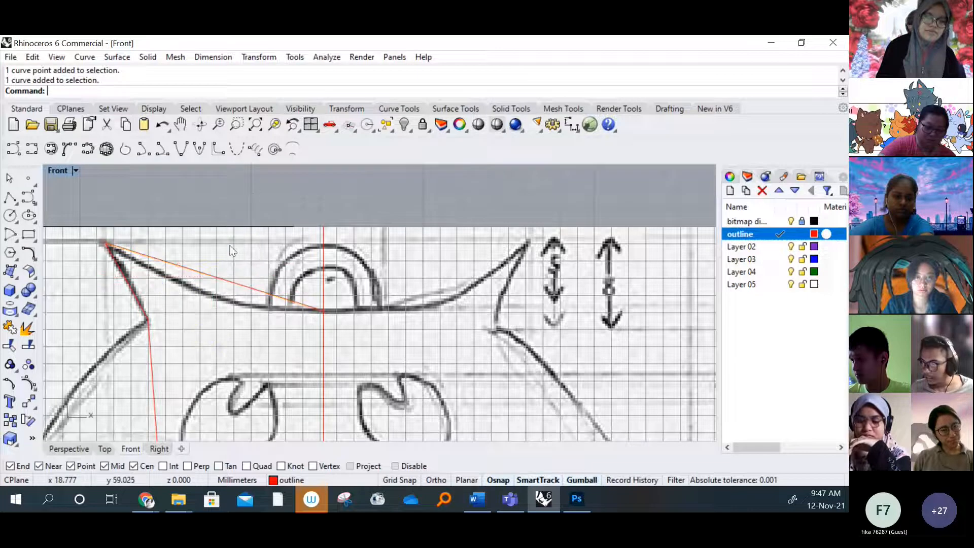
left_click(221, 276)
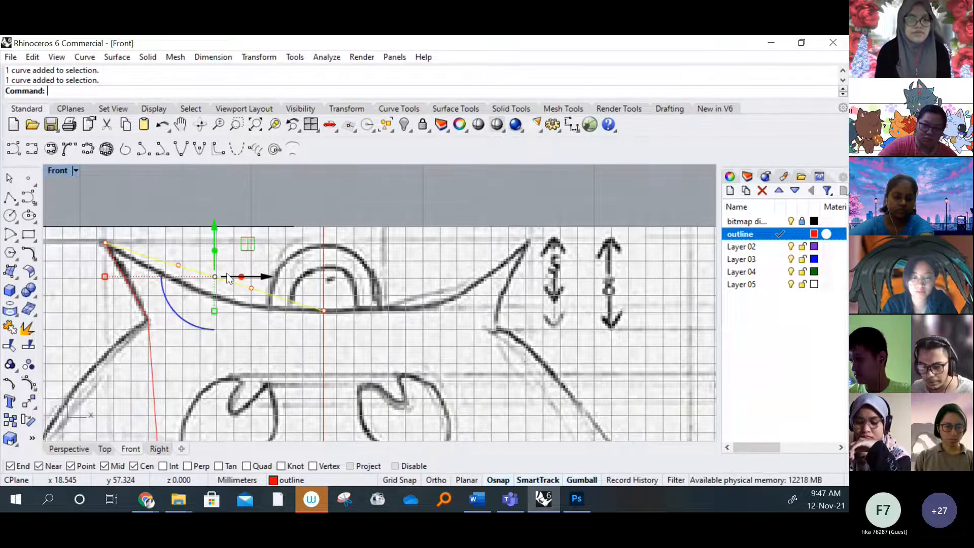
key("F10")
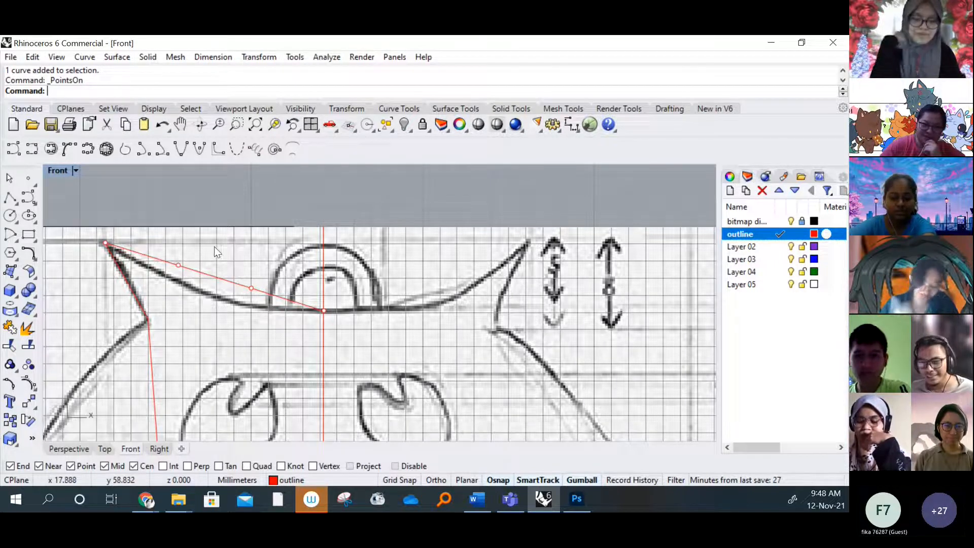
Lower the head curve's two middle control points together by about 1.3 mm so the curve follows the sketched head line
left_click(179, 264)
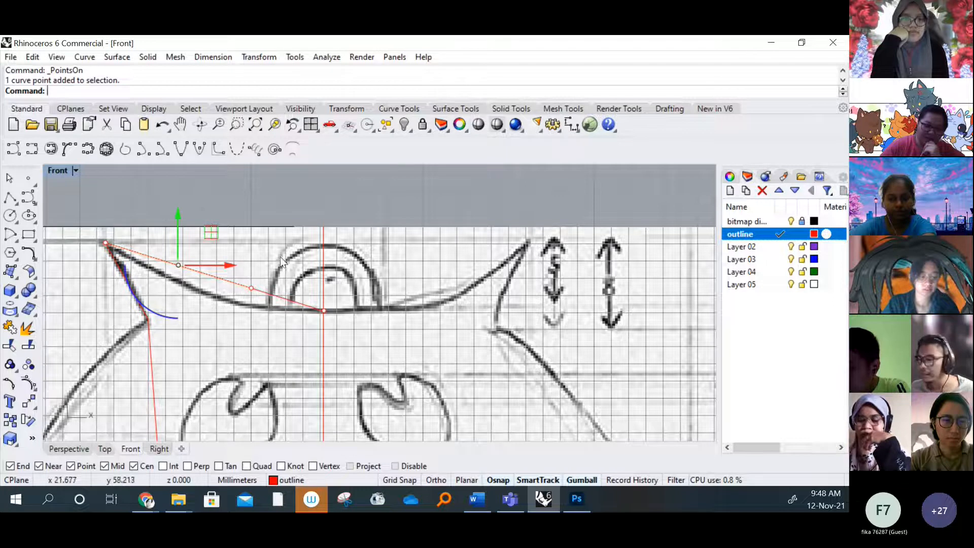
left_click(251, 288, "shift")
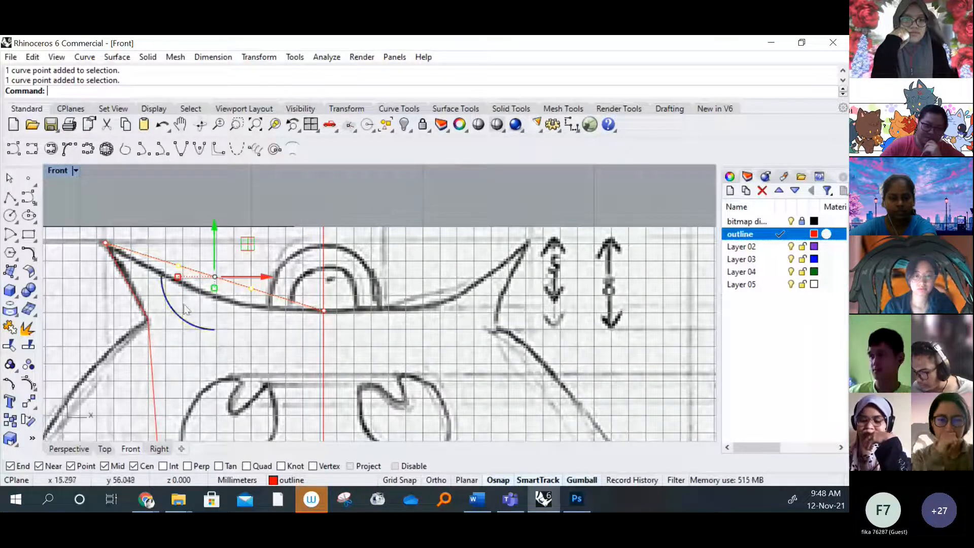
left_click_drag(215, 231, 205, 276)
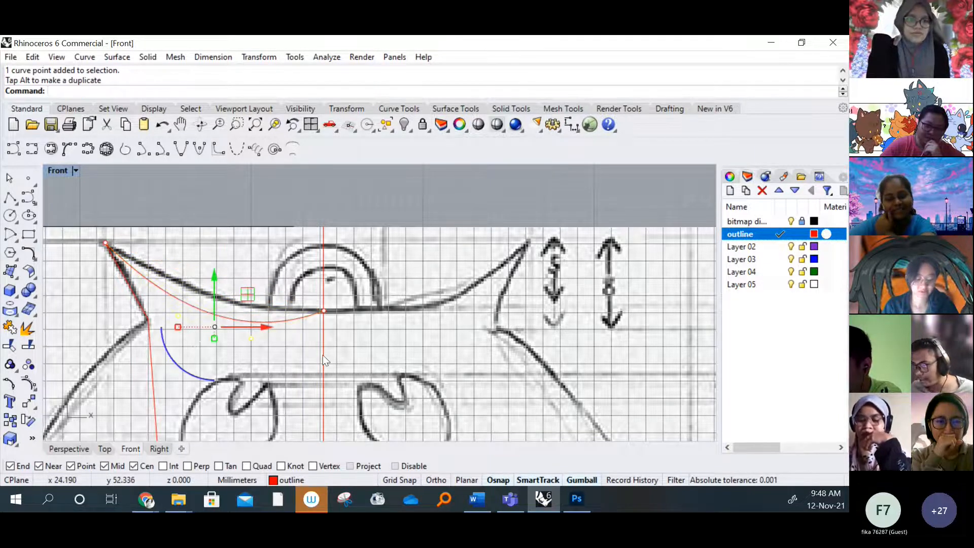
scroll(314, 319, "up", 3)
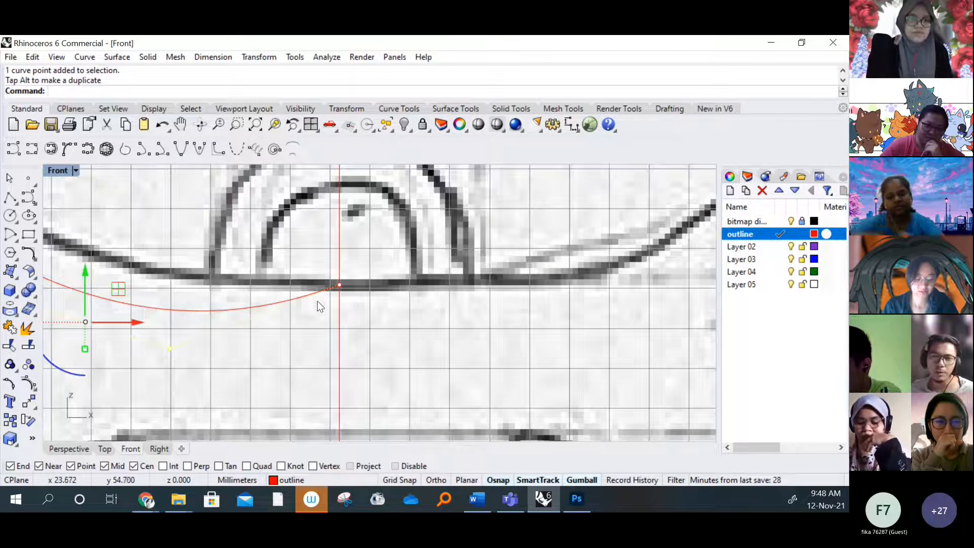
scroll(326, 308, "down", 2)
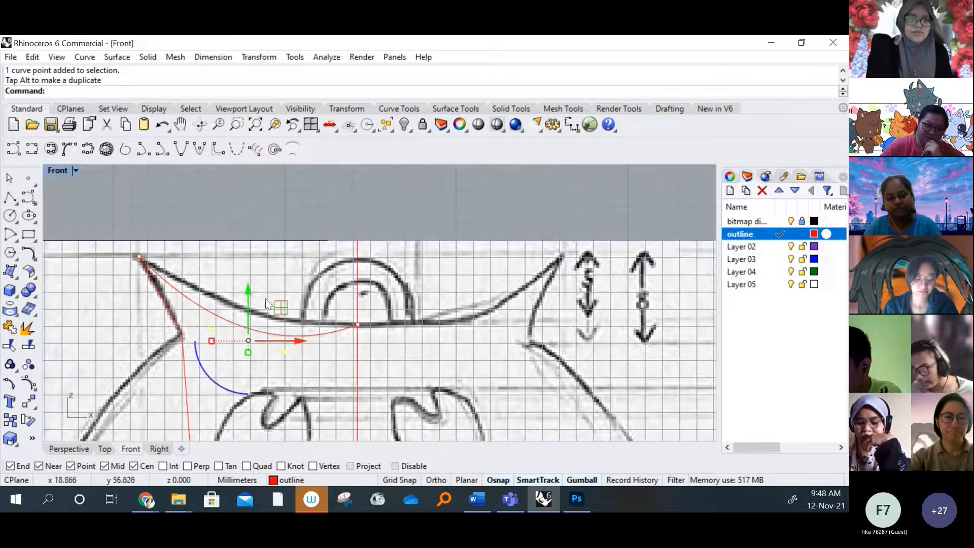
left_click_drag(249, 284, 250, 269)
scroll(355, 325, "up", 6)
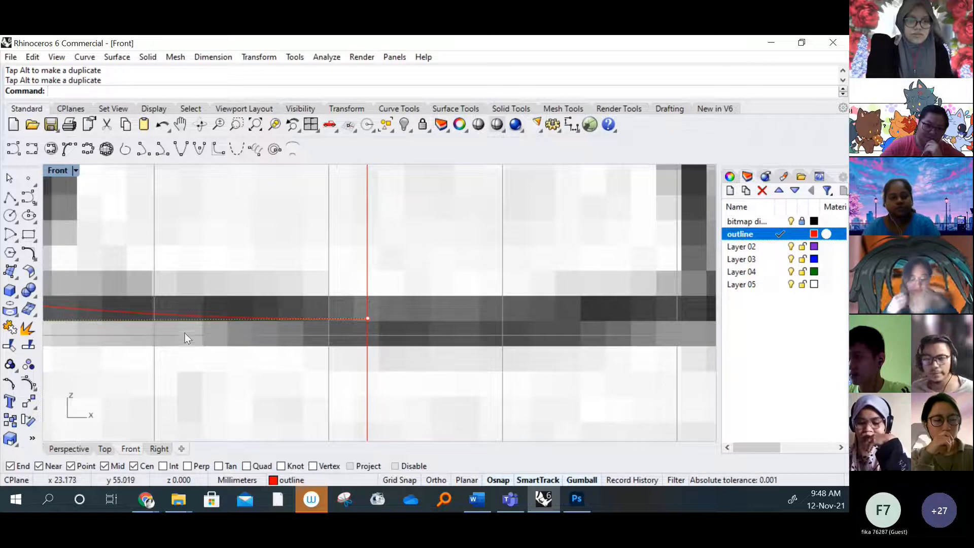
scroll(268, 304, "down", 5)
scroll(269, 304, "down", 3)
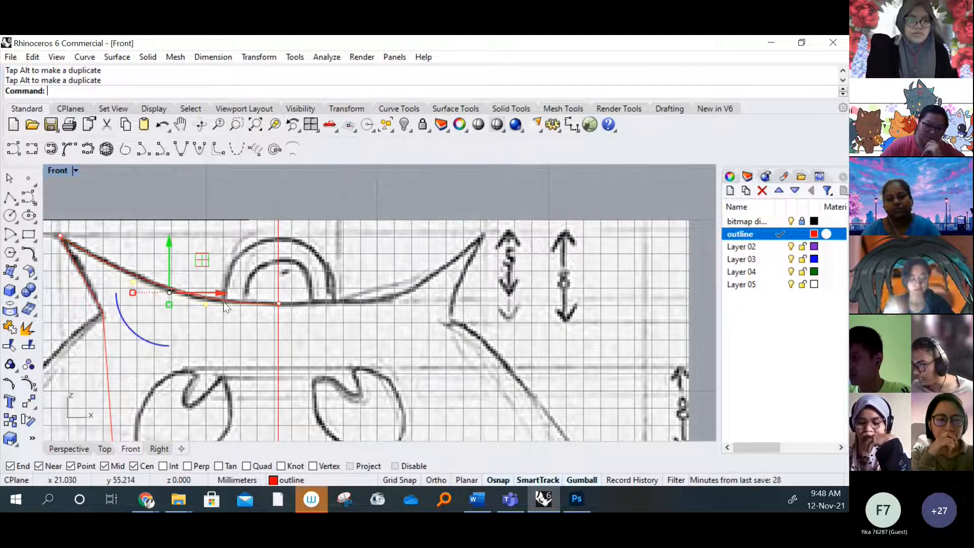
left_click(147, 244)
scroll(259, 308, "down", 8)
right_click_drag(237, 303, 321, 267)
scroll(321, 266, "up", 5)
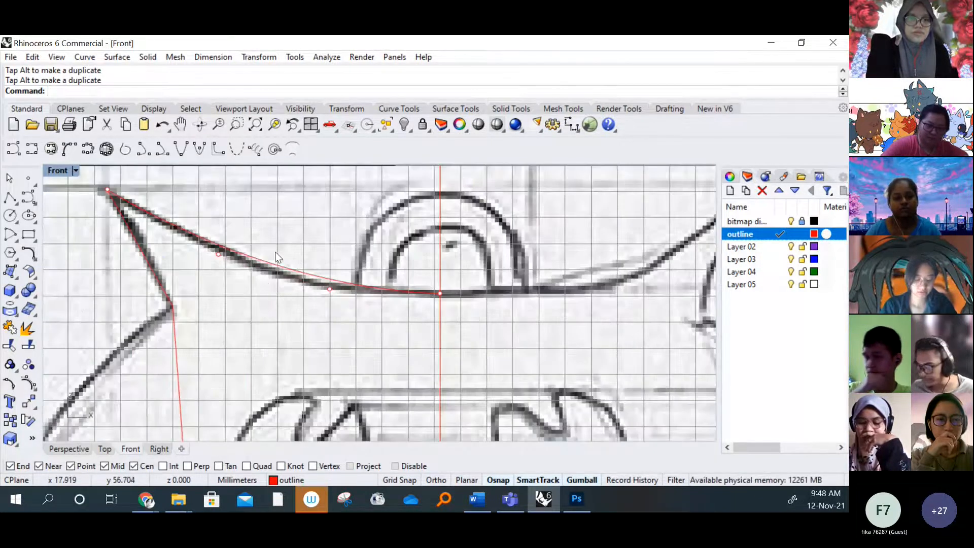
Turn on the control points of the body side curve running from the left ear base down to the feet
left_click(155, 265)
right_click_drag(166, 261, 214, 291)
scroll(300, 288, "down", 7)
left_click(442, 301)
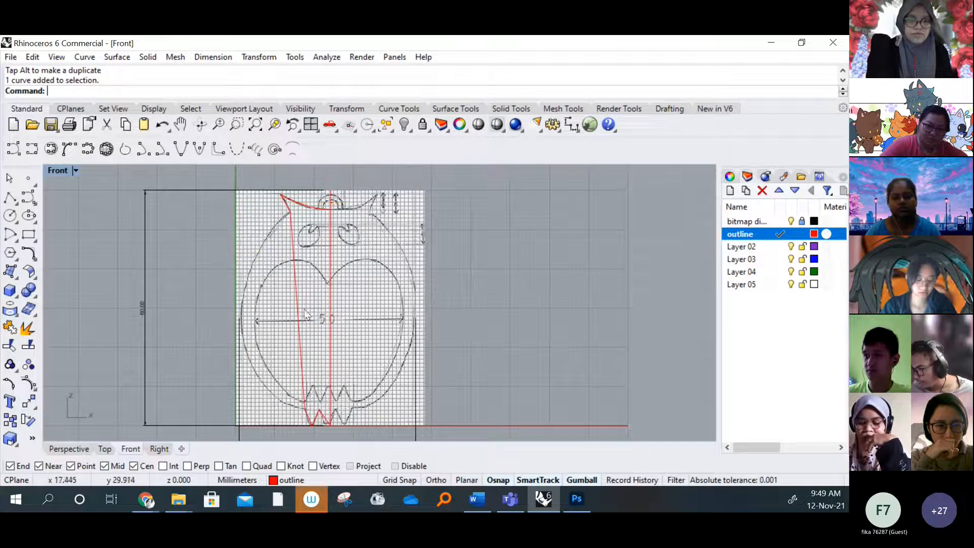
left_click(297, 309)
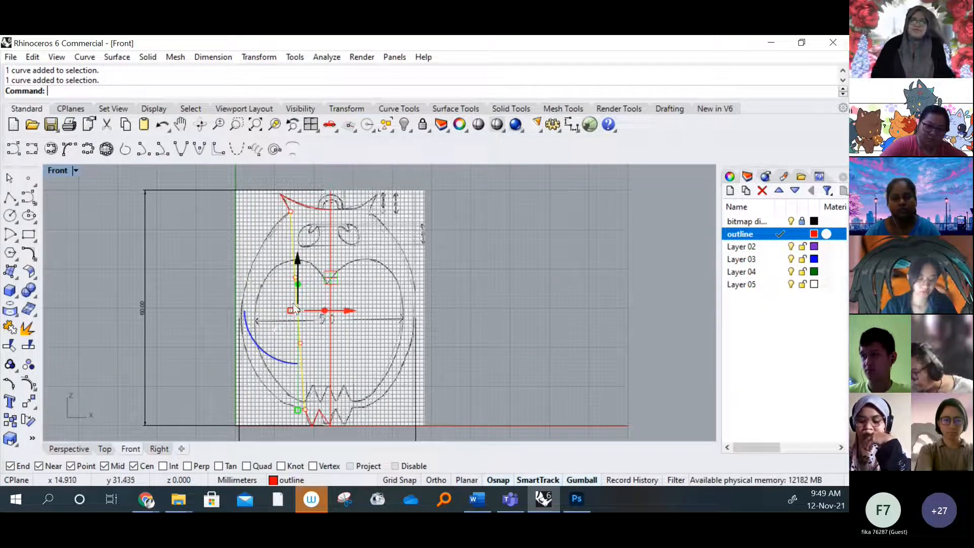
left_click(399, 299)
left_click(296, 289)
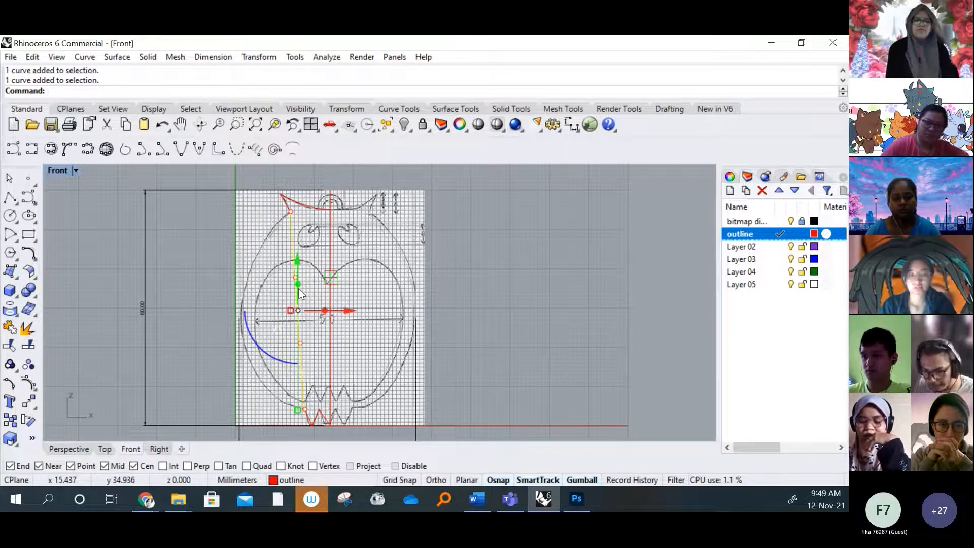
key("F10")
Move the body side curve's two middle control points together about 18 mm left, past the bitmap's left edge
left_click(296, 278)
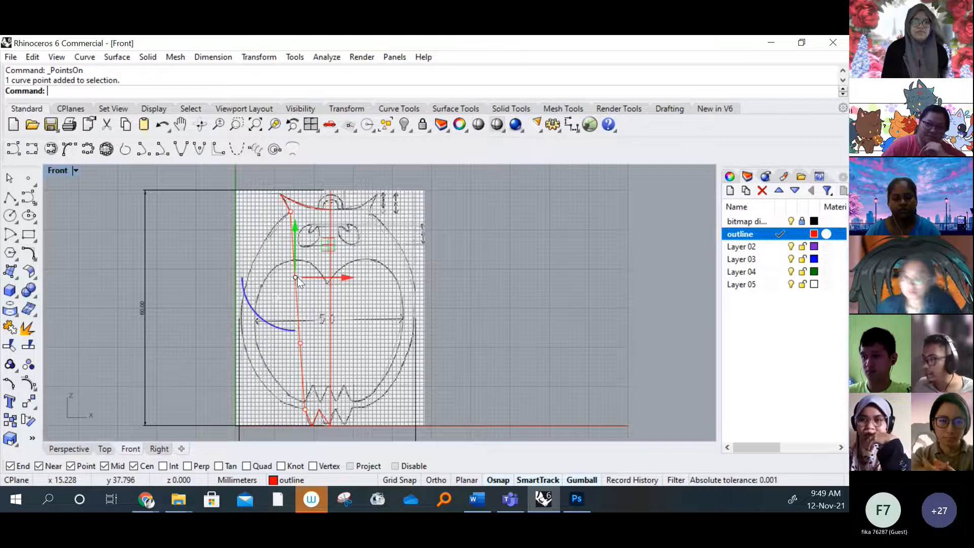
left_click(299, 343, "shift")
scroll(330, 314, "up", 3)
left_click_drag(330, 314, 221, 303)
scroll(350, 288, "down", 3)
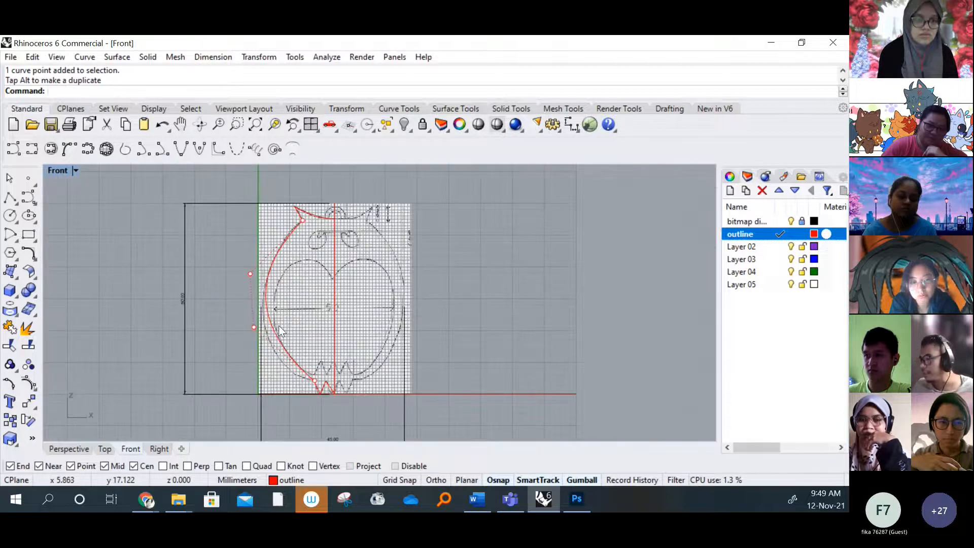
Lower the body side curve's lower middle control point by about 11 mm to round the belly towards the feet
scroll(278, 324, "up", 3)
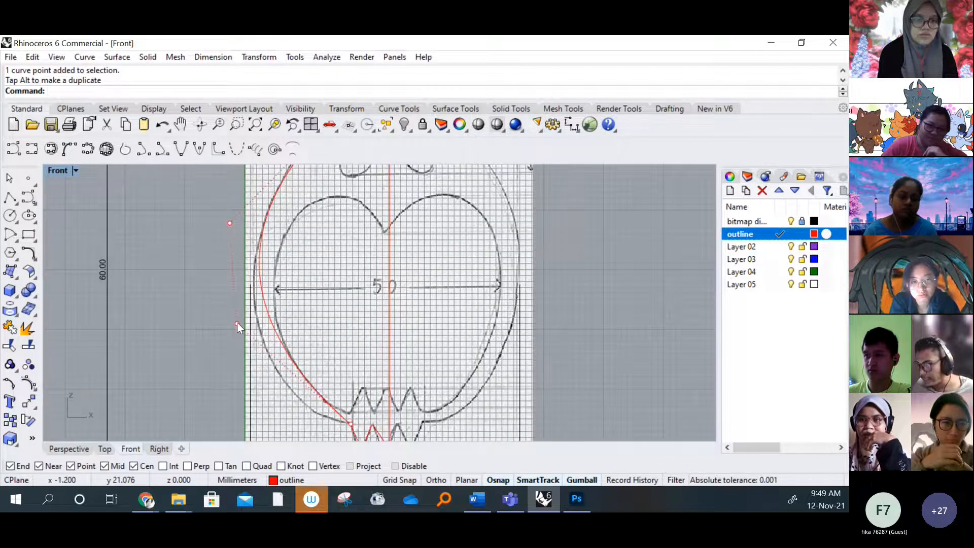
left_click(237, 324)
right_click_drag(273, 297, 277, 266)
left_click_drag(241, 244, 209, 307)
right_click_drag(290, 205, 228, 233)
scroll(217, 280, "down", 4)
scroll(213, 277, "up", 2)
Shift both middle control points of the body side curve about 1 mm further left, onto the sketched body outline
left_click(130, 263)
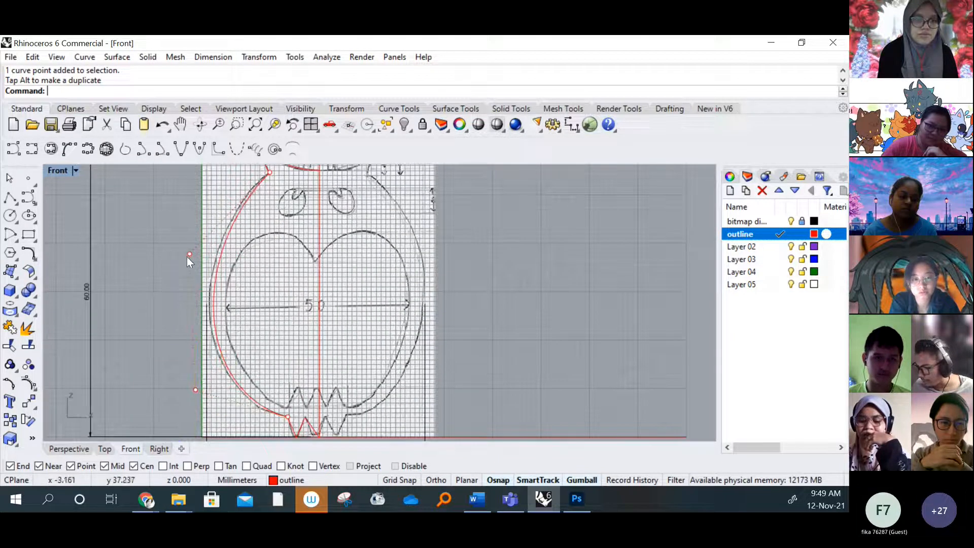
left_click(188, 254)
left_click(195, 390, "shift")
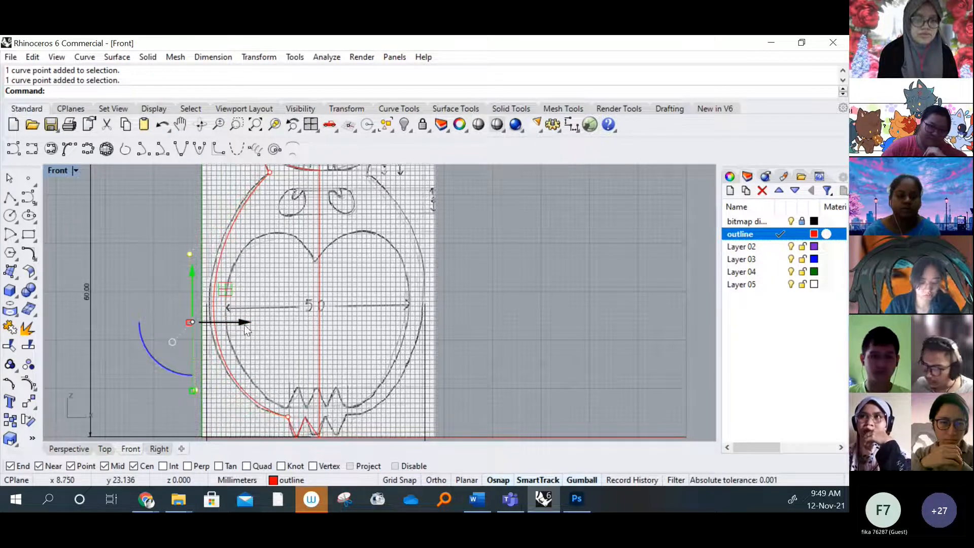
left_click_drag(245, 323, 245, 323)
left_click_drag(243, 326, 243, 324)
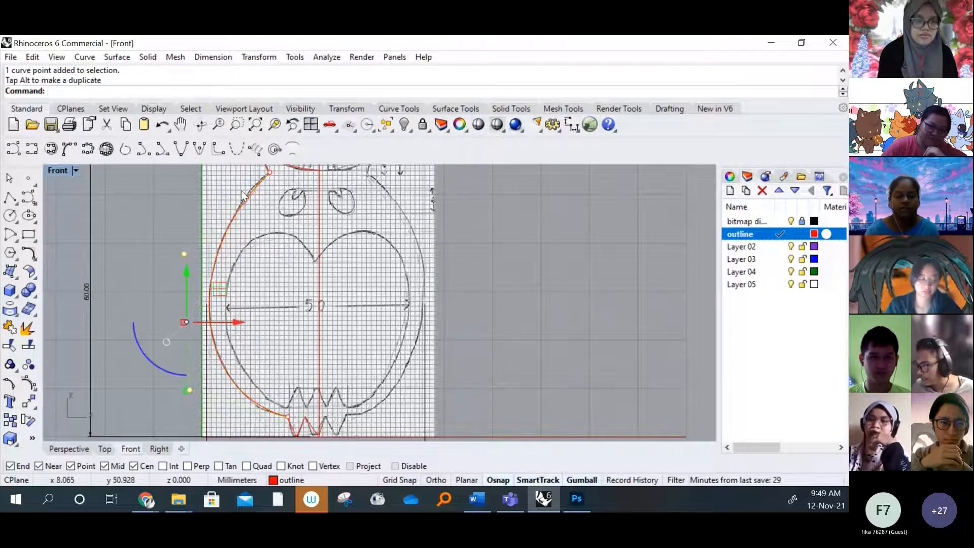
scroll(240, 191, "up", 12)
scroll(259, 212, "down", 6)
left_click(201, 237)
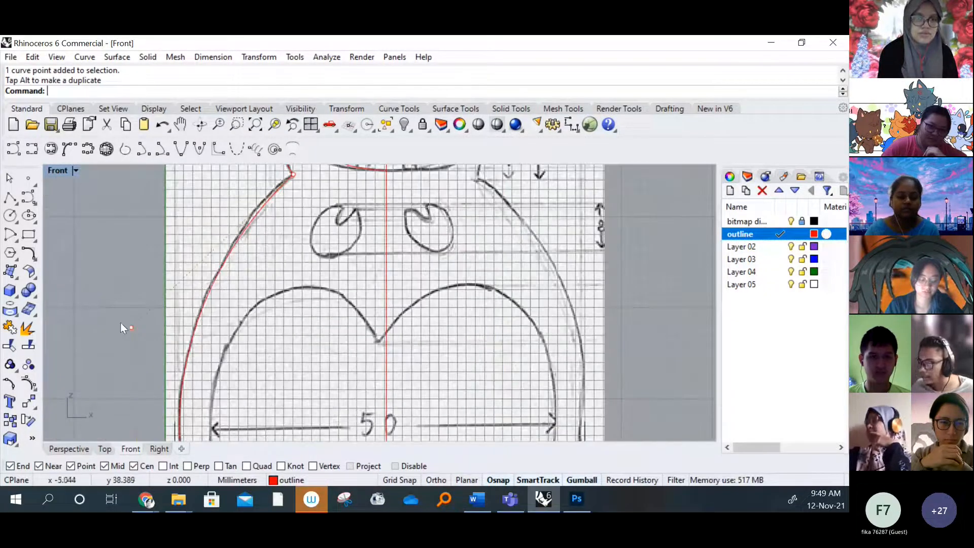
Raise the body side curve's upper middle control point about 2 mm to match the shoulder, and turn the control points off
left_click(132, 327)
scroll(139, 284, "down", 3)
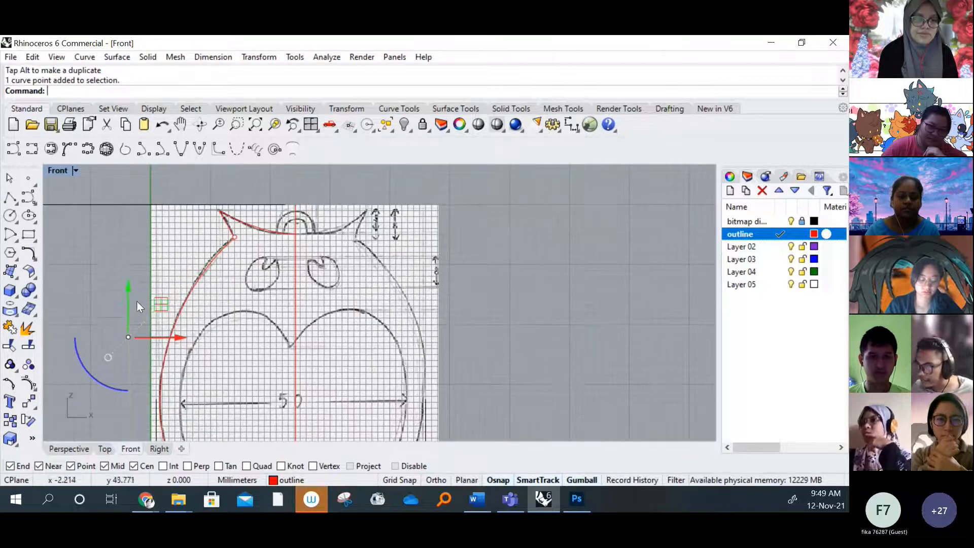
left_click_drag(128, 284, 125, 230)
scroll(268, 233, "down", 3)
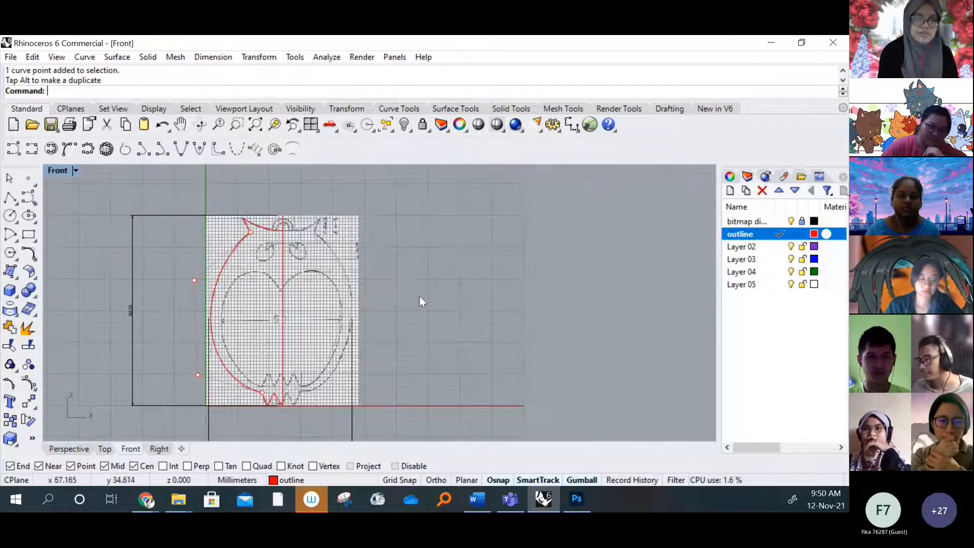
scroll(420, 300, "down", 2)
key("Escape")
scroll(351, 406, "up", 6)
mouse_move(310, 291)
right_mouse_down()
mouse_move(332, 360)
mouse_move(321, 350)
right_mouse_up()
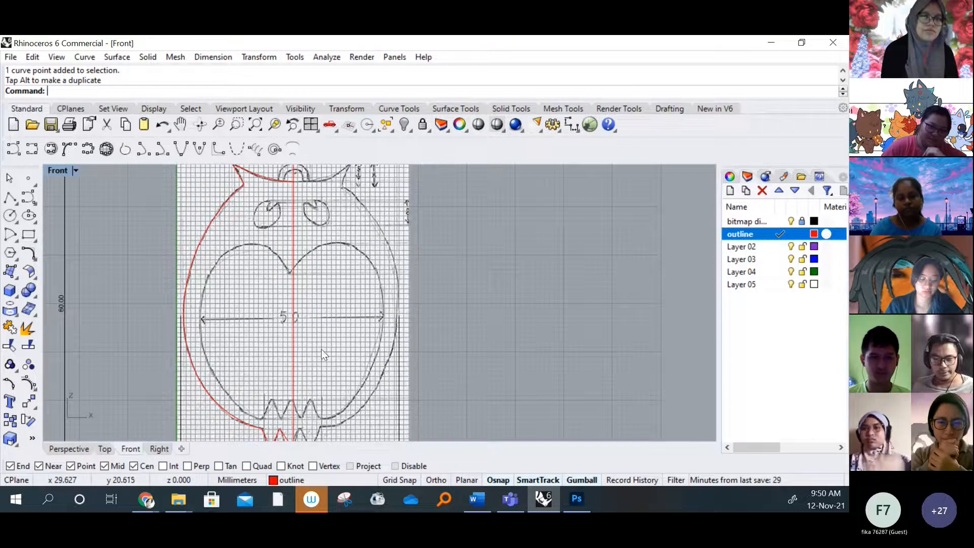
Shift the outer claw curve's two middle control points slightly left so it bows along the sketched edge
scroll(293, 381, "up", 4)
right_click_drag(282, 428, 322, 290)
scroll(321, 288, "up", 6)
right_click_drag(300, 342, 310, 290)
scroll(305, 324, "up", 3)
left_click(295, 313)
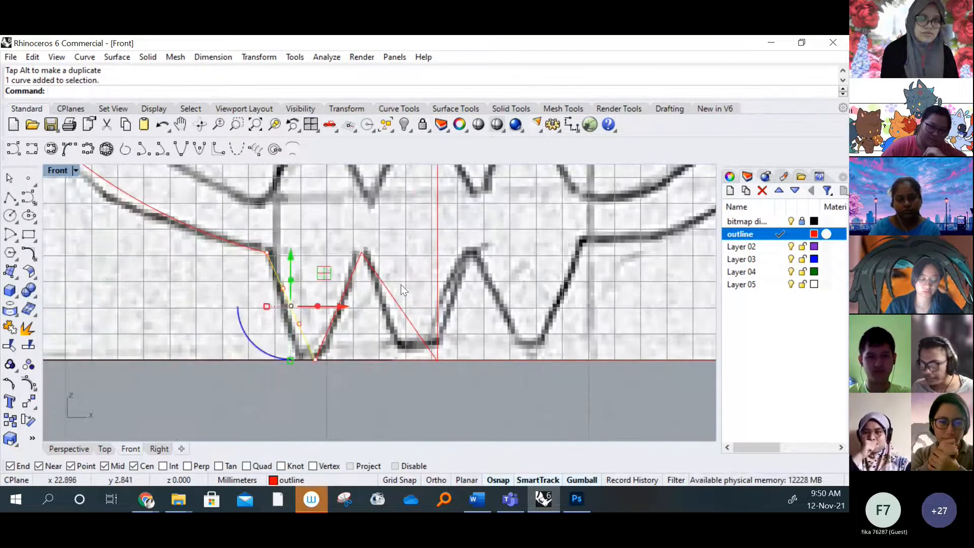
left_click(299, 324)
left_click(283, 288, "shift")
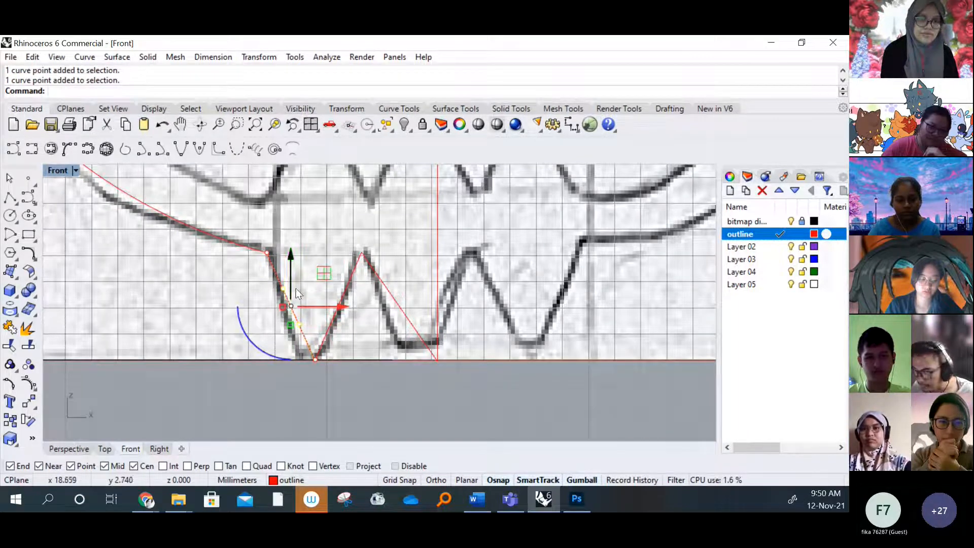
left_click_drag(340, 306, 337, 310)
left_click(357, 333)
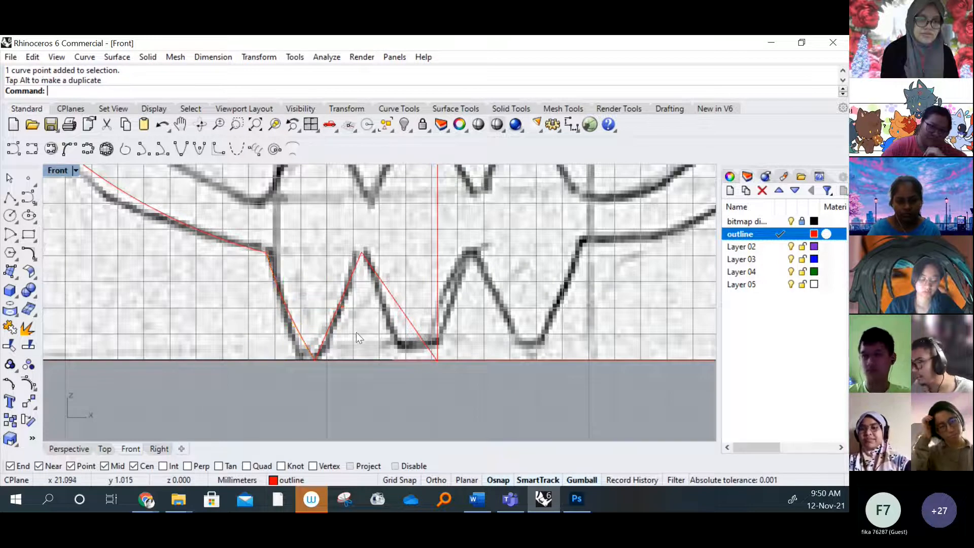
Turn on the control points of the curve rising from the first claw tip and adjust its two middle points to the sketch
left_click(341, 304)
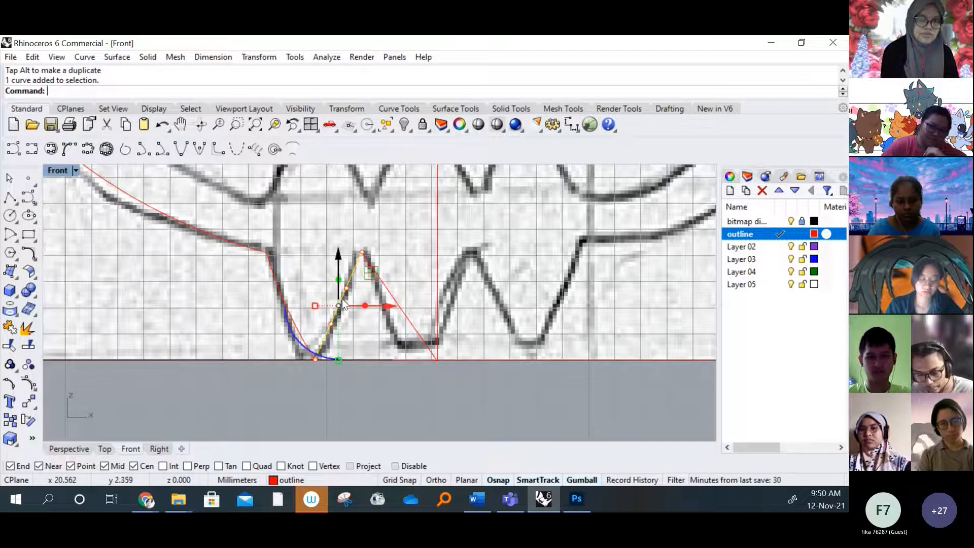
key("F10")
left_click(346, 289)
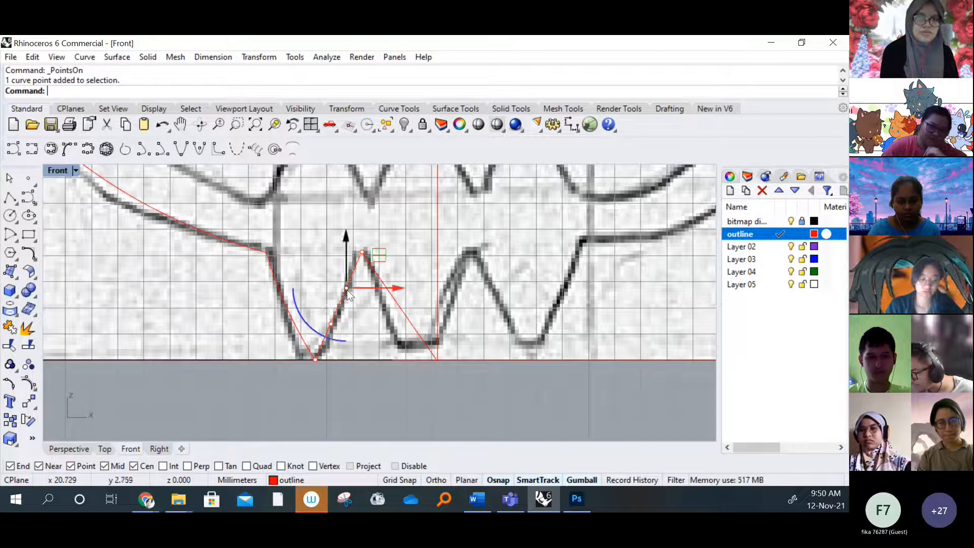
left_click(331, 325, "shift")
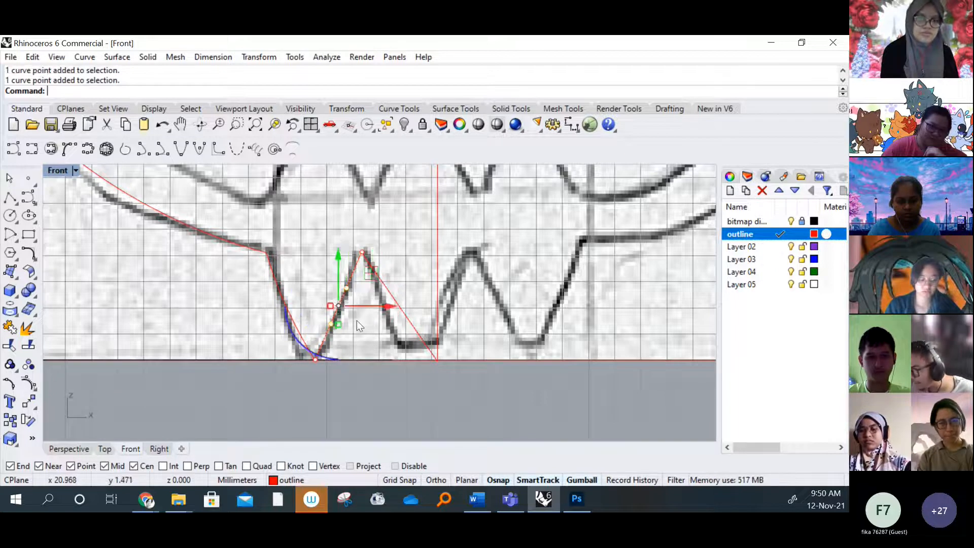
left_click_drag(391, 306, 388, 365)
left_click(389, 383)
Shift the two middle control points of the claw curve between the notch and the centre line left, towards the sketched edge
left_click(415, 325)
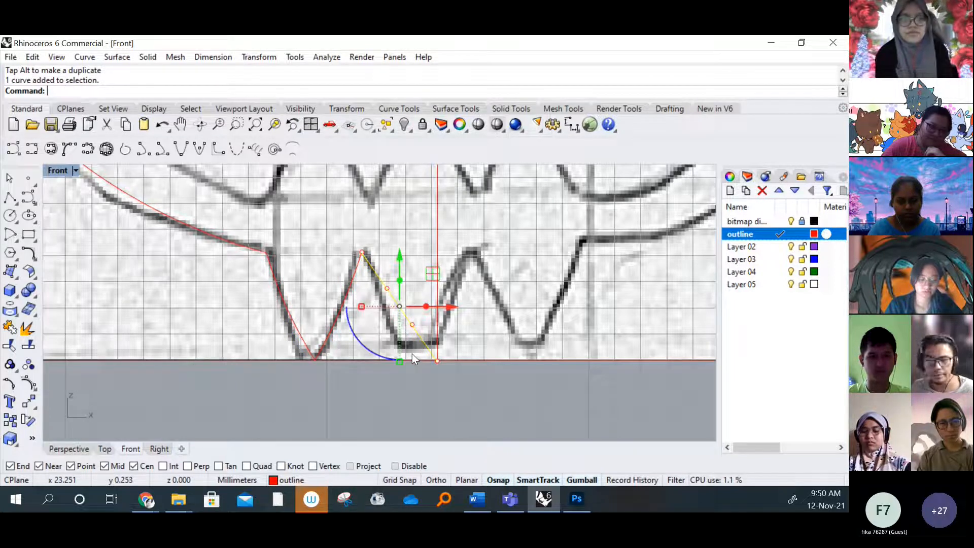
left_click(411, 323)
left_click(386, 288, "shift")
left_click_drag(449, 311, 437, 306)
left_click(428, 395)
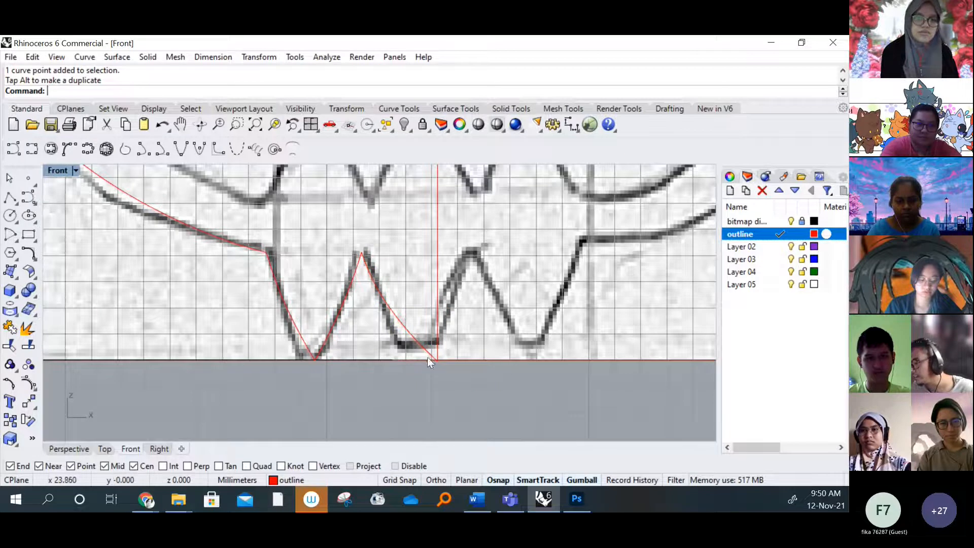
Move the last claw curve's lower end about 0.5 mm left along the baseline and nudge its lower middle control point left
scroll(453, 330, "down", 3)
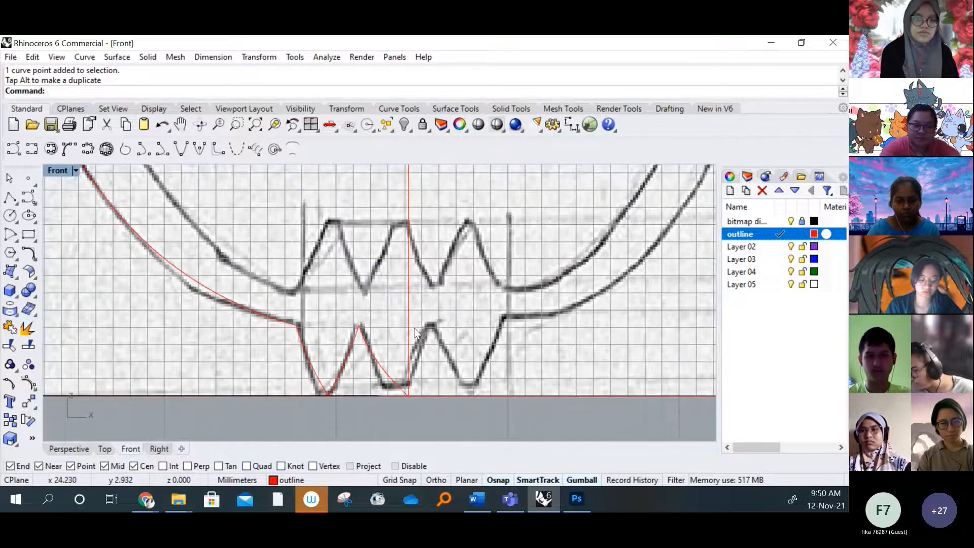
left_click(395, 386)
scroll(408, 397, "up", 4)
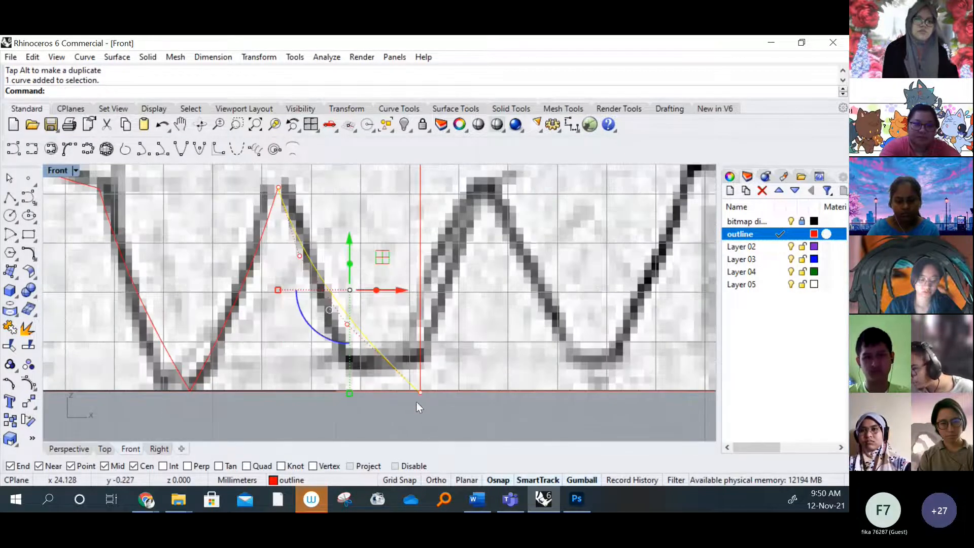
left_click(420, 392)
left_click_drag(420, 392, 446, 396)
key("ctrl+z")
left_click(347, 323)
left_click_drag(398, 325, 390, 326)
left_click(452, 419)
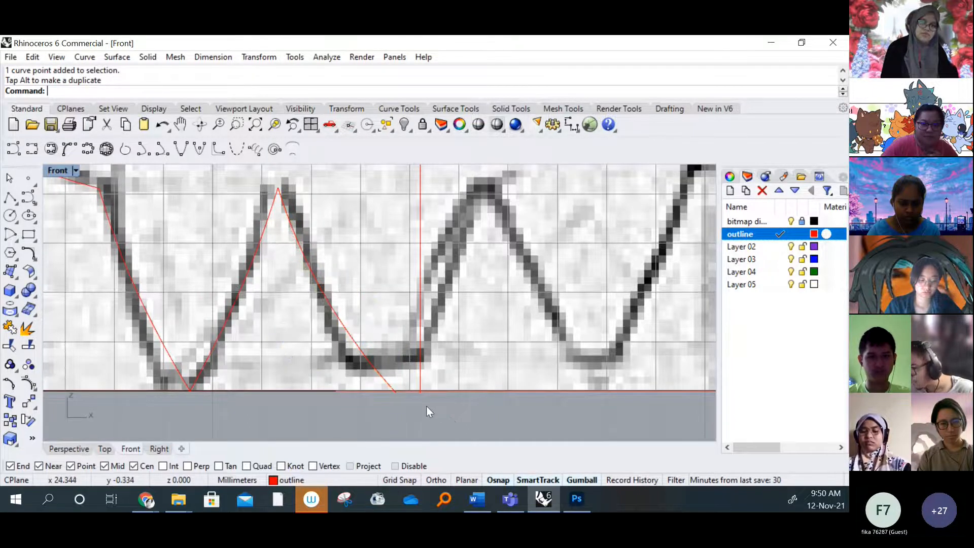
scroll(426, 406, "down", 5)
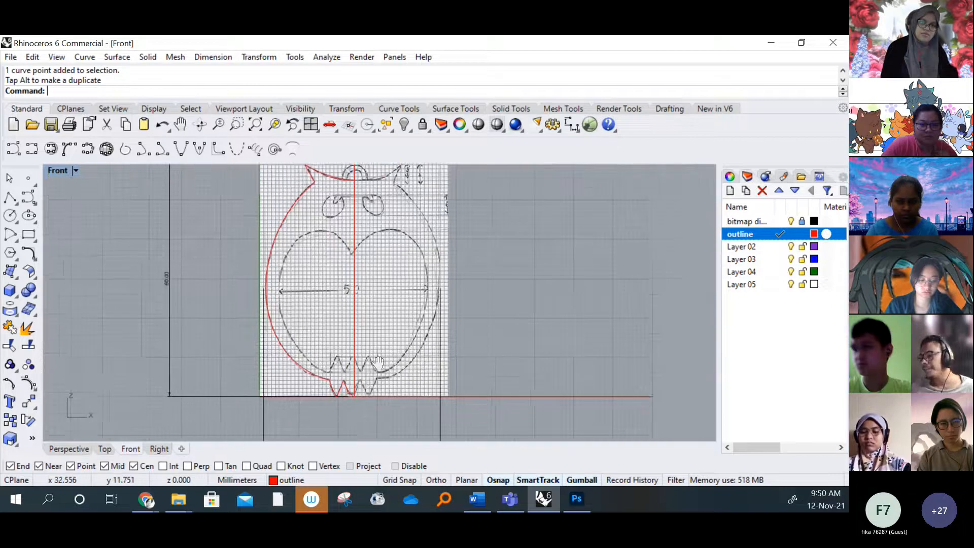
right_click_drag(377, 362, 335, 379)
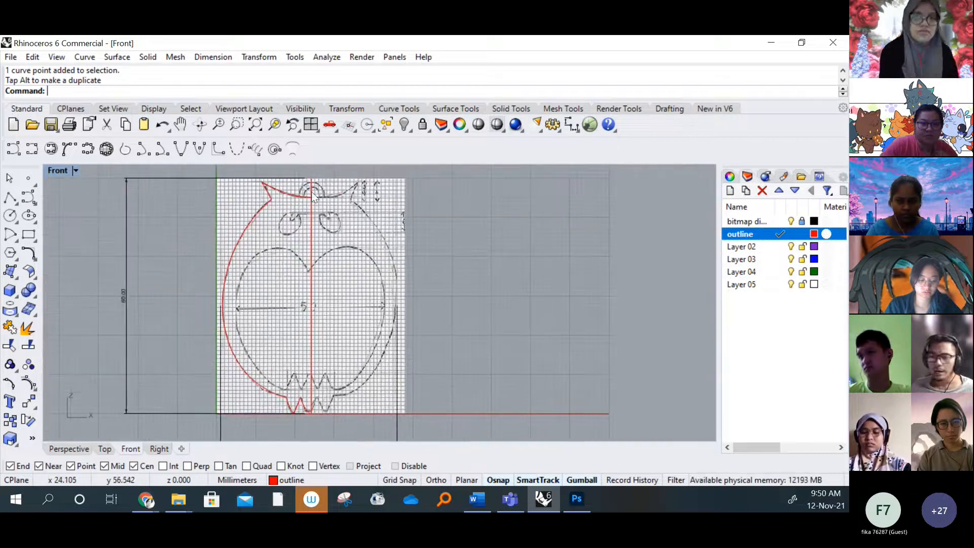
scroll(308, 194, "up", 3)
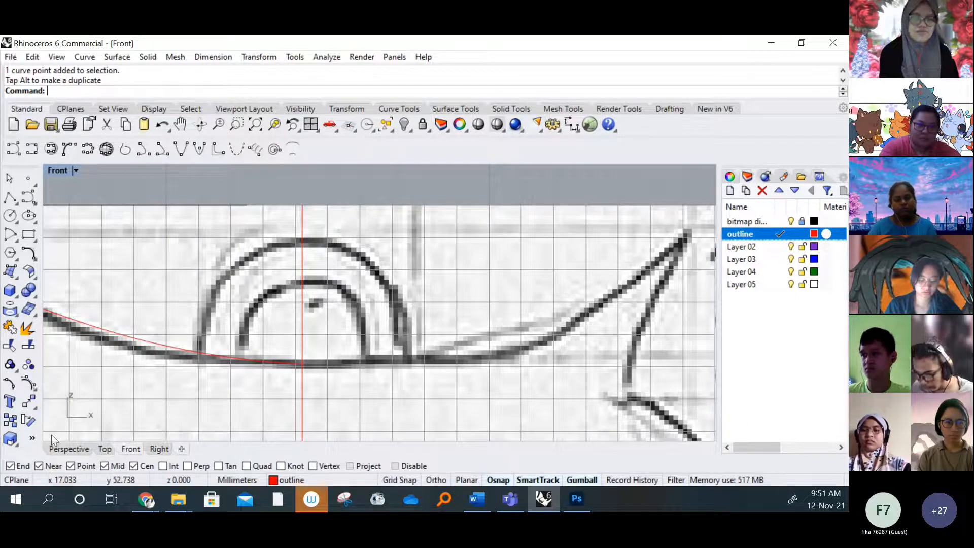
left_click(32, 148)
scroll(278, 355, "down", 2)
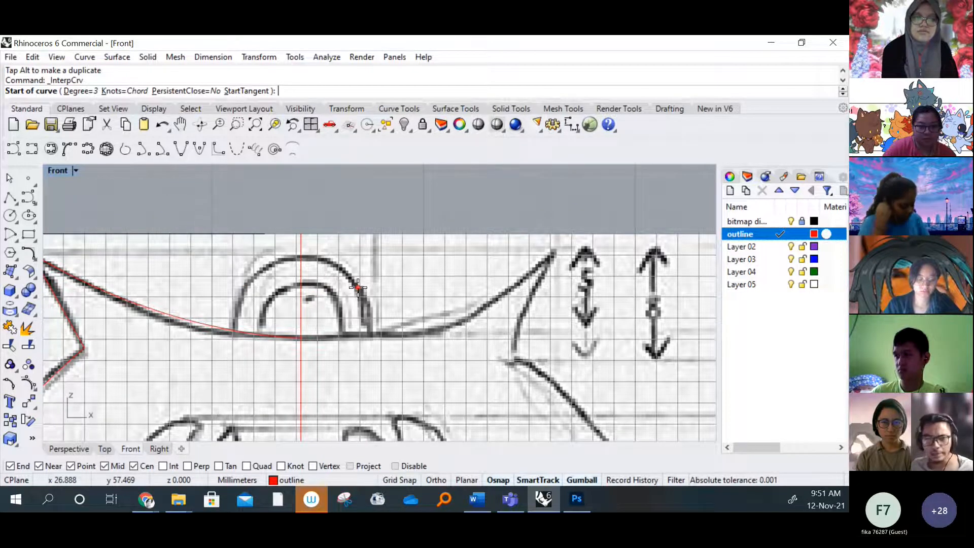
scroll(266, 293, "up", 2)
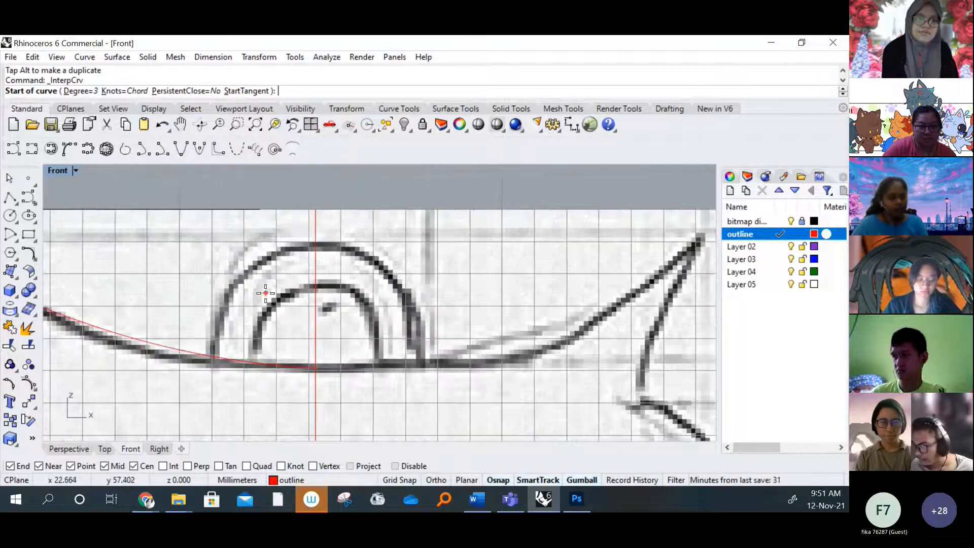
scroll(271, 290, "down", 2)
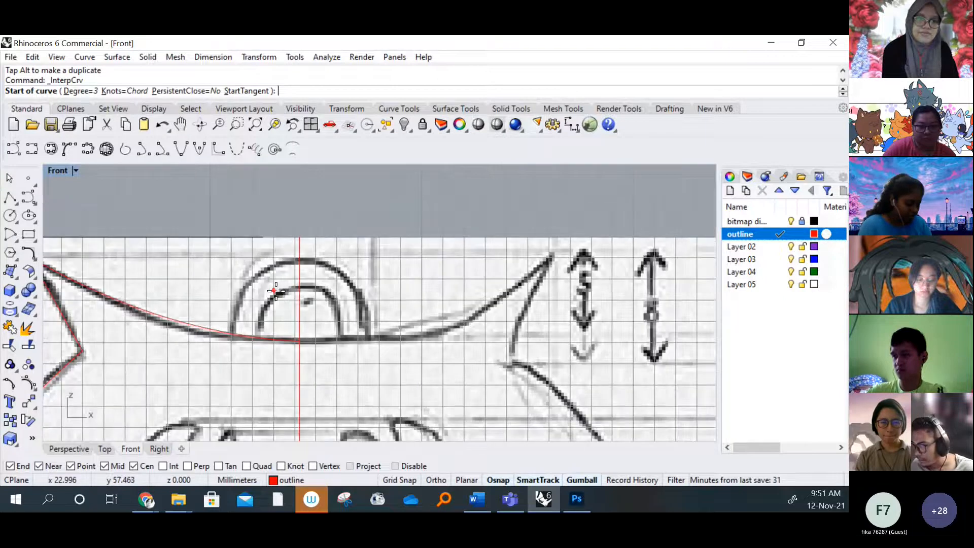
Draw a circle about 3.3 mm in radius and a smaller concentric one, centred on the head curve's end at the centre line
left_click(10, 217)
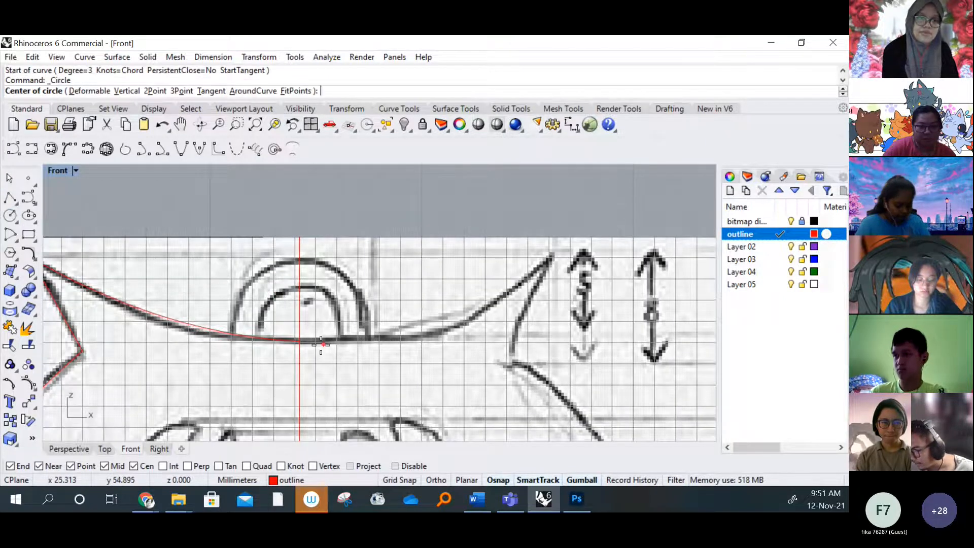
scroll(304, 337, "up", 5)
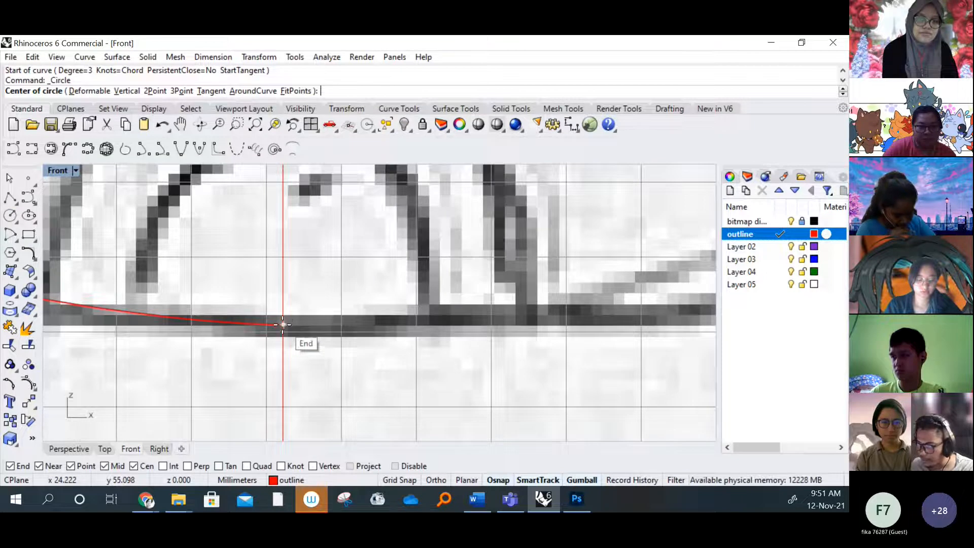
left_click(282, 323)
scroll(336, 343, "down", 4)
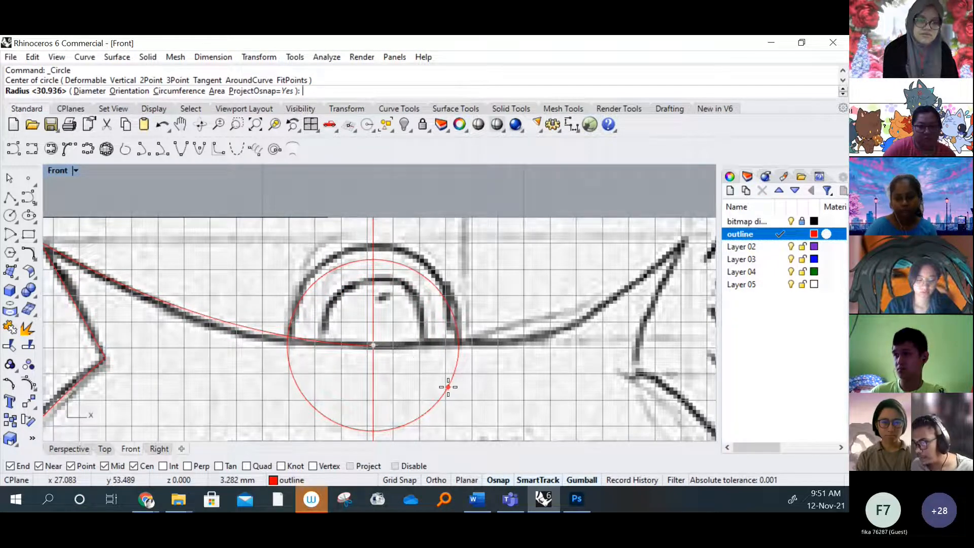
left_click(448, 387)
key("Return")
left_click(372, 345)
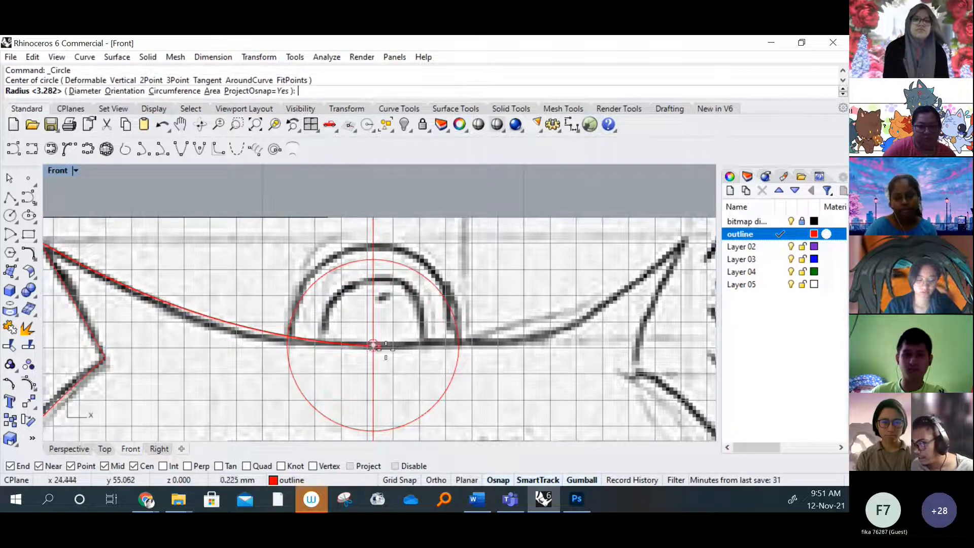
left_click(412, 383)
key("Return")
key("Escape")
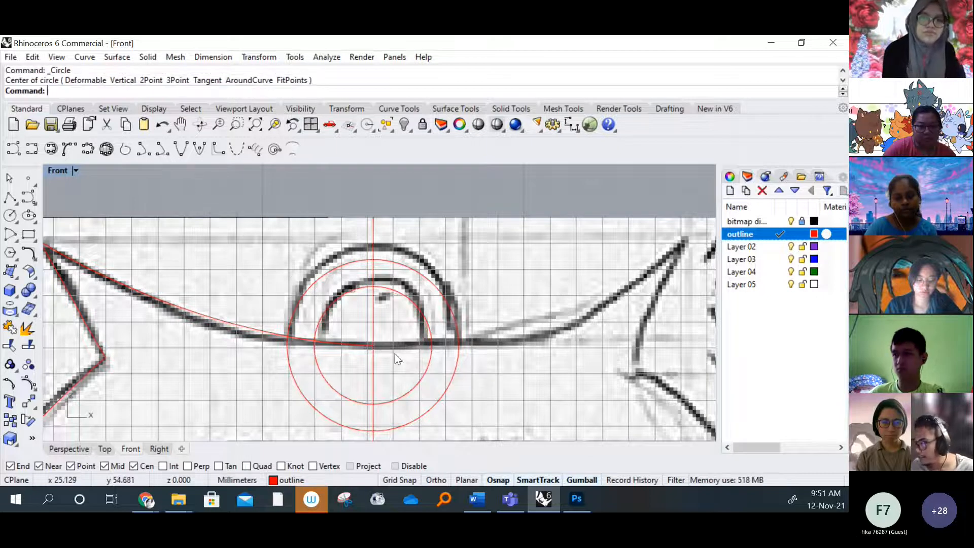
Trim both circles with the head curve and centre line, keeping only the quarter arcs above the curve and left of centre
left_click(12, 347)
left_click_drag(507, 403, 234, 248)
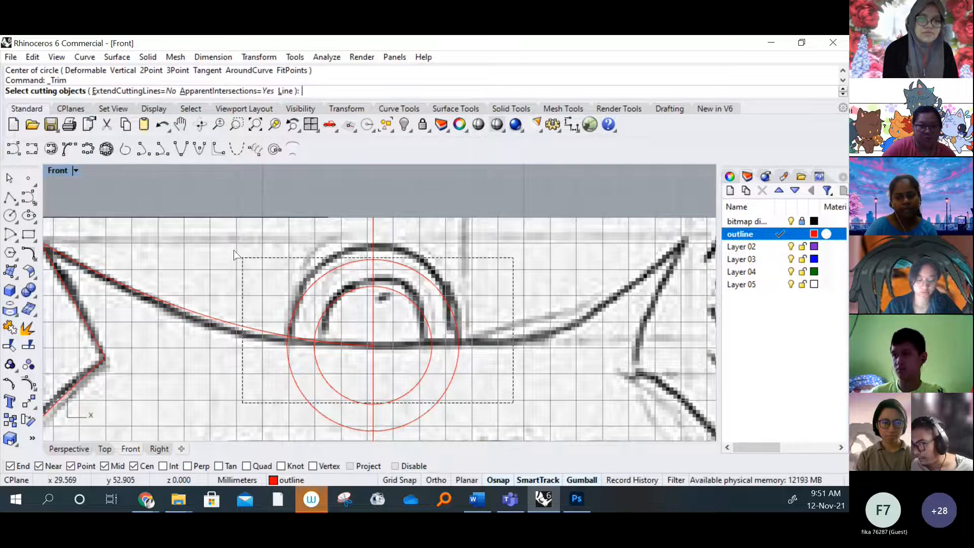
right_click(430, 330)
left_click(428, 323)
left_click(446, 299)
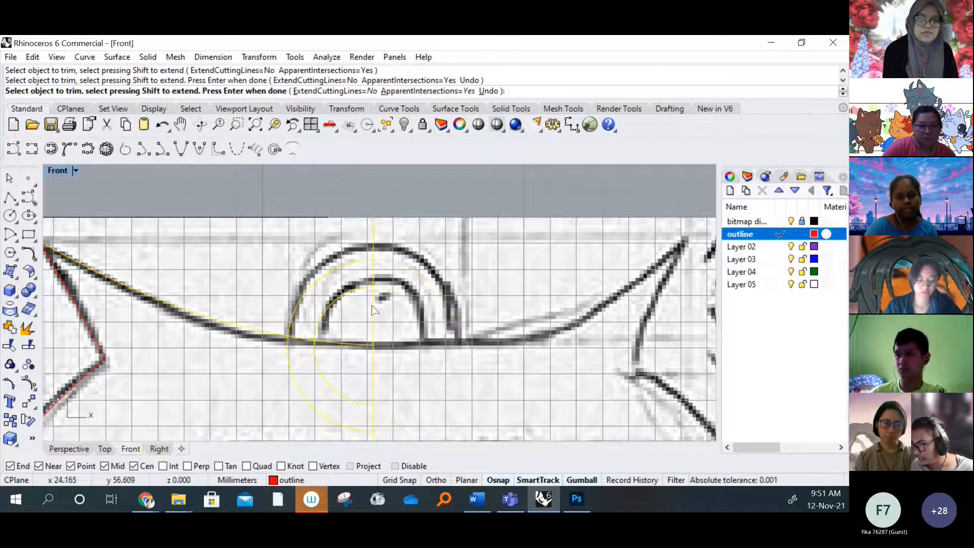
left_click(328, 386)
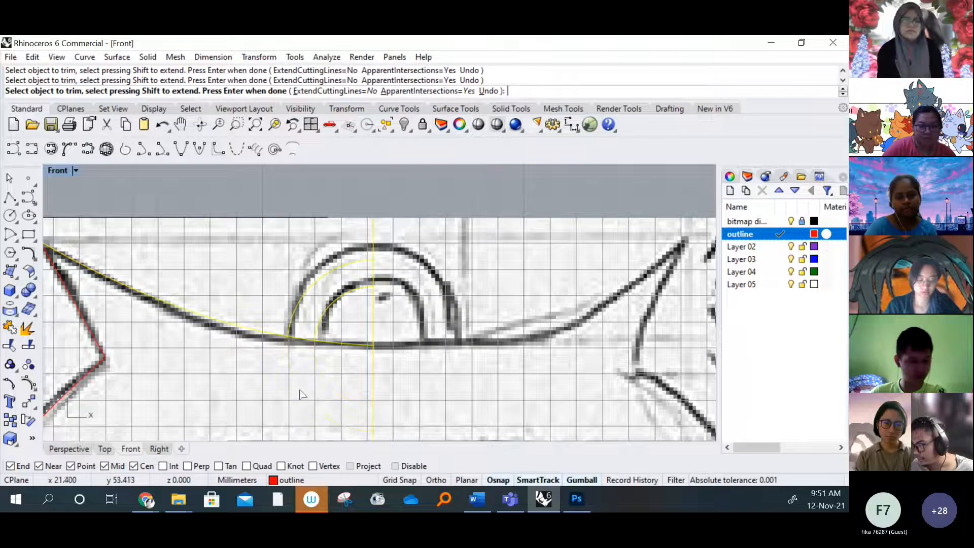
right_click(371, 392)
scroll(343, 294, "down", 3)
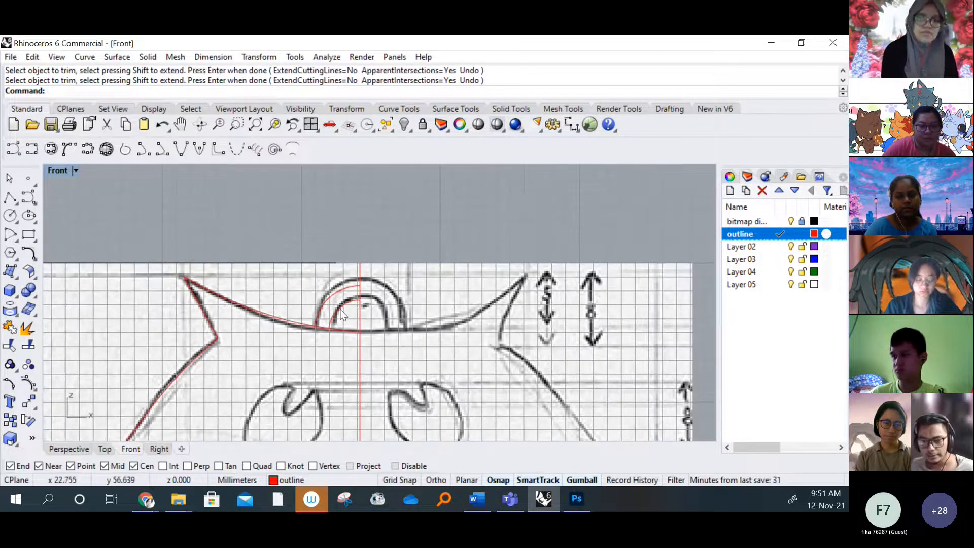
Delete the trimmed quarter arcs from the hanging loop
scroll(371, 302, "up", 2)
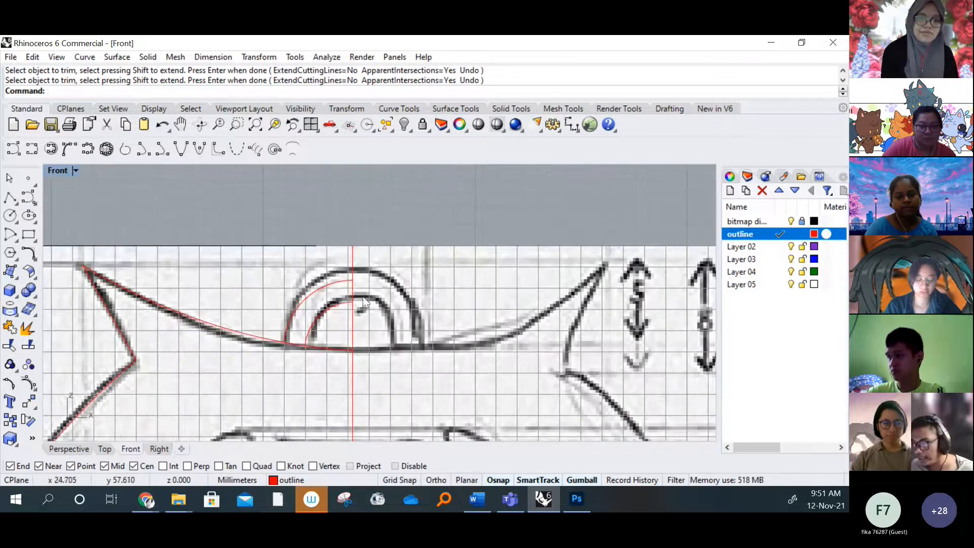
left_click(316, 326)
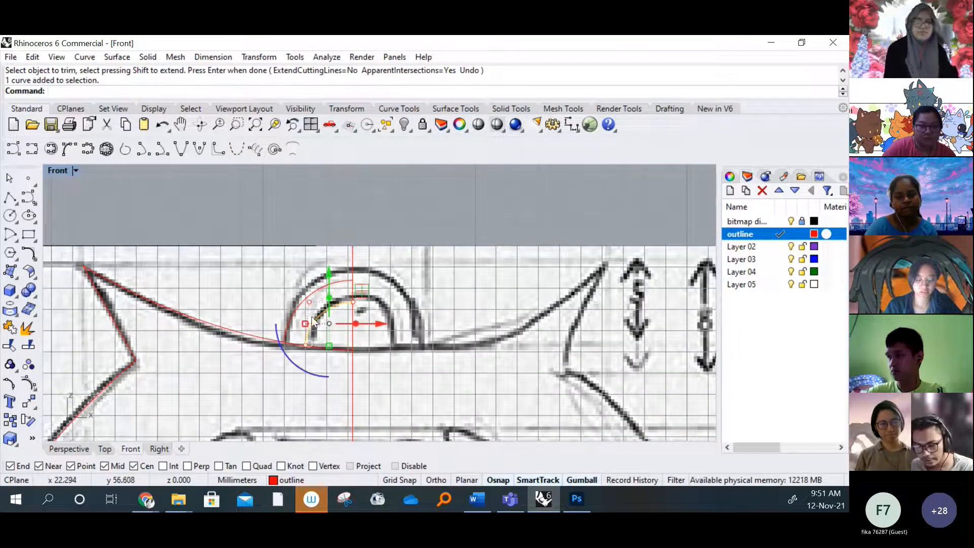
key("Delete")
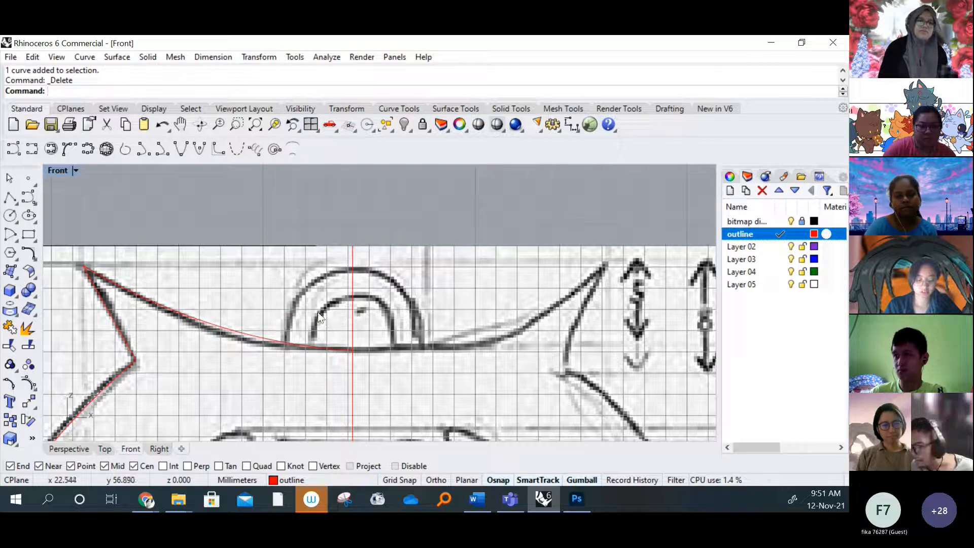
Draw an interpolated curve from the head curve at the loop's outer left foot to the loop's outer top on the centre line
left_click(32, 148)
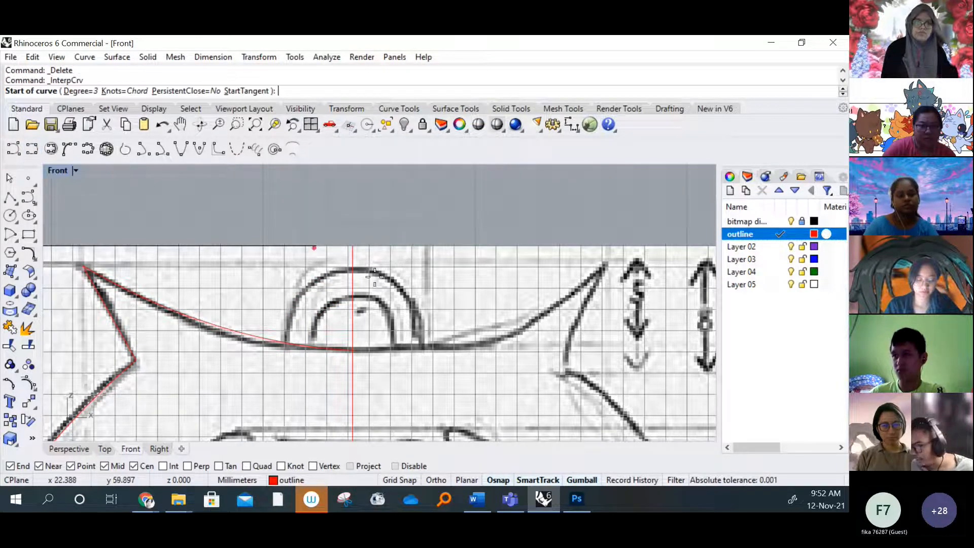
left_click(285, 335)
scroll(336, 264, "up", 2)
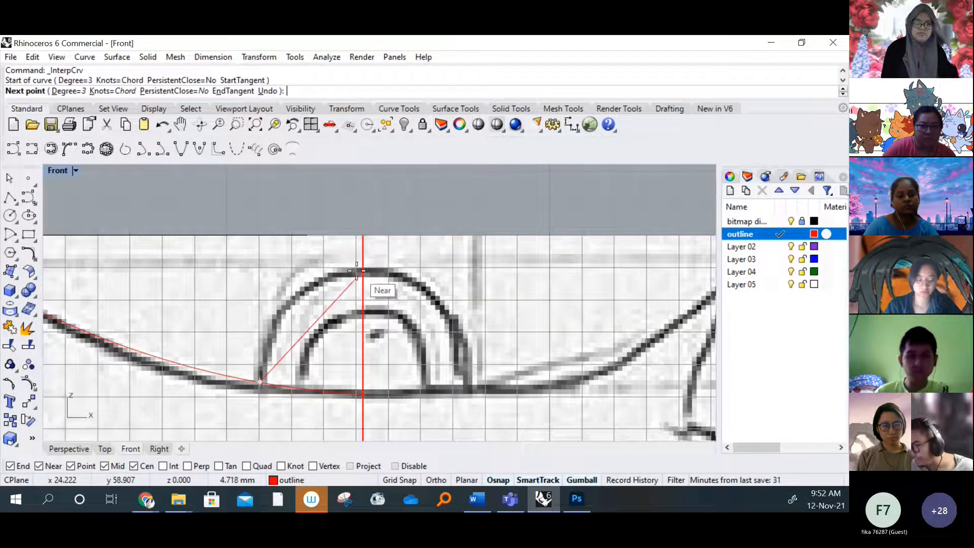
left_click(358, 271)
key("Return")
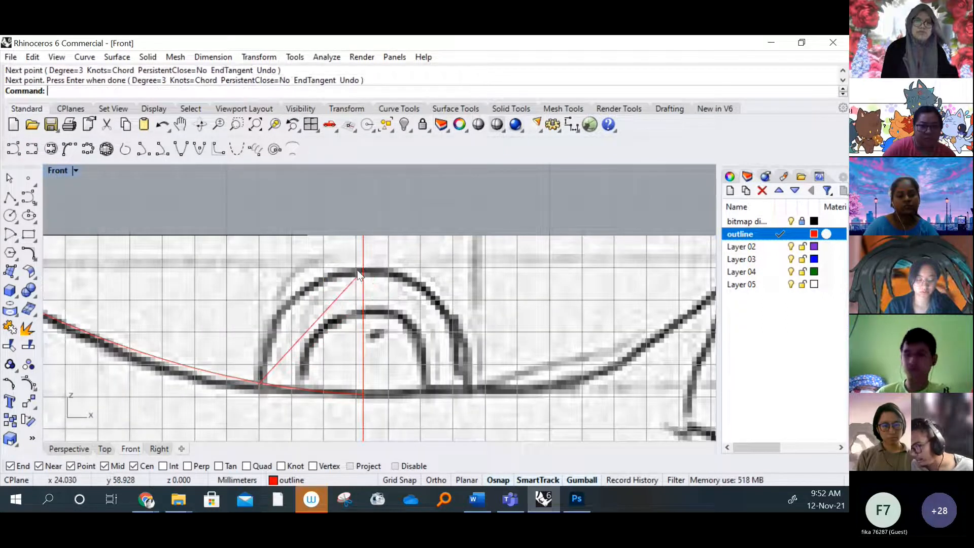
Turn on the outer loop curve's control points and shift its two middle points left and up to bow along the sketched arc
left_click(311, 330)
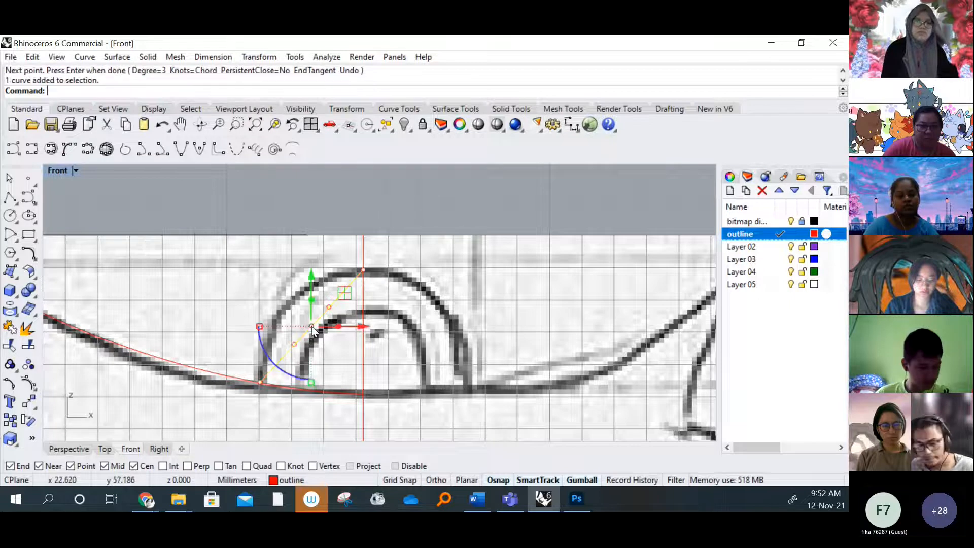
key("F10")
left_click(328, 308)
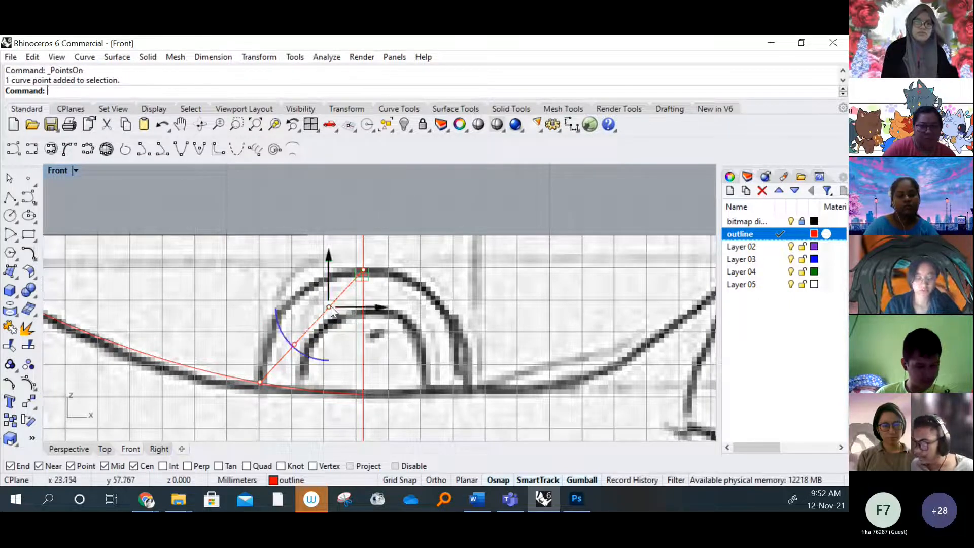
left_click(294, 345, "shift")
left_click_drag(358, 326, 324, 325)
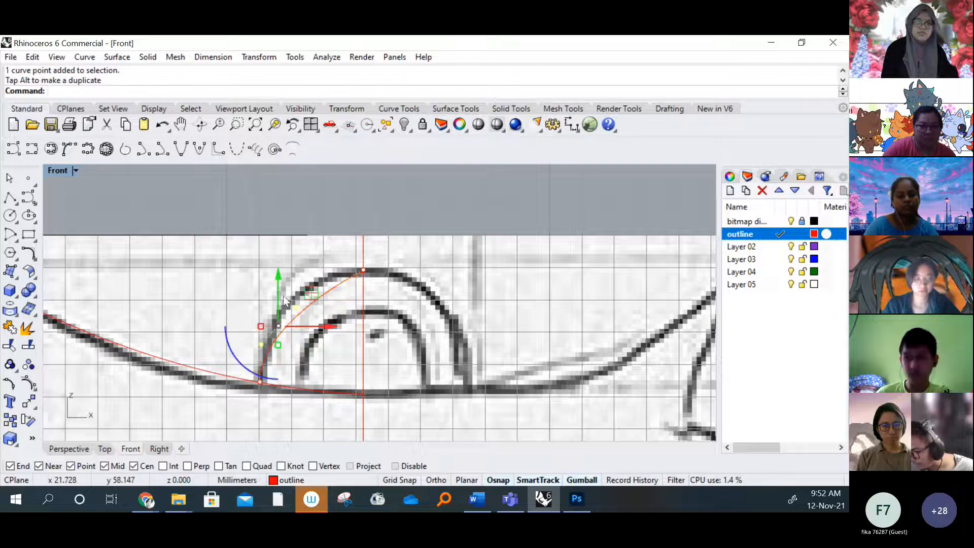
left_click_drag(276, 275, 269, 249)
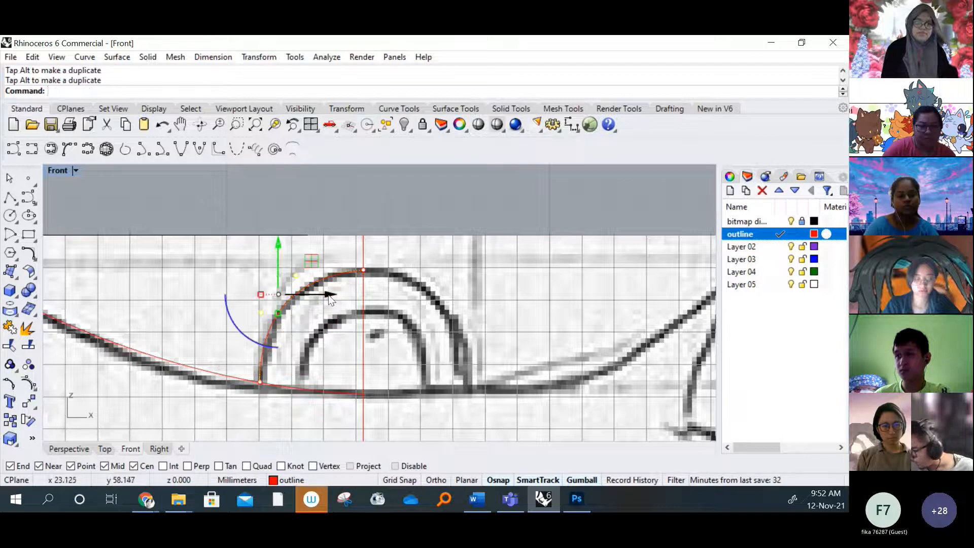
left_click_drag(330, 299, 331, 294)
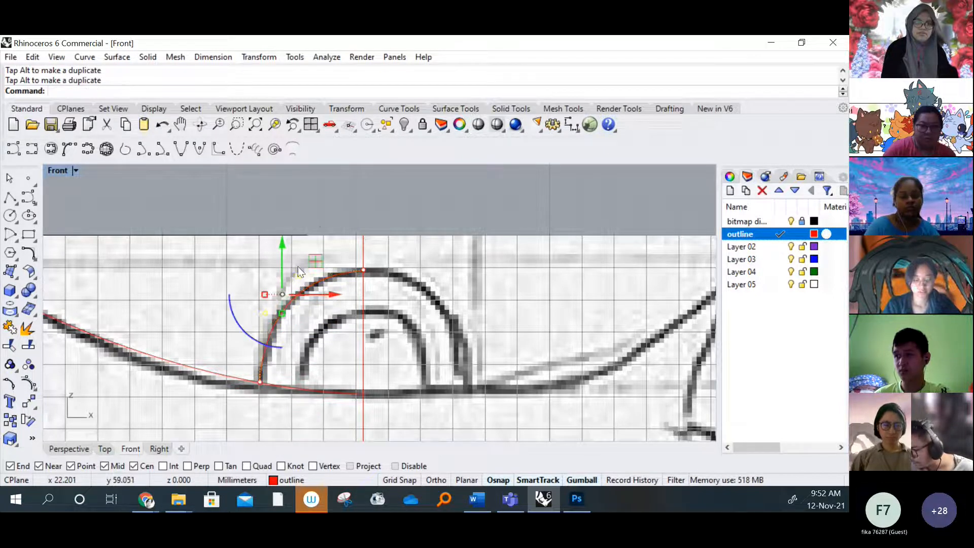
Raise the outer loop curve's upper middle control point level with its top end and turn the control points off
left_click(283, 242)
left_click(296, 202)
left_click(299, 276)
left_click_drag(298, 223, 298, 220)
left_click(374, 204)
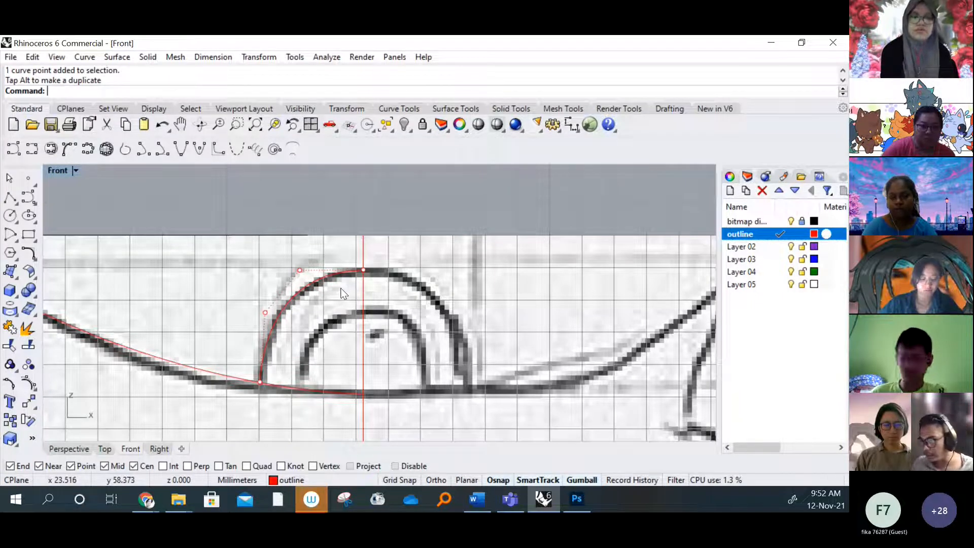
key("Escape")
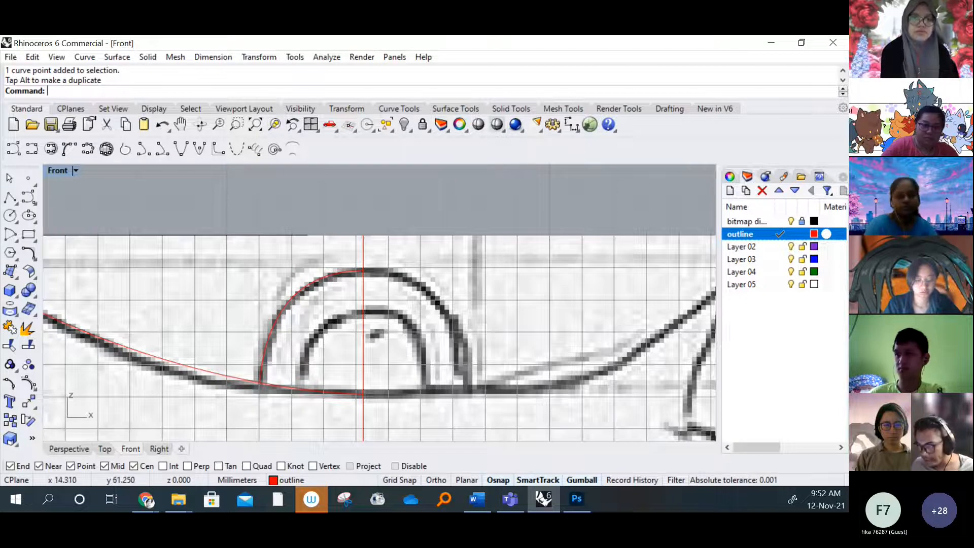
Draw an interpolated curve from the loop's inner top on the centre line to its inner left foot on the head curve
left_click(32, 150)
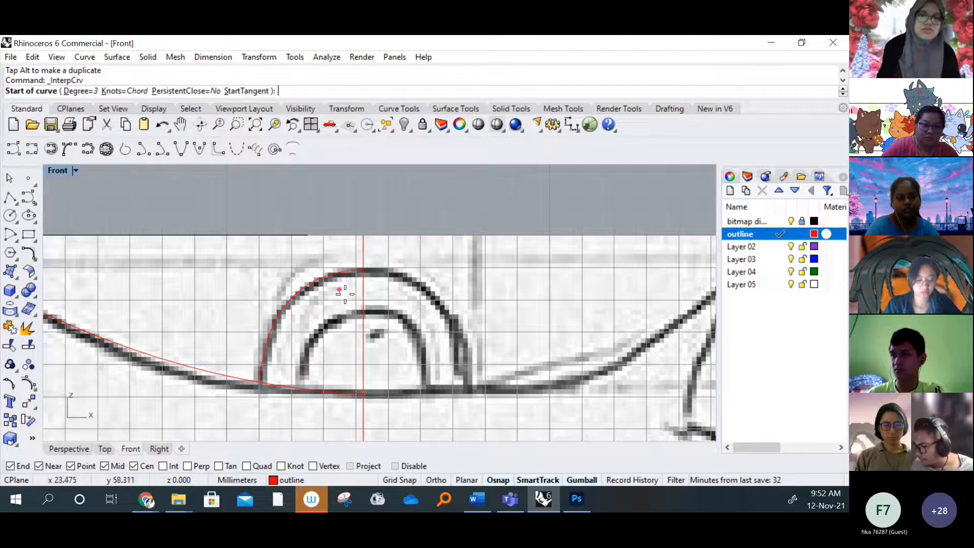
scroll(363, 317, "up", 4)
left_click(363, 313)
right_click_drag(297, 381, 316, 338)
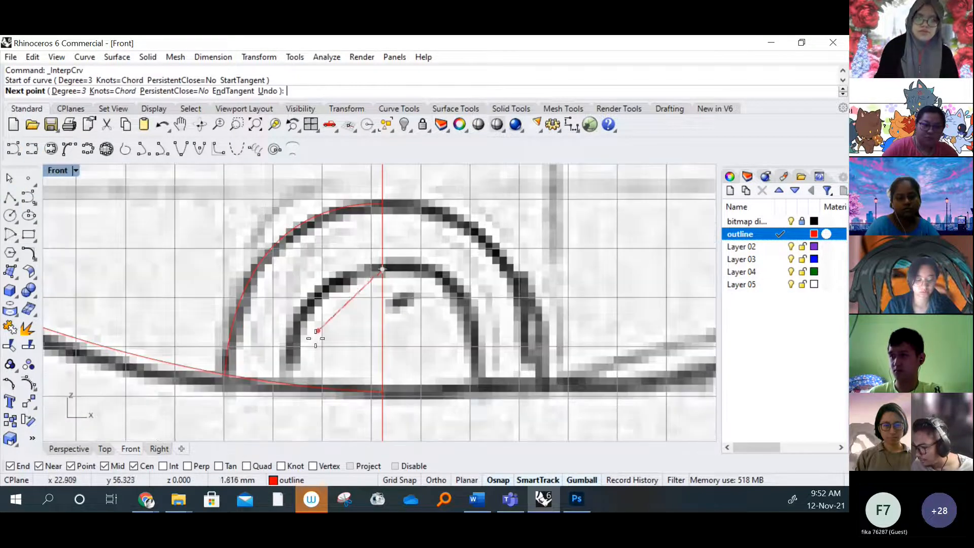
left_click(290, 384)
right_click(289, 384)
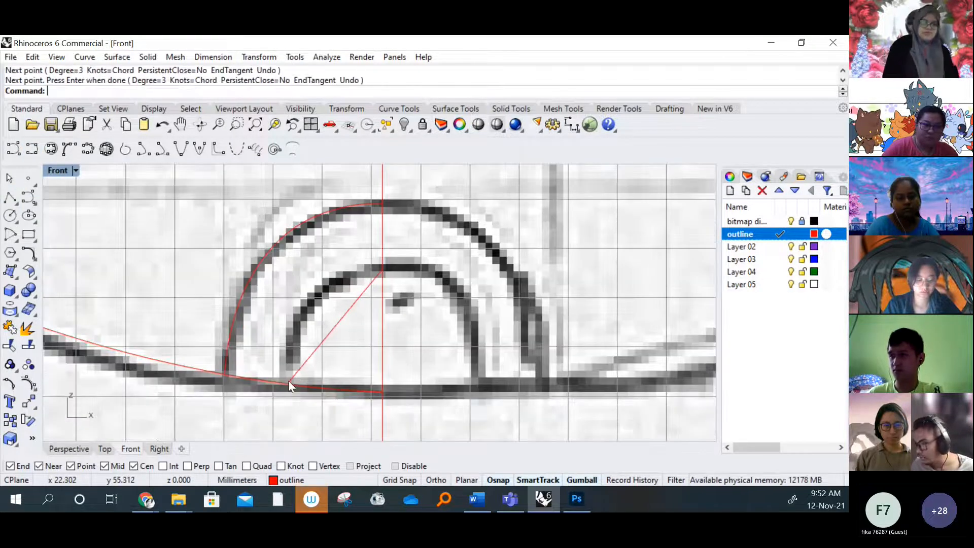
Turn on the inner loop curve's control points and shift its two middle points left and up to follow the sketched inner arc
left_click(337, 325)
key("F10")
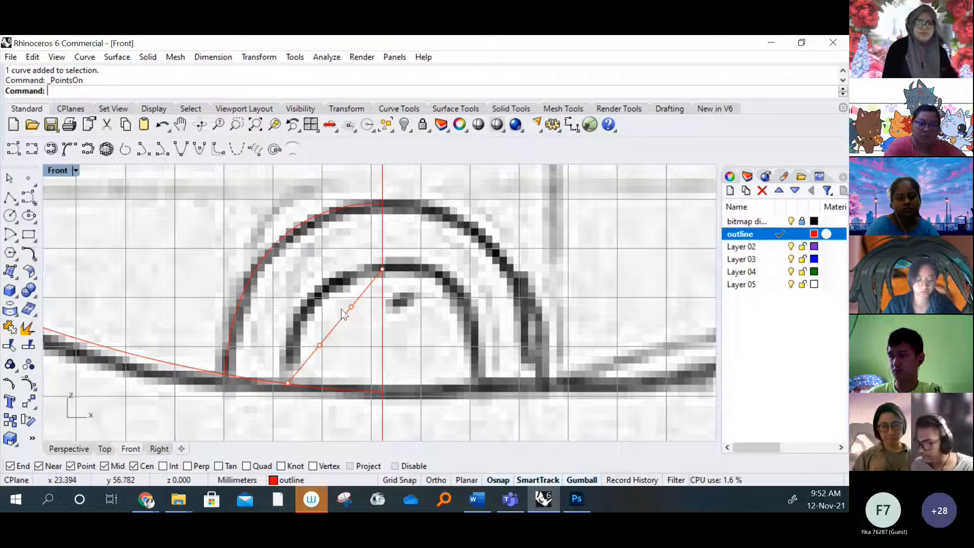
left_click(351, 307)
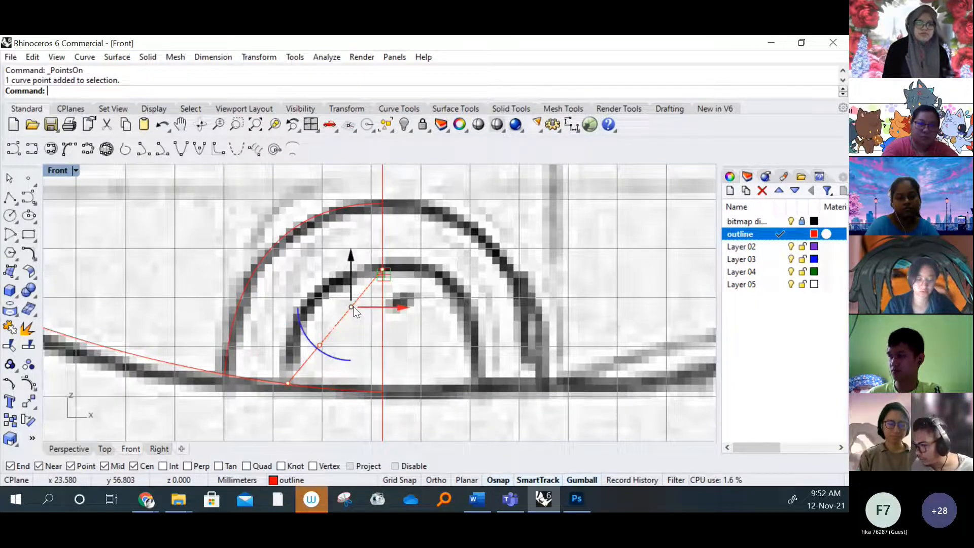
left_click(320, 345, "shift")
left_click_drag(389, 326, 362, 327)
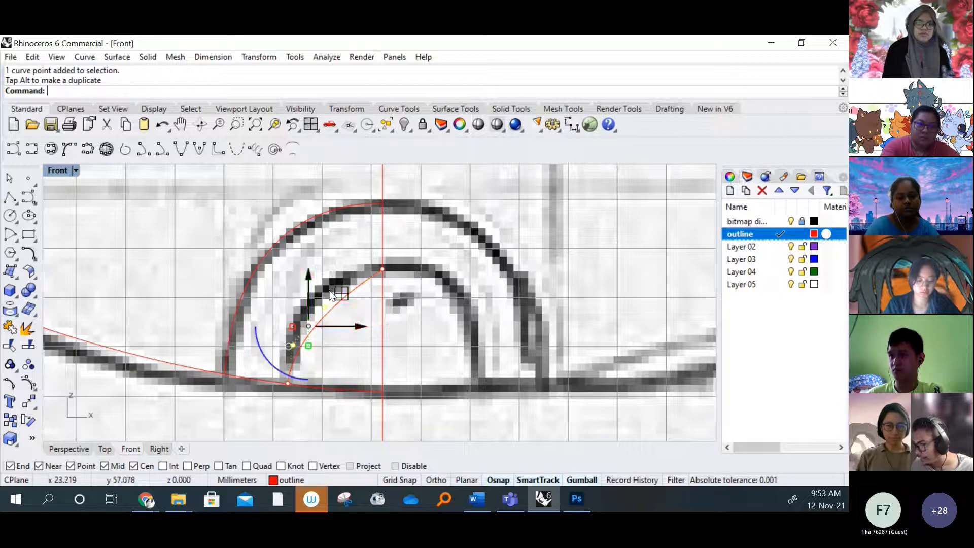
left_click_drag(311, 281, 307, 254)
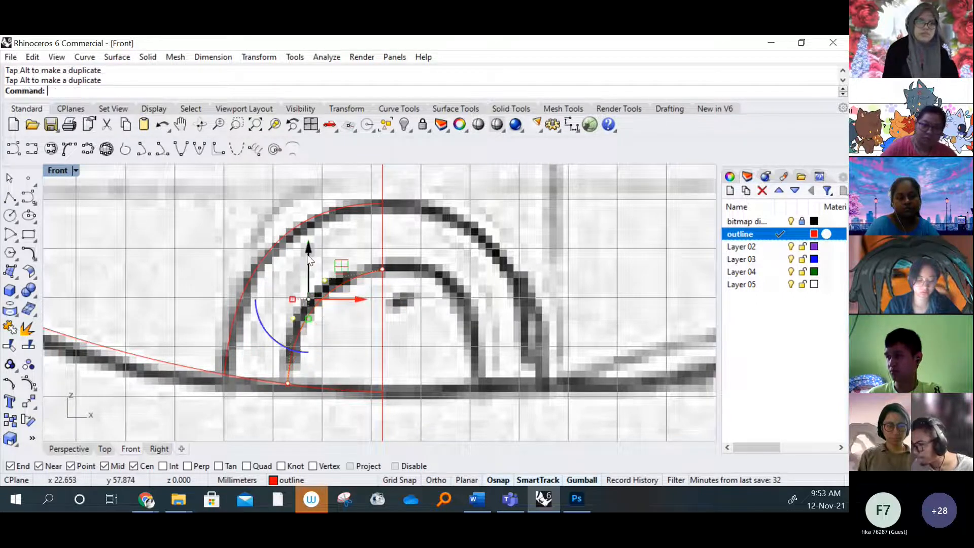
left_click(355, 328)
Examine the untraced eyes and the heart-shaped body area below the hanging loop in the sketch
scroll(339, 327, "down", 6)
scroll(273, 269, "up", 3)
right_click_drag(307, 267, 307, 268)
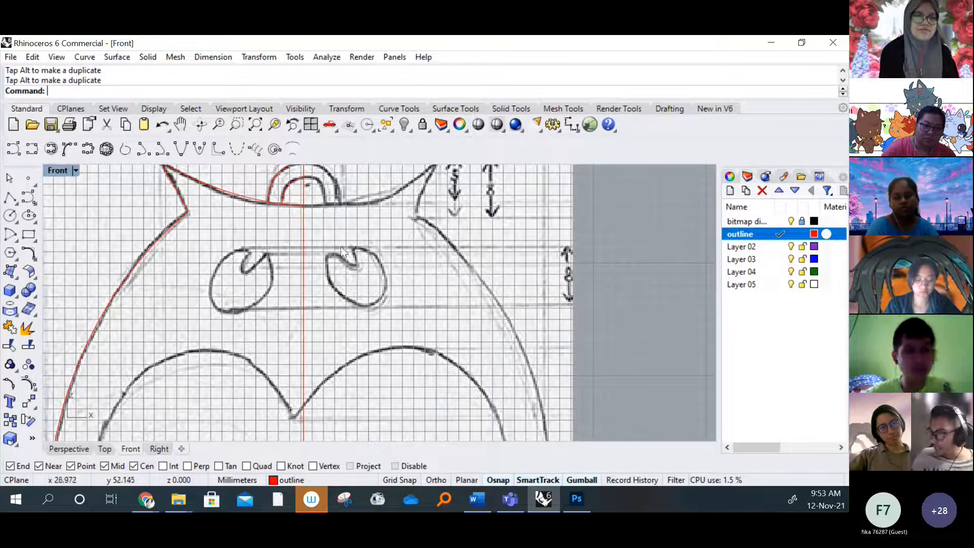
scroll(286, 326, "down", 3)
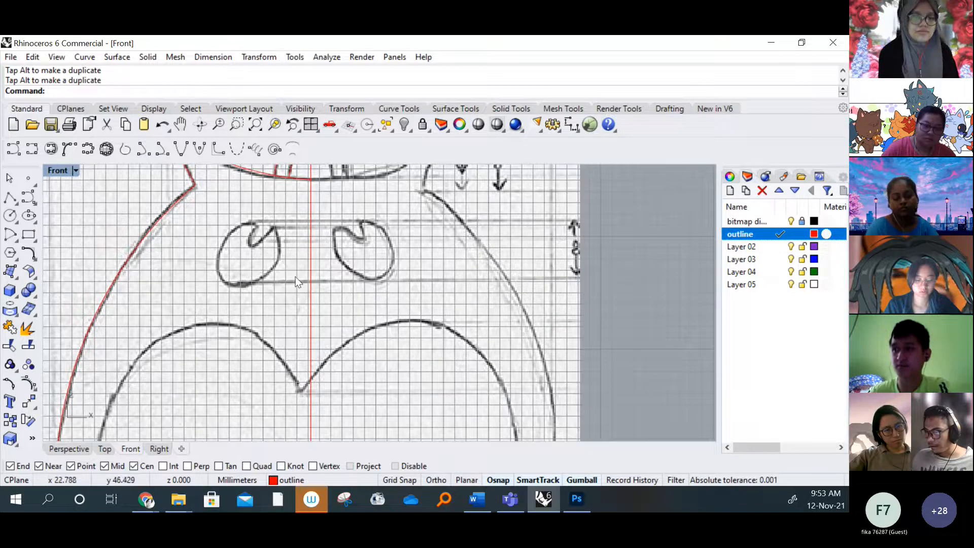
right_click_drag(310, 257, 316, 253)
scroll(269, 244, "up", 6)
scroll(335, 261, "down", 4)
mouse_move(293, 331)
right_mouse_down()
mouse_move(336, 261)
mouse_move(317, 299)
mouse_move(306, 250)
right_mouse_up()
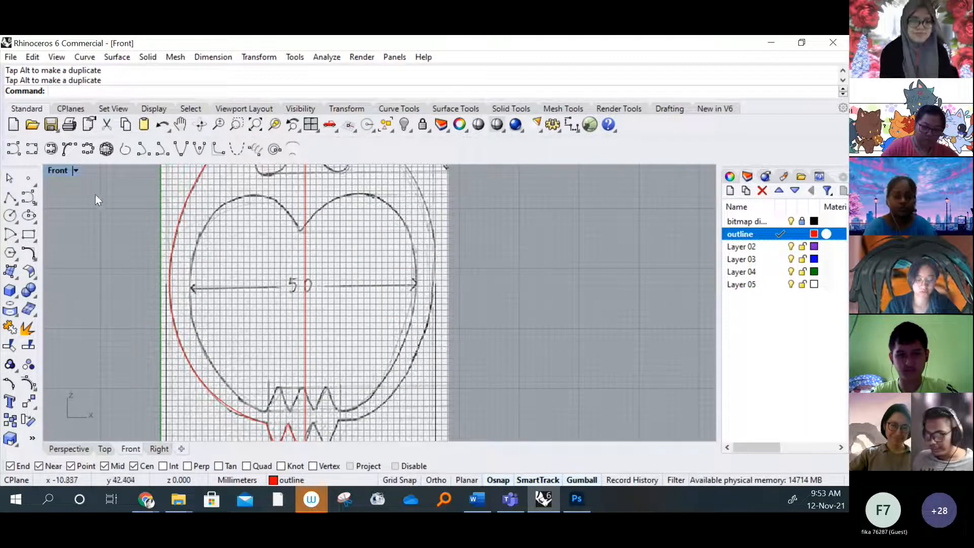
Draw a horizontal interpolated curve about 17 mm long from the heart's notch on the centre line to the heart's upper left edge
left_click(32, 149)
scroll(345, 224, "up", 5)
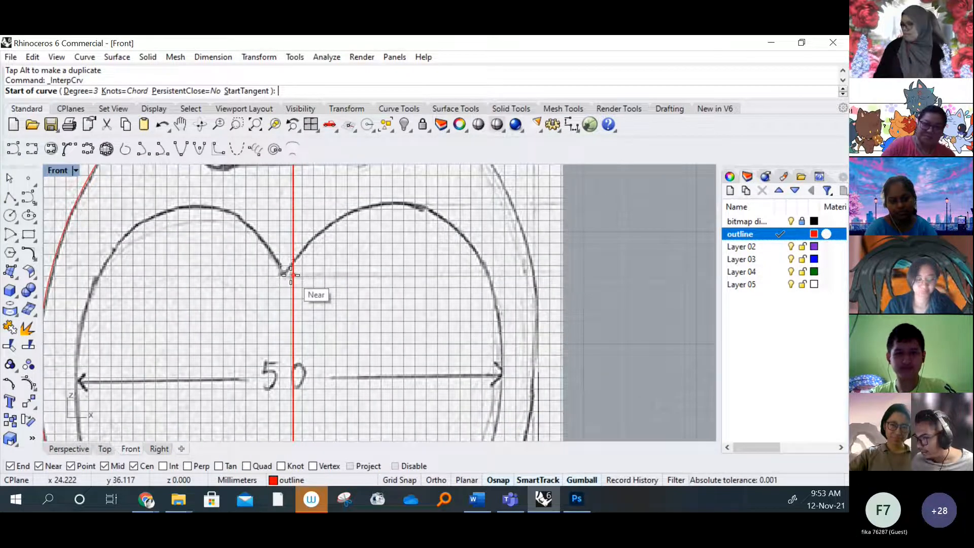
scroll(294, 274, "up", 3)
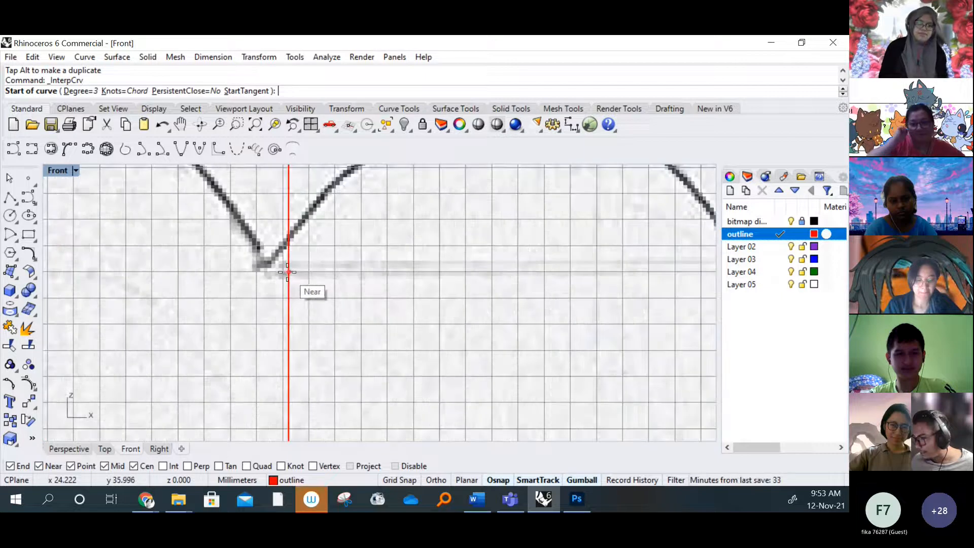
scroll(289, 273, "down", 8)
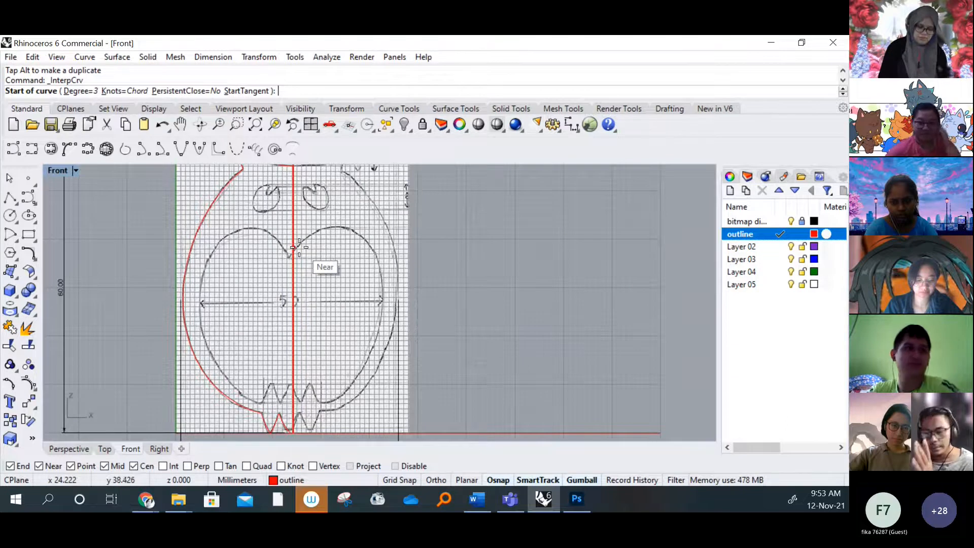
scroll(281, 254, "up", 6)
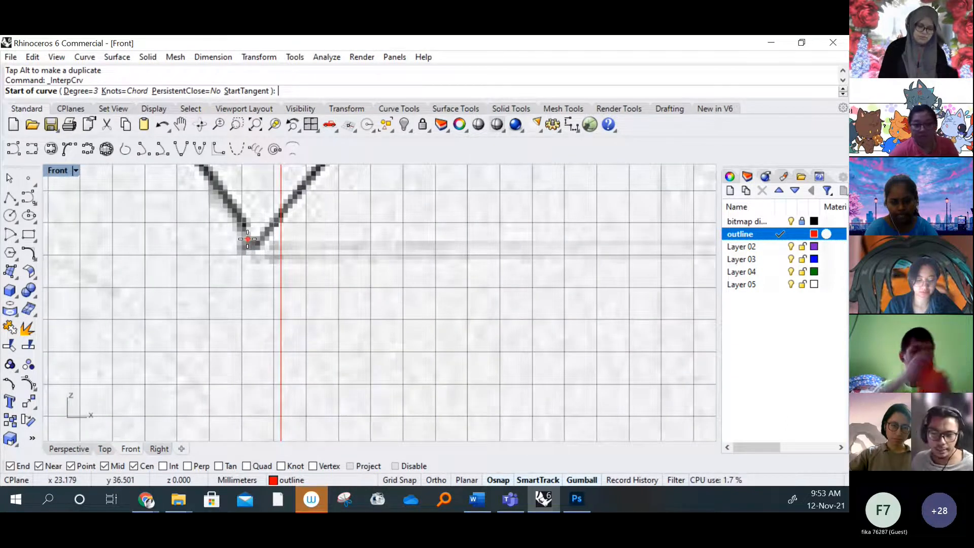
left_click(280, 252)
scroll(400, 244, "down", 5)
scroll(276, 246, "up", 4)
scroll(299, 249, "down", 2)
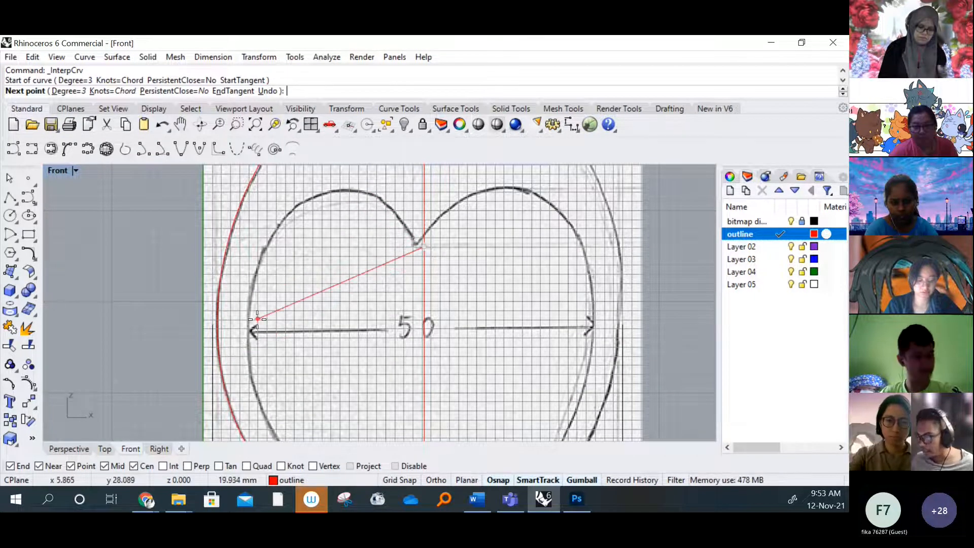
scroll(270, 323, "down", 3)
scroll(276, 323, "up", 3)
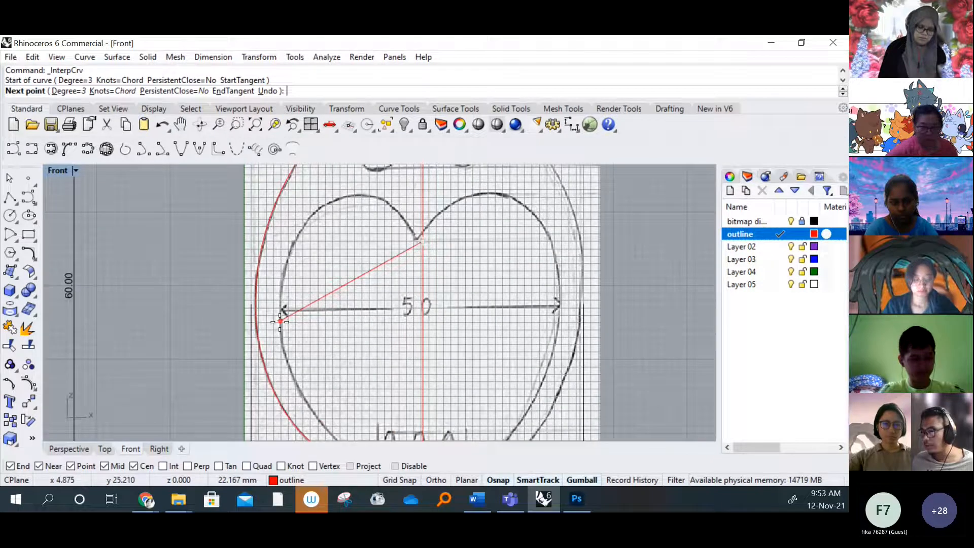
scroll(295, 241, "up", 3)
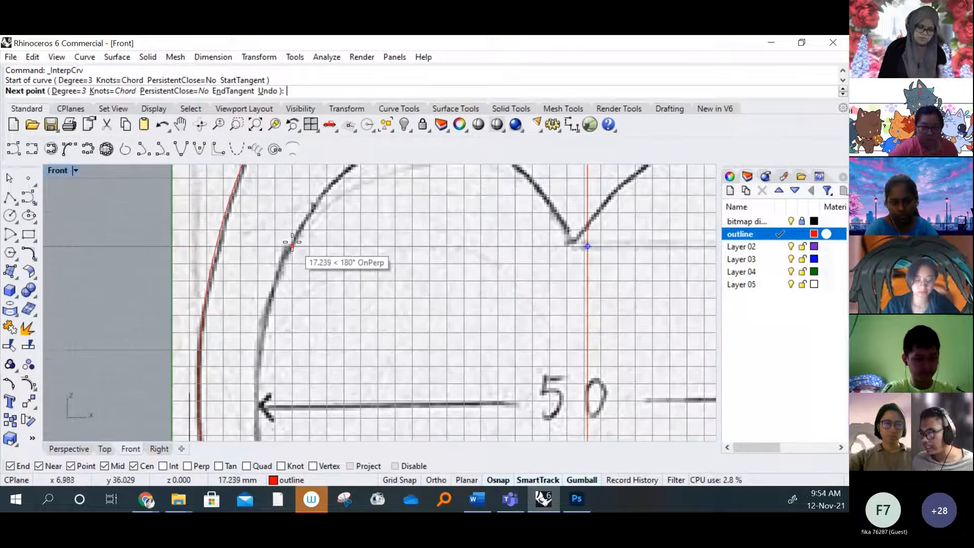
left_click(290, 242)
key("Return")
scroll(294, 243, "down", 3)
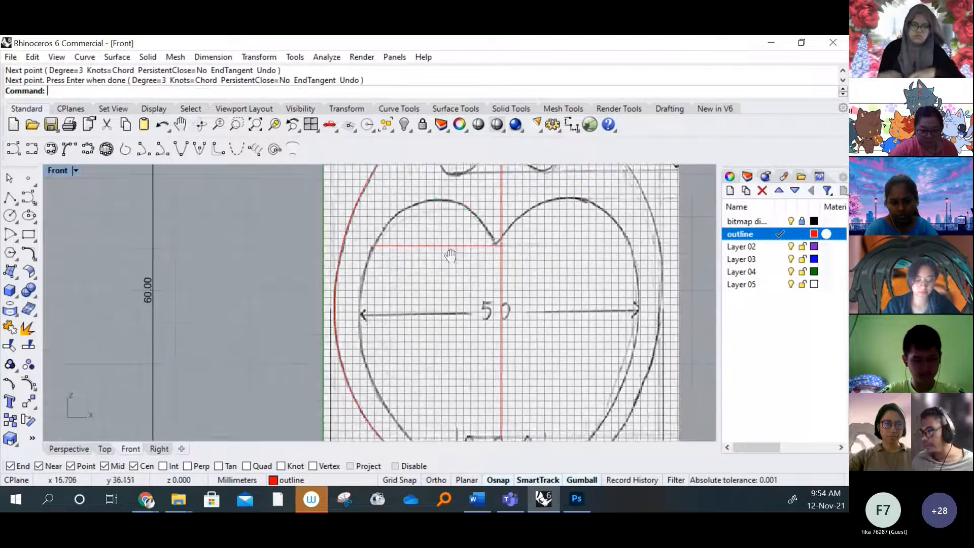
scroll(412, 273, "up", 2)
key("Delete")
key("Return")
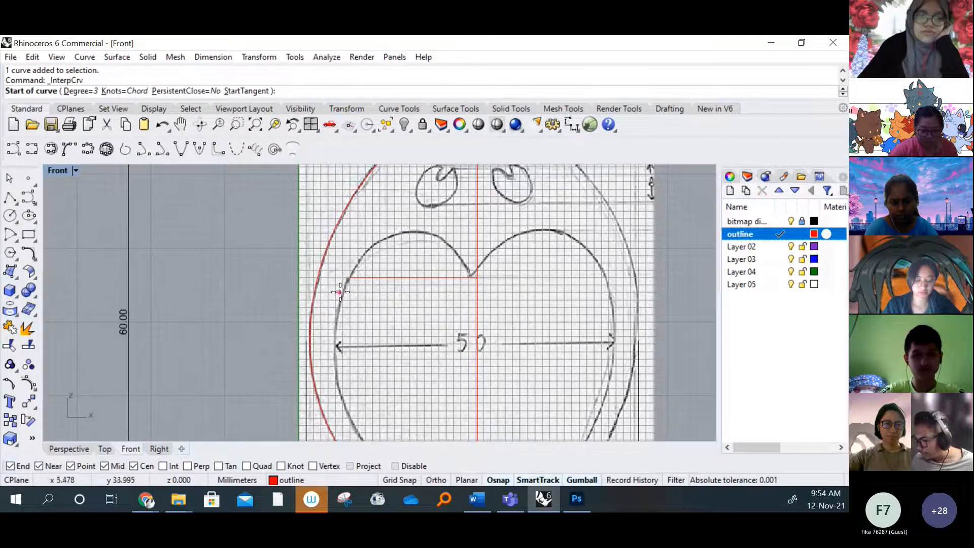
left_click(349, 281)
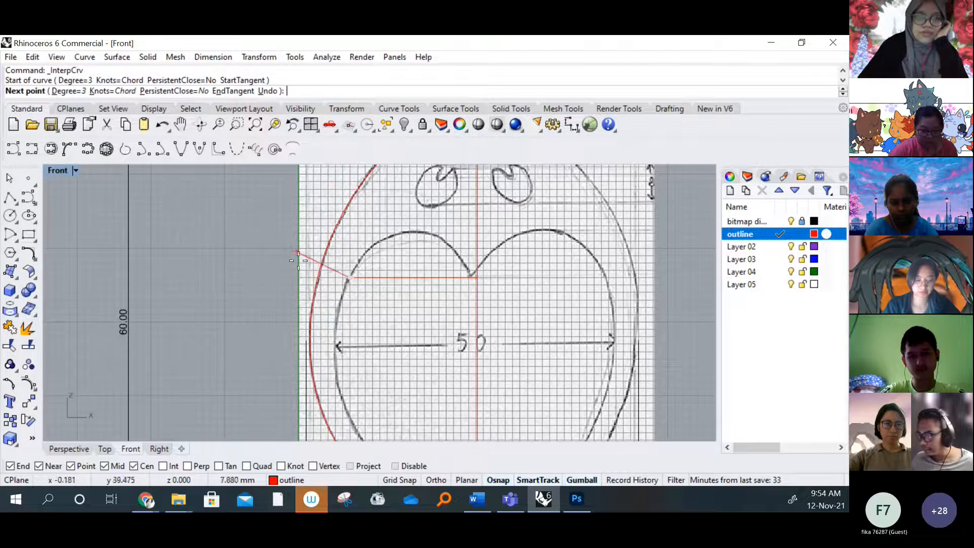
key("Escape")
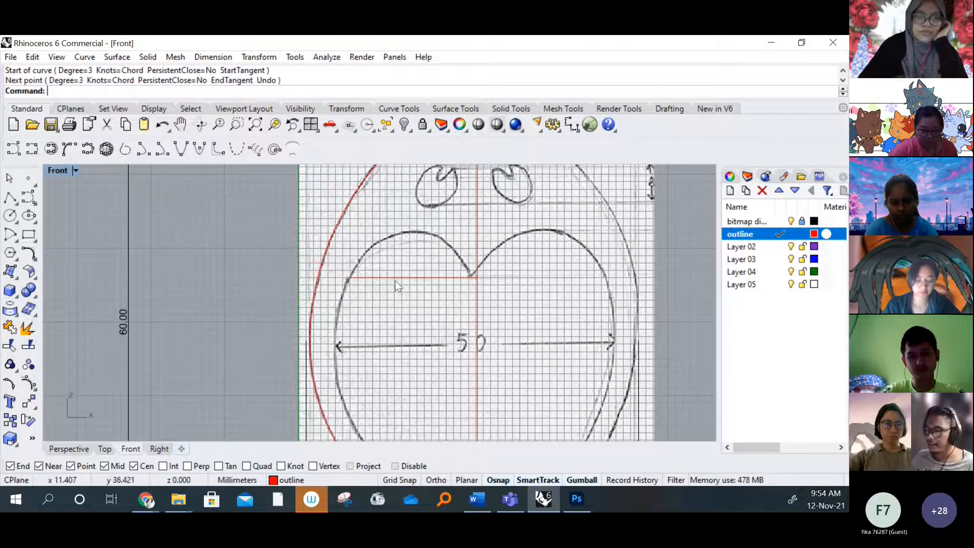
Draw an interpolated curve from the horizontal curve's left end to the heart's lower left corner beside the inner teeth
left_click(424, 281)
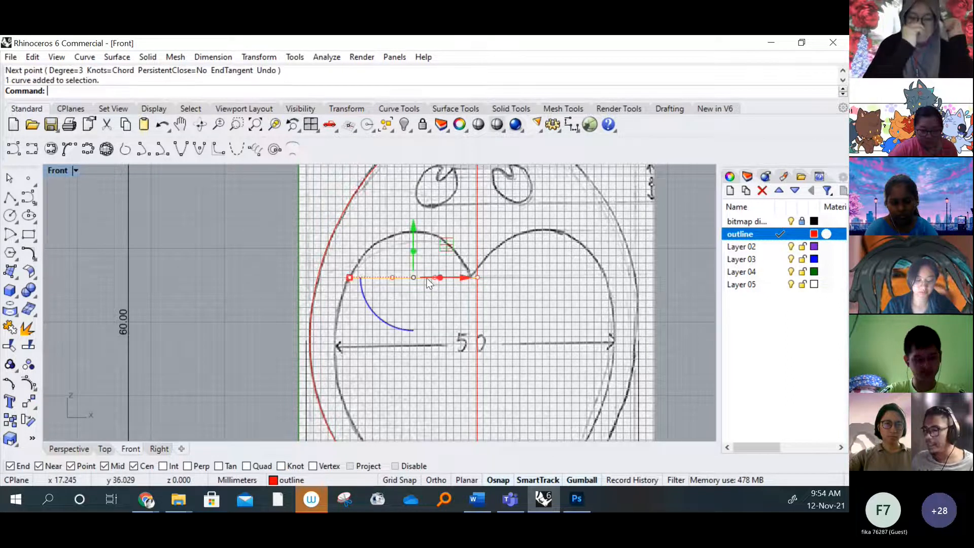
right_click(190, 212)
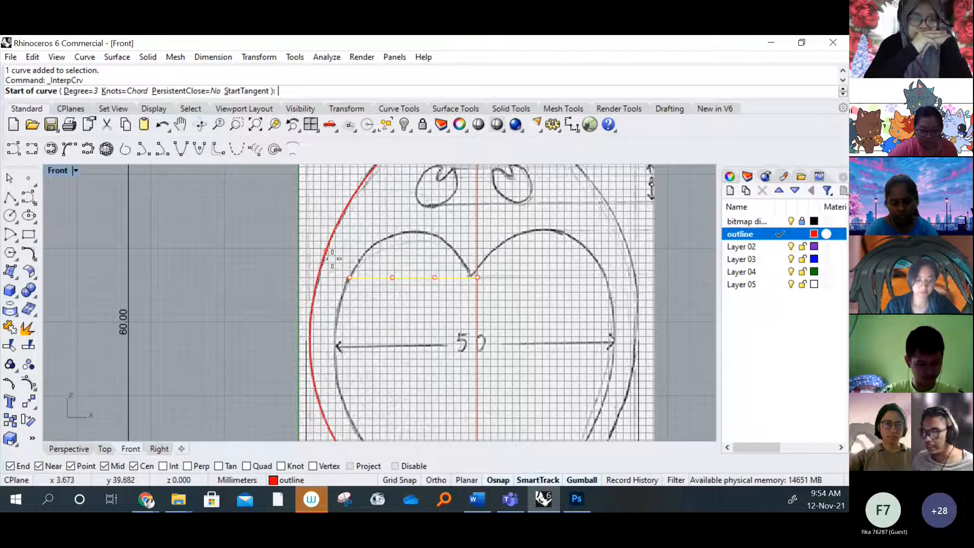
scroll(351, 280, "up", 3)
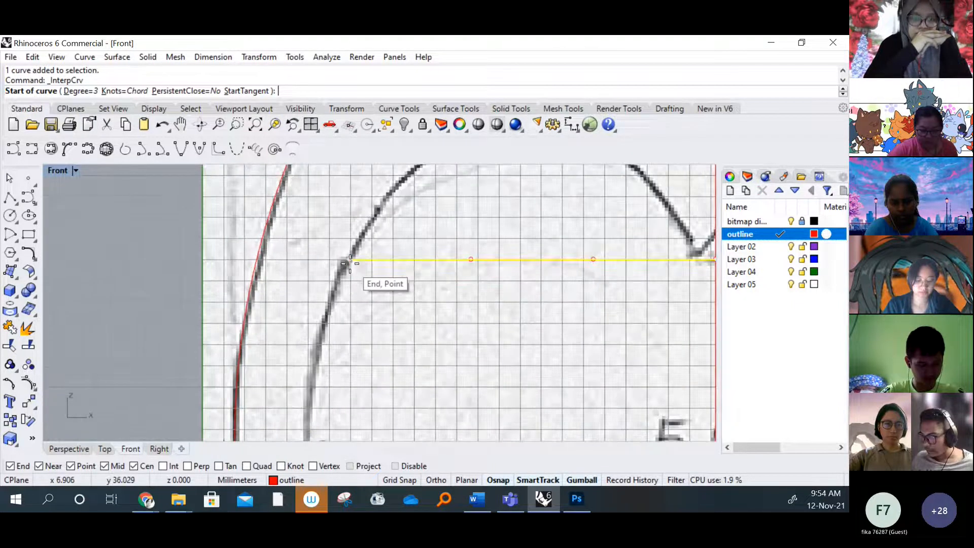
left_click(349, 265)
scroll(375, 286, "down", 3)
scroll(375, 286, "up", 7)
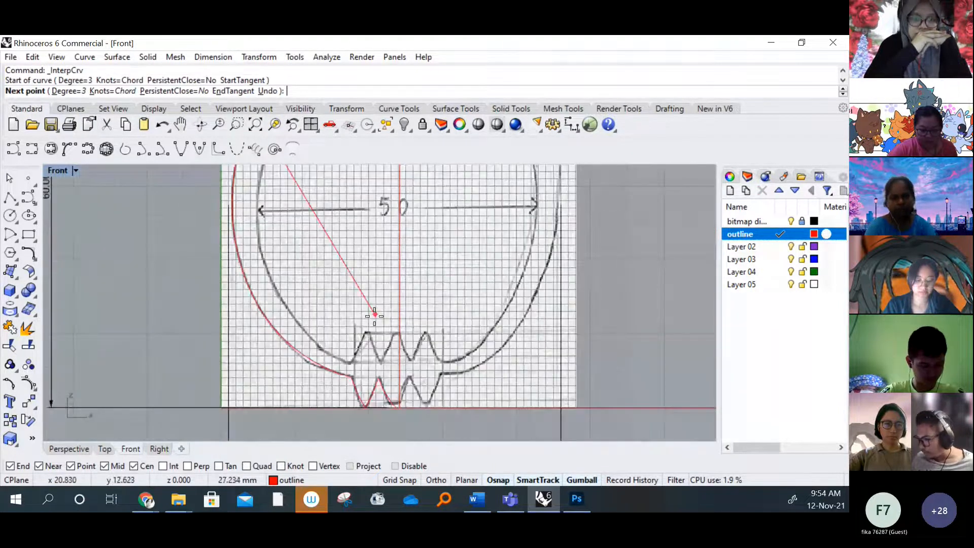
left_click(330, 400)
key("Return")
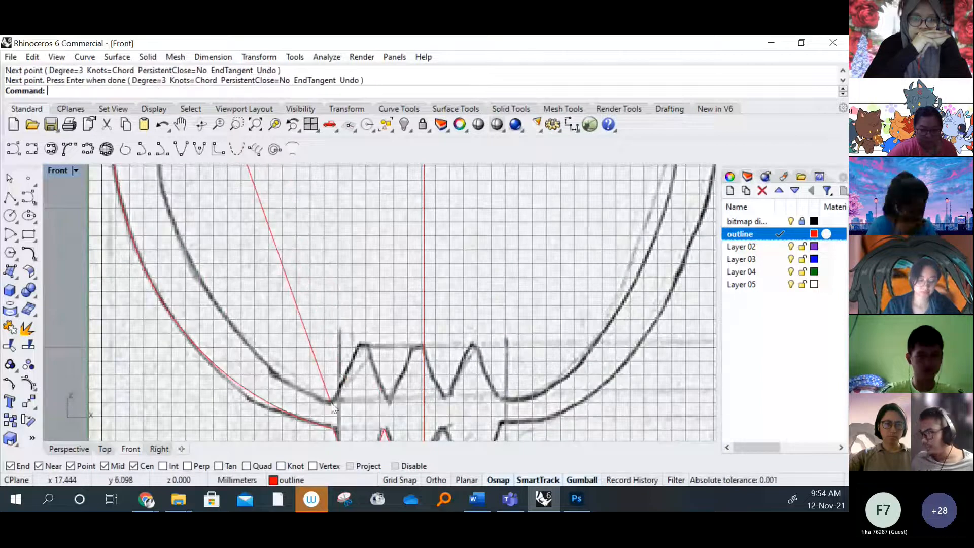
Turn on the horizontal curve's control points and raise its two middle points to arch it along the heart's left lobe
scroll(313, 256, "down", 8)
right_click_drag(332, 210, 310, 299)
scroll(276, 249, "up", 4)
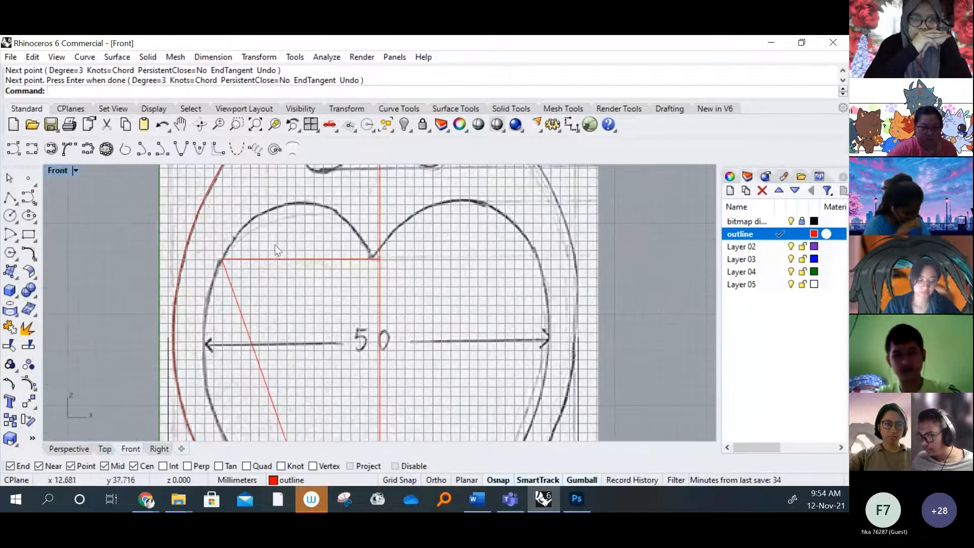
scroll(294, 252, "down", 6)
scroll(276, 246, "up", 5)
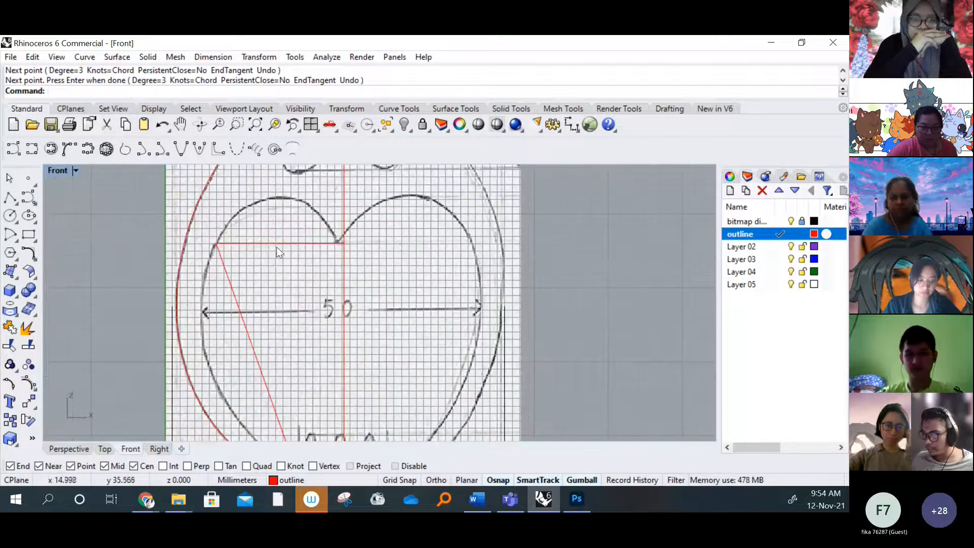
left_click(274, 245)
scroll(284, 264, "up", 1)
scroll(292, 276, "up", 3)
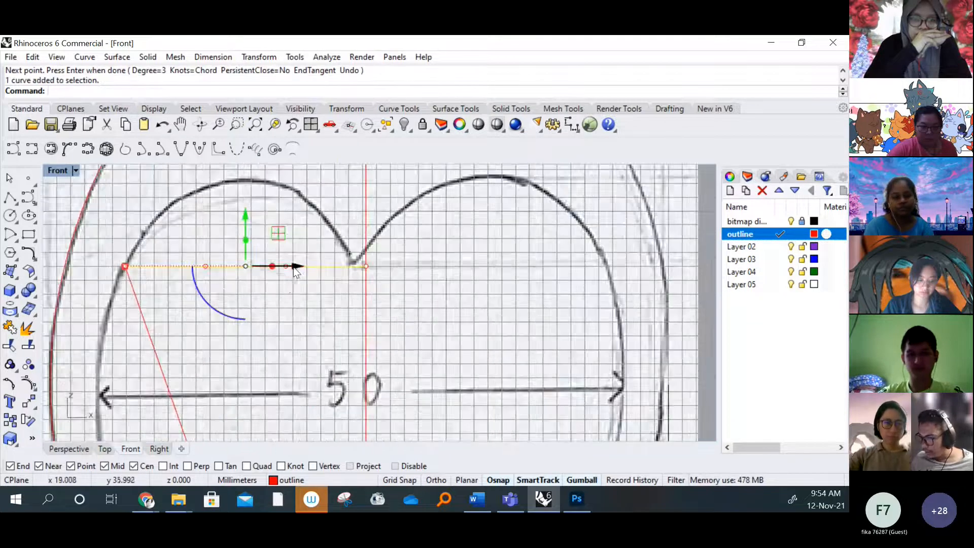
key("F10")
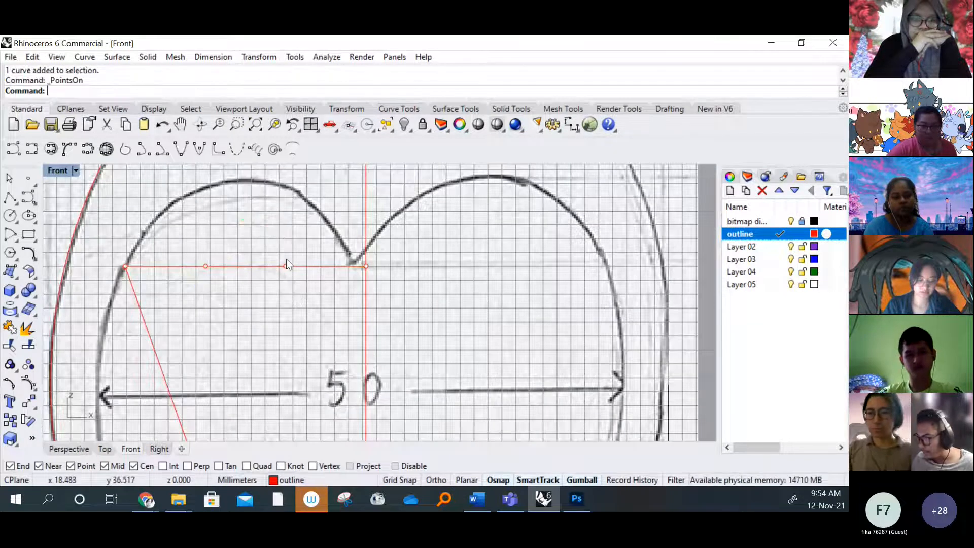
left_click(286, 265)
left_click(205, 266, "shift")
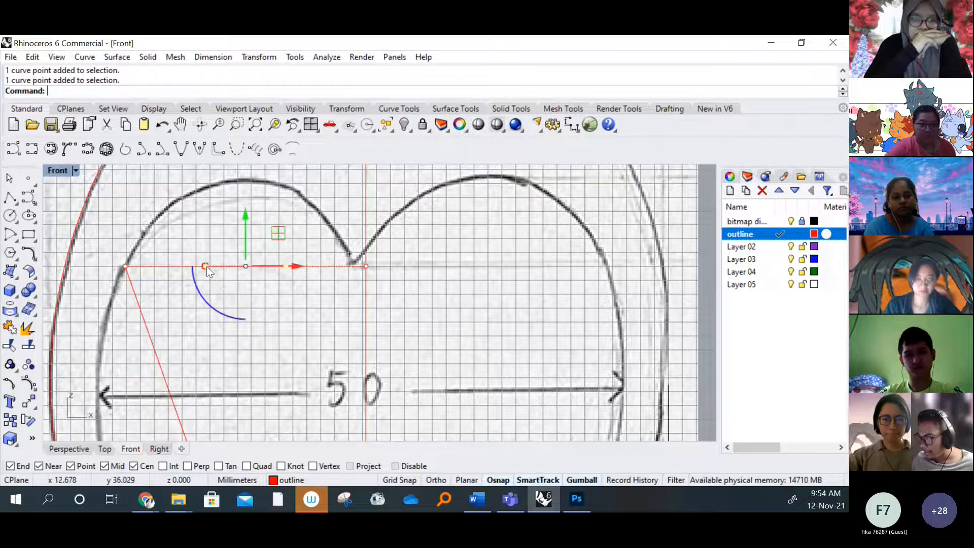
key("Right")
key("Up")
key("Up")
left_click_drag(215, 297, 214, 170)
right_click_drag(214, 180, 201, 249)
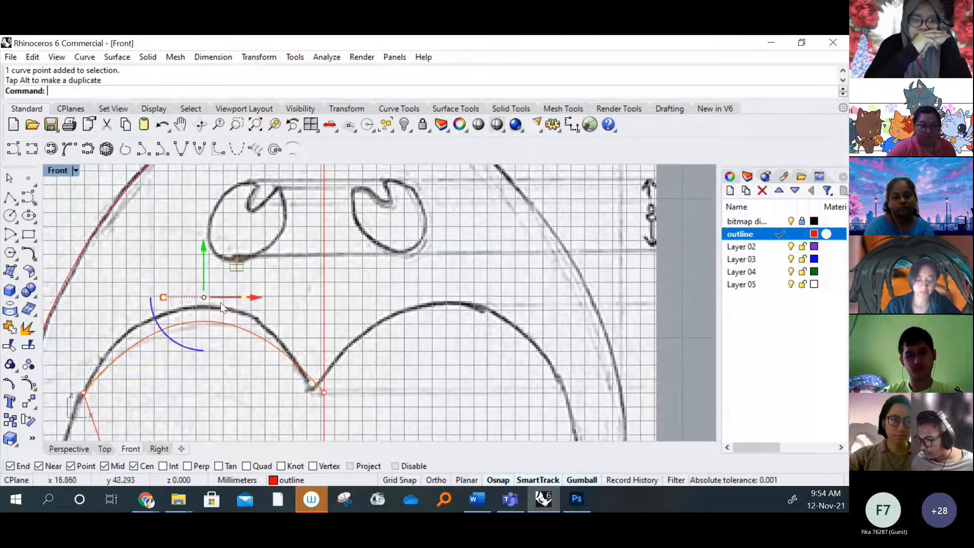
left_click_drag(203, 248, 203, 232)
Spread the lobe curve's two middle control points apart horizontally to fit the sketched arc more closely
right_click_drag(207, 401, 268, 394)
left_click(224, 274)
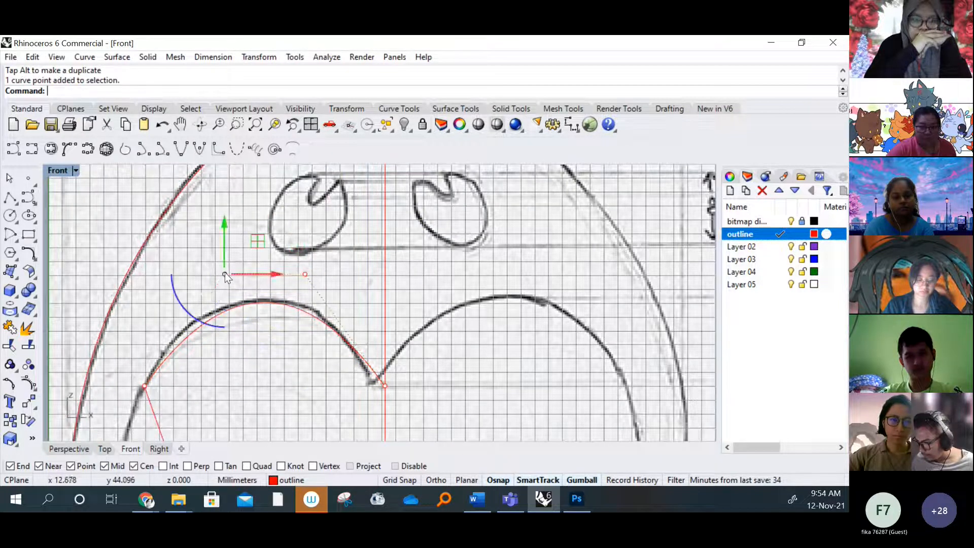
left_click_drag(281, 276, 253, 278)
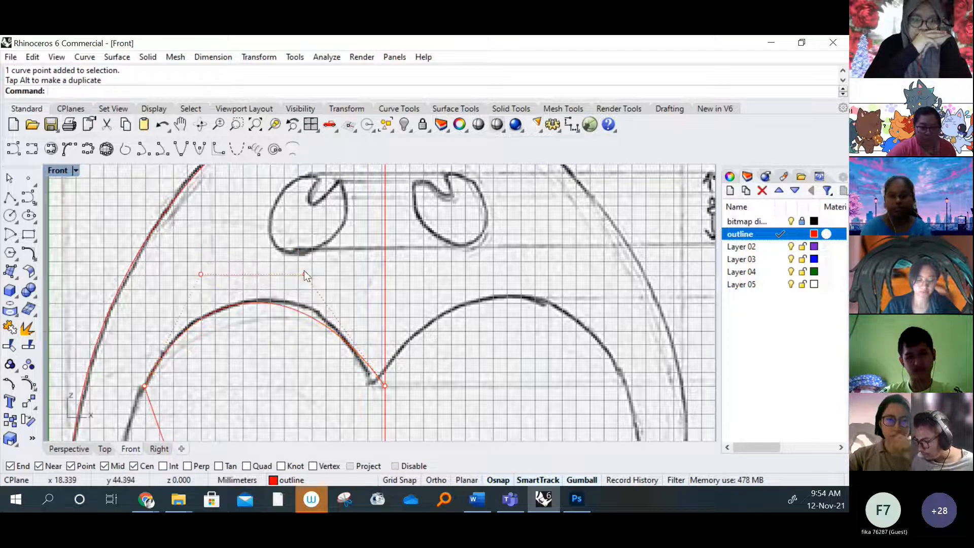
left_click(303, 273)
left_click_drag(358, 277, 376, 279)
scroll(324, 401, "down", 5)
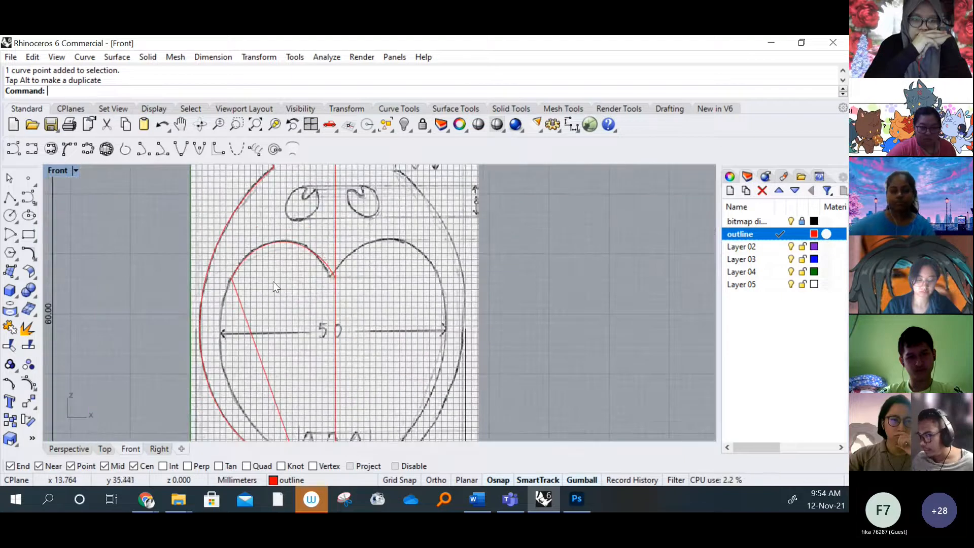
Turn on the heart's side curve control points and move its two middle points left to bow it outward
left_click(255, 351)
key("F10")
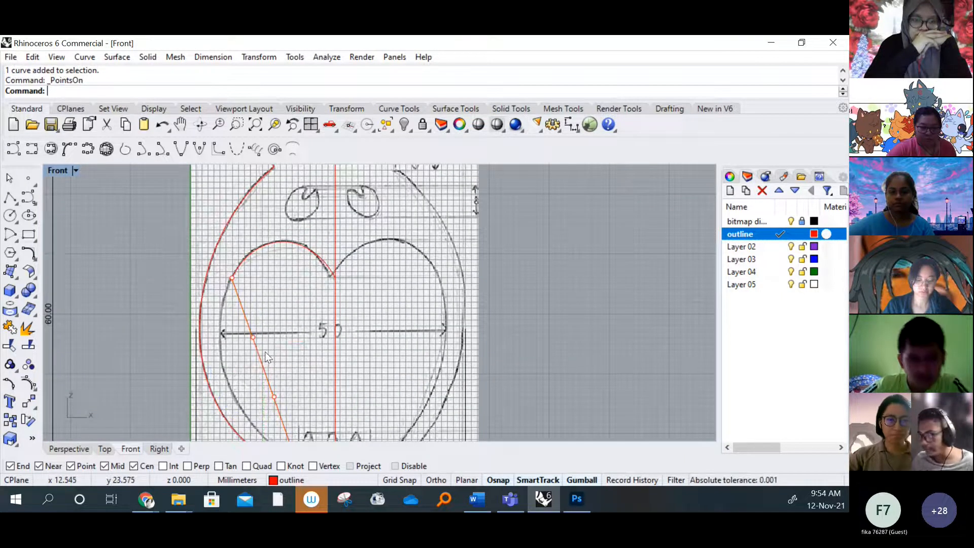
left_click(253, 336)
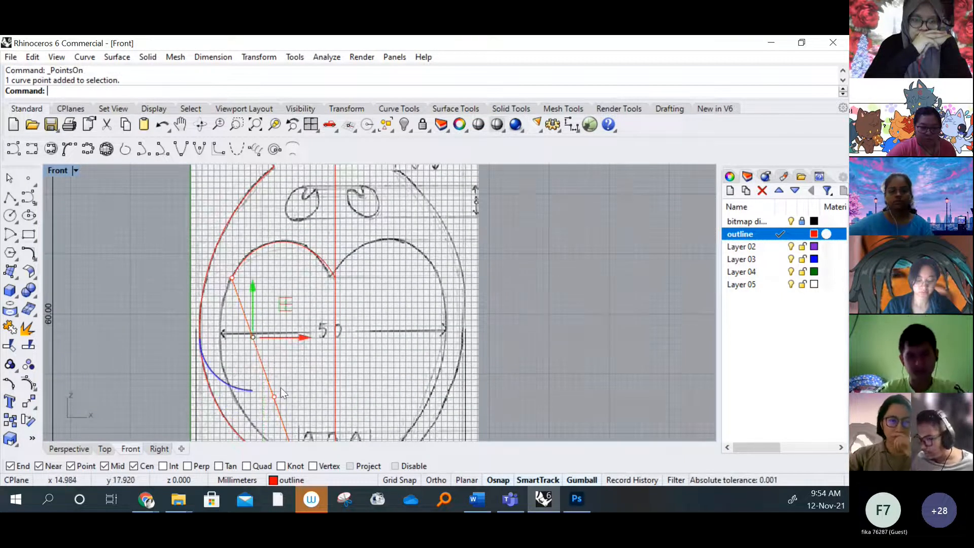
left_click(273, 397, "shift")
scroll(274, 397, "up", 4)
right_click_drag(274, 396, 280, 366)
left_click_drag(317, 320, 252, 321)
scroll(208, 190, "up", 6)
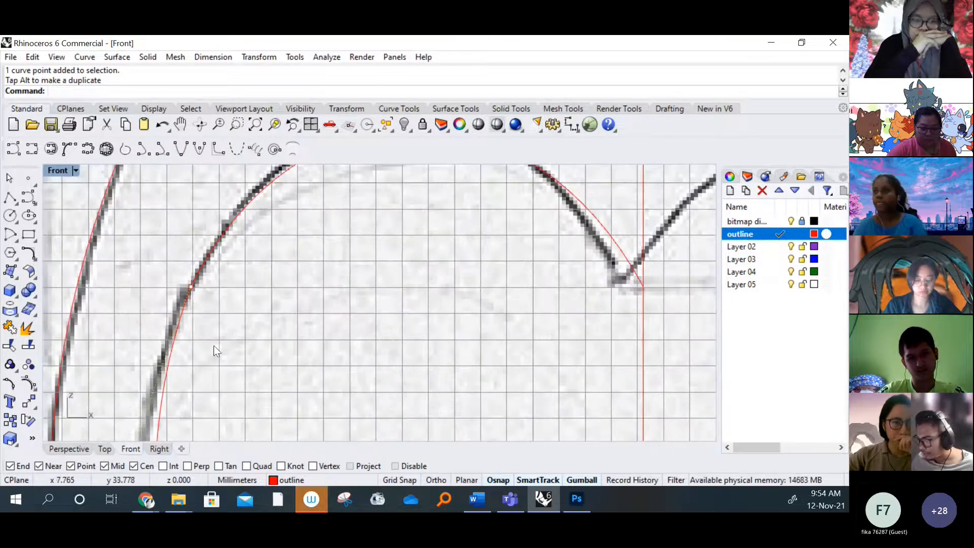
Fine-tune the side curve's two middle control points further left, checking its fit where it meets the lobe curve
scroll(214, 346, "down", 6)
left_click_drag(283, 410, 287, 414)
scroll(272, 278, "up", 6)
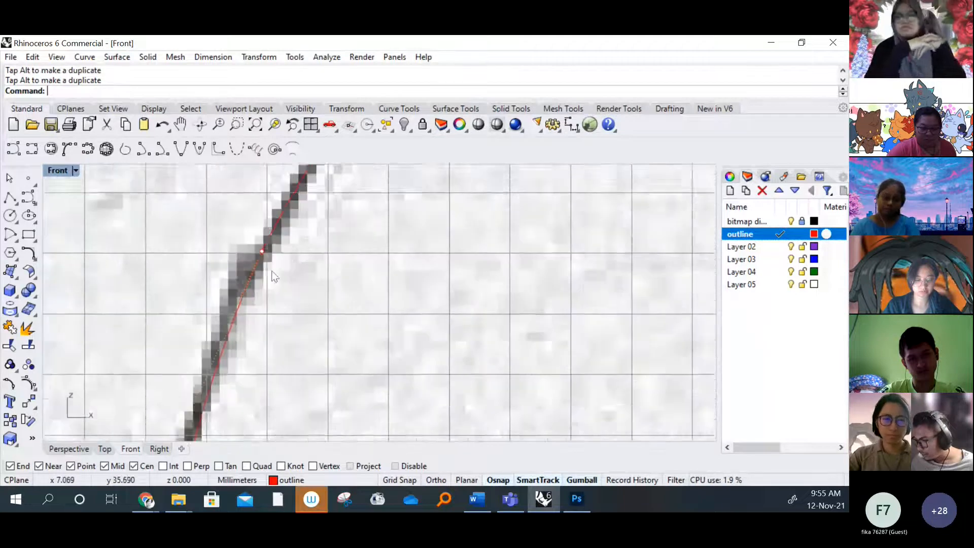
scroll(272, 277, "up", 1)
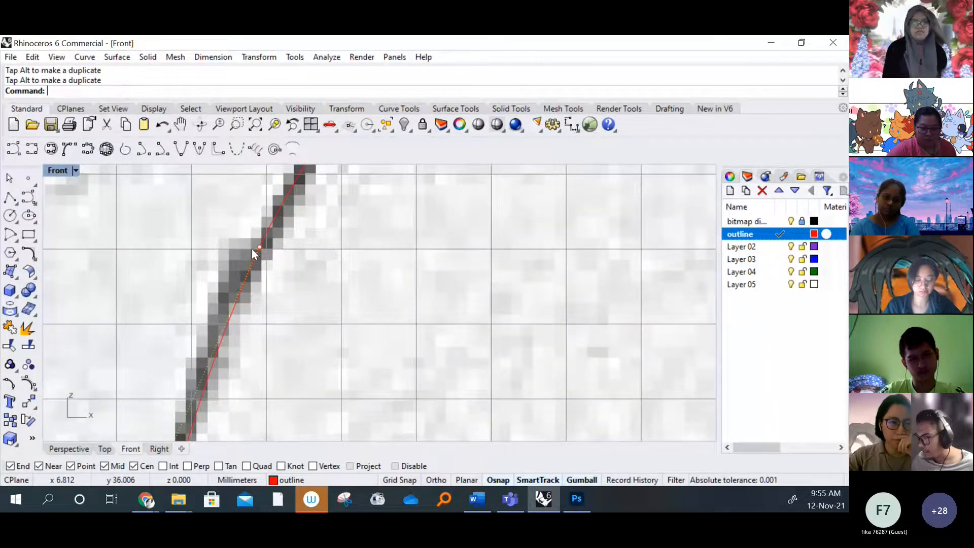
scroll(251, 249, "down", 5)
scroll(229, 197, "up", 2)
scroll(253, 238, "up", 2)
scroll(249, 235, "down", 4)
scroll(248, 294, "up", 3)
scroll(254, 332, "down", 3)
left_click_drag(258, 378, 244, 380)
scroll(239, 252, "up", 5)
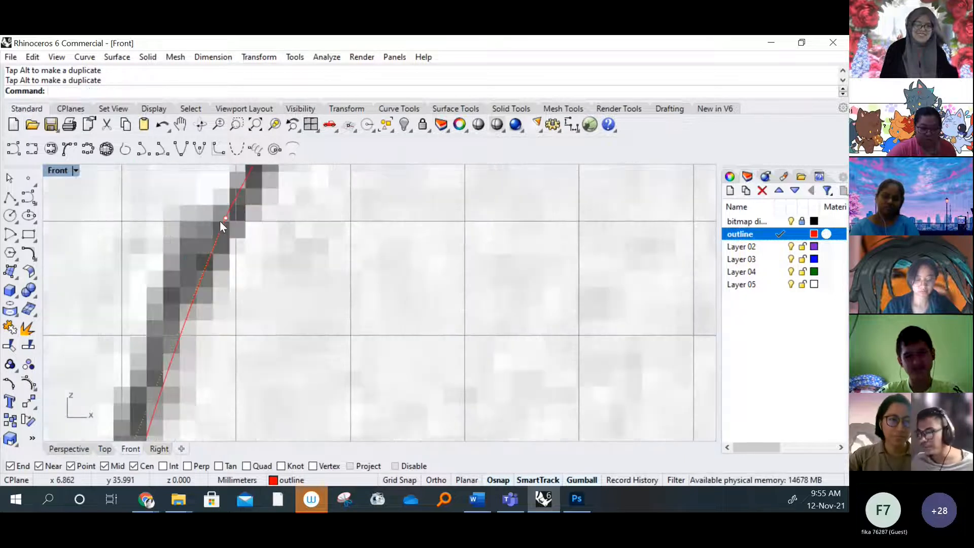
scroll(227, 223, "up", 4)
scroll(232, 230, "down", 5)
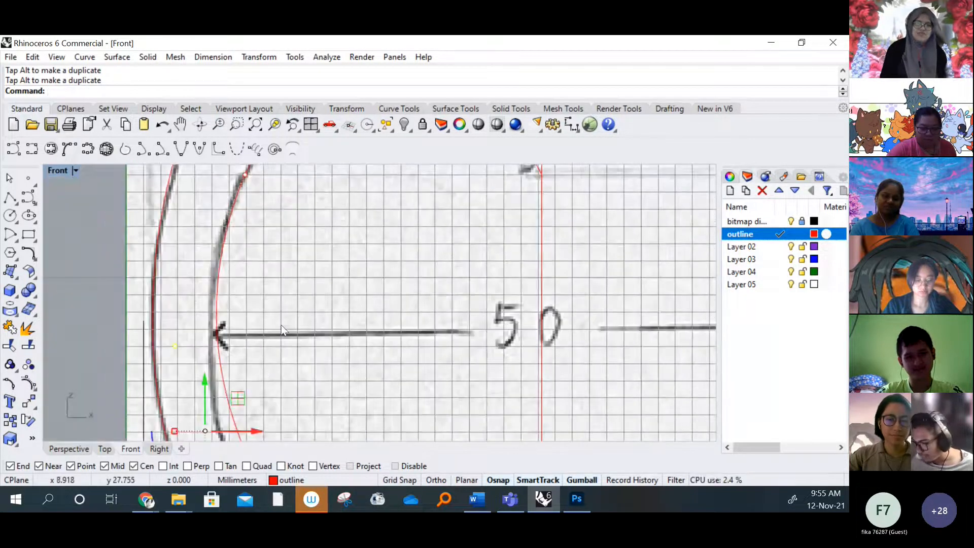
Move the side curve's lower middle control point left and down to follow the heart's lower left edge
scroll(263, 324, "down", 2)
scroll(238, 314, "down", 3)
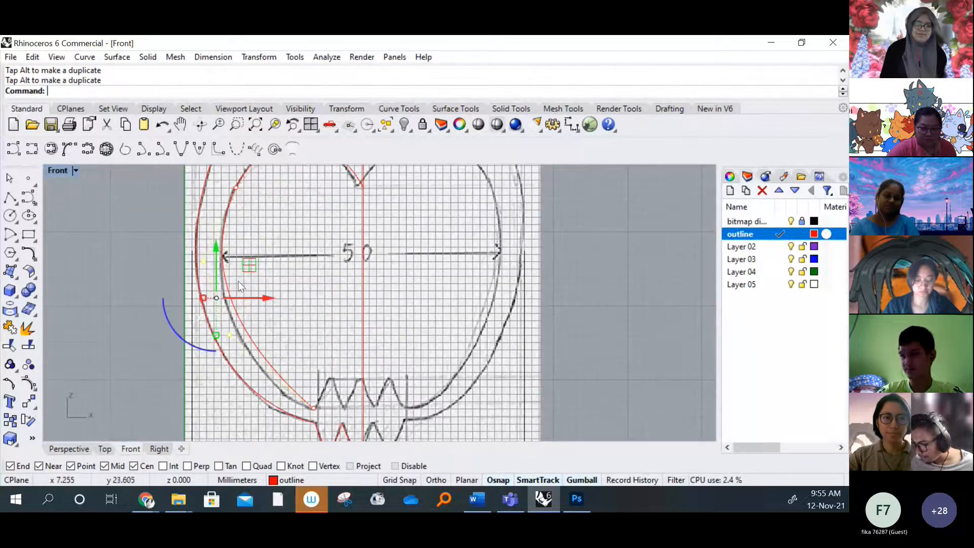
left_click(231, 336)
left_click_drag(233, 282, 219, 315)
scroll(281, 289, "down", 3)
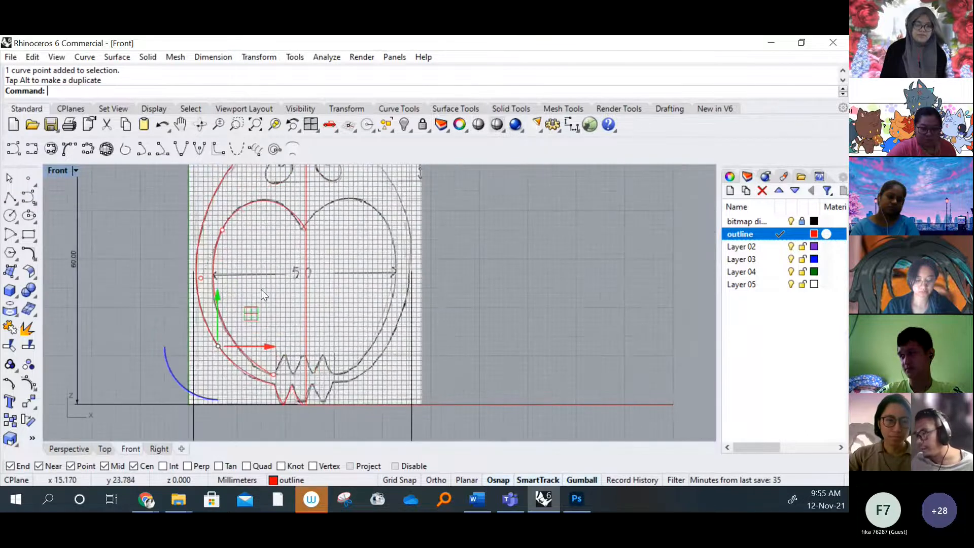
scroll(259, 384, "up", 5)
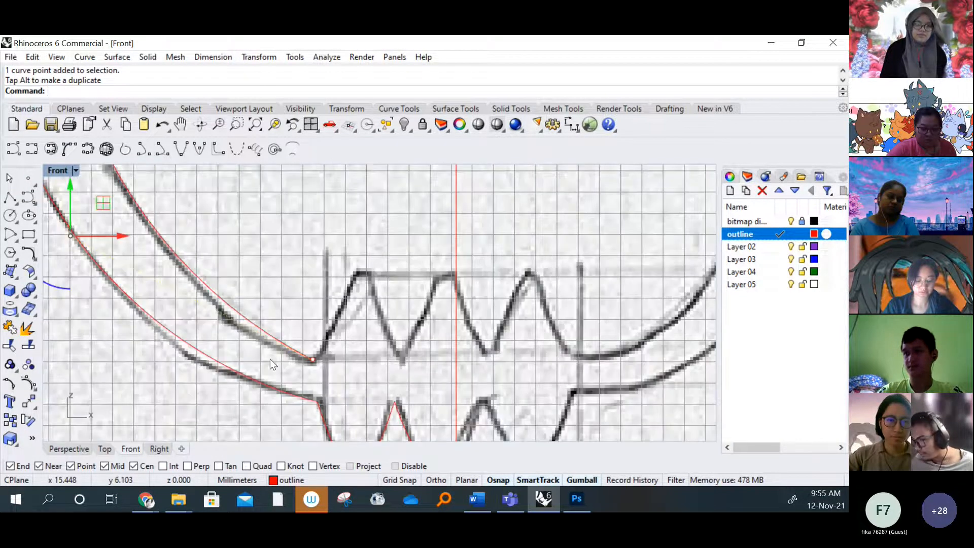
Nudge the heart side curve's lower middle control point slightly further down to bring the curve closer to the sketch
scroll(270, 358, "down", 5)
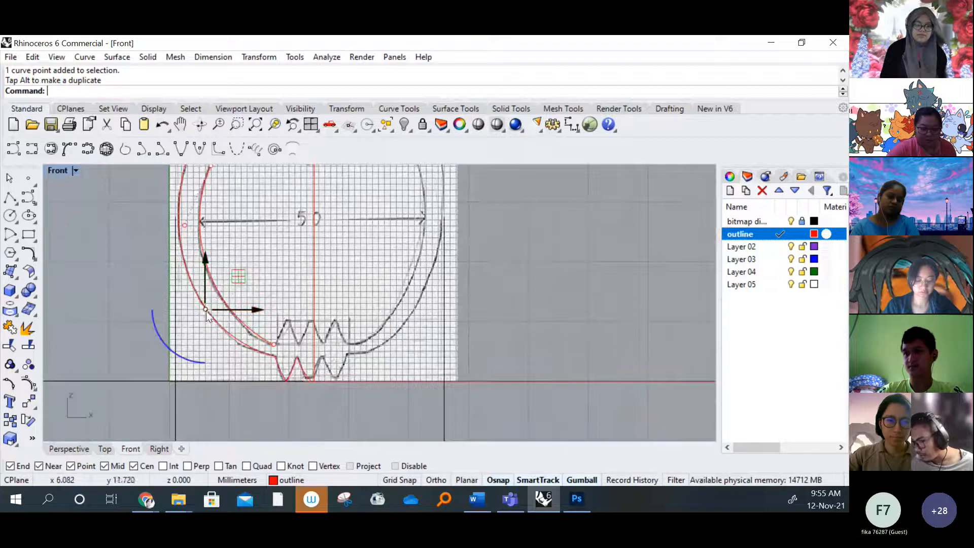
left_click_drag(206, 261, 207, 272)
left_click(558, 291)
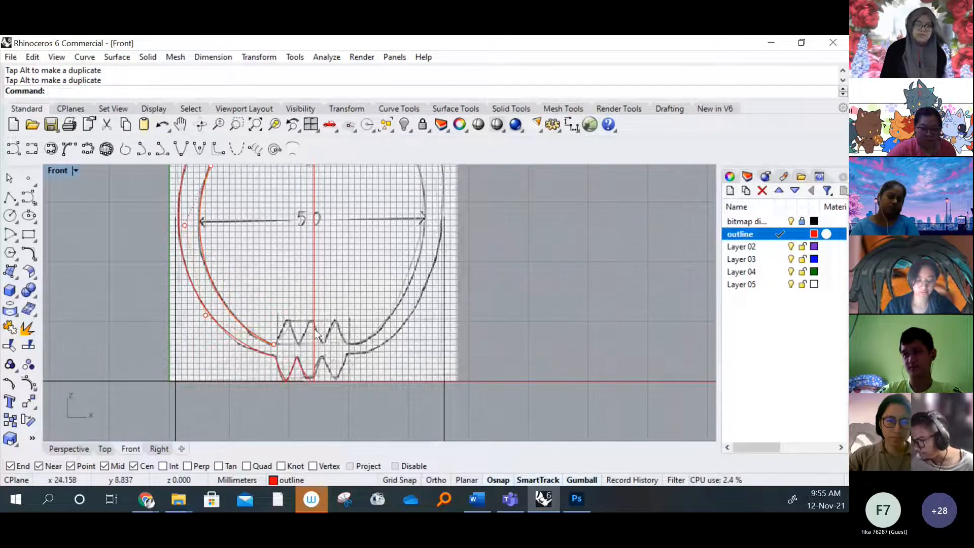
scroll(296, 300, "up", 4)
left_click(248, 306)
left_click(275, 328)
left_click(220, 315)
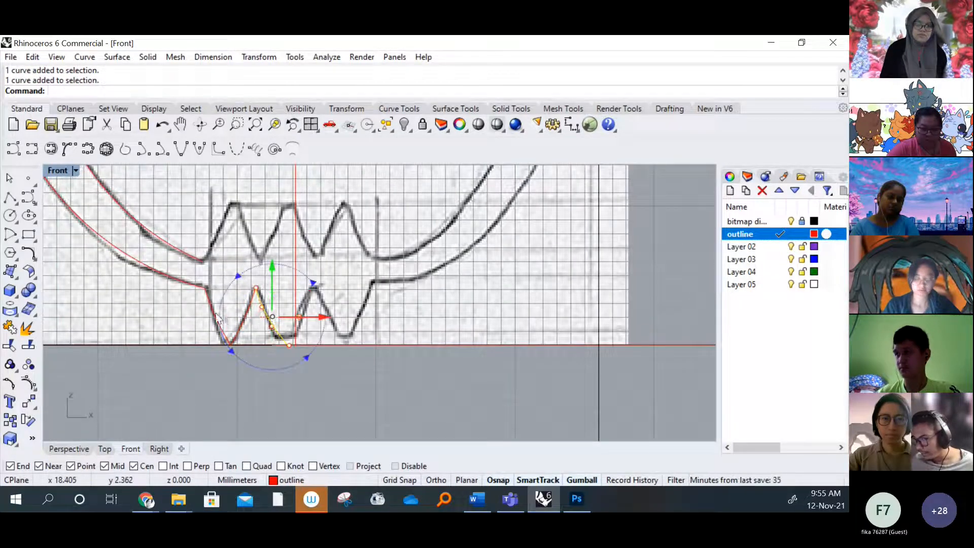
left_click(410, 369)
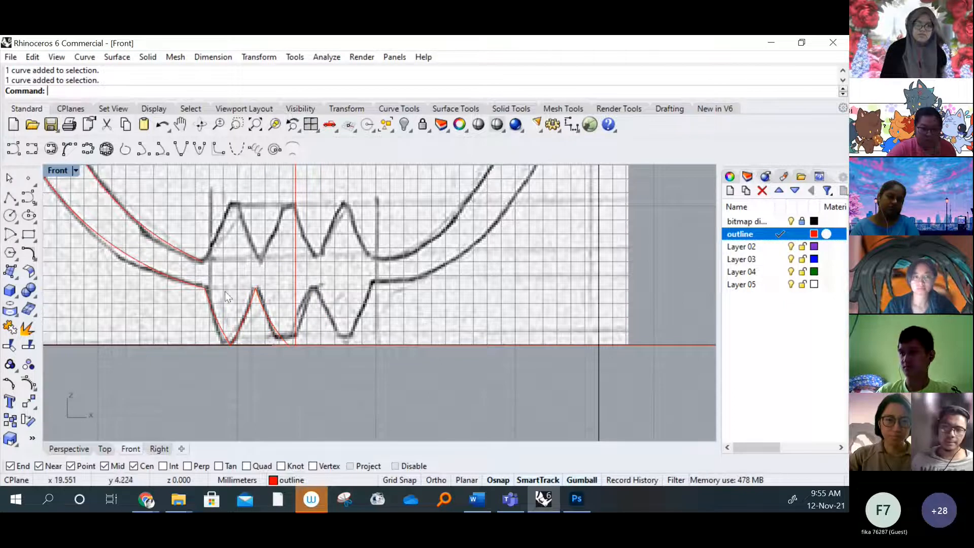
left_click(217, 317)
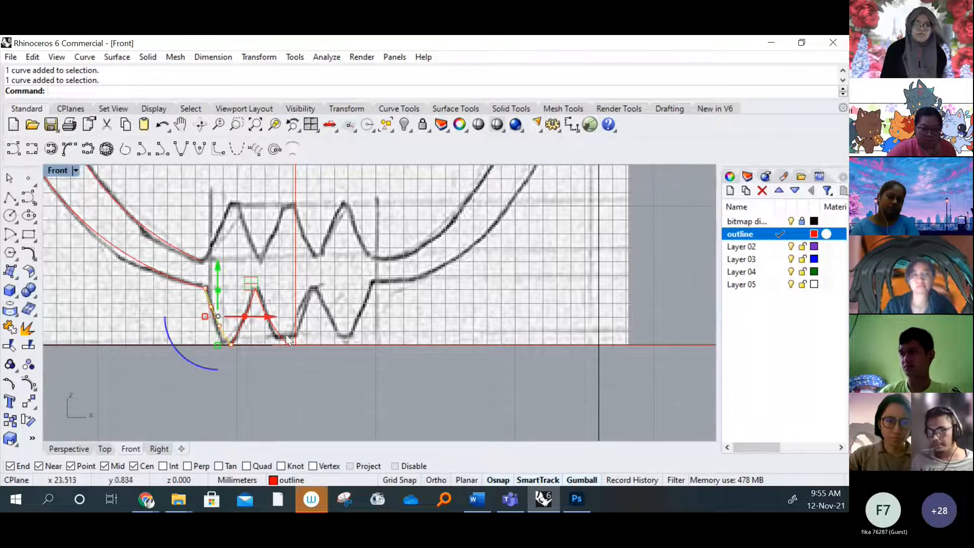
left_click(470, 377)
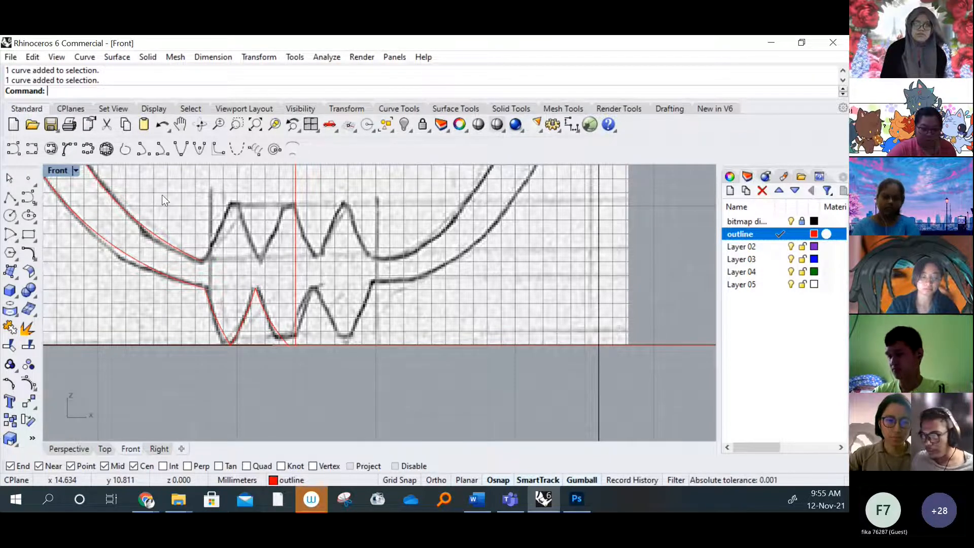
Draw an interpolated curve from the lower end of the heart's side curve up to the upper zigzag's first peak
scroll(319, 253, "up", 3)
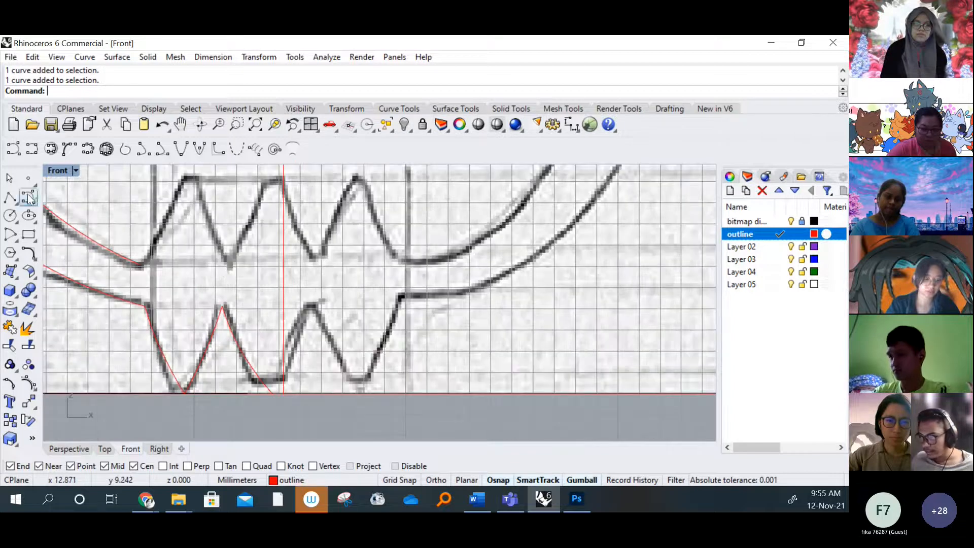
left_click(32, 149)
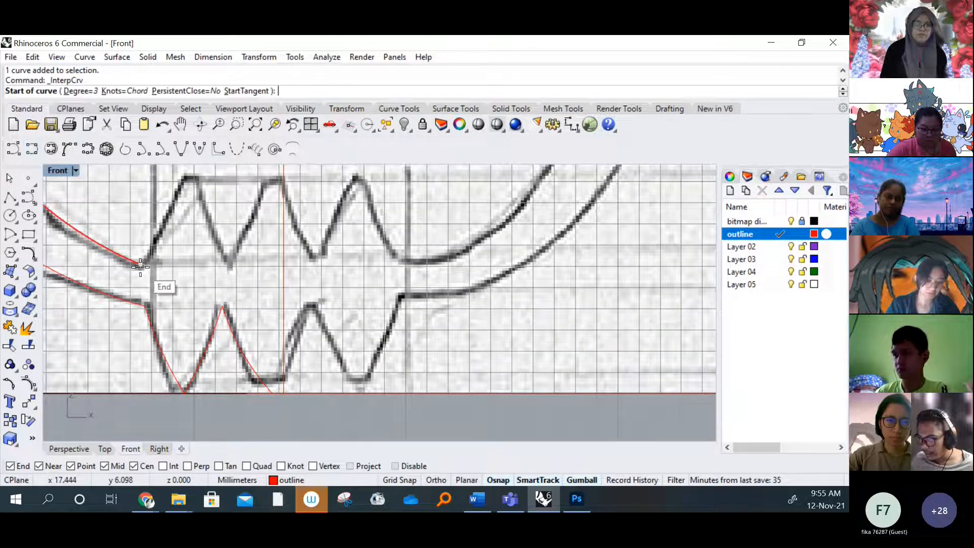
right_click_drag(161, 291, 246, 339)
scroll(246, 339, "down", 4)
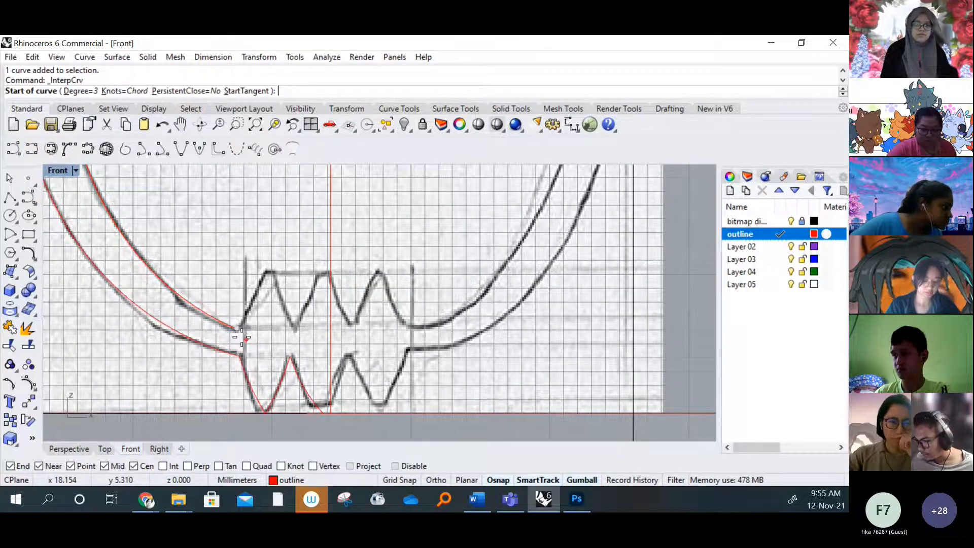
left_click(241, 337)
scroll(266, 293, "up", 3)
left_click(284, 262)
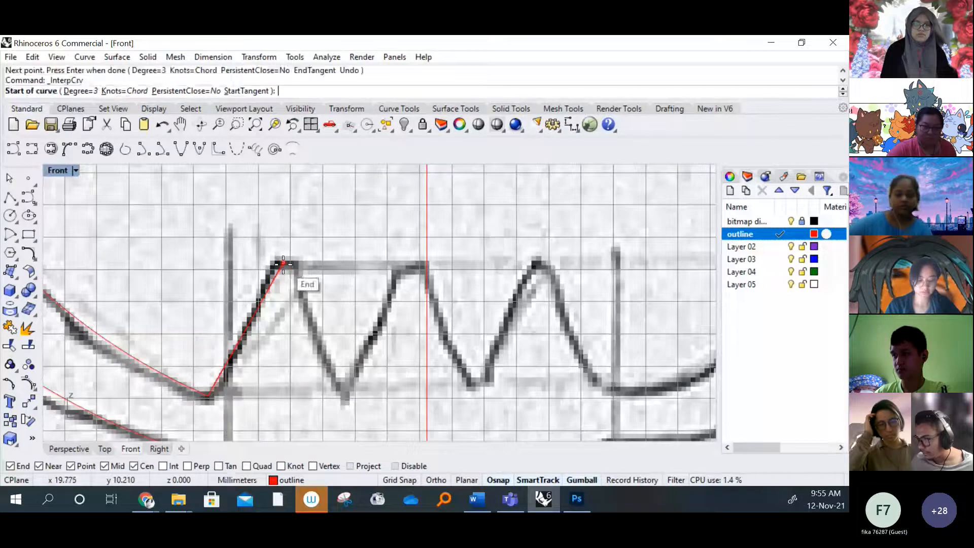
Continue the upper zigzag with two interpolated curves, one down to the valley and one up to the vertical centre line
left_click(347, 401)
right_click(347, 401)
right_click(347, 401)
left_click(347, 401)
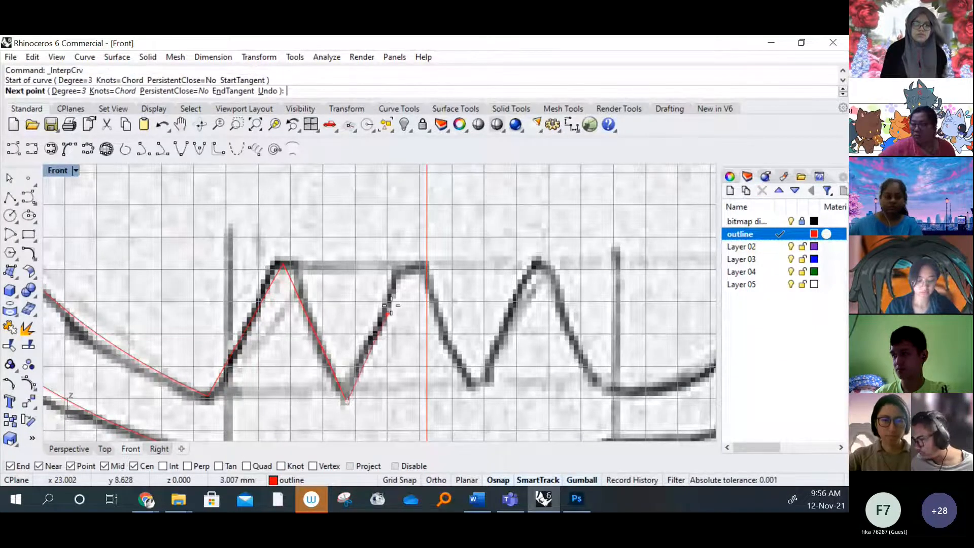
scroll(390, 306, "up", 2)
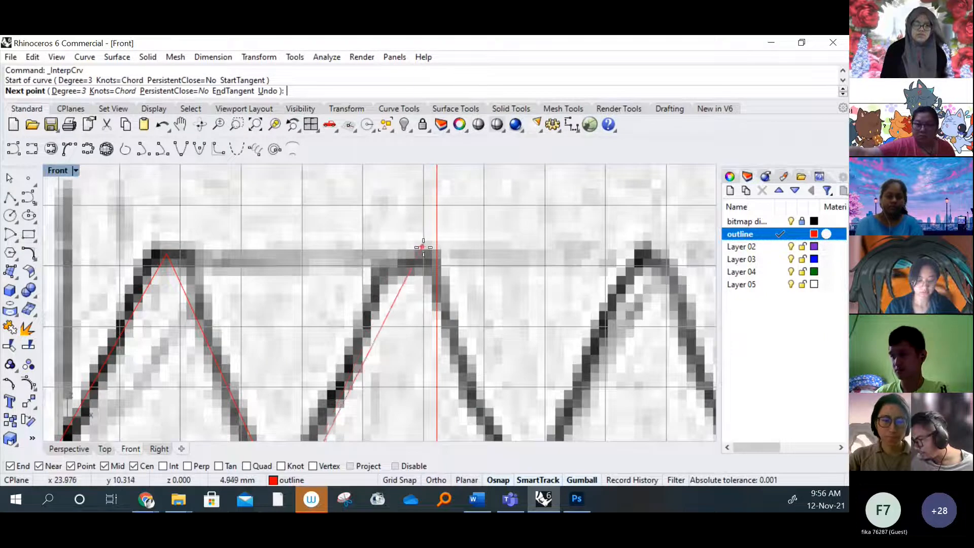
left_click(432, 243)
right_click(440, 244)
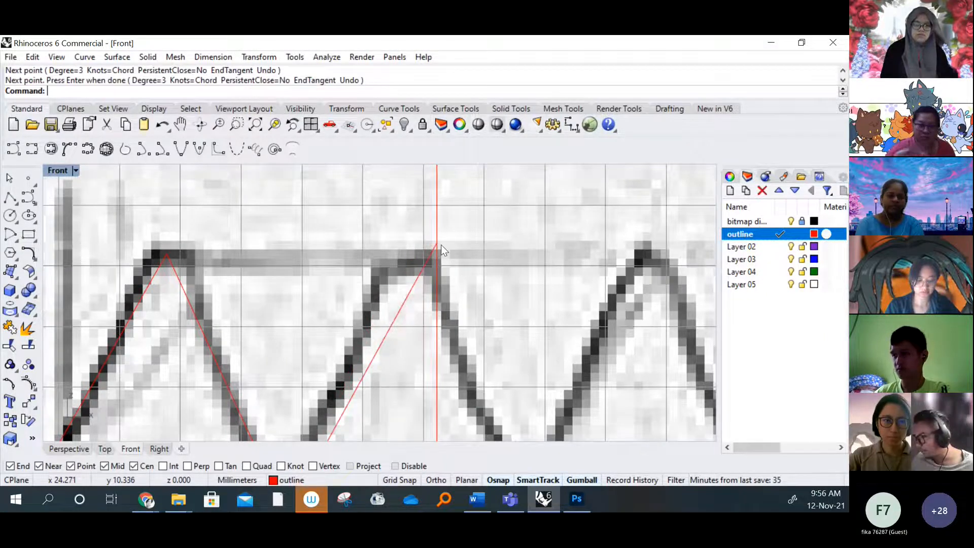
Review the whole traced half of the owl in the four-view layout and in perspective, returning to the Front view
scroll(440, 245, "down", 4)
mouse_move(448, 248)
right_mouse_down()
mouse_move(380, 286)
mouse_move(294, 302)
right_mouse_up()
scroll(325, 293, "down", 12)
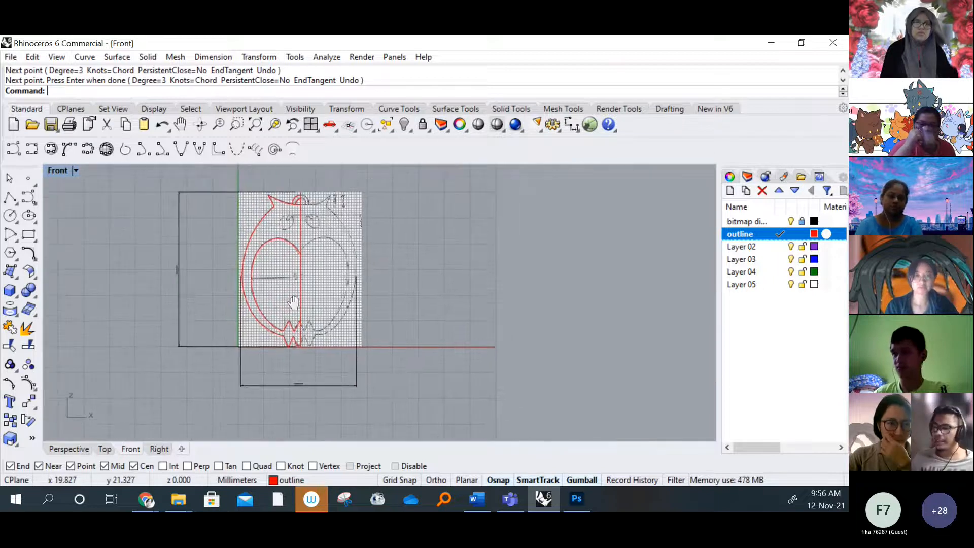
scroll(245, 257, "down", 2)
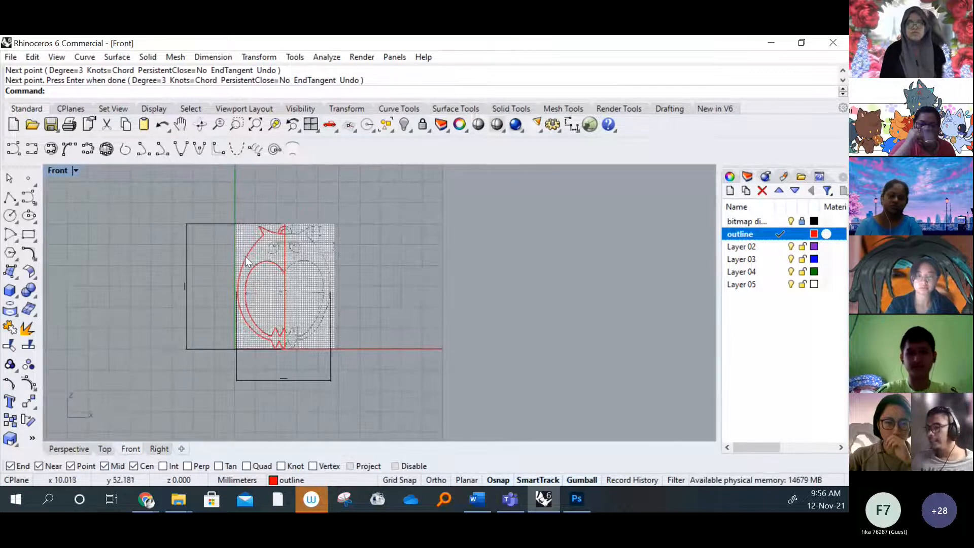
double_click(59, 170)
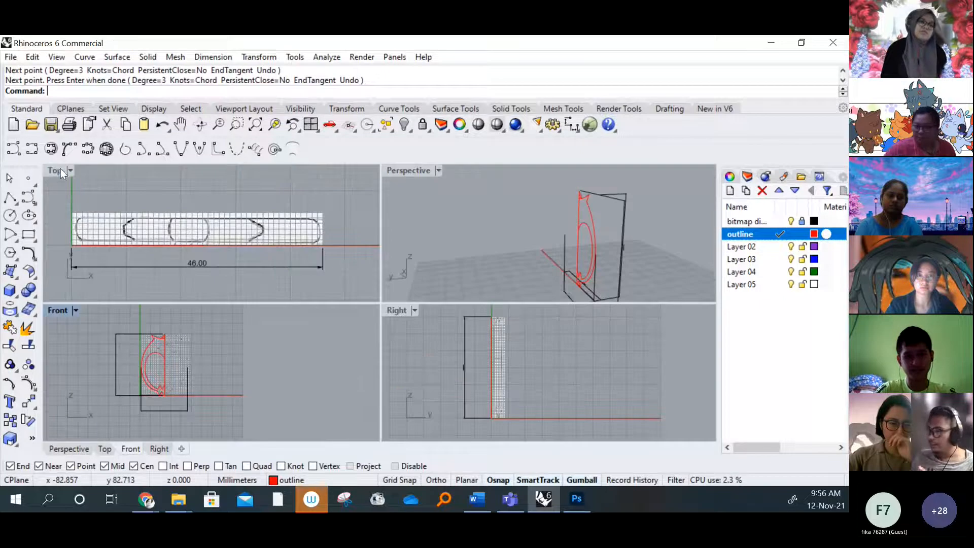
right_click_drag(599, 235, 539, 224)
scroll(511, 208, "up", 2)
right_click_drag(566, 229, 569, 231)
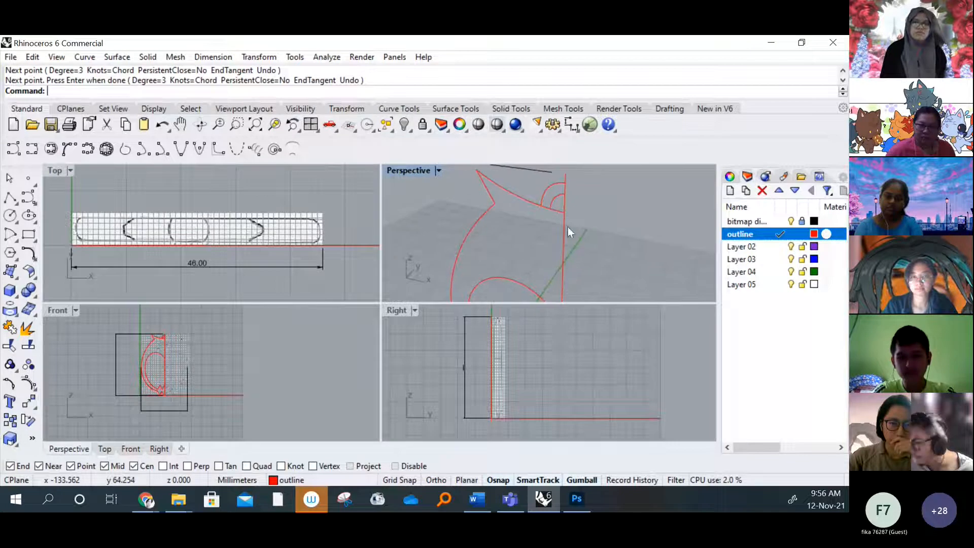
double_click(62, 309)
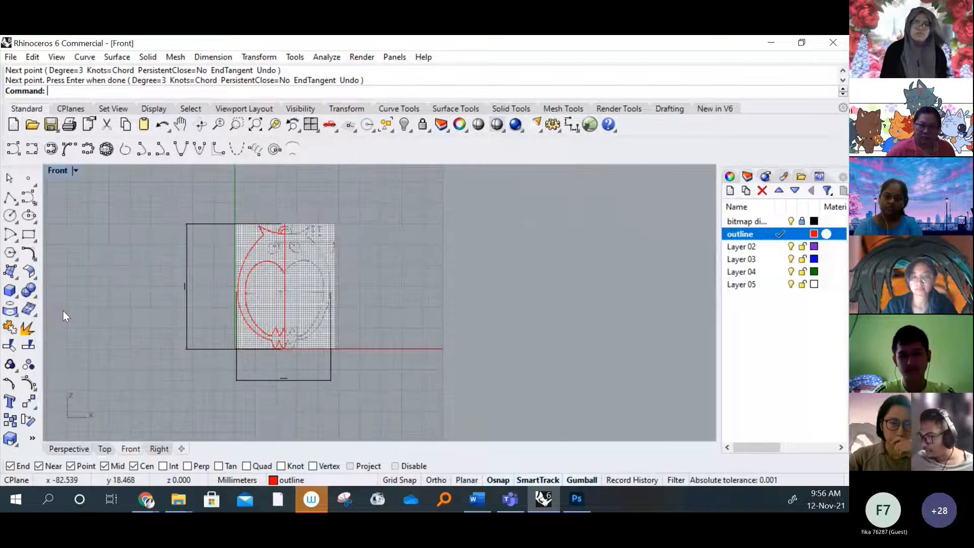
scroll(274, 327, "up", 15)
right_click_drag(274, 327, 226, 295)
scroll(312, 314, "down", 8)
right_click_drag(312, 314, 274, 394)
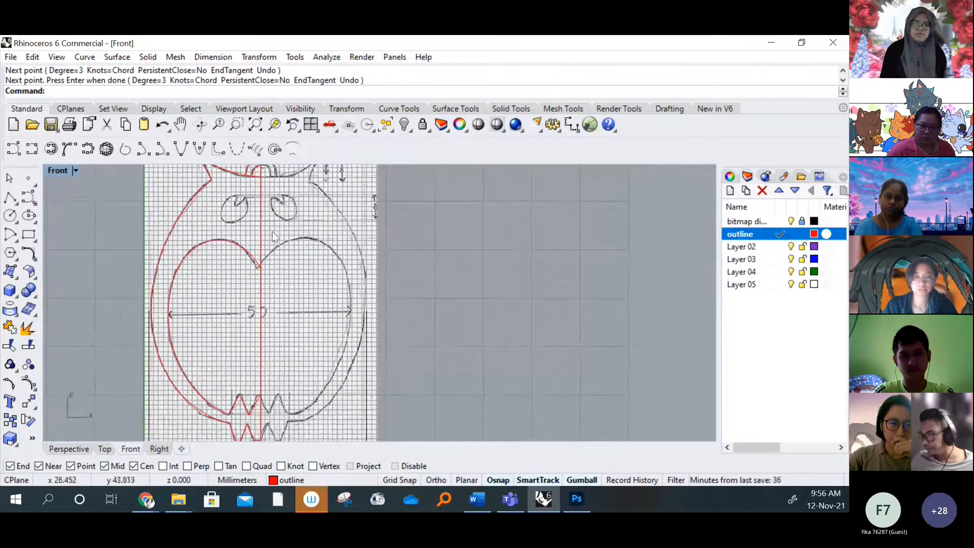
scroll(271, 231, "up", 5)
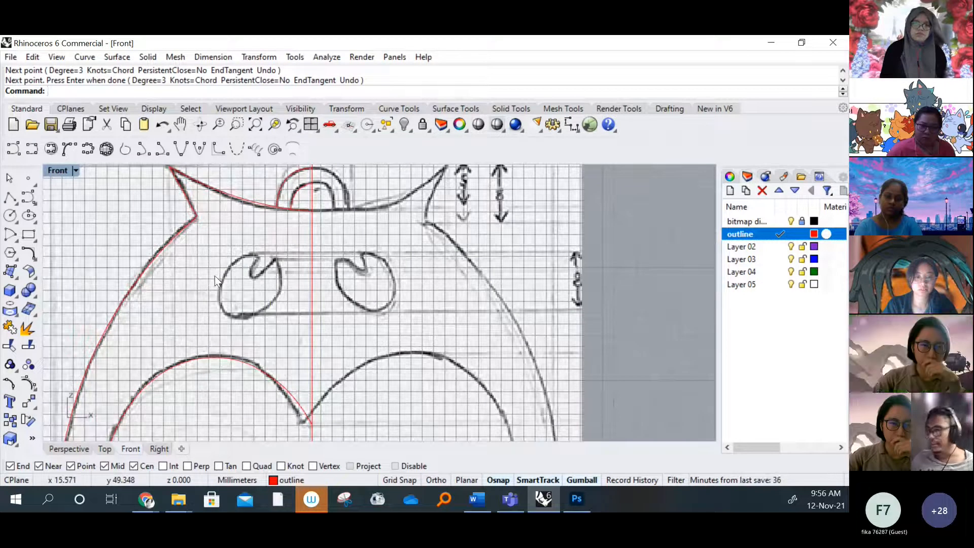
scroll(272, 282, "up", 2)
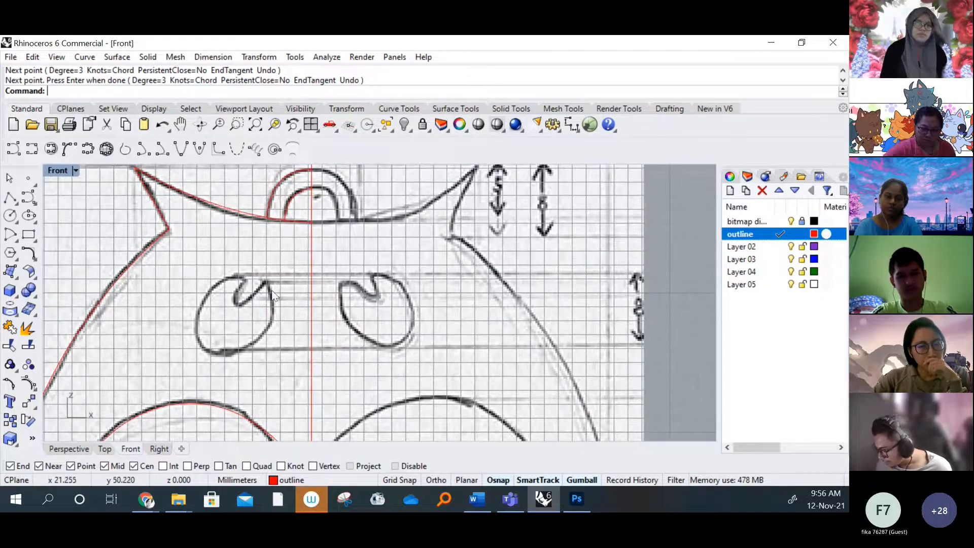
left_click(21, 149)
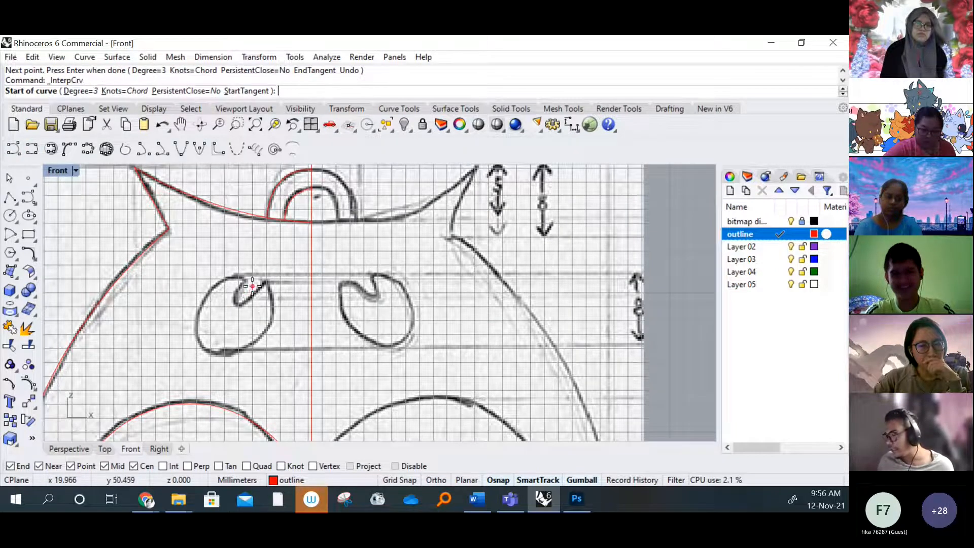
right_click_drag(252, 295, 263, 299)
key("Escape")
Draw a circle of about 2.9 mm radius over the owl's left eye and narrow it horizontally into an oval
left_click(10, 215)
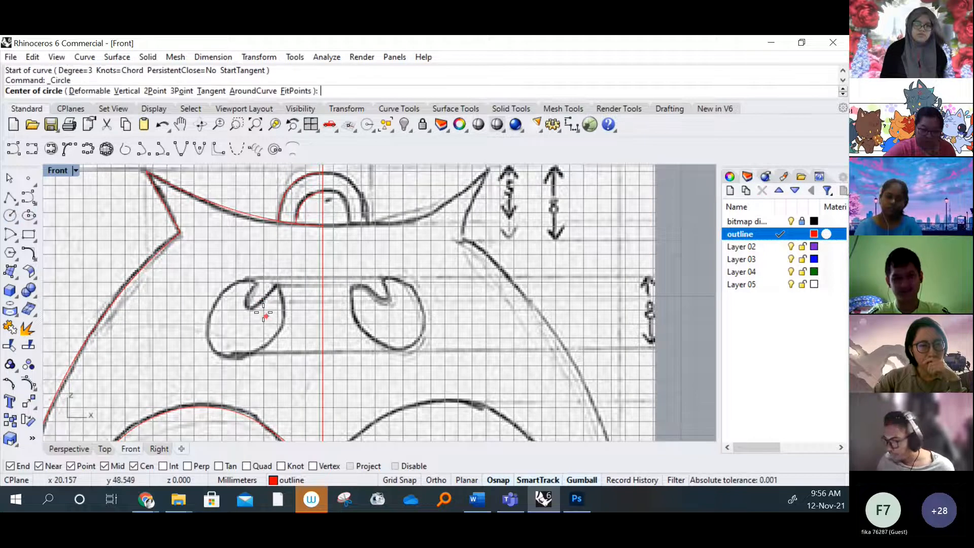
left_click(241, 319)
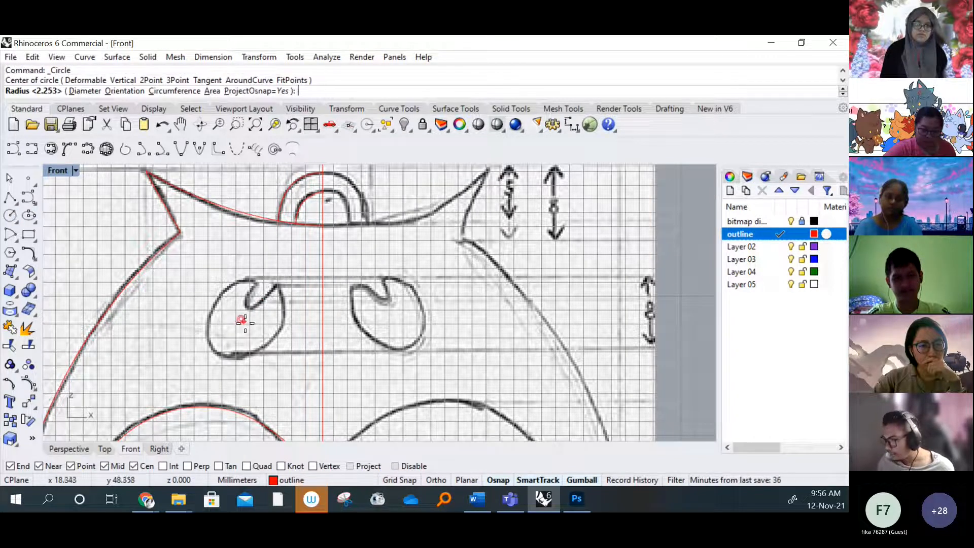
left_click(271, 342)
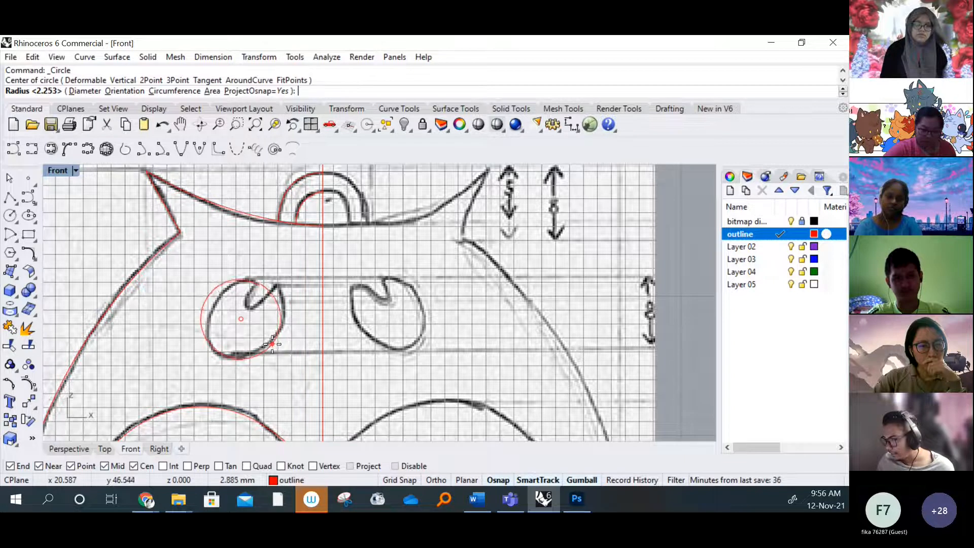
left_click(279, 321)
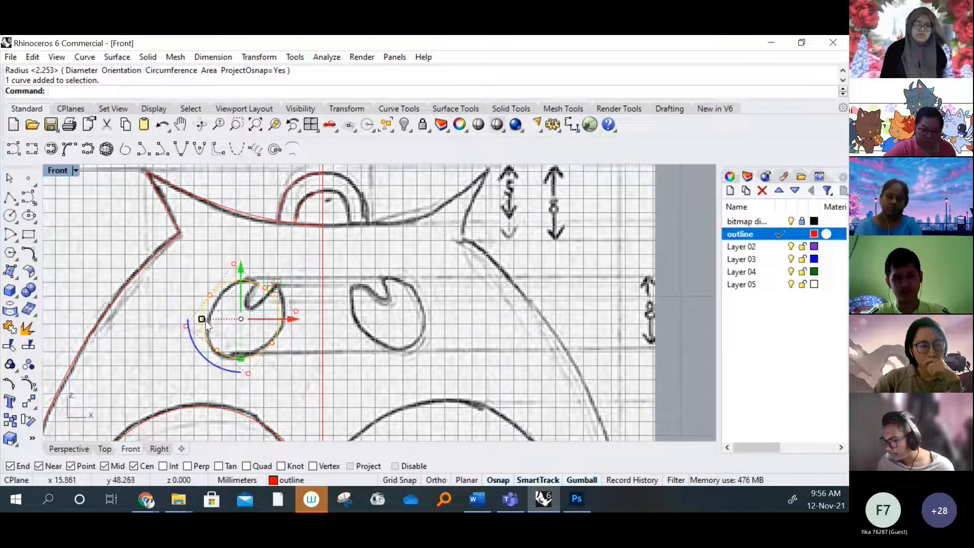
left_click_drag(202, 320, 209, 321)
left_click(314, 373)
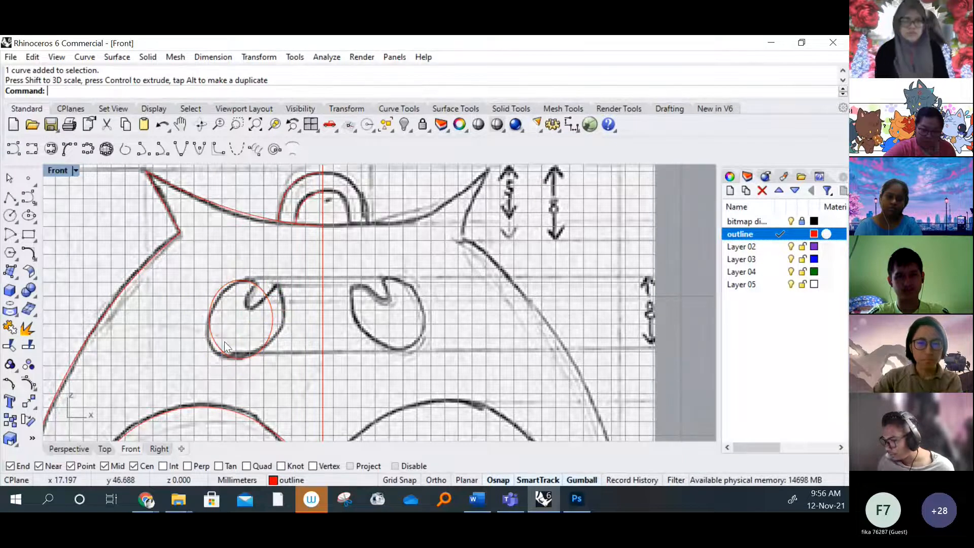
Rotate the eye oval clockwise and enlarge it slightly to follow the slant of the sketched left eye
left_click(224, 352)
left_click_drag(212, 369, 191, 348)
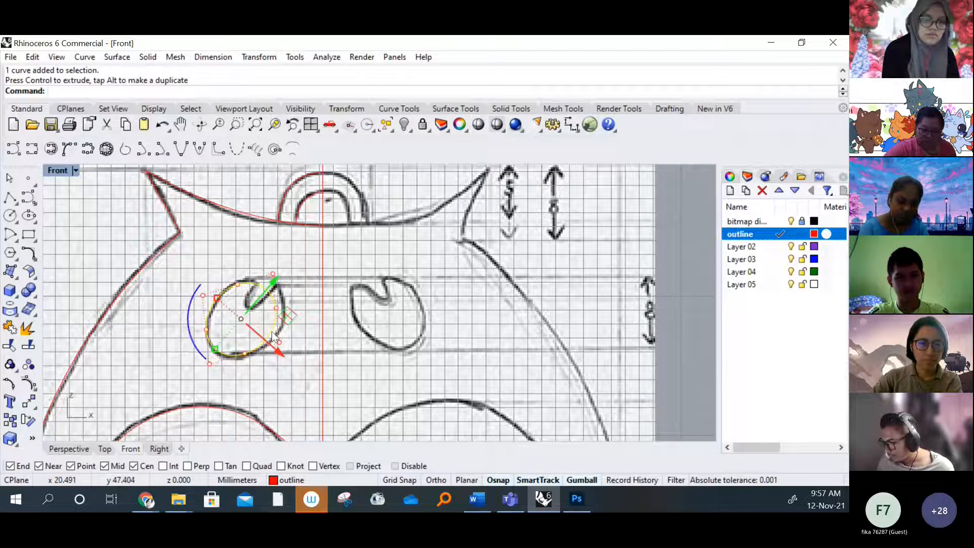
left_click_drag(215, 349, 209, 351)
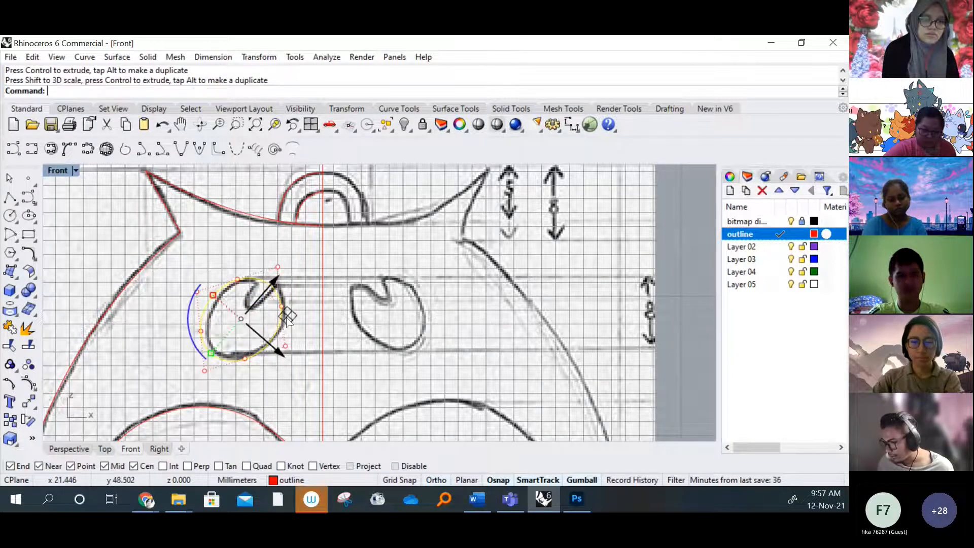
left_click_drag(285, 315, 285, 315)
left_click(294, 374)
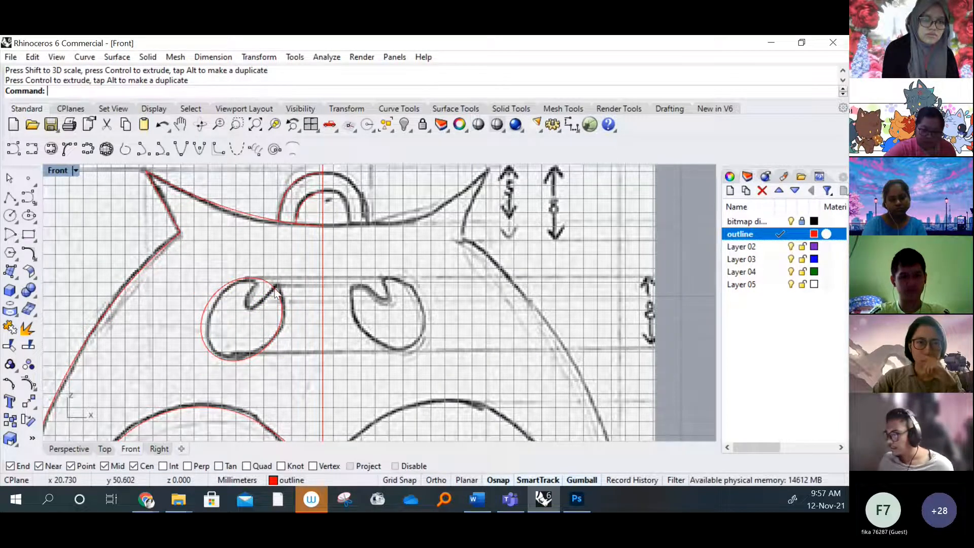
Draw a nearly horizontal interpolated curve about 5.3 mm long from the top of the eye oval to the vertical centre line
scroll(260, 263, "up", 2)
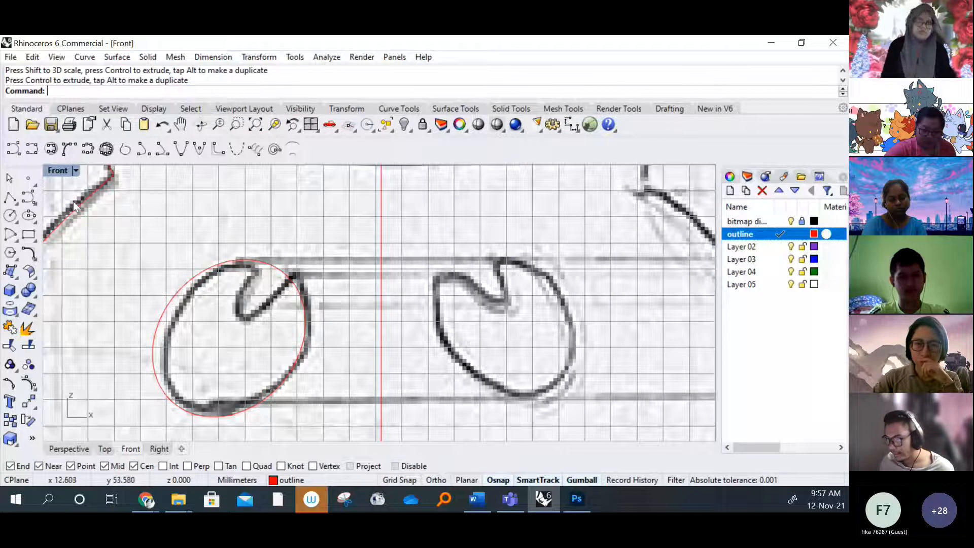
left_click(32, 150)
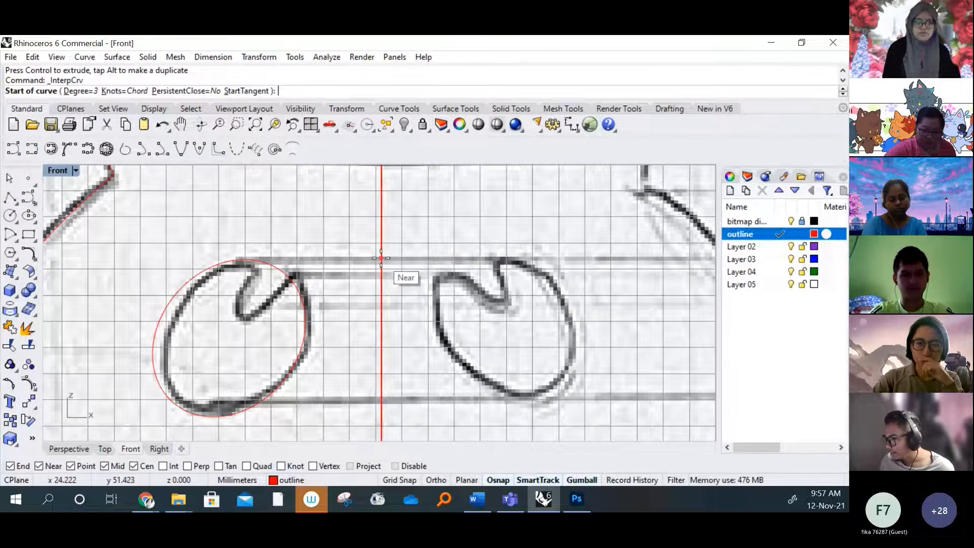
scroll(243, 260, "up", 1)
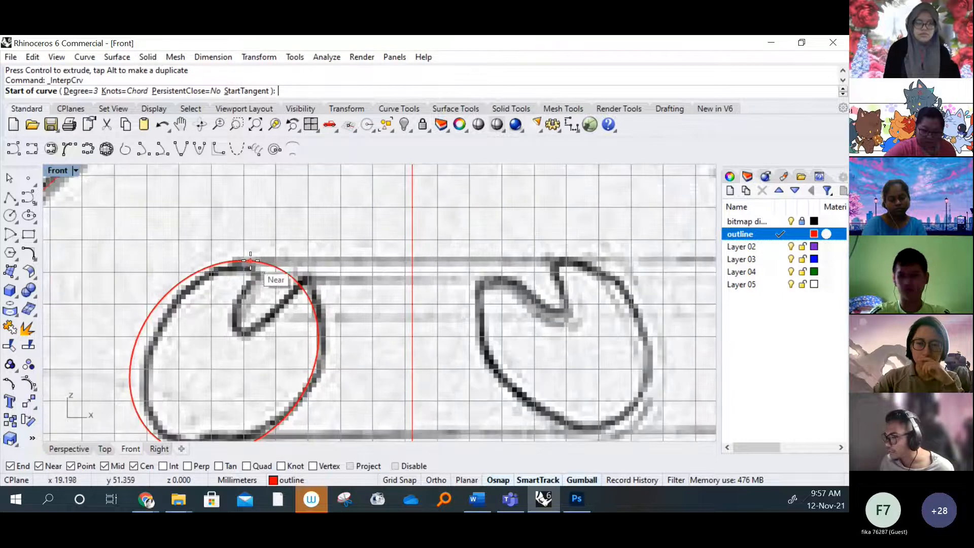
left_click(245, 261)
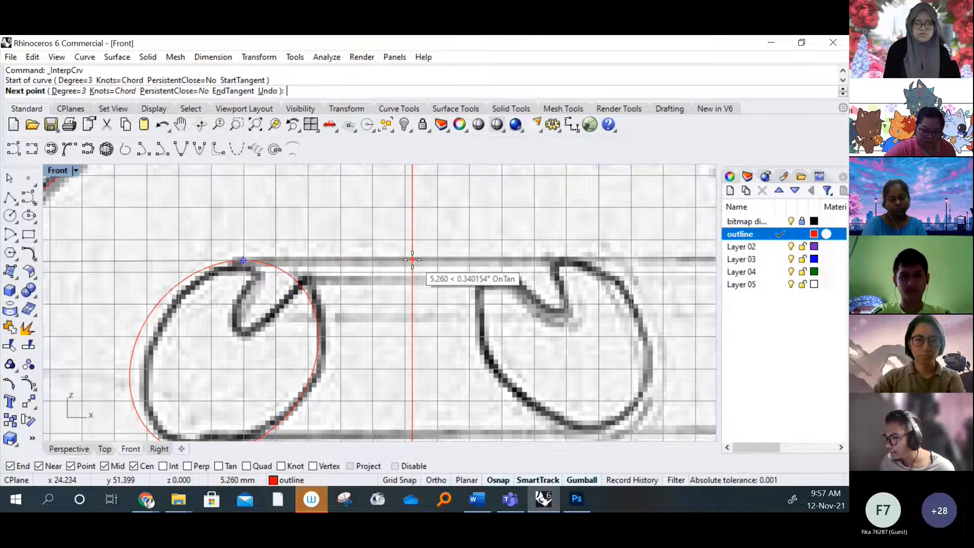
left_click(412, 259)
key("Return")
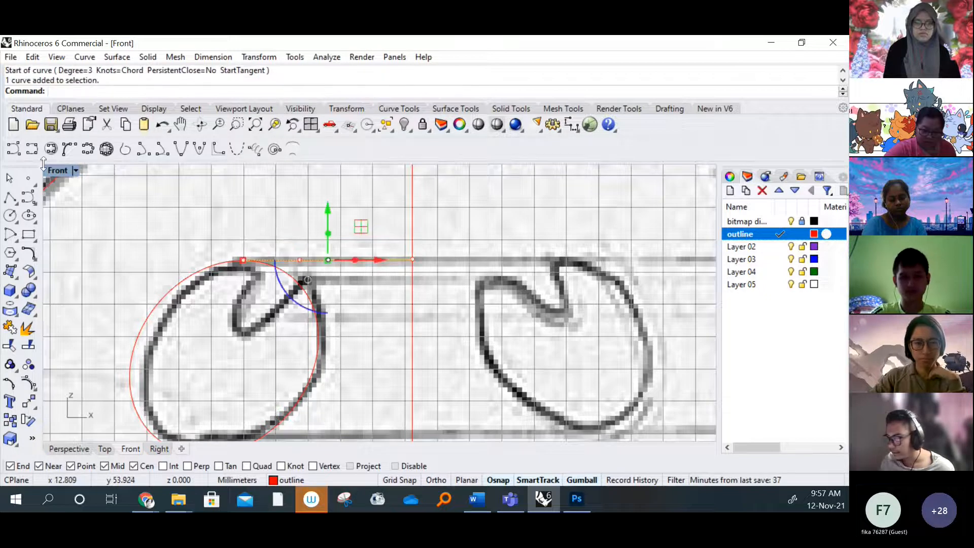
Check the traced curves in the four-view layout and in perspective, returning to the Front view
double_click(59, 171)
key("Escape")
right_click_drag(605, 233, 400, 208)
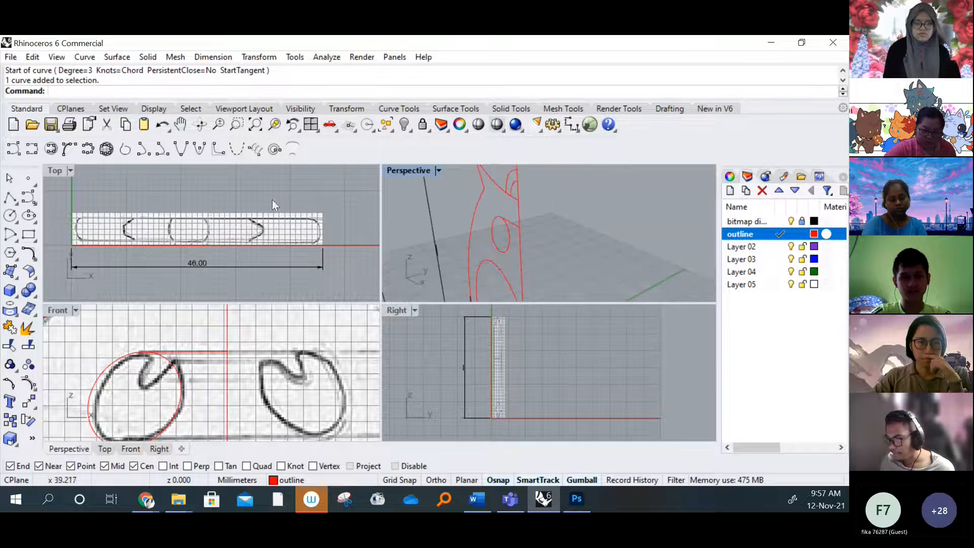
left_click(58, 308)
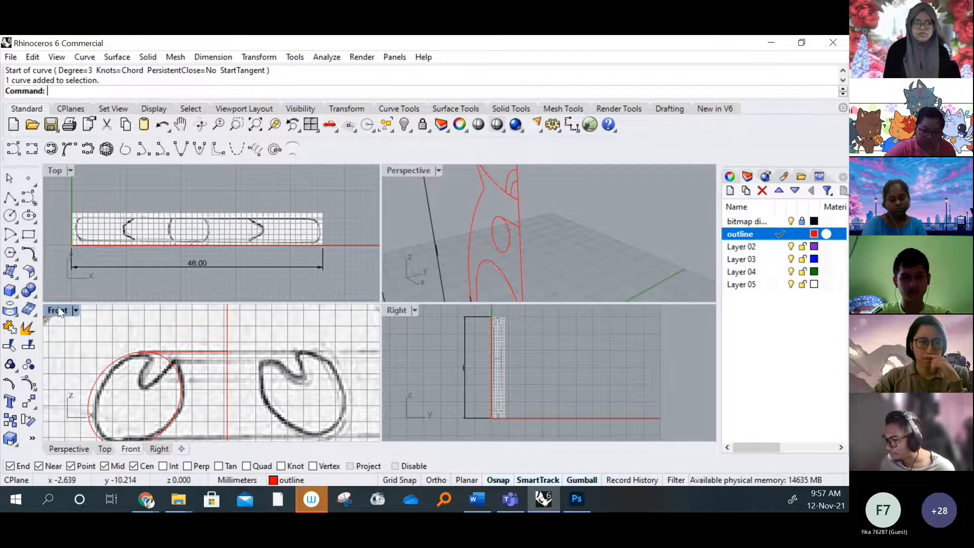
double_click(57, 309)
scroll(305, 274, "up", 5)
scroll(293, 272, "down", 5)
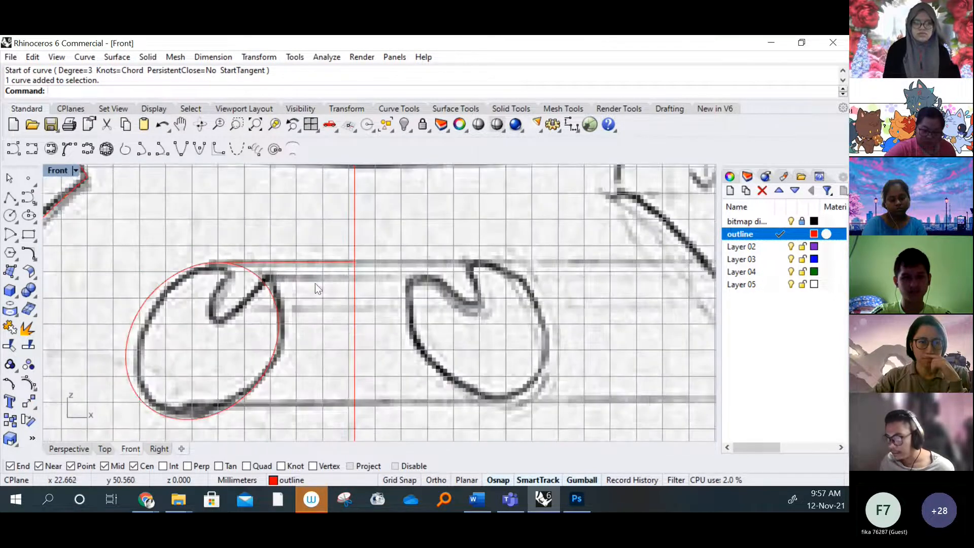
Draw a second horizontal interpolated curve about 3.5 mm long from the vertical centre line to the upper right edge of the eye oval
left_click(28, 198)
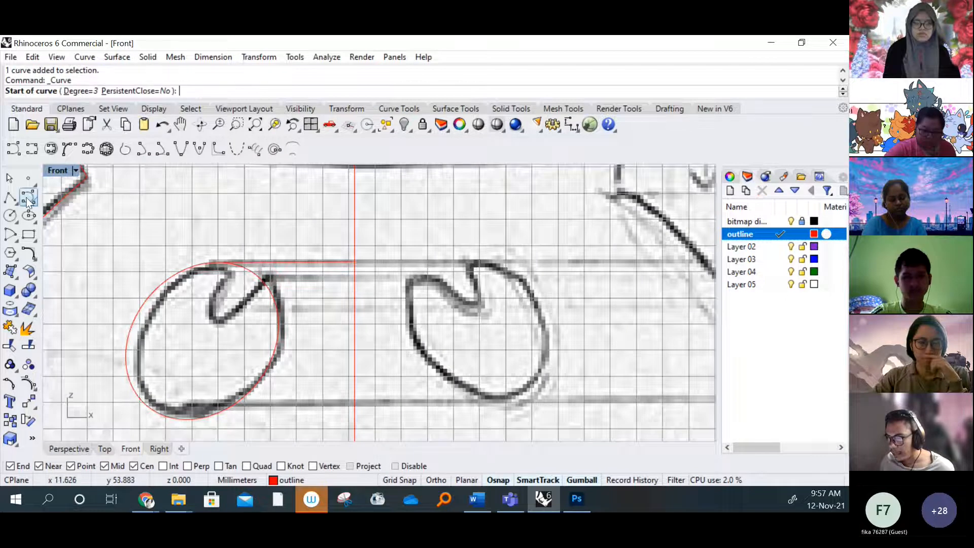
right_click(28, 198)
scroll(319, 276, "up", 3)
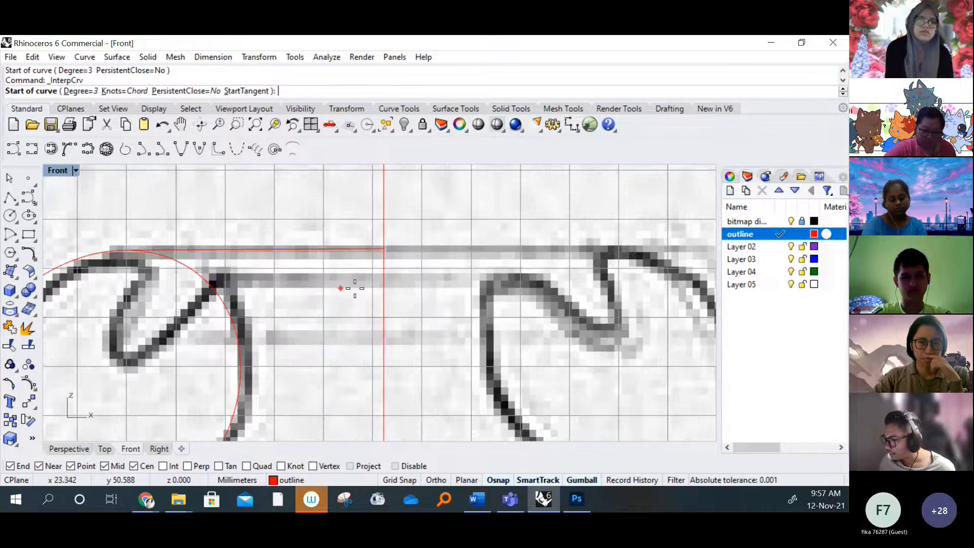
left_click(383, 282)
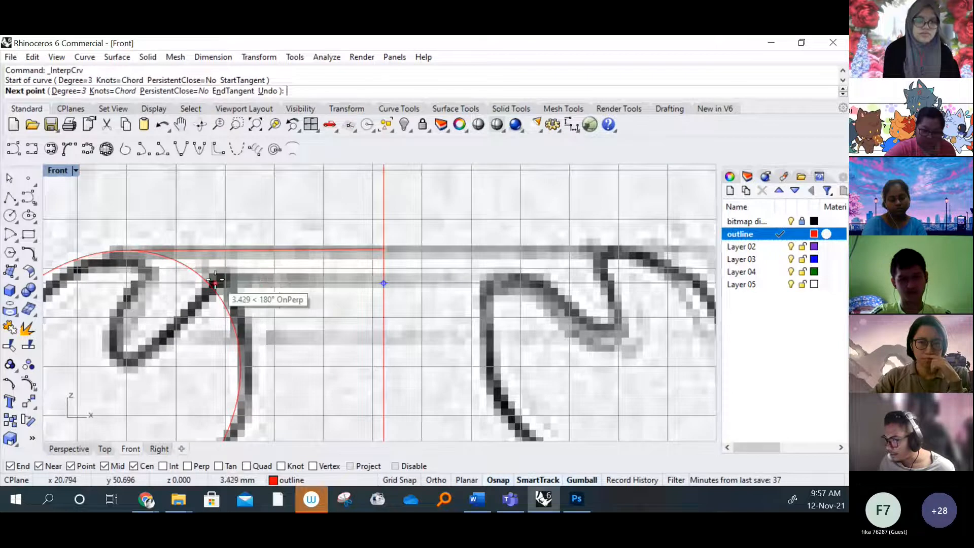
scroll(213, 283, "up", 2)
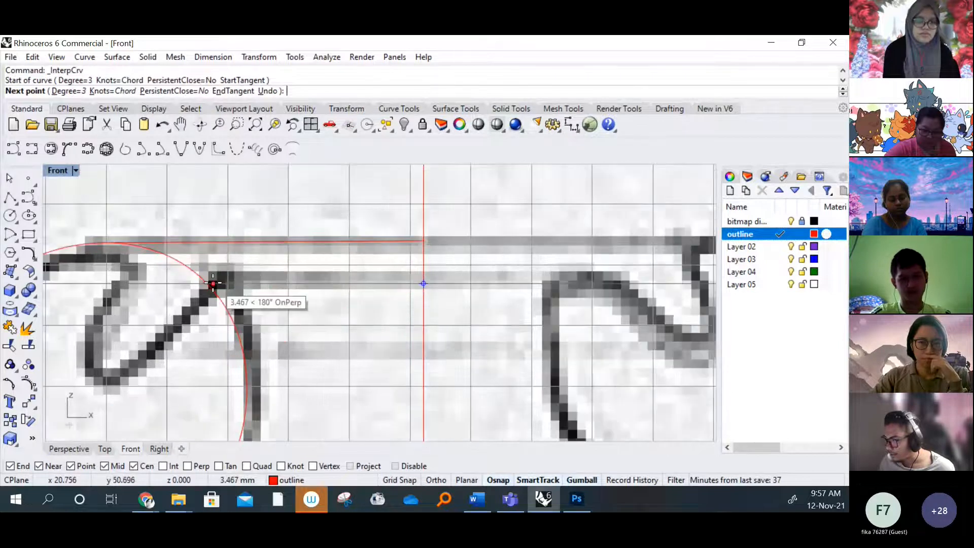
scroll(213, 283, "up", 4)
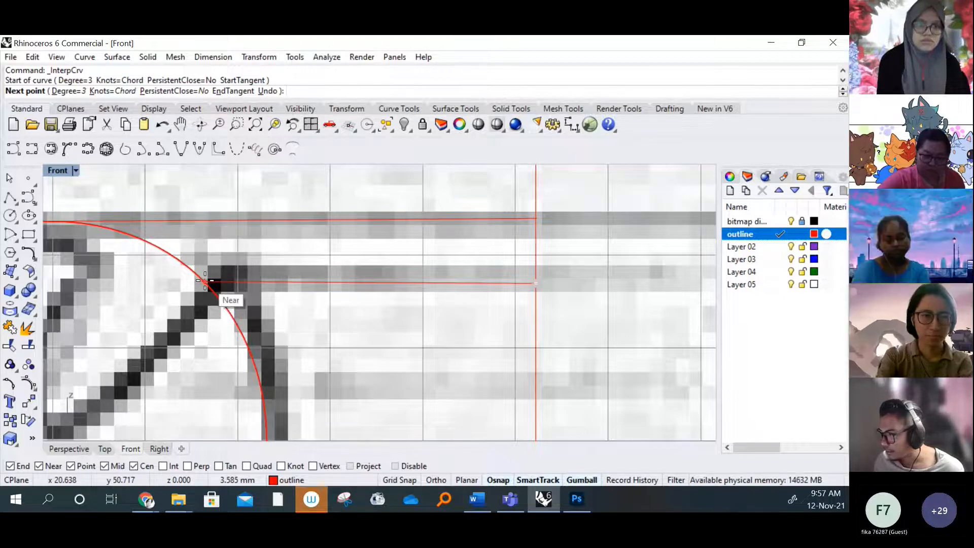
left_click(205, 280)
key("Return")
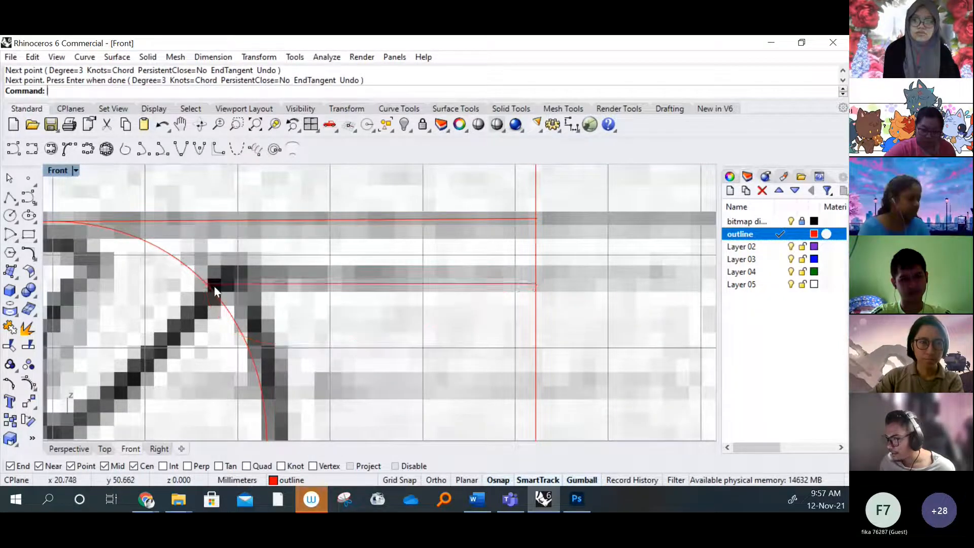
Draw an interpolated curve about 1.8 mm long from the top of the eye oval to the left end of the lower horizontal line
scroll(205, 283, "up", 5)
scroll(205, 286, "down", 1)
scroll(202, 289, "down", 5)
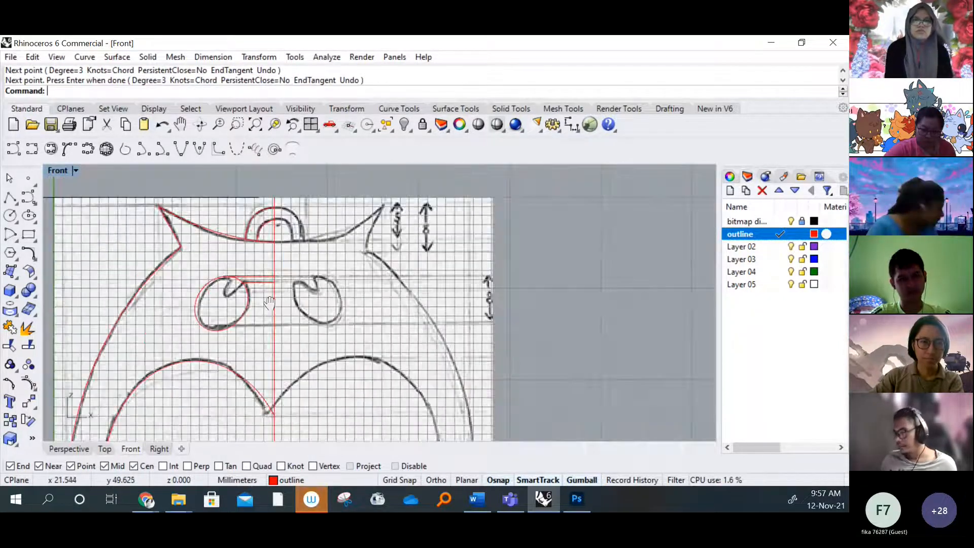
scroll(276, 300, "up", 4)
scroll(276, 301, "up", 2)
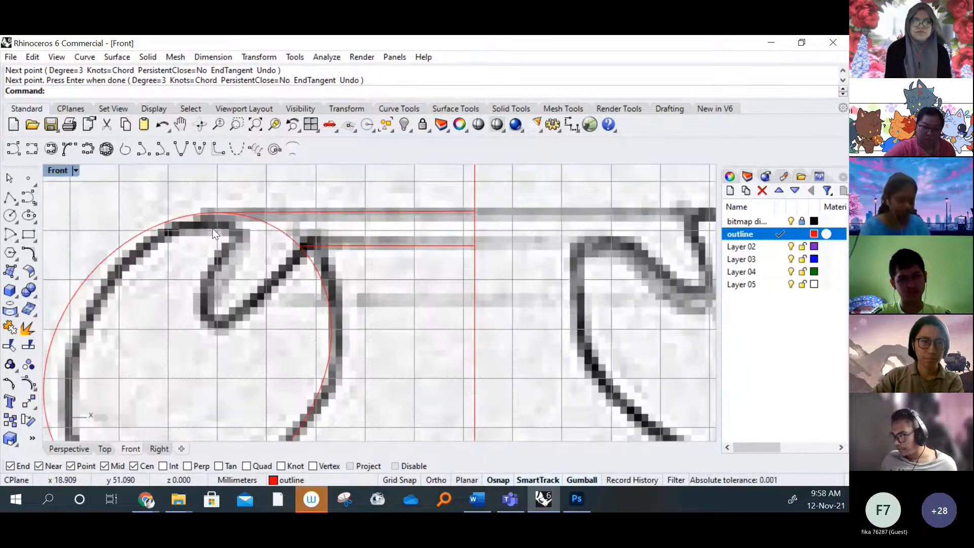
left_click(38, 147)
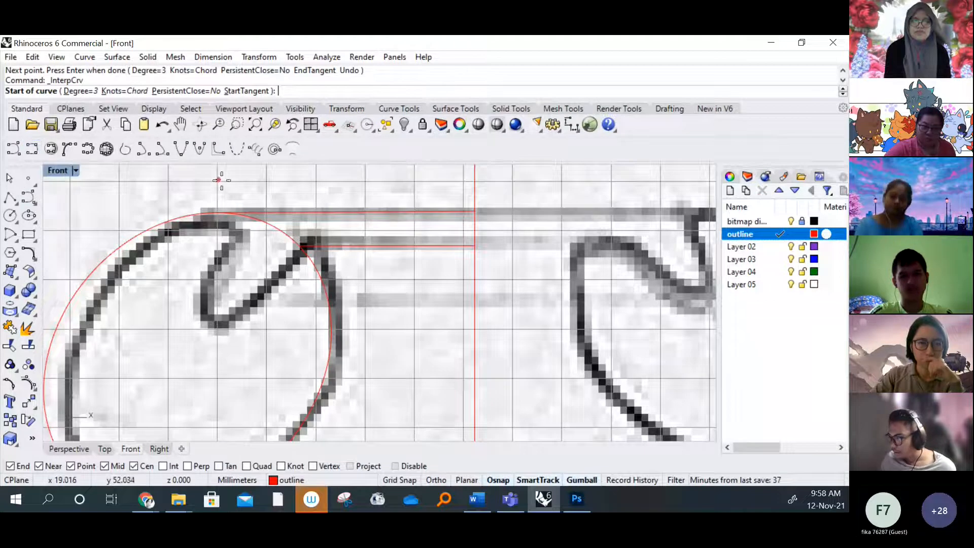
left_click(228, 216)
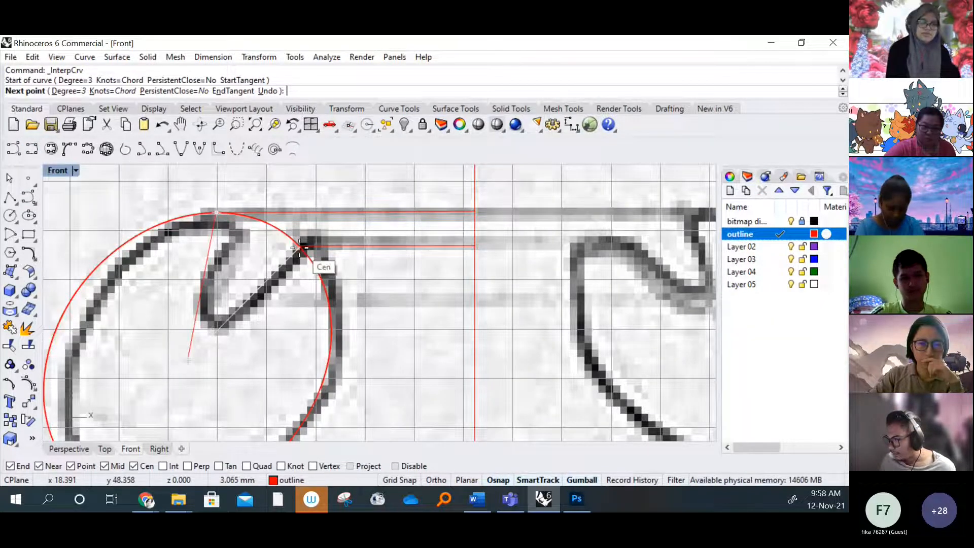
scroll(297, 244, "up", 5)
scroll(297, 245, "down", 5)
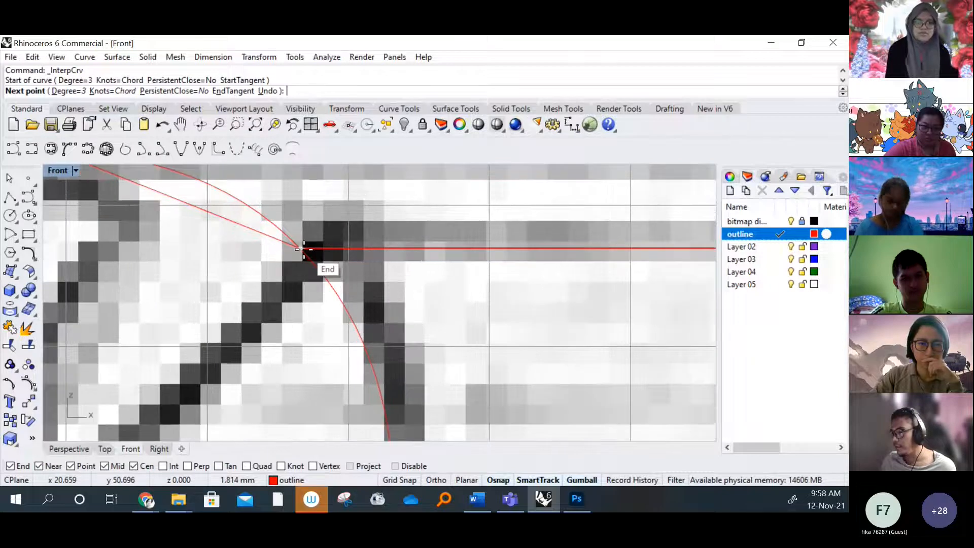
left_click(297, 245)
key("Return")
scroll(284, 239, "down", 3)
Show the short curve's control points and move its two middle points down and left to form the sketched eye notch
left_click(259, 234)
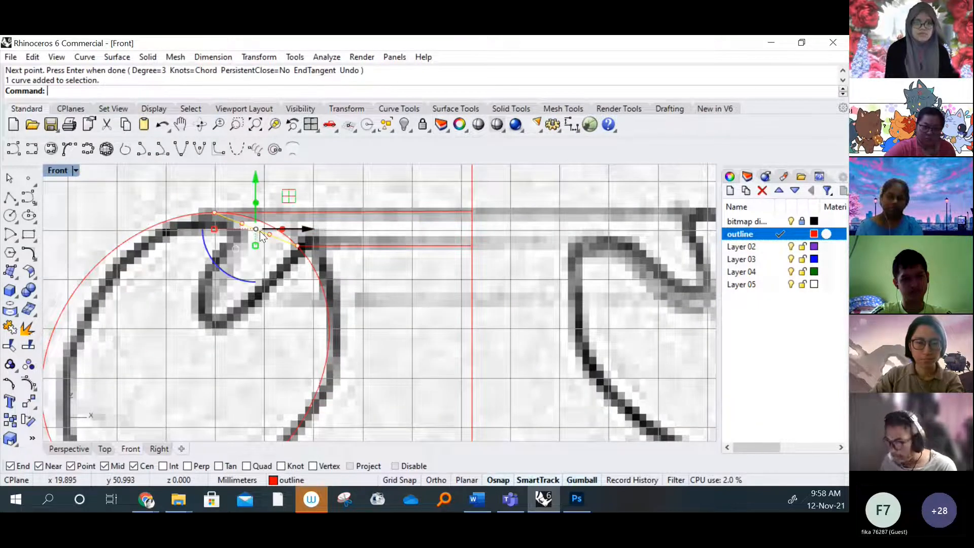
key("F10")
scroll(268, 233, "up", 2)
left_click(269, 233)
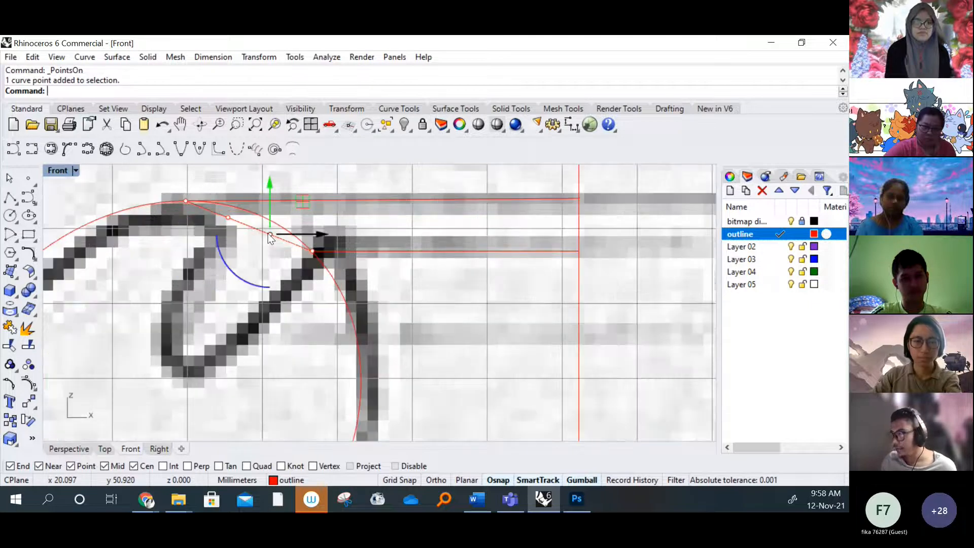
left_click(229, 218, "shift")
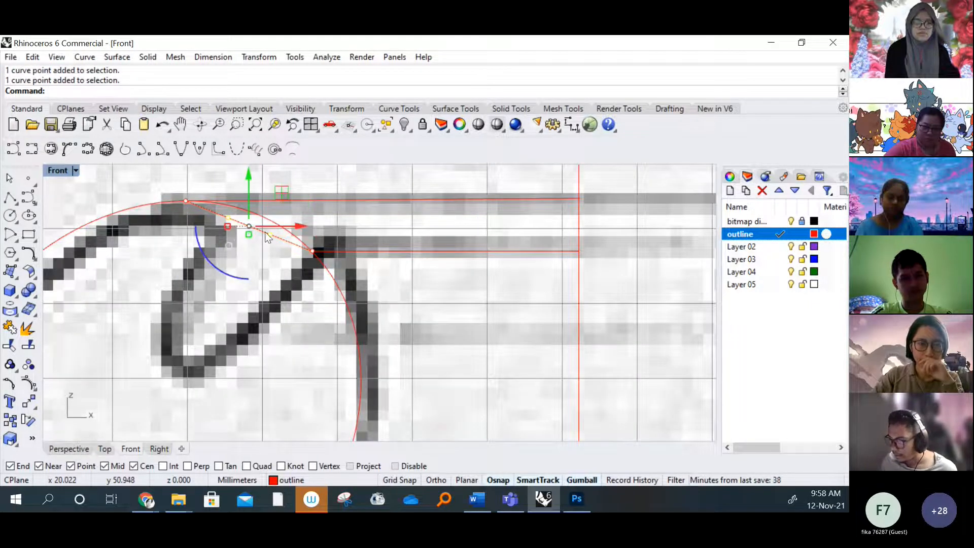
left_click_drag(280, 198, 161, 399)
scroll(251, 343, "down", 3)
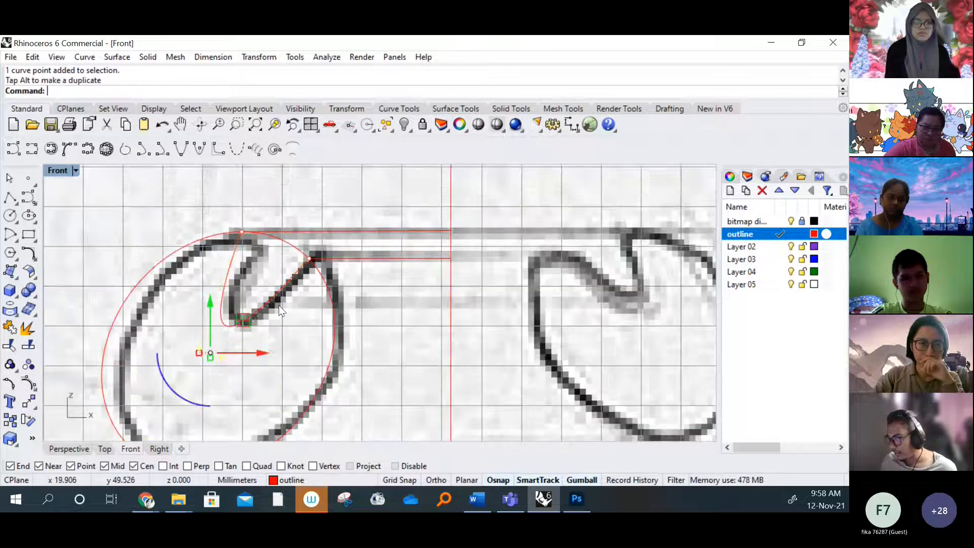
left_click(286, 335)
Review the traced left half against the sketch, covering the ear, hanging loop, eye, heart and zigzag base
scroll(286, 337, "down", 2)
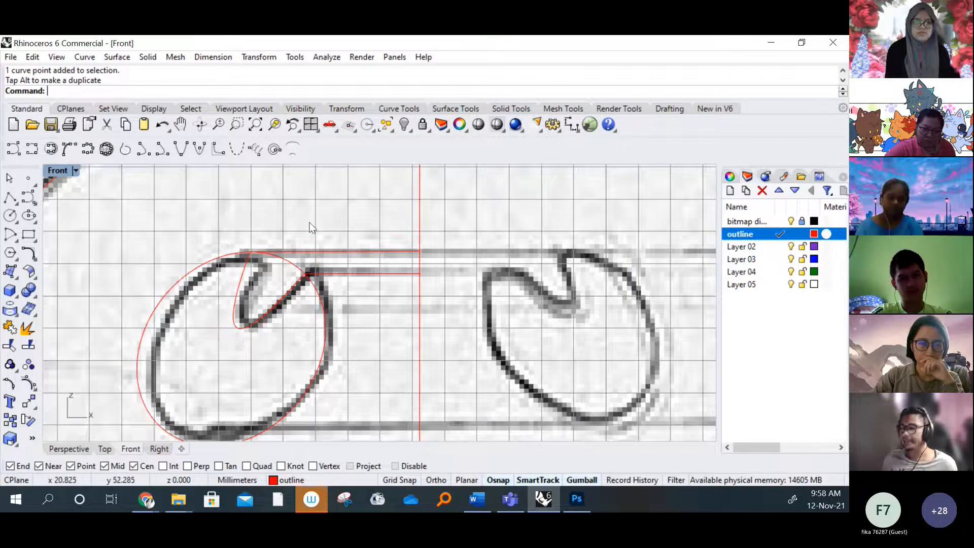
scroll(310, 223, "down", 4)
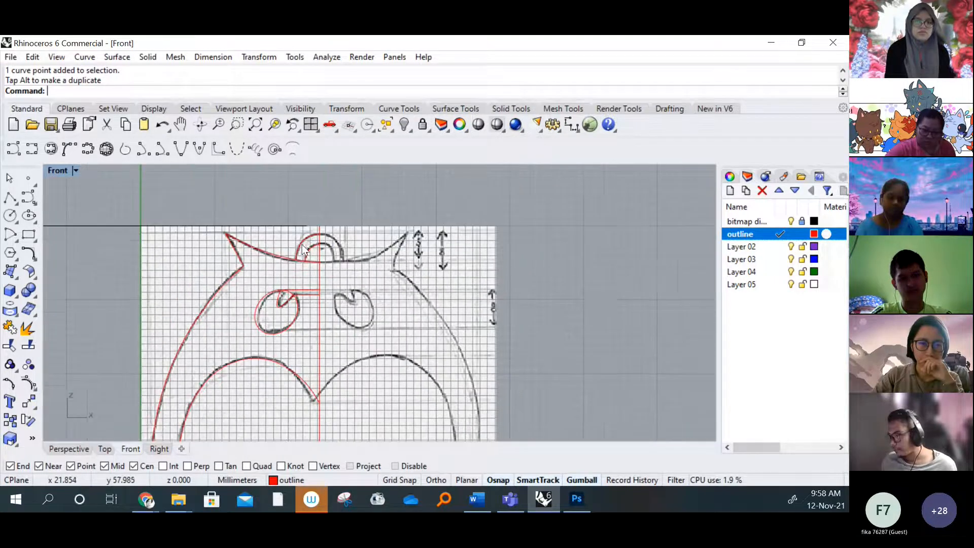
right_click_drag(302, 246, 312, 169)
right_click_drag(284, 324, 294, 206)
right_click_drag(320, 362, 310, 259)
right_click_drag(285, 323, 271, 343)
scroll(272, 331, "up", 10)
scroll(284, 309, "down", 8)
right_click_drag(304, 203, 268, 431)
right_click_drag(330, 213, 284, 270)
scroll(325, 274, "down", 3)
scroll(293, 249, "down", 2)
scroll(213, 281, "up", 2)
scroll(213, 281, "down", 2)
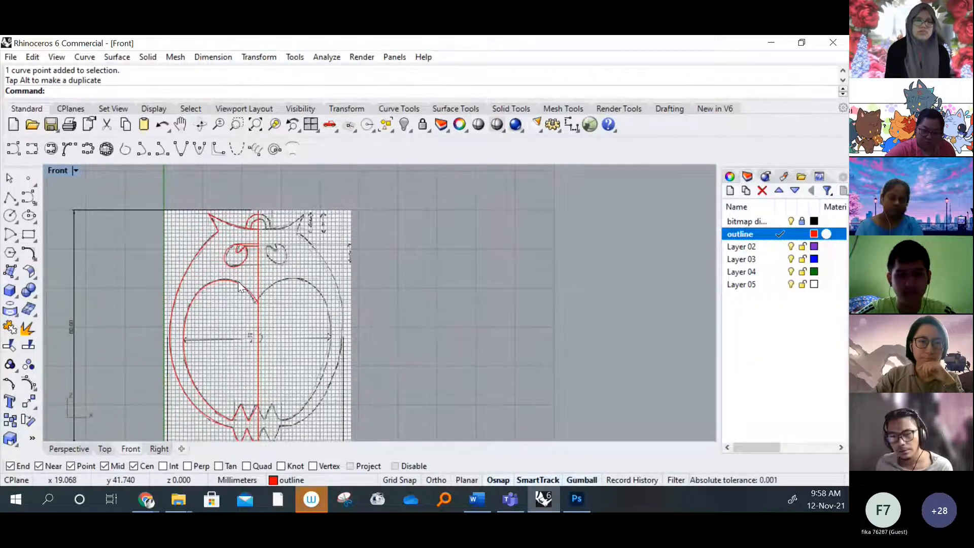
right_click_drag(238, 287, 249, 283)
scroll(278, 205, "up", 6)
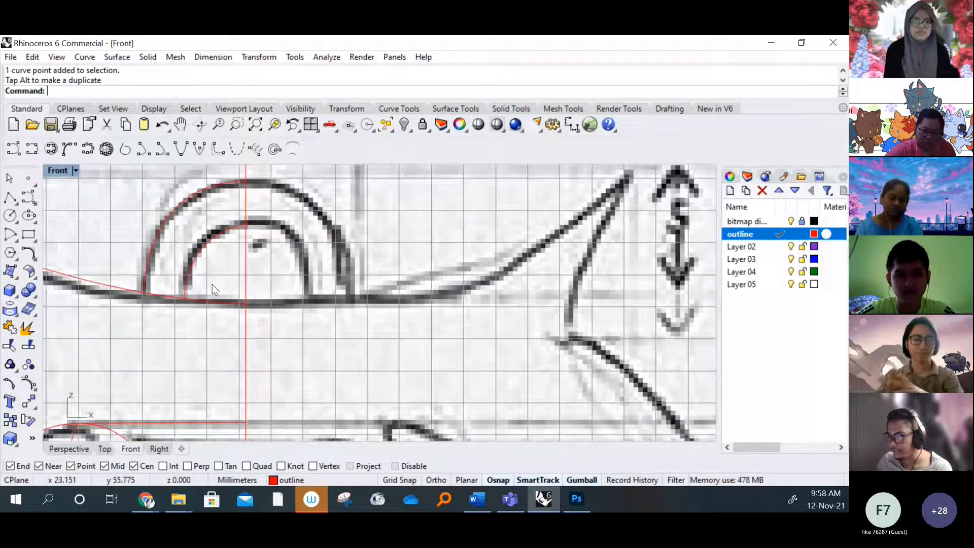
scroll(245, 197, "down", 4)
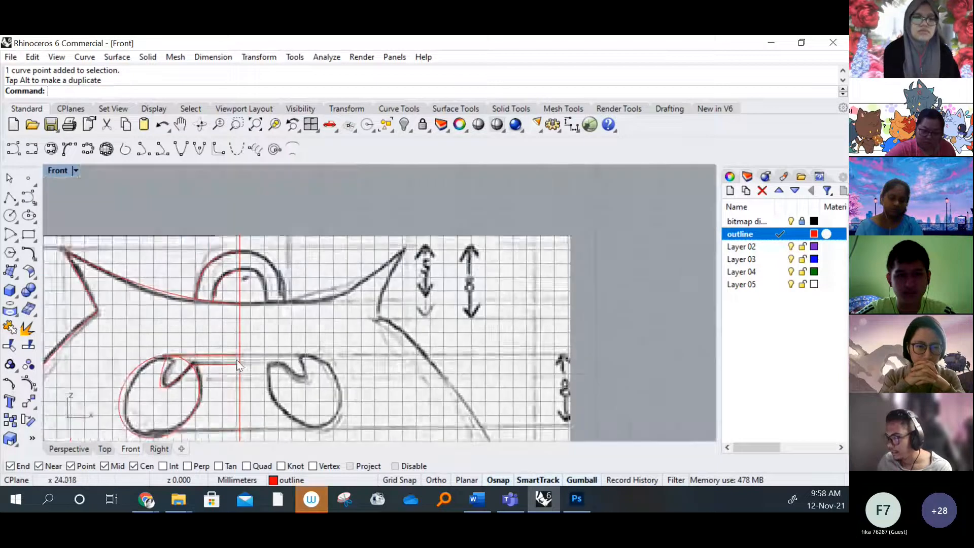
scroll(238, 299, "up", 4)
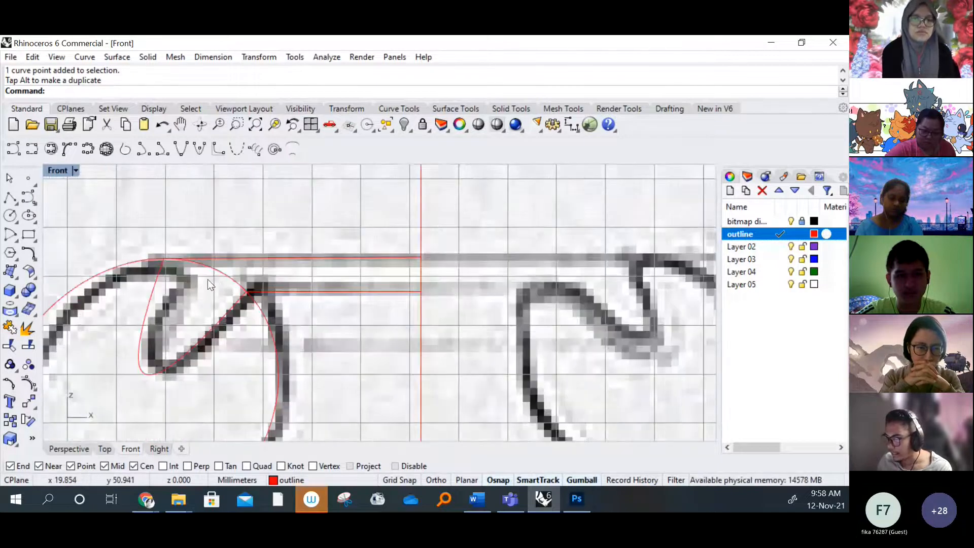
scroll(257, 263, "down", 3)
scroll(257, 263, "down", 6)
right_click_drag(281, 426, 292, 268)
right_click_drag(298, 329, 266, 244)
scroll(279, 297, "up", 6)
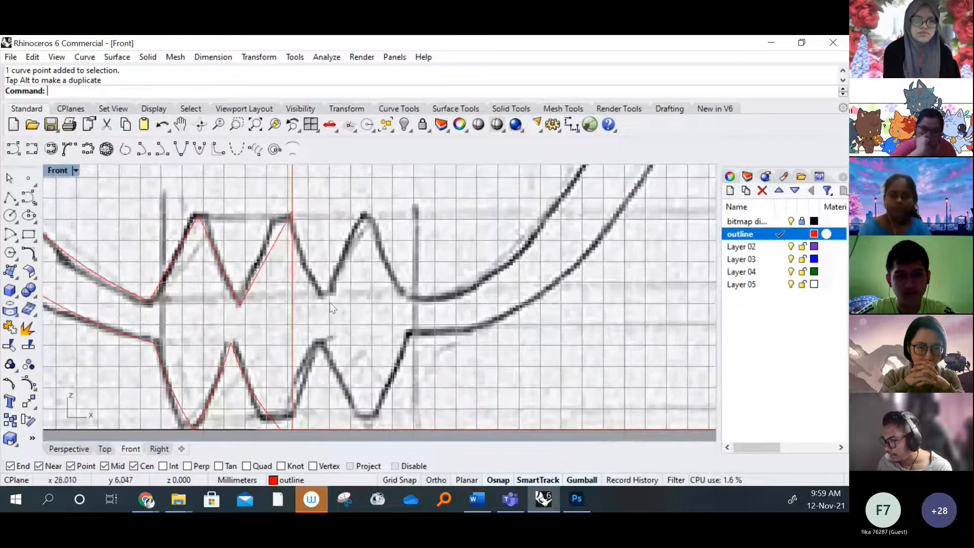
scroll(327, 305, "down", 6)
right_click_drag(257, 298, 274, 337)
mouse_move(261, 189)
right_mouse_down()
mouse_move(264, 261)
mouse_move(282, 315)
right_mouse_up()
scroll(265, 261, "down", 6)
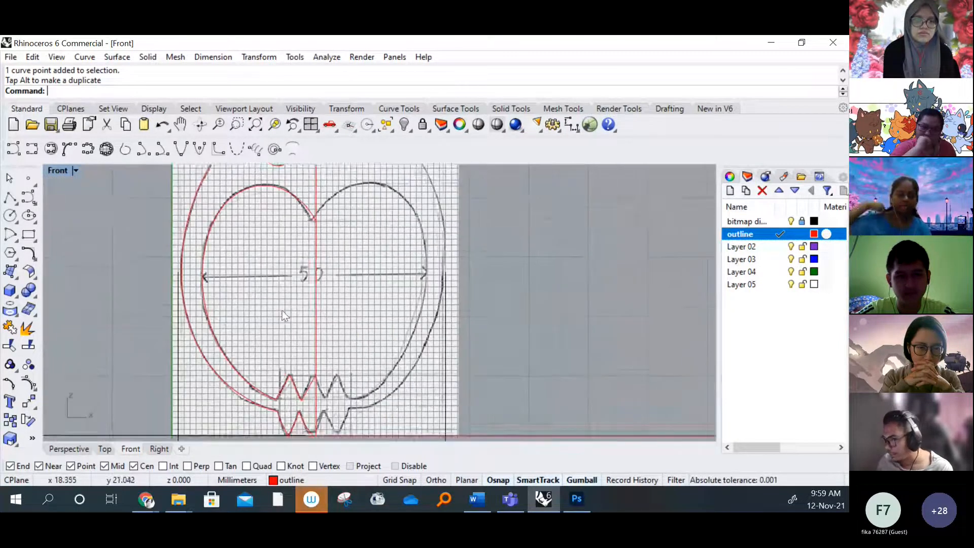
right_click_drag(292, 270, 284, 326)
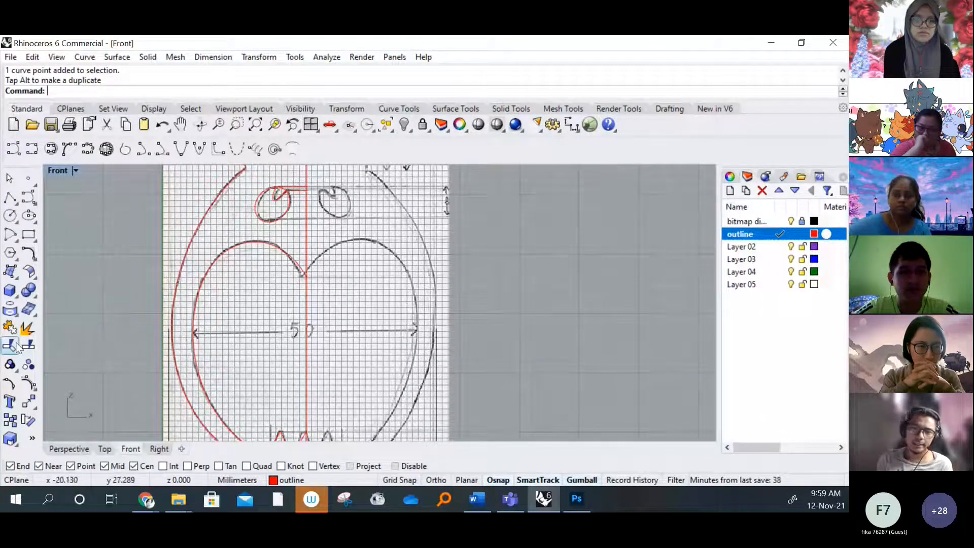
right_click_drag(345, 178, 298, 243)
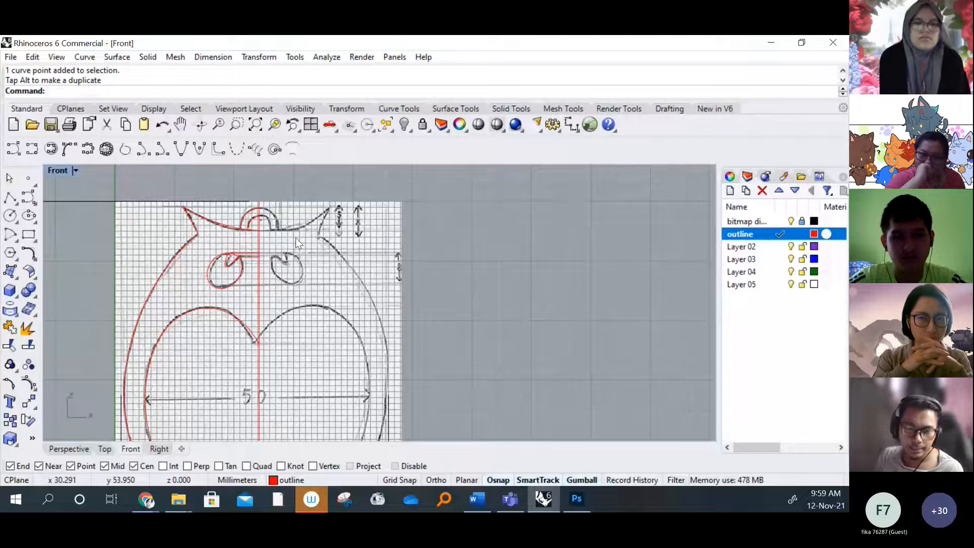
right_click_drag(206, 256, 213, 258)
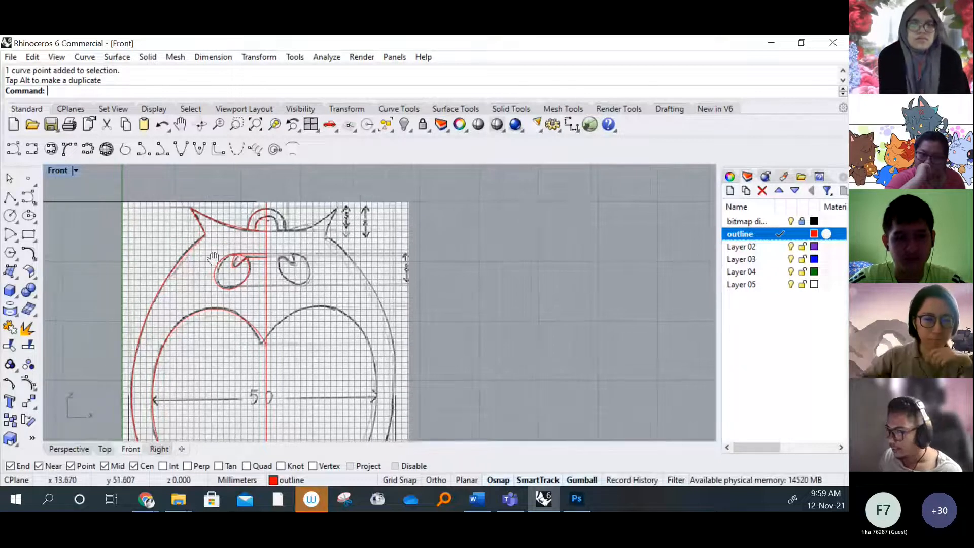
scroll(257, 297, "down", 2)
scroll(257, 297, "down", 1)
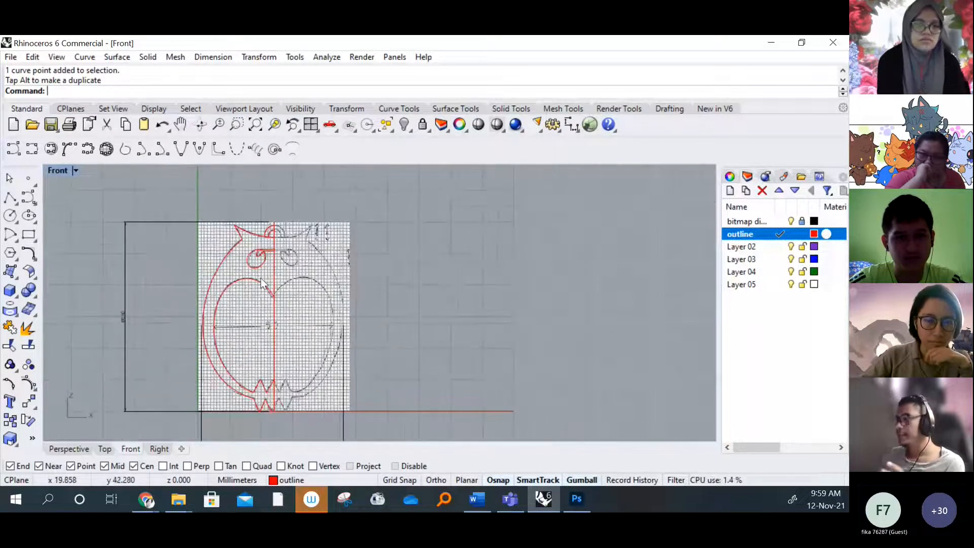
Hide the background bitmap in the Front view
left_click(76, 170)
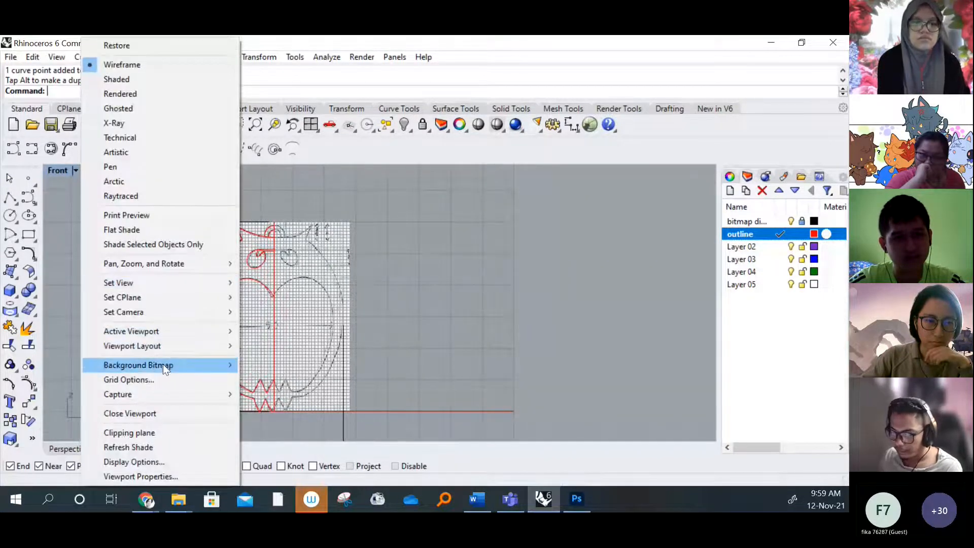
mouse_move(168, 367)
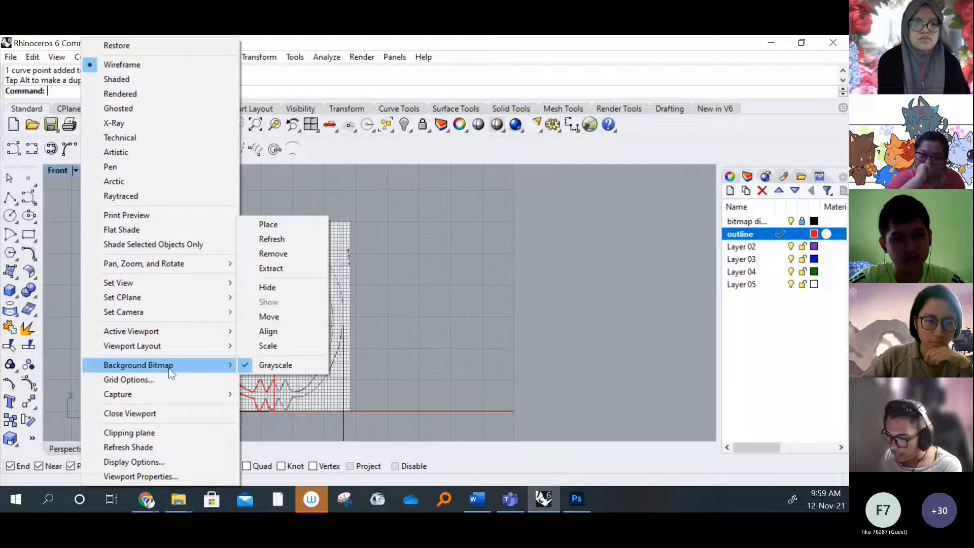
left_click(280, 291)
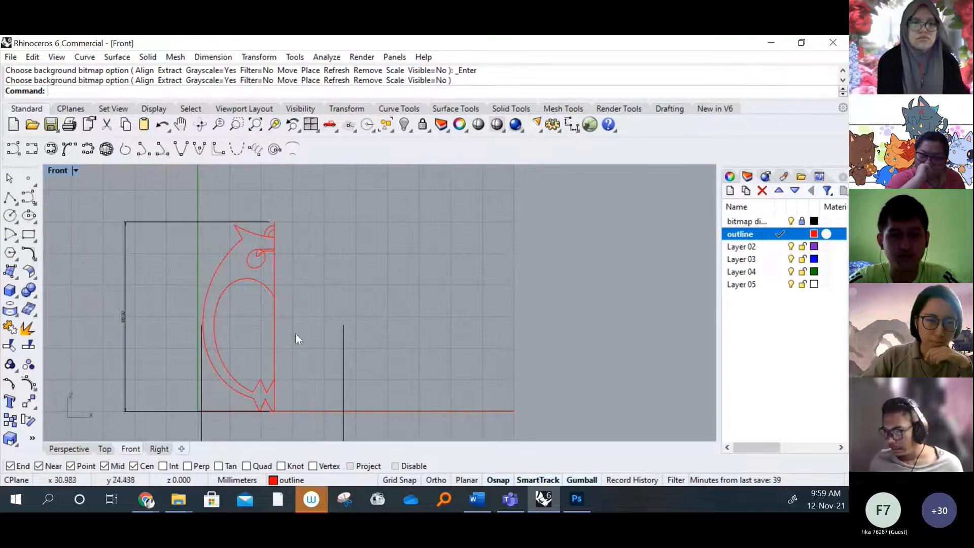
Examine the traced curves without the sketch, from the eye and loop down to the zigzags meeting the centre line
scroll(295, 333, "up", 5)
right_click_drag(218, 248, 264, 222)
scroll(265, 269, "down", 10)
right_click_drag(263, 427, 276, 239)
right_click_drag(282, 389, 284, 326)
scroll(291, 391, "up", 6)
right_click_drag(291, 391, 295, 345)
scroll(278, 357, "up", 2)
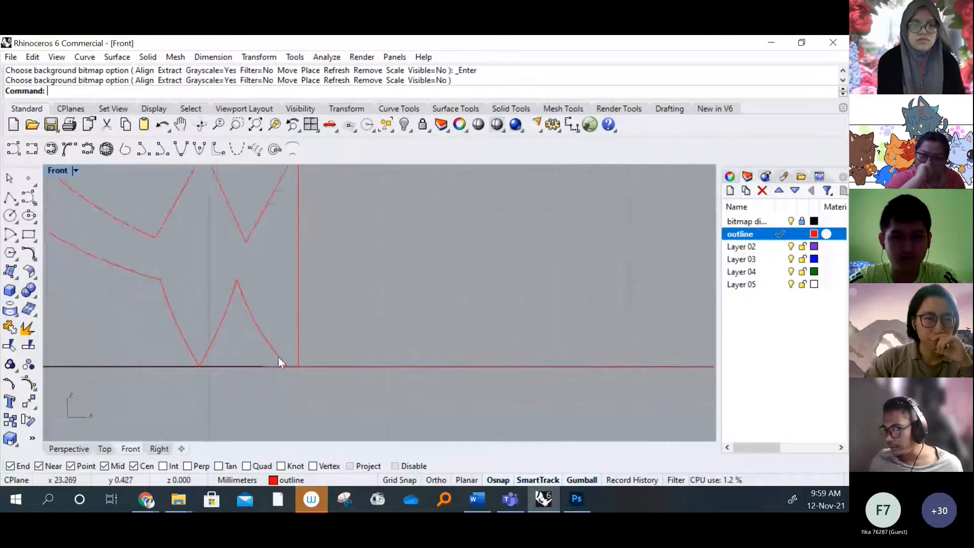
scroll(278, 357, "up", 6)
right_click_drag(245, 178, 291, 331)
right_click_drag(248, 269, 254, 315)
scroll(253, 315, "down", 3)
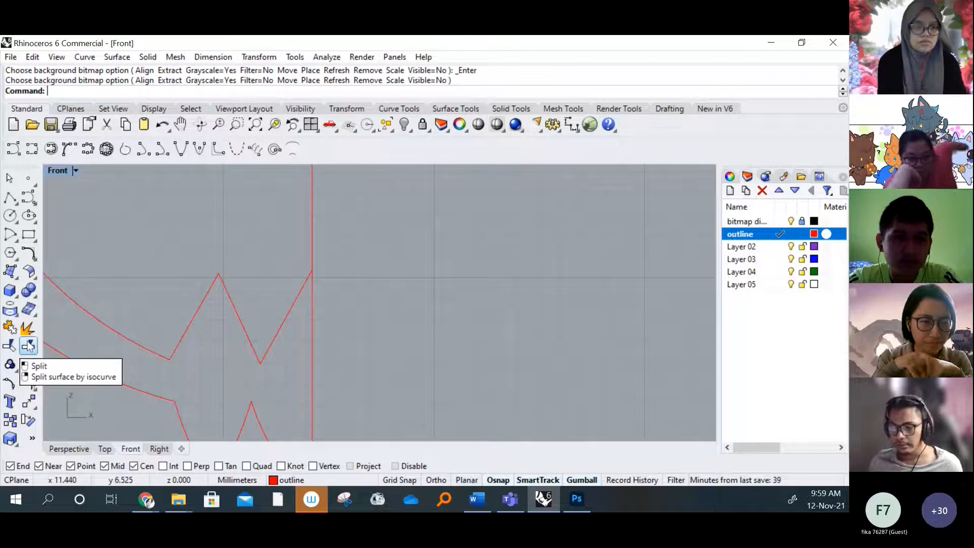
Trim away the eye circle's arc across the notch opening, using the eye circle, notch curve and two horizontal lines as cutting objects
scroll(257, 309, "down", 3)
scroll(257, 310, "down", 6)
right_click_drag(294, 172, 236, 286)
scroll(211, 271, "up", 5)
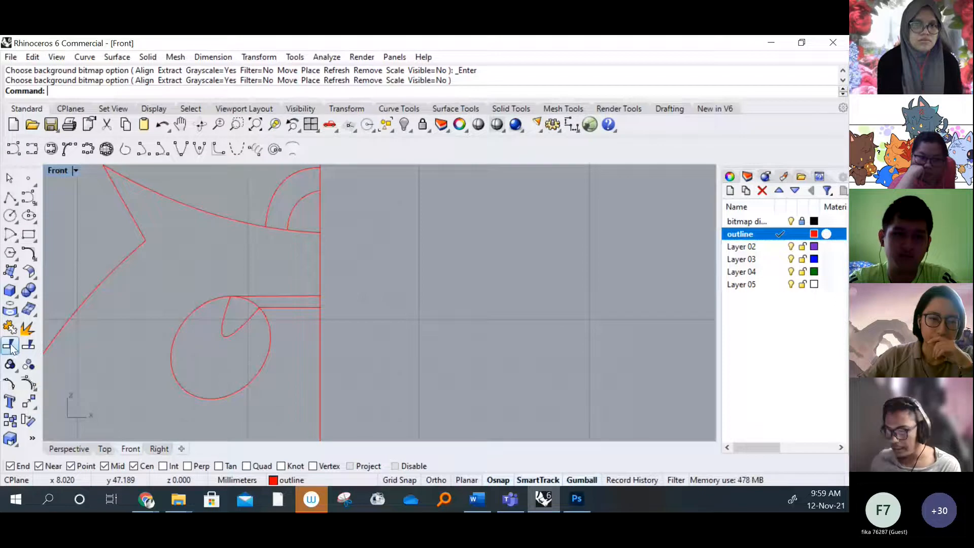
left_click(9, 347)
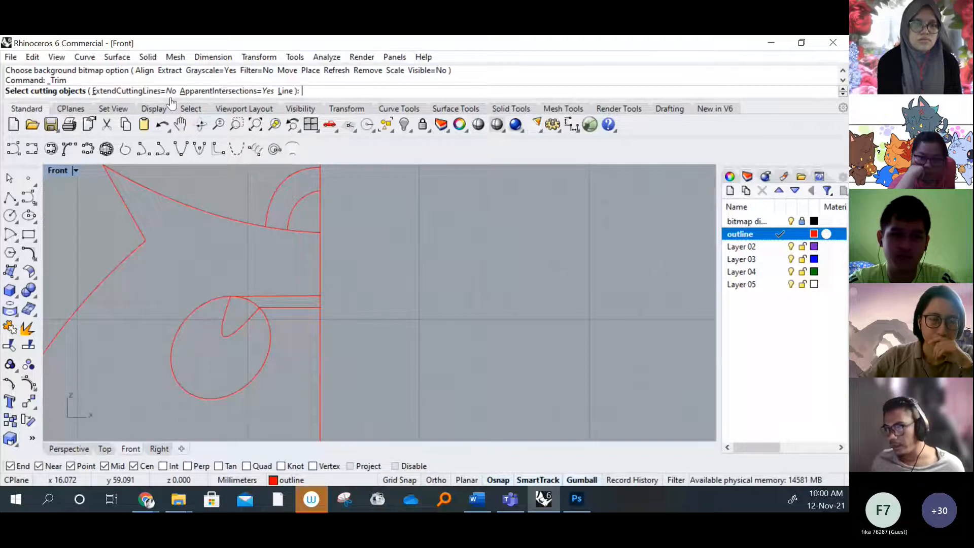
right_click_drag(234, 191, 234, 254)
scroll(235, 253, "down", 4)
scroll(281, 279, "up", 4)
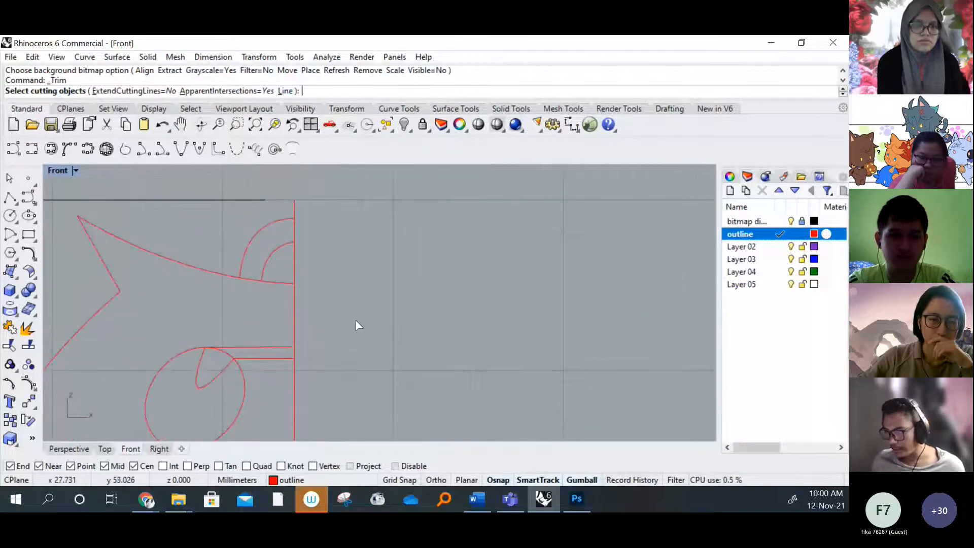
right_click_drag(309, 333, 324, 279)
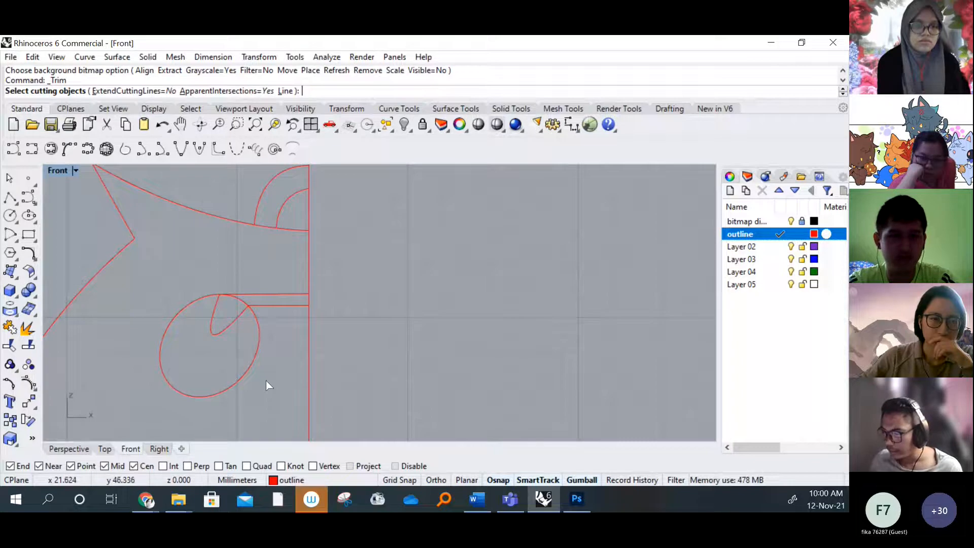
left_click_drag(267, 408, 139, 263)
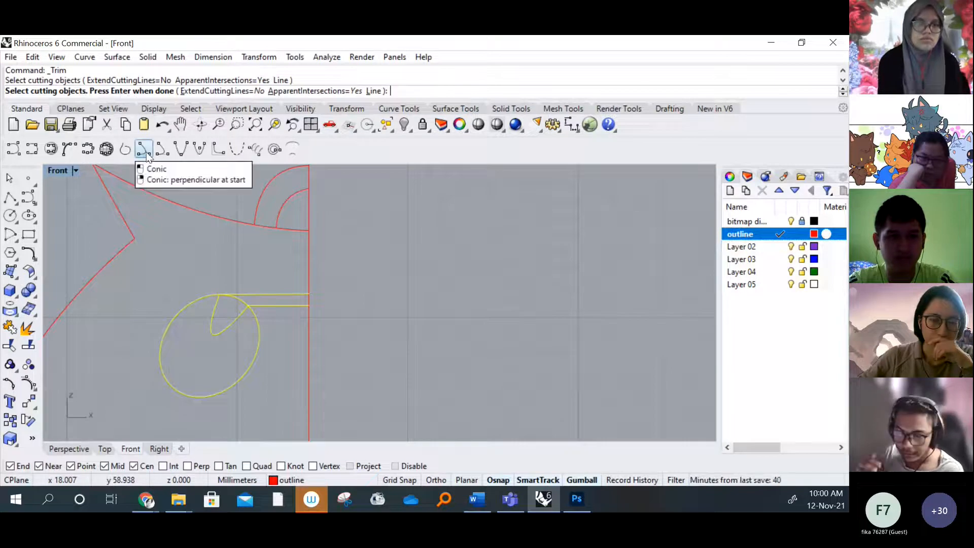
left_click(213, 244)
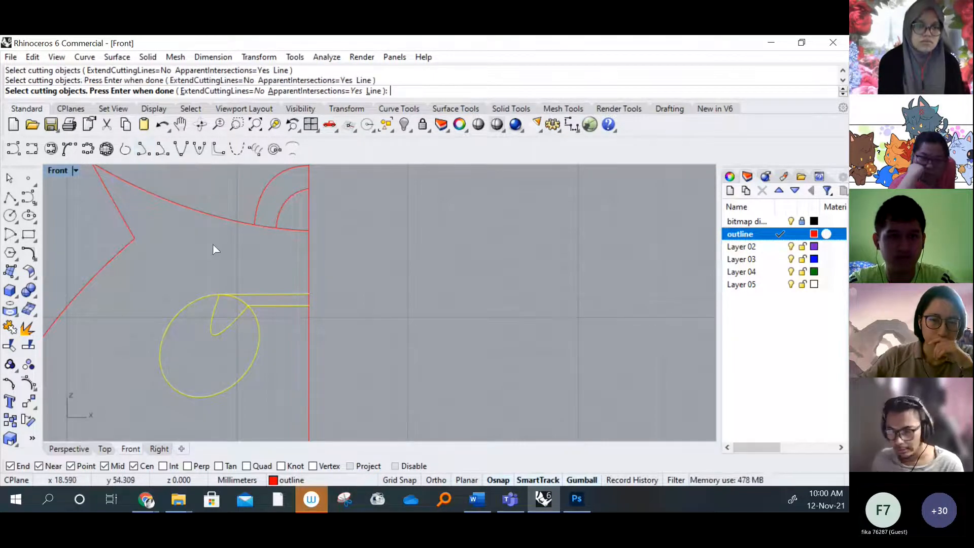
key("Return")
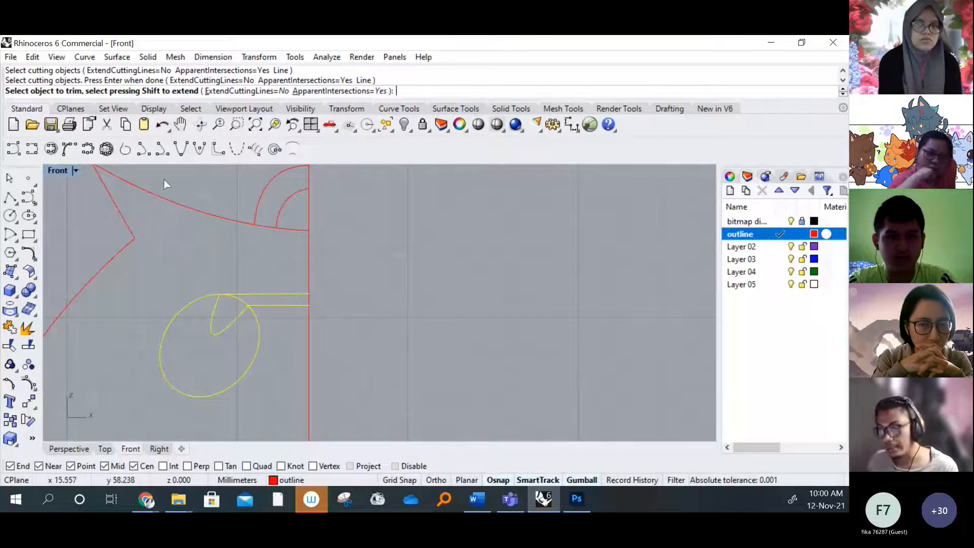
scroll(222, 309, "up", 5)
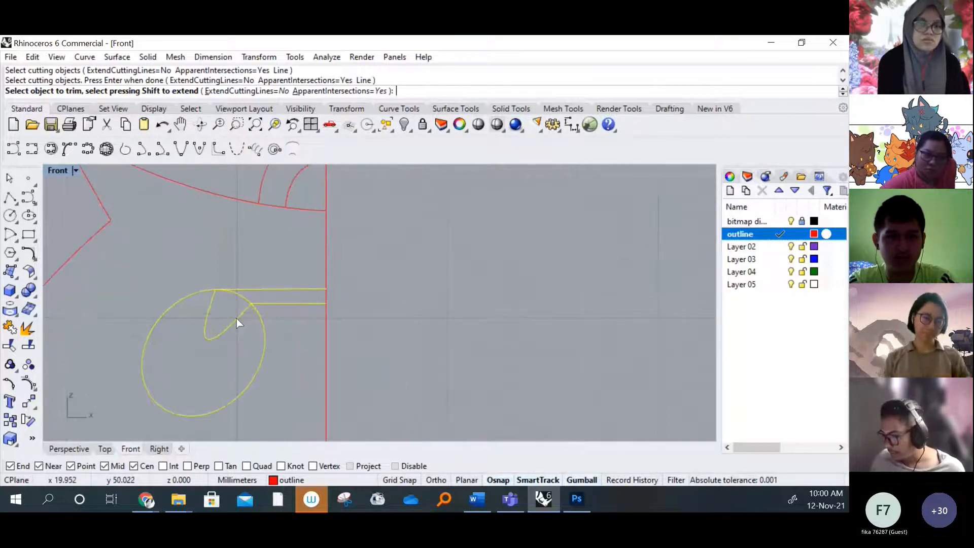
scroll(241, 269, "down", 3)
left_click(249, 273)
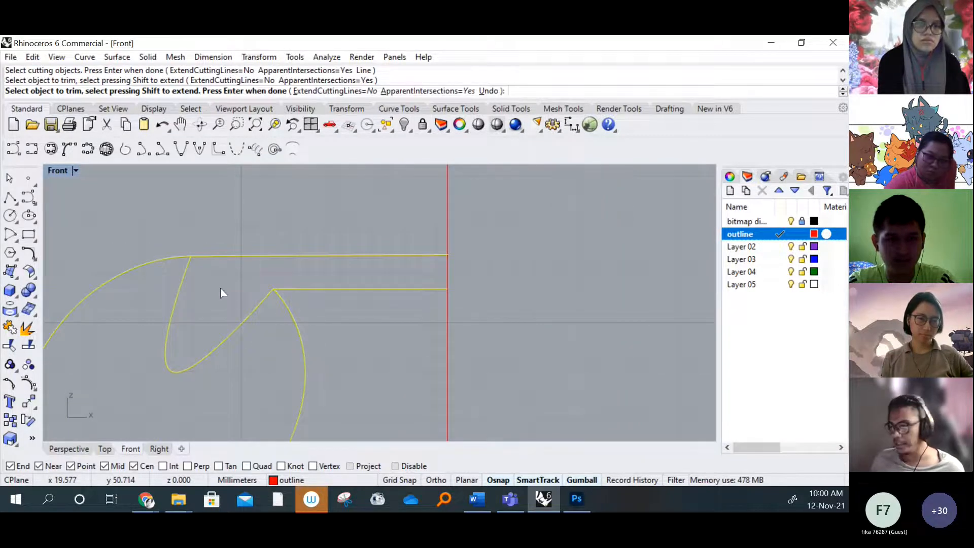
scroll(274, 251, "down", 3)
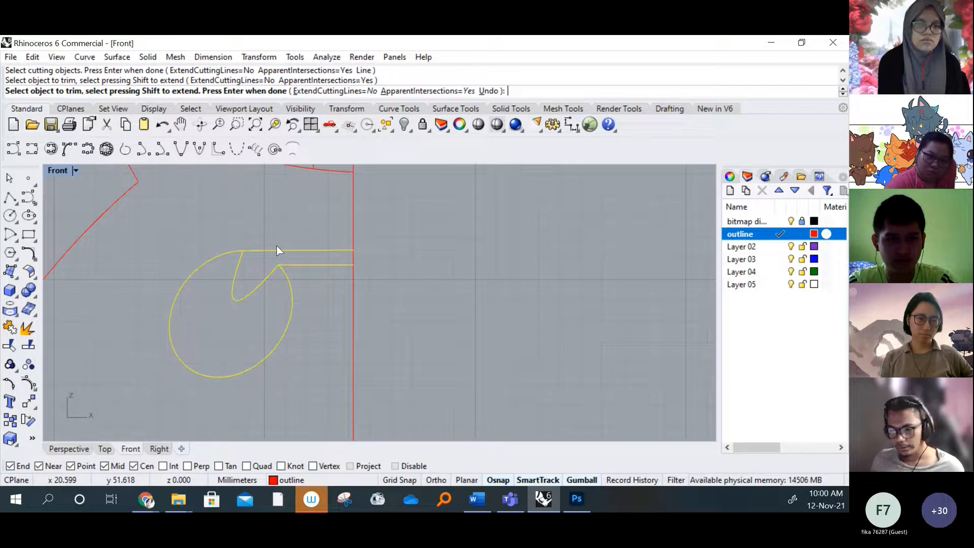
scroll(262, 250, "up", 3)
scroll(266, 259, "down", 2)
key("Return")
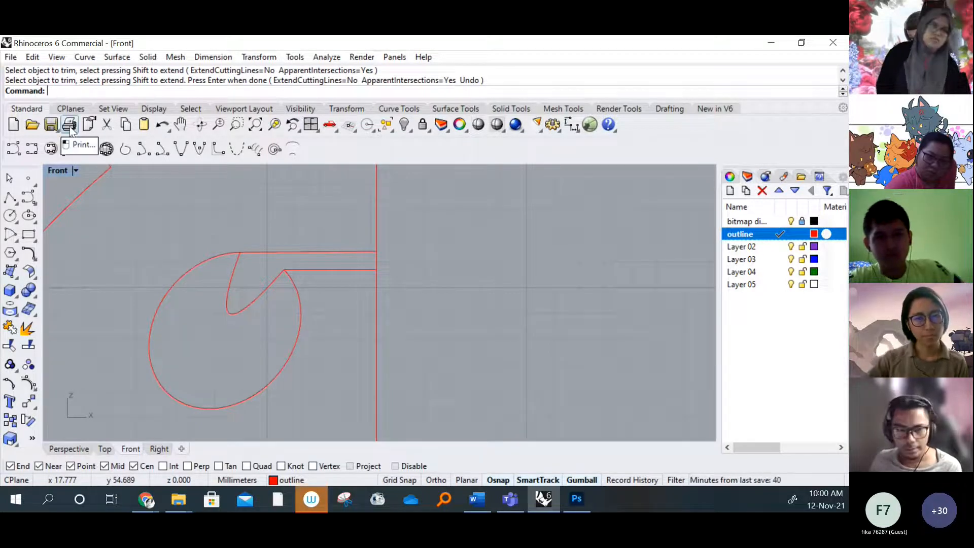
Trim away every centre line segment above the head curve, using the loop arcs, head curve and centre line as cutting objects
scroll(311, 264, "down", 3)
scroll(311, 260, "up", 5)
scroll(231, 299, "up", 1)
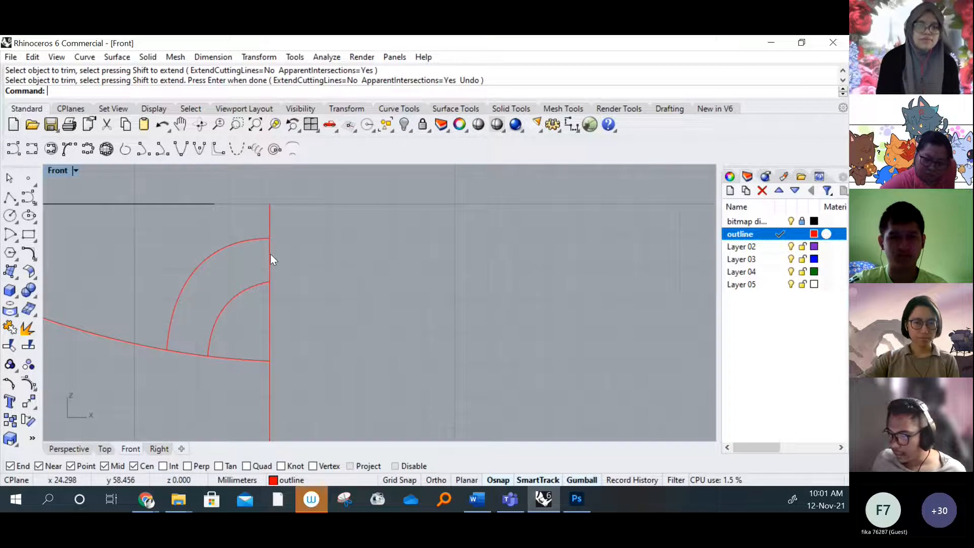
left_click(11, 347)
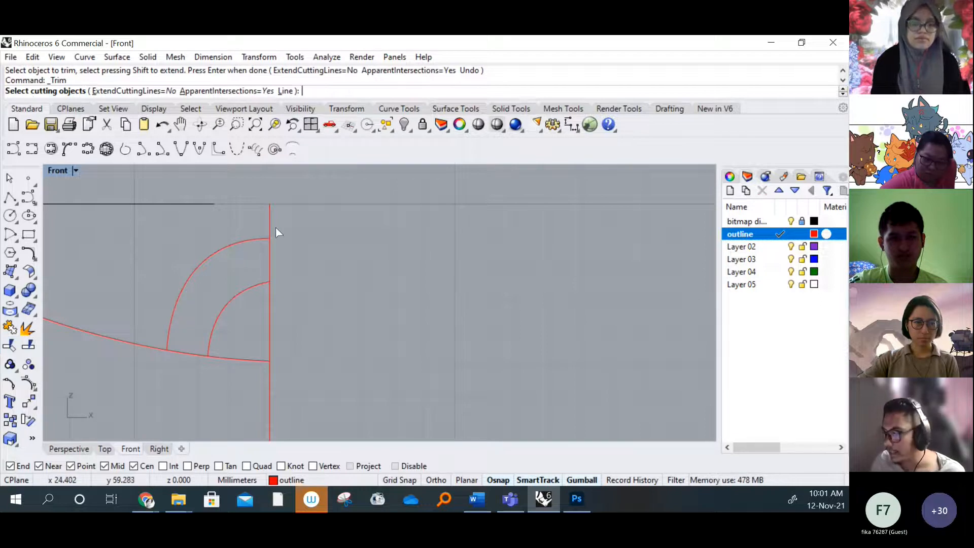
left_click_drag(385, 383, 128, 219)
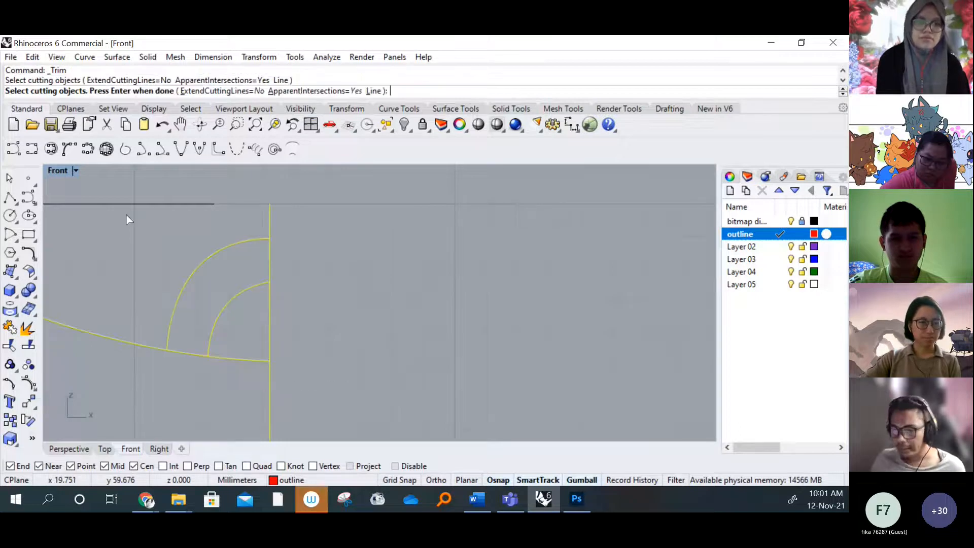
key("Return")
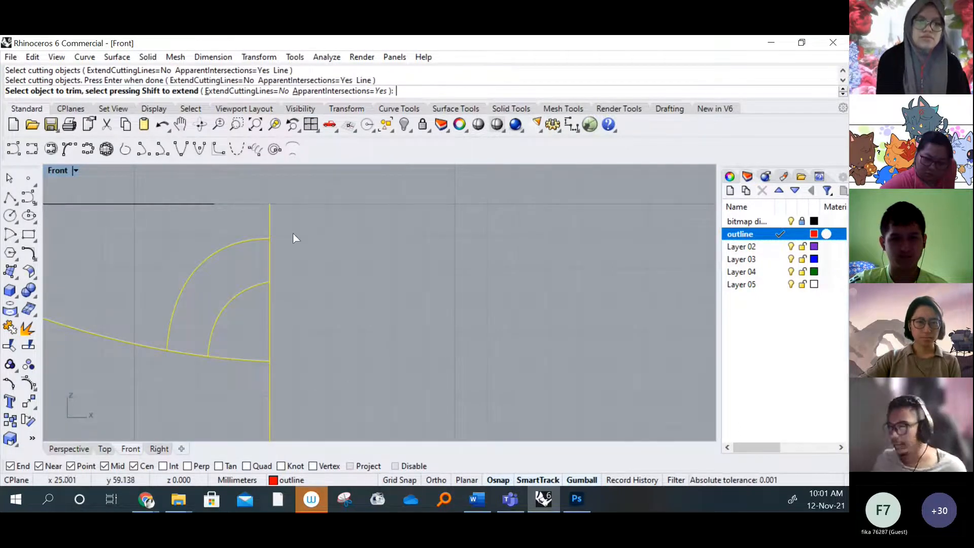
left_click(269, 259)
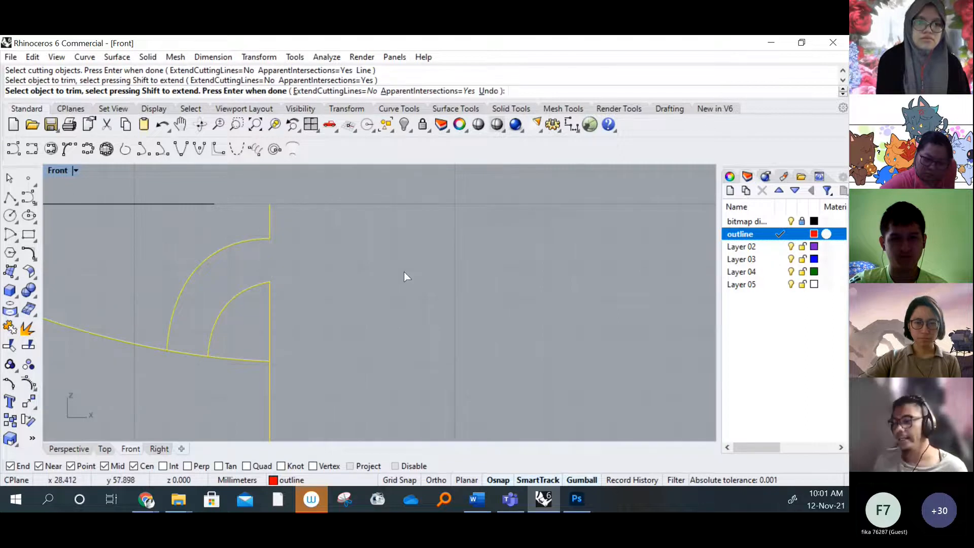
scroll(316, 297, "down", 8)
scroll(315, 292, "up", 8)
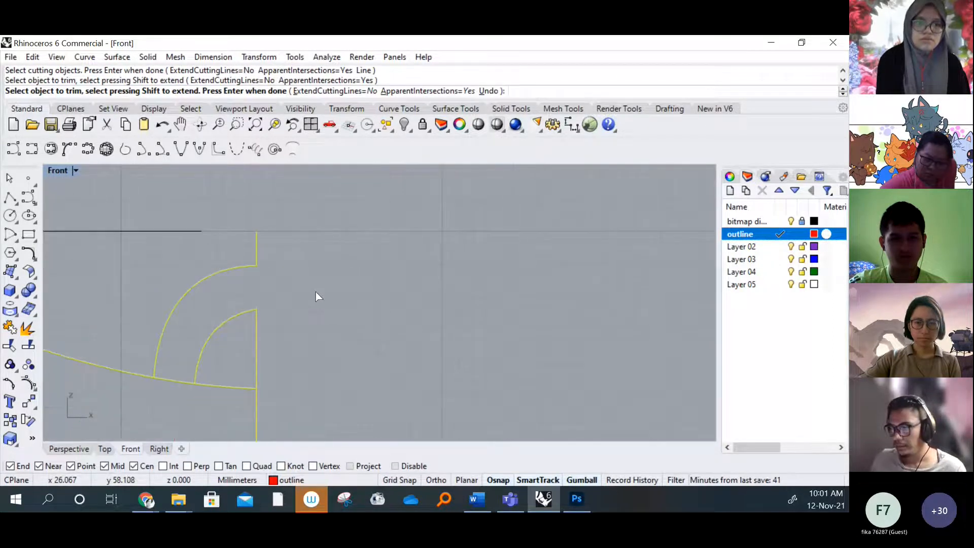
left_click(256, 245)
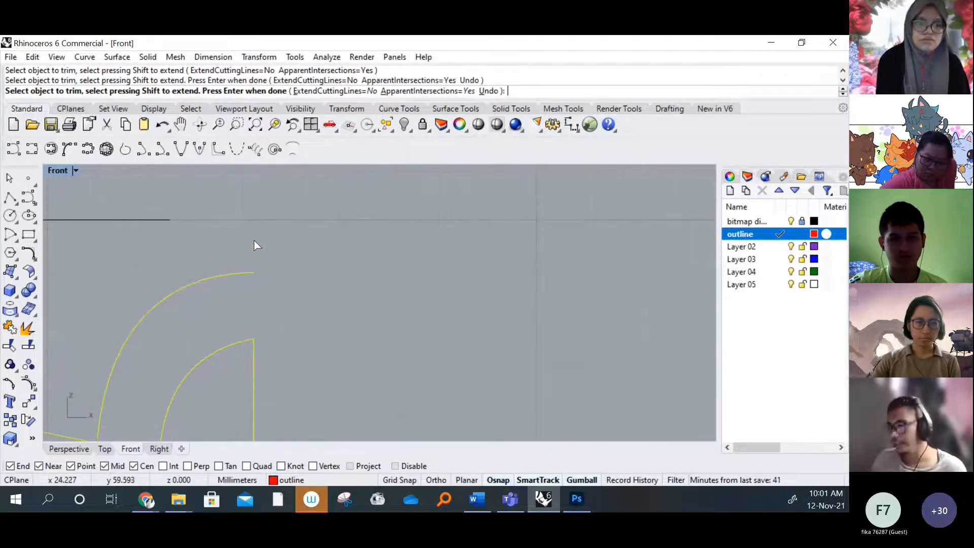
scroll(340, 269, "down", 2)
scroll(350, 284, "down", 2)
scroll(355, 290, "up", 5)
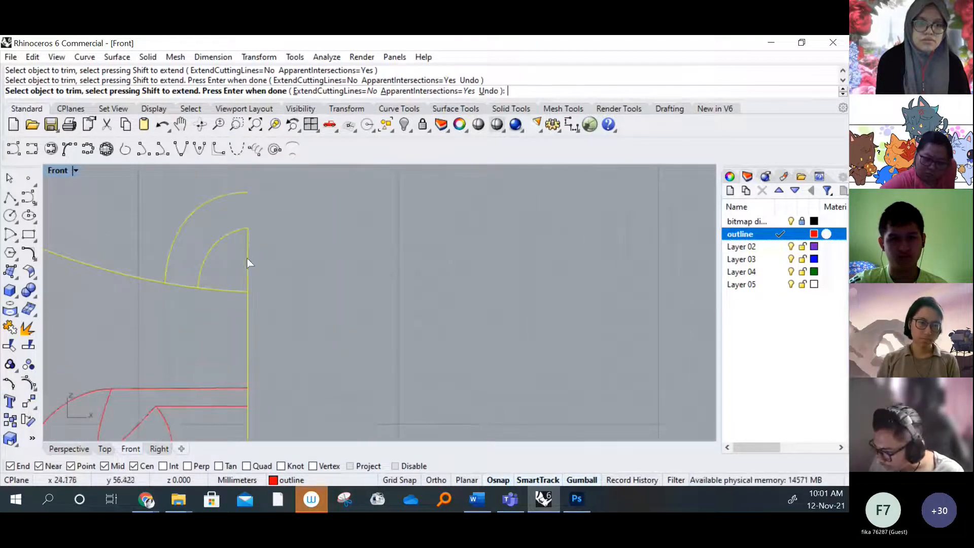
left_click(248, 261)
scroll(311, 237, "down", 3)
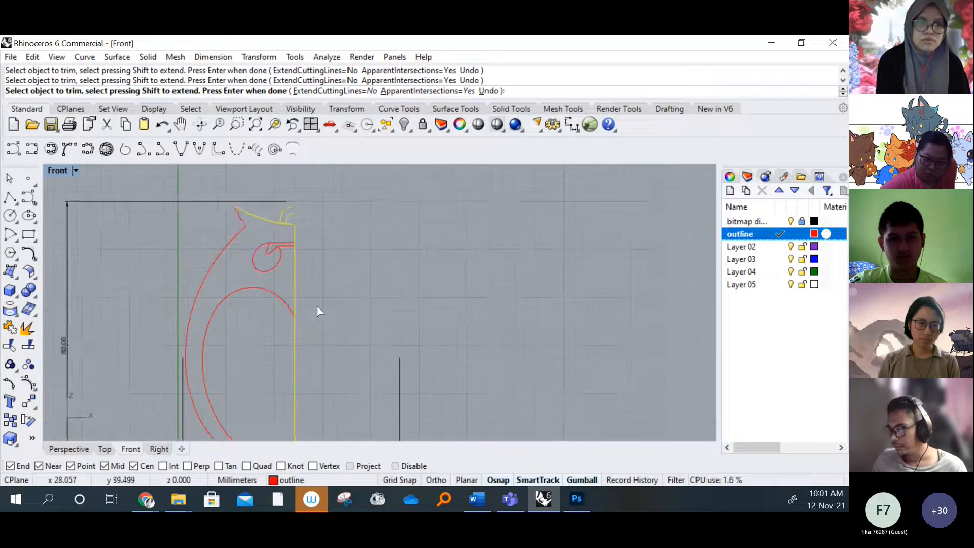
key("Return")
Show the Front view's background bitmap to compare the trimmed loop, eye and centre line with the sketch, and hide it again
scroll(258, 260, "up", 4)
right_click_drag(265, 177, 287, 266)
scroll(240, 251, "up", 8)
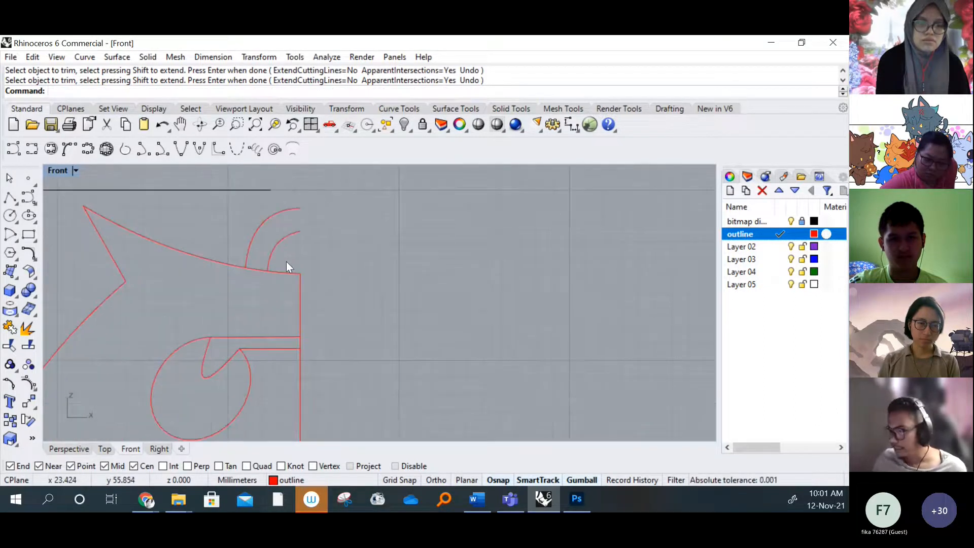
scroll(247, 233, "down", 10)
left_click(76, 171)
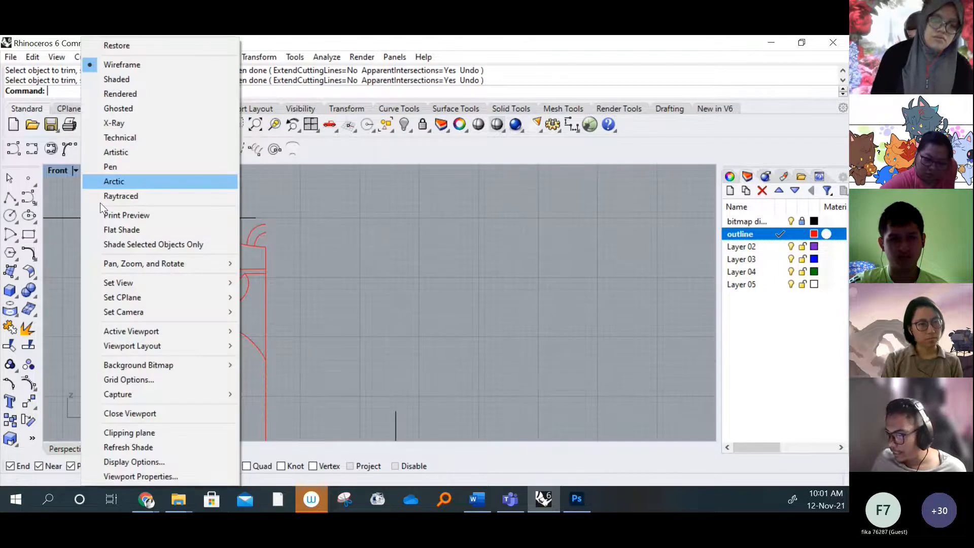
mouse_move(173, 362)
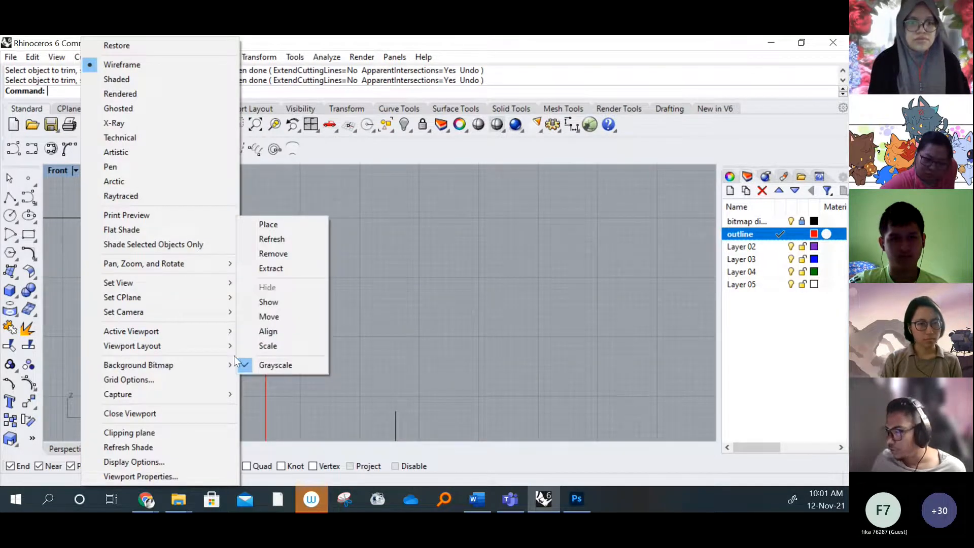
left_click(268, 302)
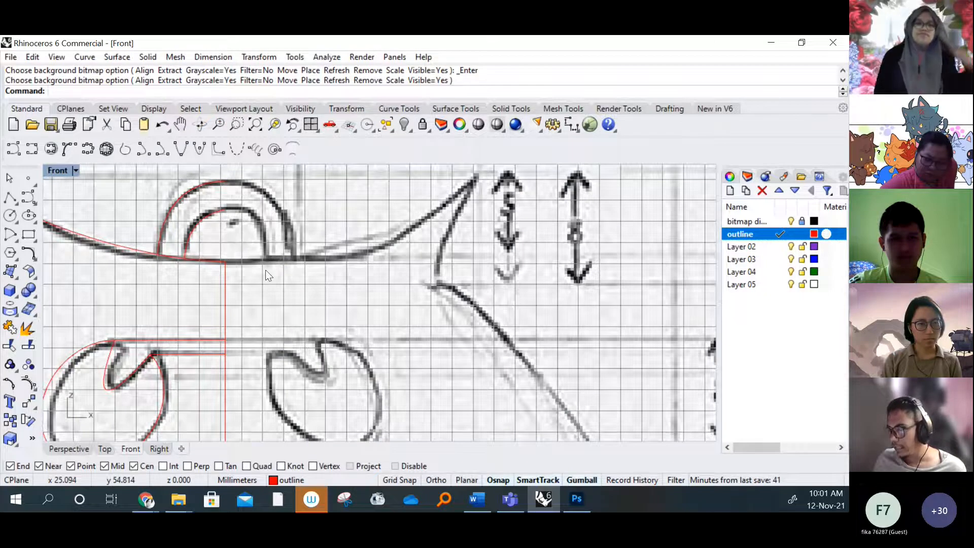
scroll(266, 270, "down", 5)
left_click(226, 290)
left_click(211, 296)
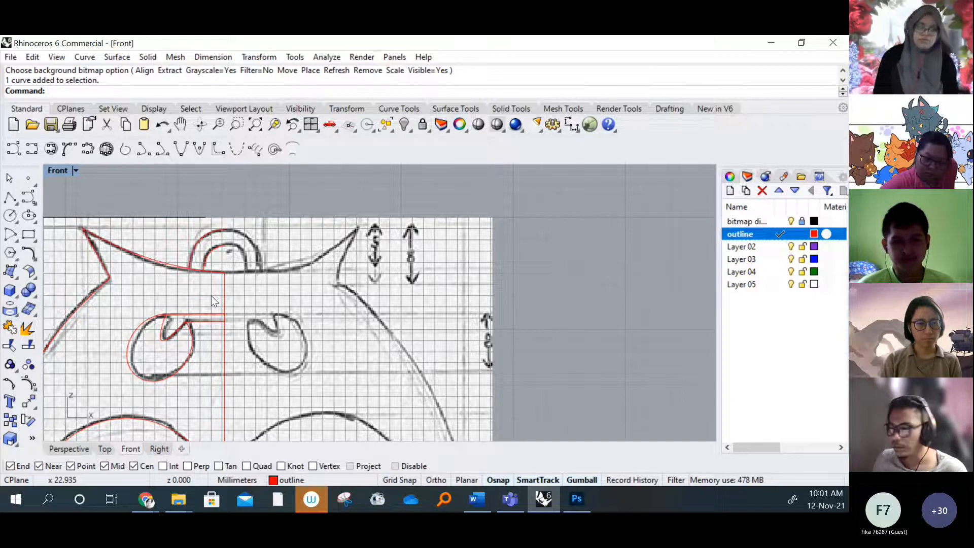
right_click_drag(211, 295, 235, 229)
left_click(80, 170)
mouse_move(201, 367)
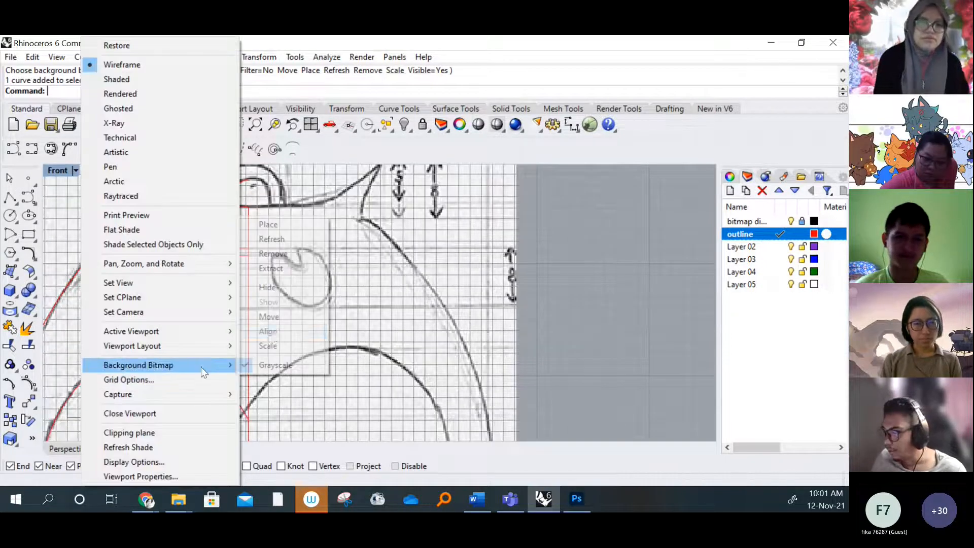
left_click(276, 286)
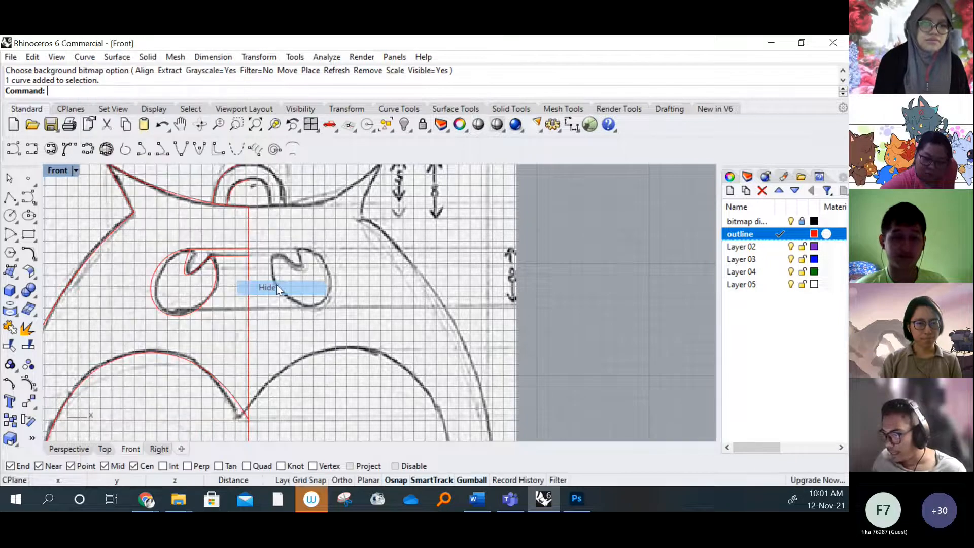
Examine the owl's base where the last zigzag curve and the centre line reach the horizontal axis
scroll(298, 289, "down", 7)
right_click_drag(287, 408, 276, 263)
scroll(264, 343, "up", 2)
scroll(265, 350, "up", 3)
right_click_drag(279, 374, 222, 308)
scroll(210, 357, "up", 4)
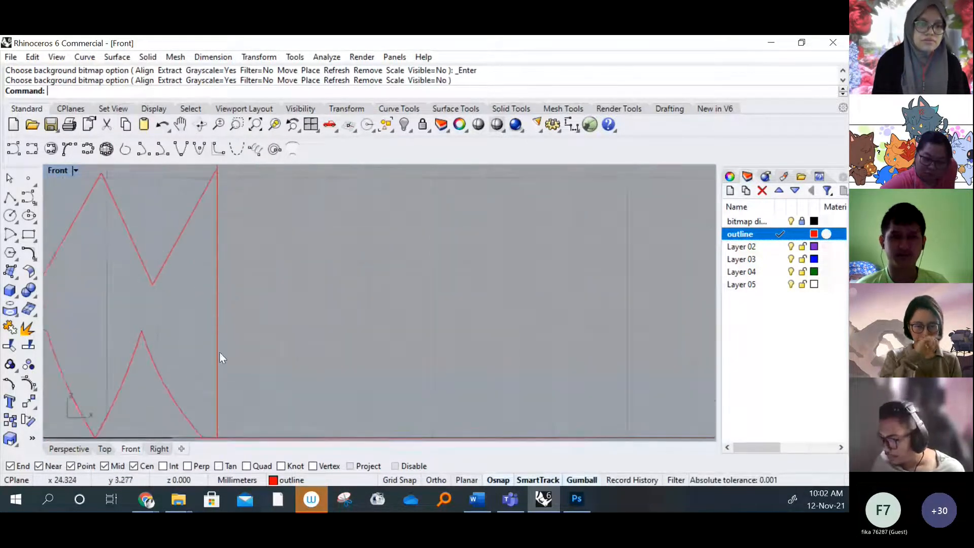
right_click_drag(228, 421, 268, 343)
scroll(197, 346, "up", 4)
scroll(265, 341, "down", 5)
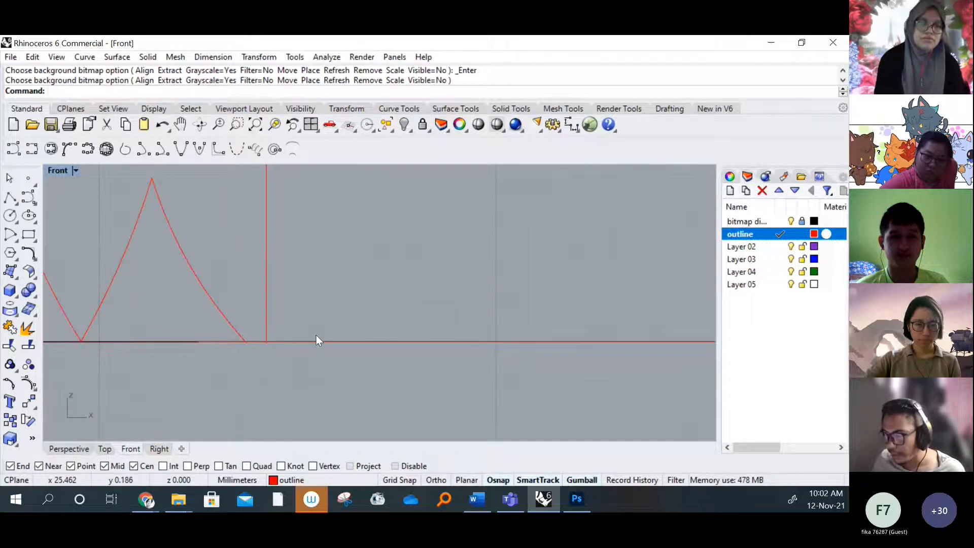
scroll(244, 342, "up", 3)
left_click(244, 341)
left_click(306, 346)
left_click(272, 381)
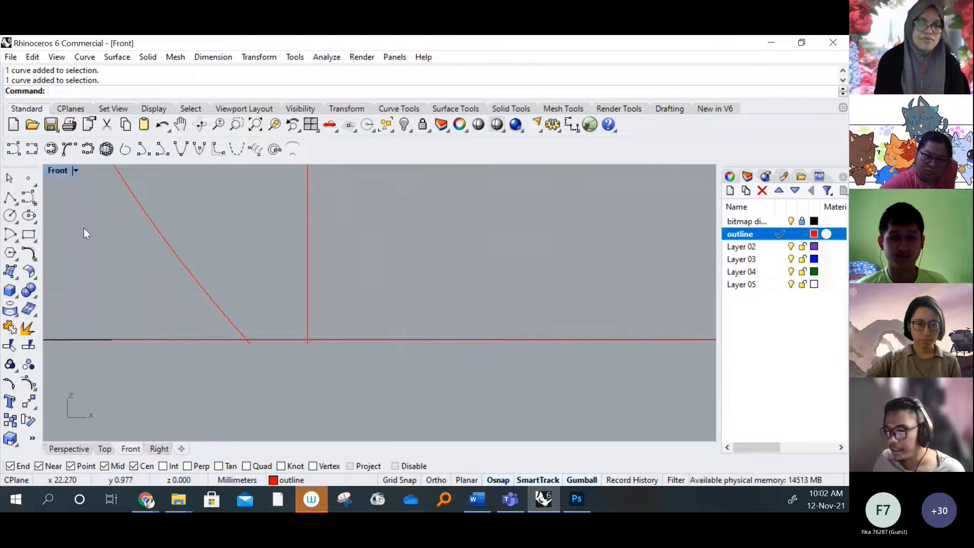
Draw a straight interpolated curve about 0.5 mm long from the last zigzag's lower end to the centre line's lower end
left_click(32, 150)
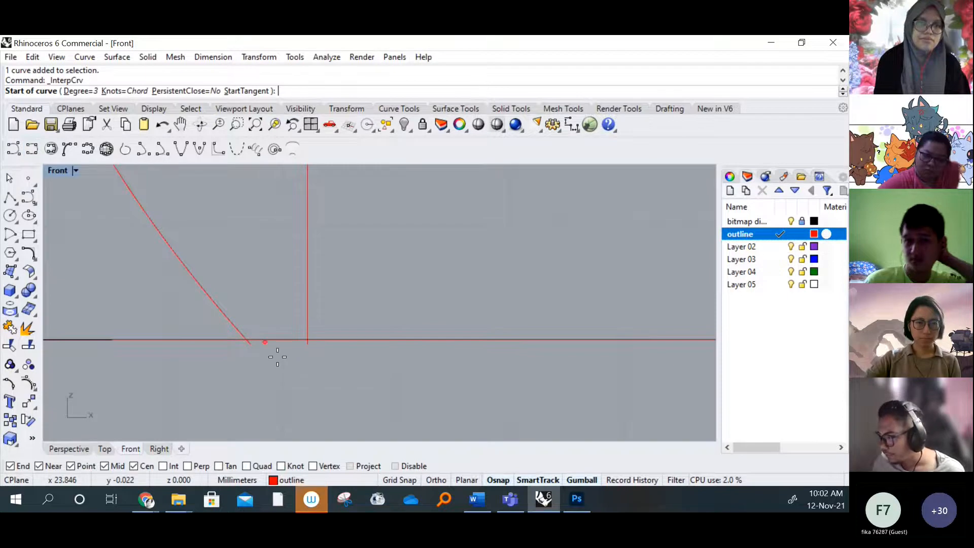
scroll(269, 379, "up", 2)
middle_click(267, 379)
left_click(246, 334)
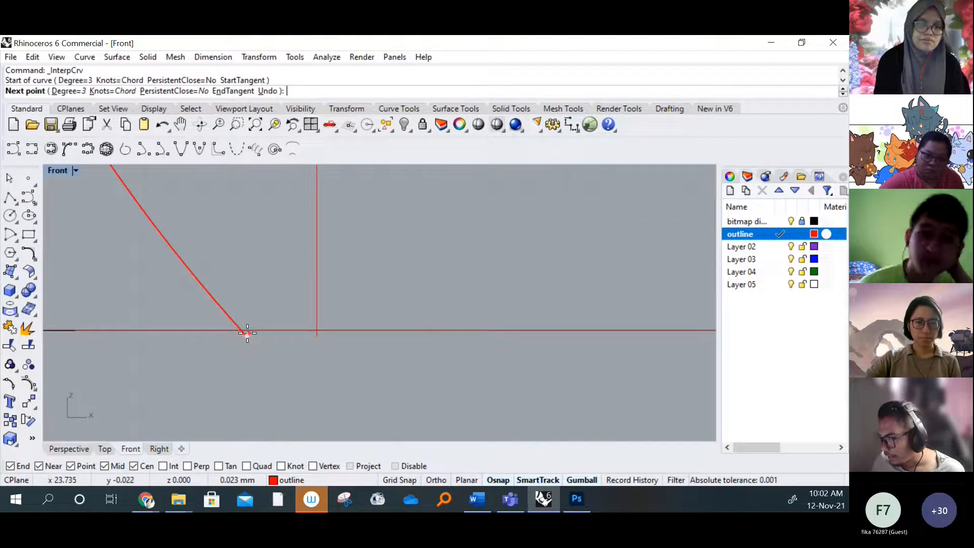
scroll(247, 334, "up", 3)
left_click(236, 322)
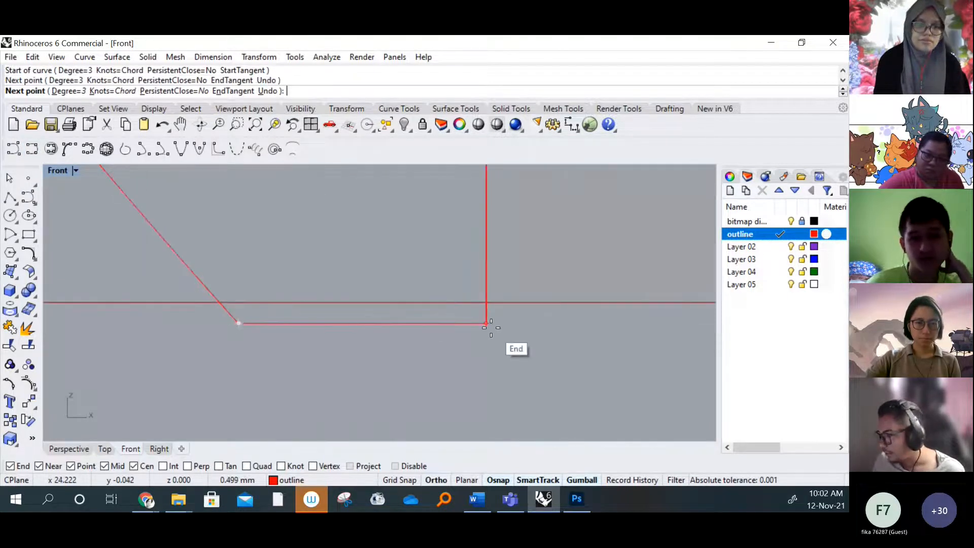
left_click(487, 324)
key("Return")
Trim away the centre line segment between the head line and the eye's top line, using both lines and the centre line as cutting objects
scroll(327, 330, "down", 3)
scroll(309, 370, "down", 4)
right_click_drag(315, 365, 263, 365)
scroll(279, 257, "up", 3)
scroll(266, 221, "up", 5)
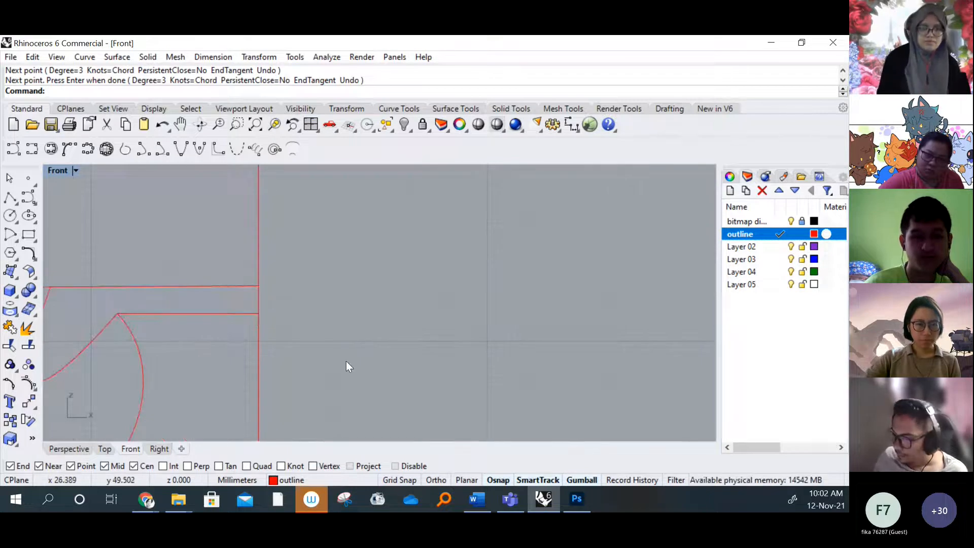
left_click(11, 344)
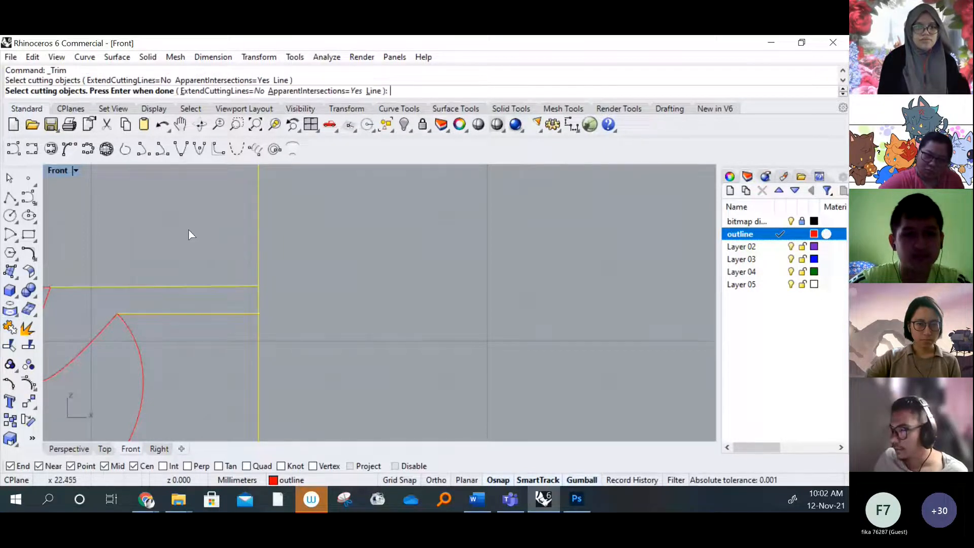
key("Return")
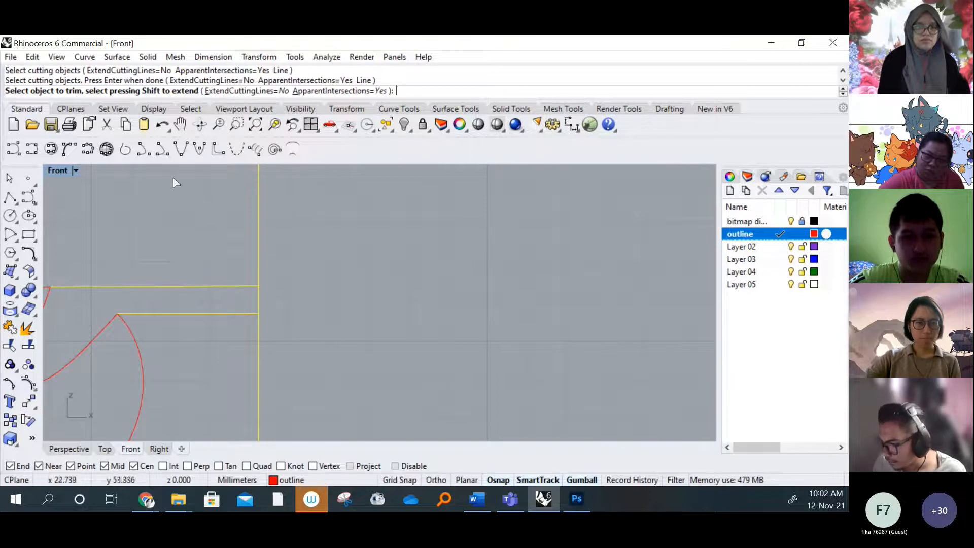
left_click(259, 296)
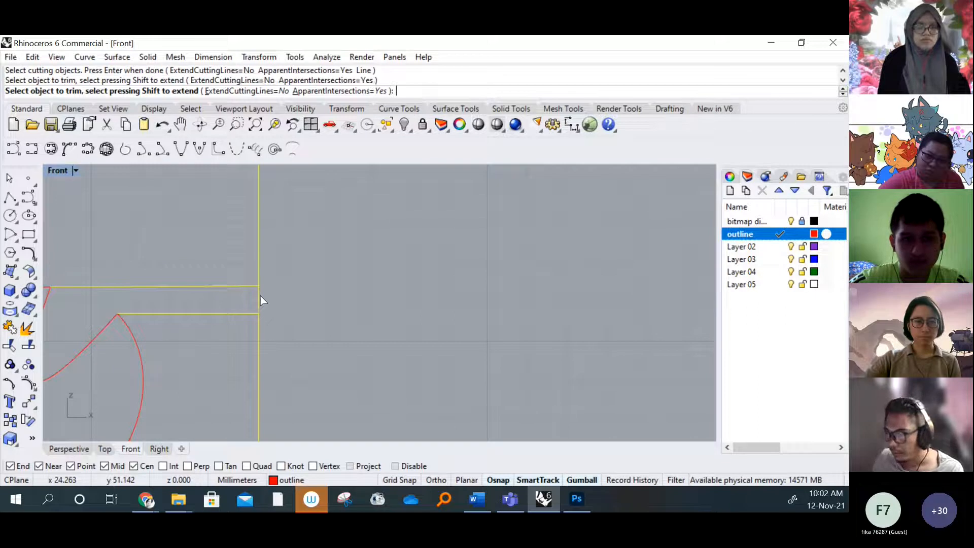
key("Return")
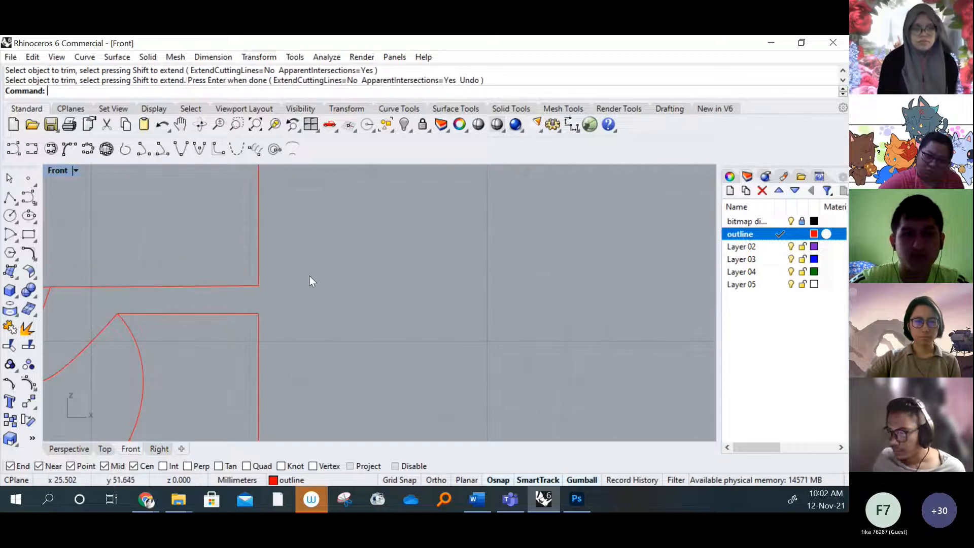
Trim away the centre line segment between the upper and lower zigzags at the owl's base, using the base curves and centre line as cutting objects
scroll(309, 275, "down", 10)
right_click_drag(298, 332, 268, 203)
scroll(290, 330, "down", 6)
right_click_drag(321, 423, 289, 147)
scroll(250, 304, "up", 4)
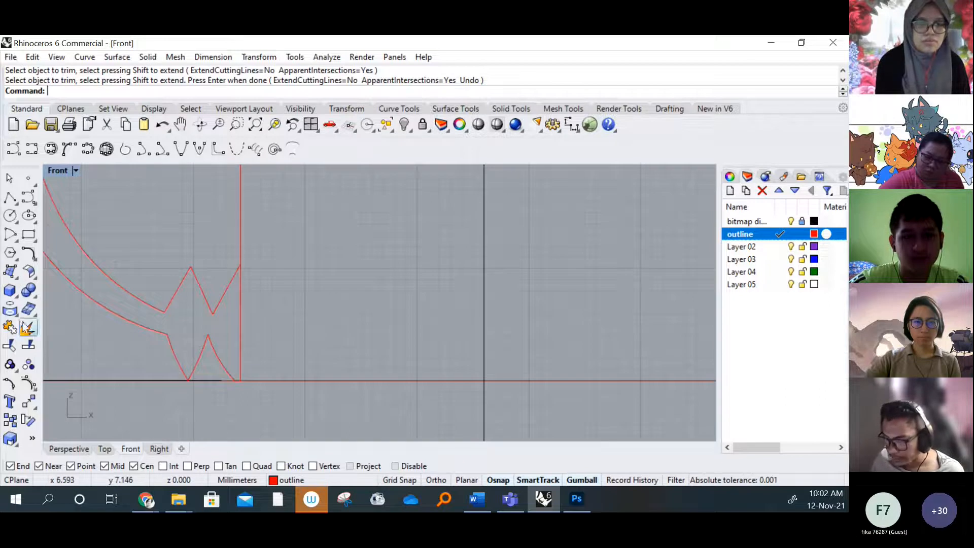
left_click(9, 345)
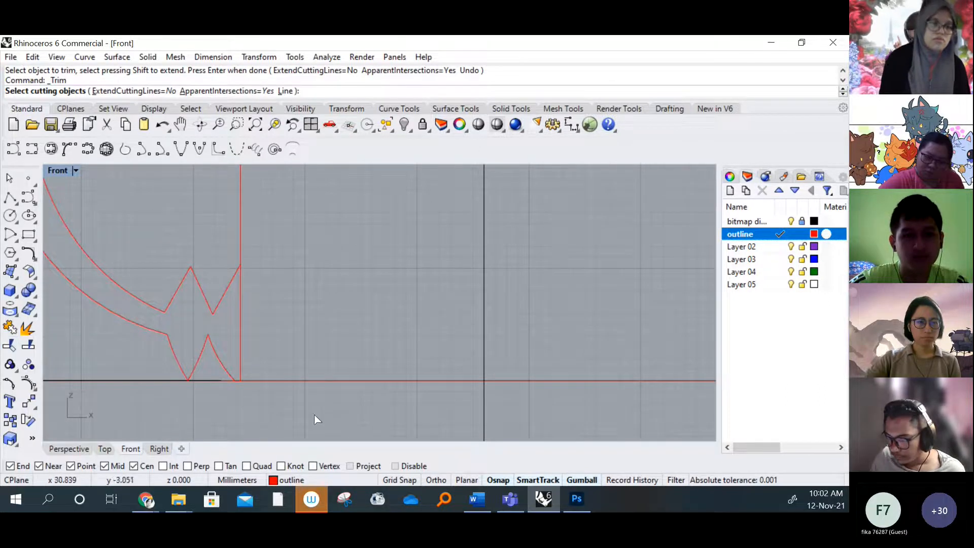
left_click_drag(287, 412, 97, 178)
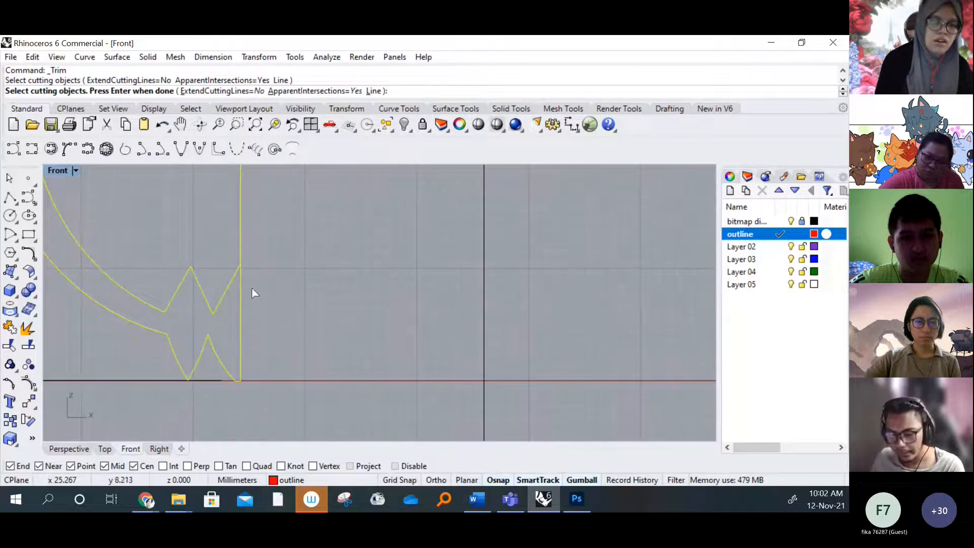
key("Return")
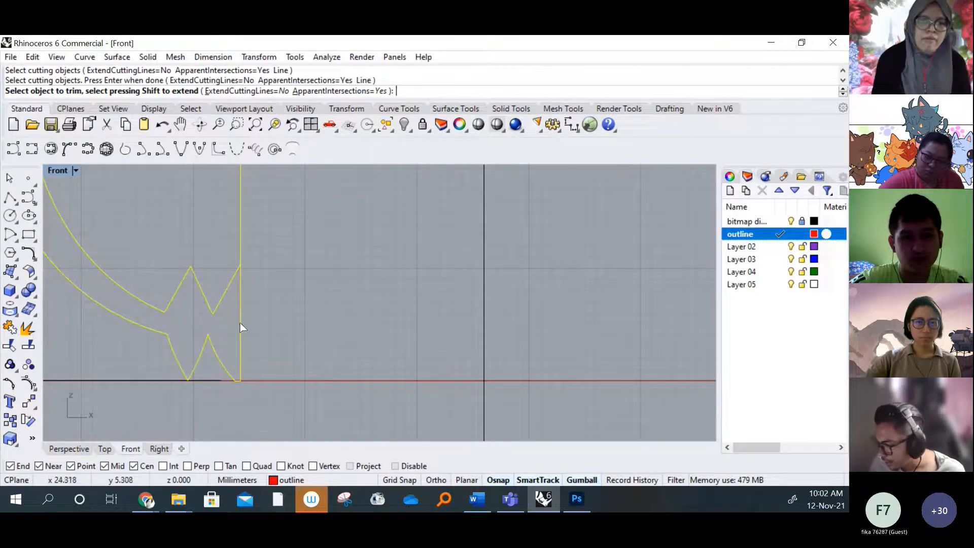
scroll(238, 322, "up", 3)
left_click(242, 319)
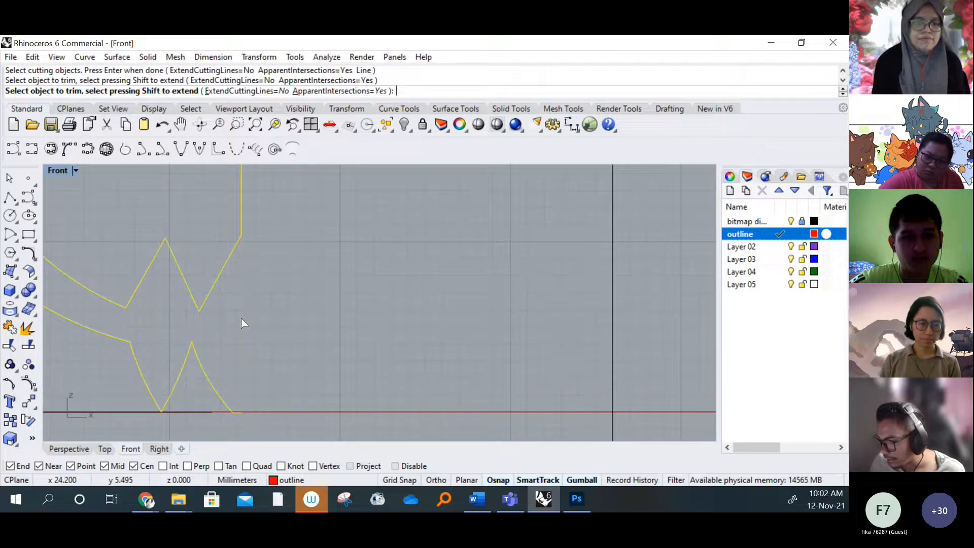
key("Return")
scroll(277, 320, "down", 5)
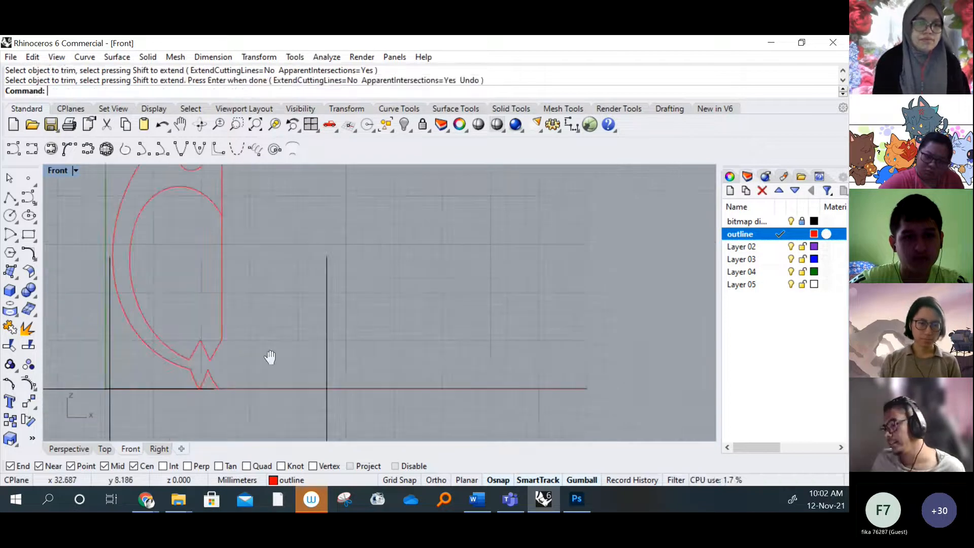
scroll(265, 300, "up", 4)
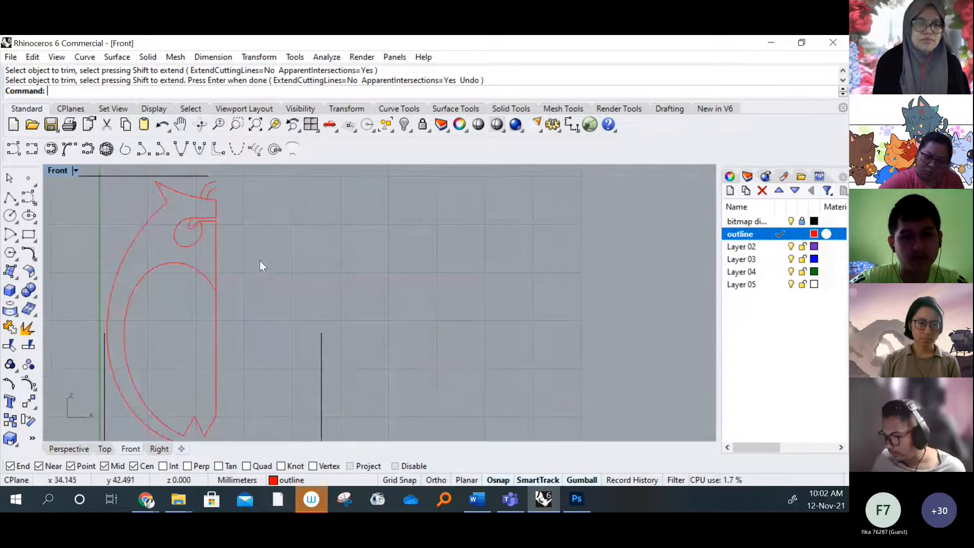
scroll(238, 304, "down", 2)
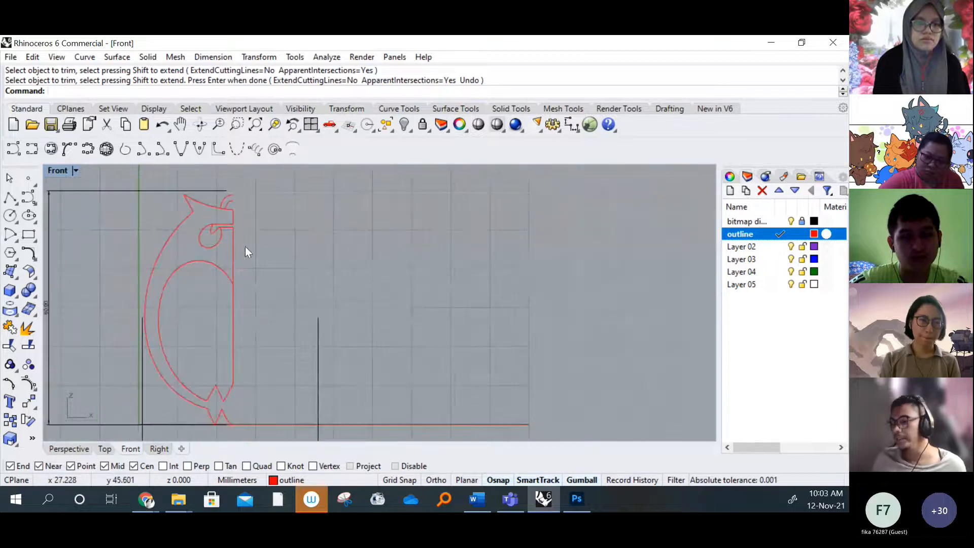
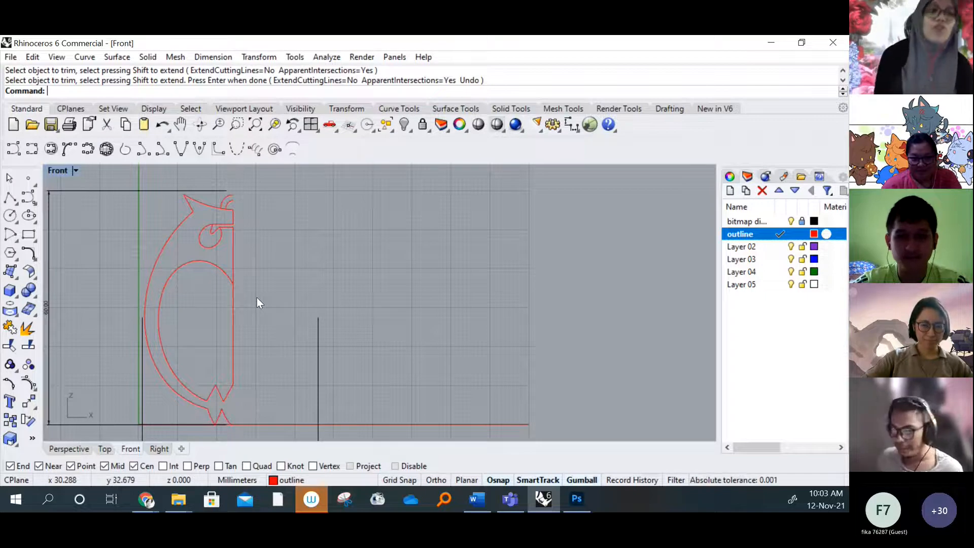
Examine the half owl's base, head, eye and loop curves where they meet the centre line
right_click_drag(227, 381, 252, 437)
scroll(256, 363, "up", 14)
scroll(236, 272, "down", 2)
scroll(235, 272, "down", 4)
right_click_drag(143, 204, 133, 329)
right_click_drag(136, 167, 202, 283)
right_click_drag(256, 182, 209, 263)
scroll(265, 228, "up", 6)
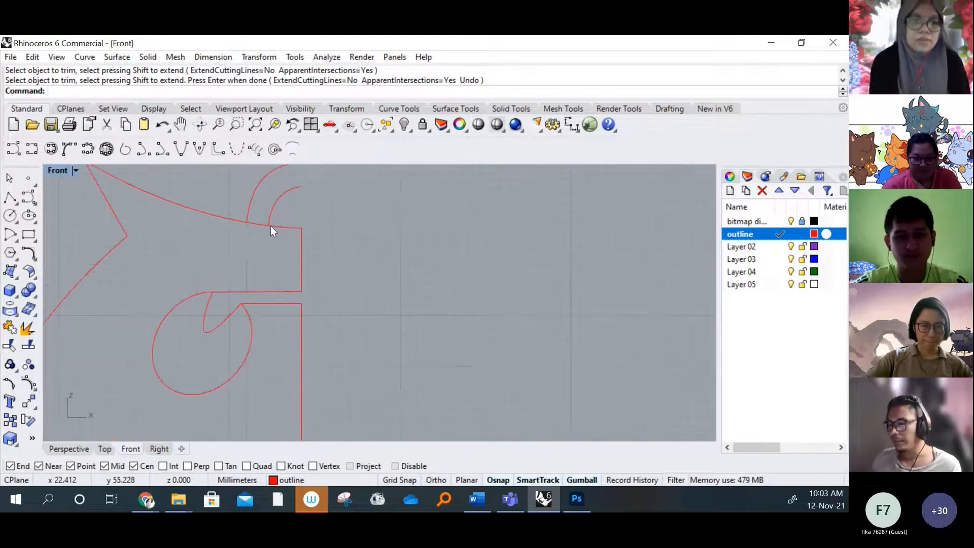
right_click_drag(270, 226, 257, 262)
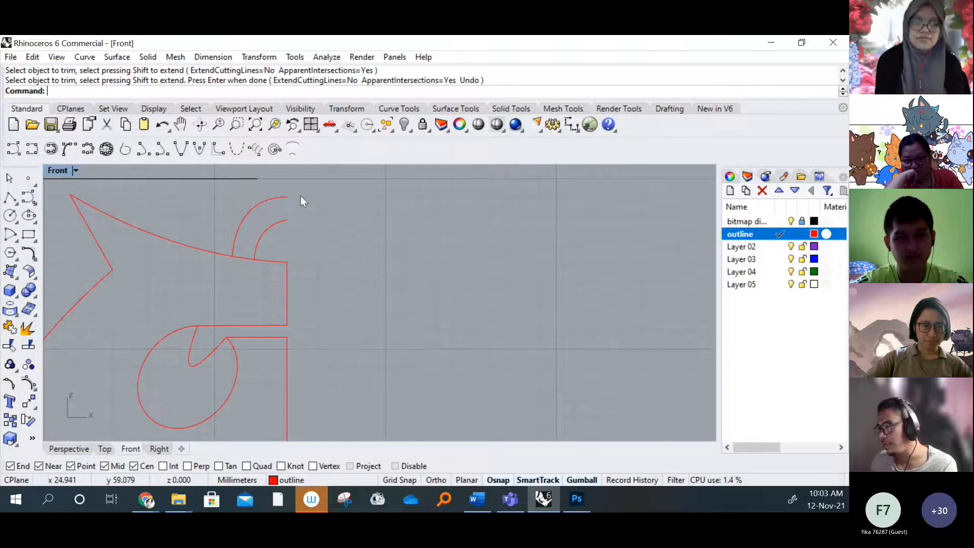
mouse_move(264, 245)
right_mouse_down()
mouse_move(228, 276)
mouse_move(231, 309)
mouse_move(308, 273)
mouse_move(258, 248)
mouse_move(261, 263)
right_mouse_up()
scroll(226, 284, "up", 2)
scroll(307, 274, "down", 8)
scroll(268, 234, "up", 4)
scroll(261, 230, "down", 6)
scroll(258, 244, "down", 4)
scroll(269, 261, "down", 6)
scroll(227, 289, "up", 4)
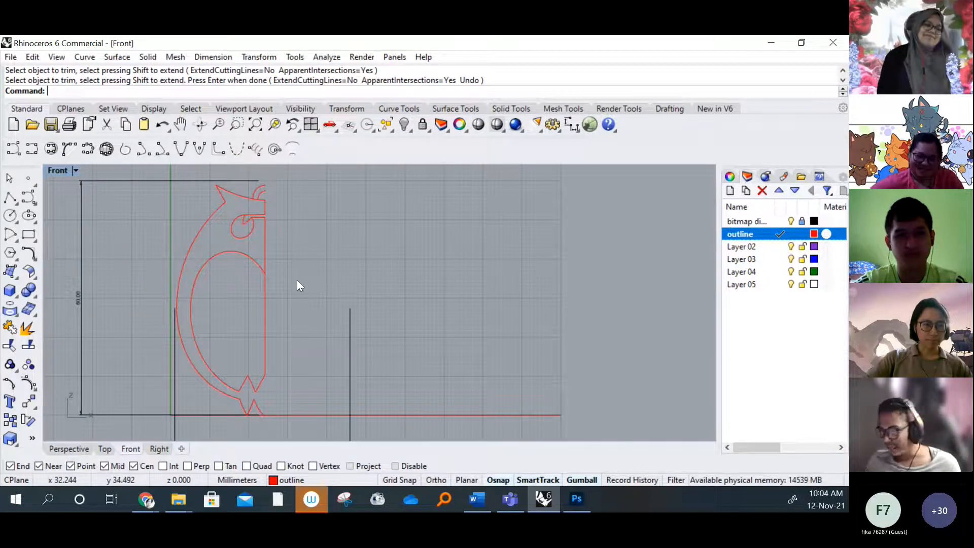
scroll(292, 314, "down", 4)
left_click_drag(297, 394, 227, 220)
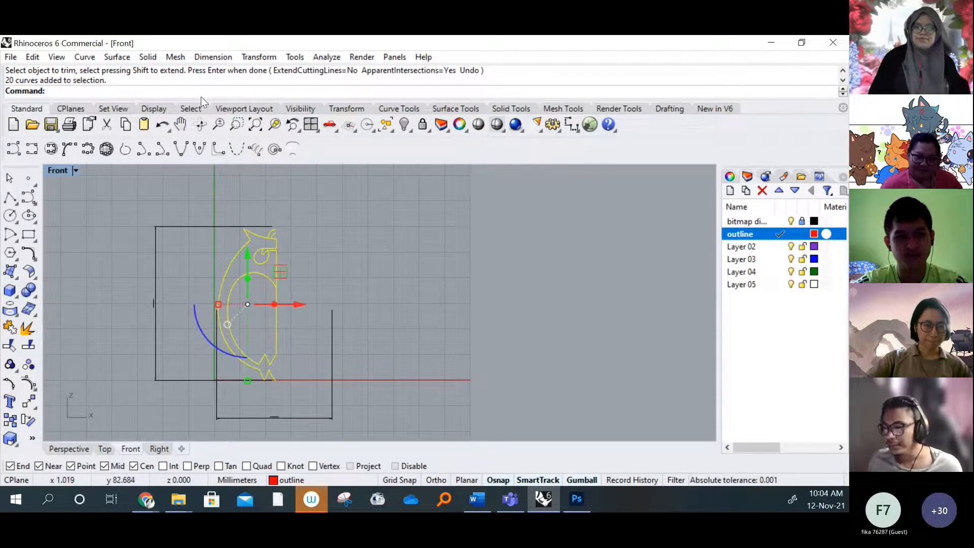
left_click(260, 56)
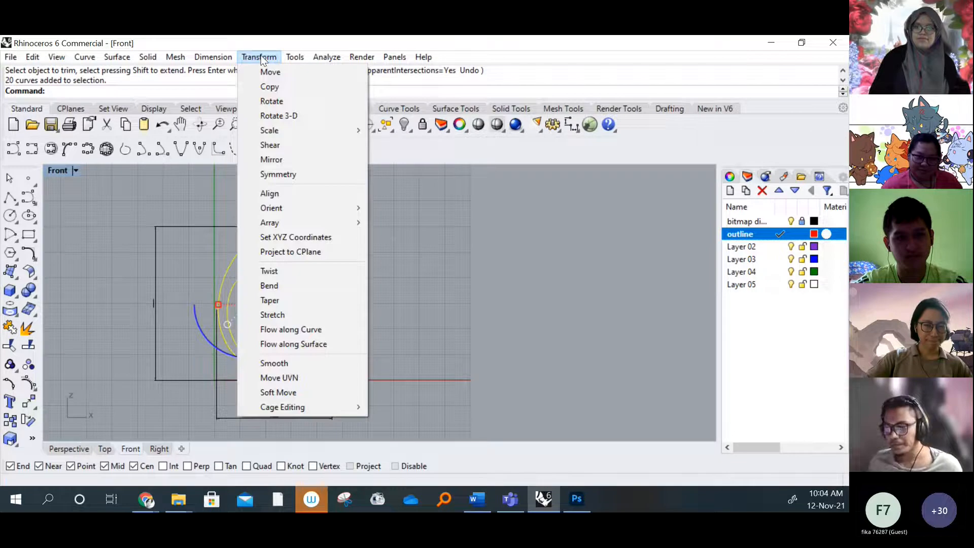
left_click(284, 158)
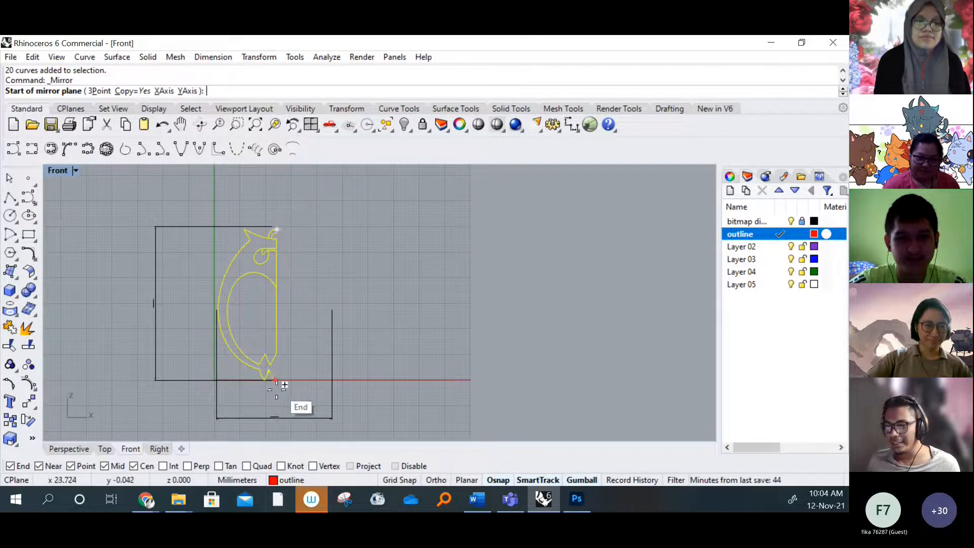
scroll(267, 380, "up", 5)
scroll(268, 350, "down", 5)
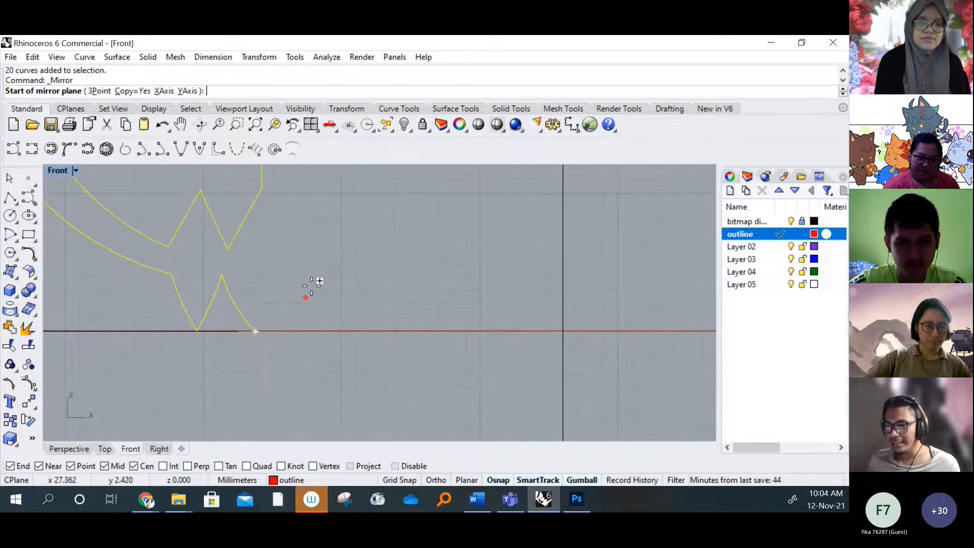
scroll(250, 365, "down", 3)
scroll(269, 272, "up", 1)
key("Escape")
left_click(230, 289)
Trim away the centre line between head line and eye and between eye and belly curve, using the upper owl curves as cutting objects
scroll(230, 289, "up", 6)
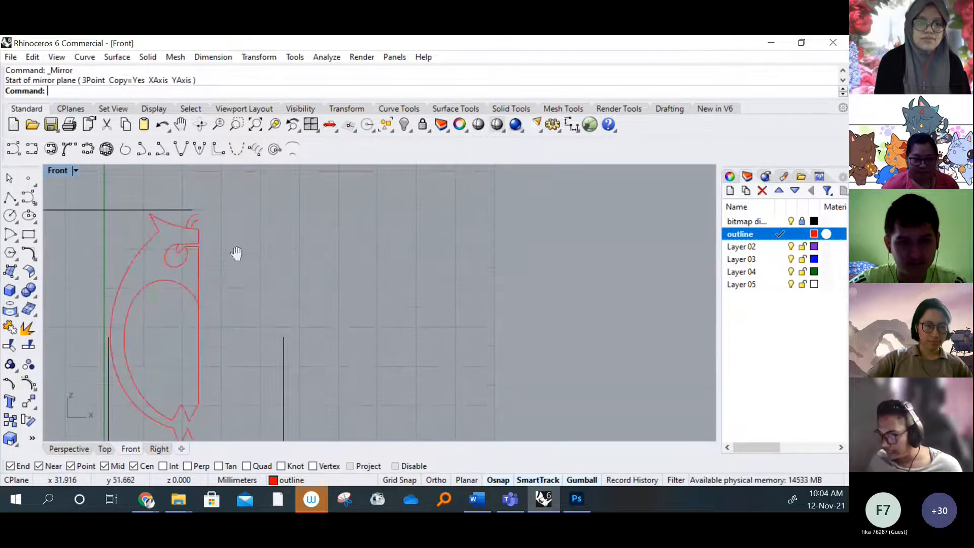
scroll(274, 284, "down", 3)
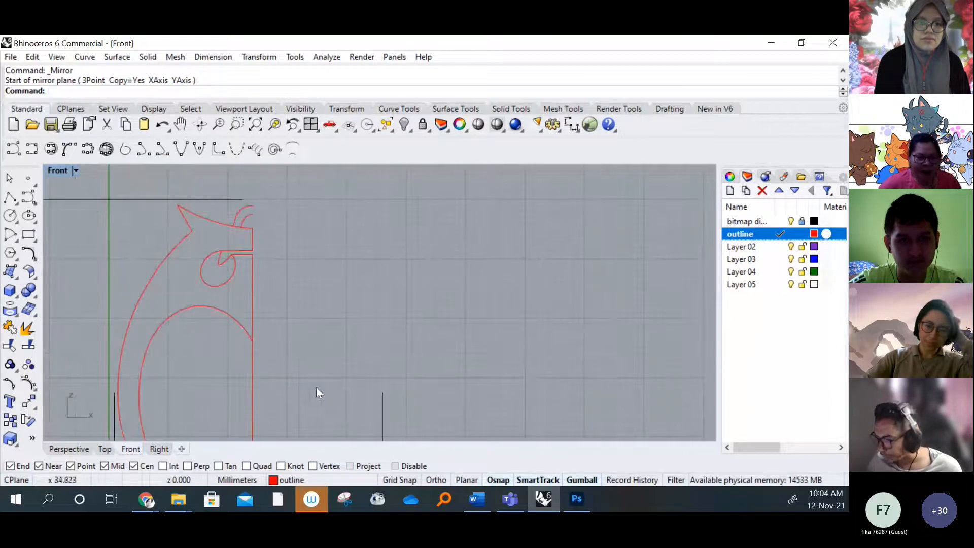
left_click(28, 329)
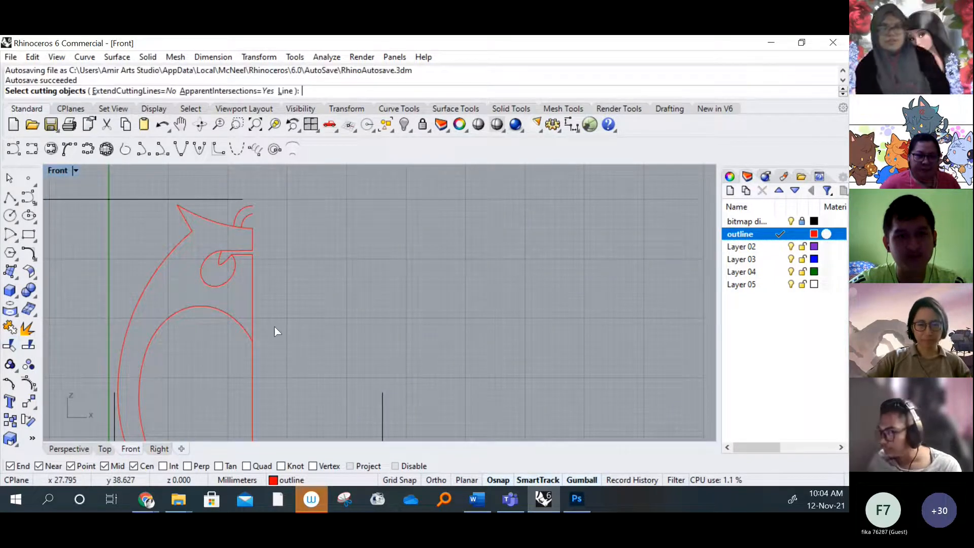
left_click_drag(321, 356, 183, 193)
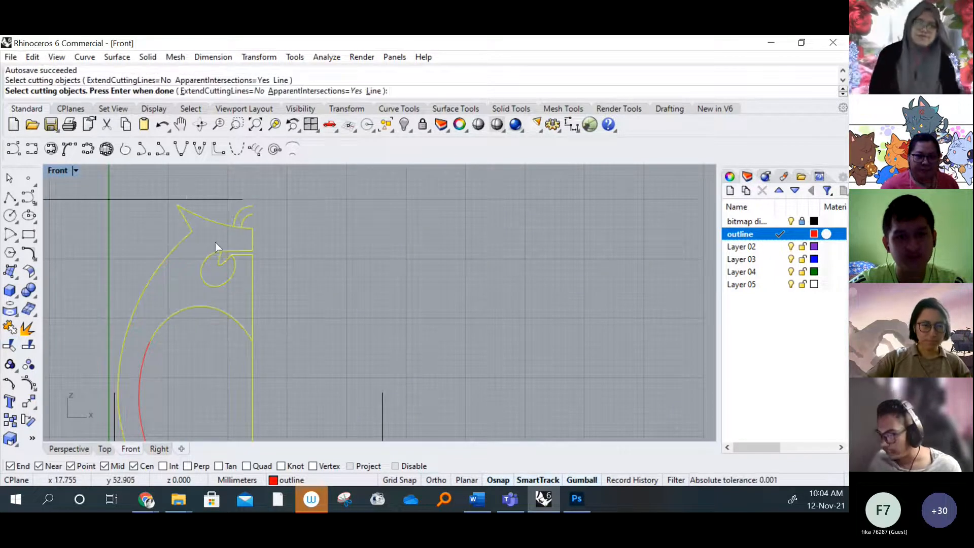
scroll(237, 283, "up", 1)
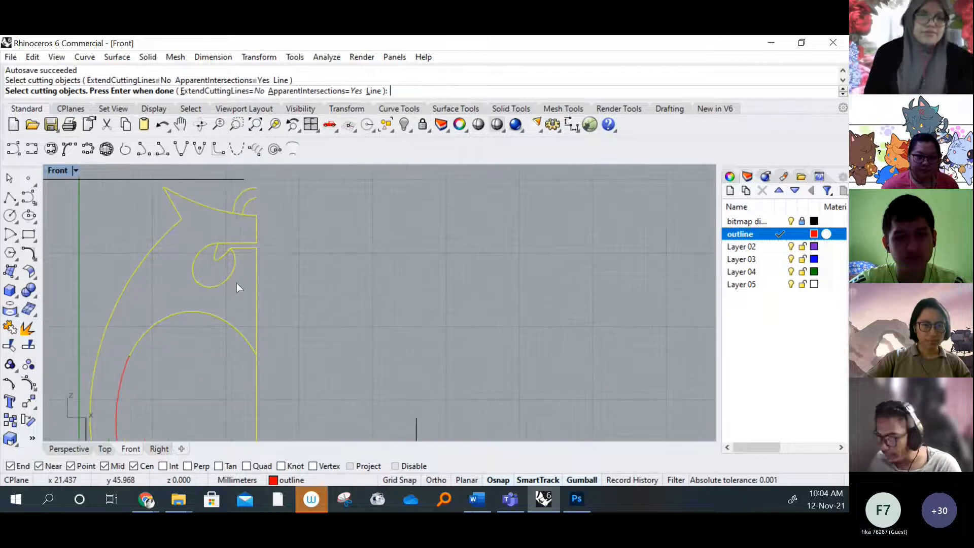
key("Return")
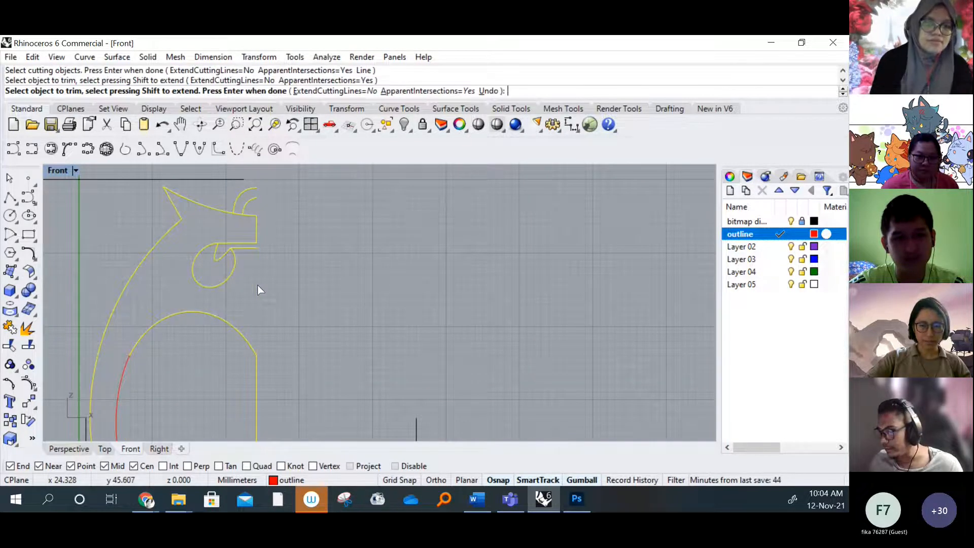
left_click(259, 223)
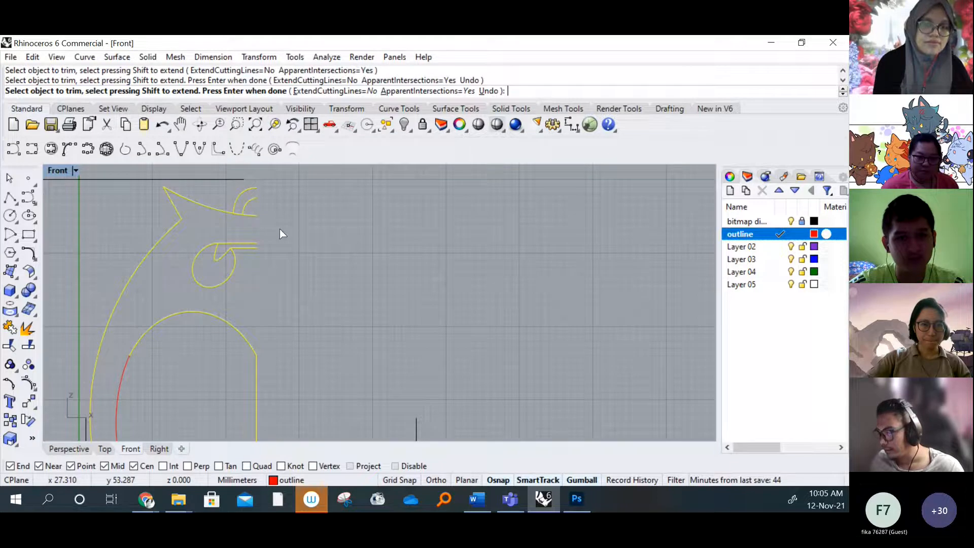
key("Return")
Delete the remaining centre line segment beside the belly, between the belly curve's upper end and the base zigzag
scroll(270, 325, "down", 10)
scroll(274, 355, "up", 8)
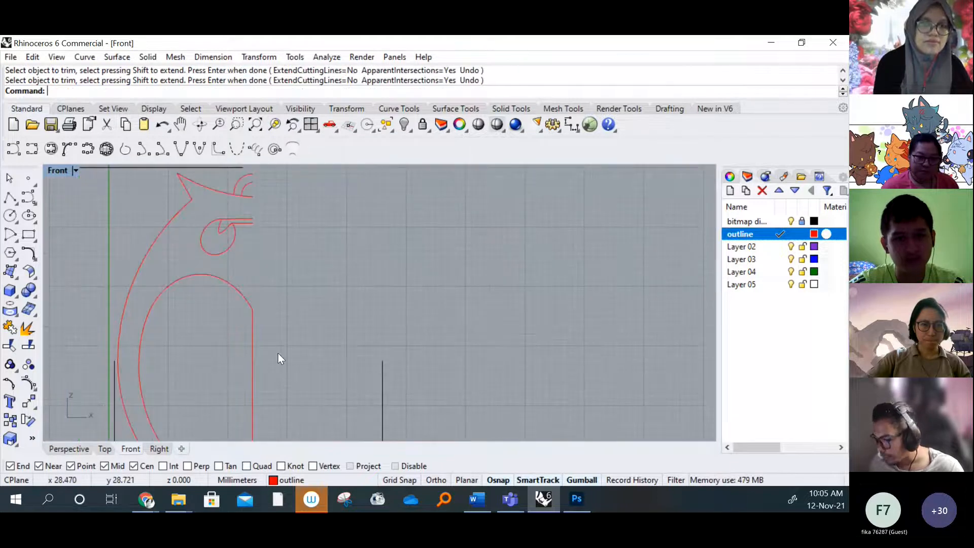
left_click(256, 351)
key("Delete")
scroll(304, 311, "down", 3)
scroll(277, 330, "up", 4)
scroll(269, 309, "down", 2)
scroll(248, 324, "up", 3)
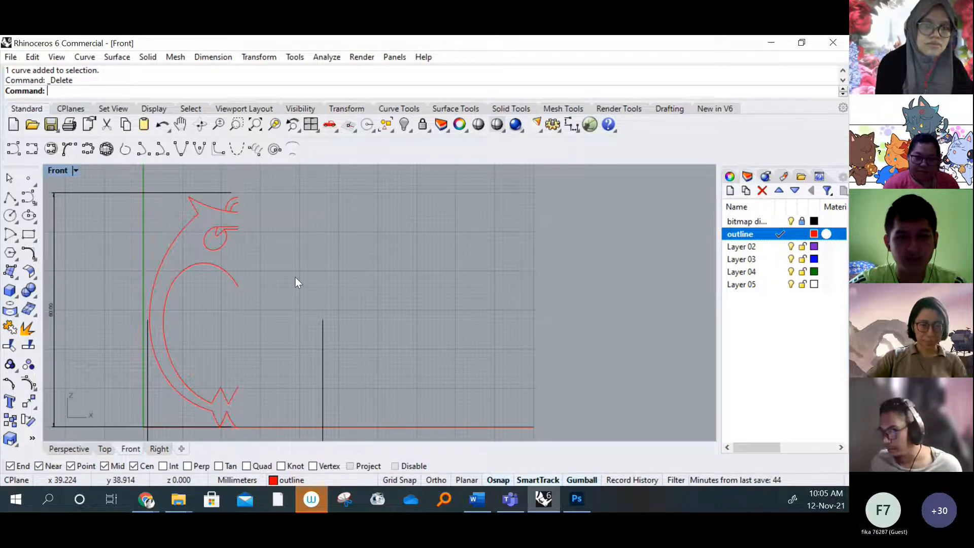
Mirror a copy of all the half-owl curves about a vertical plane starting at the base curve's centre end point, with Ortho on
scroll(295, 277, "down", 3)
left_click_drag(284, 385, 179, 184)
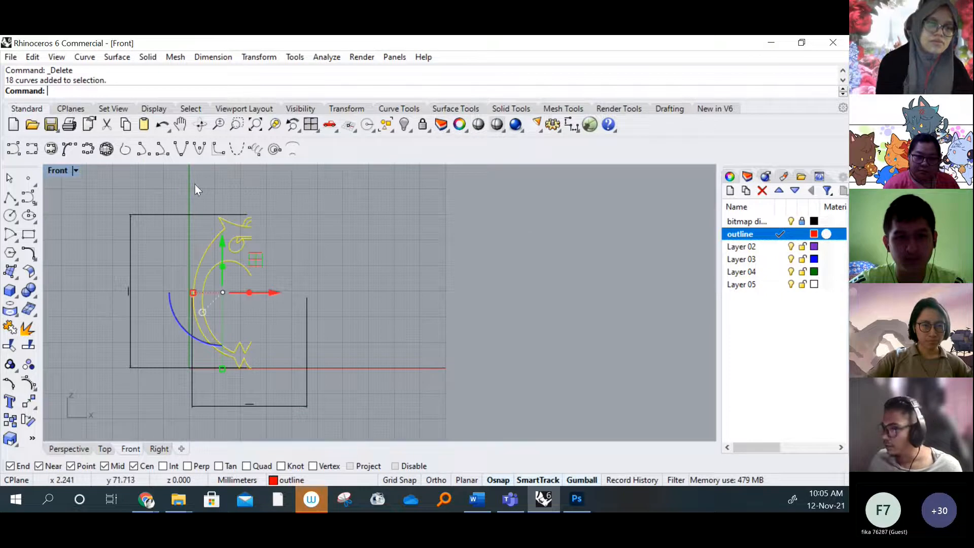
left_click(252, 59)
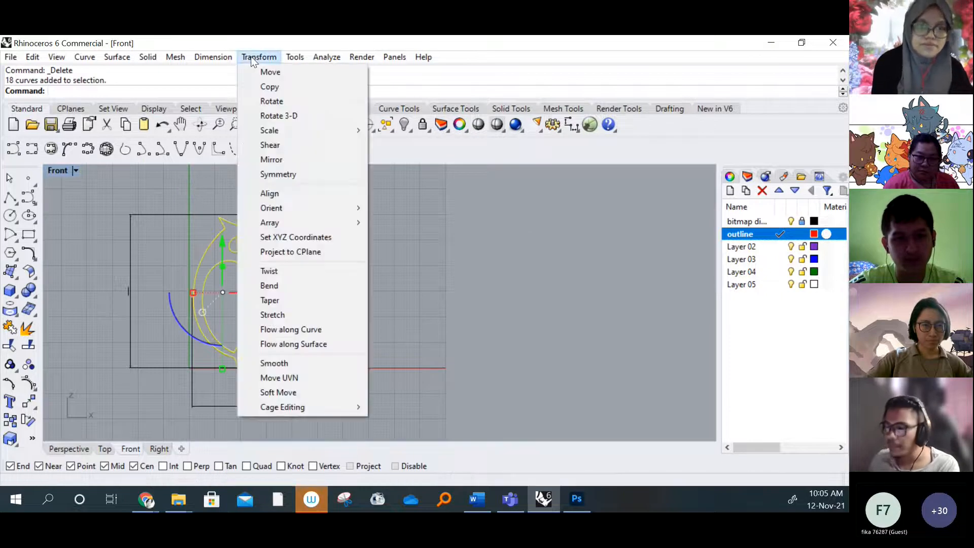
left_click(279, 159)
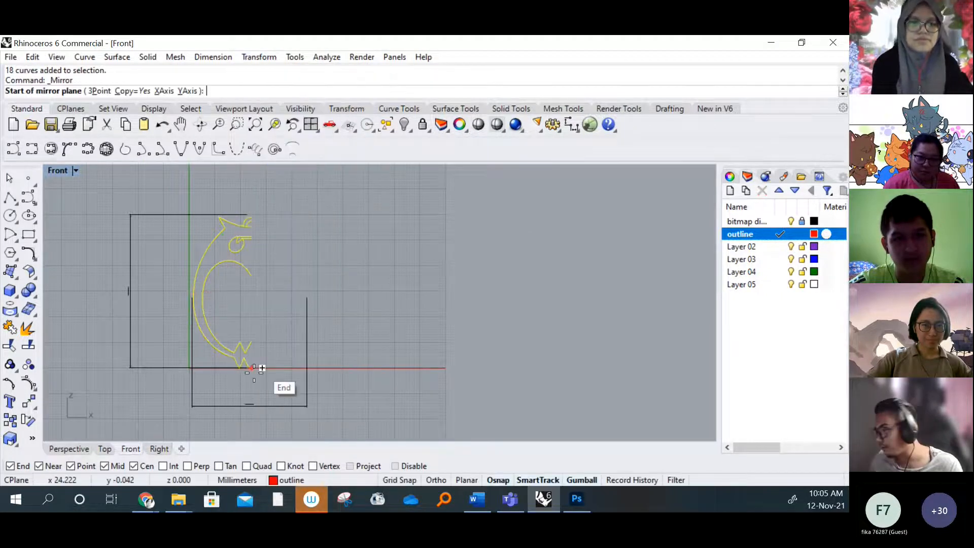
scroll(261, 370, "up", 15)
right_click_drag(163, 300, 303, 322)
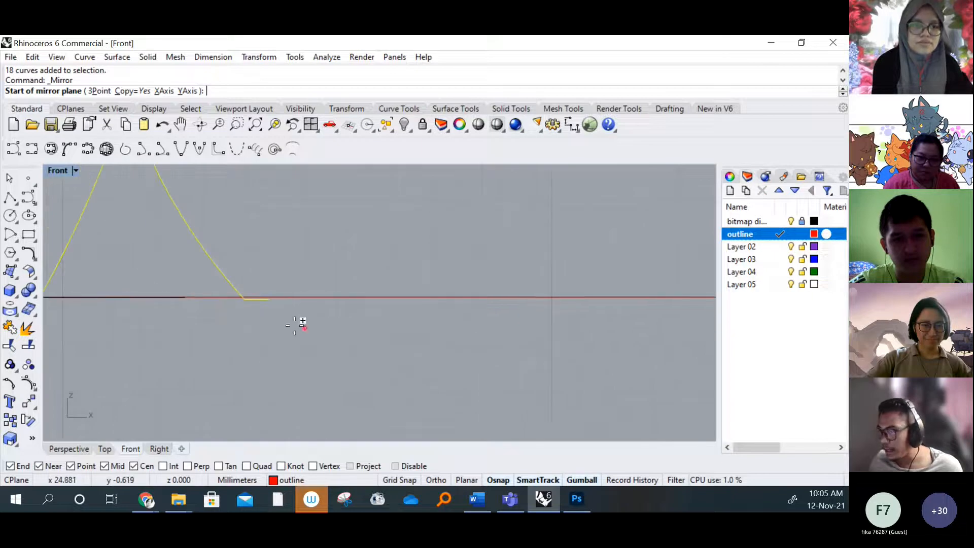
scroll(295, 311, "down", 14)
right_click_drag(305, 263, 264, 371)
right_click_drag(267, 228, 246, 371)
scroll(246, 367, "down", 10)
right_click_drag(254, 305, 246, 337)
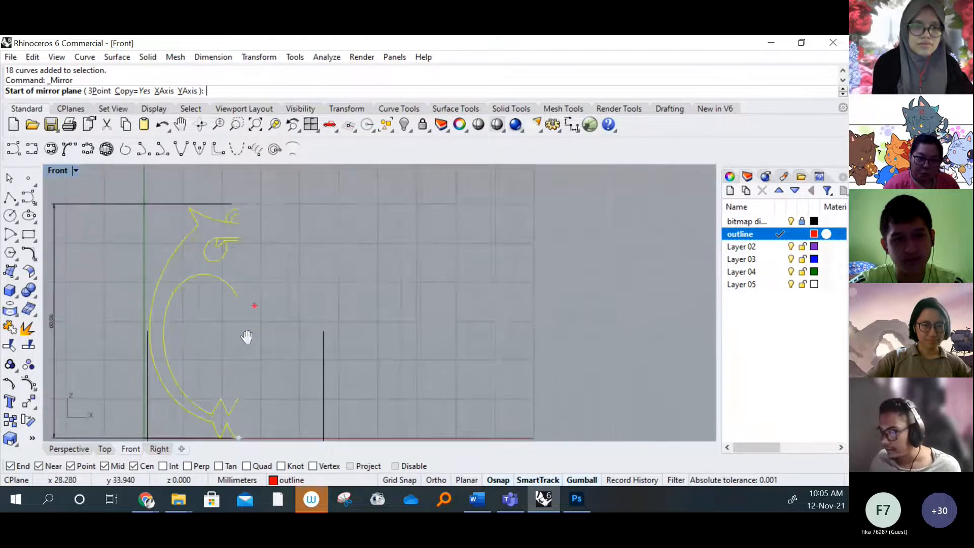
scroll(246, 337, "up", 10)
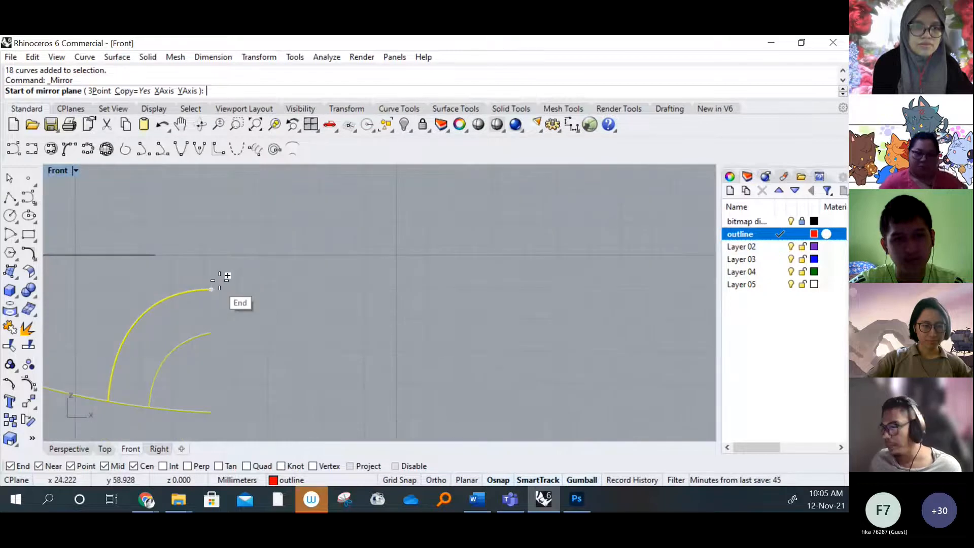
scroll(219, 280, "down", 15)
right_click_drag(246, 332, 254, 253)
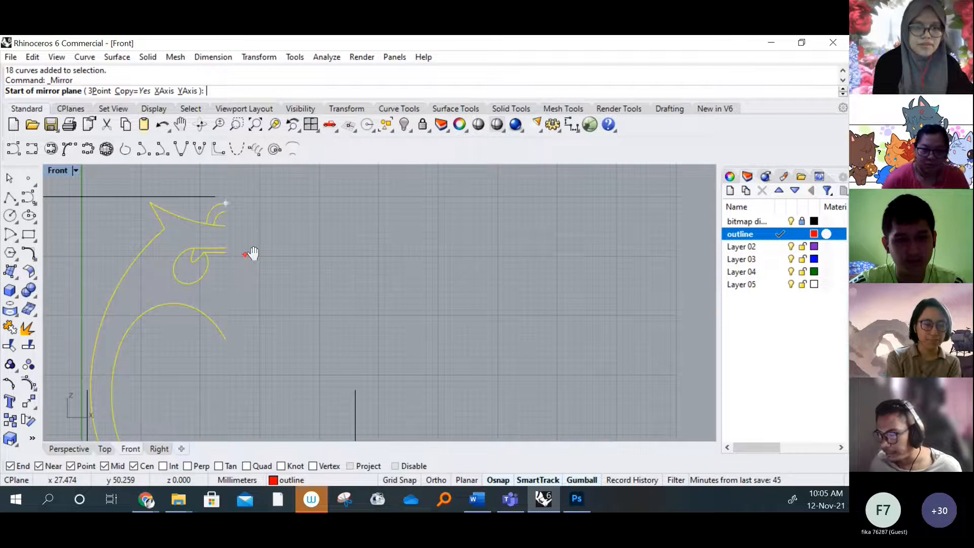
right_click_drag(254, 253, 253, 177)
scroll(249, 304, "up", 15)
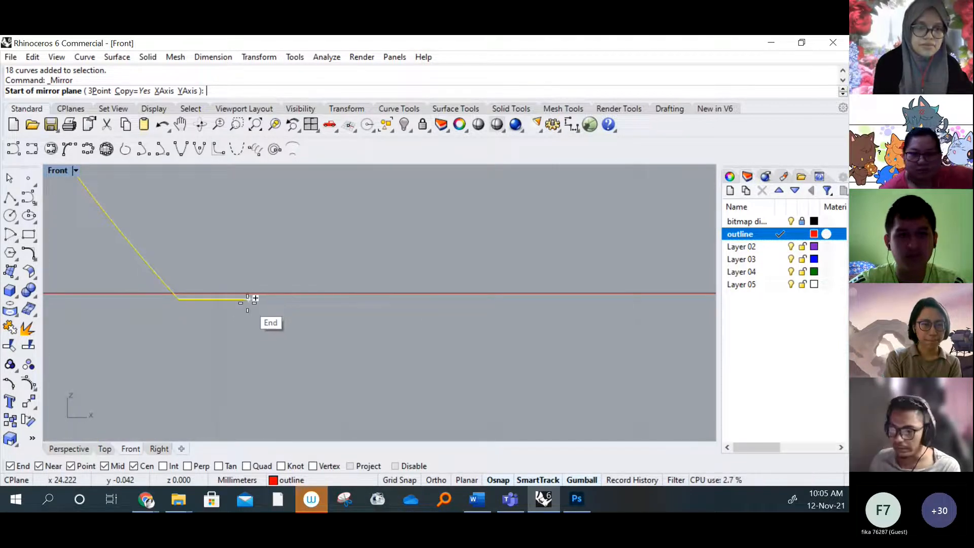
left_click(247, 299)
scroll(267, 301, "down", 3)
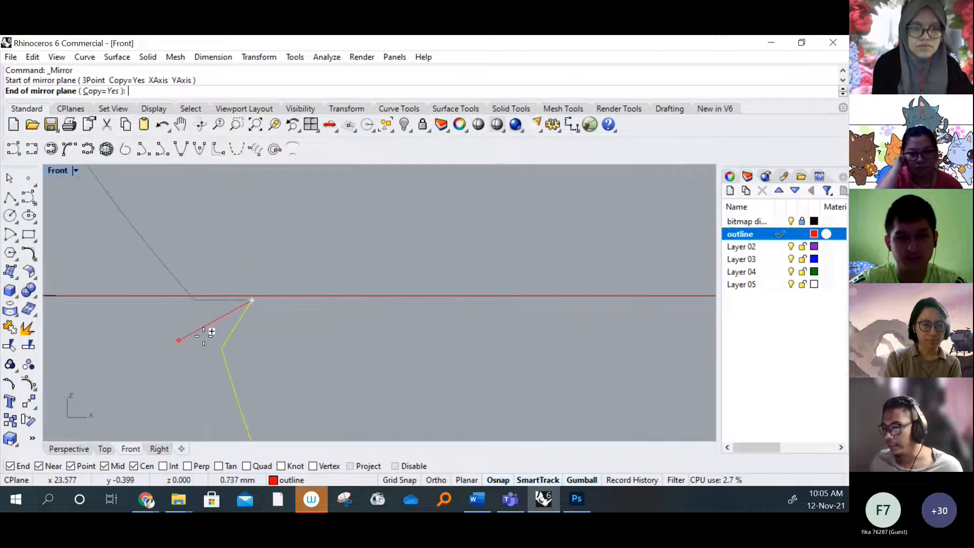
scroll(393, 320, "down", 14)
scroll(403, 317, "down", 7)
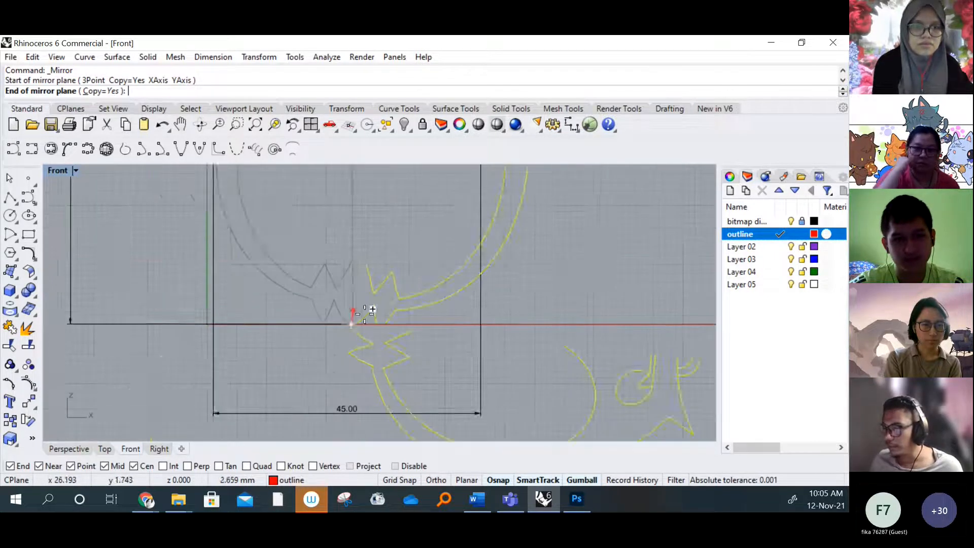
scroll(265, 317, "down", 3)
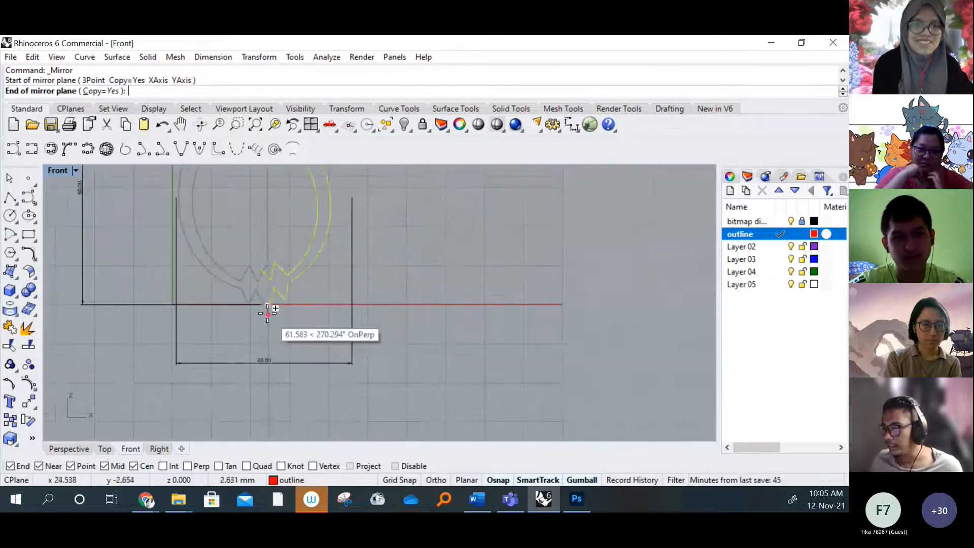
scroll(267, 313, "down", 4)
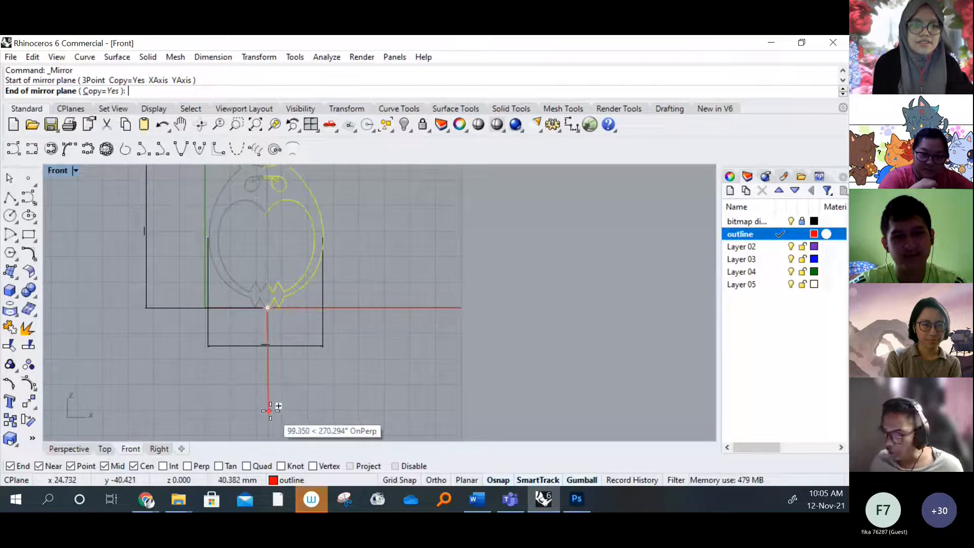
key("F8")
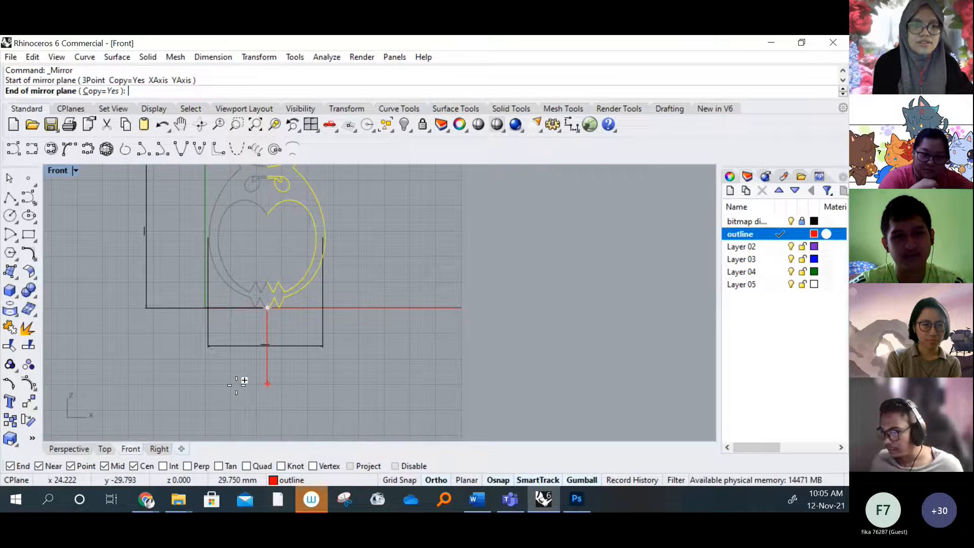
left_click(212, 368)
Examine the complete owl's side against the width dimension line, its zigzag base and its head
right_click_drag(349, 239, 305, 286)
scroll(281, 292, "up", 8)
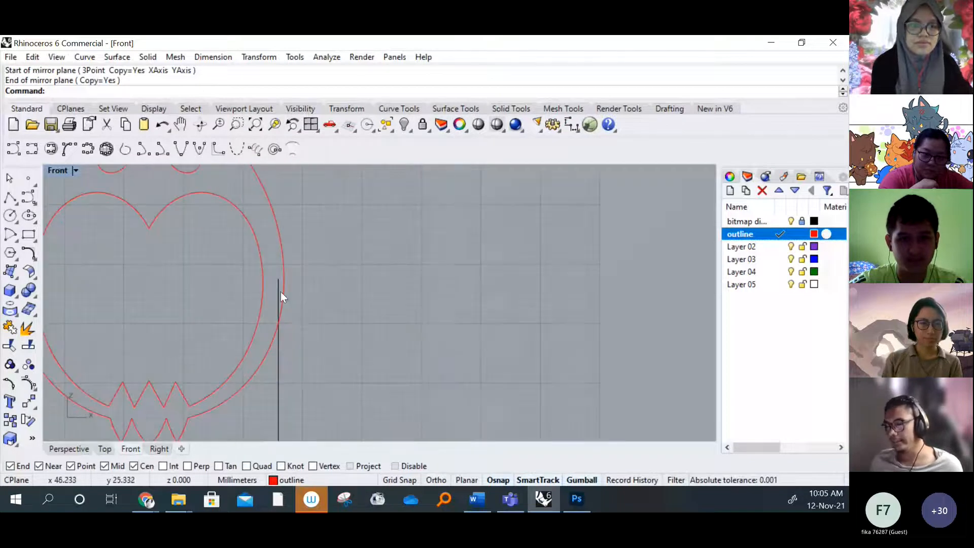
right_click_drag(251, 319, 294, 296)
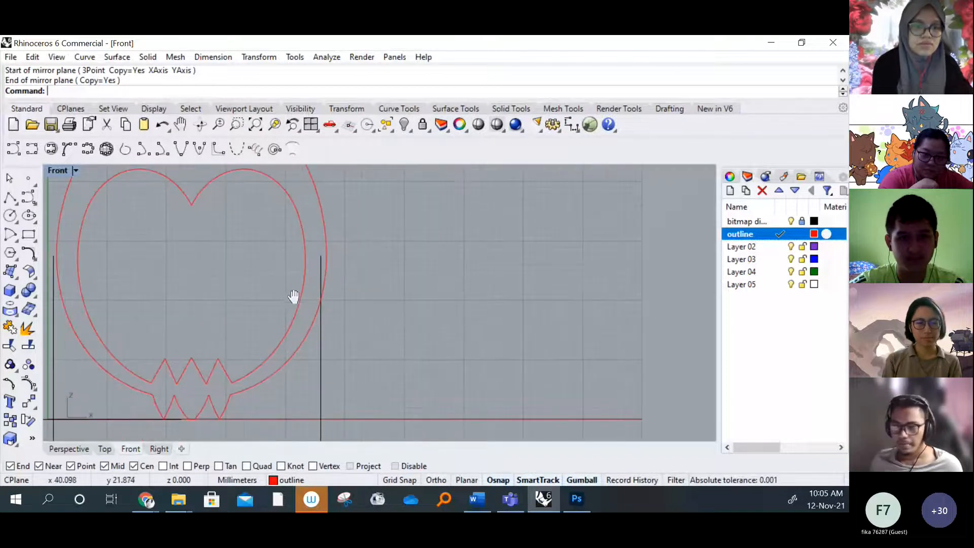
double_click(64, 169)
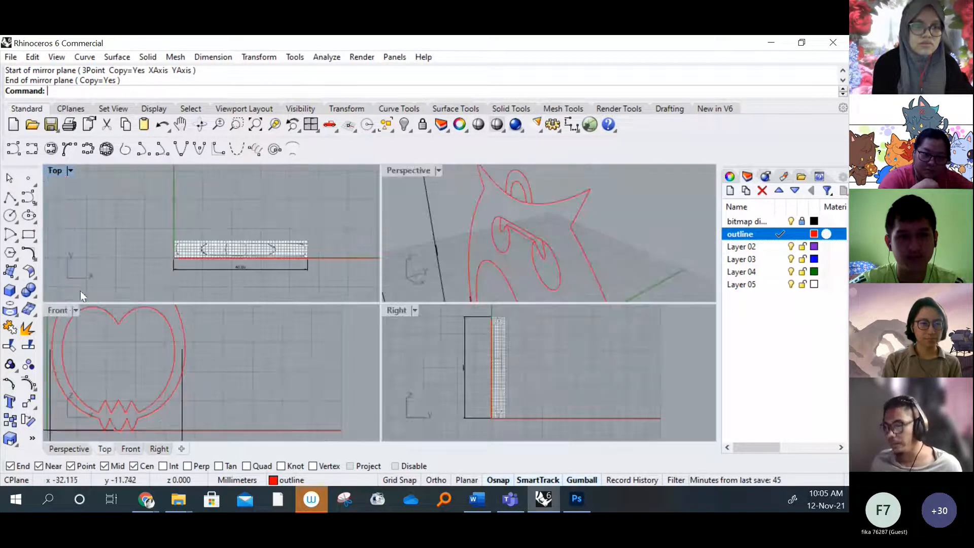
double_click(57, 308)
scroll(269, 233, "down", 8)
scroll(243, 230, "up", 15)
scroll(222, 263, "down", 8)
right_click_drag(218, 212, 235, 286)
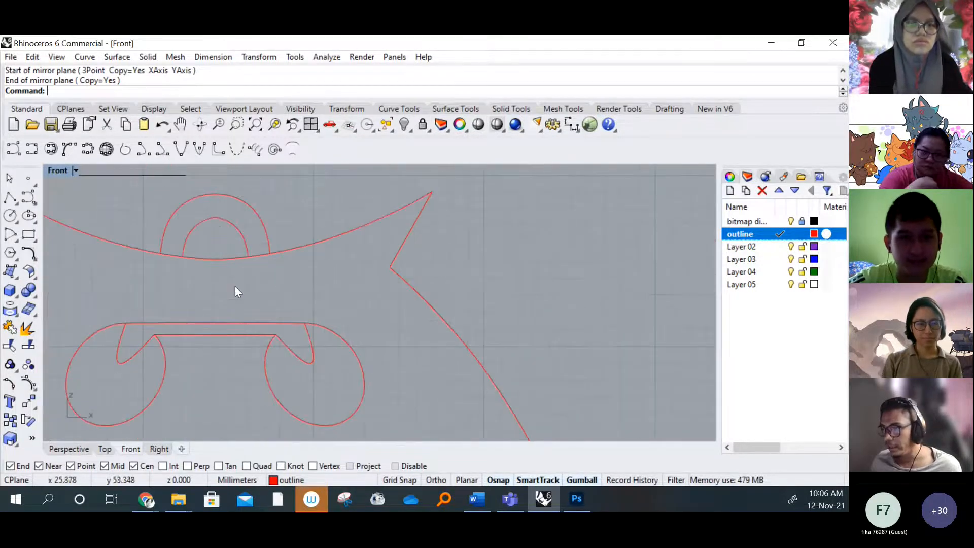
Examine the inner and outer arcs of the hanging loop above the owl's head line
scroll(217, 224, "up", 6)
right_click_drag(233, 216, 215, 280)
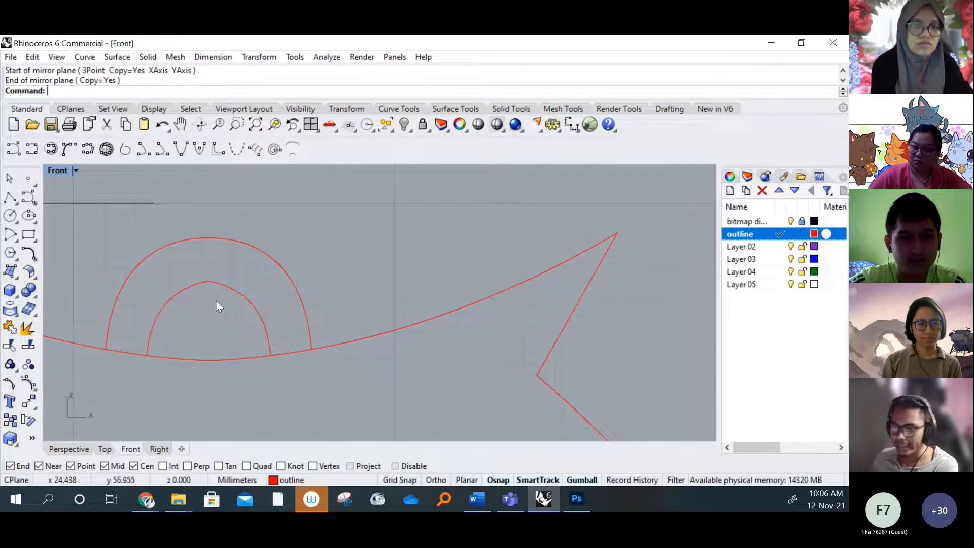
left_click(224, 288)
left_click(184, 290)
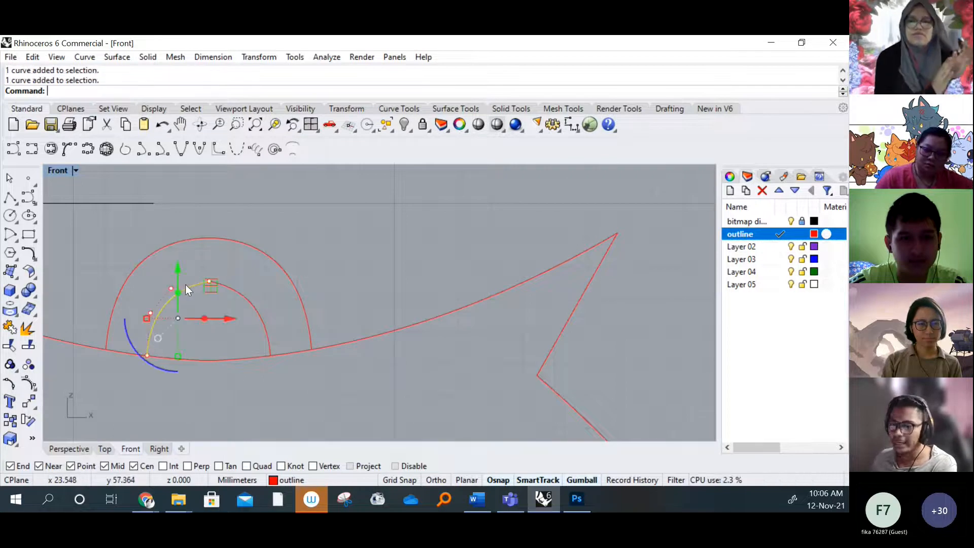
left_click(219, 269)
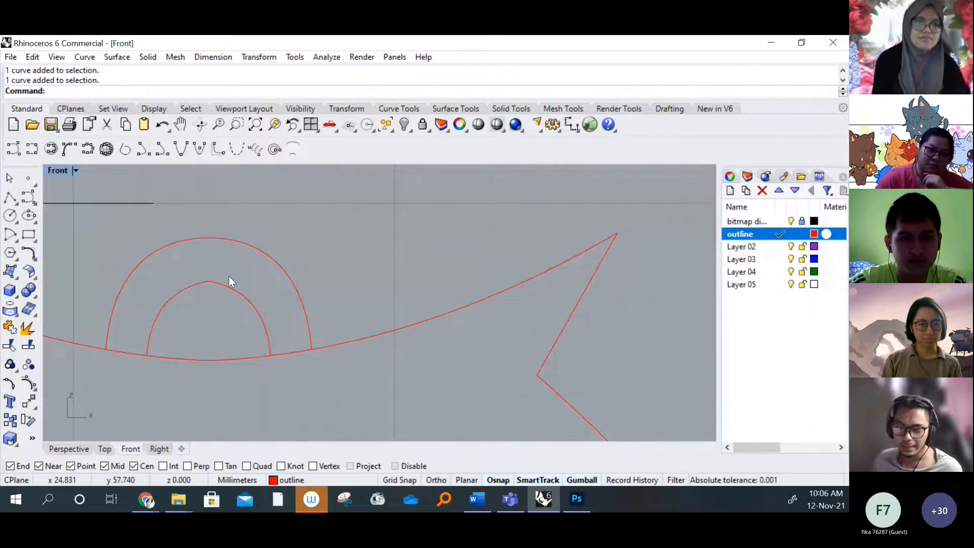
scroll(229, 276, "down", 4)
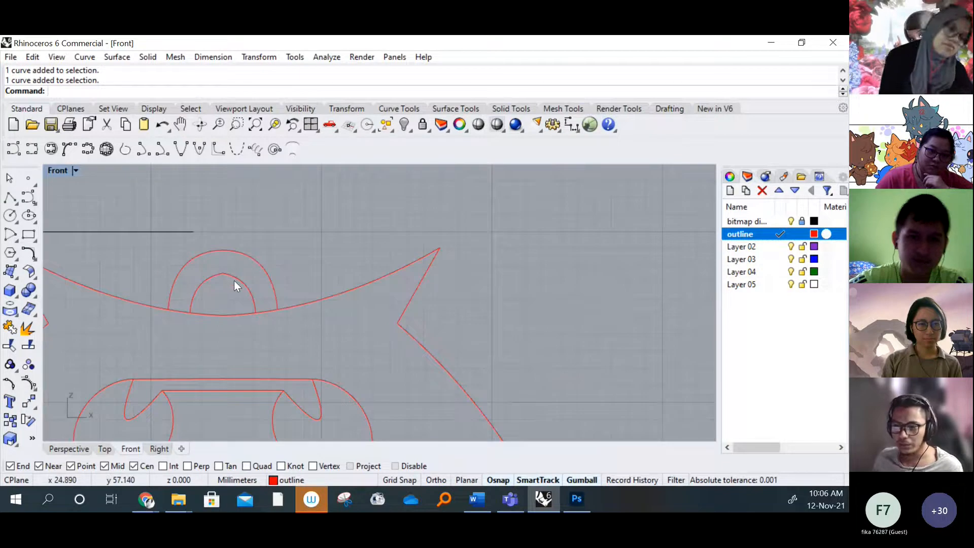
scroll(245, 276, "down", 2)
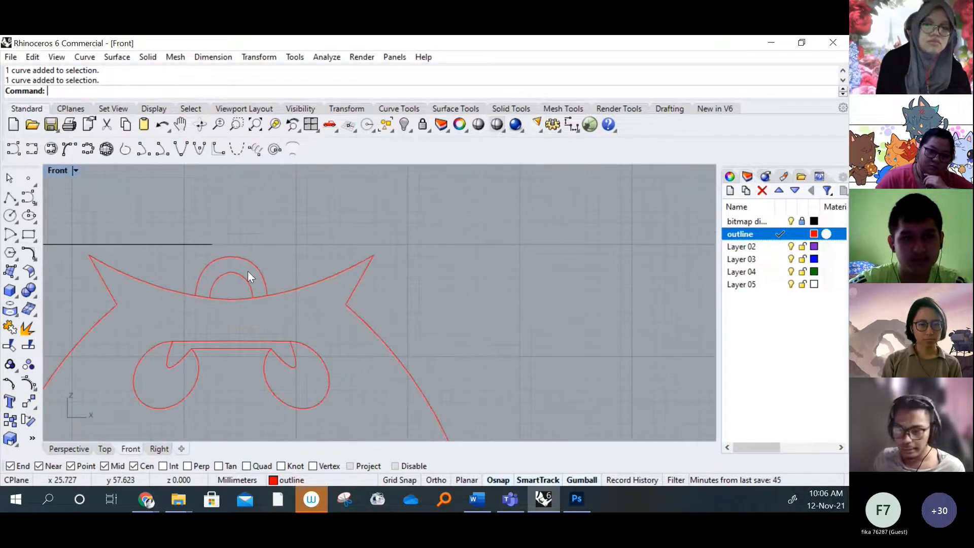
Draw two concentric circles centred on the middle of the head line, with radii of about 3.7 mm and 2.7 mm
left_click(11, 215)
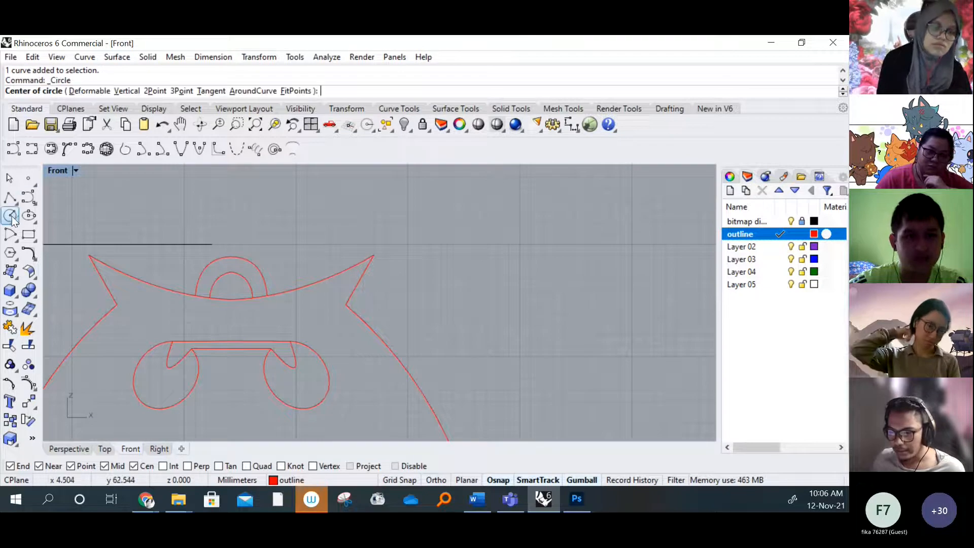
left_click(230, 300)
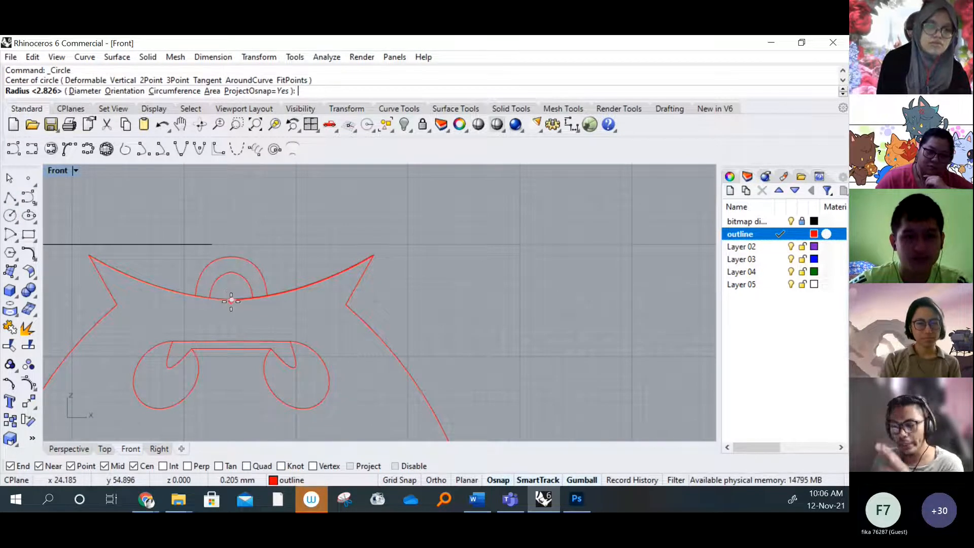
left_click(269, 315)
right_click(268, 316)
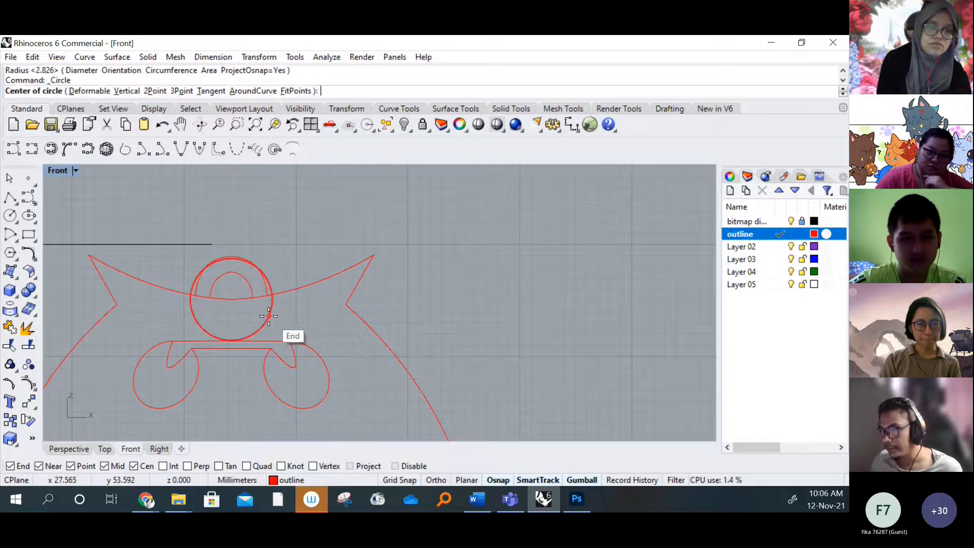
scroll(235, 306, "up", 3)
left_click(229, 295)
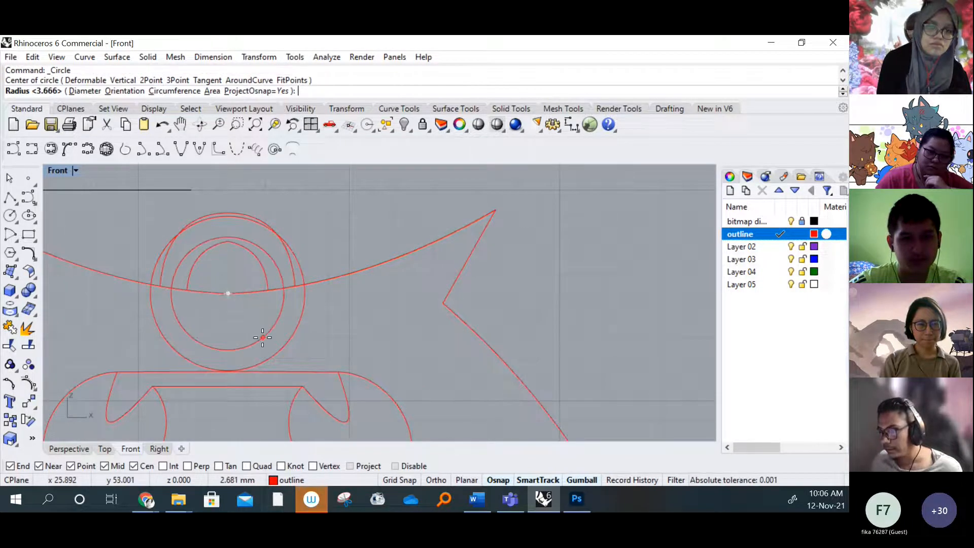
key("Escape")
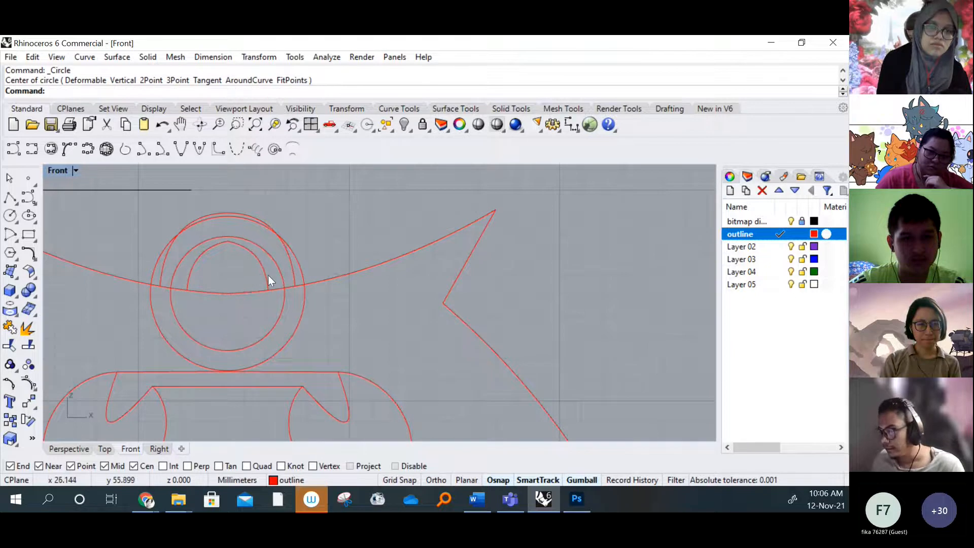
Delete the old traced inner and outer loop arcs, leaving the two concentric circles on the head line
left_click(268, 275)
key("Delete")
left_click(194, 262)
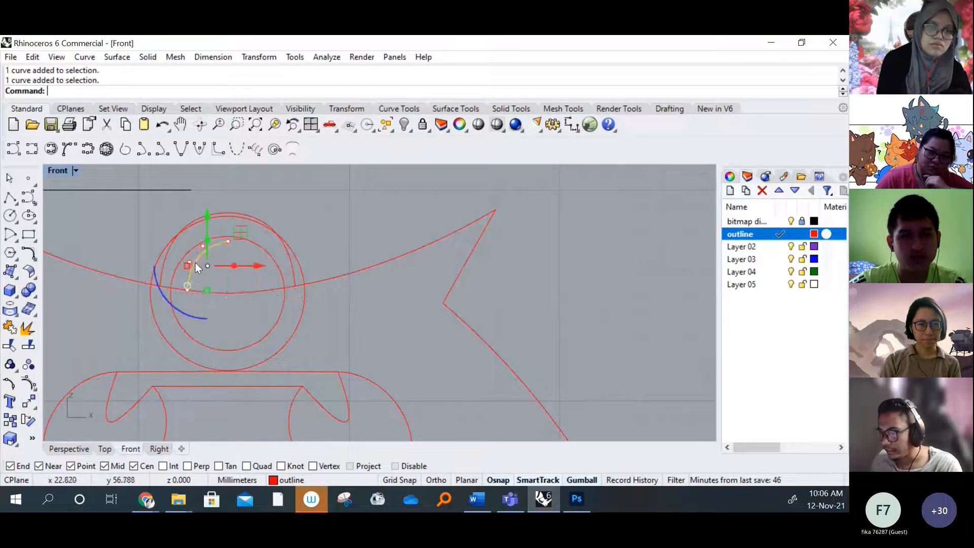
key("Delete")
left_click(159, 255)
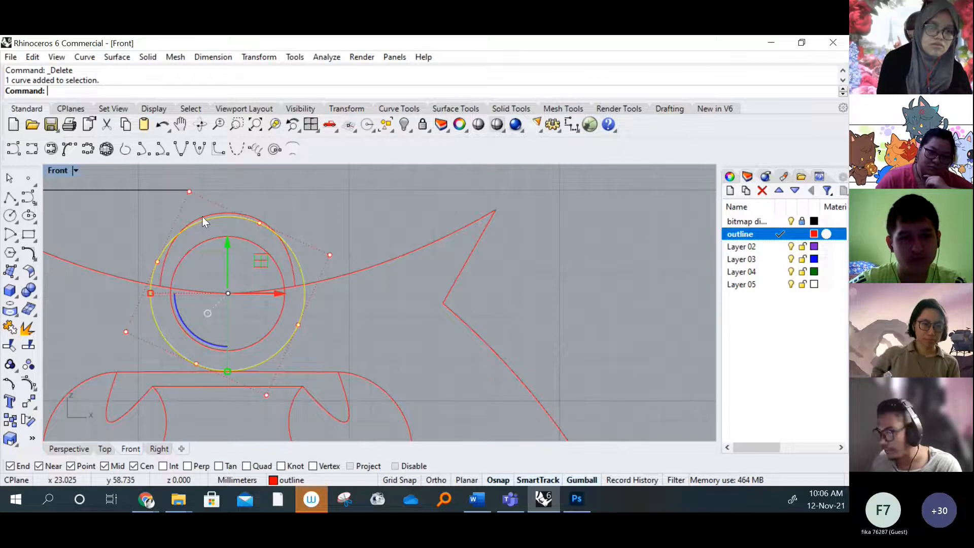
key("Delete")
Trim away the parts of both loop circles below the head line, using the circles and head curves as cutting objects
left_click_drag(191, 232, 102, 336)
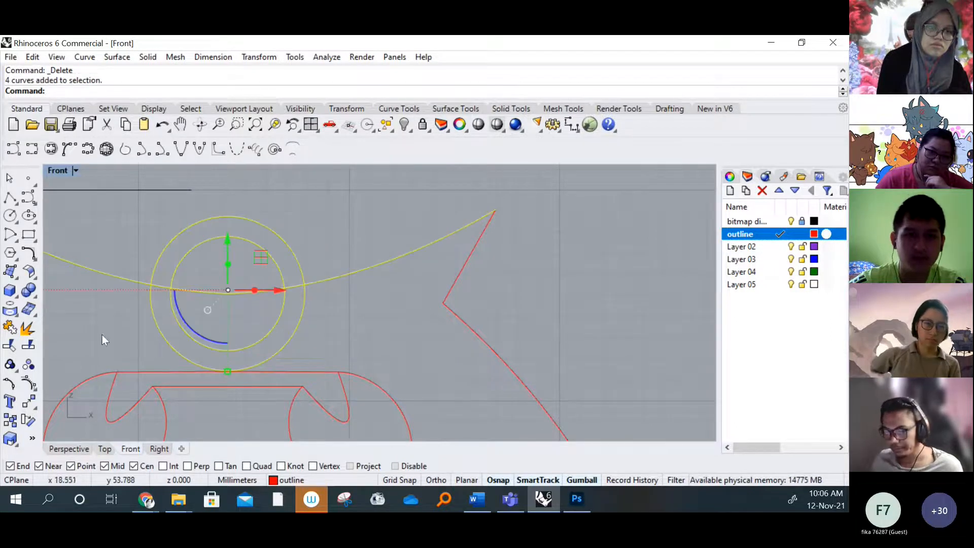
left_click(10, 344)
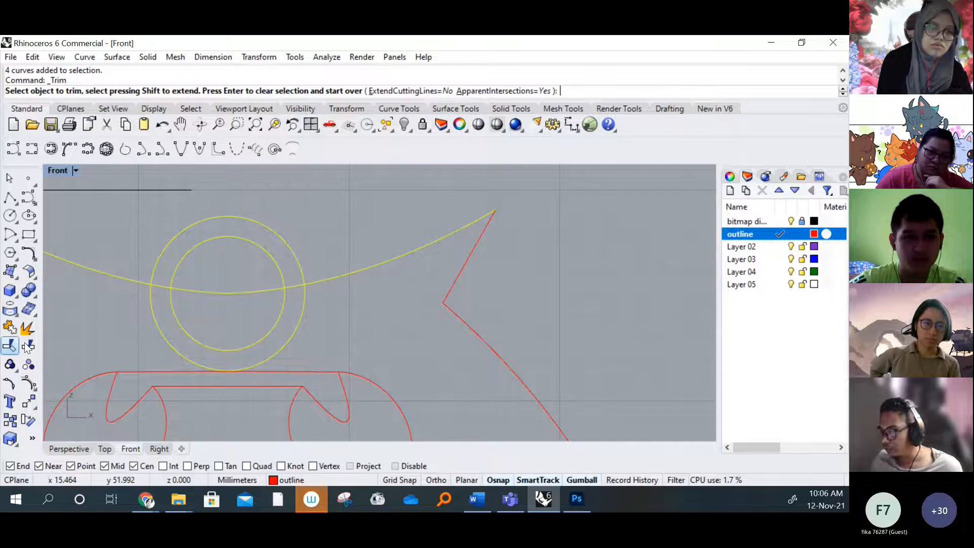
left_click(267, 337)
left_click(157, 333)
scroll(227, 291, "down", 3)
key("Return")
left_click(288, 306)
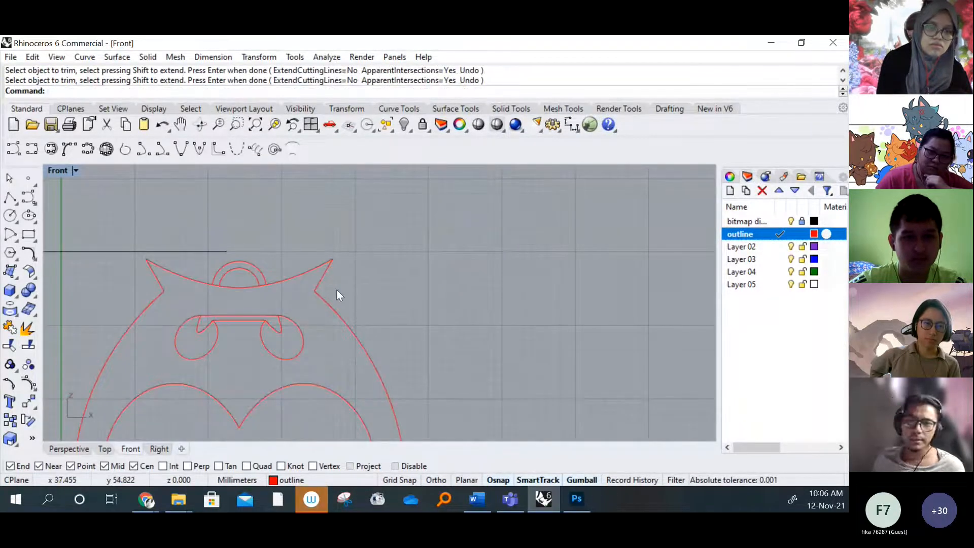
Examine the complete owl outline in the Front view and the reference drawings in the Top and Right views of the four-viewport layout
scroll(266, 300, "down", 5)
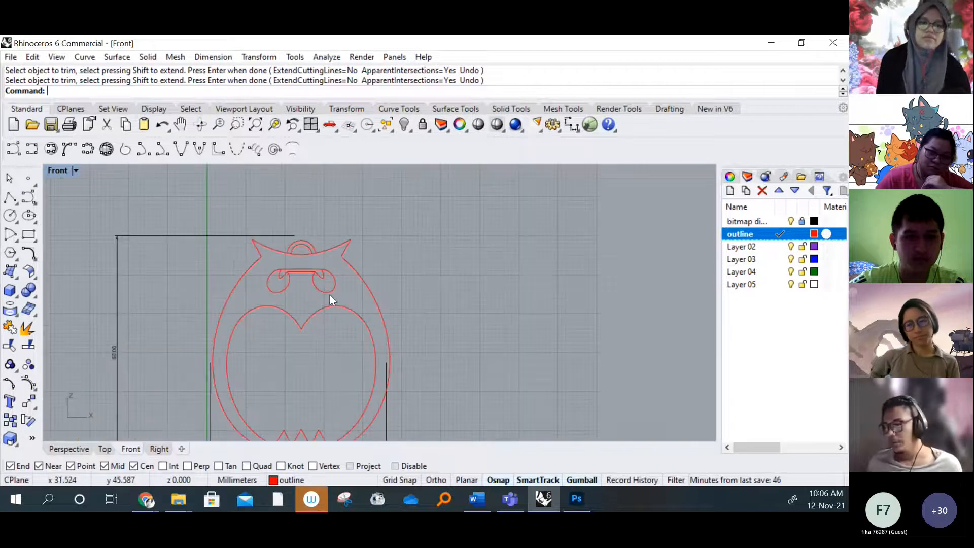
scroll(314, 295, "up", 1)
right_click_drag(317, 307, 312, 288)
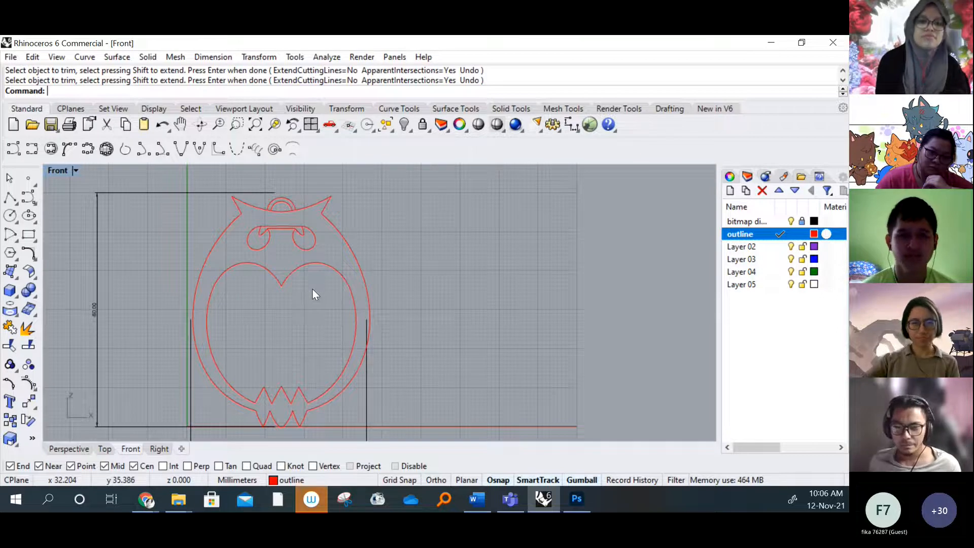
mouse_move(312, 289)
right_mouse_down()
mouse_move(311, 278)
mouse_move(317, 290)
right_mouse_up()
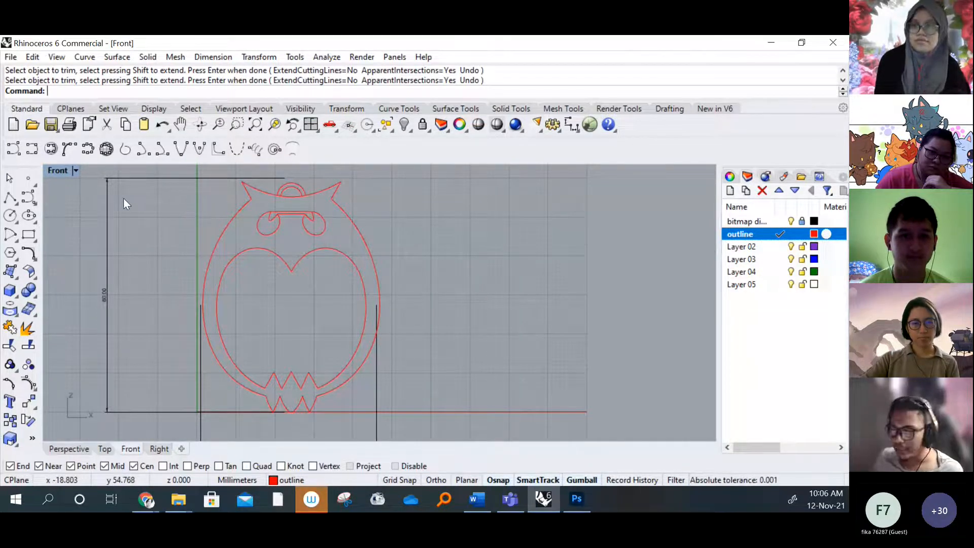
double_click(61, 172)
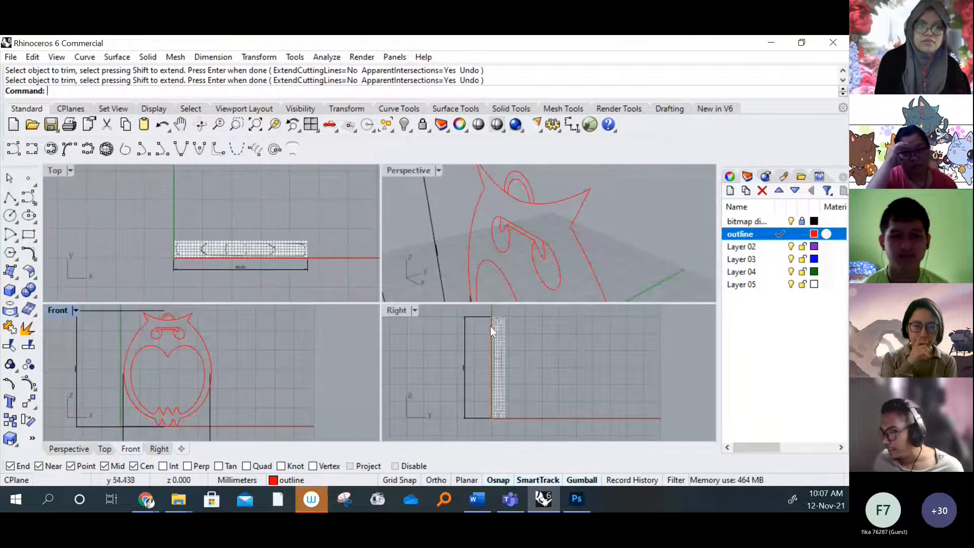
scroll(251, 256, "up", 3)
scroll(267, 273, "up", 4)
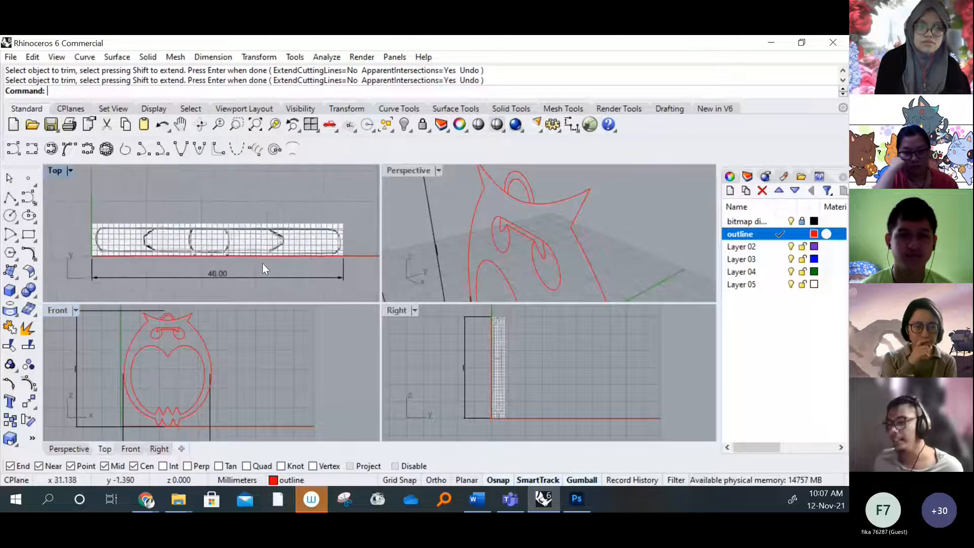
scroll(284, 268, "down", 1)
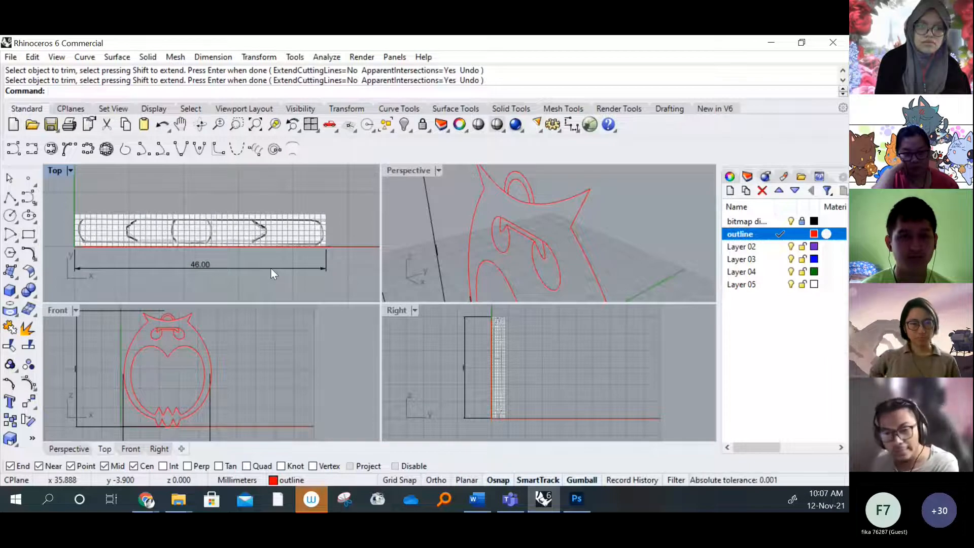
scroll(313, 232, "up", 2)
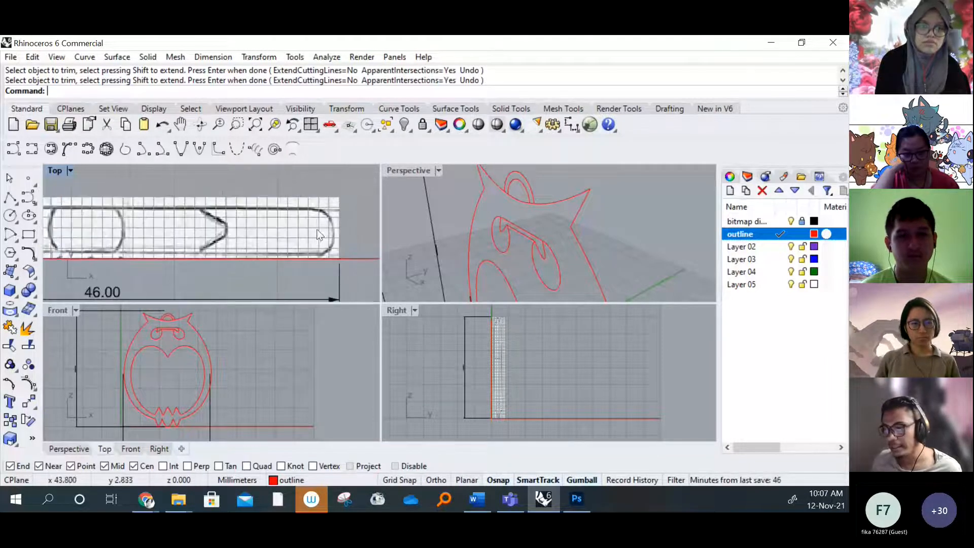
right_click_drag(506, 360, 497, 365)
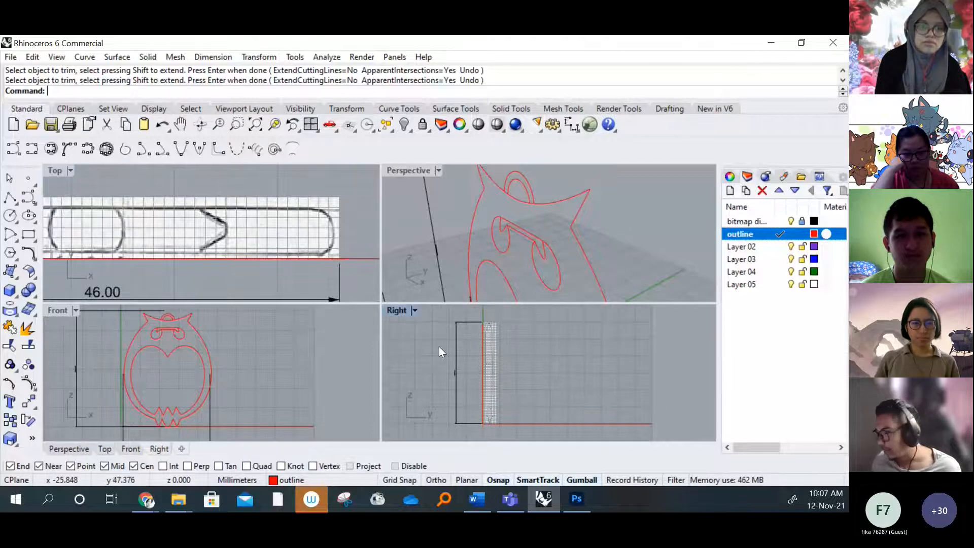
Maximize the Perspective viewport and inspect the whole owl outline together with its dimension lines
double_click(395, 169)
scroll(376, 248, "down", 6)
scroll(412, 277, "down", 3)
right_click_drag(414, 279, 383, 334)
scroll(385, 325, "up", 2)
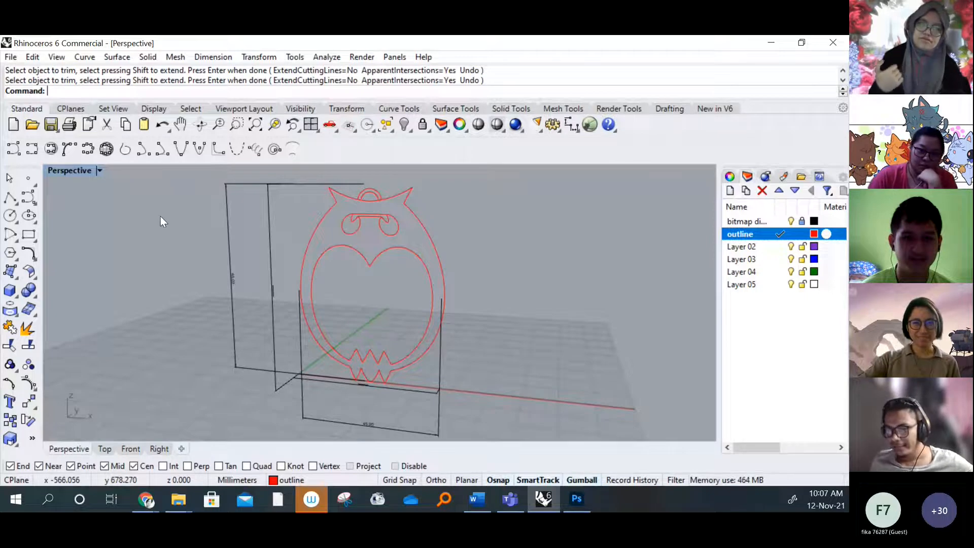
Restore the four-viewport layout and compare the owl outline with the full top and side reference drawings
double_click(70, 170)
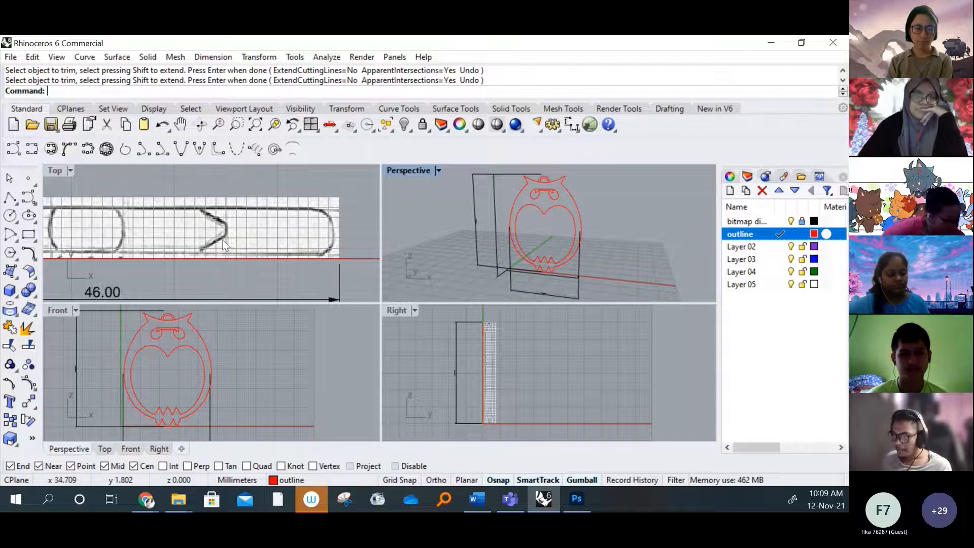
scroll(223, 239, "down", 1)
right_click_drag(204, 368, 229, 368)
right_click_drag(220, 234, 258, 232)
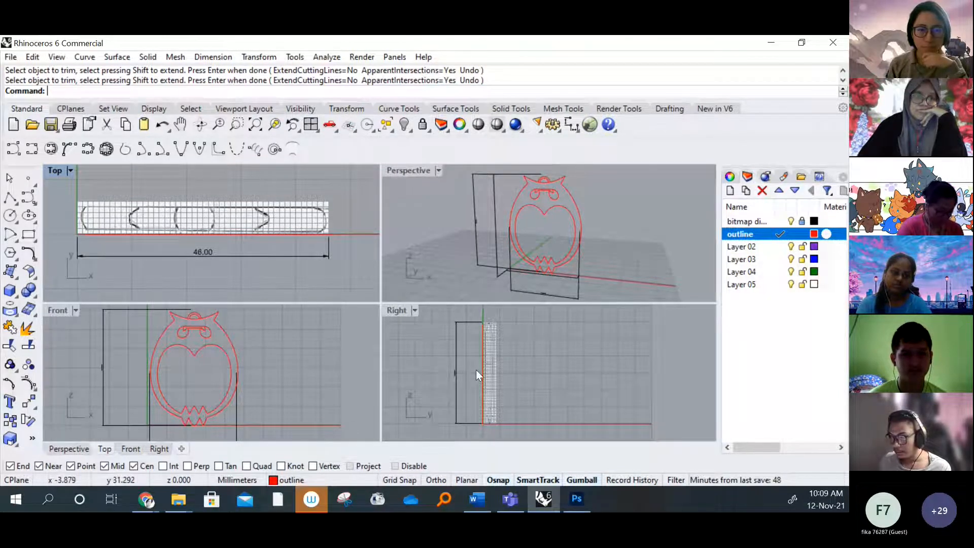
right_click_drag(475, 370, 493, 375)
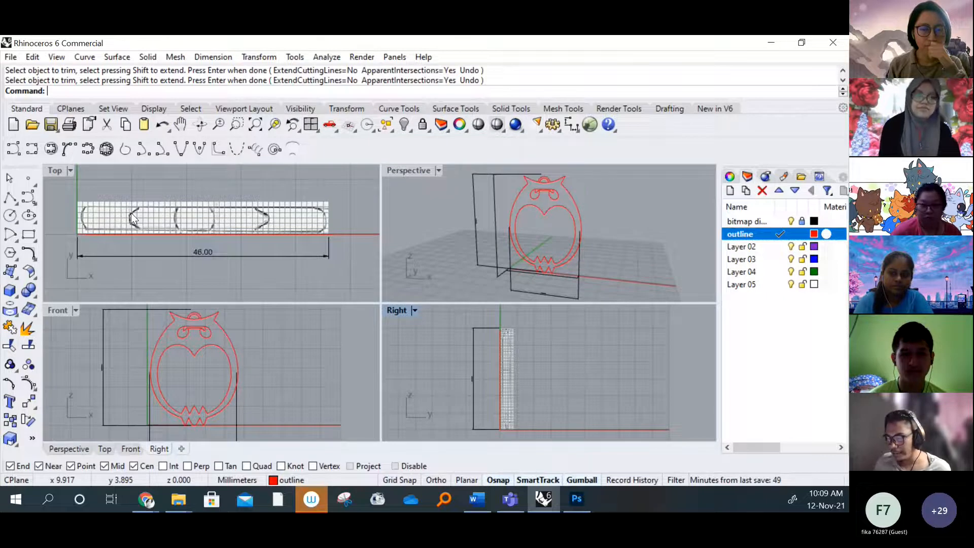
Try to extrude all the owl curves straight into solids, setting the depth within the Top view's reference drawing
left_click_drag(128, 307, 264, 433)
left_click(157, 59)
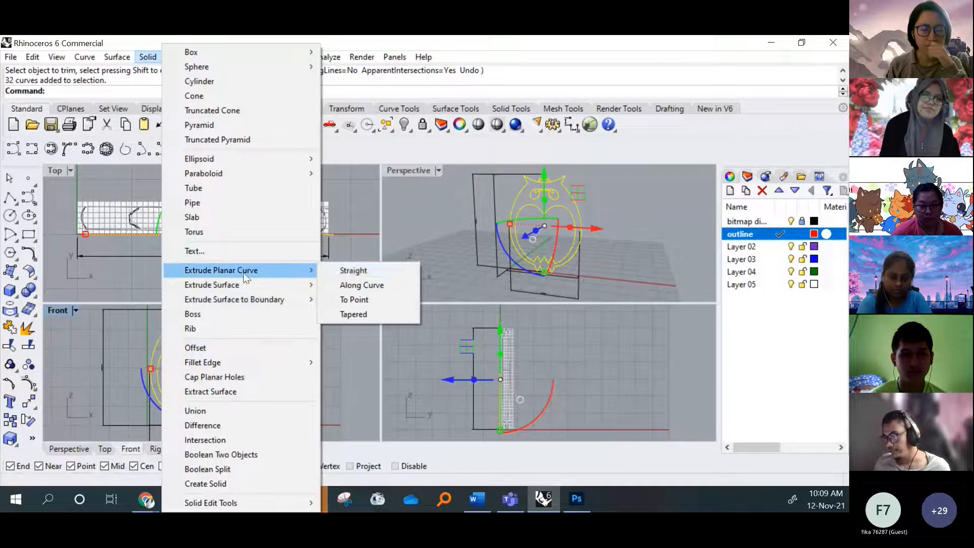
left_click(341, 271)
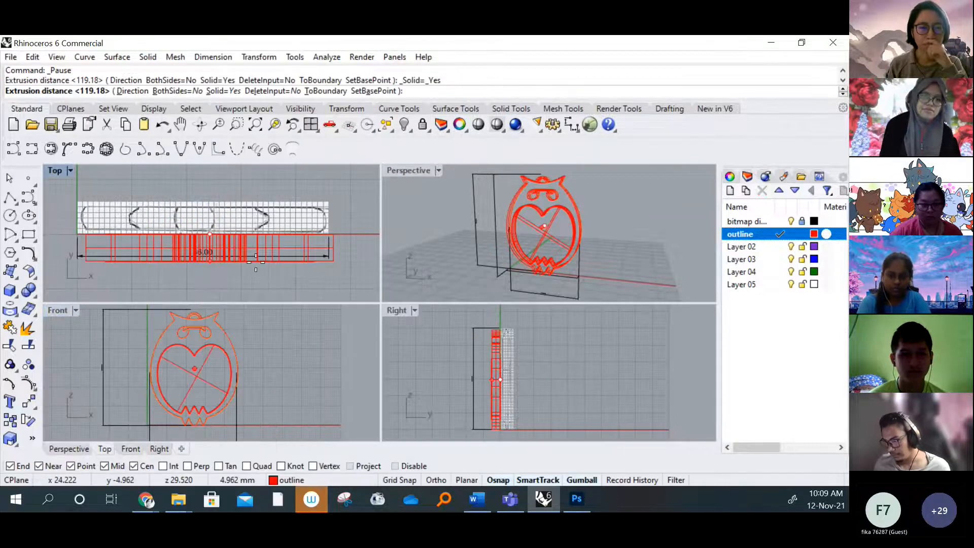
left_click(292, 205)
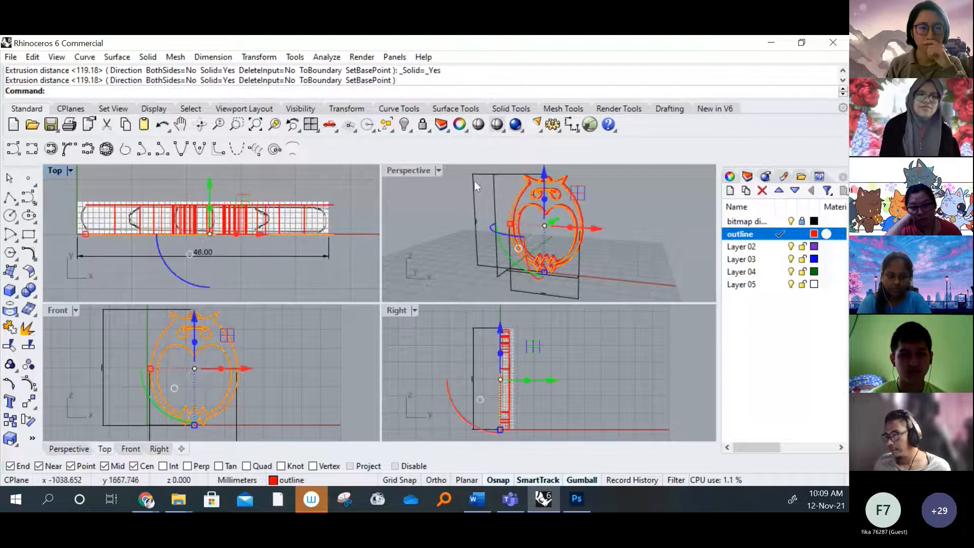
Set the Perspective viewport to Rendered display mode and inspect the extruded owl from an angle
left_click(637, 221)
mouse_move(637, 221)
right_mouse_down()
mouse_move(566, 228)
mouse_move(513, 256)
mouse_move(701, 235)
mouse_move(641, 229)
right_mouse_up()
left_click(438, 170)
left_click(476, 94)
scroll(539, 222, "up", 2)
mouse_move(539, 223)
right_mouse_down()
mouse_move(596, 224)
mouse_move(467, 233)
mouse_move(543, 236)
right_mouse_up()
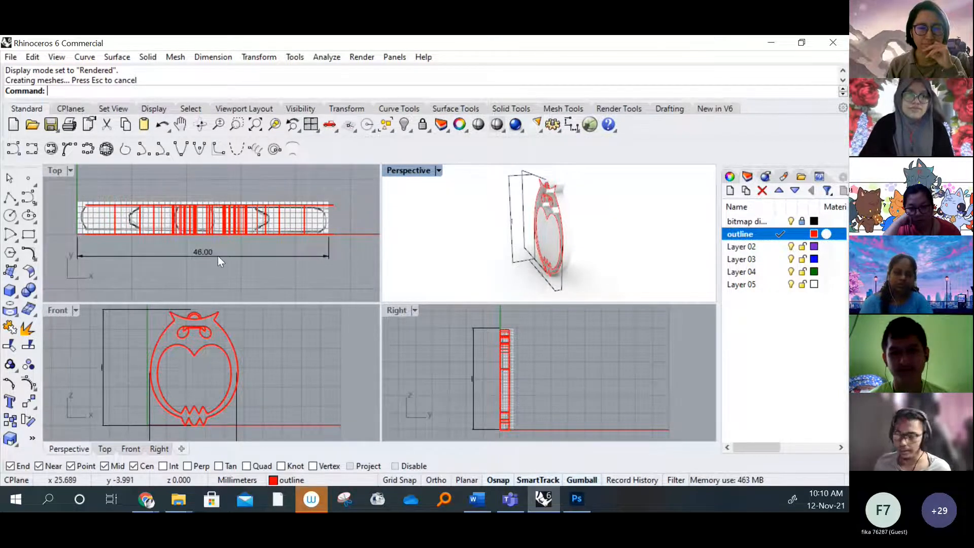
Undo the owl extrusion and examine the thickness profile in the top and side reference drawings
key("ctrl+z")
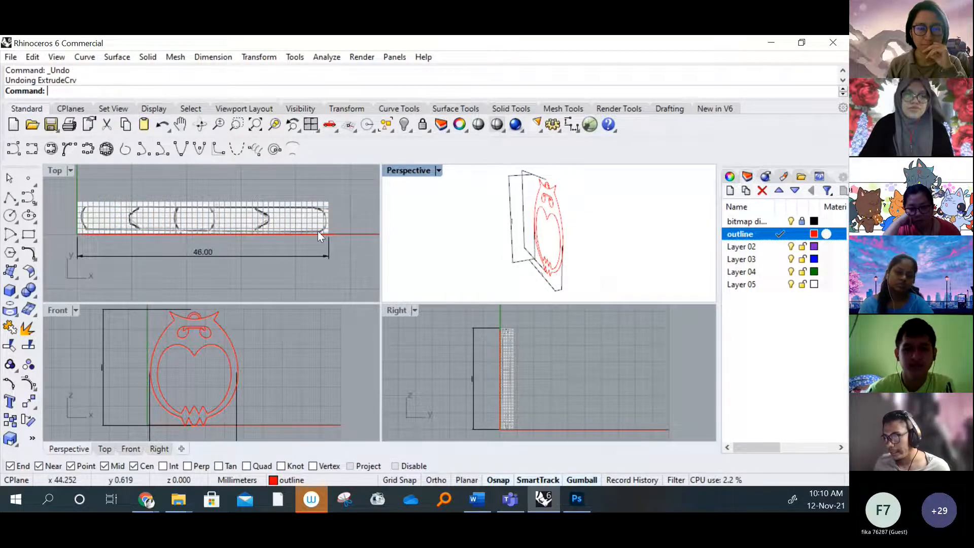
scroll(318, 230, "up", 3)
scroll(281, 234, "down", 2)
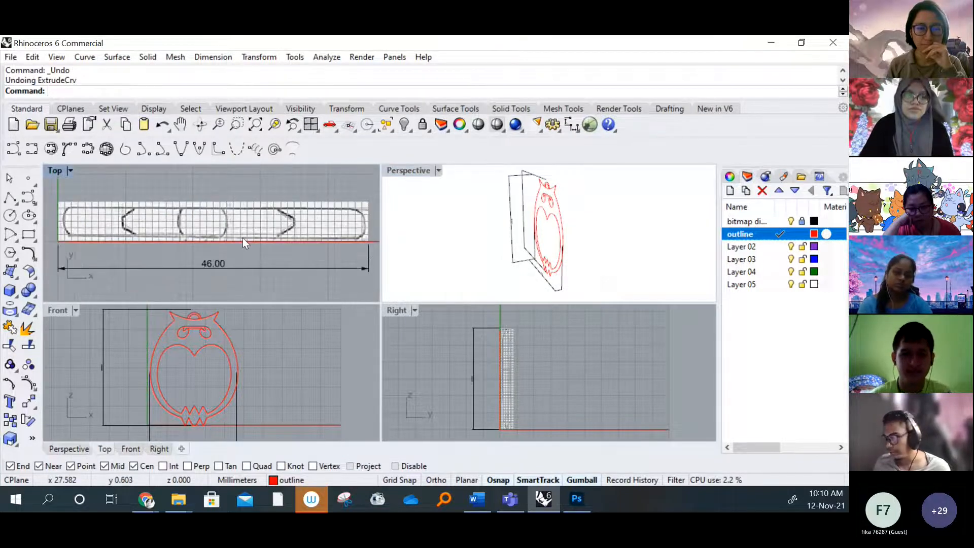
scroll(510, 379, "up", 1)
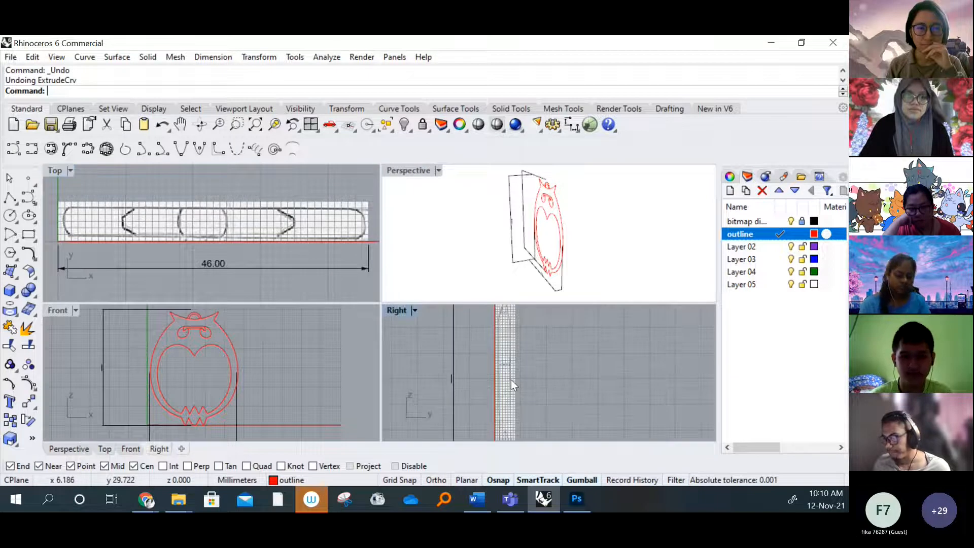
scroll(510, 379, "down", 1)
scroll(284, 256, "down", 2)
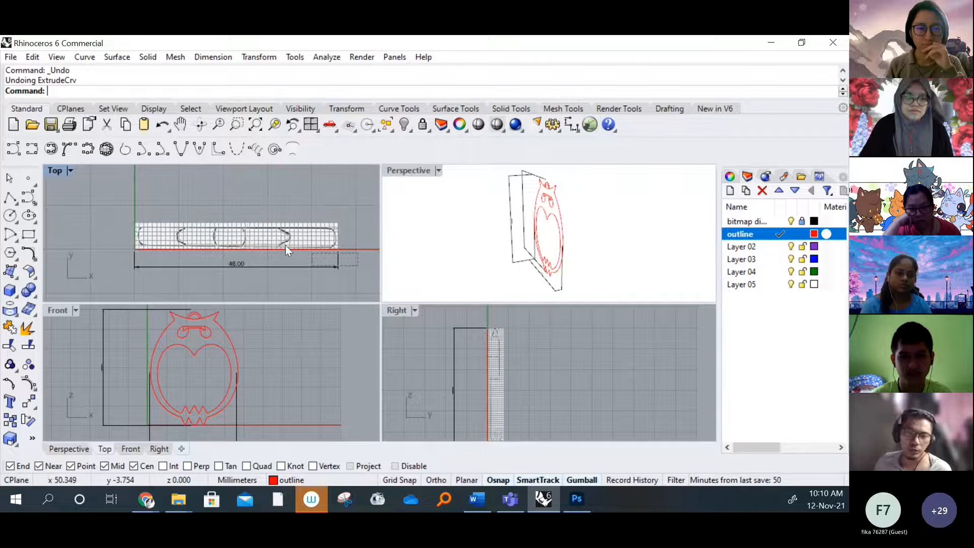
Examine the owl curves against the reference drawings in the Top, Front and Right views and from an angle in Perspective
left_click_drag(285, 245, 119, 194)
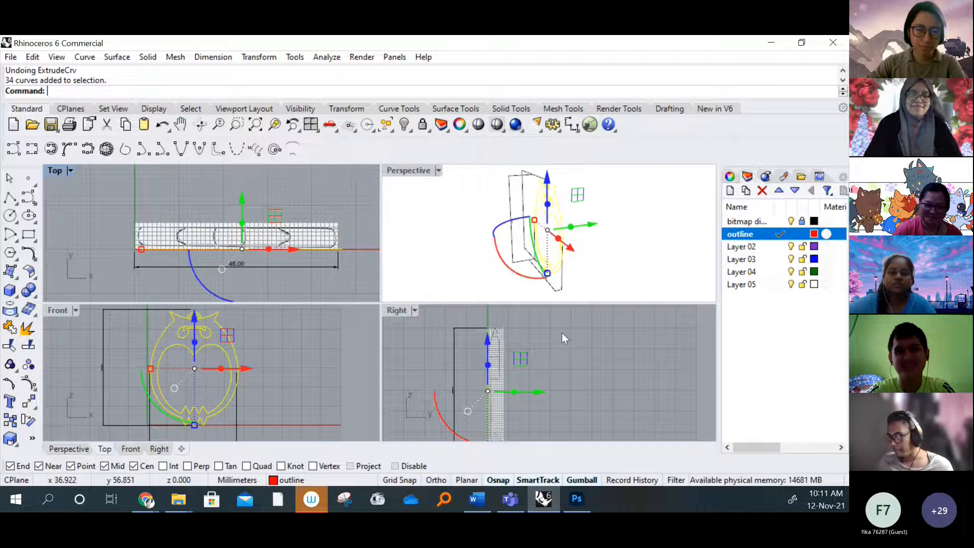
left_click(333, 269)
right_click_drag(331, 256, 313, 254)
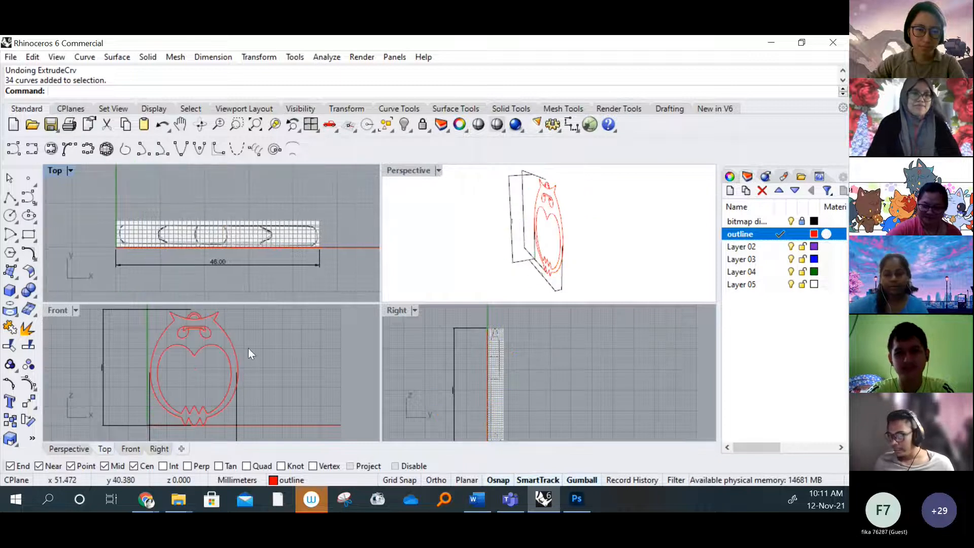
right_click_drag(234, 348, 257, 349)
right_click_drag(517, 387, 521, 369)
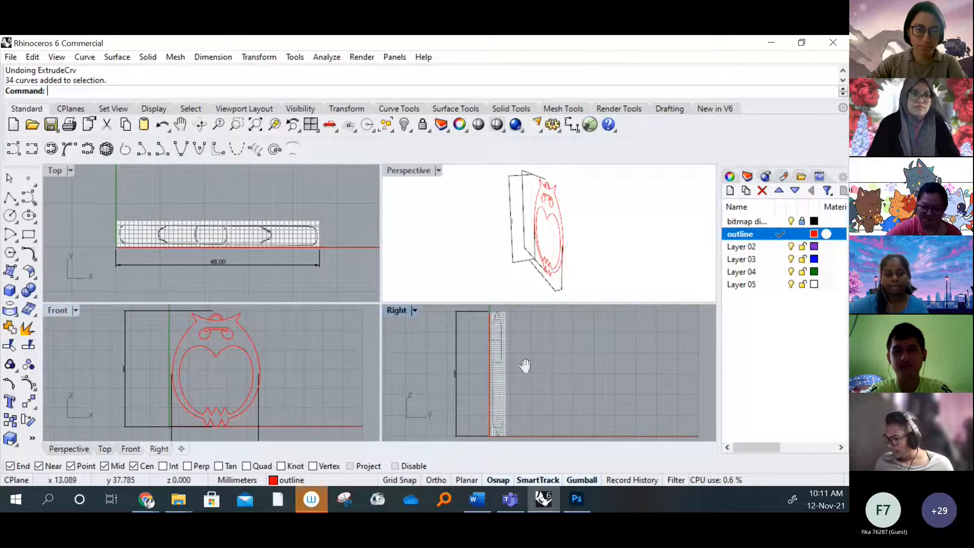
scroll(521, 369, "down", 2)
right_click_drag(532, 253, 550, 234)
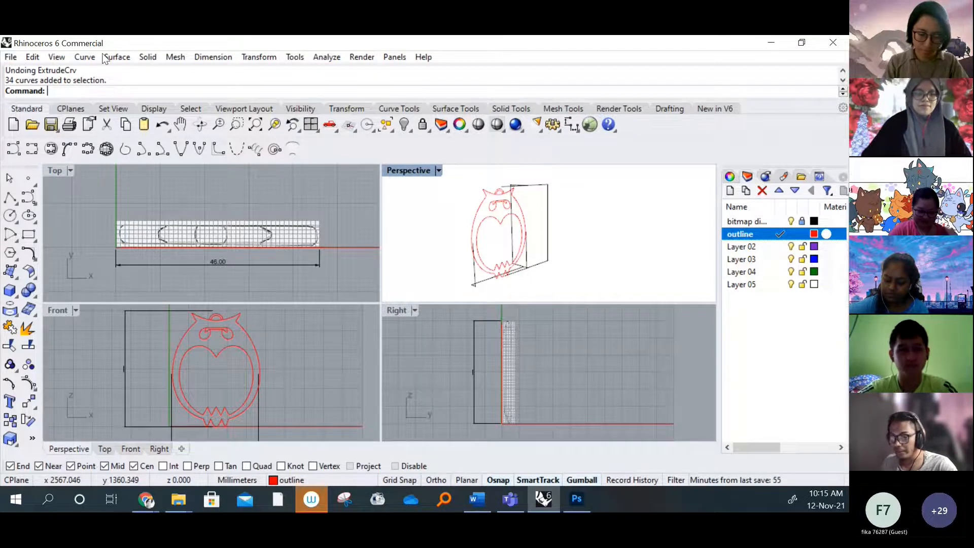
Show the edit points on the owl's left body curve in the Front view and hide them again
left_click(32, 57)
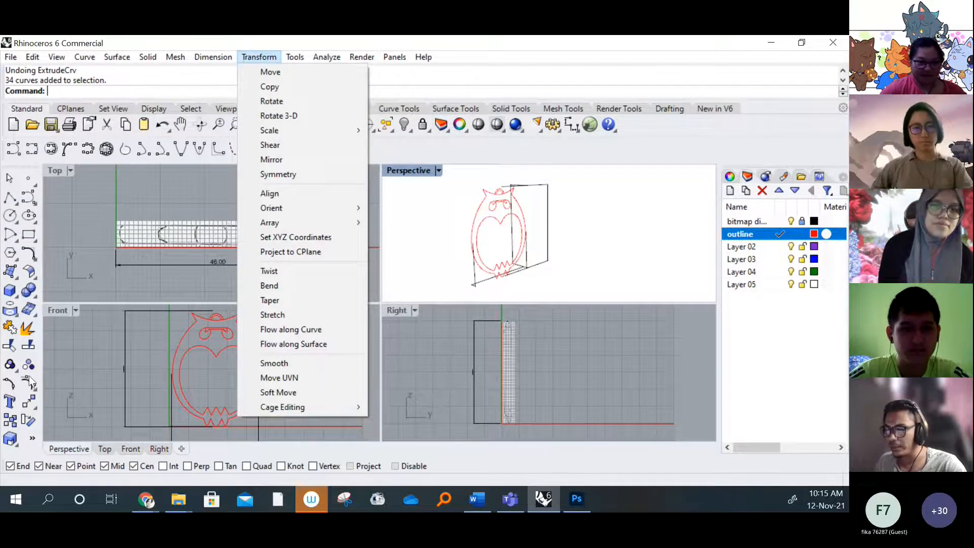
left_click(57, 376)
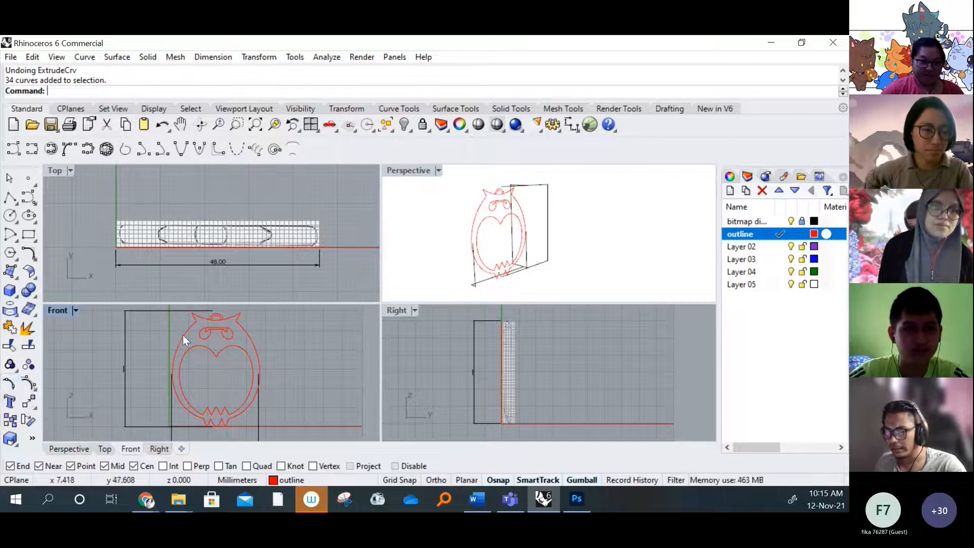
left_click(184, 340)
left_click(9, 383)
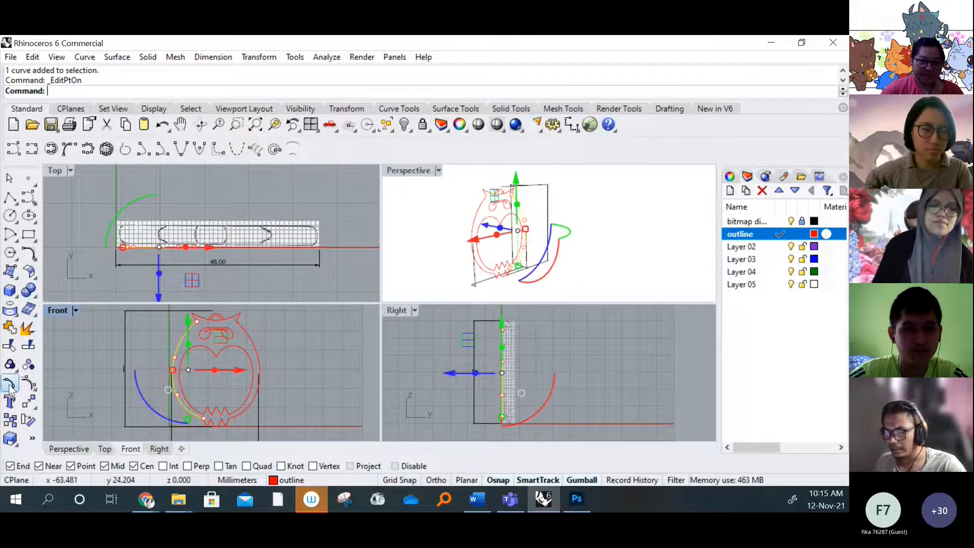
left_click(109, 345)
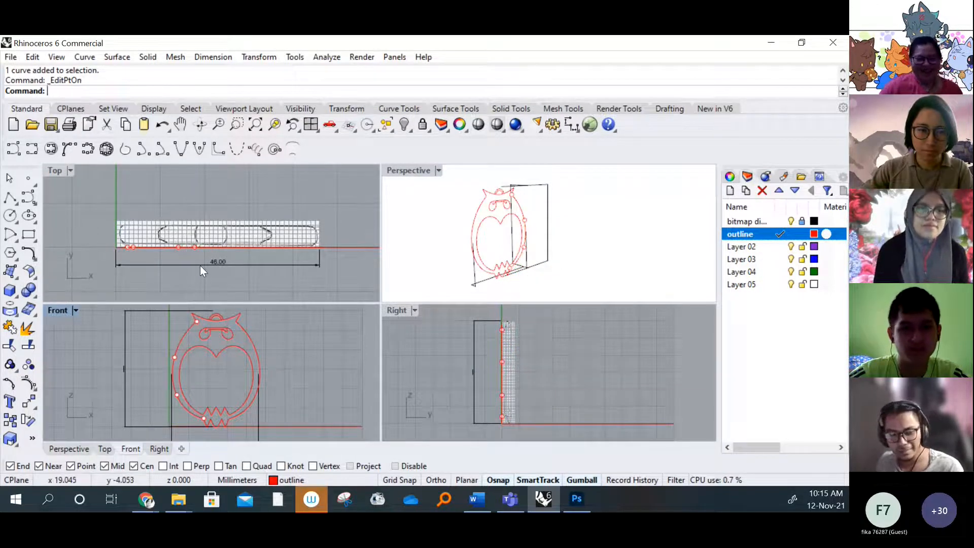
key("Escape")
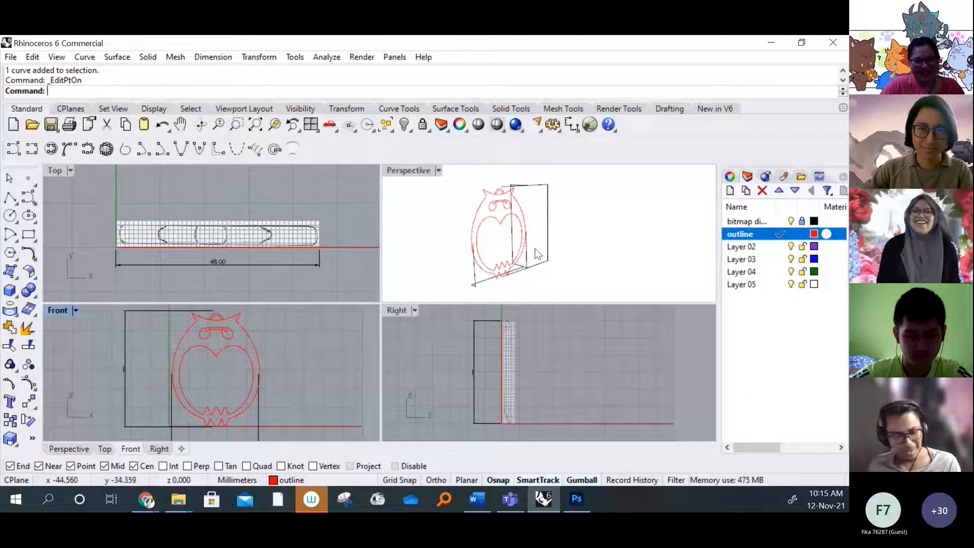
Inspect the flat owl outline from several angles in Perspective and relate it to the Top, Front and Right views
right_click_drag(538, 254, 568, 249)
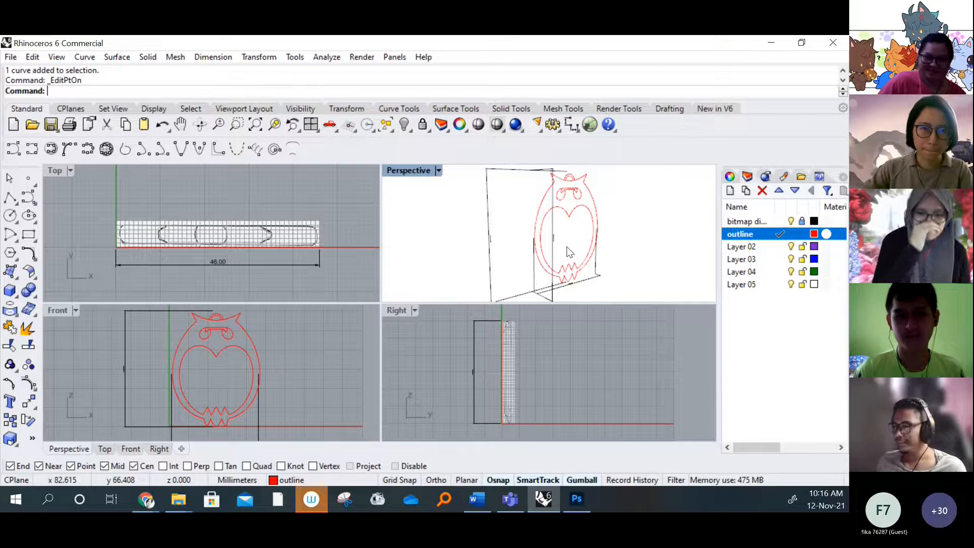
right_click_drag(585, 225, 572, 223)
scroll(572, 224, "down", 1)
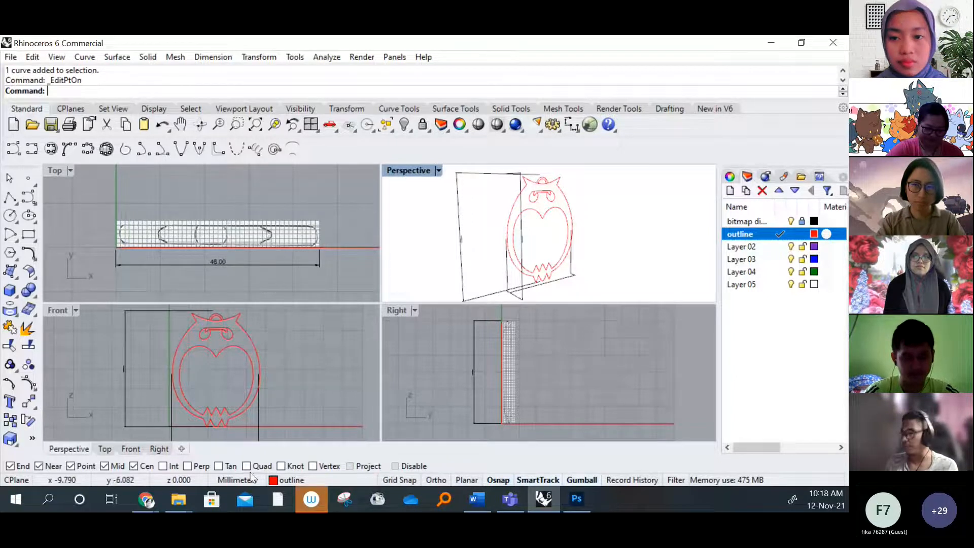
left_click(54, 172)
left_click(57, 309)
left_click(397, 310)
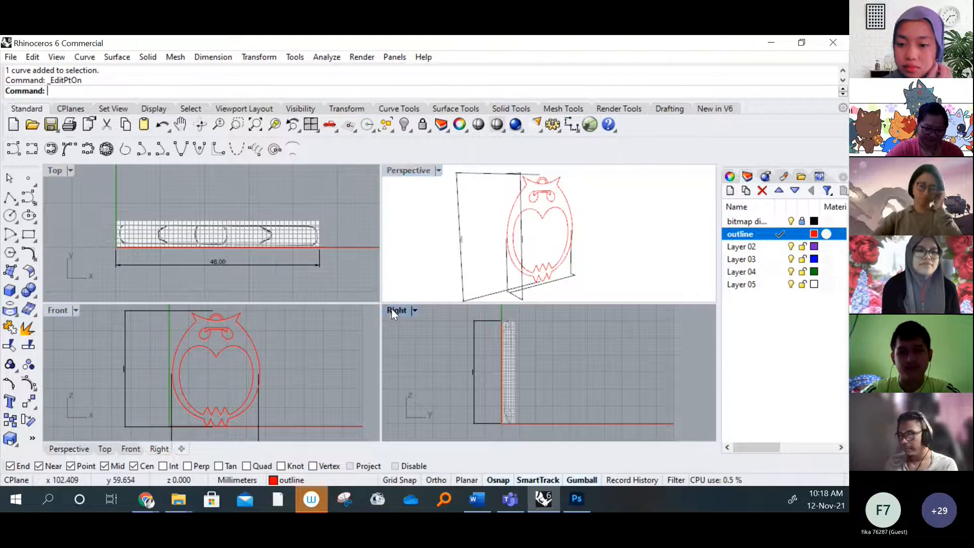
right_click_drag(604, 248, 467, 258)
scroll(525, 251, "up", 2)
right_click_drag(543, 241, 543, 234)
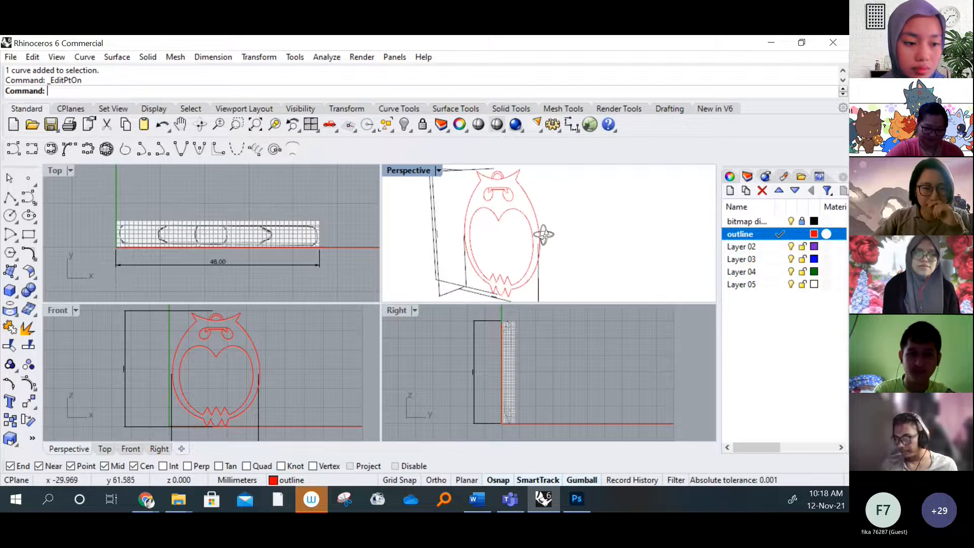
scroll(442, 352, "up", 2)
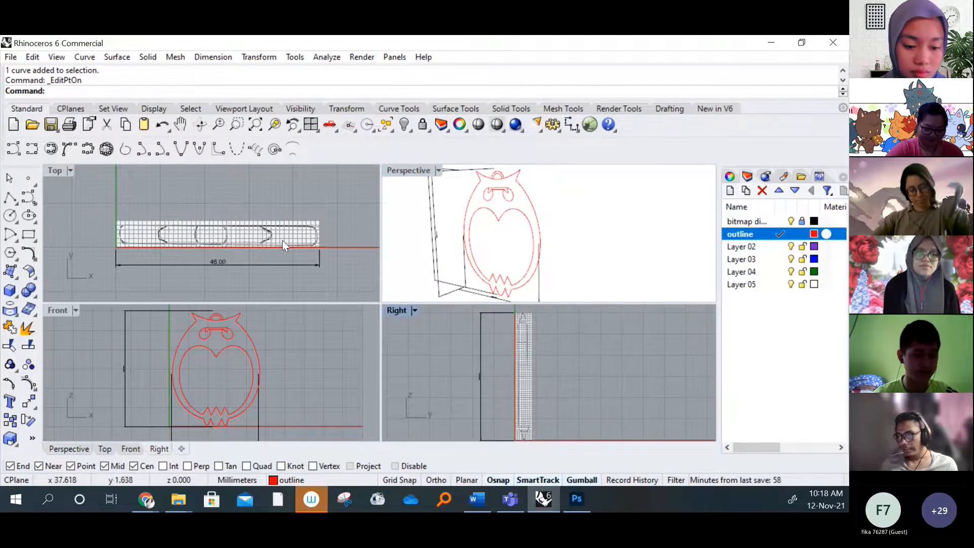
right_click_drag(282, 240, 268, 239)
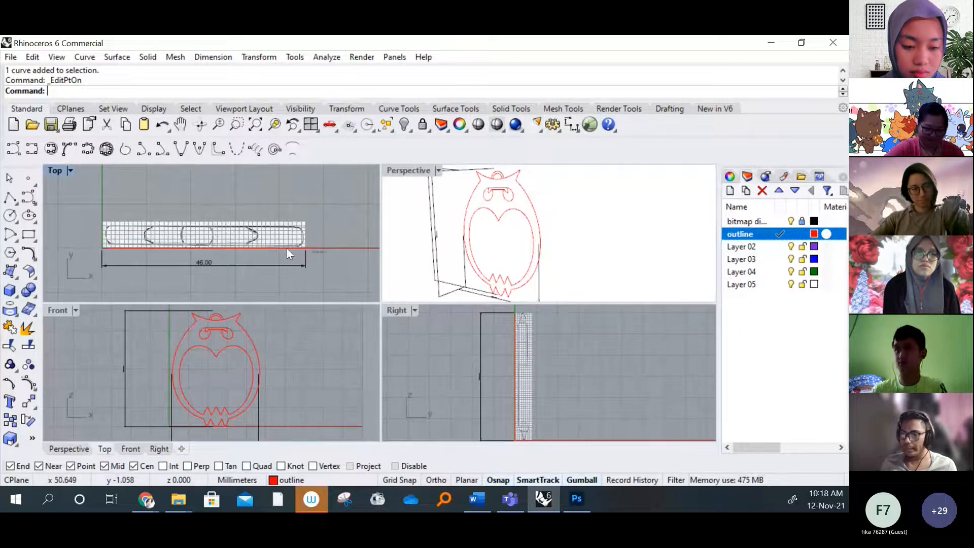
left_click_drag(326, 252, 77, 199)
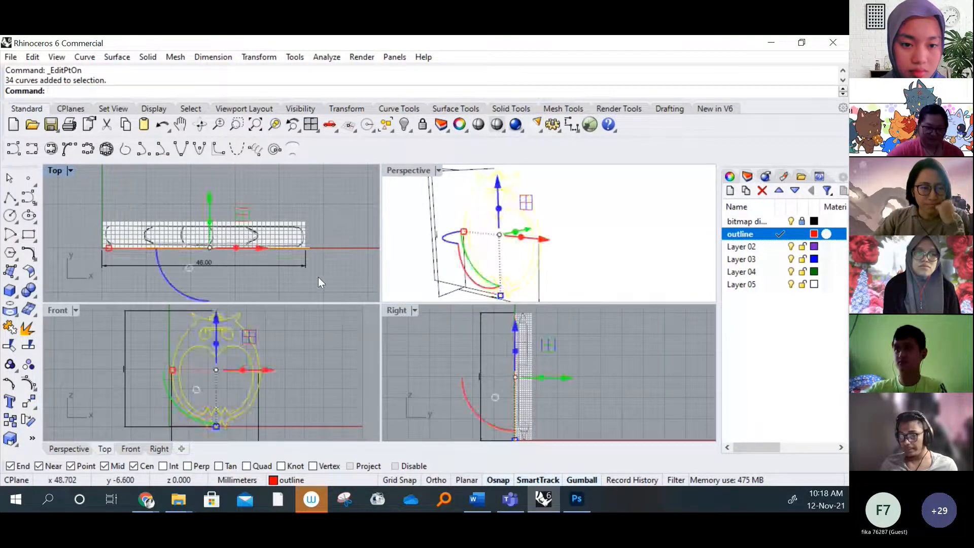
left_click(281, 267)
left_click_drag(326, 254, 79, 198)
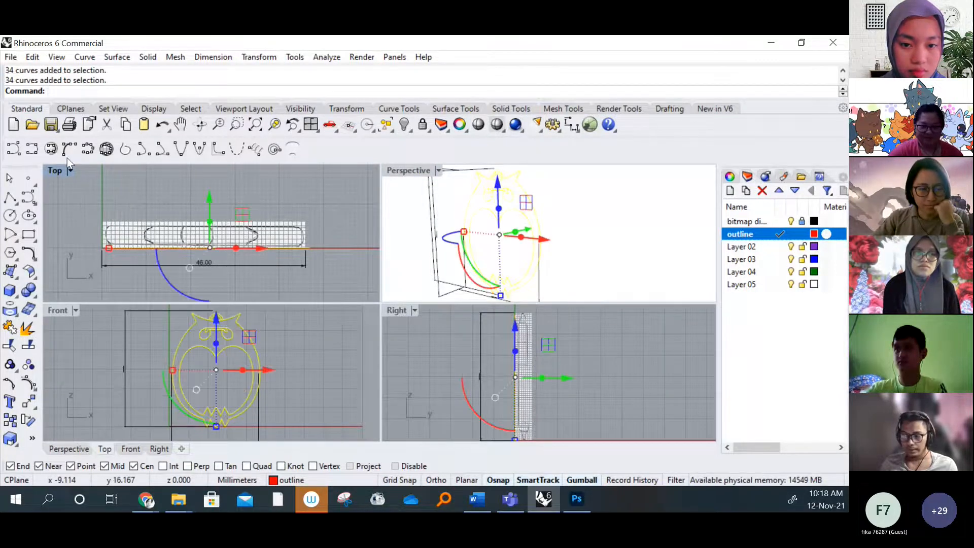
left_click(147, 57)
mouse_move(270, 271)
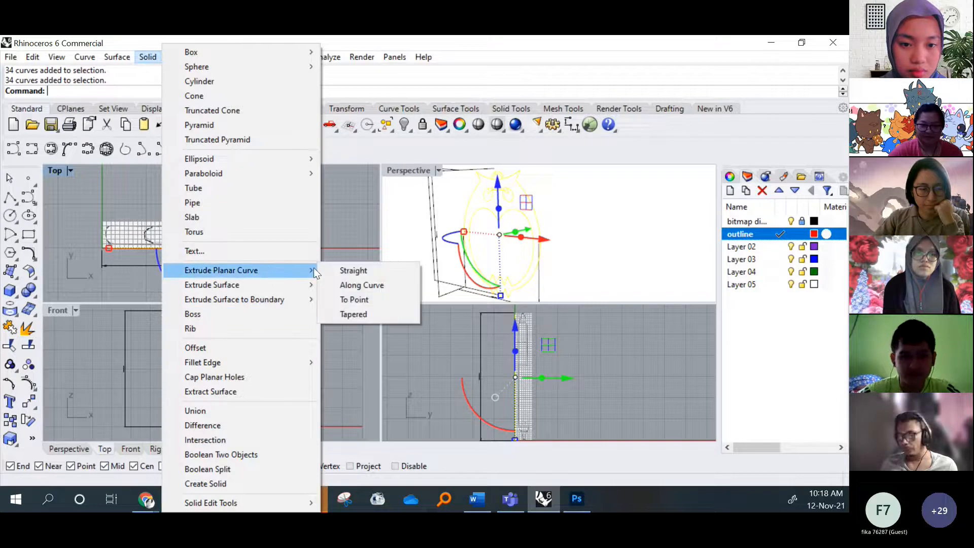
left_click(341, 237)
scroll(273, 232, "up", 4)
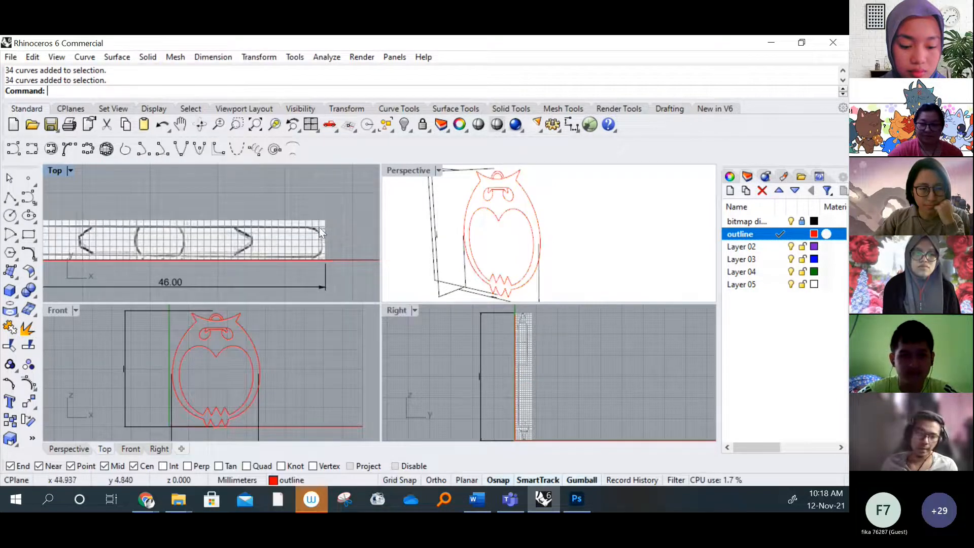
Extrude all the owl curves straight into solids about 6 mm deep, matching the upper edge of the Top view's reference drawing
left_click(145, 57)
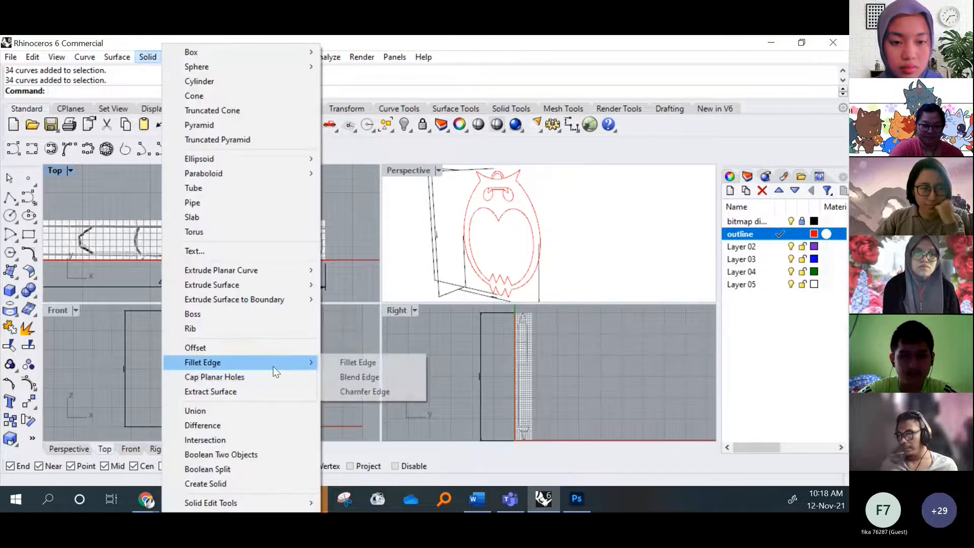
mouse_move(262, 267)
left_click(350, 270)
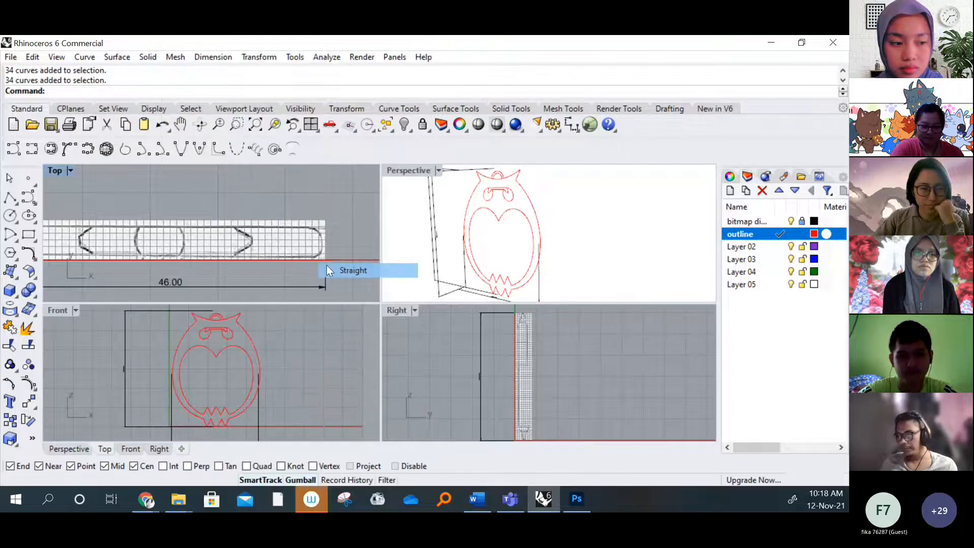
scroll(318, 272, "down", 3)
scroll(304, 395, "down", 3)
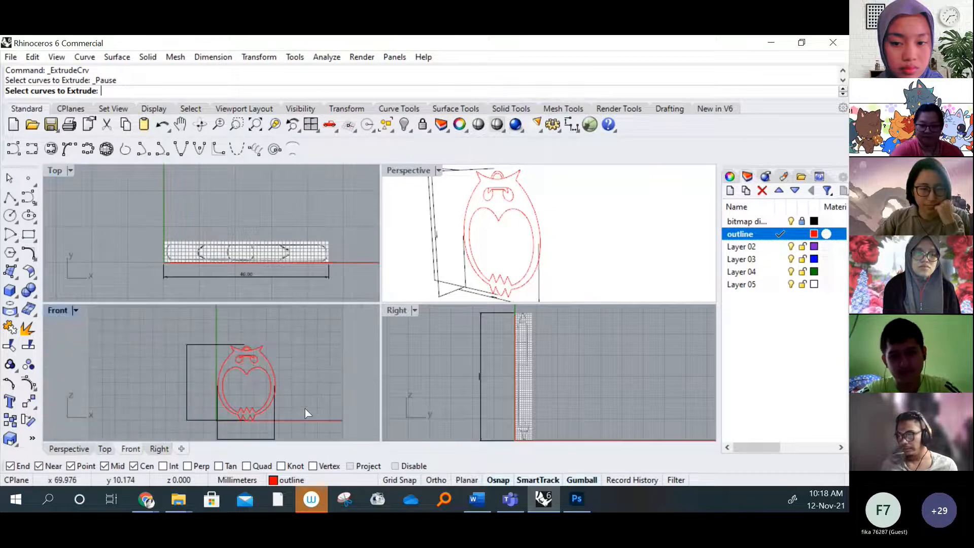
left_click_drag(305, 409, 164, 354)
key("Return")
scroll(319, 218, "up", 5)
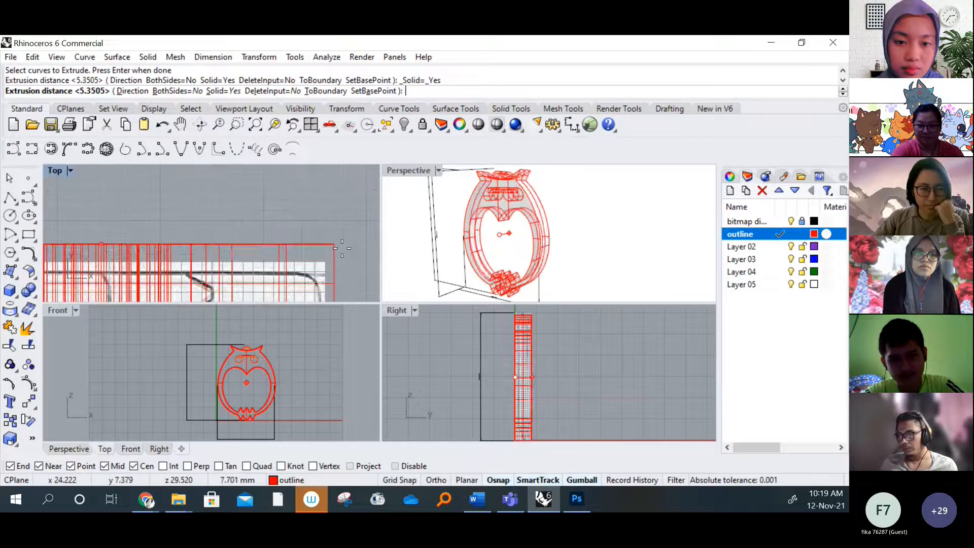
left_click(334, 250)
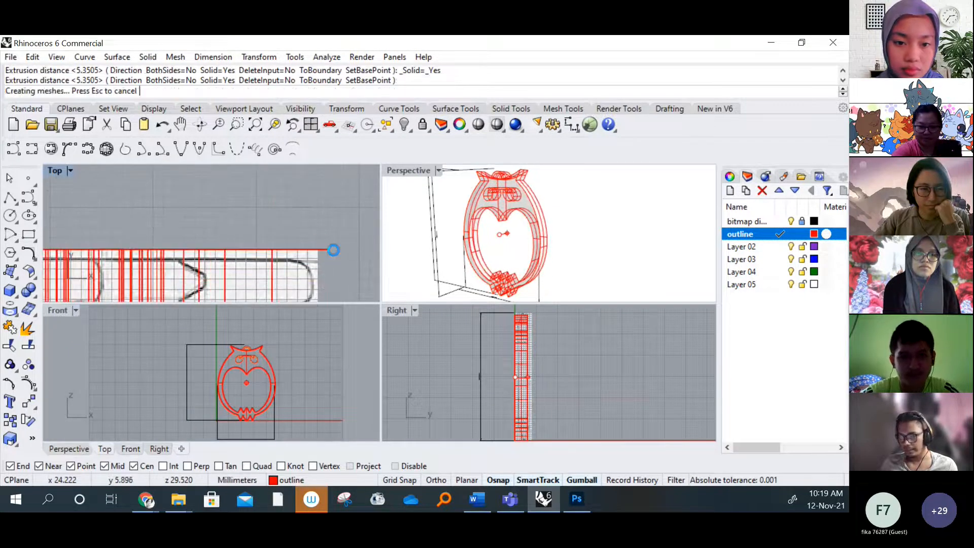
Set the Perspective viewport to Ghosted display mode and inspect the extruded owl from several angles
mouse_move(611, 242)
right_mouse_down()
mouse_move(529, 241)
mouse_move(702, 236)
mouse_move(516, 232)
right_mouse_up()
right_click_drag(612, 215, 543, 218)
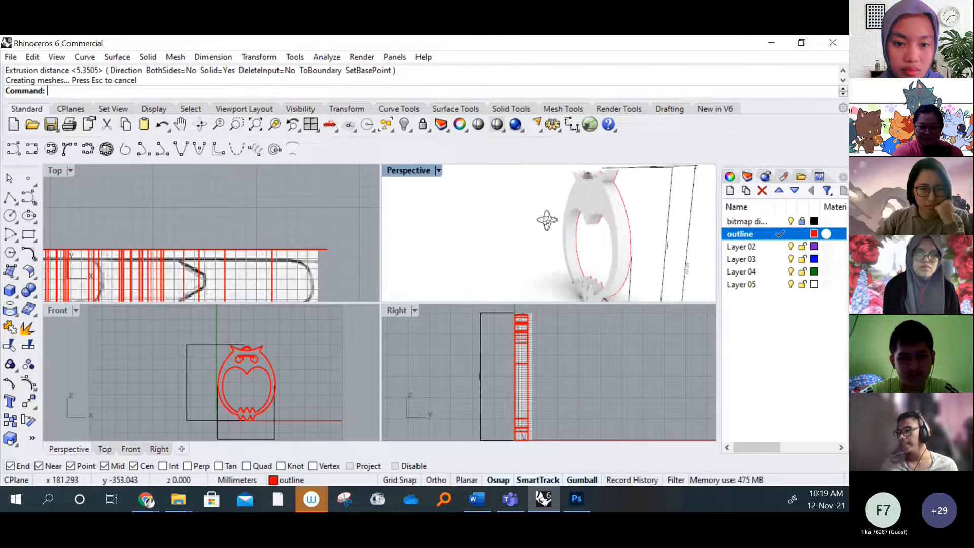
left_click(439, 171)
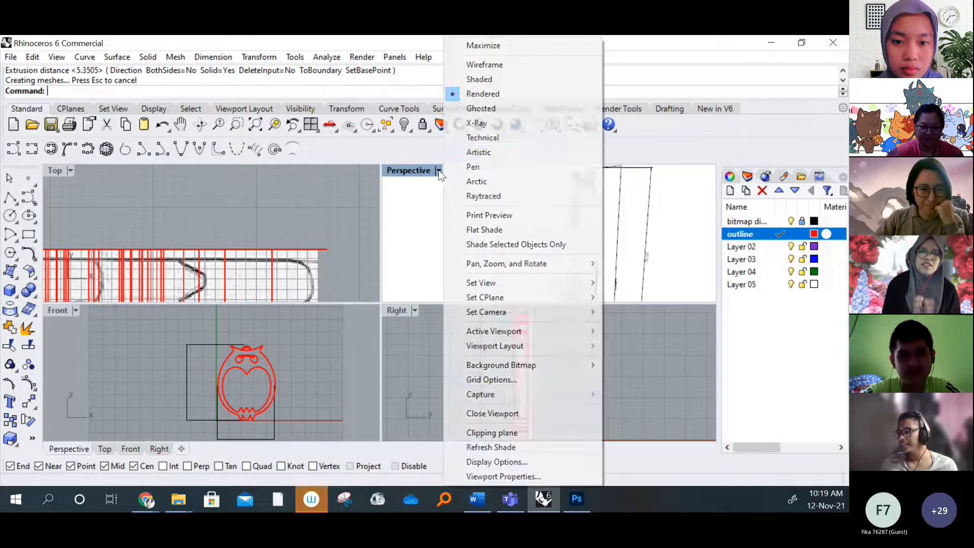
left_click(482, 108)
right_click_drag(458, 223, 573, 243)
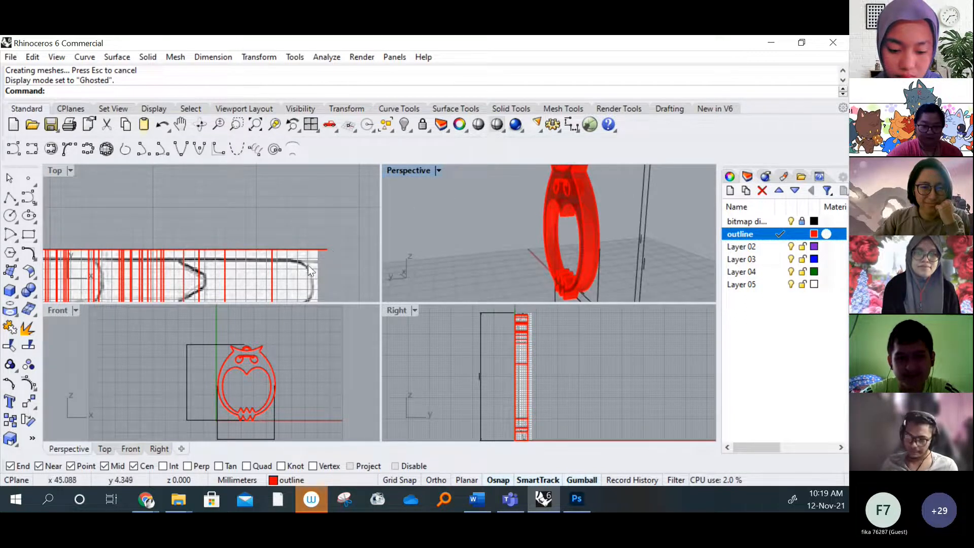
Compare the extruded owl's thickness with the reference profiles in the Top, Front and Right views
scroll(297, 248, "down", 2)
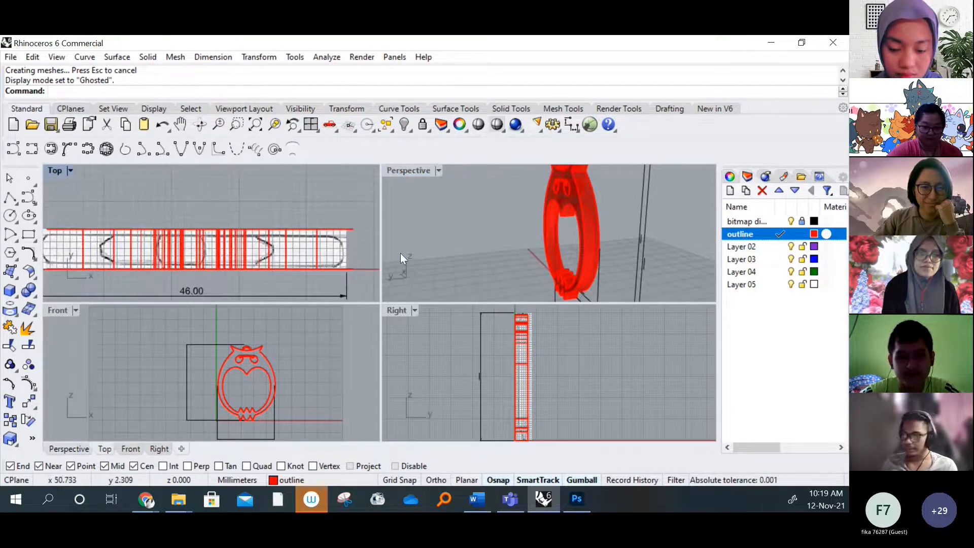
right_click_drag(304, 244, 321, 239)
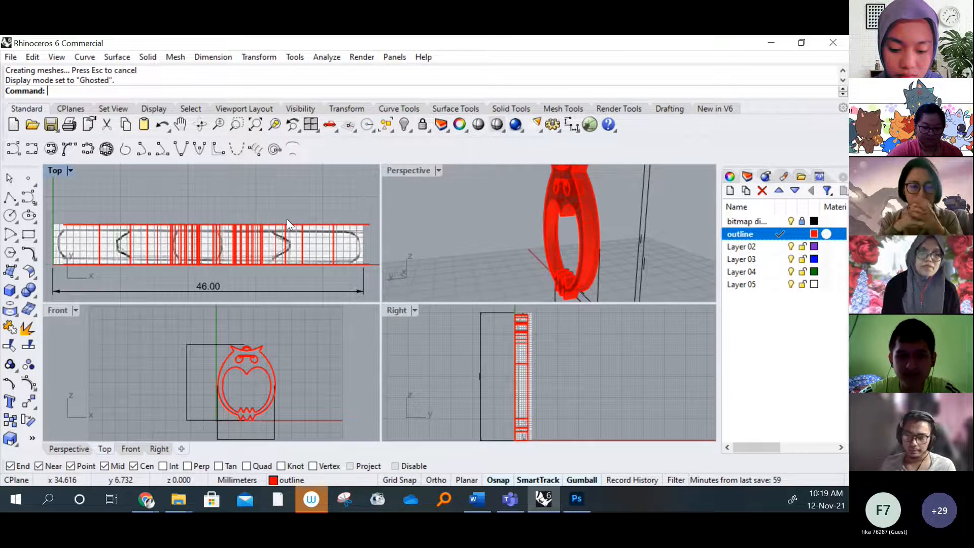
right_click_drag(296, 233, 262, 235)
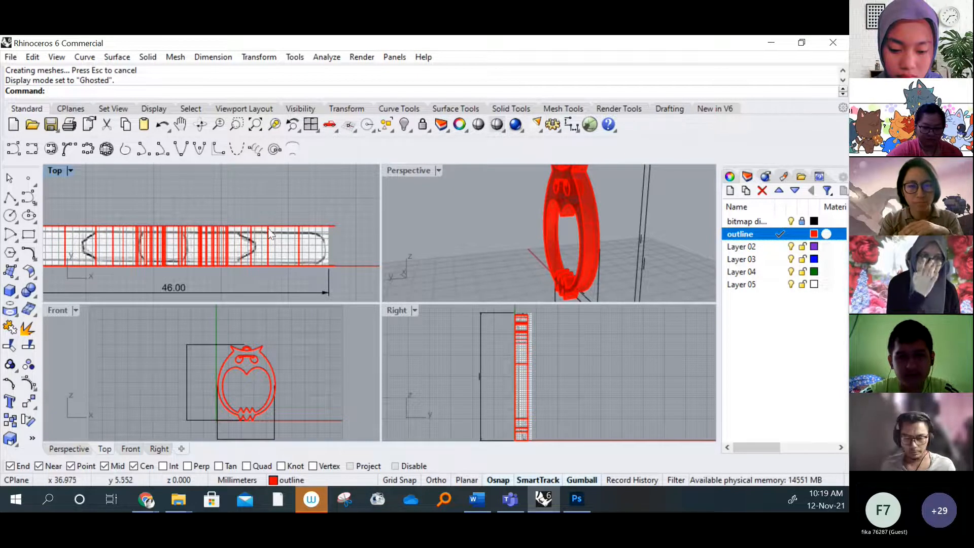
scroll(273, 228, "down", 2)
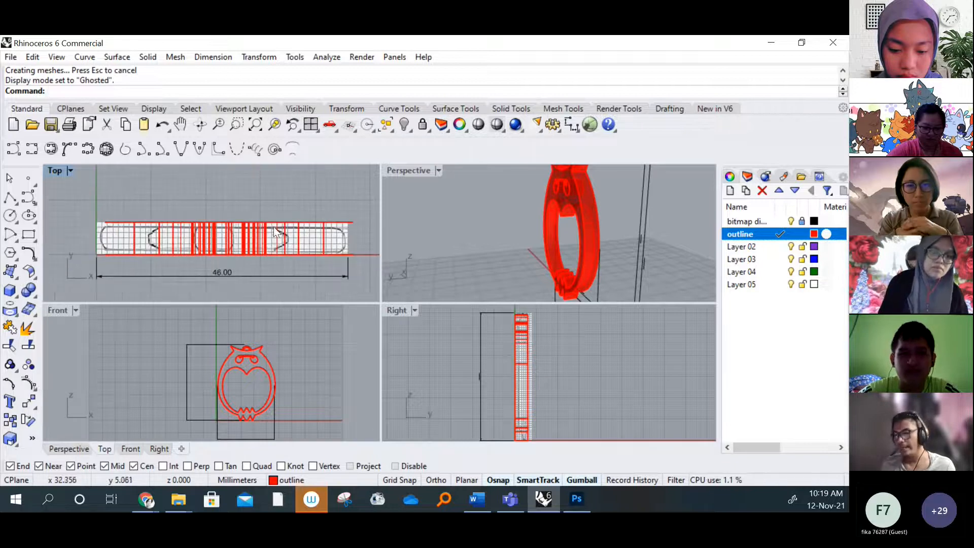
scroll(257, 374, "up", 3)
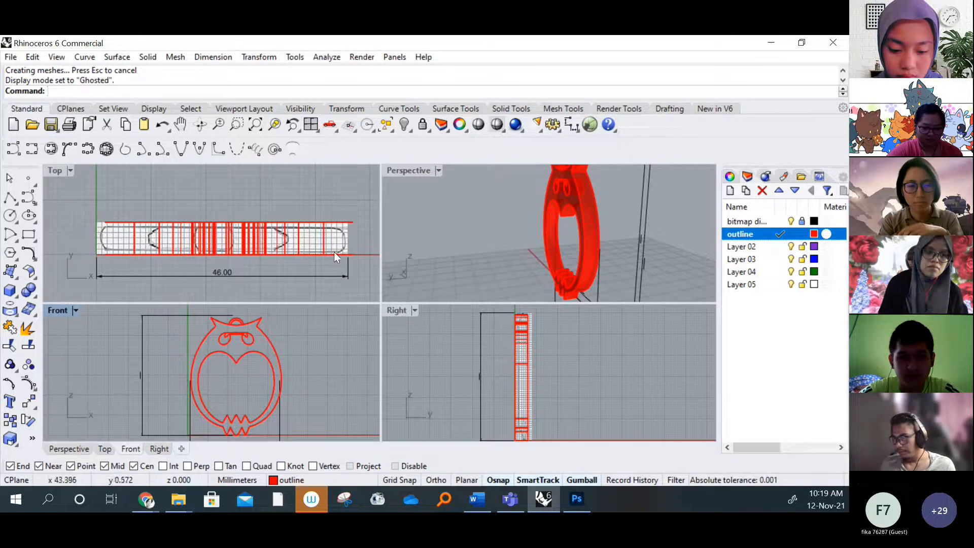
right_click_drag(333, 252, 325, 248)
mouse_move(514, 372)
right_mouse_down()
mouse_move(547, 373)
mouse_move(528, 373)
right_mouse_up()
right_click_drag(271, 351, 256, 344)
Set the Top, Front and Right viewports to Ghosted display and Perspective to Rendered, and inspect the extruded owl there
left_click(415, 311)
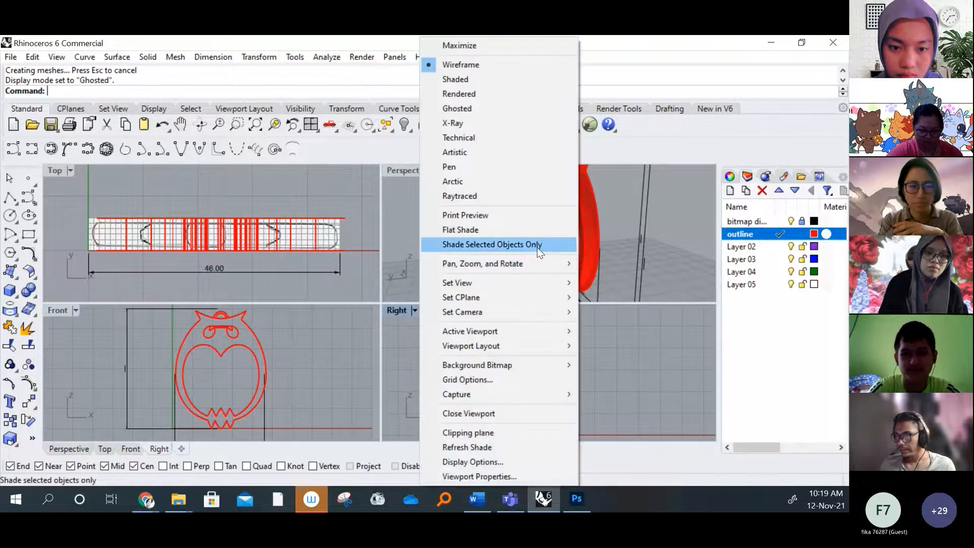
left_click(412, 361)
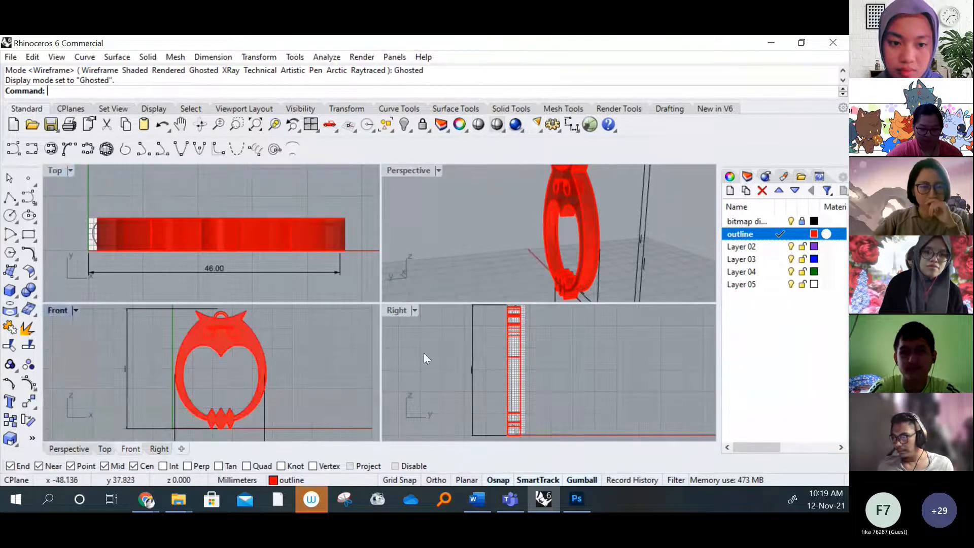
left_click(438, 170)
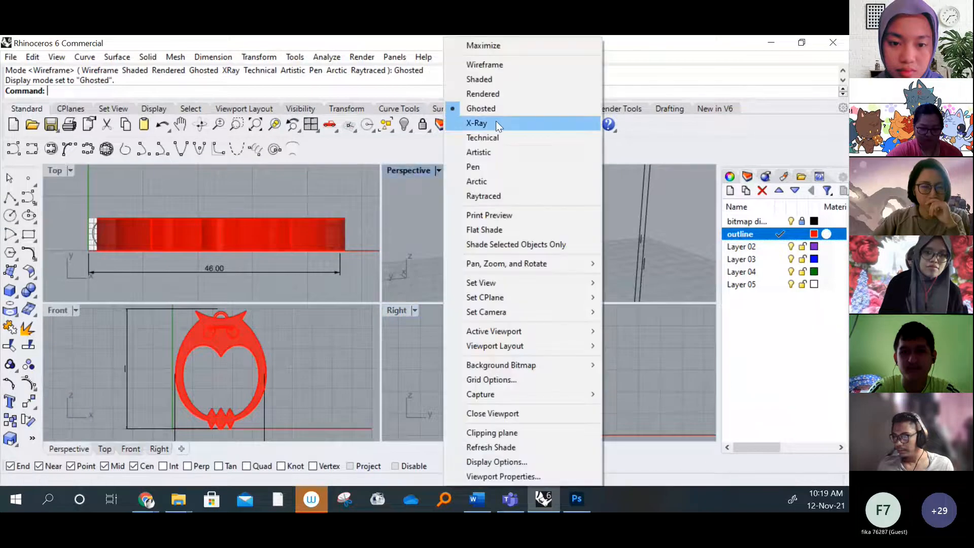
left_click(482, 94)
right_click_drag(561, 239, 517, 239)
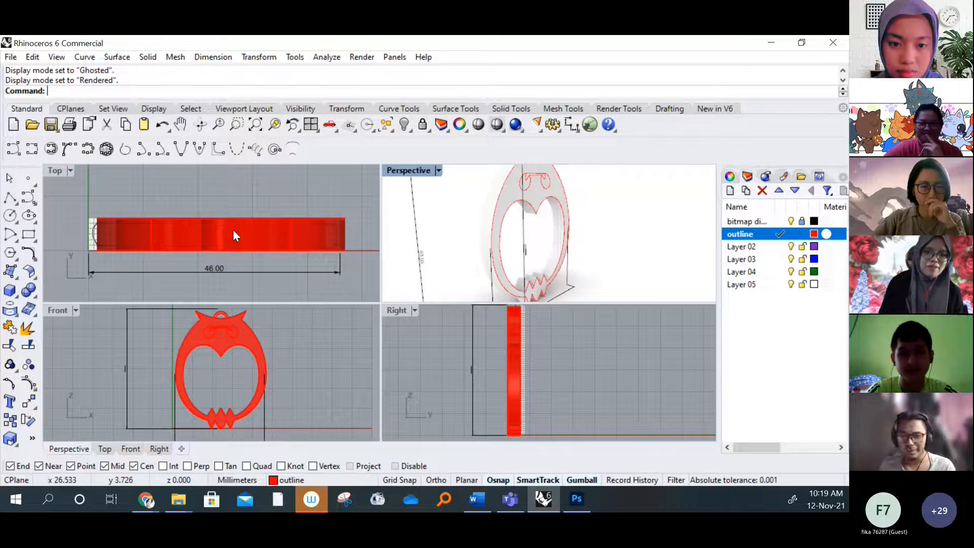
Undo the extrusion of the owl curves and check the flat outlines in the Perspective, Top and Front views
key("ctrl+z")
key("ctrl+z")
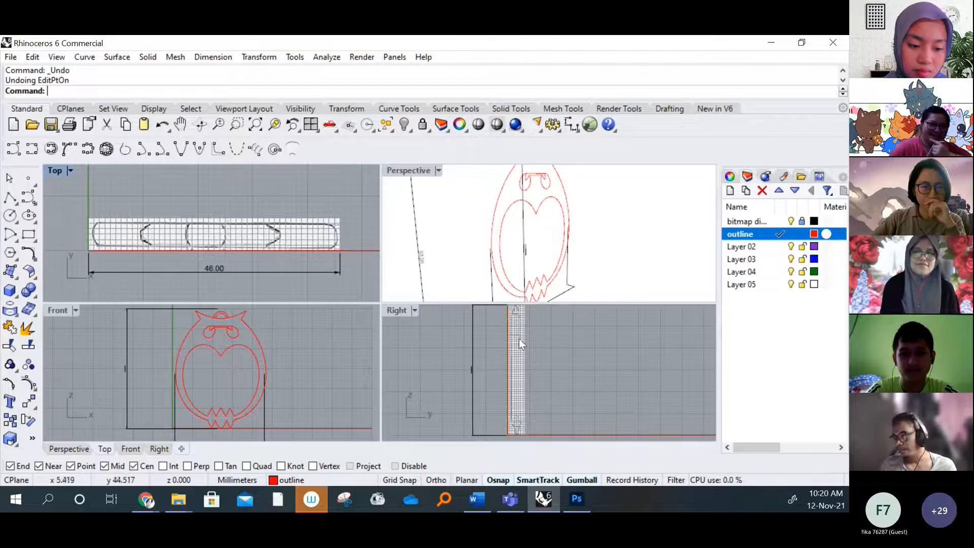
right_click_drag(446, 244, 502, 258)
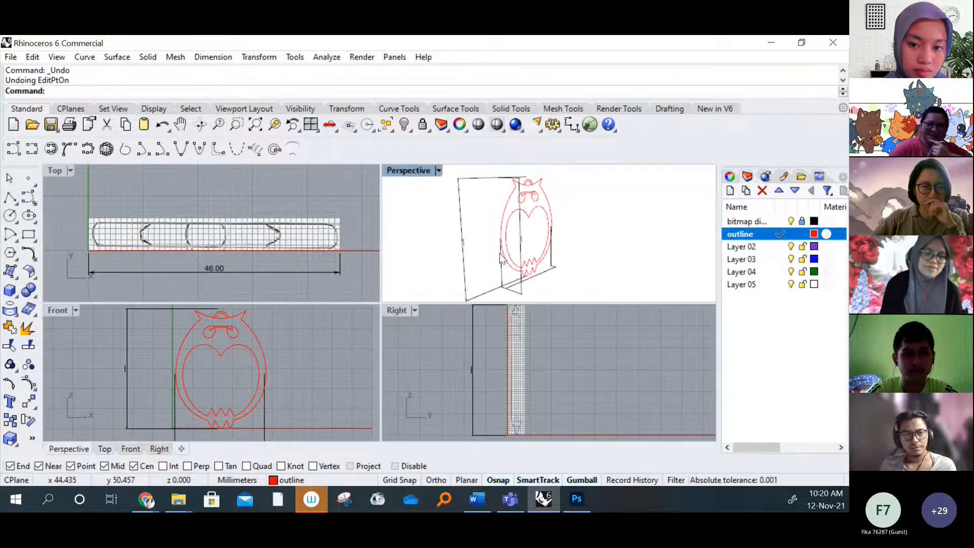
right_click_drag(305, 249, 294, 267)
right_click_drag(256, 381, 254, 378, "ctrl")
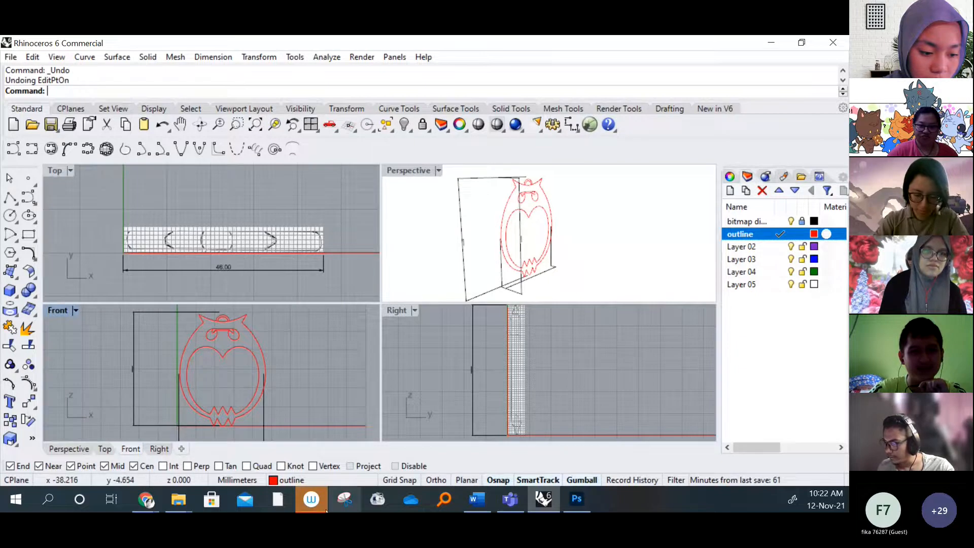
Switch to the eLEAP course page in Chrome and browse the students' submissions on the GKT 2073 Computer Aided Design board
mouse_move(145, 499)
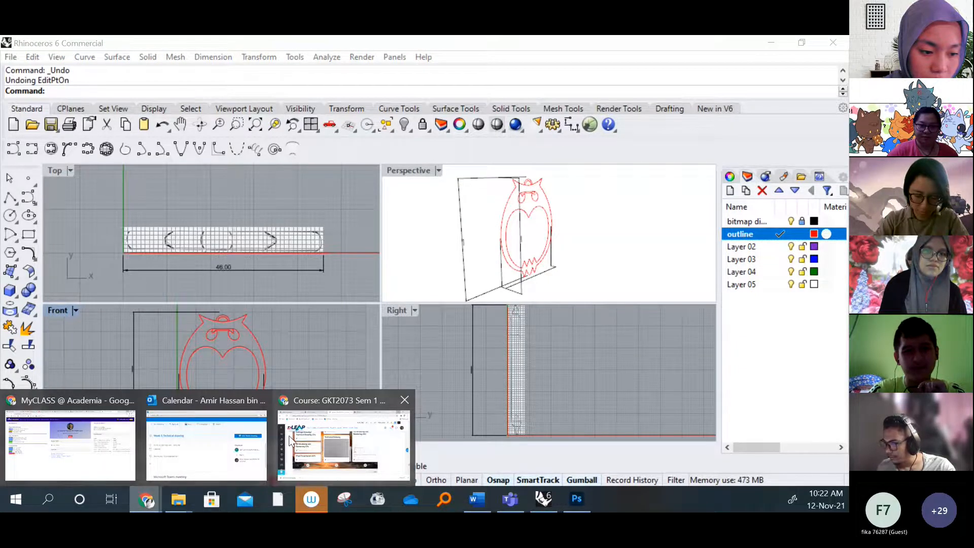
left_click(290, 440)
scroll(369, 351, "up", 3)
scroll(368, 351, "down", 1)
scroll(369, 351, "down", 6)
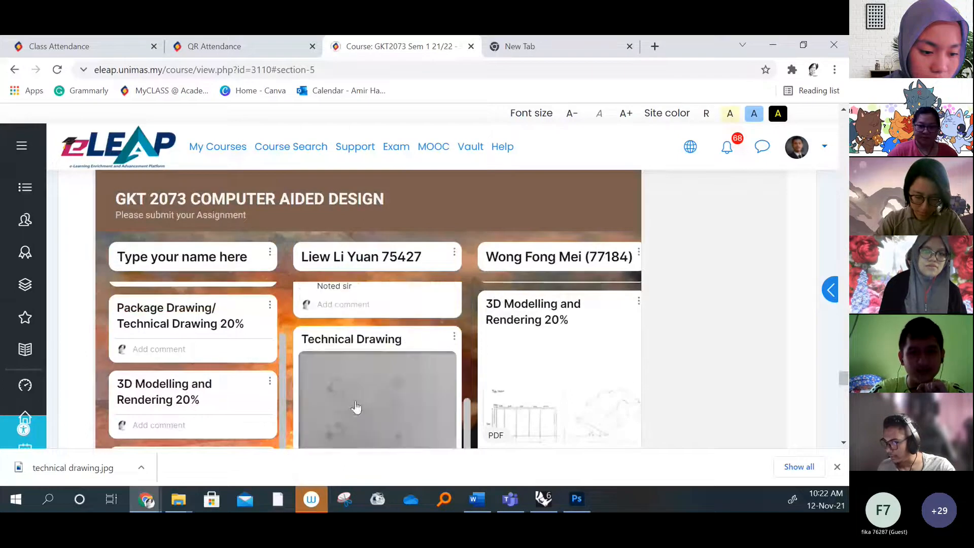
scroll(360, 355, "down", 3)
scroll(361, 355, "up", 1)
left_click_drag(124, 415, 187, 419)
scroll(361, 299, "up", 4)
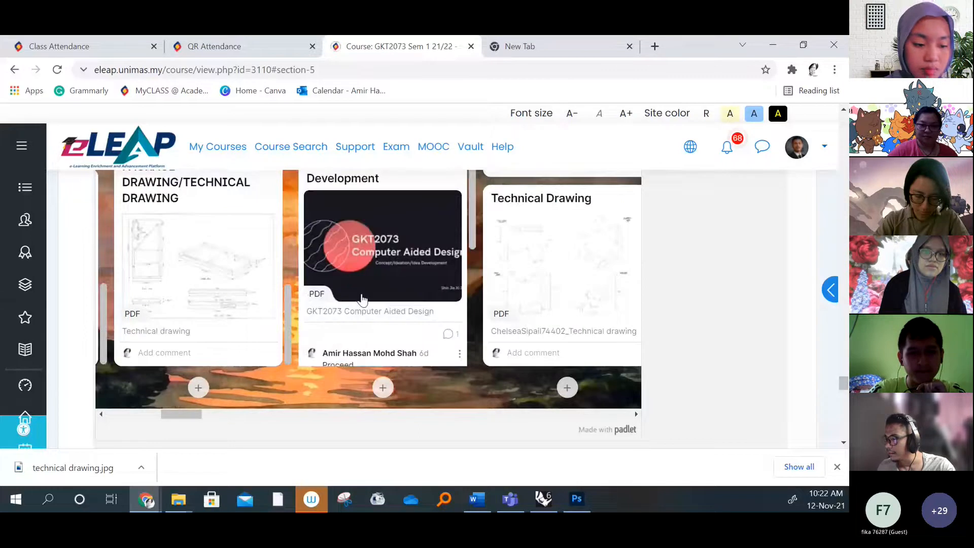
scroll(362, 299, "up", 1)
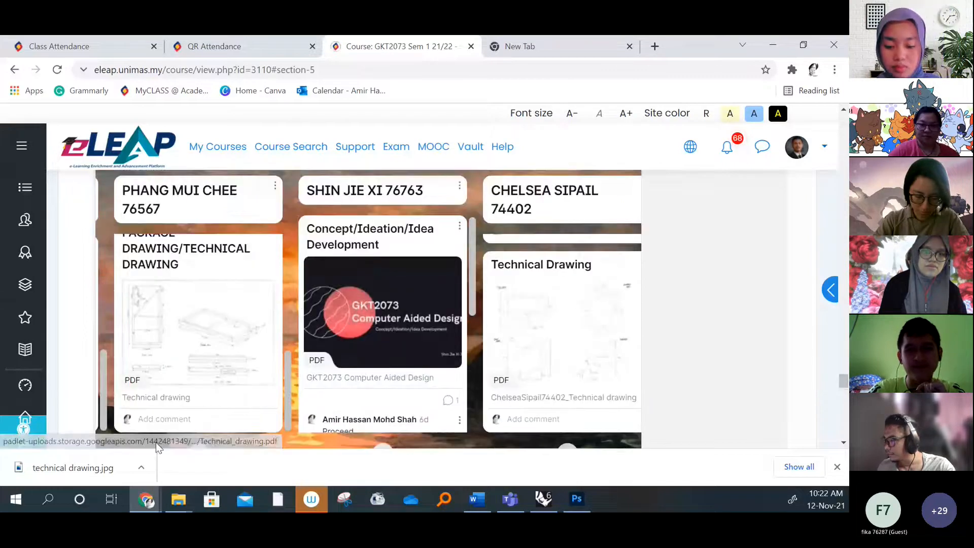
scroll(406, 355, "down", 1)
left_click_drag(191, 414, 609, 415)
scroll(424, 320, "up", 2)
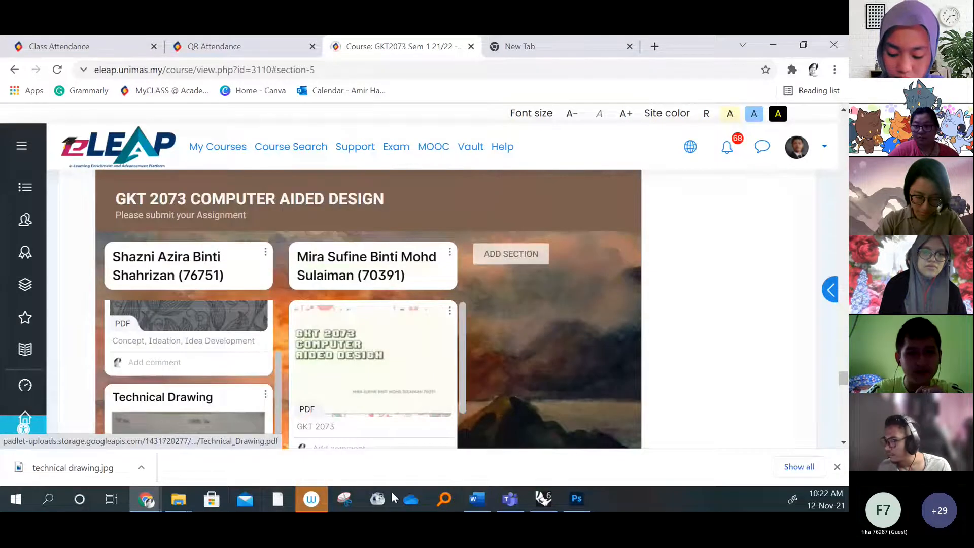
Reduce the page zoom and open the PDF captioned "3D Design sketch and Abstract" from the submission board
scroll(624, 400, "down", 1)
scroll(576, 366, "down", 2, "ctrl")
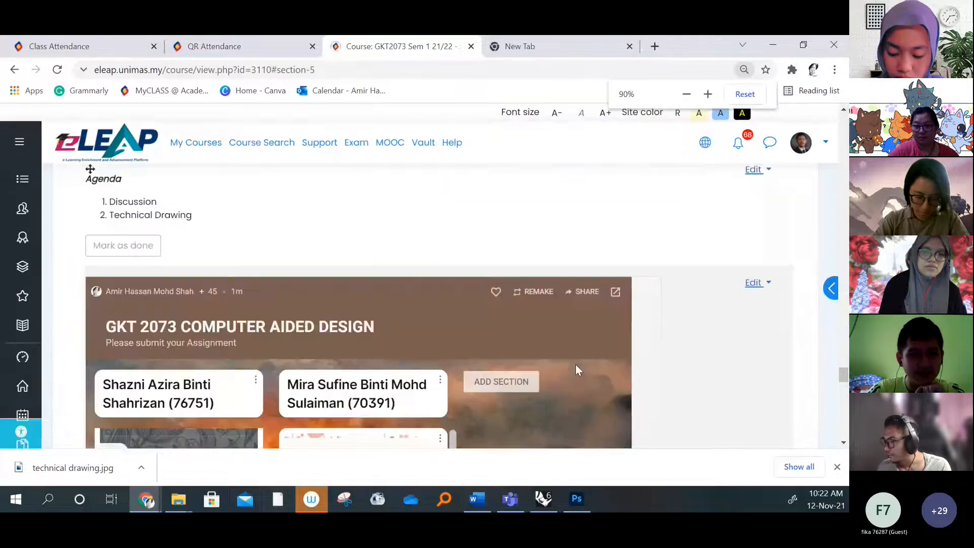
scroll(561, 360, "down", 7)
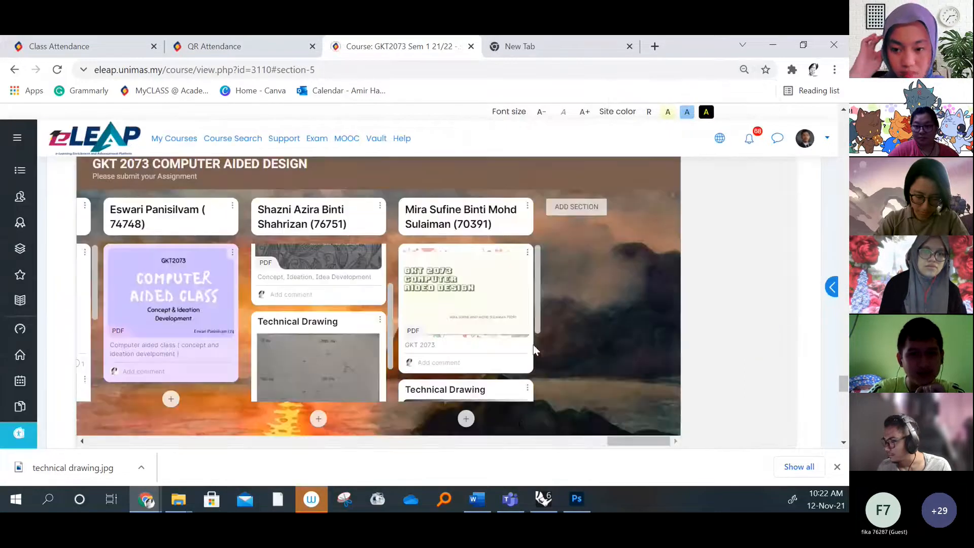
left_click_drag(620, 441, 363, 443)
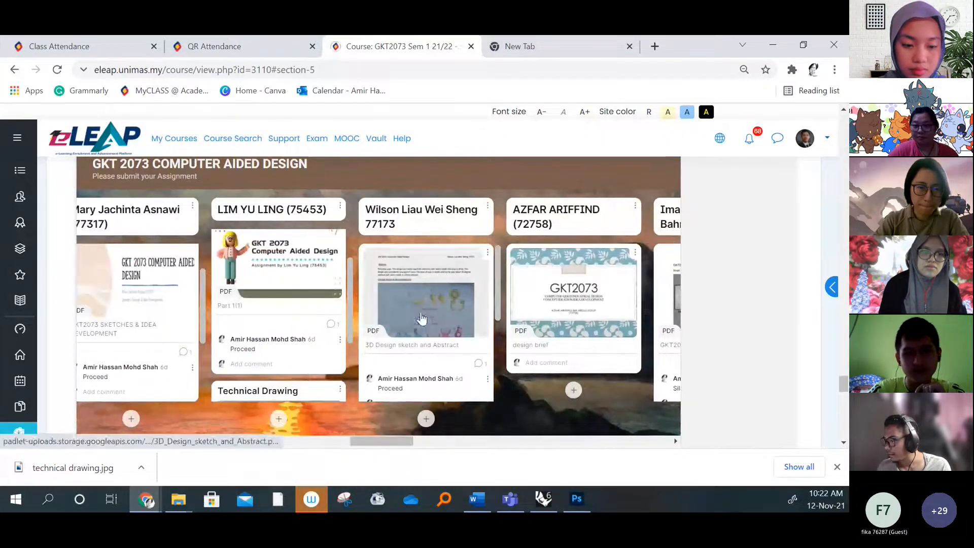
left_click(421, 318)
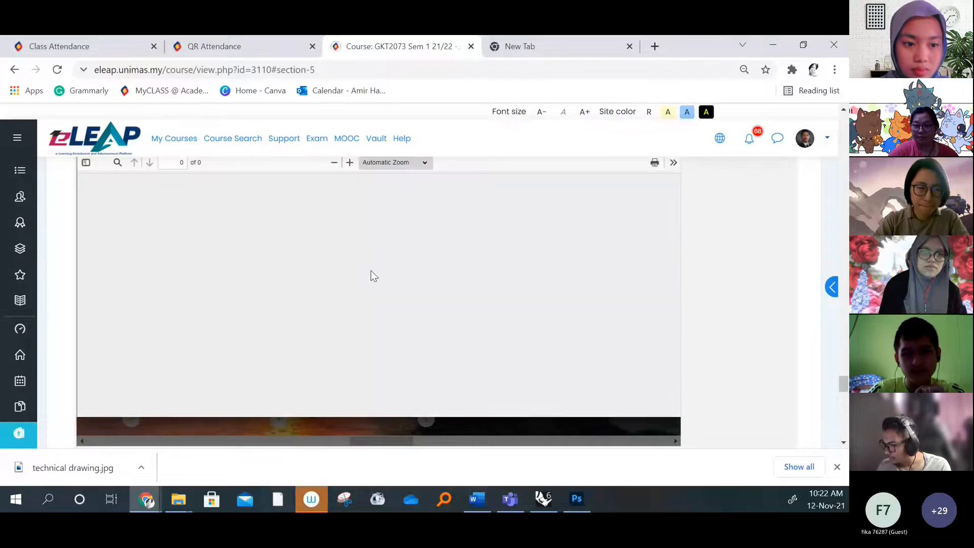
Examine the abstract and the round, geometric and organic cup concept sketches on the first page of the PDF
scroll(447, 303, "down", 3)
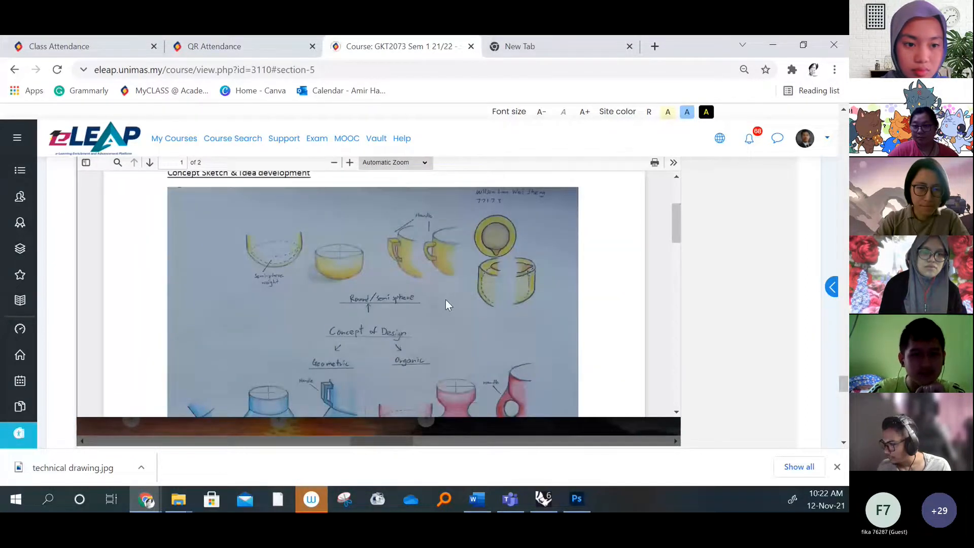
scroll(446, 300, "down", 3)
scroll(416, 283, "down", 4)
scroll(401, 285, "up", 8)
scroll(404, 285, "up", 2)
scroll(413, 299, "down", 2)
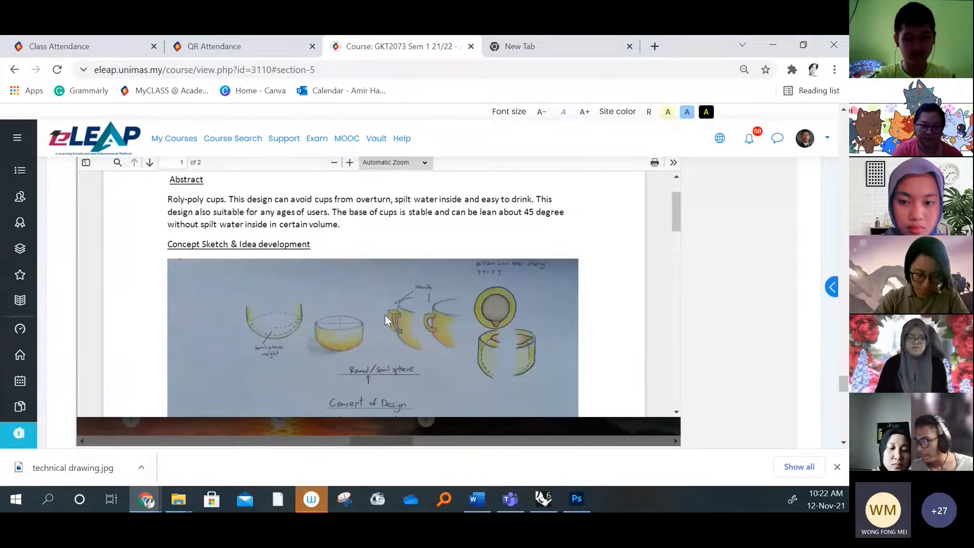
scroll(391, 318, "down", 4)
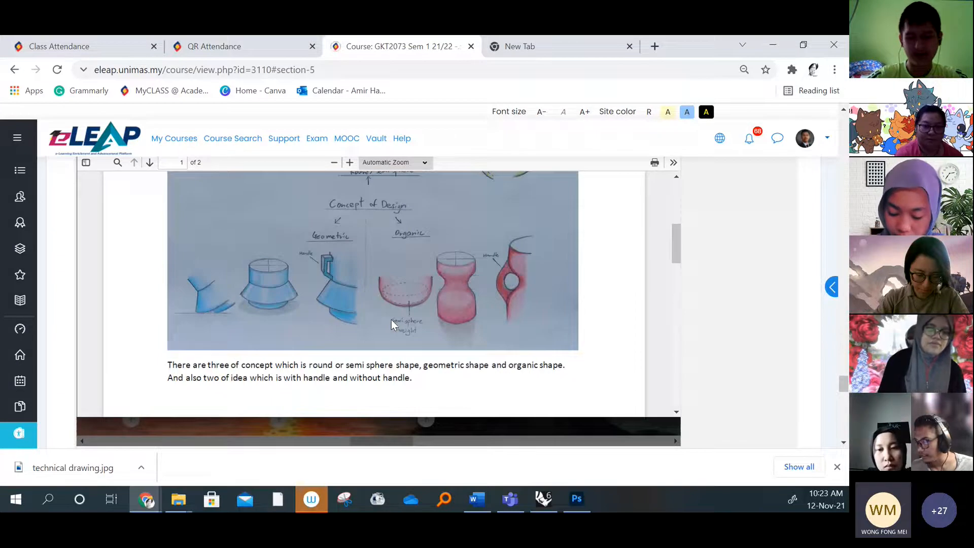
scroll(396, 325, "up", 3)
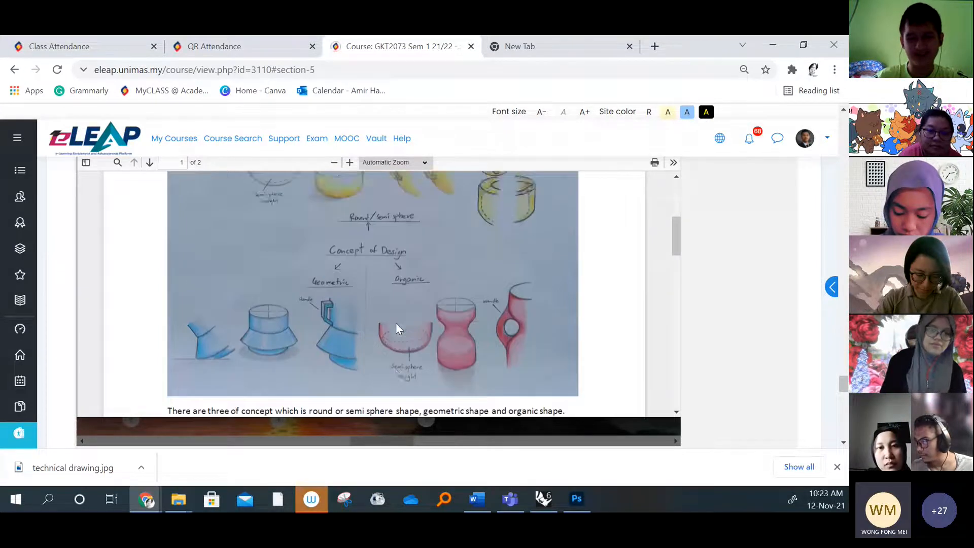
scroll(395, 325, "down", 3)
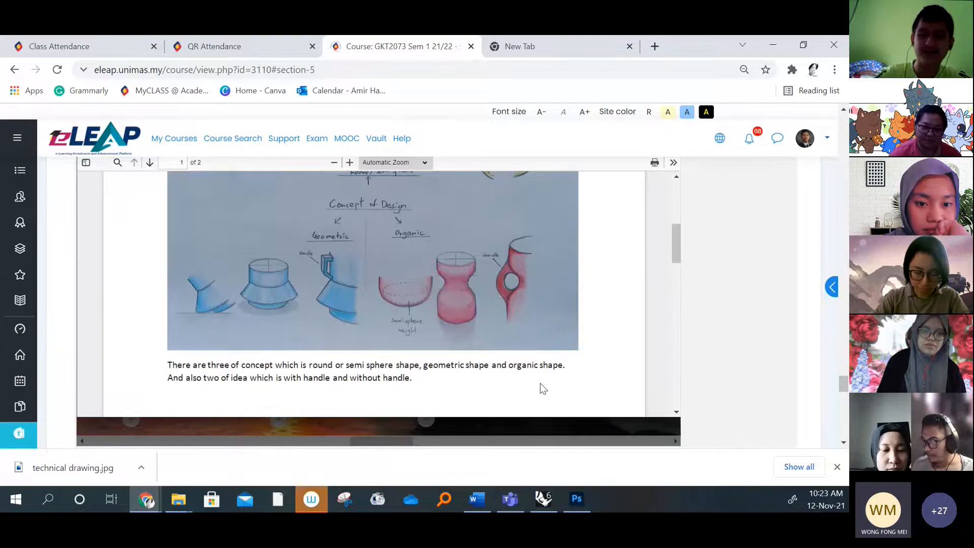
scroll(474, 319, "up", 1)
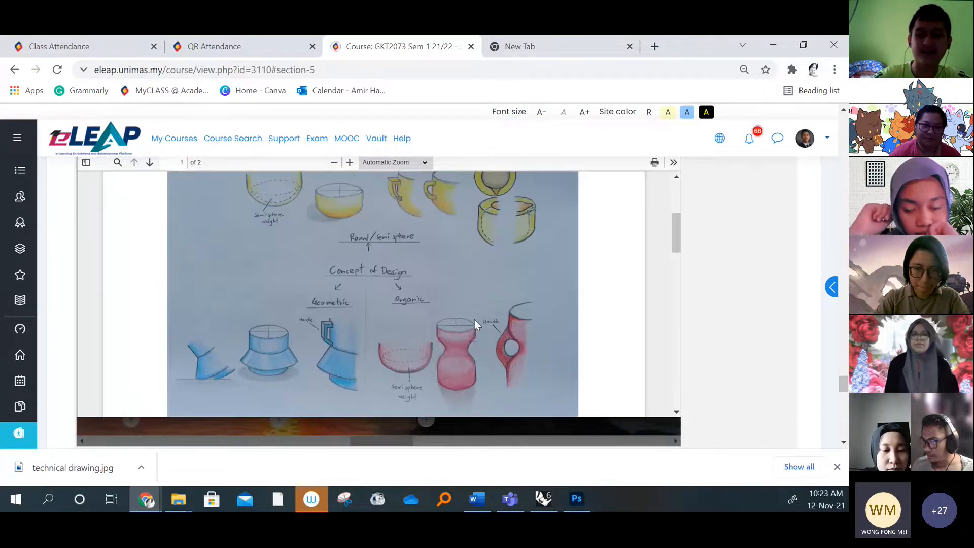
scroll(473, 320, "up", 4)
Examine the ideation sketches and the "Detail of the design" cup drawings on the PDF's second page
scroll(474, 318, "down", 10)
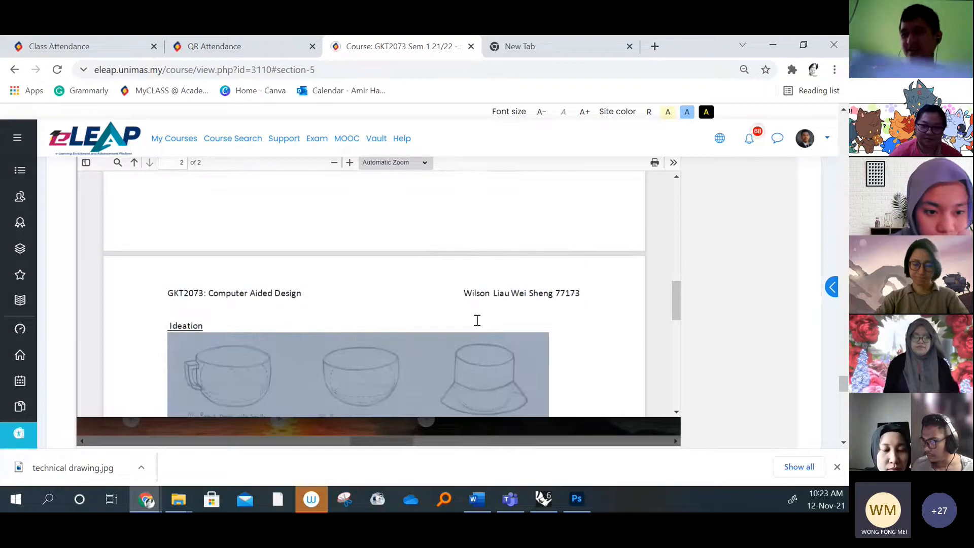
scroll(477, 321, "down", 8)
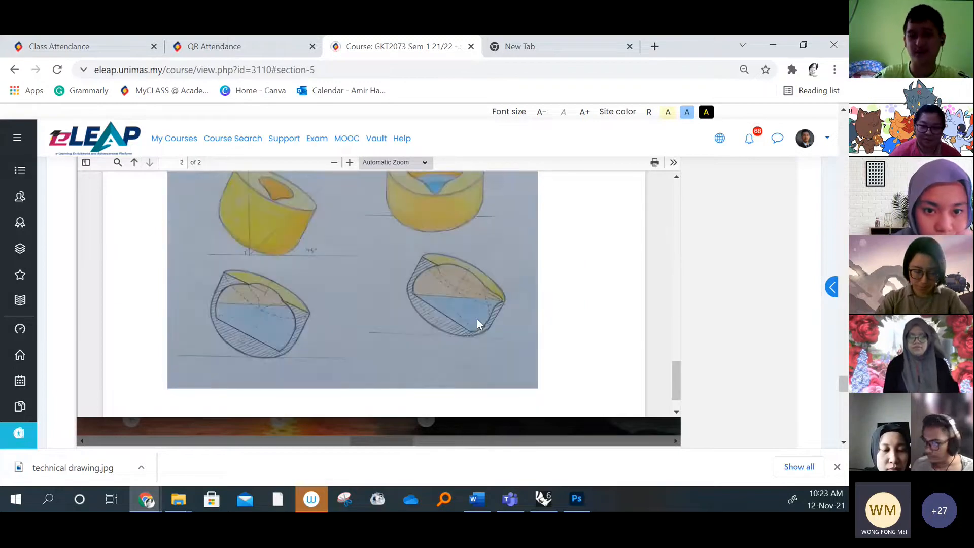
scroll(477, 320, "down", 1)
scroll(477, 319, "up", 3)
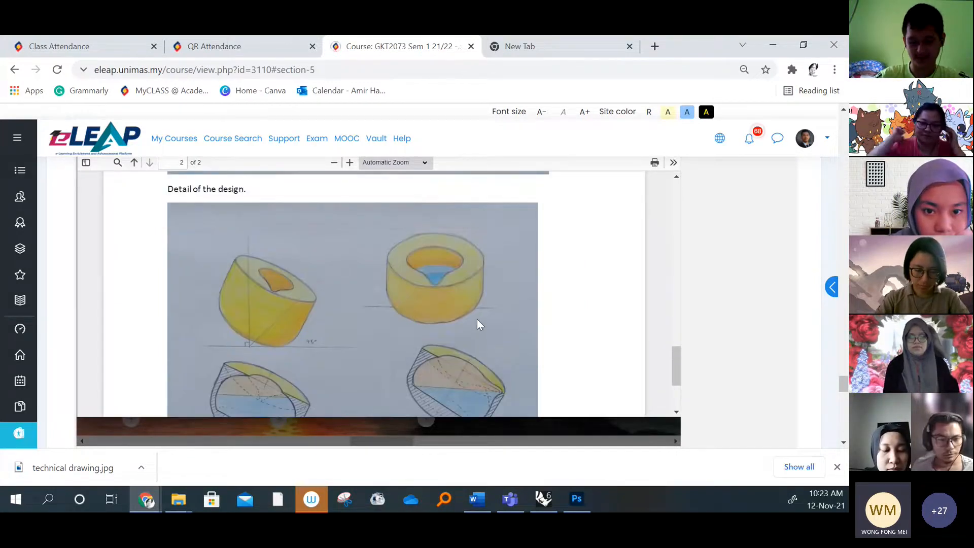
left_click(543, 498)
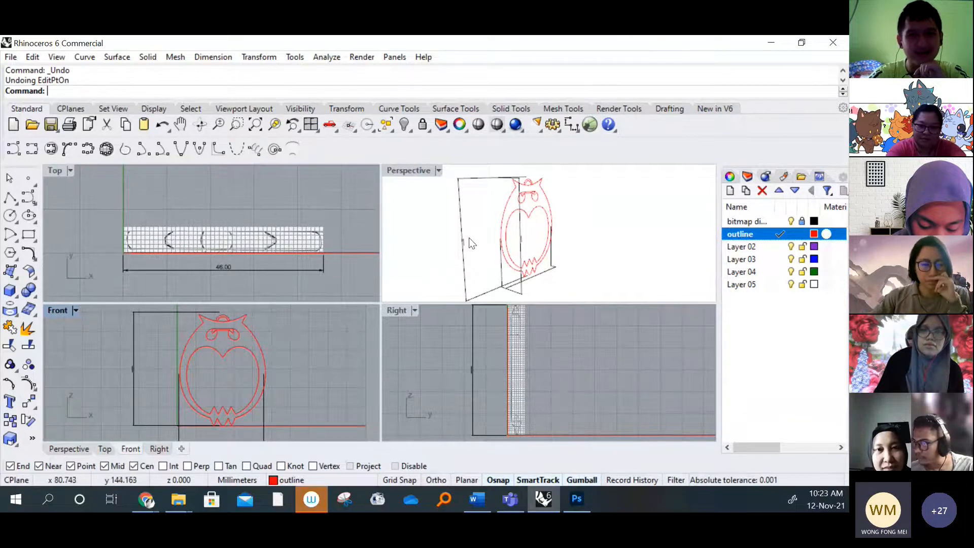
scroll(528, 348, "down", 3)
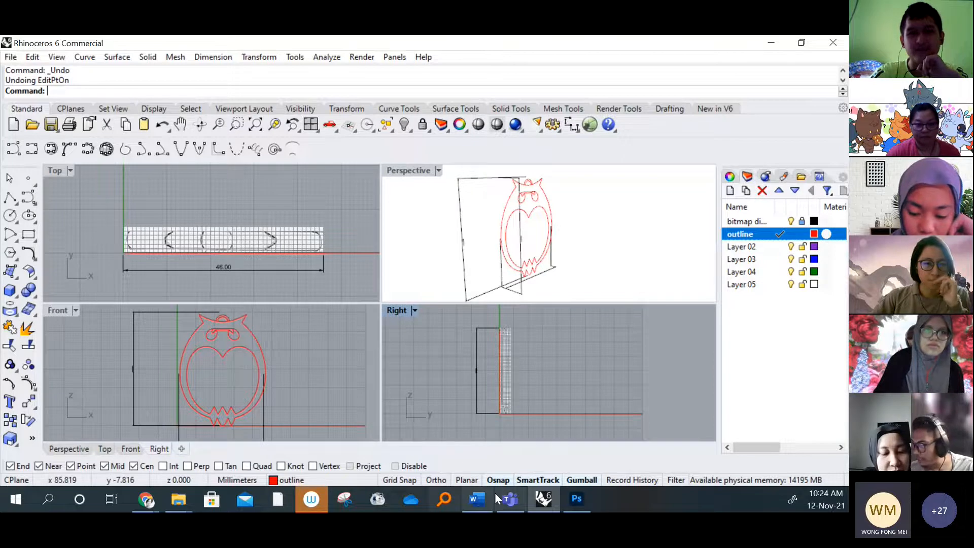
Return to the cup PDF in Chrome and examine the inner structure sketches under Ideation
left_click(149, 503)
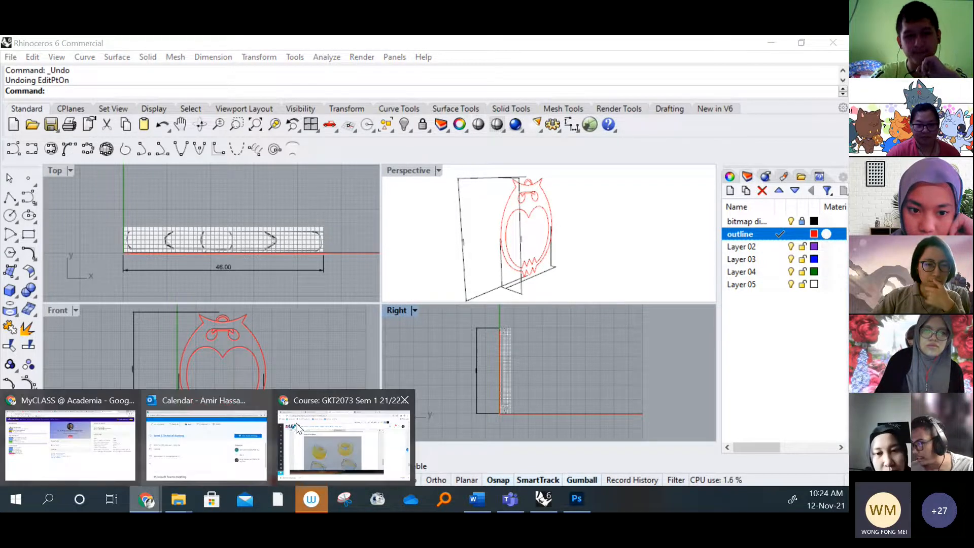
left_click(344, 434)
scroll(308, 269, "down", 4)
scroll(424, 279, "down", 1)
scroll(382, 315, "up", 7)
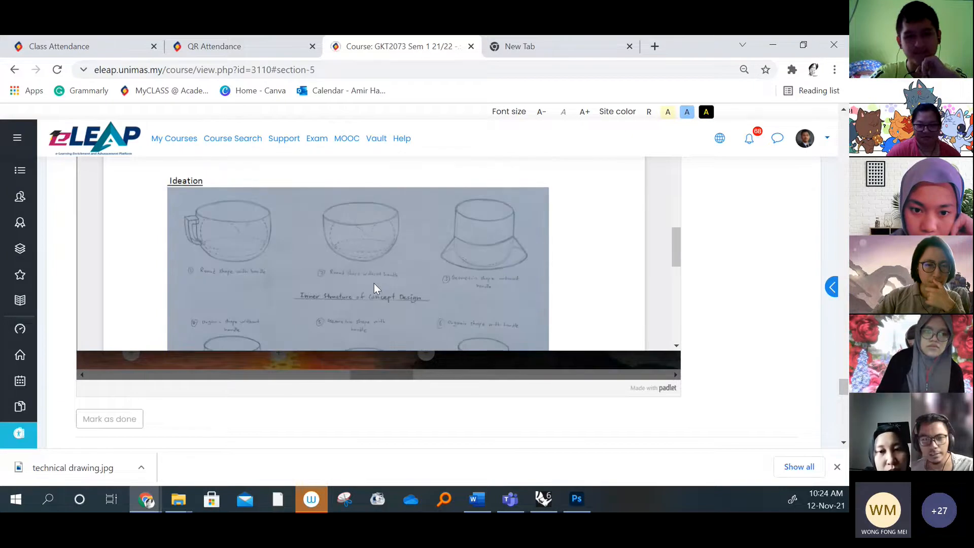
scroll(431, 266, "down", 1)
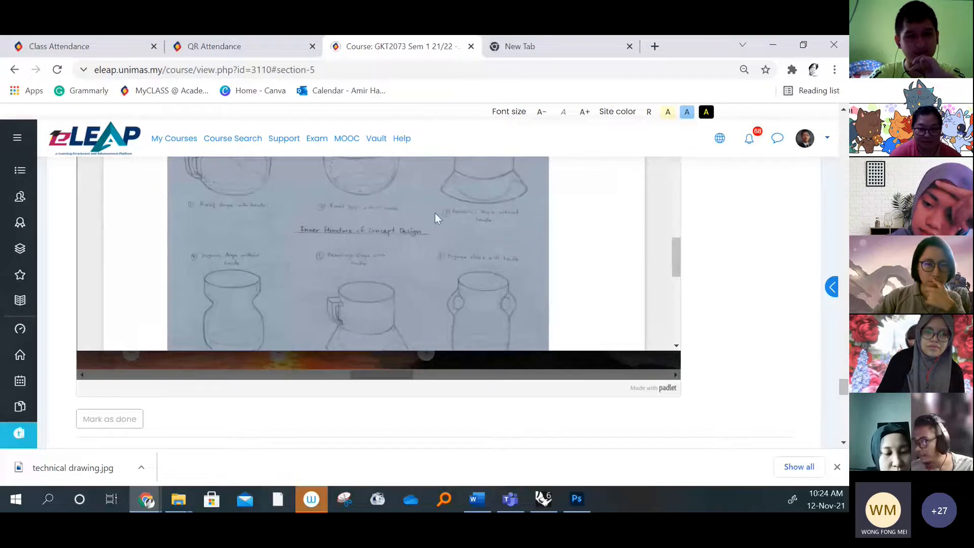
Switch to Rhino and draw a short horizontal interpolated curve for the cup's rim in the Top view, beside the owl
left_click(774, 43)
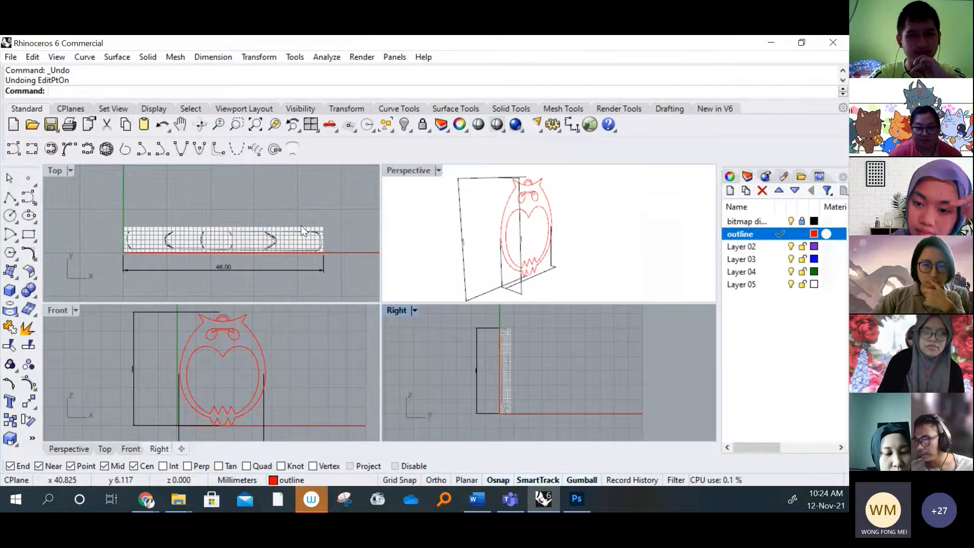
scroll(193, 232, "down", 4)
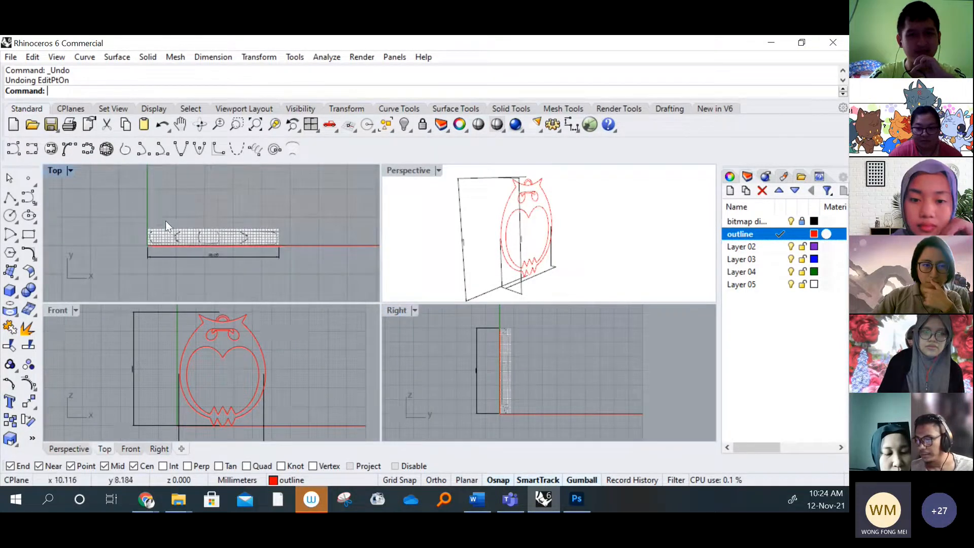
scroll(165, 220, "down", 3)
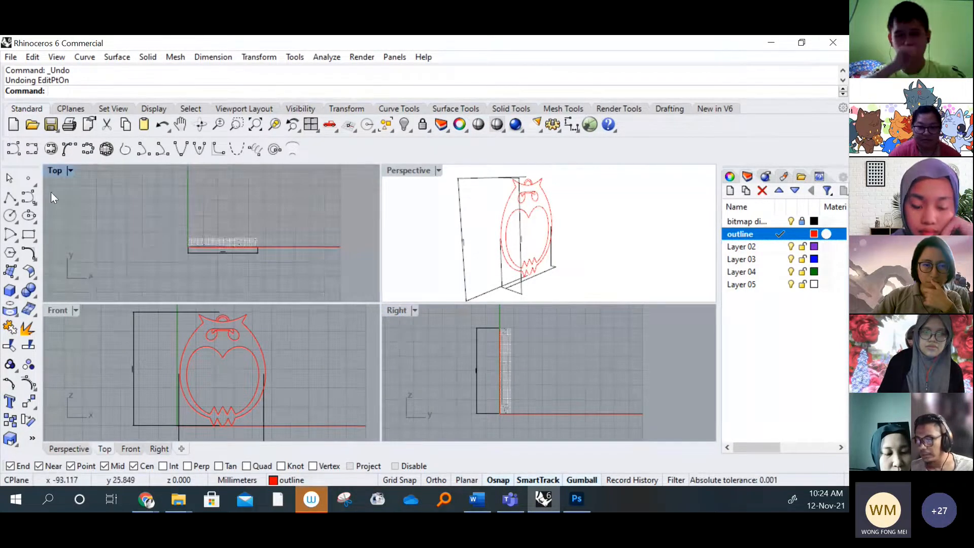
right_click_drag(50, 192, 120, 204)
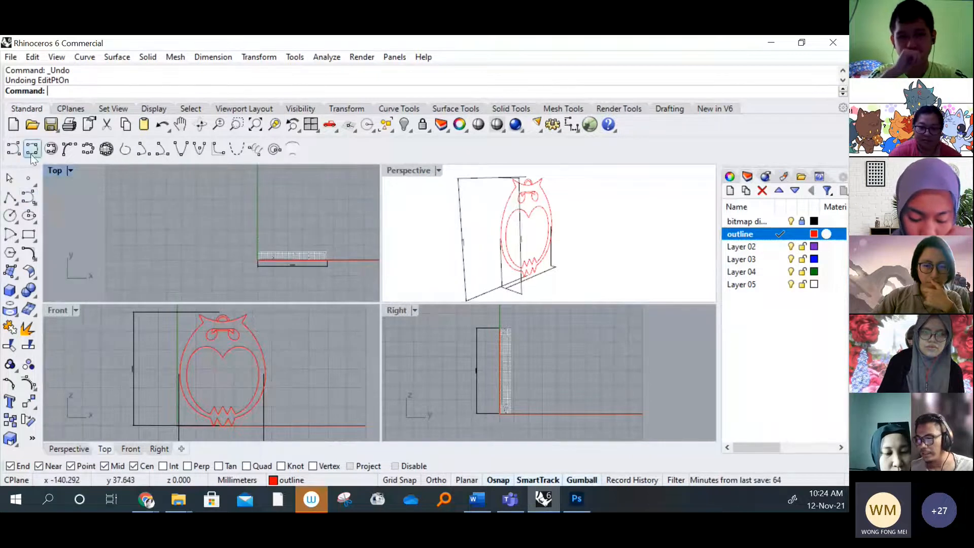
left_click(28, 199)
left_click(195, 196)
left_click(162, 196)
key("Return")
Draw a wavy interpolated curve for the cup's side from the rim's outer end through the narrow waist to the rounded base
key("Return")
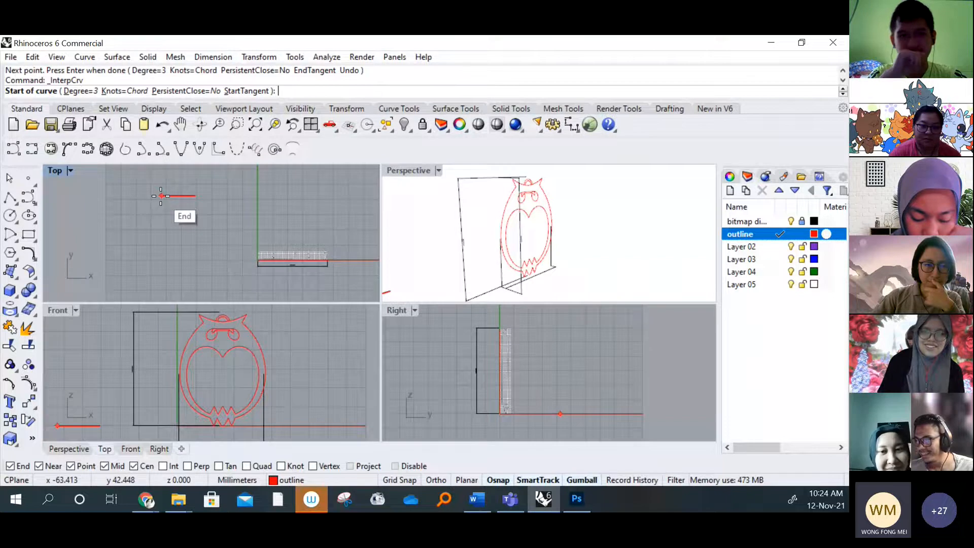
left_click(161, 196)
left_click(161, 219)
left_click(175, 234)
left_click(179, 266)
left_click(163, 273)
left_click(162, 284)
left_click(177, 291)
Draw a straight vertical centre line from the base's inner end up to the free end of the rim curve
key("Return")
key("Return")
left_click(194, 292)
left_click(196, 195)
key("Return")
Select the three cup profile curves and rotate them upright so the profile stands vertically in the Right view, beside the owl
right_click_drag(216, 262, 202, 262)
scroll(476, 201, "down", 5)
mouse_move(476, 202)
right_mouse_down()
mouse_move(549, 257)
mouse_move(540, 277)
right_mouse_up()
left_click(529, 269)
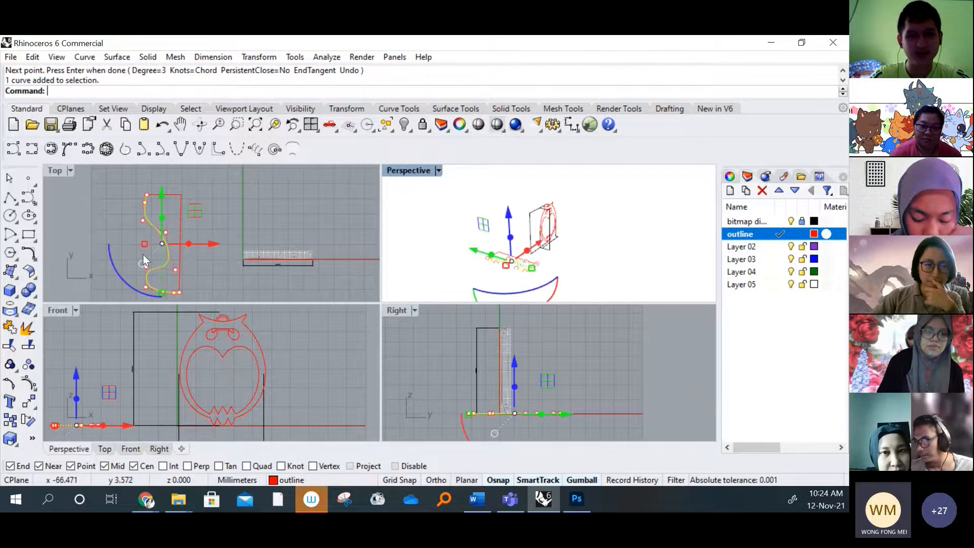
left_click(198, 298)
right_click_drag(198, 299, 220, 276)
left_click_drag(220, 275, 132, 174)
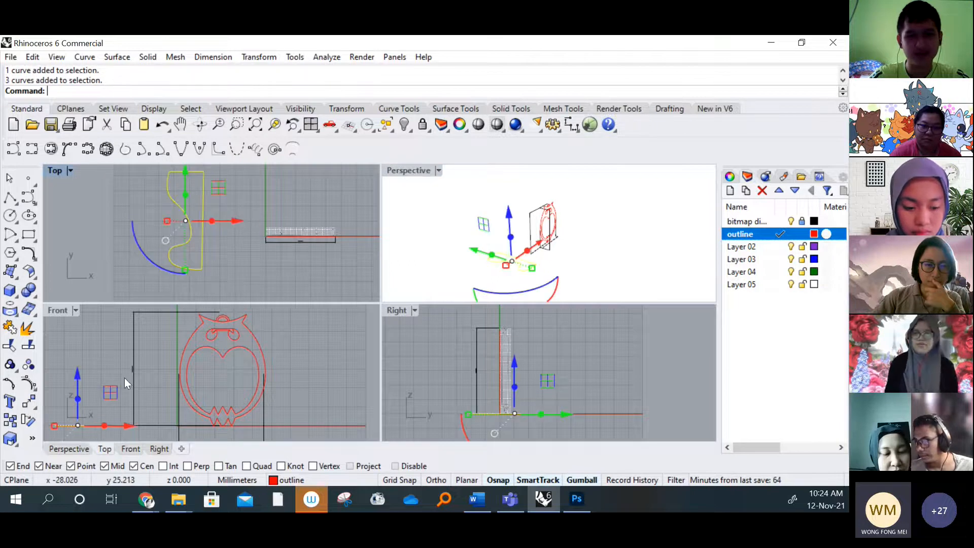
scroll(123, 377, "down", 3)
left_click_drag(81, 418, 98, 343)
left_click_drag(478, 378, 479, 437)
right_click_drag(600, 383, 624, 359)
left_click_drag(574, 356, 446, 340)
left_click(463, 398)
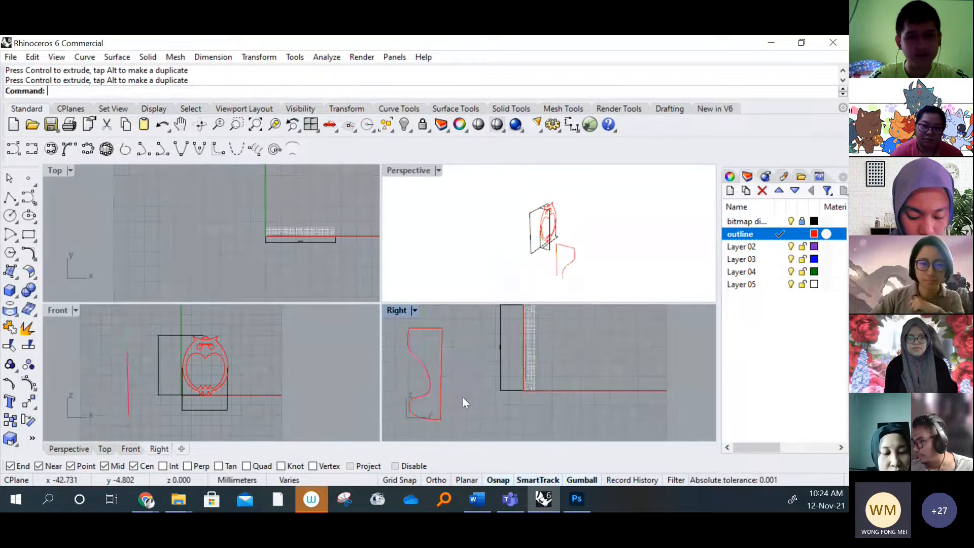
Inspect the upright cup profile and its curves in the Right and Perspective views
right_click_drag(462, 397, 496, 399)
right_click_drag(573, 252, 558, 226)
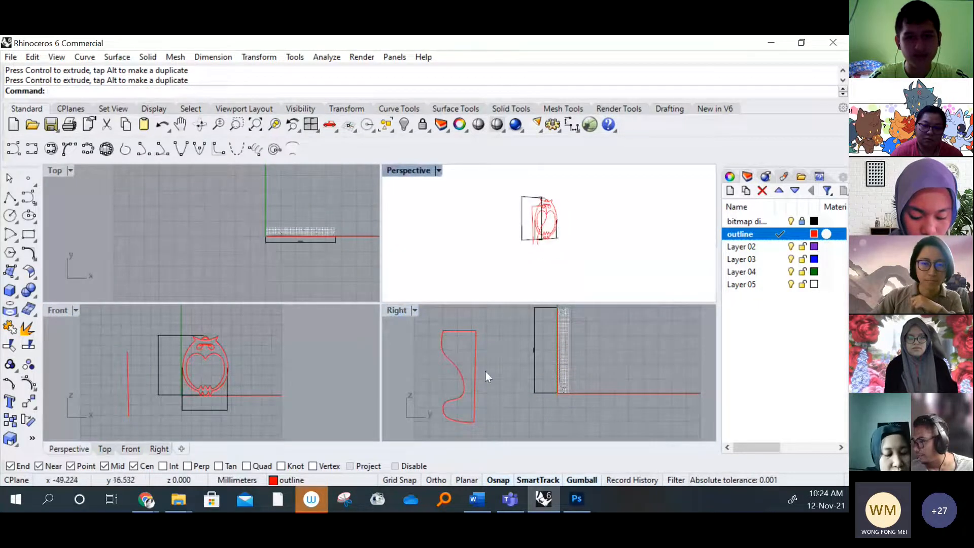
scroll(508, 256, "up", 6)
left_click(507, 246)
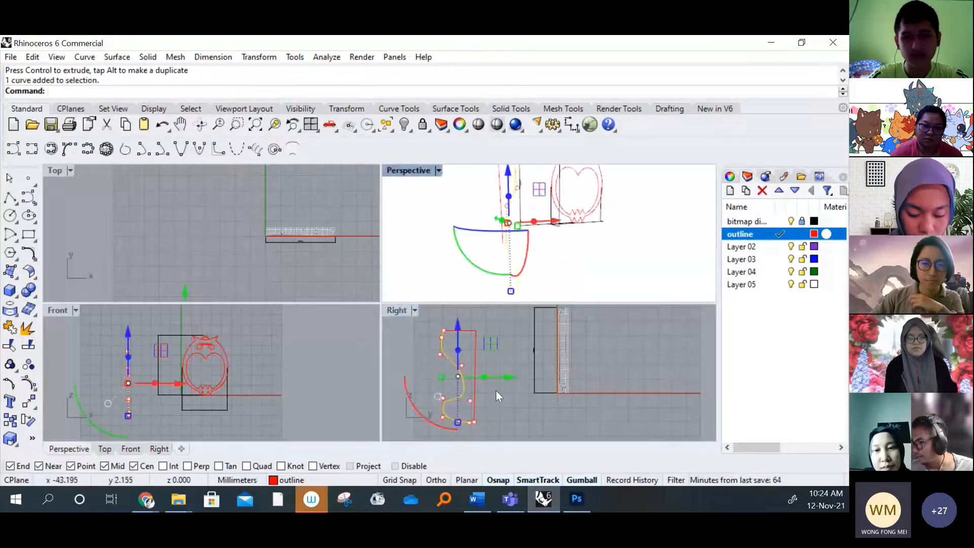
left_click(482, 400)
left_click(475, 402)
left_click(558, 282)
scroll(477, 396, "up", 8)
right_click_drag(477, 396, 567, 317)
right_click_drag(533, 273, 581, 233)
scroll(581, 234, "down", 4)
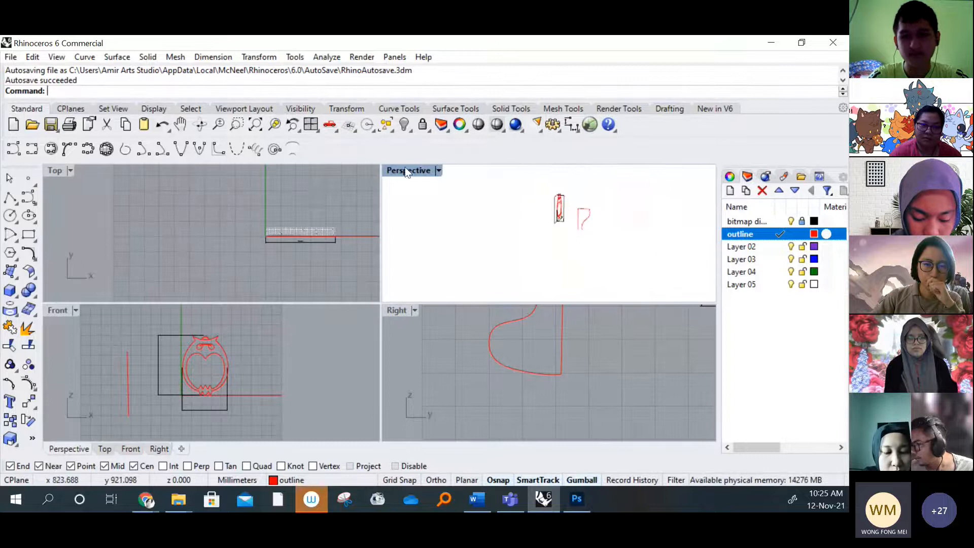
Set the Perspective view's display mode to Ghosted and maximize that view on the cup profile
left_click(437, 170)
left_click(481, 117)
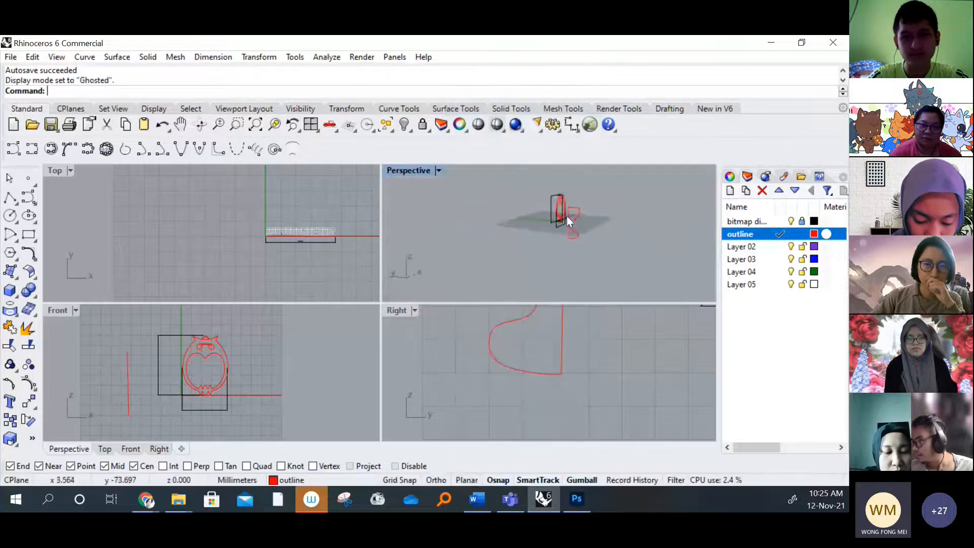
scroll(574, 224, "up", 5)
right_click_drag(574, 224, 479, 233)
right_click_drag(546, 232, 516, 233)
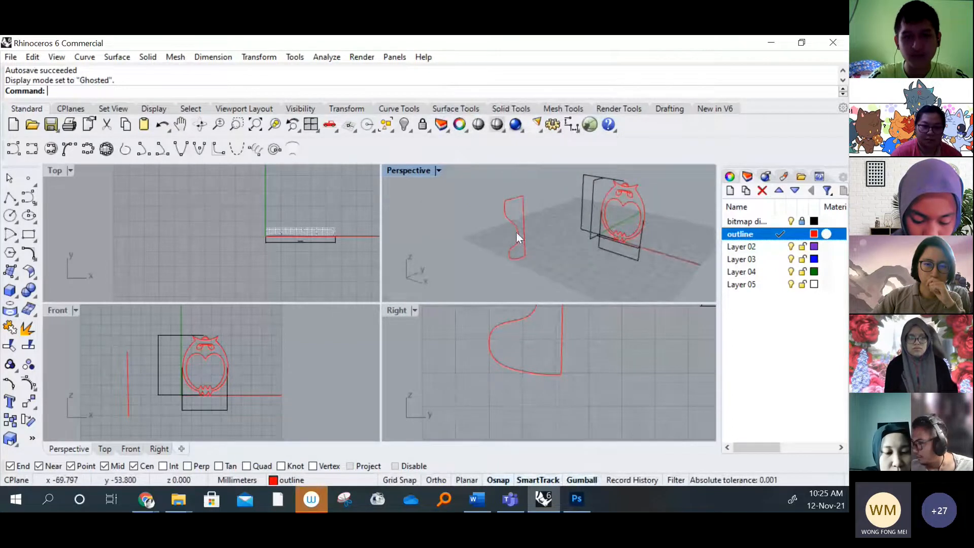
scroll(516, 228, "up", 5)
double_click(408, 171)
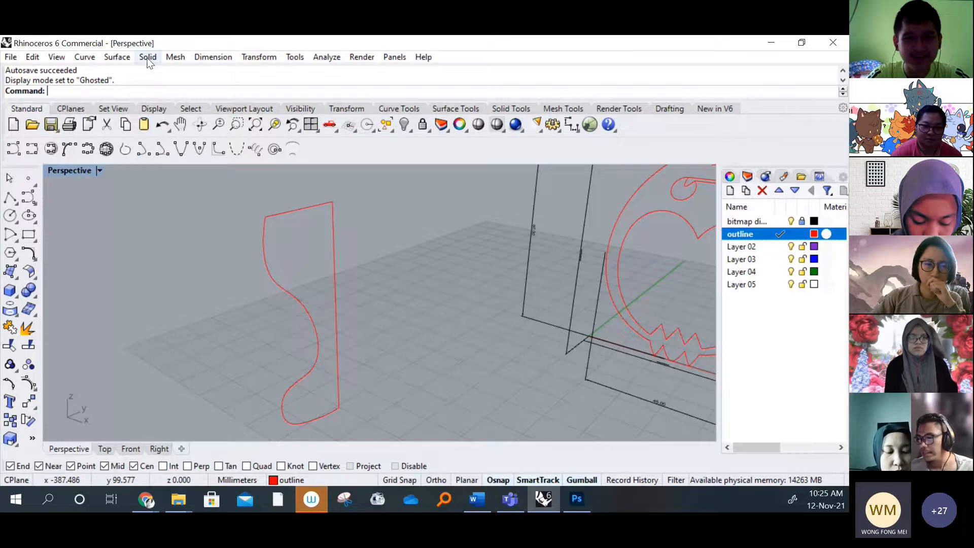
Revolve the wavy cup profile curve a full 360 degrees around the straight vertical centre line
left_click(130, 58)
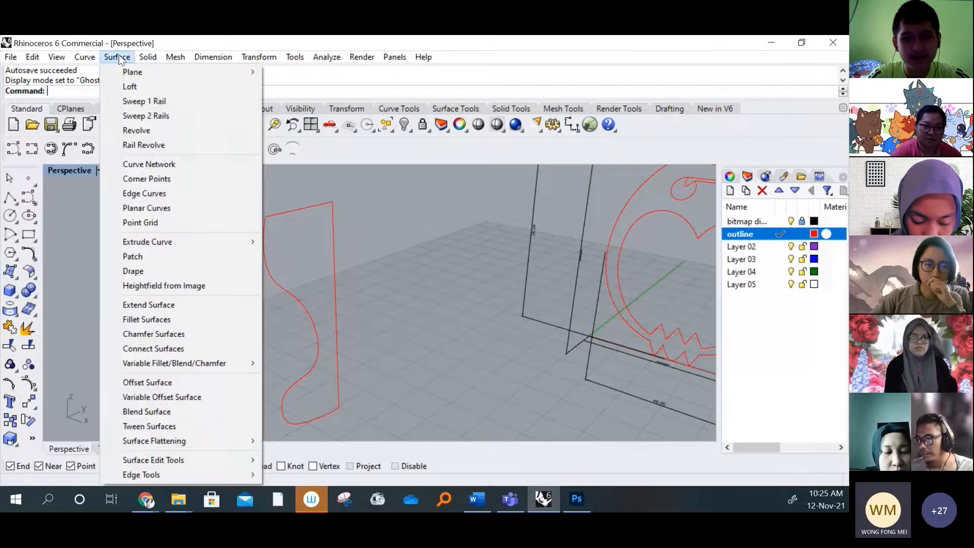
left_click(148, 145)
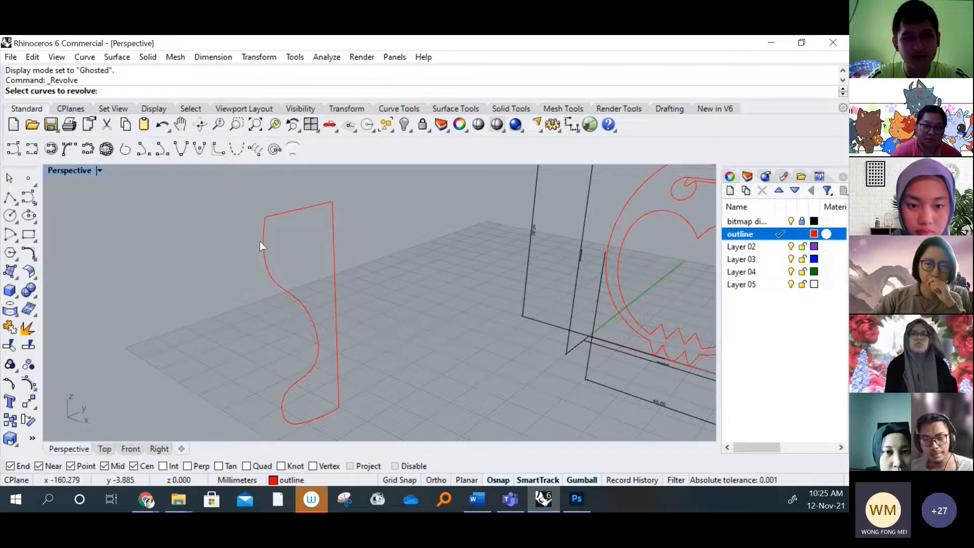
left_click(264, 257)
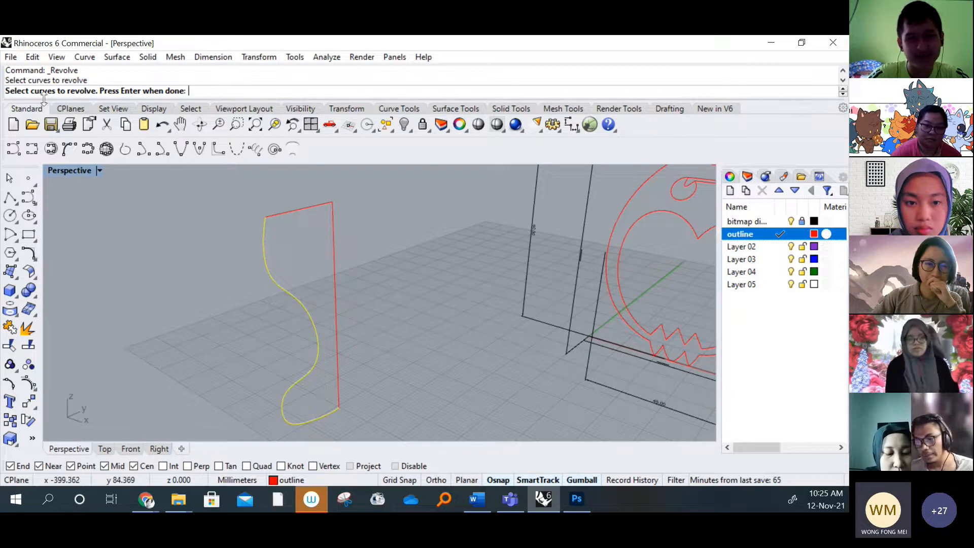
key("Return")
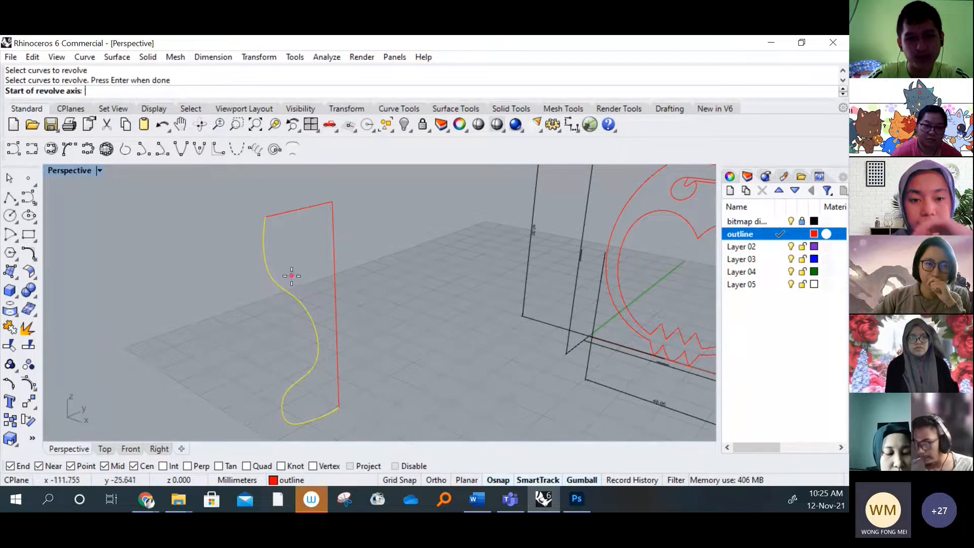
left_click(337, 407)
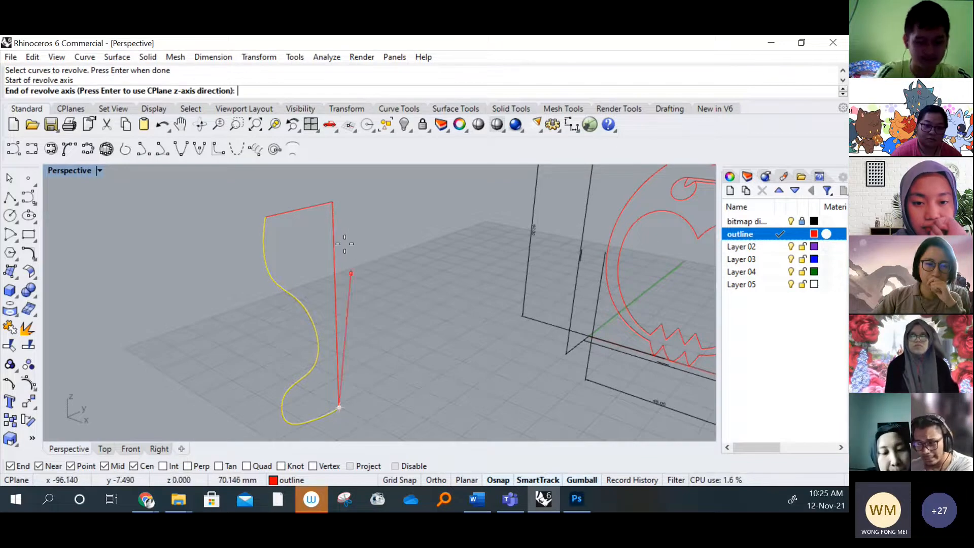
left_click(333, 203)
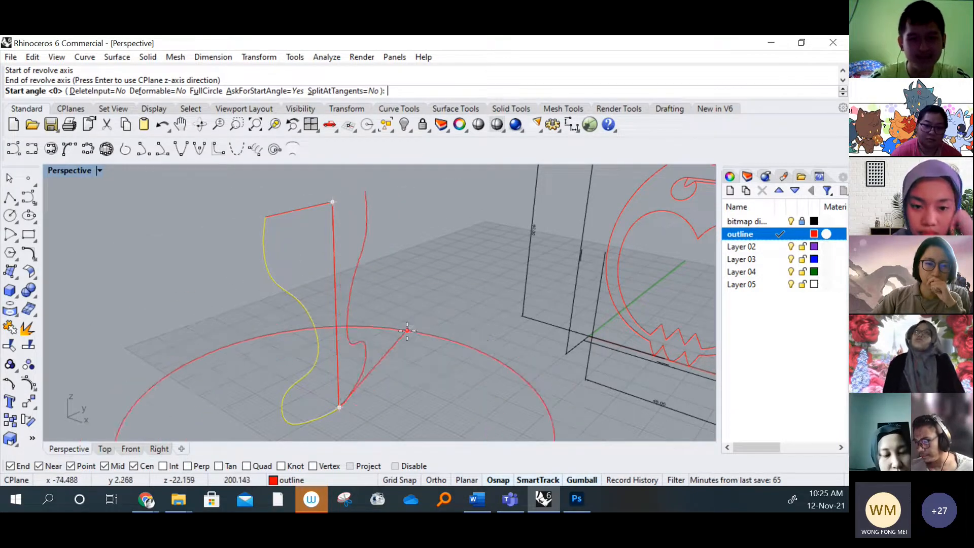
left_click(407, 330)
left_click(420, 354)
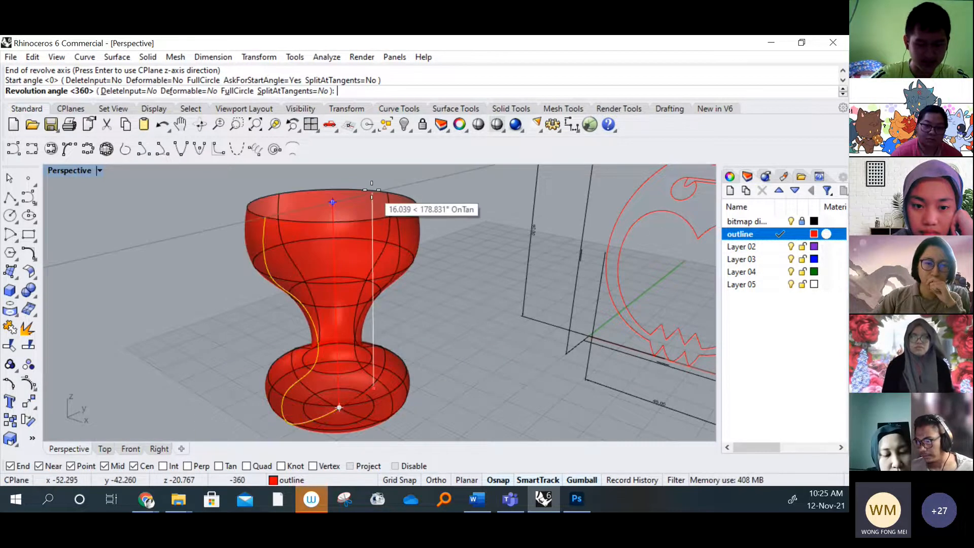
left_click(375, 198)
key("Return")
Examine the revolved cup from several angles, restore the four-view layout and review where the Revolve surface command is found
right_click_drag(466, 306, 370, 337)
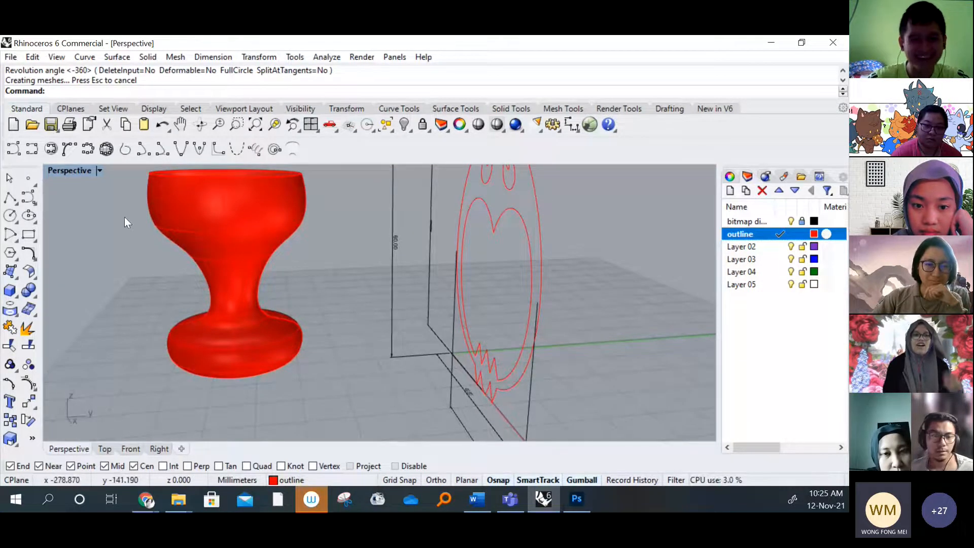
right_click_drag(123, 217, 300, 257)
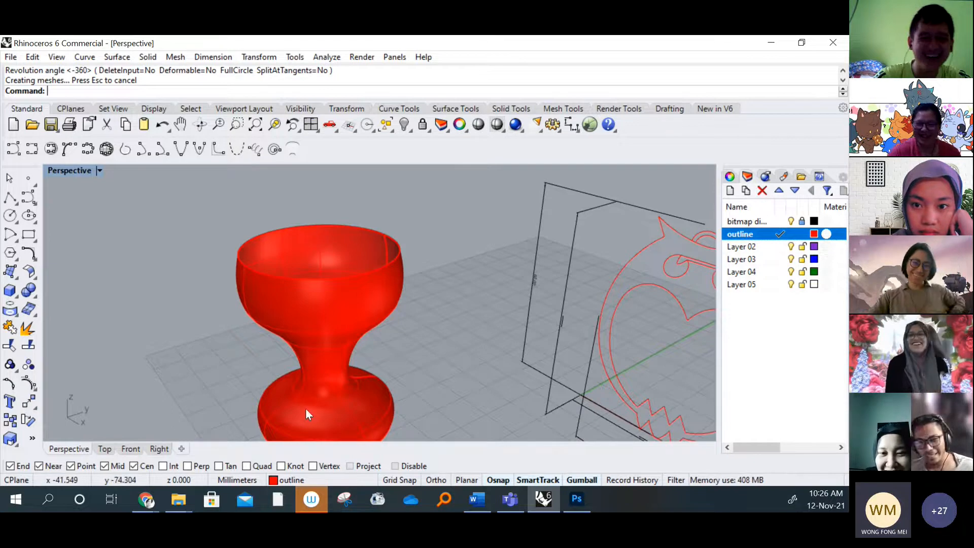
double_click(72, 170)
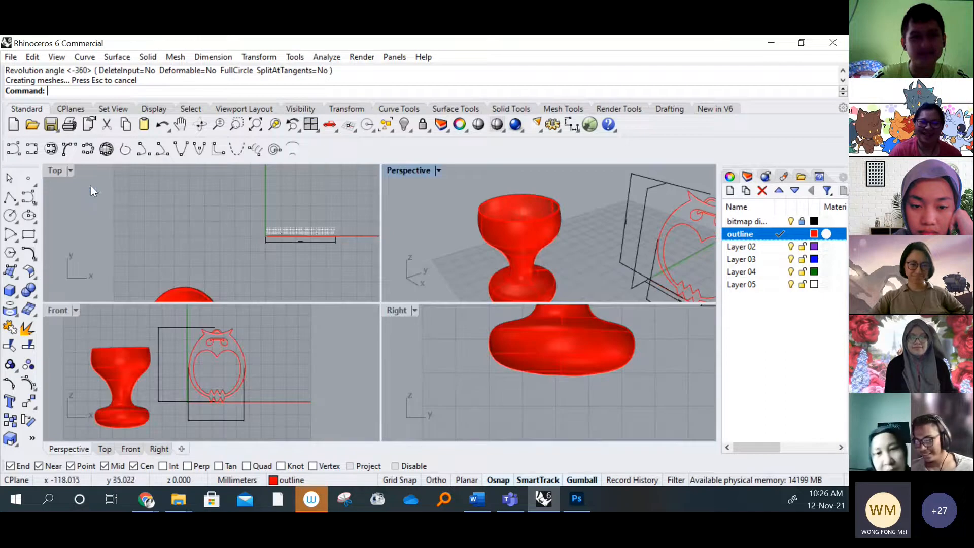
left_click(167, 358)
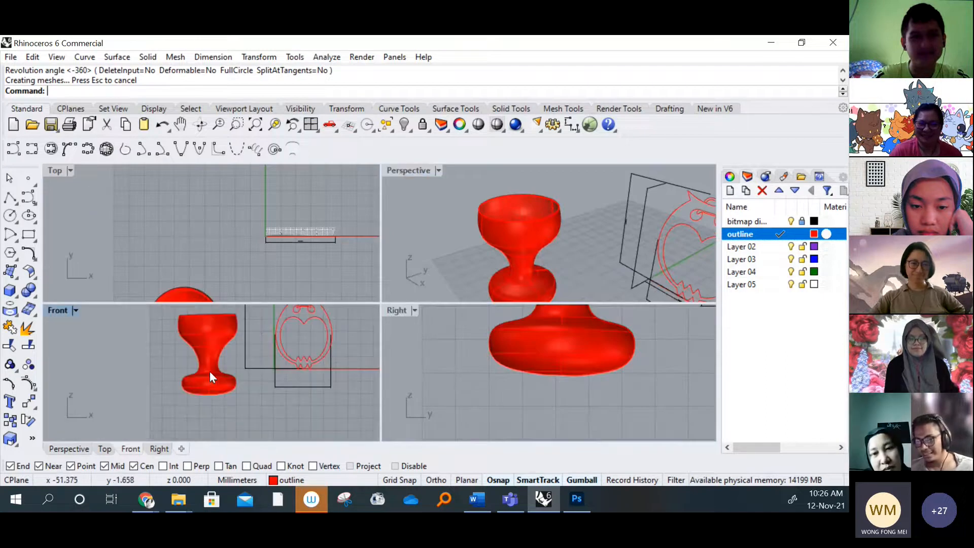
left_click(148, 56)
mouse_move(127, 57)
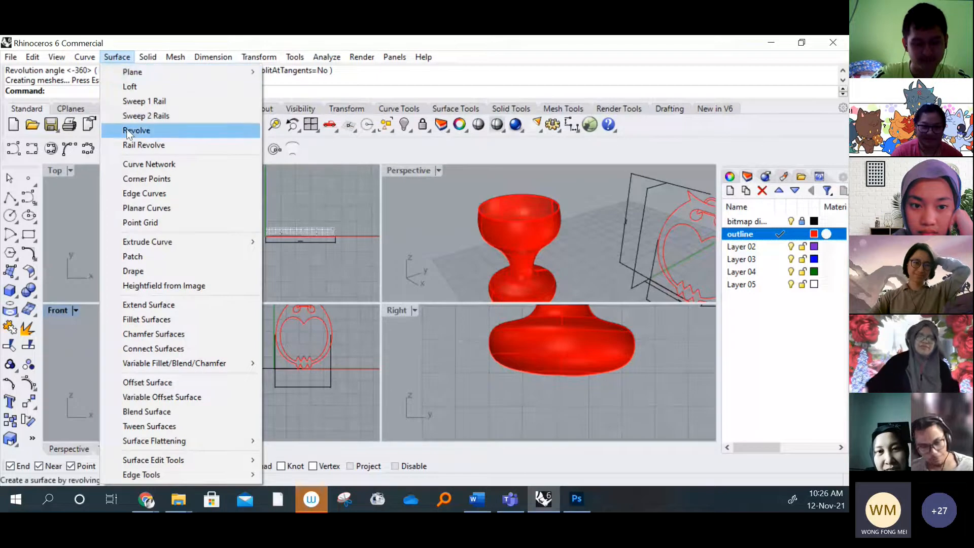
left_click(81, 232)
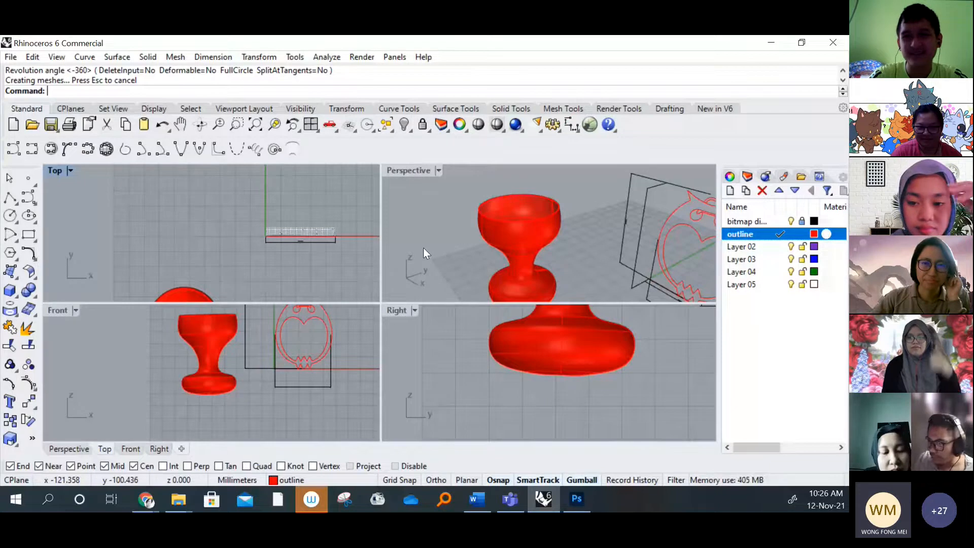
Maximize the Front view and examine the cup beside the dimensioned owl outline
scroll(257, 348, "up", 5)
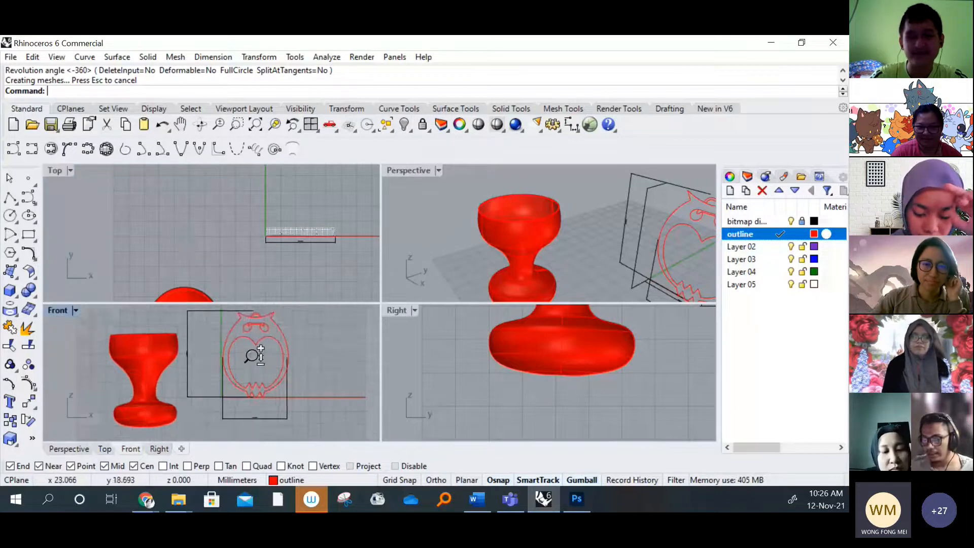
double_click(56, 310)
right_click_drag(391, 261, 318, 285)
scroll(317, 284, "down", 2)
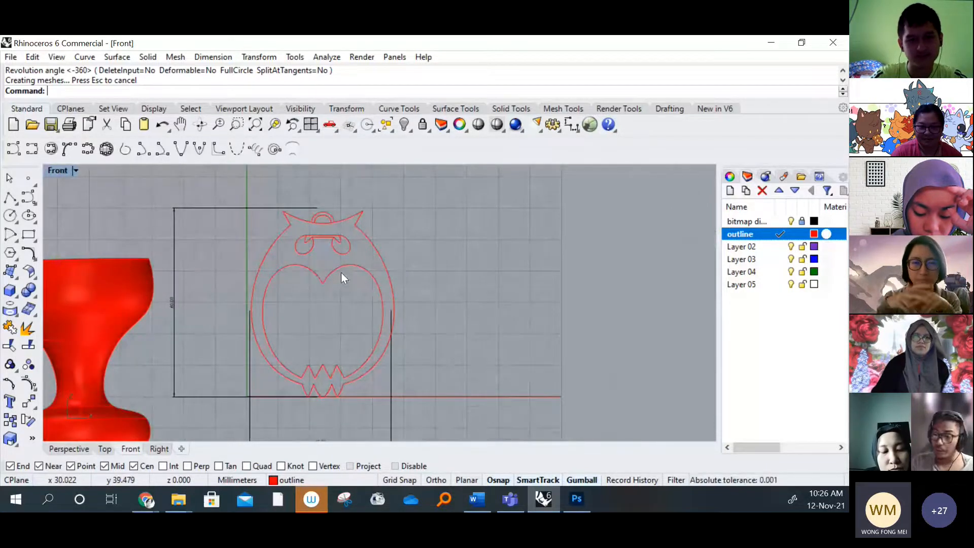
right_click_drag(239, 332, 322, 299)
left_click_drag(234, 338, 131, 244)
left_click(256, 408)
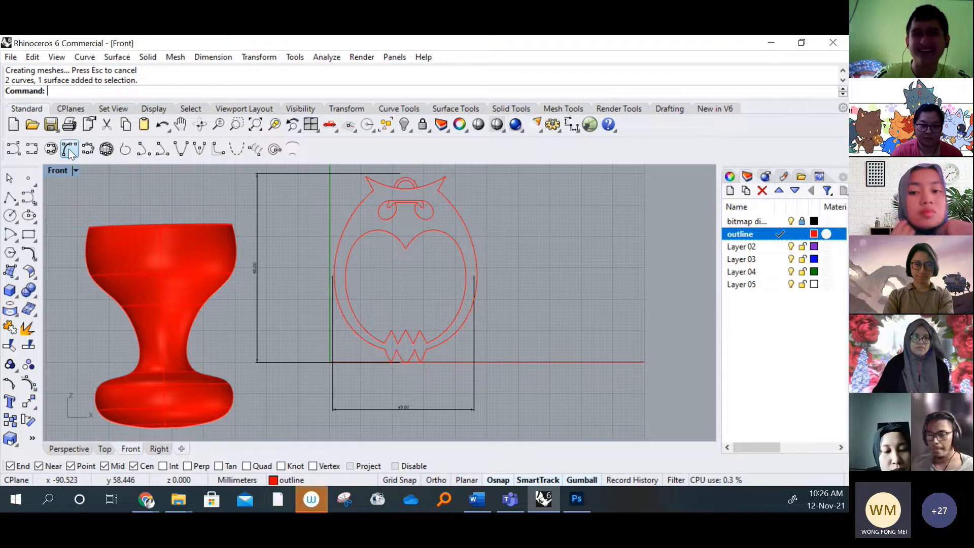
Restore the four-view layout and compare the cup and owl in the Top, Front, Right and Perspective views
double_click(57, 170)
right_click_drag(264, 269, 132, 266)
scroll(213, 229, "down", 5)
scroll(196, 232, "up", 10)
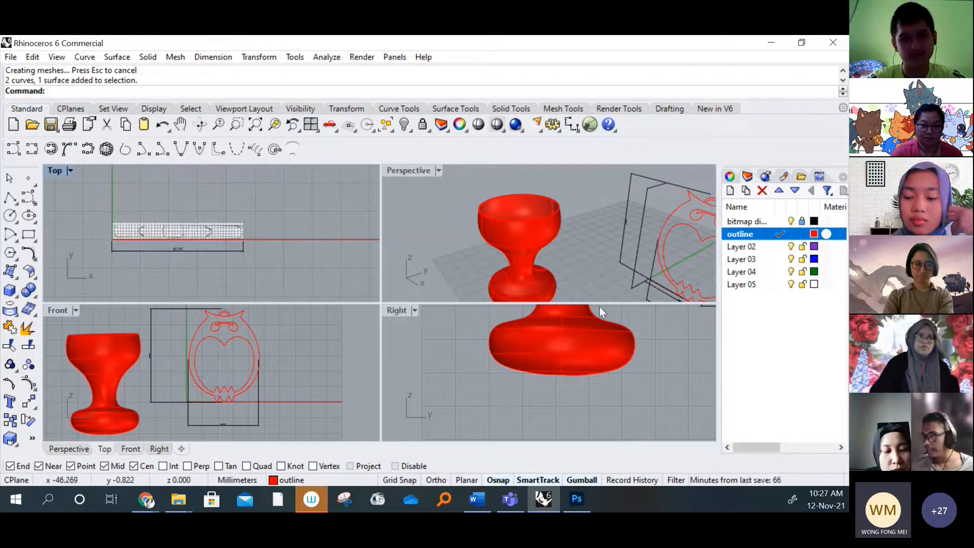
right_click_drag(592, 248, 525, 382)
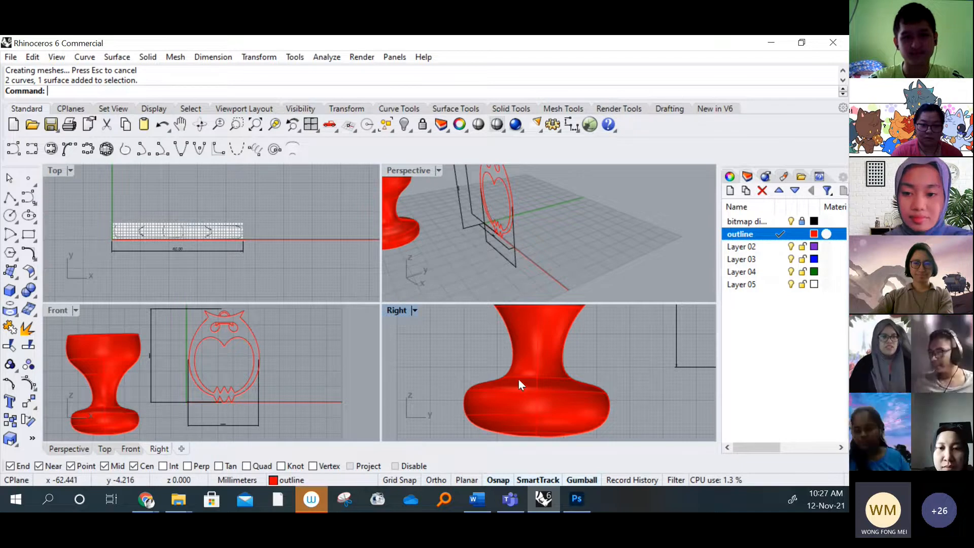
right_click_drag(183, 206, 193, 203)
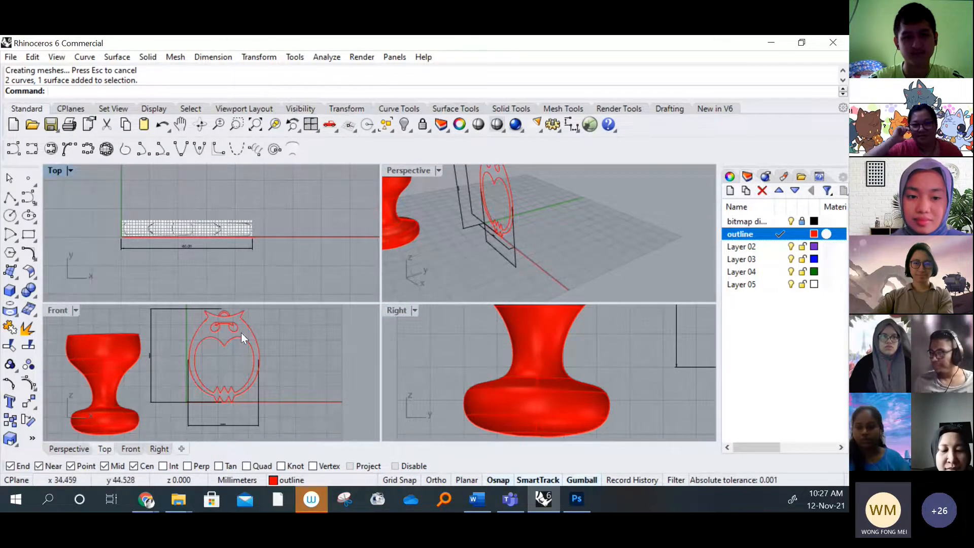
right_click_drag(241, 333, 246, 336)
scroll(553, 400, "down", 5)
right_click_drag(553, 400, 552, 420)
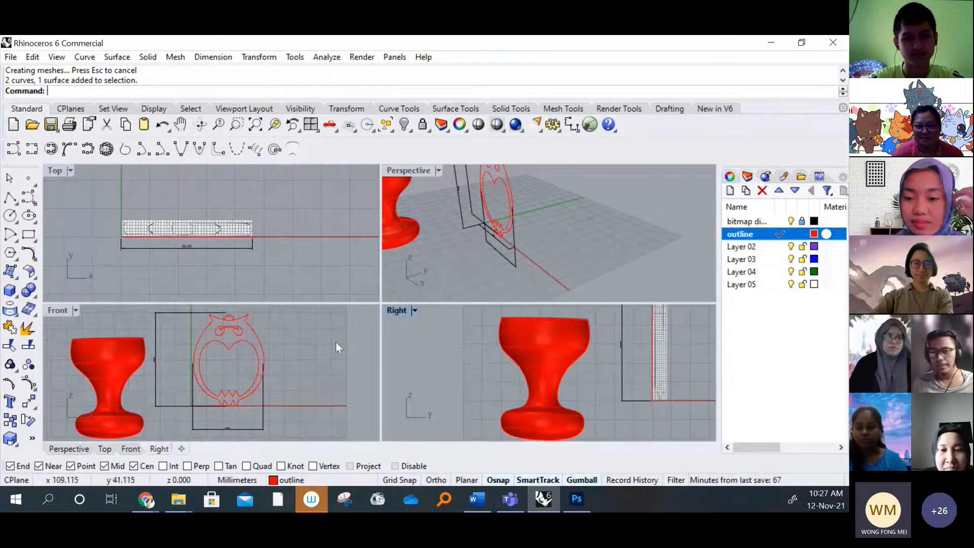